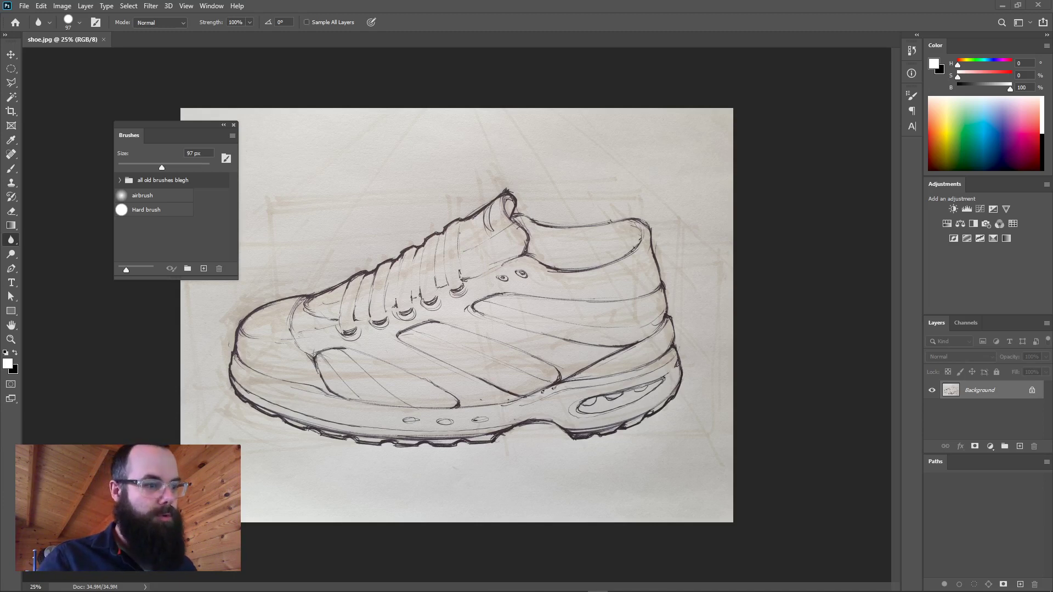
# - Move the Brushes palette away from the shoe sketch and choose the Hard brush preset
pyautogui.moveTo(157, 126); pyautogui.dragTo(86, 77)
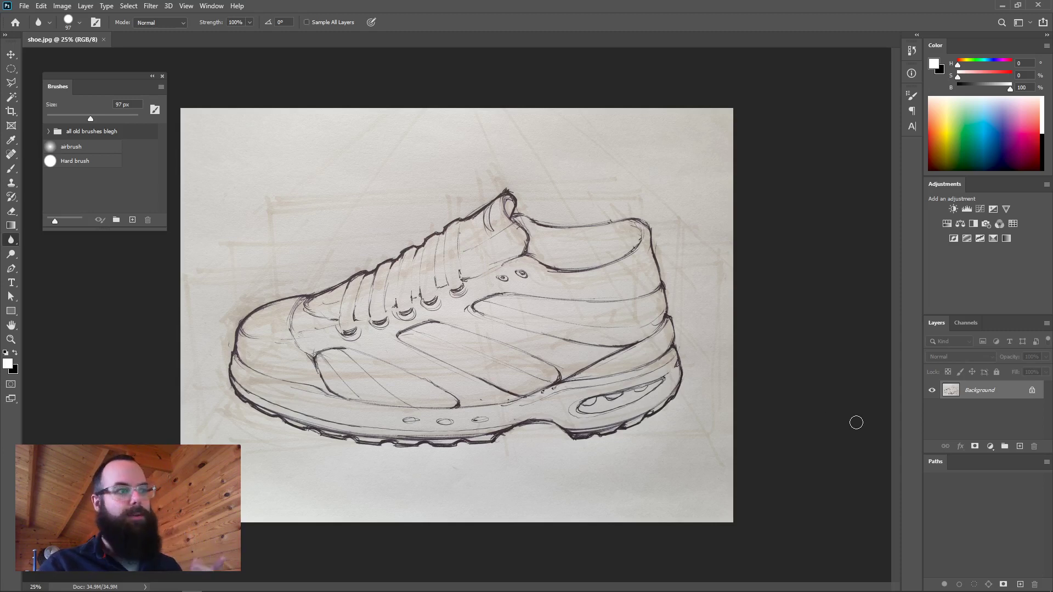
pyautogui.click(80, 153)
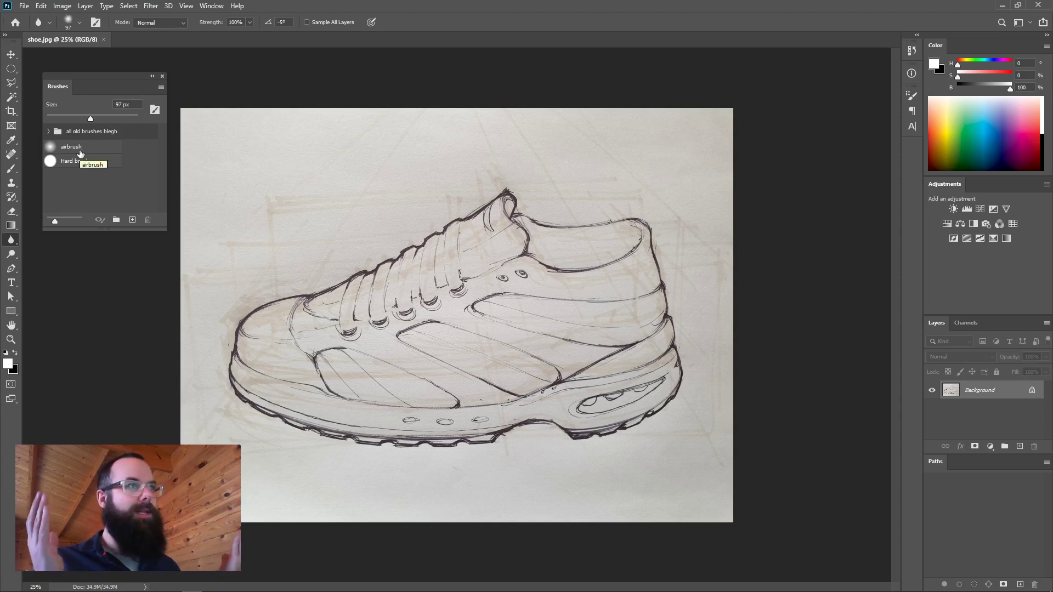
pyautogui.click(101, 161)
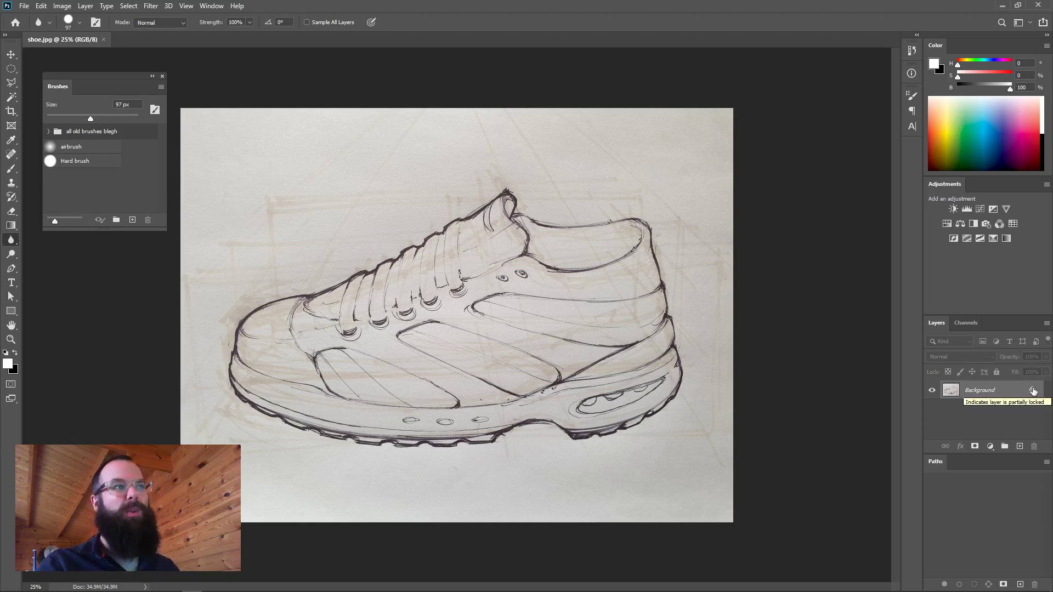
# - Unlock the Background layer and rename it sketch
pyautogui.click(1032, 390)
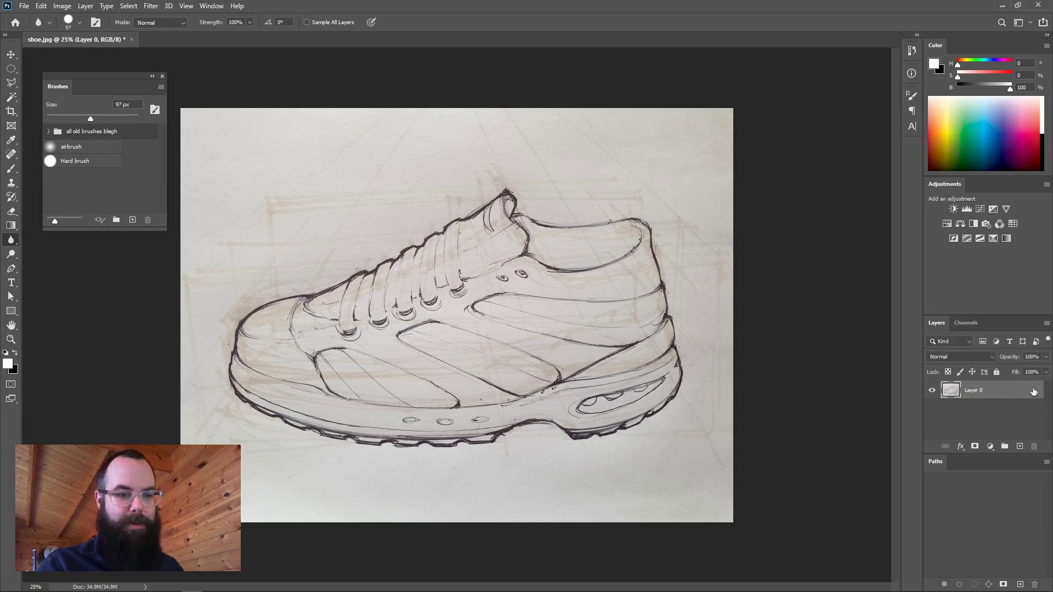
pyautogui.doubleClick(973, 391)
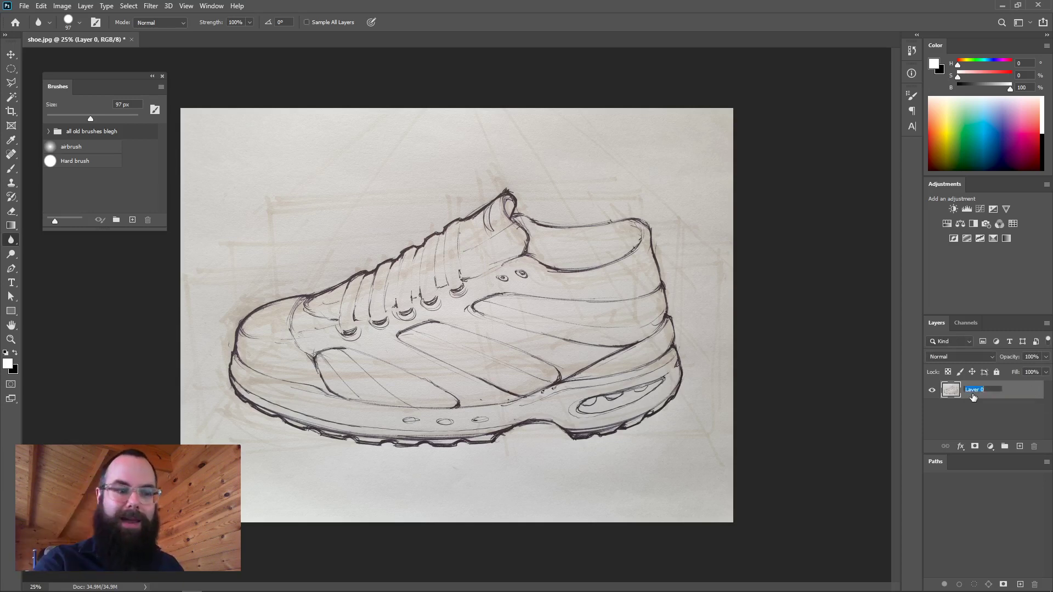
pyautogui.write('sk')
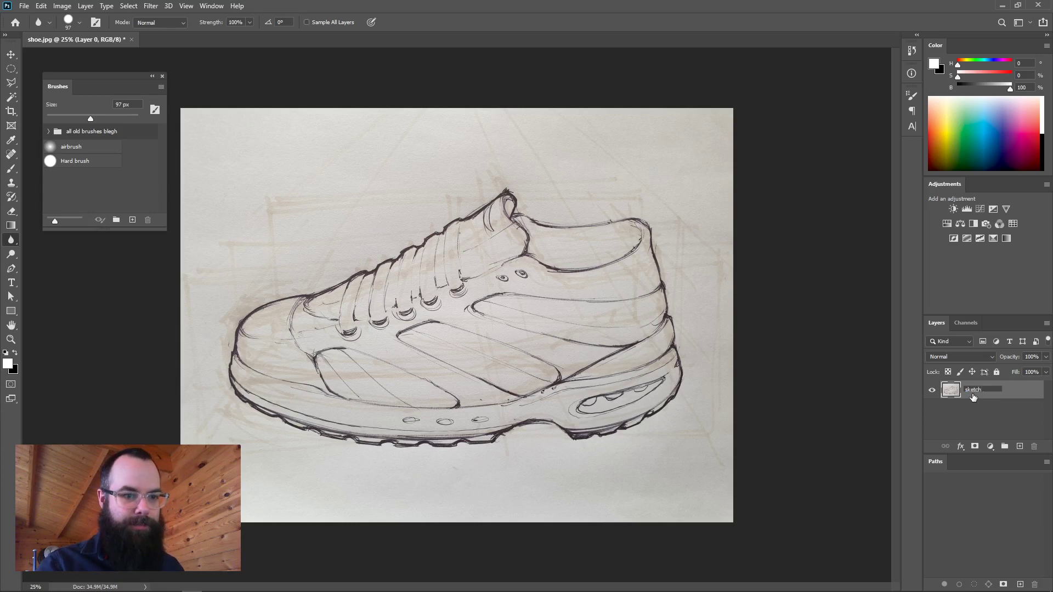
pyautogui.write('etch')
pyautogui.press('Return')
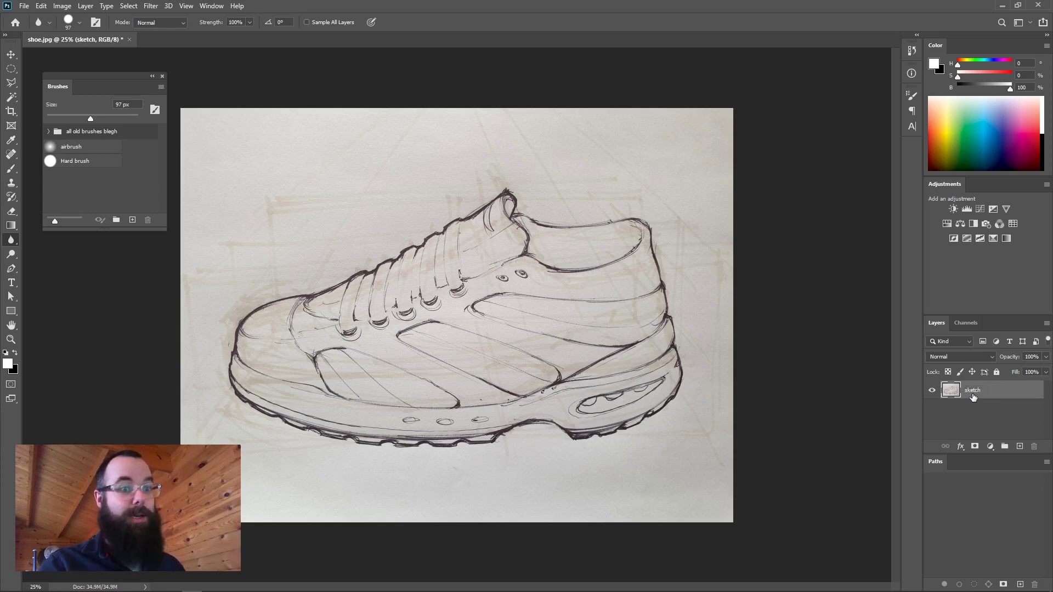
# - Set the sketch layer's blend mode to Multiply and desaturate the layer
pyautogui.click(969, 357)
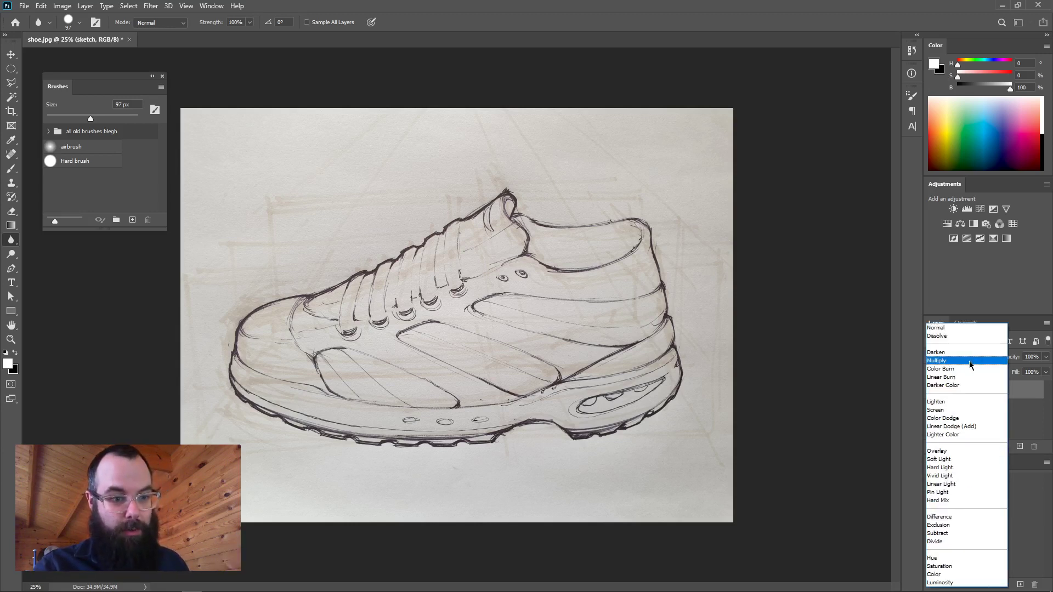
pyautogui.click(970, 361)
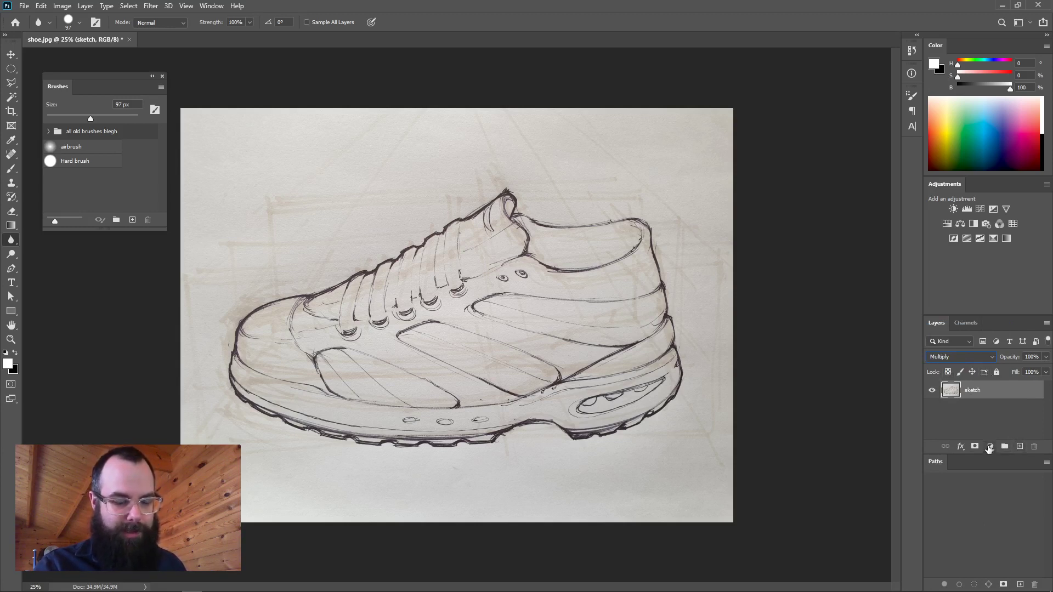
pyautogui.moveTo(511, 230)
pyautogui.mouseDown()
pyautogui.moveTo(646, 241)
pyautogui.moveTo(440, 249)
pyautogui.mouseUp()
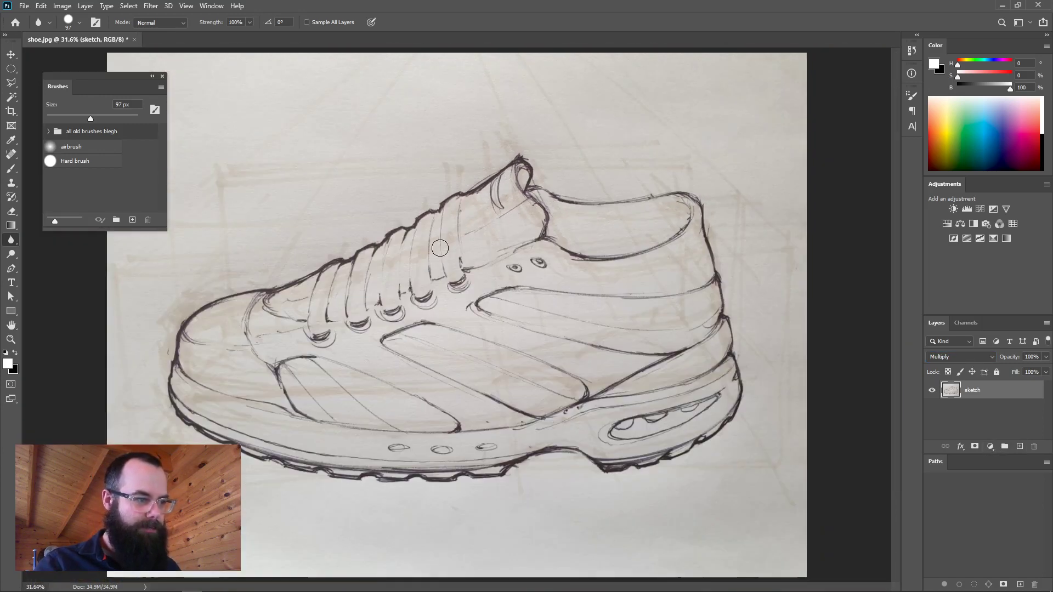
pyautogui.click(62, 6)
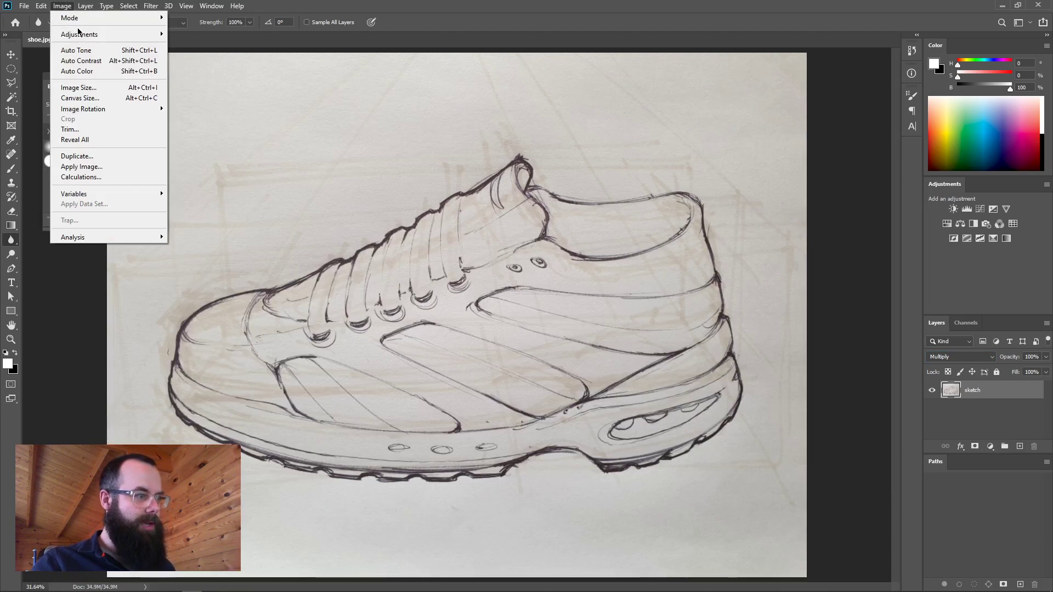
pyautogui.moveTo(81, 34)
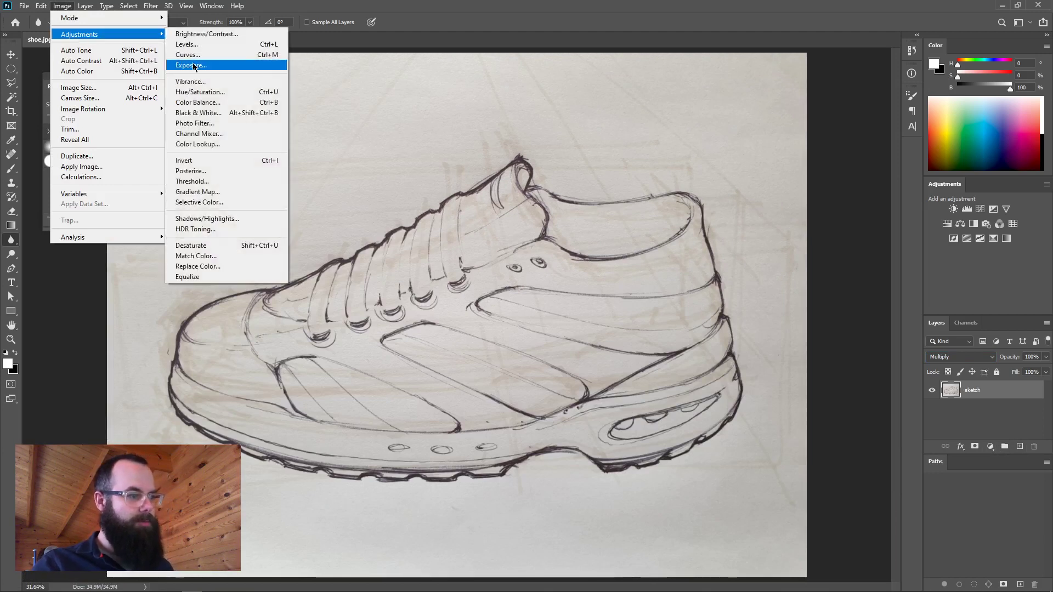
pyautogui.click(223, 246)
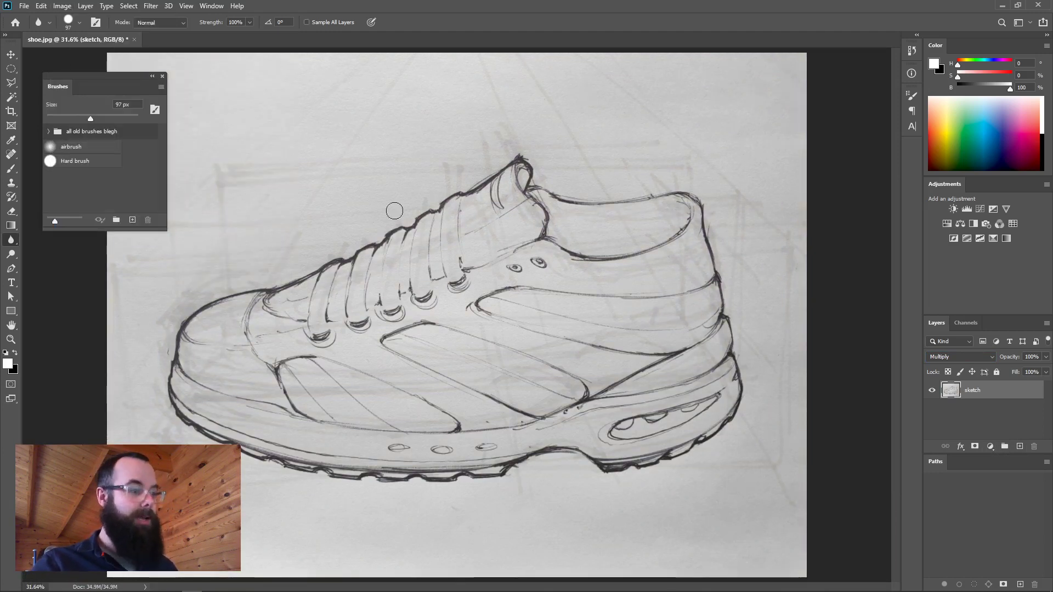
# - Add a Levels adjustment layer above the sketch and set its white input level to 198
pyautogui.moveTo(369, 277); pyautogui.dragTo(348, 301)
pyautogui.click(989, 447)
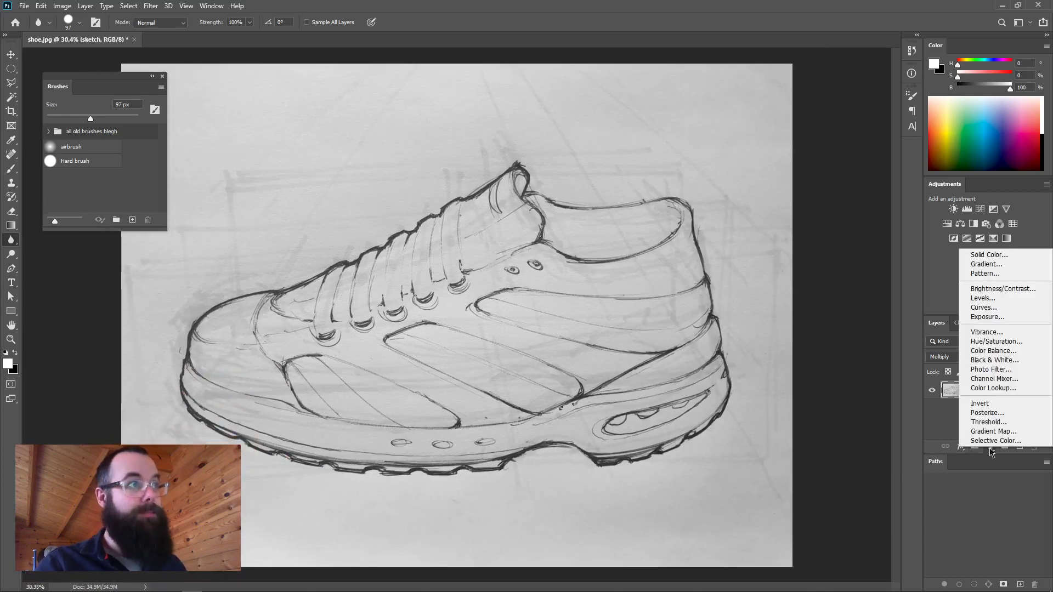
pyautogui.click(984, 299)
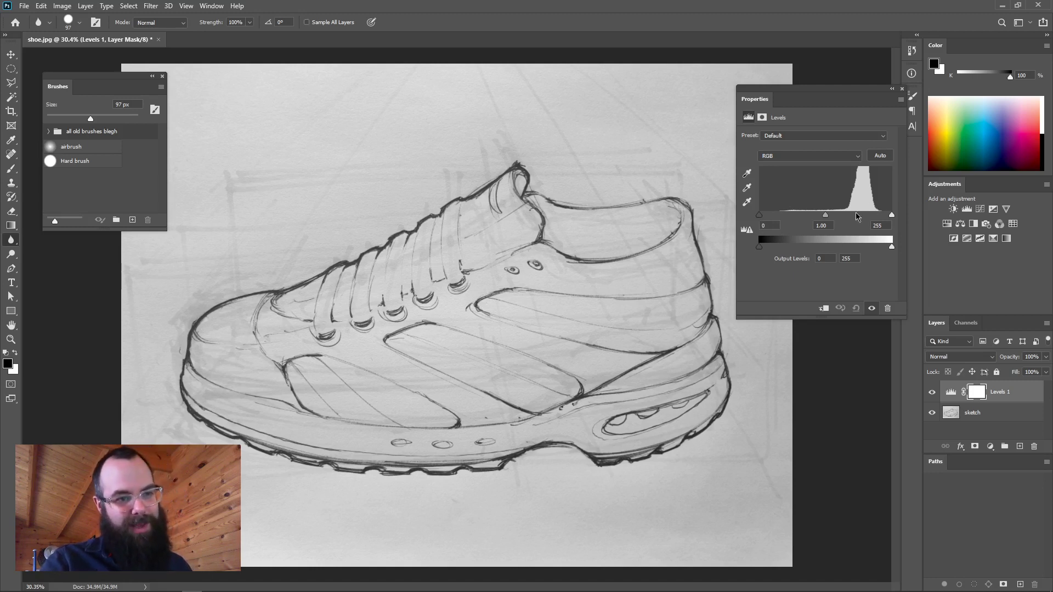
pyautogui.moveTo(894, 217)
pyautogui.mouseDown()
pyautogui.moveTo(859, 220)
pyautogui.moveTo(877, 223)
pyautogui.mouseUp()
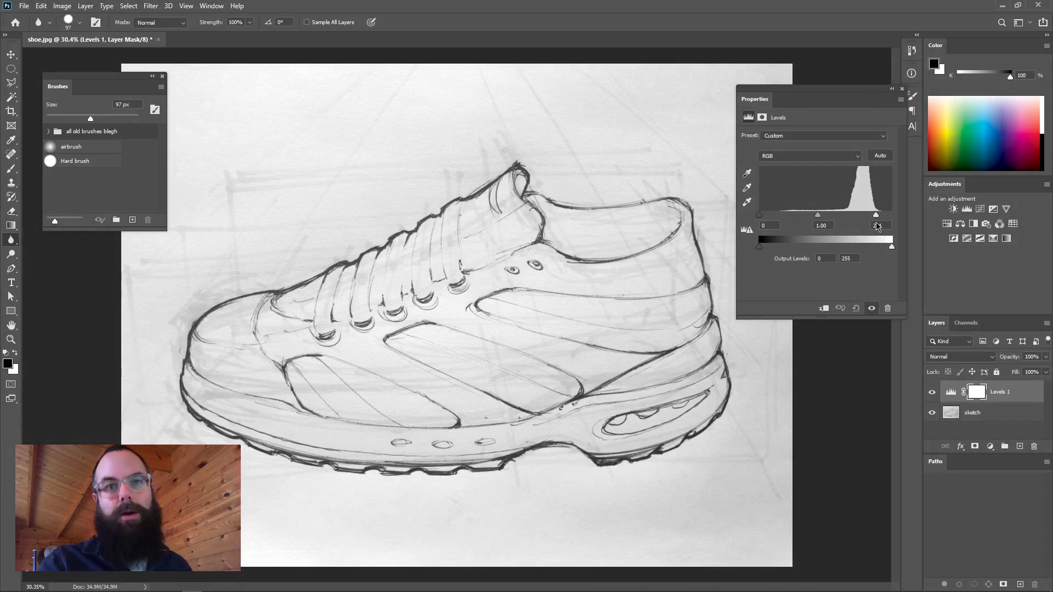
pyautogui.moveTo(876, 224); pyautogui.dragTo(865, 219)
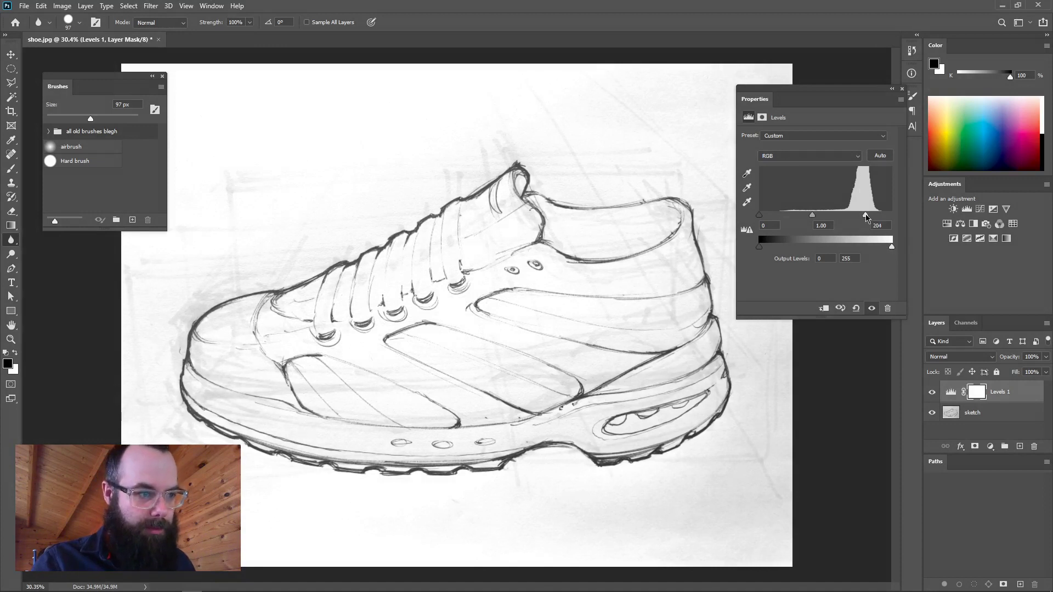
pyautogui.moveTo(865, 217); pyautogui.dragTo(863, 217)
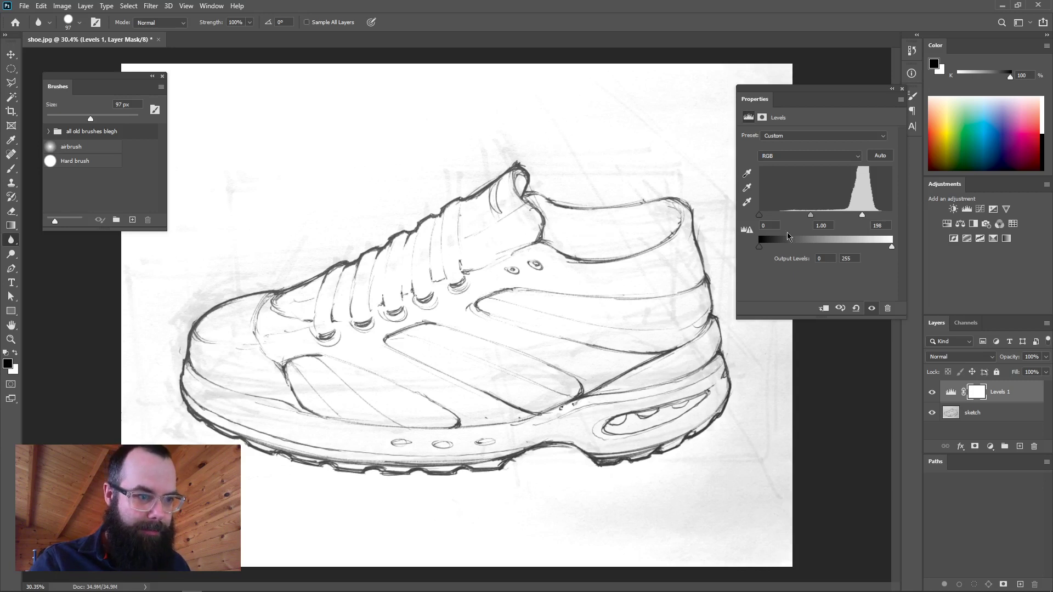
# - Set the black input level of the Levels adjustment to 54 to darken the shoe's linework
pyautogui.moveTo(759, 216); pyautogui.dragTo(785, 217)
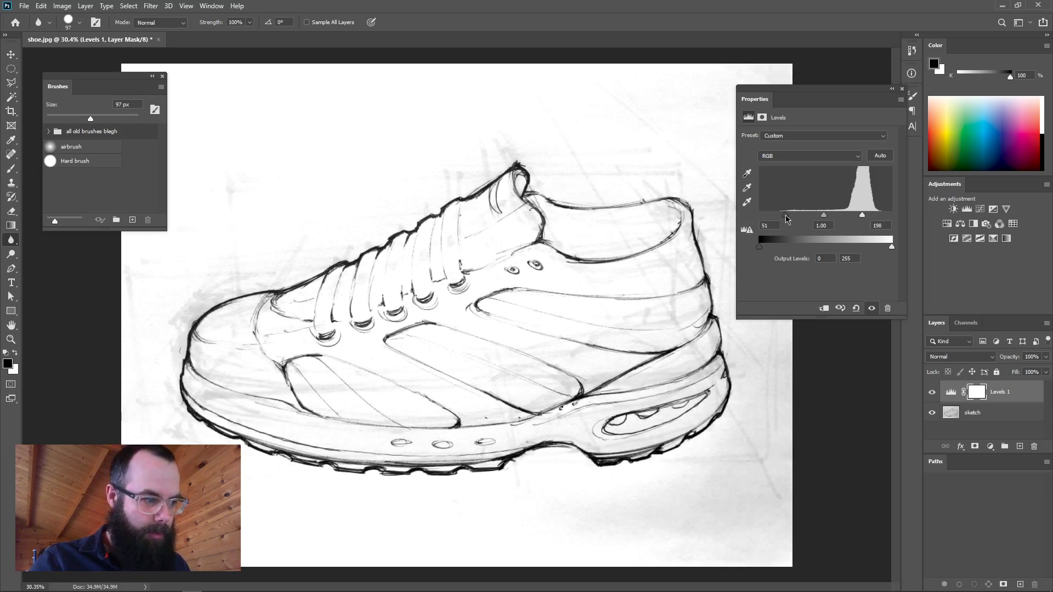
pyautogui.moveTo(306, 274); pyautogui.dragTo(559, 284)
pyautogui.moveTo(785, 217); pyautogui.dragTo(787, 216)
pyautogui.moveTo(630, 394); pyautogui.dragTo(498, 398)
pyautogui.moveTo(640, 418); pyautogui.dragTo(531, 143)
pyautogui.moveTo(553, 355); pyautogui.dragTo(429, 239)
pyautogui.moveTo(477, 333); pyautogui.dragTo(445, 346)
pyautogui.moveTo(524, 339); pyautogui.dragTo(386, 406)
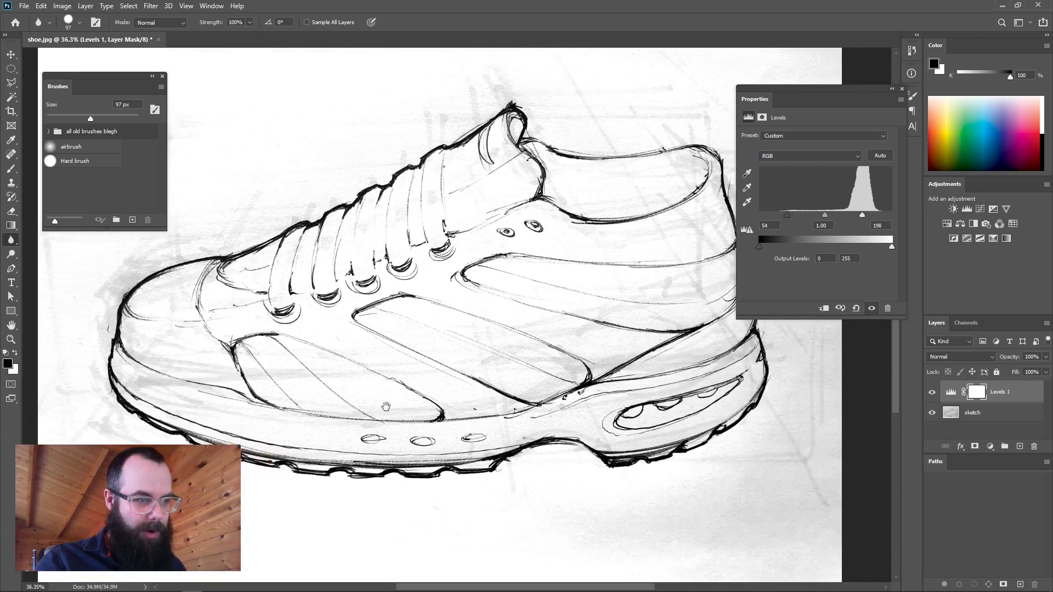
# - Dodge the grey paper tones and construction lines on and around the shoe in the sketch layer, using a 726 px brush on Highlights at 20% exposure
pyautogui.click(965, 412)
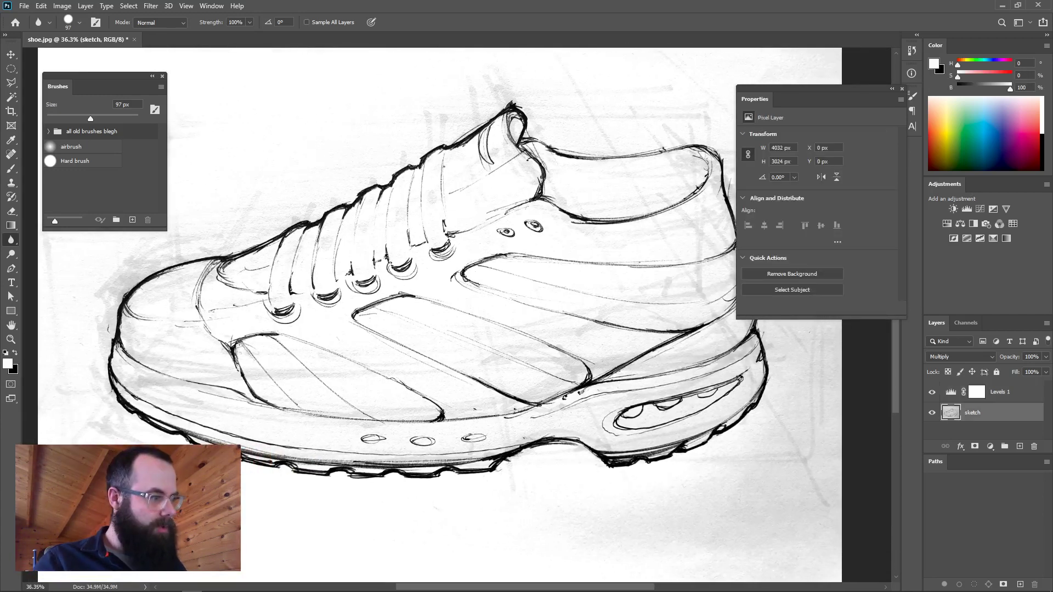
pyautogui.click(11, 253)
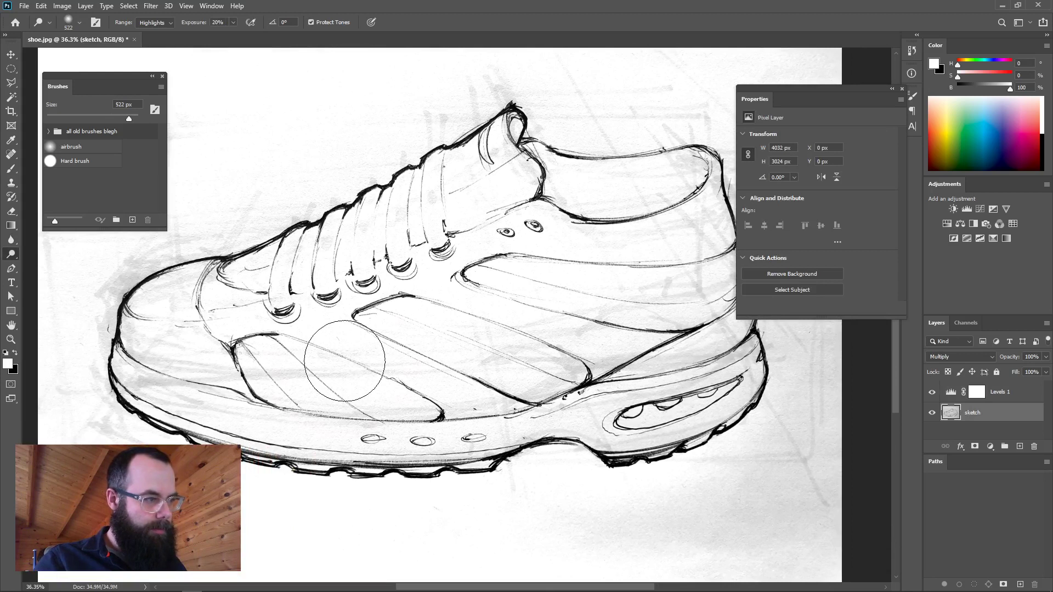
pyautogui.moveTo(344, 360); pyautogui.dragTo(351, 365)
pyautogui.moveTo(228, 404); pyautogui.dragTo(243, 404)
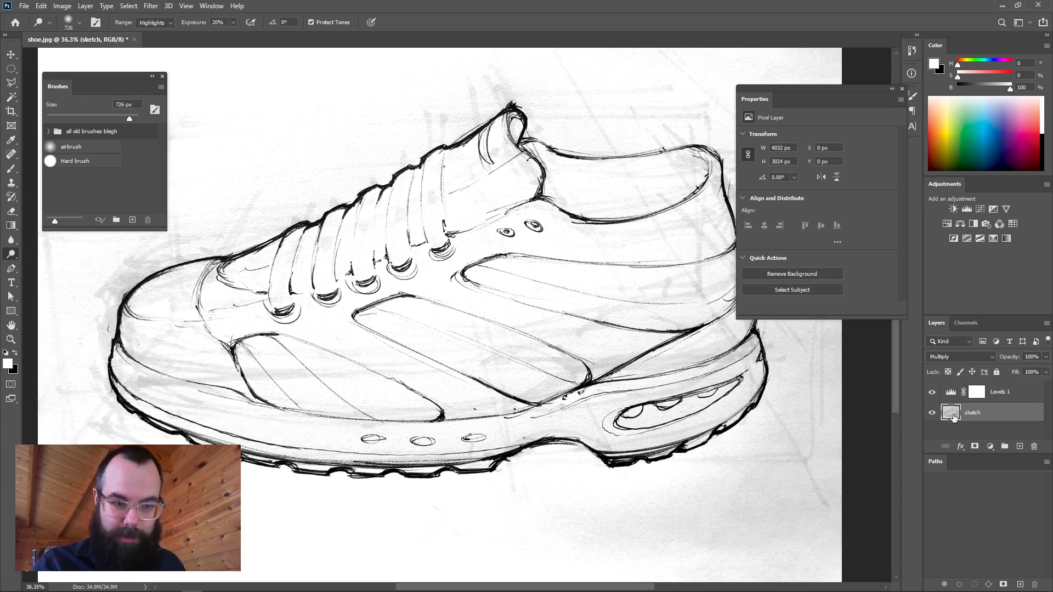
pyautogui.moveTo(673, 367)
pyautogui.mouseDown()
pyautogui.moveTo(739, 318)
pyautogui.moveTo(712, 559)
pyautogui.mouseUp()
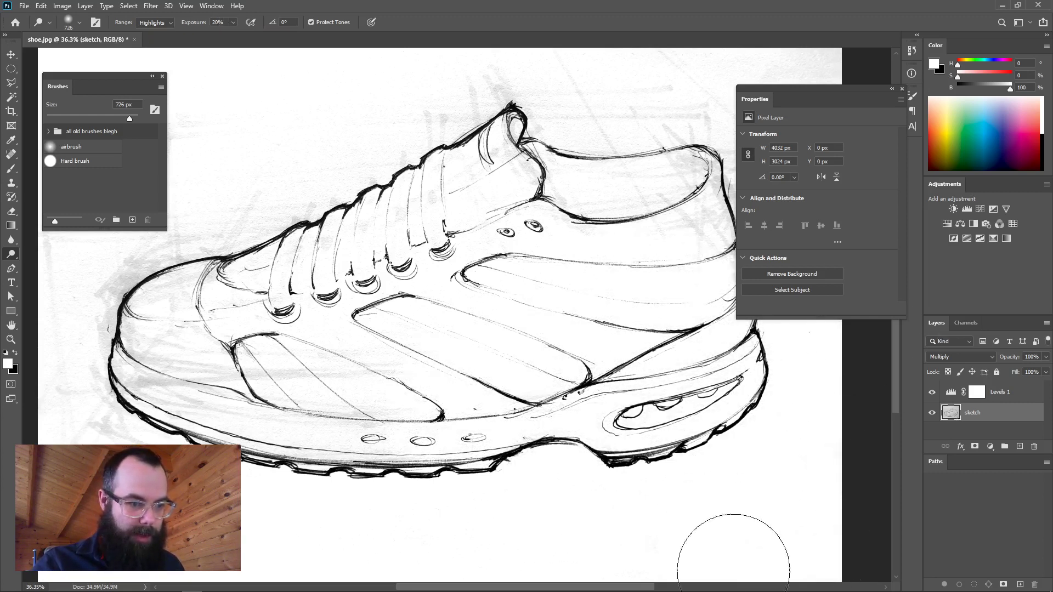
pyautogui.moveTo(126, 383)
pyautogui.mouseDown()
pyautogui.moveTo(147, 280)
pyautogui.moveTo(268, 318)
pyautogui.mouseUp()
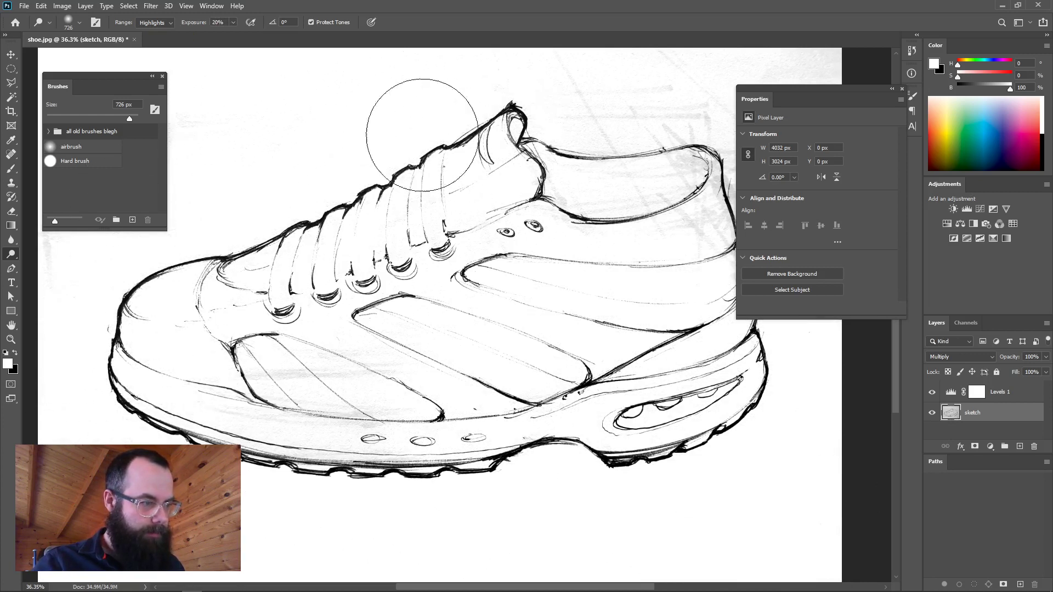
pyautogui.moveTo(965, 127)
pyautogui.mouseDown()
pyautogui.moveTo(974, 151)
pyautogui.moveTo(677, 178)
pyautogui.moveTo(226, 185)
pyautogui.moveTo(696, 348)
pyautogui.moveTo(721, 491)
pyautogui.moveTo(610, 455)
pyautogui.moveTo(406, 462)
pyautogui.moveTo(443, 460)
pyautogui.mouseUp()
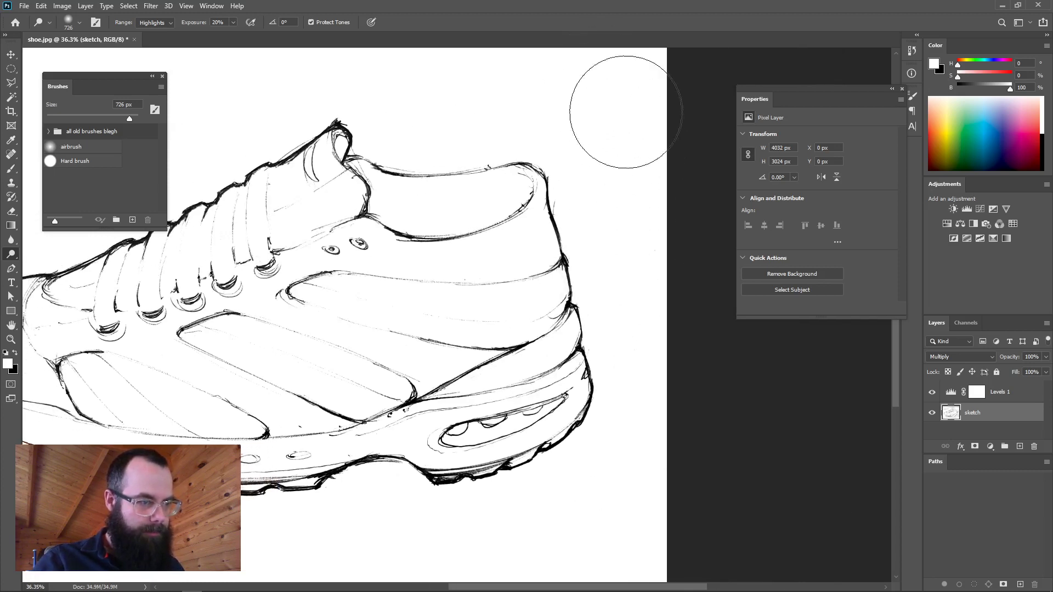
pyautogui.moveTo(360, 189); pyautogui.dragTo(648, 170)
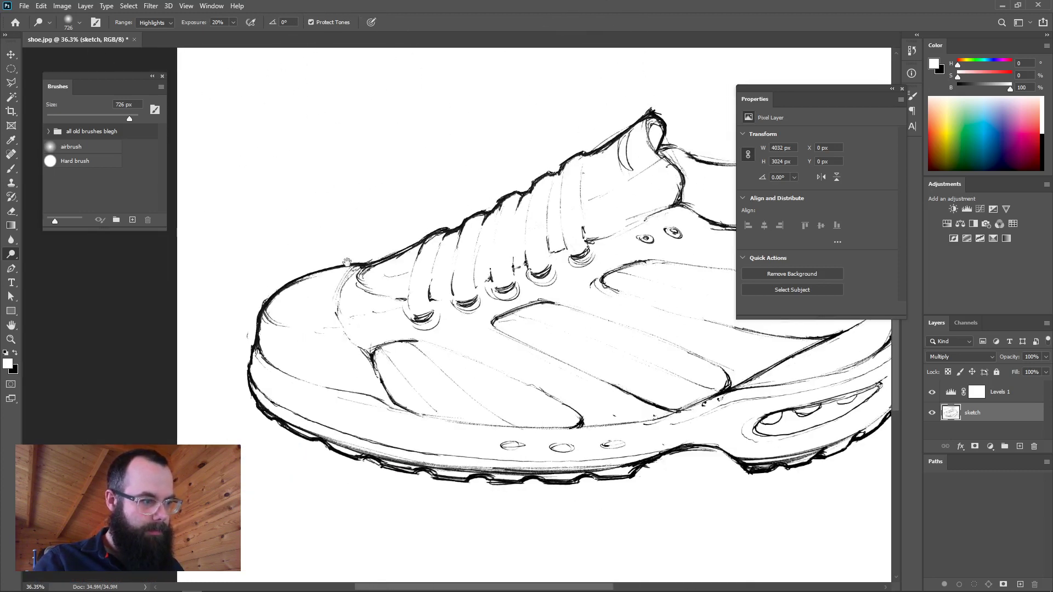
pyautogui.scroll(-5, 236, 247)
pyautogui.moveTo(167, 195)
pyautogui.mouseDown()
pyautogui.moveTo(491, 383)
pyautogui.moveTo(140, 379)
pyautogui.mouseUp()
pyautogui.scroll(-5, 646, 364)
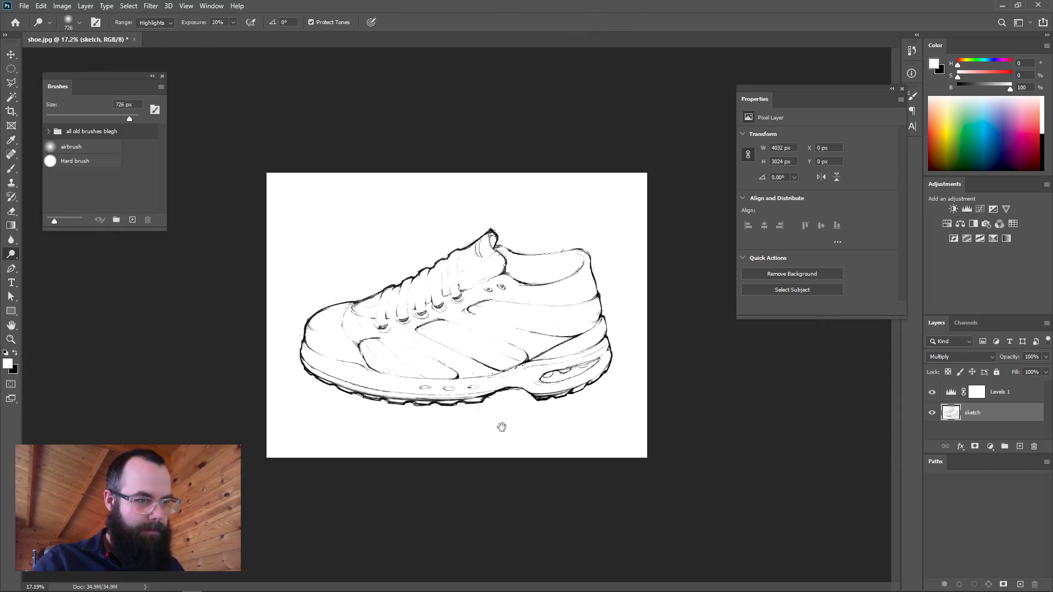
# - Collapse the layer properties and merge the Levels 1 adjustment down into the sketch layer
pyautogui.click(912, 97)
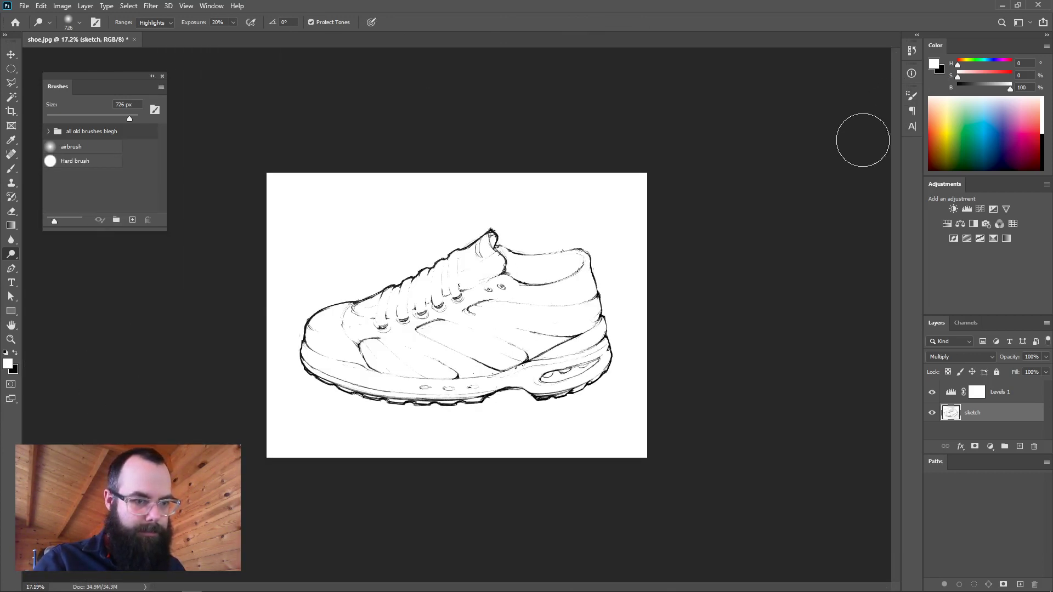
pyautogui.scroll(3, 456, 315)
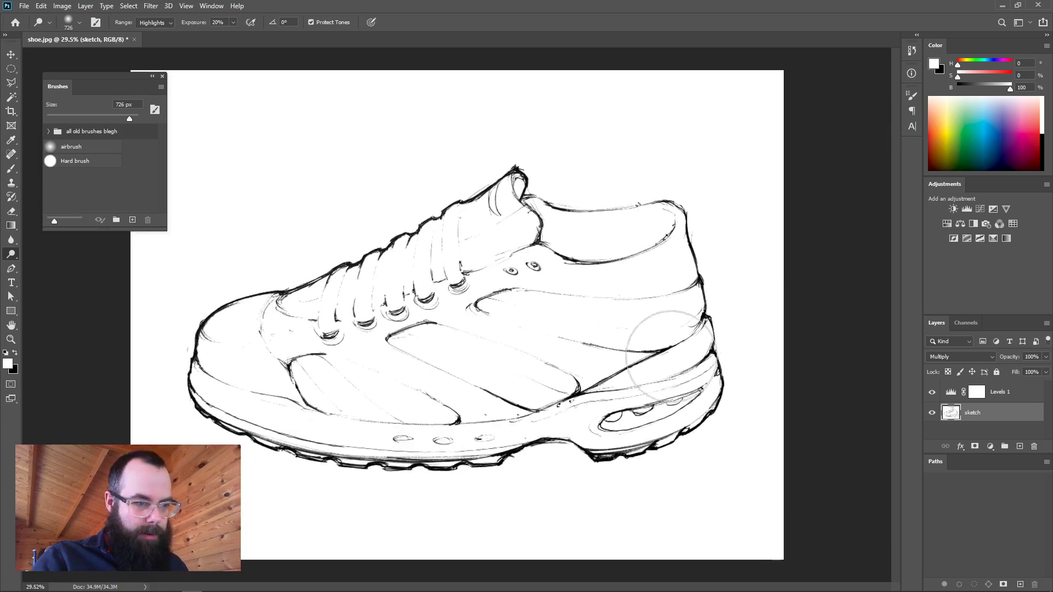
pyautogui.moveTo(391, 330); pyautogui.dragTo(430, 337)
pyautogui.moveTo(625, 387); pyautogui.dragTo(670, 388)
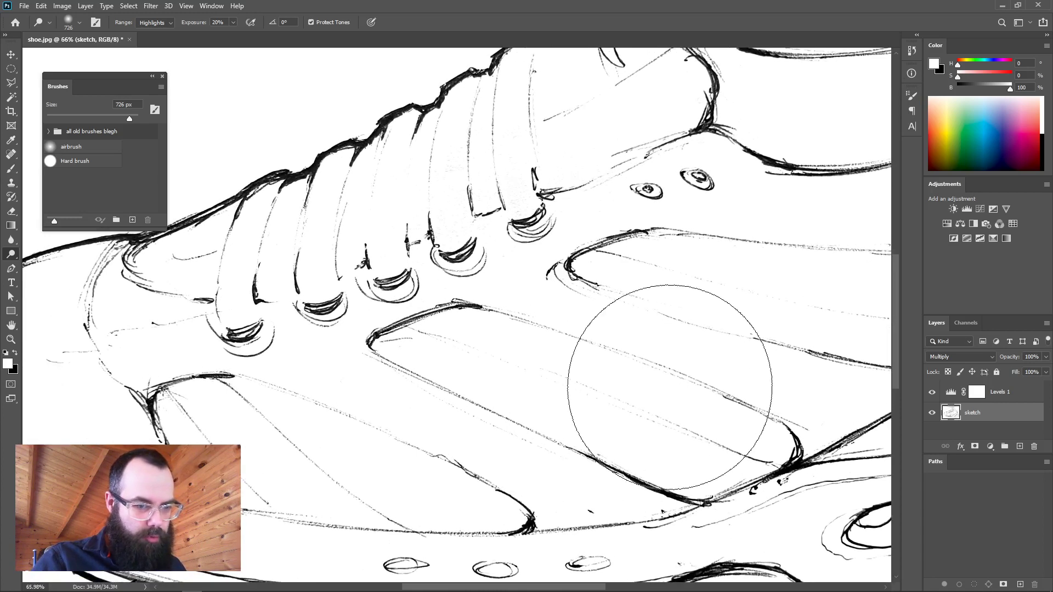
pyautogui.click(990, 398)
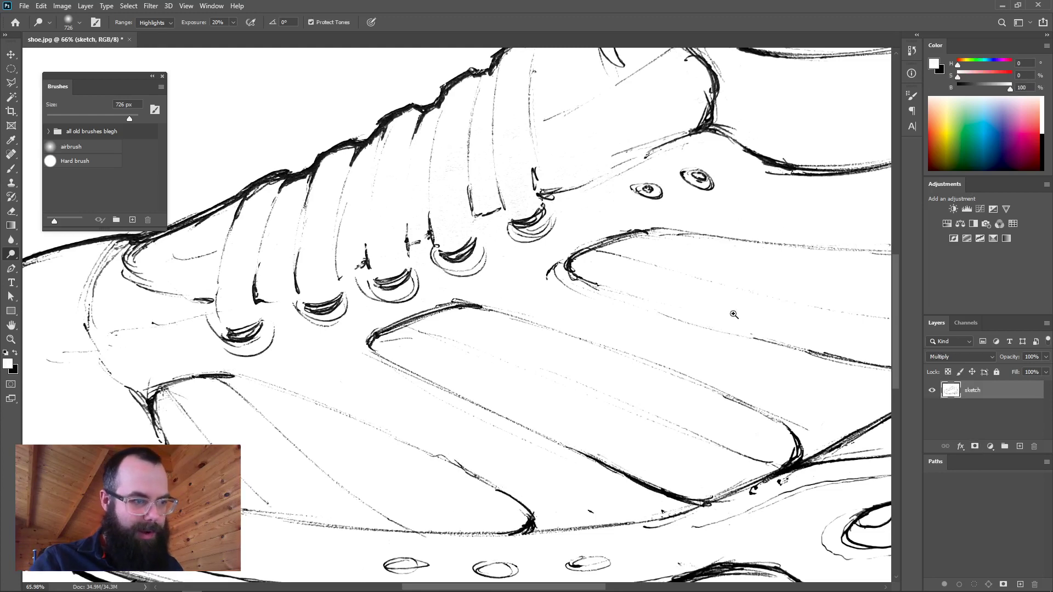
pyautogui.scroll(-5, 770, 313)
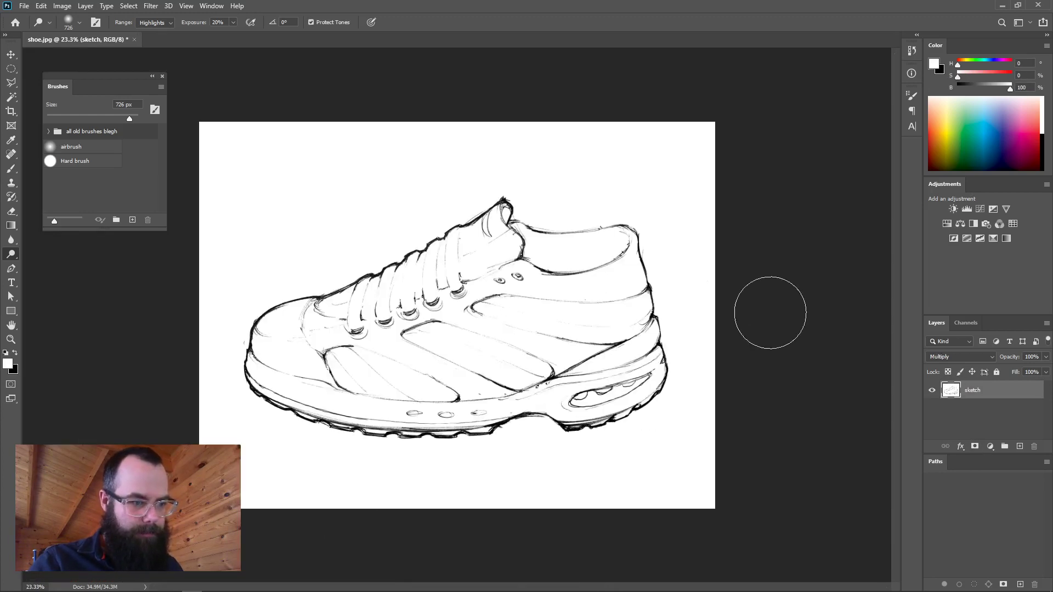
# - Create a new layer, place it beneath the sketch layer and name it paint
pyautogui.click(1019, 445)
pyautogui.moveTo(983, 387); pyautogui.dragTo(982, 416)
pyautogui.doubleClick(976, 409)
pyautogui.write('paint')
pyautogui.press('Return')
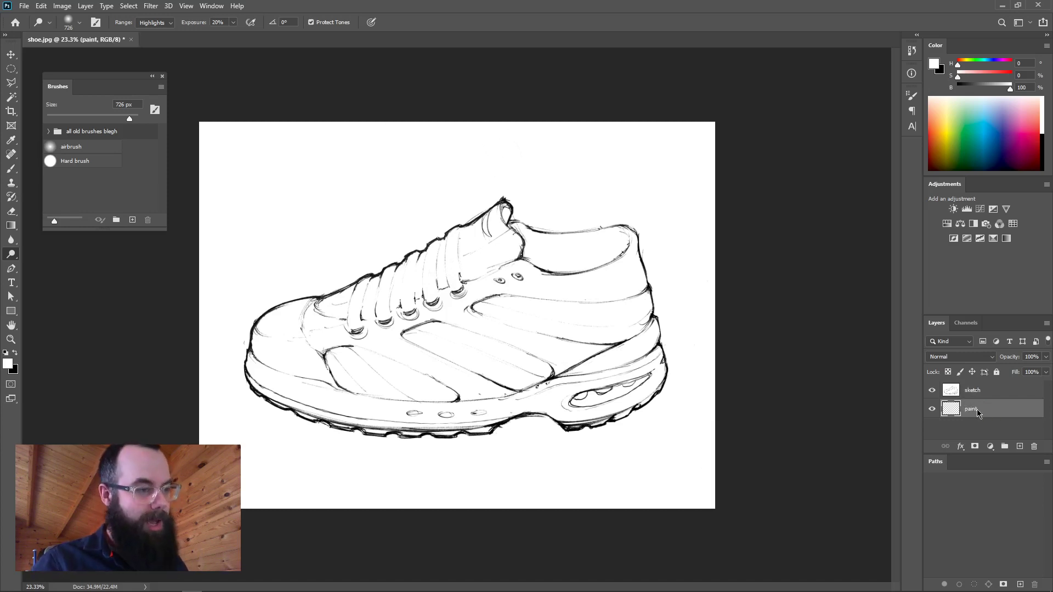
# - Save the document to the Desktop as shoe.psd in Photoshop format with Maximize Compatibility enabled
pyautogui.hotkey('ctrl', 's')
pyautogui.click(301, 169)
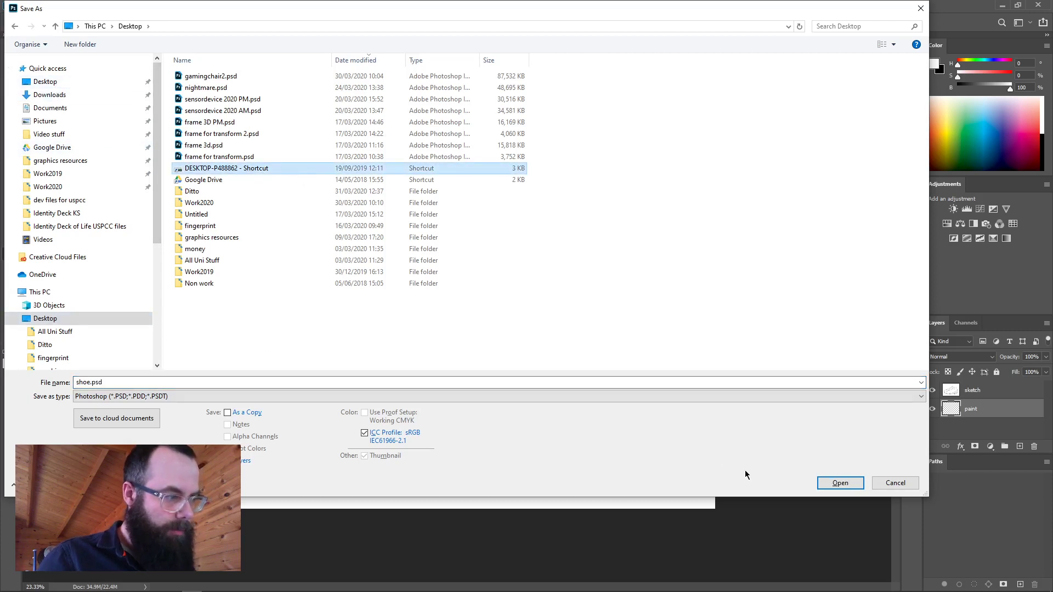
pyautogui.click(841, 487)
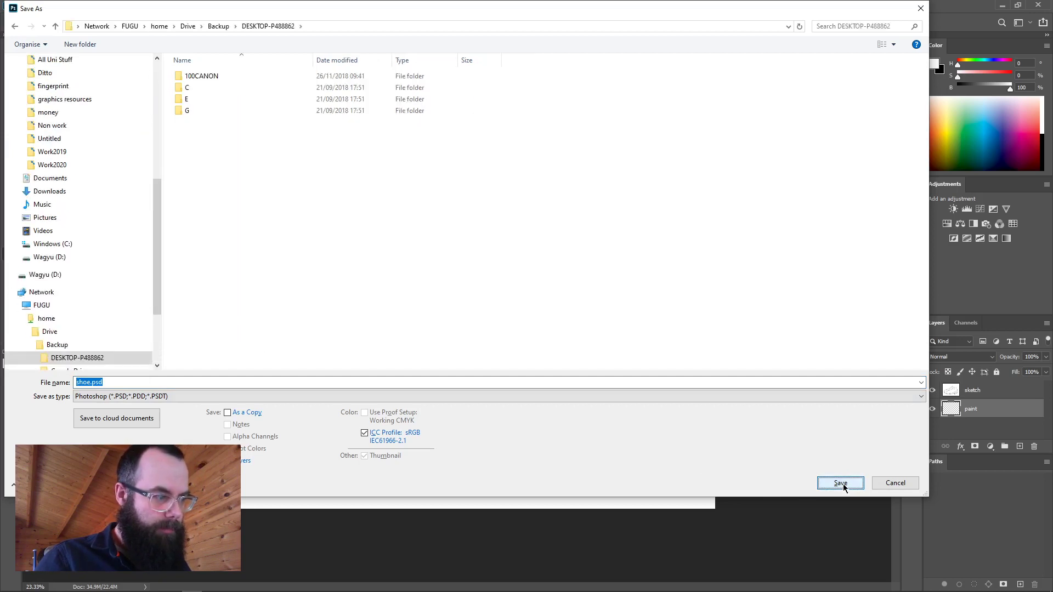
pyautogui.scroll(10, 104, 102)
pyautogui.click(94, 82)
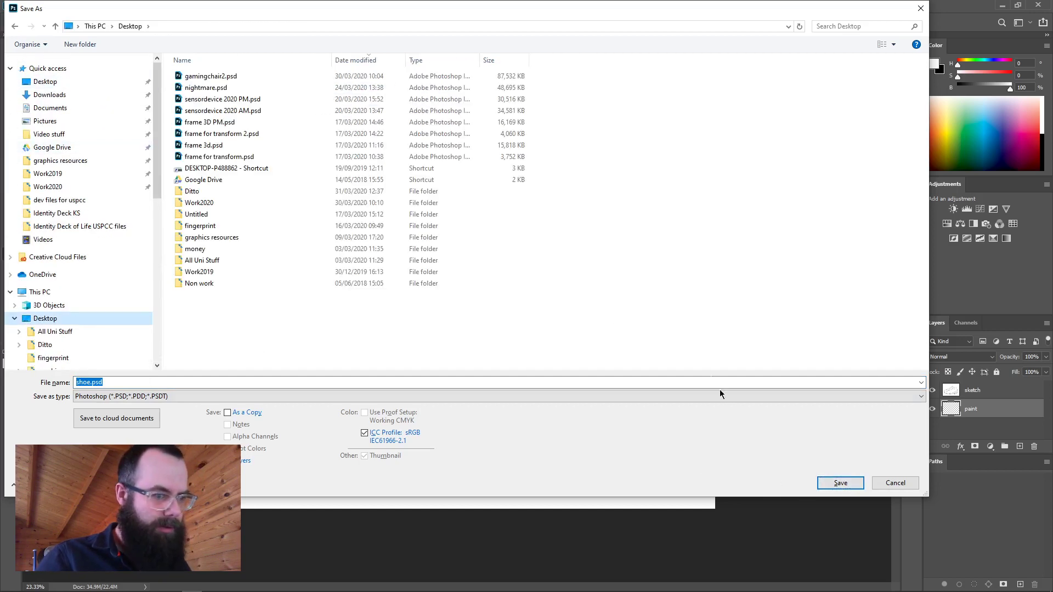
pyautogui.click(829, 484)
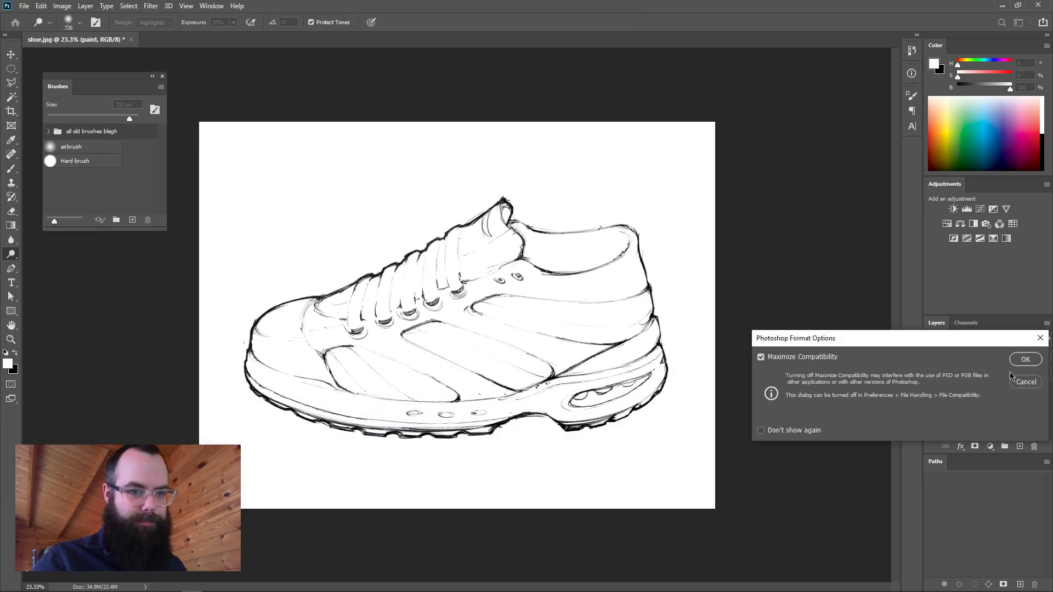
pyautogui.click(1024, 359)
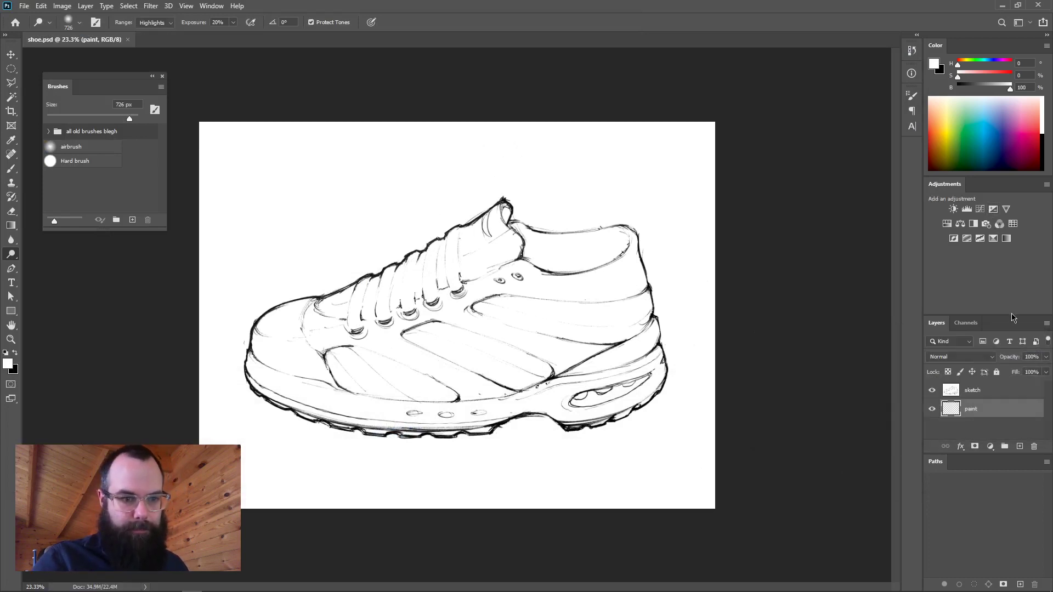
# - Give the layer list more room and fill the paint layer with neutral grey, set with HSB sliders to 50% brightness
pyautogui.moveTo(1012, 316); pyautogui.dragTo(985, 144)
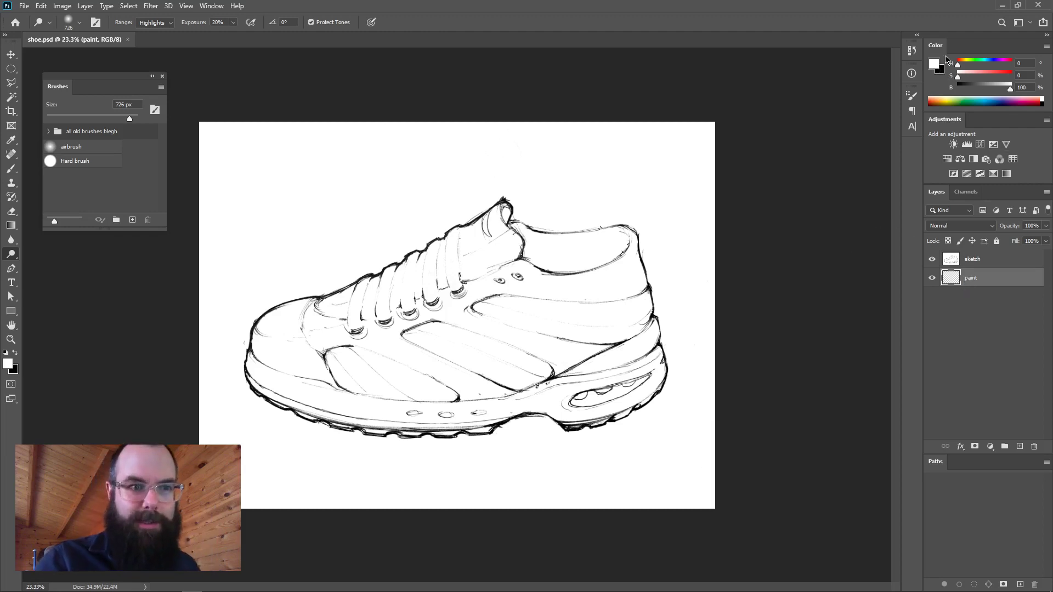
pyautogui.click(1046, 47)
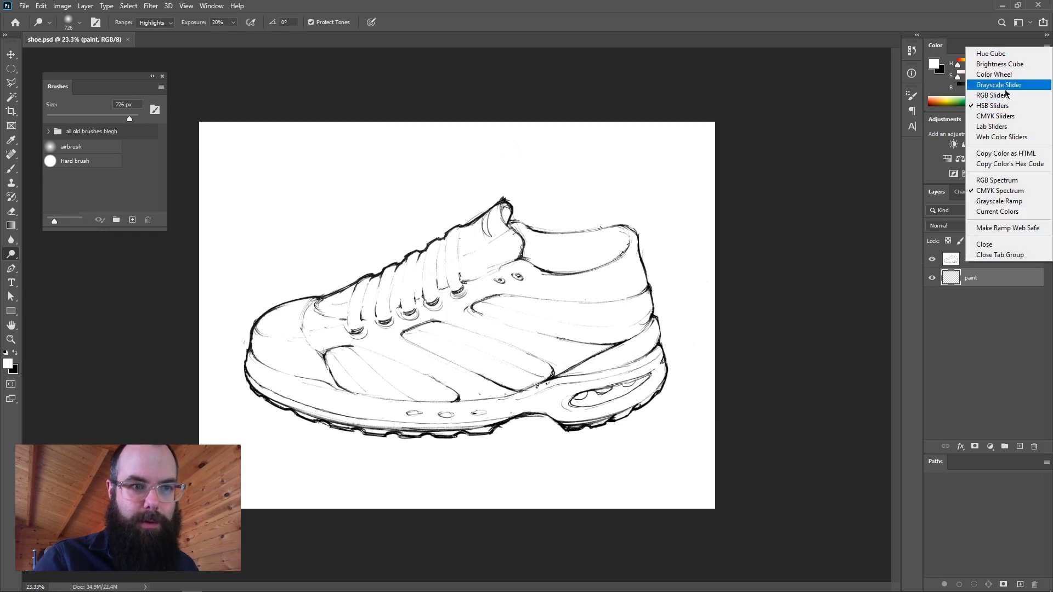
pyautogui.click(1001, 106)
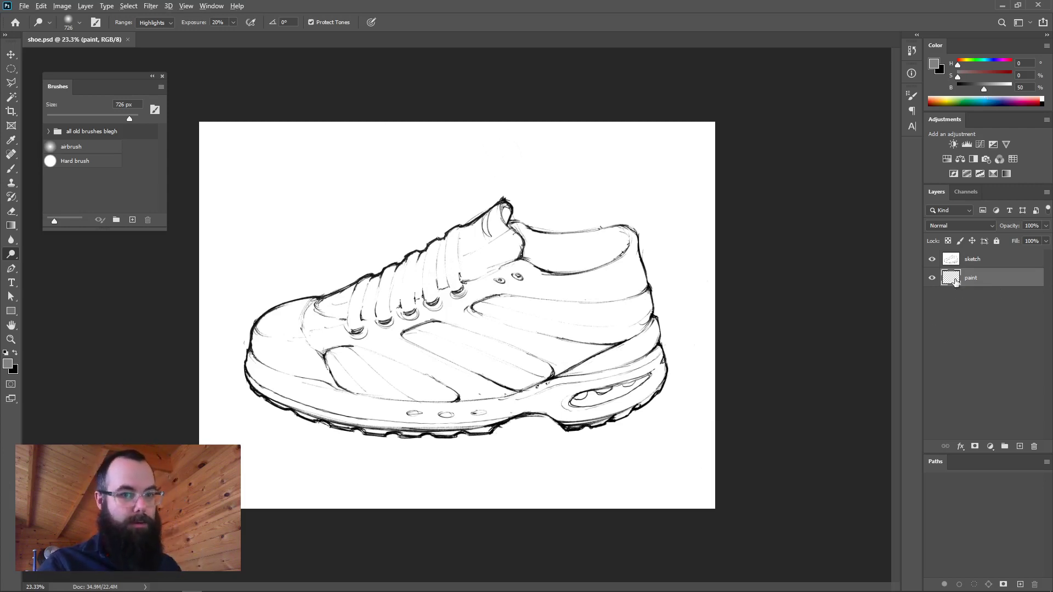
pyautogui.hotkey('alt', 'BackSpace')
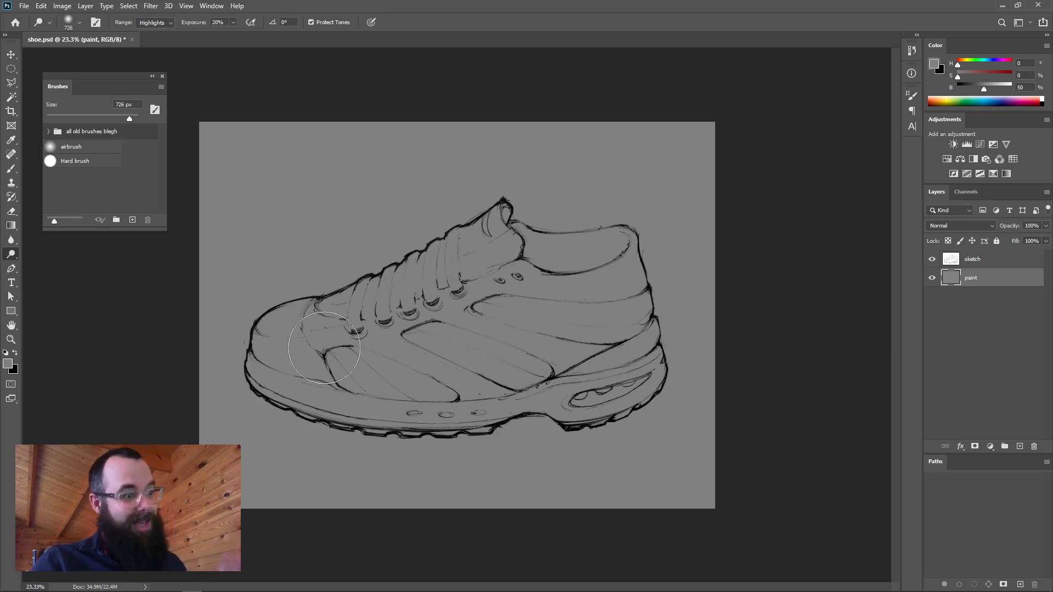
# - Set up the Brush tool with the airbrush preset at 817 px and 10% opacity
pyautogui.press('b')
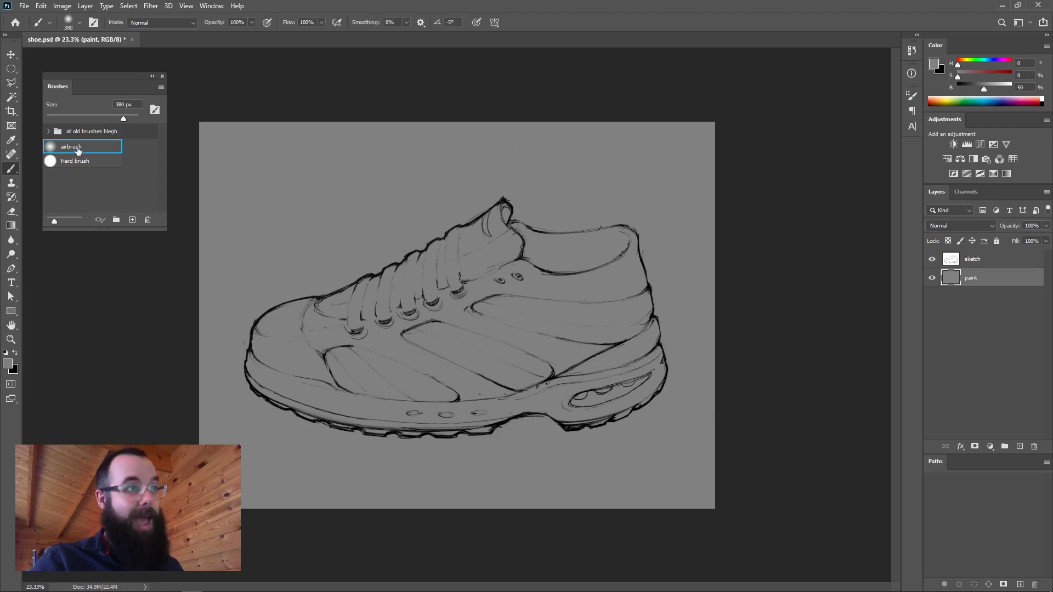
pyautogui.moveTo(367, 376); pyautogui.dragTo(392, 378)
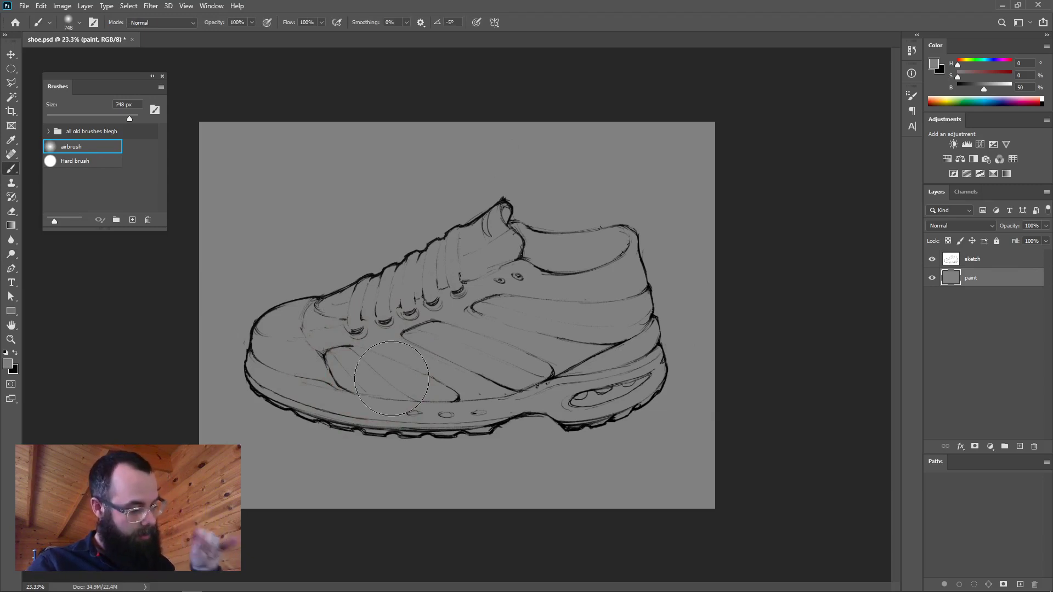
pyautogui.moveTo(434, 301)
pyautogui.mouseDown()
pyautogui.moveTo(451, 301)
pyautogui.moveTo(429, 302)
pyautogui.moveTo(438, 307)
pyautogui.mouseUp()
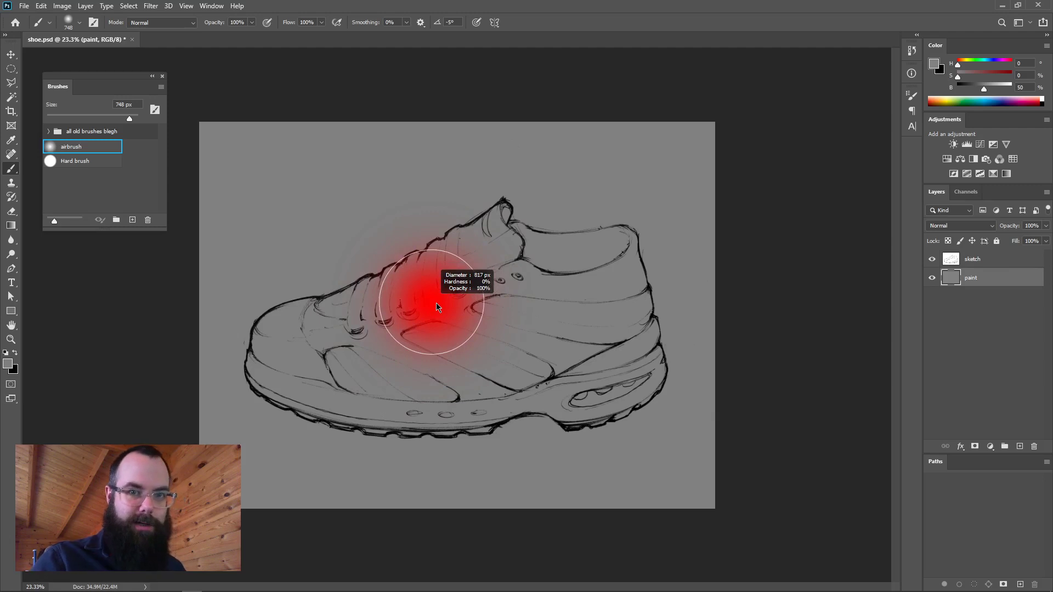
pyautogui.moveTo(450, 236); pyautogui.dragTo(450, 236)
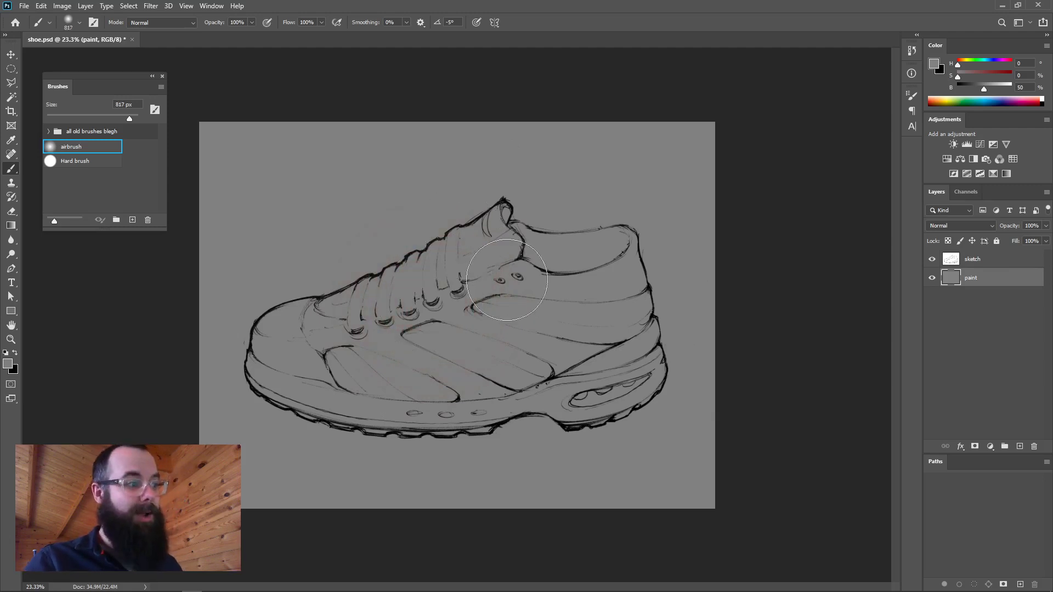
pyautogui.press('1')
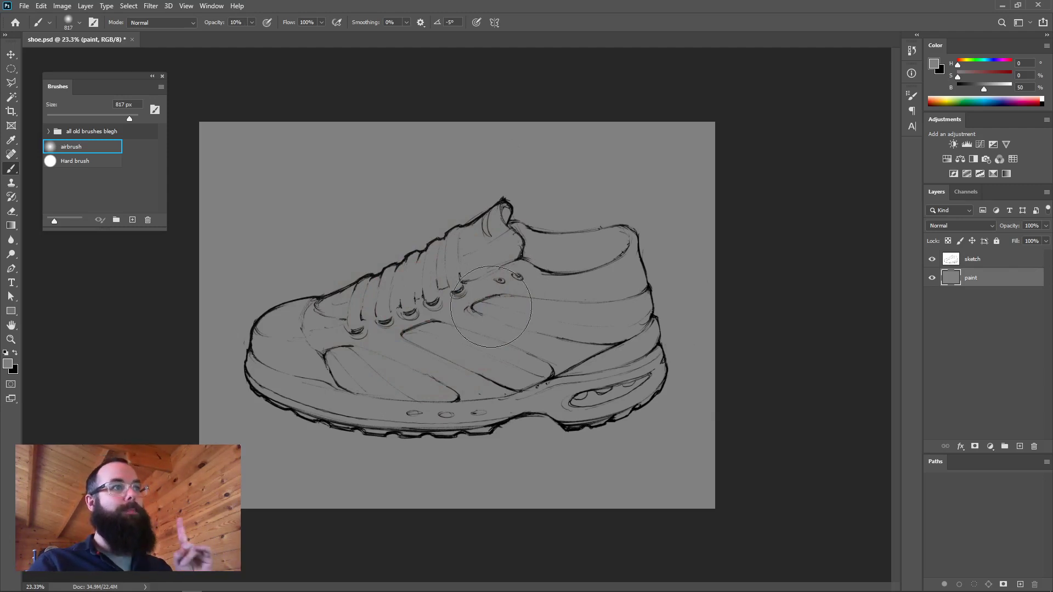
# - Airbrush soft black shading around the shoe's outline on the paint layer, working in the default black at 10% opacity
pyautogui.press('d')
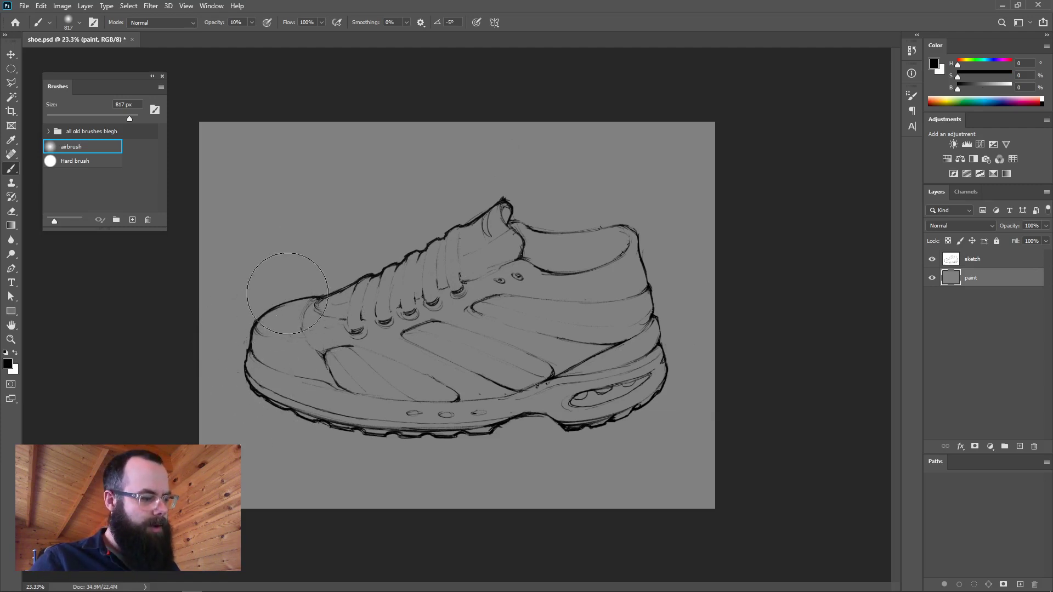
pyautogui.moveTo(228, 376)
pyautogui.mouseDown()
pyautogui.moveTo(273, 299)
pyautogui.moveTo(419, 242)
pyautogui.moveTo(482, 170)
pyautogui.mouseUp()
pyautogui.moveTo(216, 391)
pyautogui.mouseDown()
pyautogui.moveTo(234, 299)
pyautogui.moveTo(446, 208)
pyautogui.moveTo(525, 142)
pyautogui.moveTo(639, 237)
pyautogui.moveTo(639, 212)
pyautogui.moveTo(691, 417)
pyautogui.mouseUp()
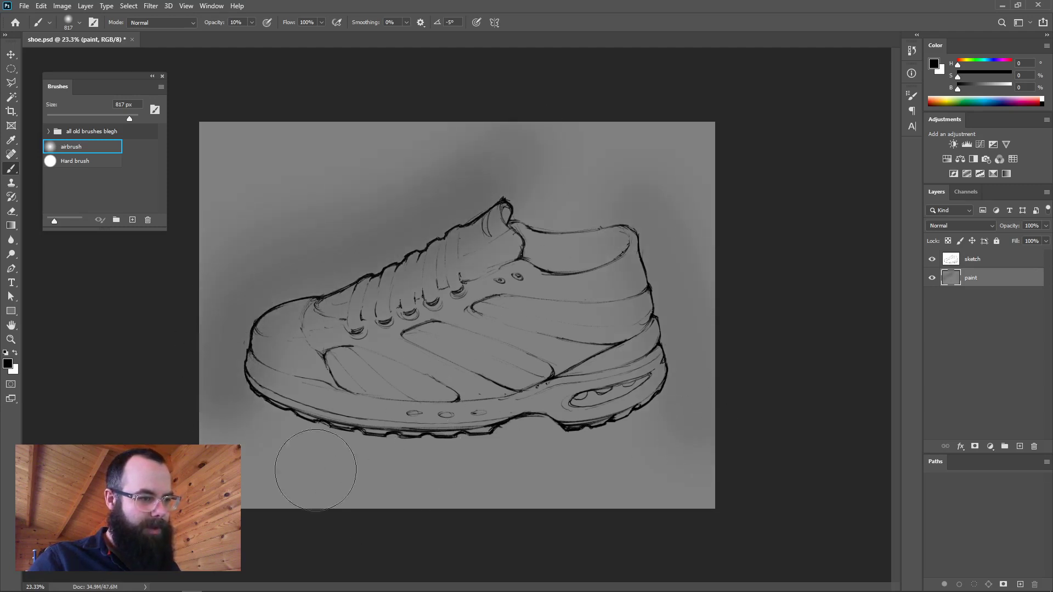
pyautogui.moveTo(223, 412)
pyautogui.mouseDown()
pyautogui.moveTo(505, 454)
pyautogui.moveTo(599, 429)
pyautogui.mouseUp()
pyautogui.moveTo(390, 475); pyautogui.dragTo(419, 475)
pyautogui.moveTo(321, 474); pyautogui.dragTo(611, 261)
# - Airbrush soft white highlights over the toe and laces and in the background behind the heel, enlarging the brush to 1246 px
pyautogui.press('x')
pyautogui.moveTo(364, 317)
pyautogui.mouseDown()
pyautogui.moveTo(329, 307)
pyautogui.moveTo(279, 330)
pyautogui.moveTo(287, 334)
pyautogui.mouseUp()
pyautogui.moveTo(508, 238)
pyautogui.mouseDown()
pyautogui.moveTo(299, 334)
pyautogui.moveTo(510, 230)
pyautogui.mouseUp()
pyautogui.moveTo(645, 226)
pyautogui.mouseDown()
pyautogui.moveTo(683, 403)
pyautogui.moveTo(643, 215)
pyautogui.moveTo(688, 411)
pyautogui.moveTo(653, 250)
pyautogui.moveTo(689, 395)
pyautogui.mouseUp()
pyautogui.moveTo(453, 466); pyautogui.dragTo(510, 467)
pyautogui.moveTo(300, 332); pyautogui.dragTo(500, 205)
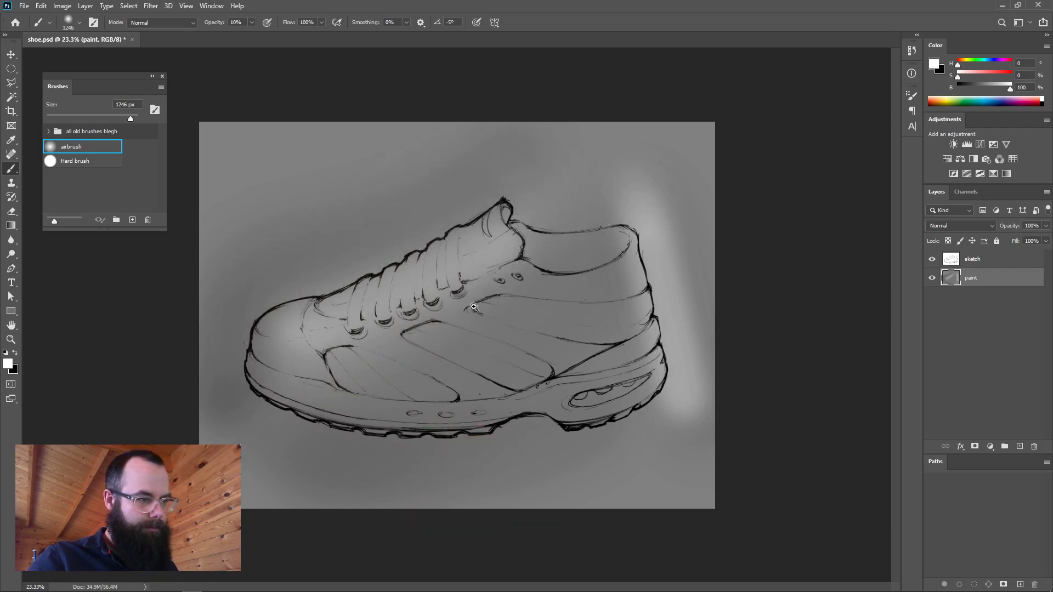
# - Airbrush a white glow in the background in front of the toe with a 498 px brush
pyautogui.scroll(3, 468, 308)
pyautogui.scroll(-1, 471, 311)
pyautogui.moveTo(466, 320); pyautogui.dragTo(398, 333)
pyautogui.moveTo(148, 340)
pyautogui.mouseDown()
pyautogui.moveTo(126, 395)
pyautogui.moveTo(136, 270)
pyautogui.moveTo(121, 408)
pyautogui.moveTo(113, 383)
pyautogui.mouseUp()
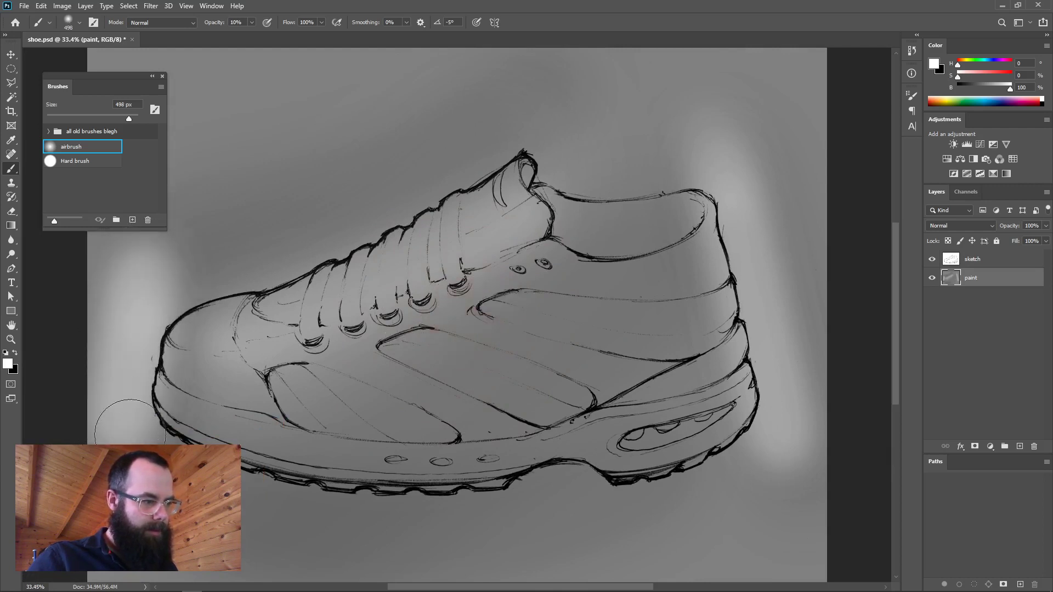
# - Airbrush black shading on the side of the toe and across the shoe, reducing the brush from 498 to 331 px
pyautogui.press('x')
pyautogui.moveTo(201, 372); pyautogui.dragTo(200, 408)
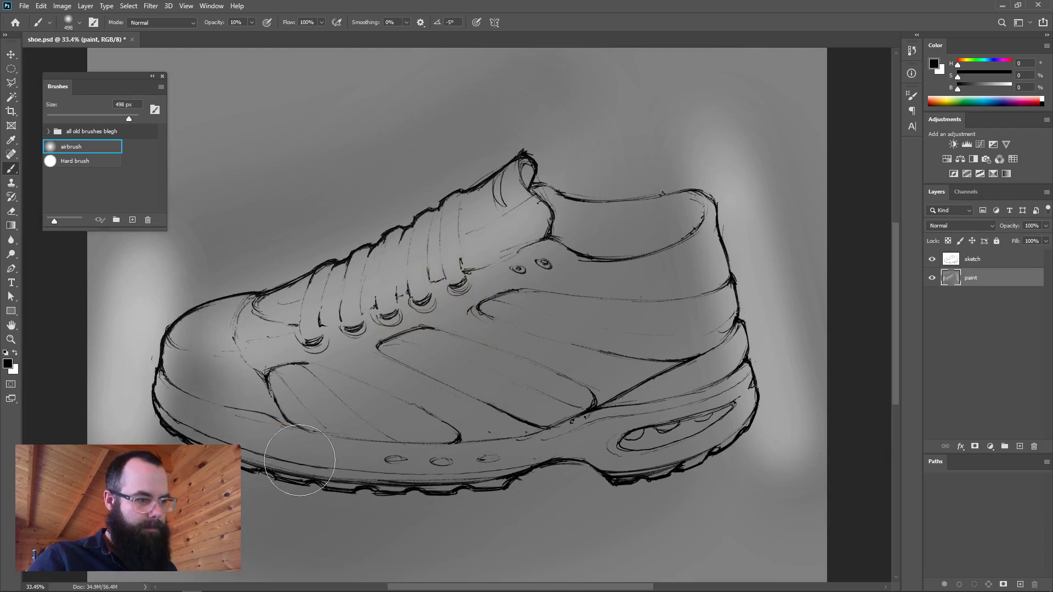
pyautogui.moveTo(210, 417); pyautogui.dragTo(197, 418)
pyautogui.moveTo(164, 347)
pyautogui.mouseDown()
pyautogui.moveTo(165, 377)
pyautogui.moveTo(223, 407)
pyautogui.moveTo(345, 431)
pyautogui.moveTo(493, 435)
pyautogui.moveTo(567, 422)
pyautogui.moveTo(716, 306)
pyautogui.moveTo(783, 230)
pyautogui.mouseUp()
pyautogui.hotkey('ctrl', 'z')
pyautogui.moveTo(755, 317)
pyautogui.mouseDown()
pyautogui.moveTo(617, 404)
pyautogui.moveTo(515, 438)
pyautogui.moveTo(252, 426)
pyautogui.moveTo(140, 356)
pyautogui.mouseUp()
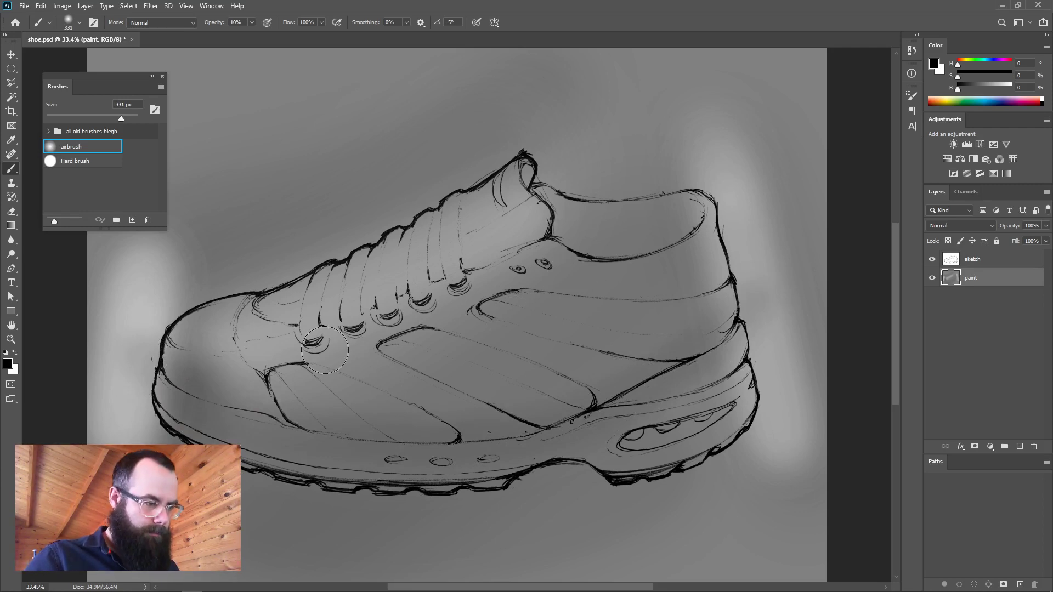
# - Airbrush black shading along the toe, above the midsole and across the heel panel, reducing the brush to 205 px
pyautogui.moveTo(134, 418); pyautogui.dragTo(251, 481)
pyautogui.moveTo(228, 423); pyautogui.dragTo(212, 423)
pyautogui.moveTo(168, 378)
pyautogui.mouseDown()
pyautogui.moveTo(154, 362)
pyautogui.moveTo(174, 387)
pyautogui.moveTo(216, 405)
pyautogui.moveTo(324, 434)
pyautogui.moveTo(434, 441)
pyautogui.mouseUp()
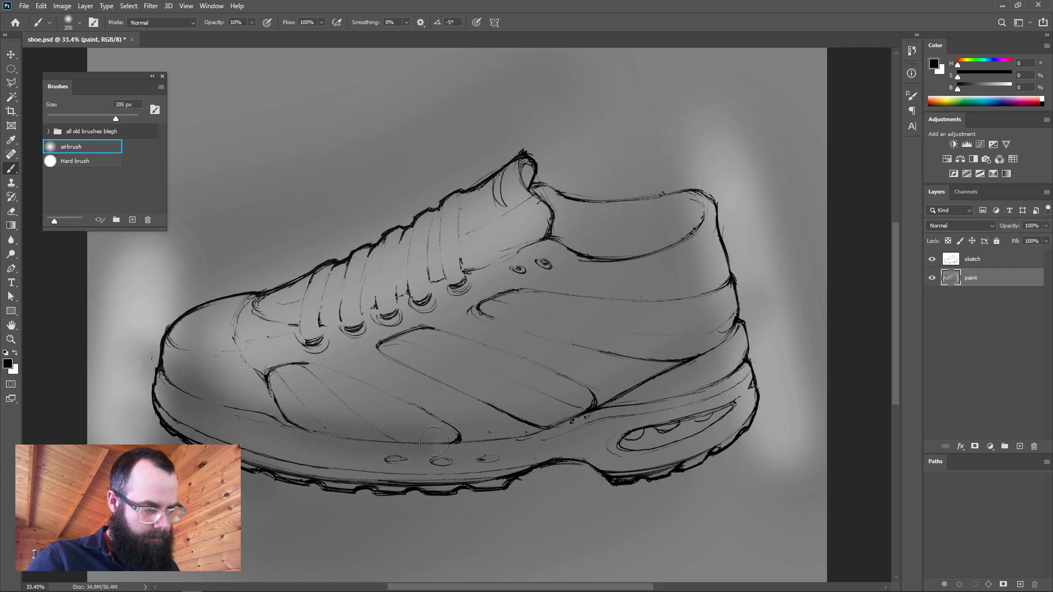
pyautogui.moveTo(595, 405)
pyautogui.mouseDown()
pyautogui.moveTo(705, 336)
pyautogui.moveTo(752, 292)
pyautogui.moveTo(763, 252)
pyautogui.mouseUp()
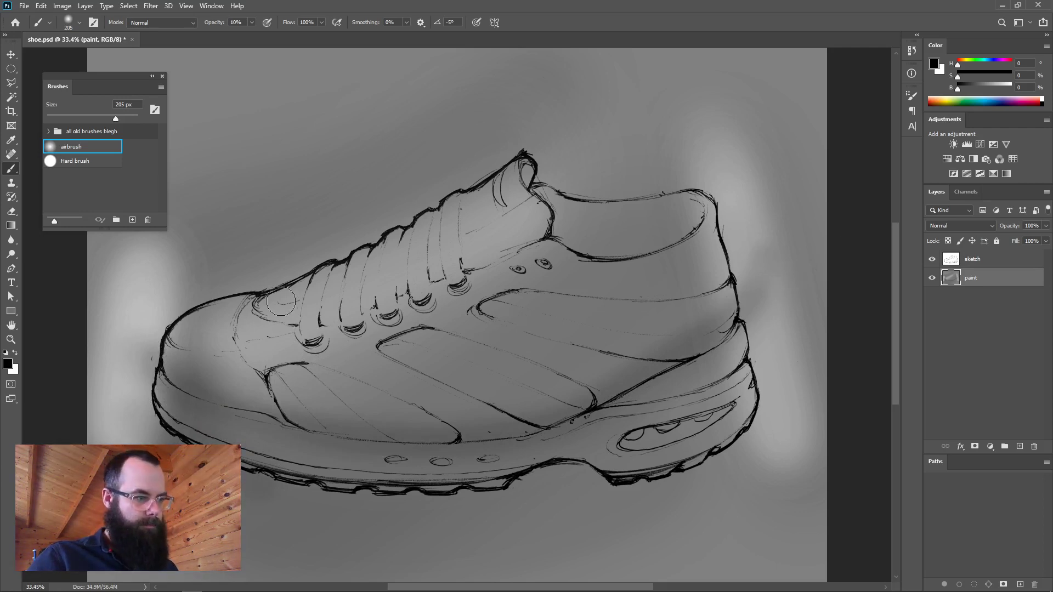
# - Brighten the background tight against the toe and heel edges with white, using the 205 px airbrush
pyautogui.press('x')
pyautogui.moveTo(158, 350); pyautogui.dragTo(154, 407)
pyautogui.moveTo(158, 325); pyautogui.dragTo(142, 426)
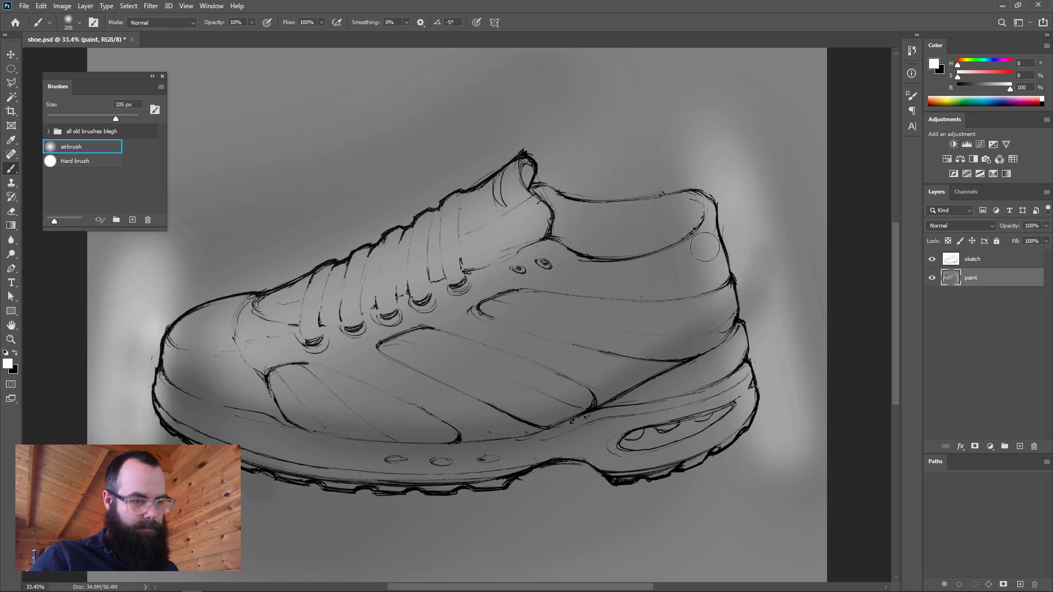
pyautogui.moveTo(772, 413); pyautogui.dragTo(763, 399)
pyautogui.moveTo(728, 211)
pyautogui.mouseDown()
pyautogui.moveTo(768, 428)
pyautogui.moveTo(717, 198)
pyautogui.mouseUp()
pyautogui.moveTo(762, 418); pyautogui.dragTo(773, 423)
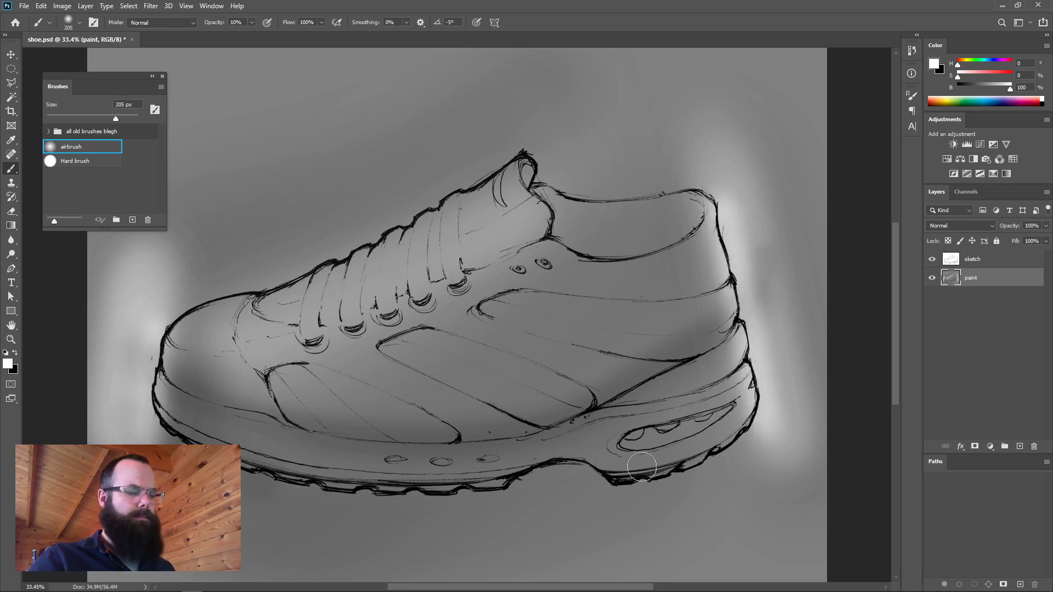
# - Airbrush broad white highlights over the heel, collar and side panels and below the heel, with 773 and 582 px brushes
pyautogui.moveTo(620, 408); pyautogui.dragTo(672, 407)
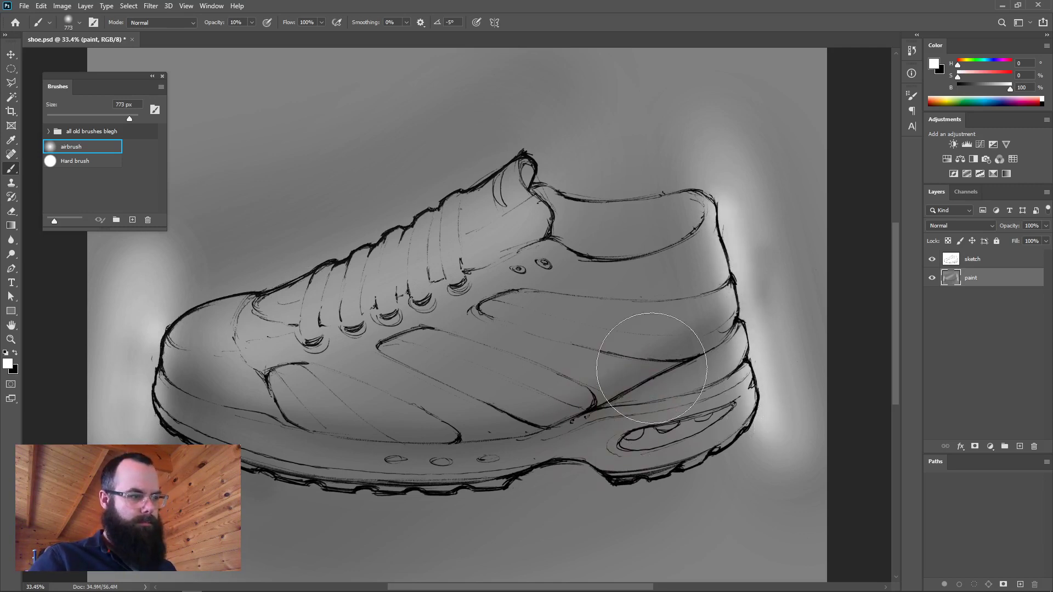
pyautogui.moveTo(650, 258); pyautogui.dragTo(710, 525)
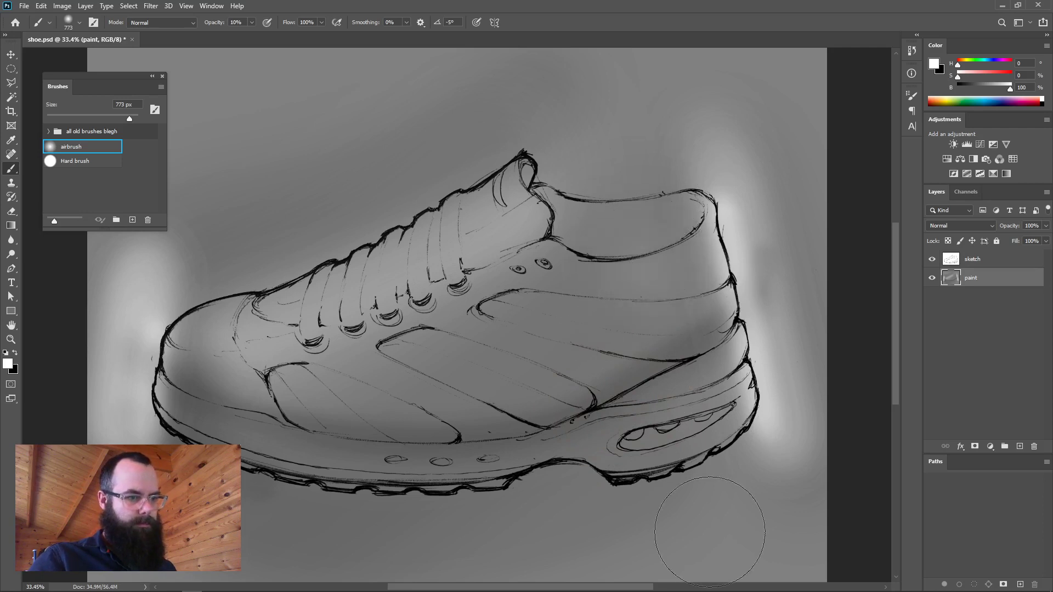
pyautogui.moveTo(660, 341)
pyautogui.mouseDown()
pyautogui.moveTo(614, 268)
pyautogui.moveTo(622, 517)
pyautogui.moveTo(653, 540)
pyautogui.moveTo(717, 473)
pyautogui.mouseUp()
pyautogui.moveTo(537, 255)
pyautogui.mouseDown()
pyautogui.moveTo(260, 359)
pyautogui.moveTo(249, 351)
pyautogui.moveTo(422, 301)
pyautogui.mouseUp()
pyautogui.moveTo(306, 391)
pyautogui.mouseDown()
pyautogui.moveTo(289, 391)
pyautogui.moveTo(546, 391)
pyautogui.mouseUp()
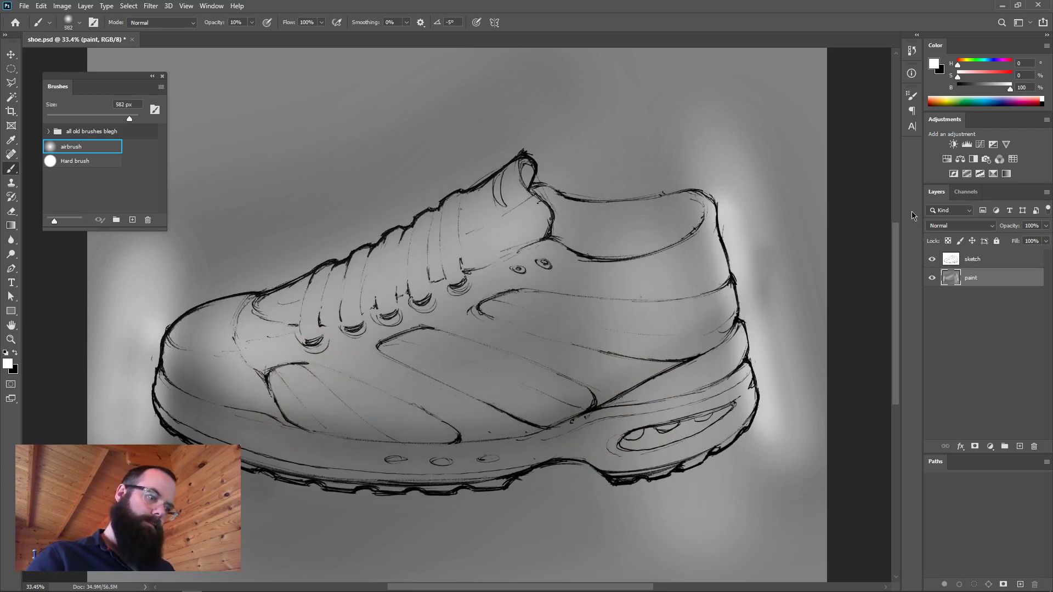
pyautogui.click(982, 263)
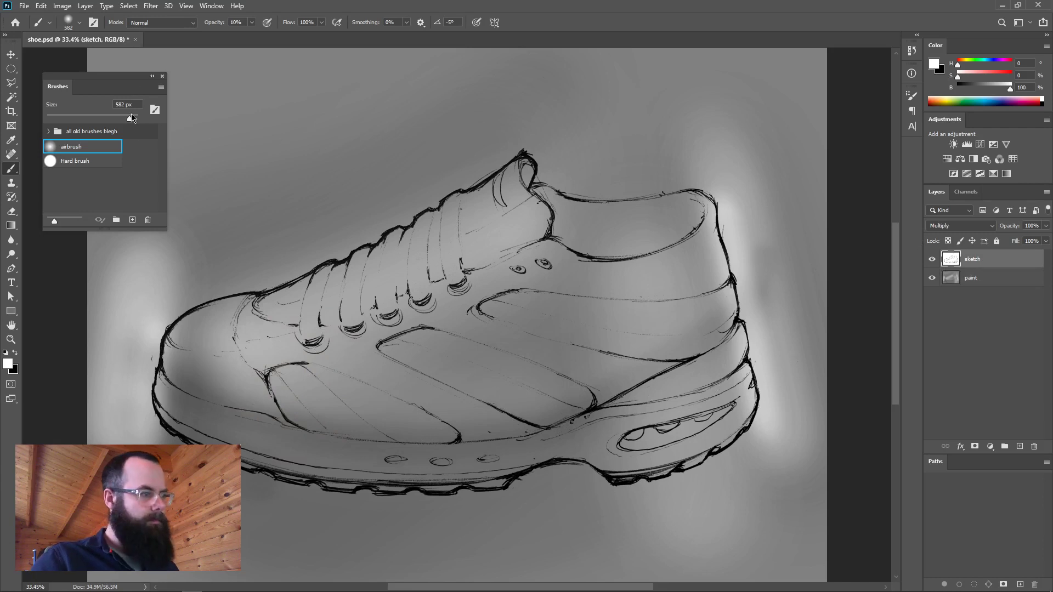
pyautogui.click(10, 99)
pyautogui.click(345, 169)
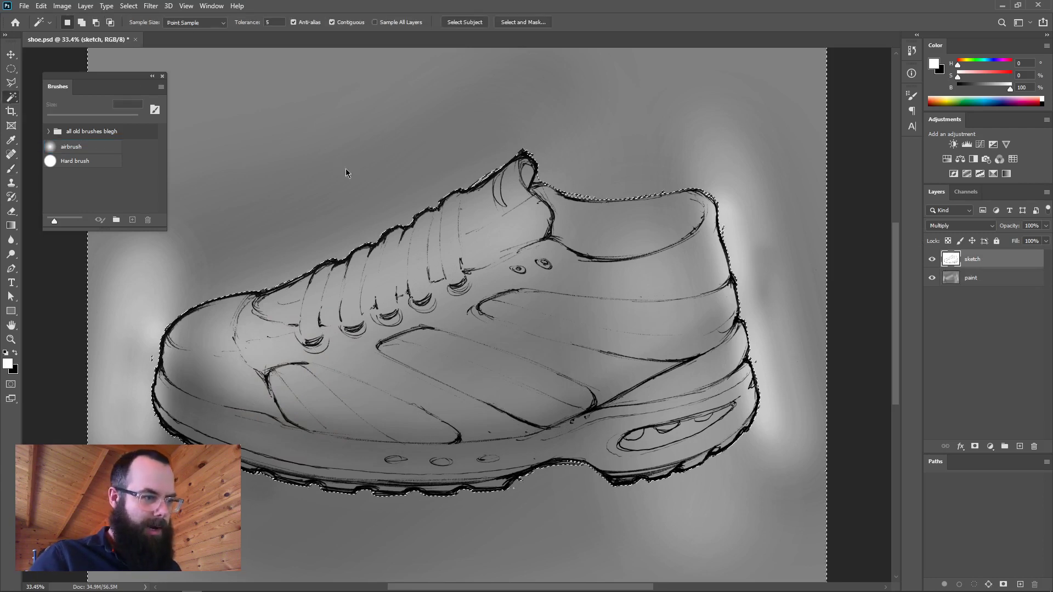
pyautogui.click(967, 277)
pyautogui.click(128, 5)
pyautogui.click(140, 28)
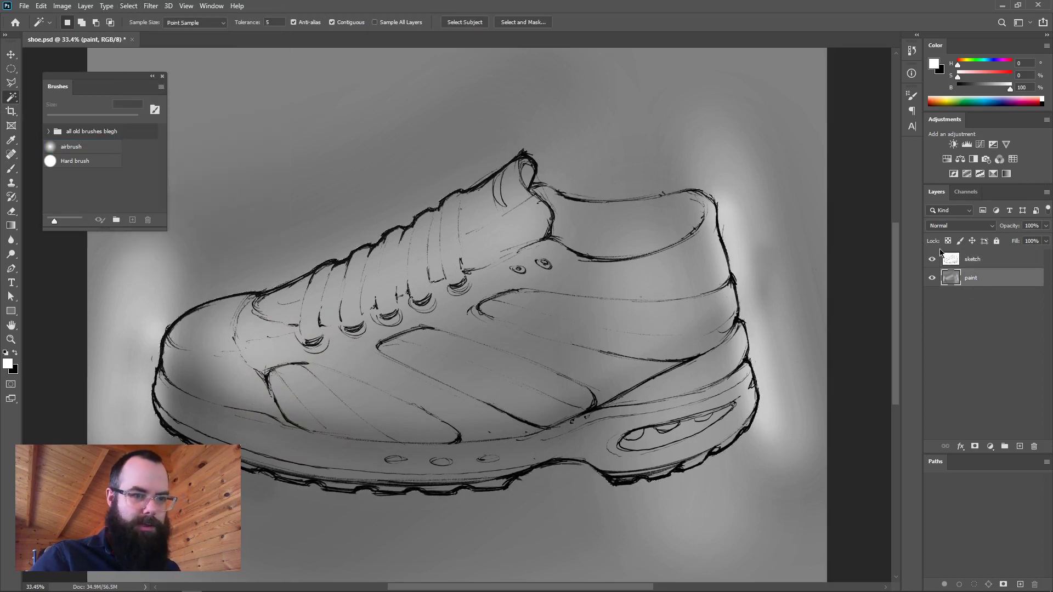
# - Select the background around the shoe on the sketch layer with the Magic Wand and expand the selection by 3 pixels
pyautogui.click(954, 263)
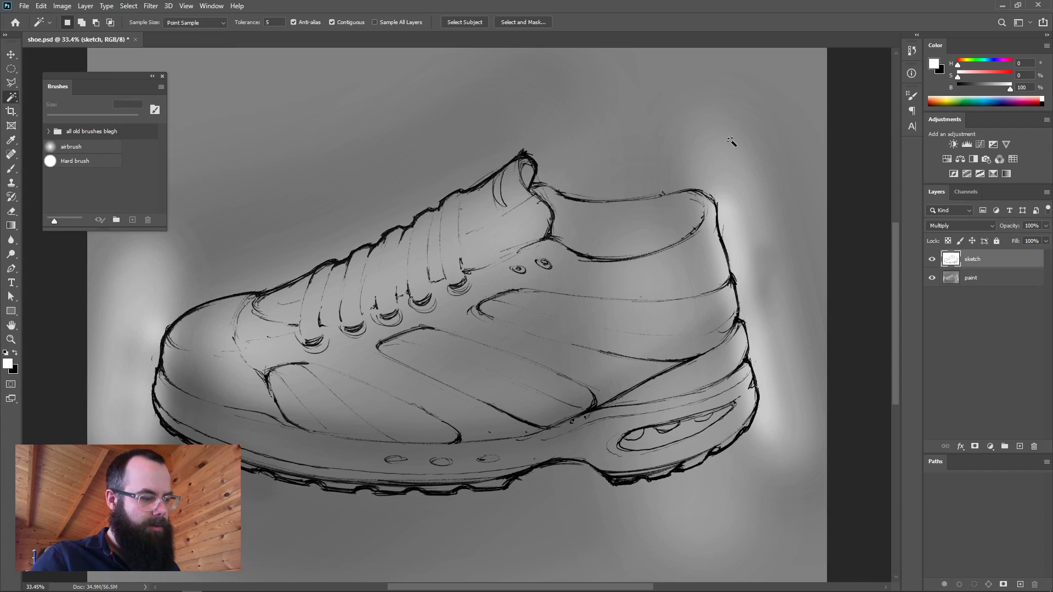
pyautogui.rightClick(13, 102)
pyautogui.click(36, 104)
pyautogui.click(315, 167)
pyautogui.click(128, 6)
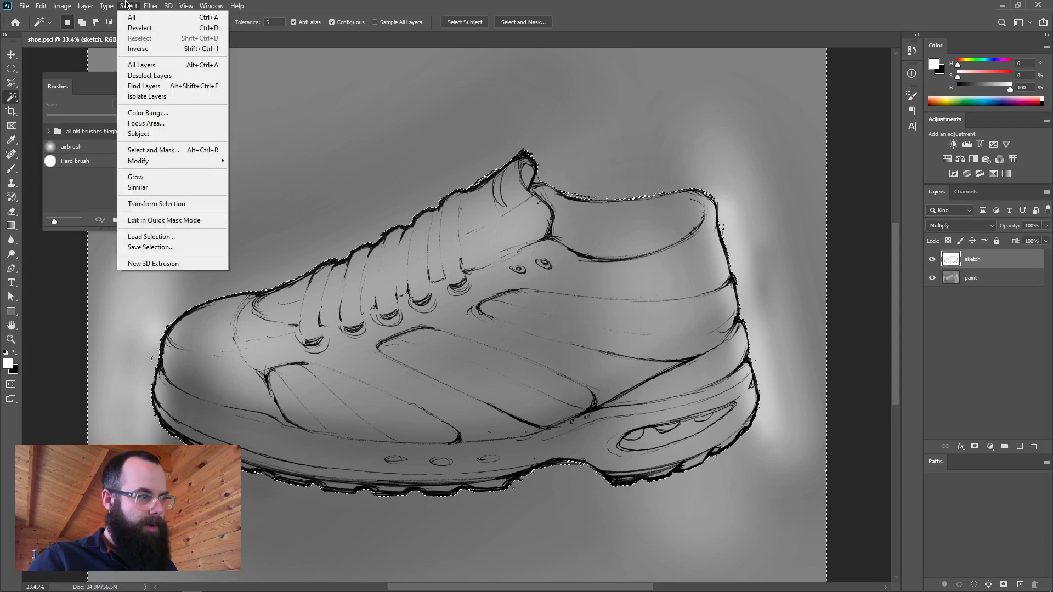
pyautogui.moveTo(160, 161)
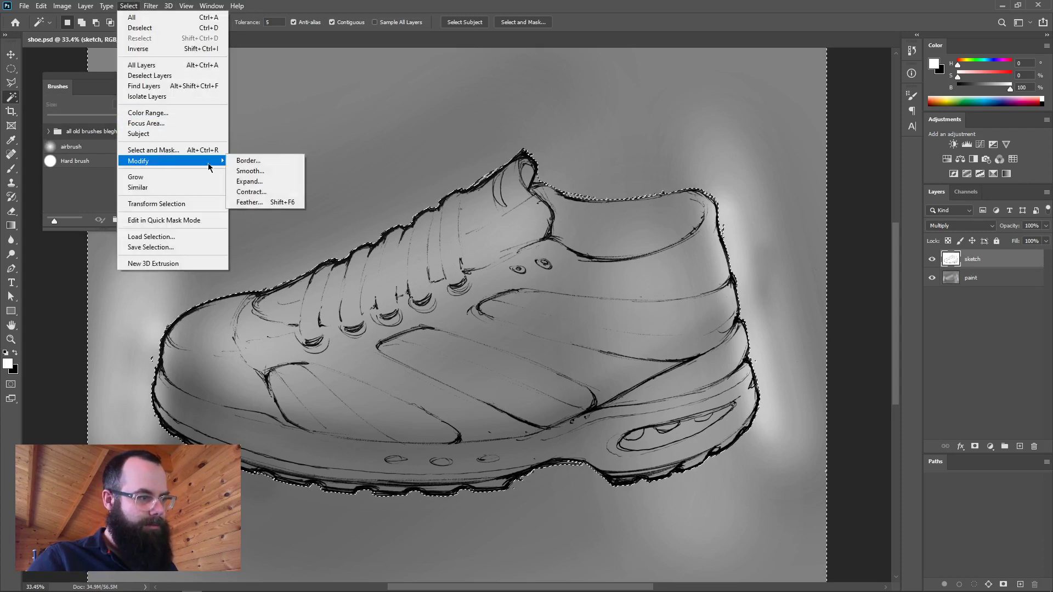
pyautogui.click(251, 181)
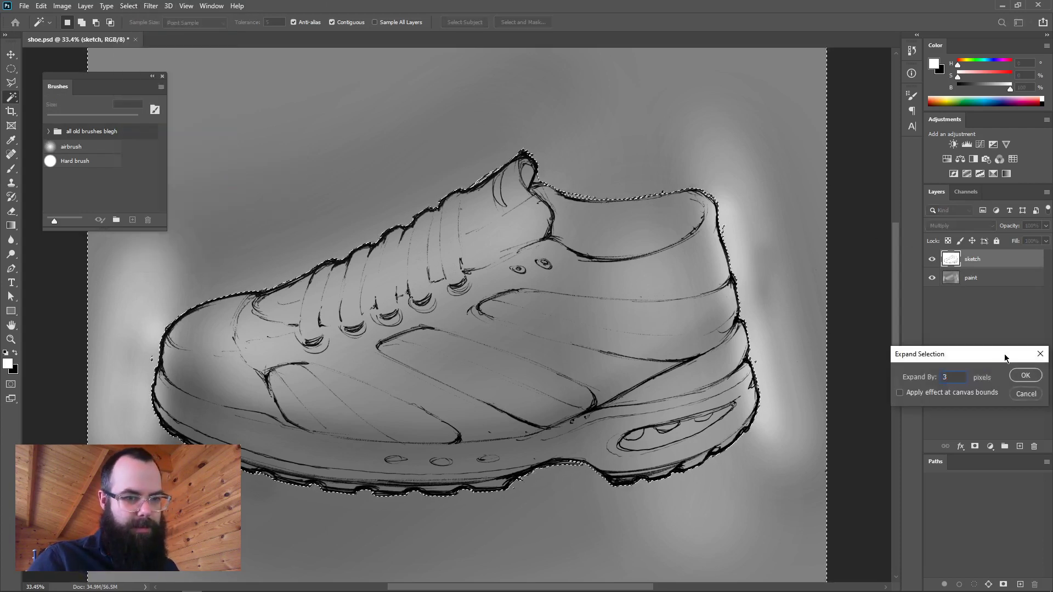
pyautogui.click(1022, 377)
# - Invert the background selection to the shoe and add it as a layer mask on the paint layer
pyautogui.moveTo(725, 248); pyautogui.dragTo(844, 269)
pyautogui.moveTo(773, 276)
pyautogui.mouseDown()
pyautogui.moveTo(644, 308)
pyautogui.moveTo(557, 292)
pyautogui.mouseUp()
pyautogui.click(984, 277)
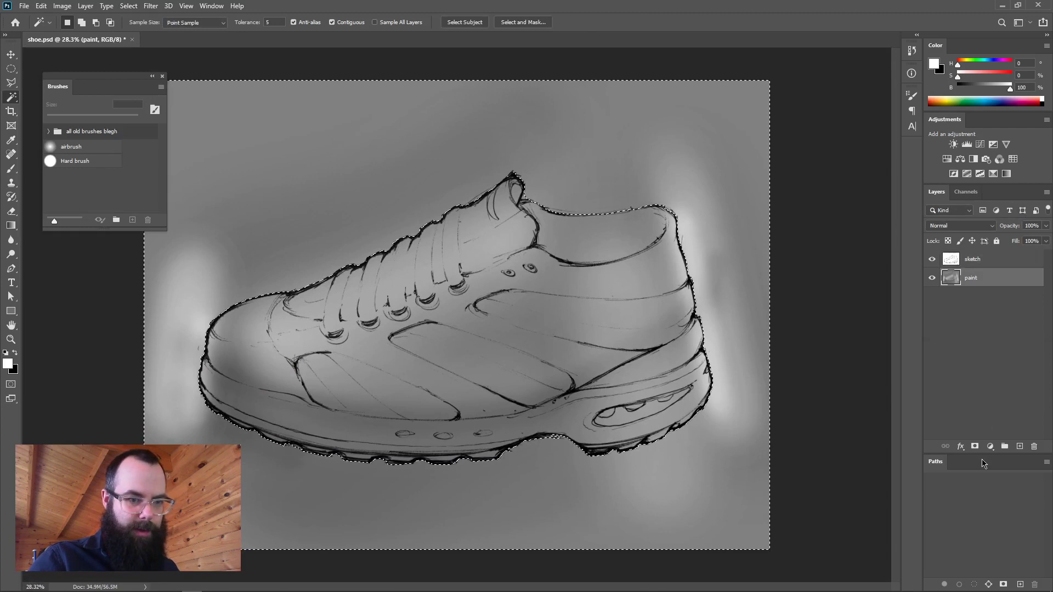
pyautogui.click(974, 446)
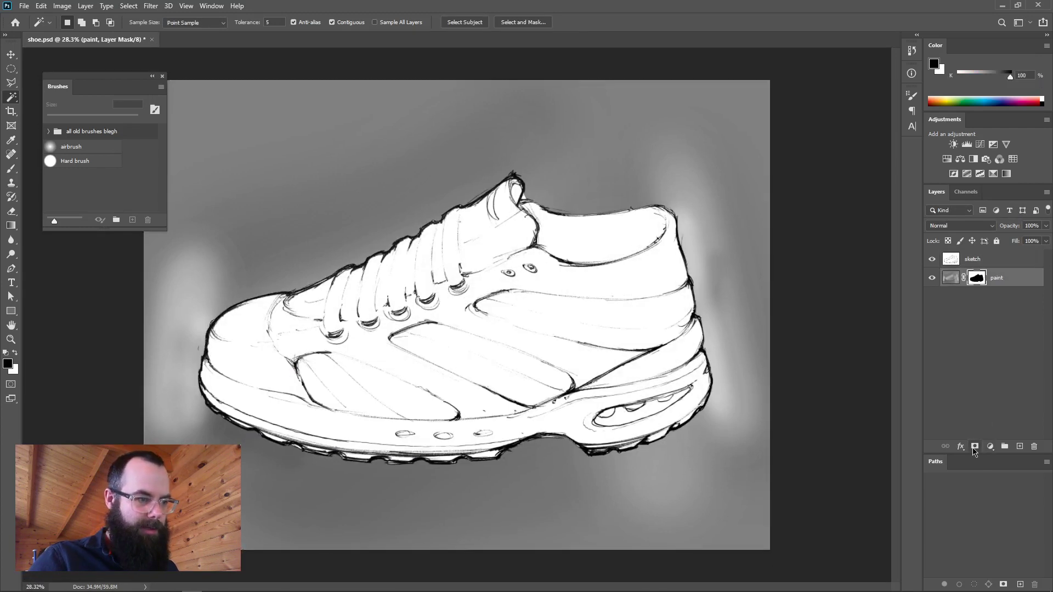
pyautogui.hotkey('ctrl', 'z')
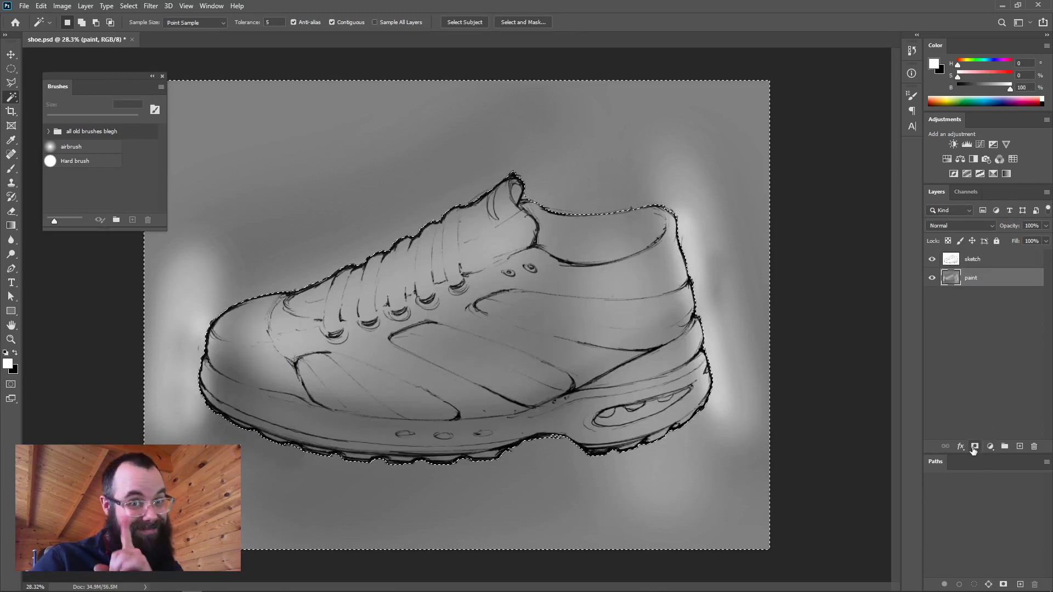
pyautogui.hotkey('ctrl', 'shift', 'i')
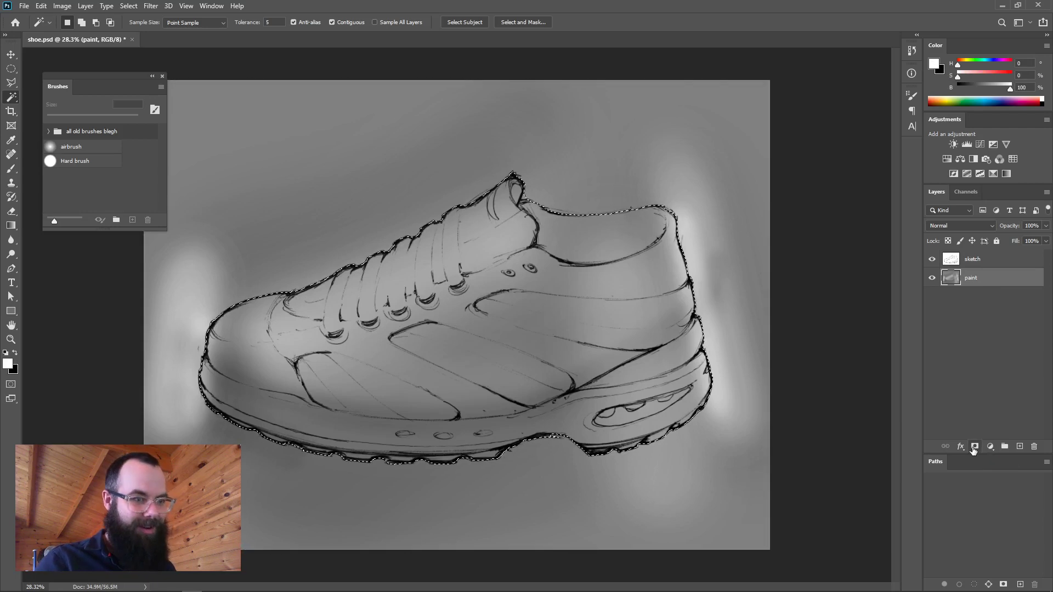
pyautogui.click(975, 447)
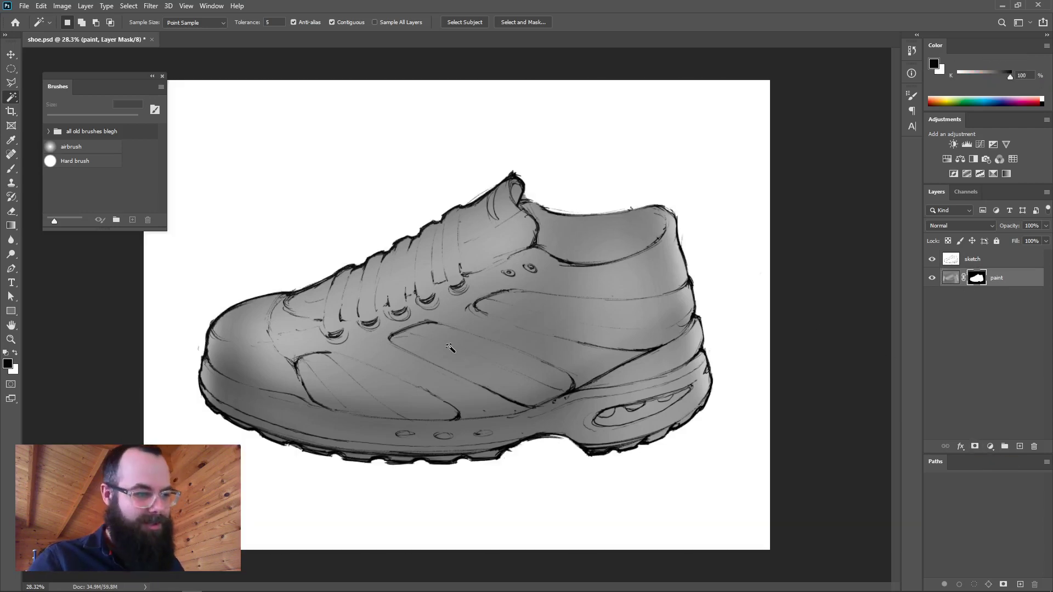
# - Enter Quick Mask mode and set up the Hard brush at 256 px with 100% opacity for masking the collar opening
pyautogui.moveTo(482, 353)
pyautogui.mouseDown()
pyautogui.moveTo(459, 355)
pyautogui.moveTo(472, 355)
pyautogui.mouseUp()
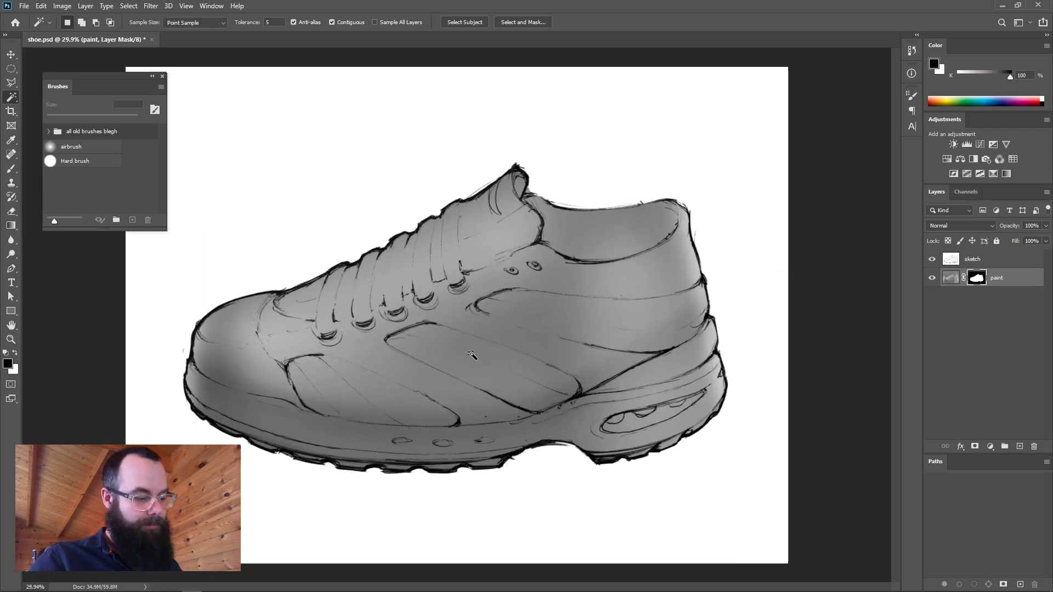
pyautogui.press('b')
pyautogui.moveTo(334, 354); pyautogui.dragTo(342, 355)
pyautogui.moveTo(336, 360); pyautogui.dragTo(336, 359)
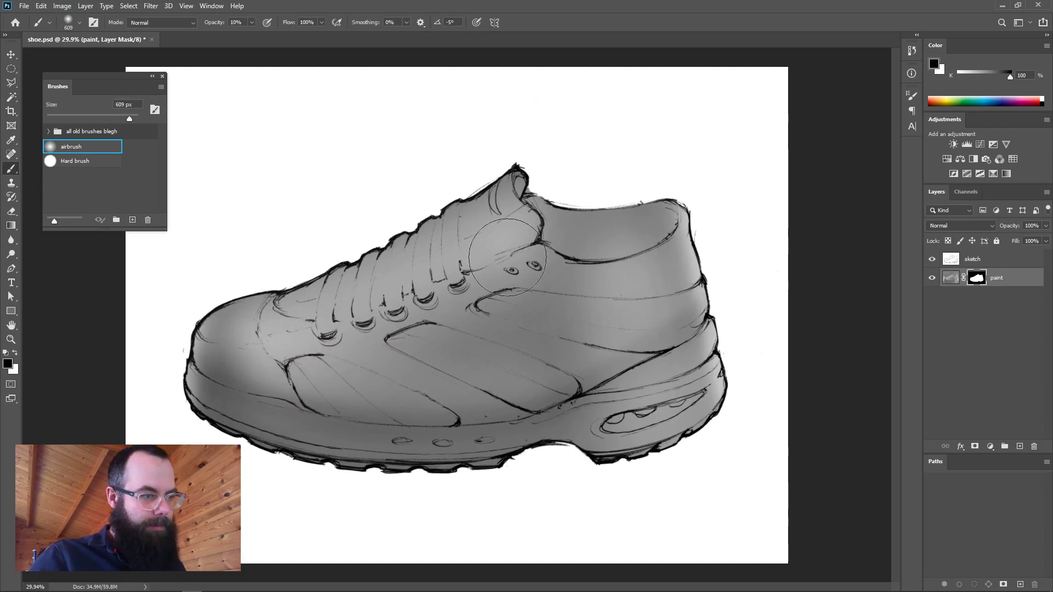
pyautogui.moveTo(637, 282); pyautogui.dragTo(563, 325)
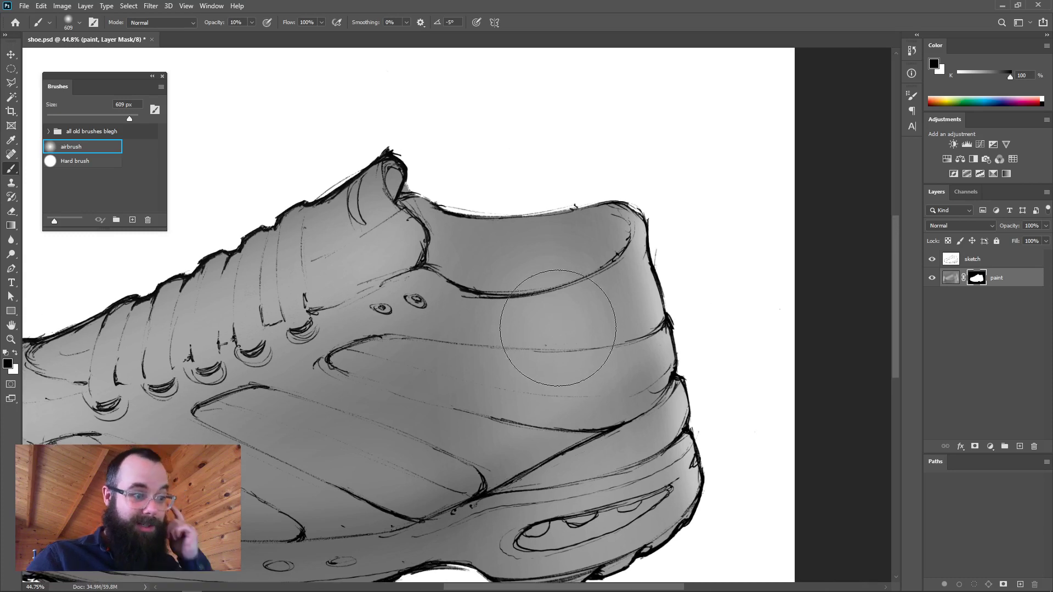
pyautogui.click(11, 383)
pyautogui.press('x')
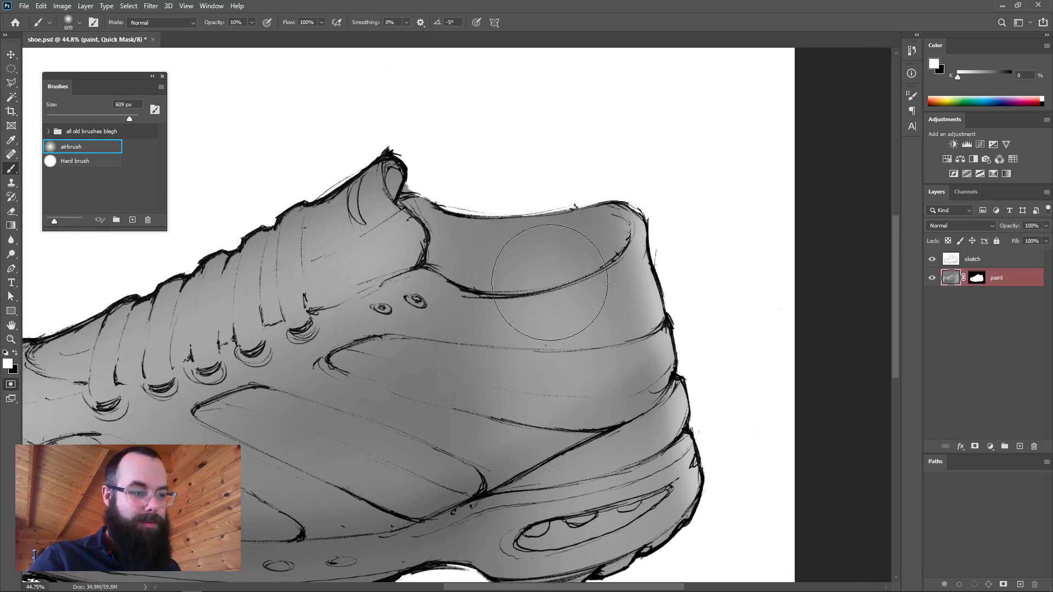
pyautogui.press('.')
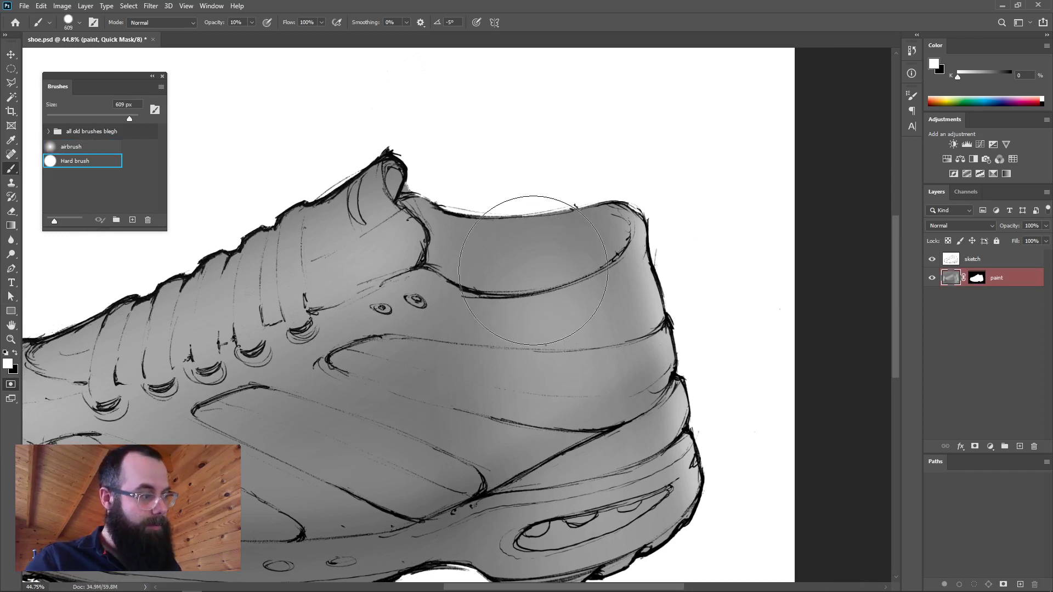
pyautogui.moveTo(507, 249); pyautogui.dragTo(479, 258)
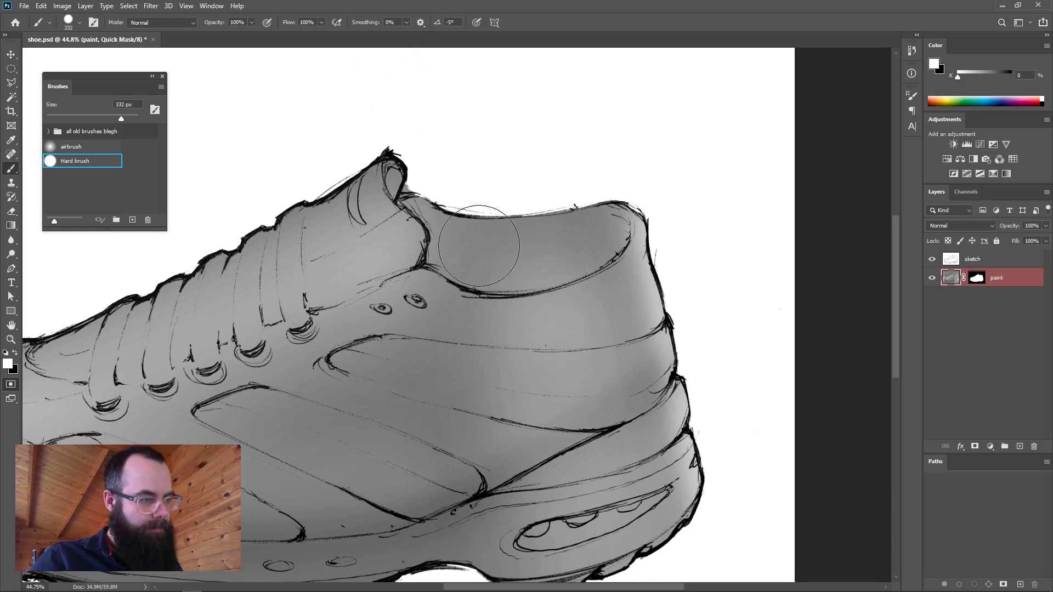
pyautogui.moveTo(472, 250); pyautogui.dragTo(461, 249)
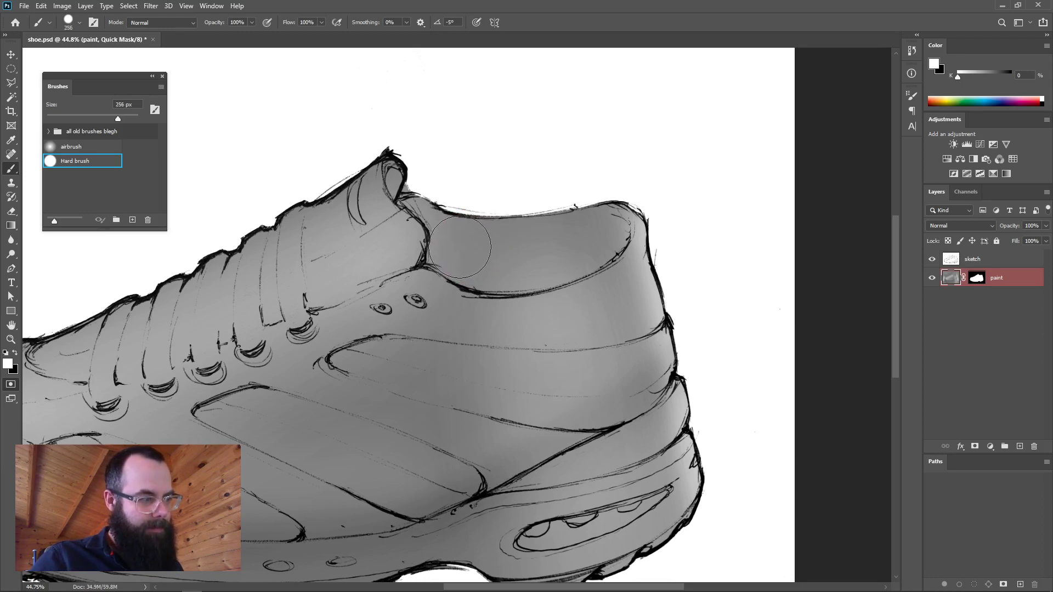
# - Paint a black quick mask over the collar opening and tongue loop, reducing the brush to 73 px, and convert it to a selection
pyautogui.press('x')
pyautogui.click(462, 250)
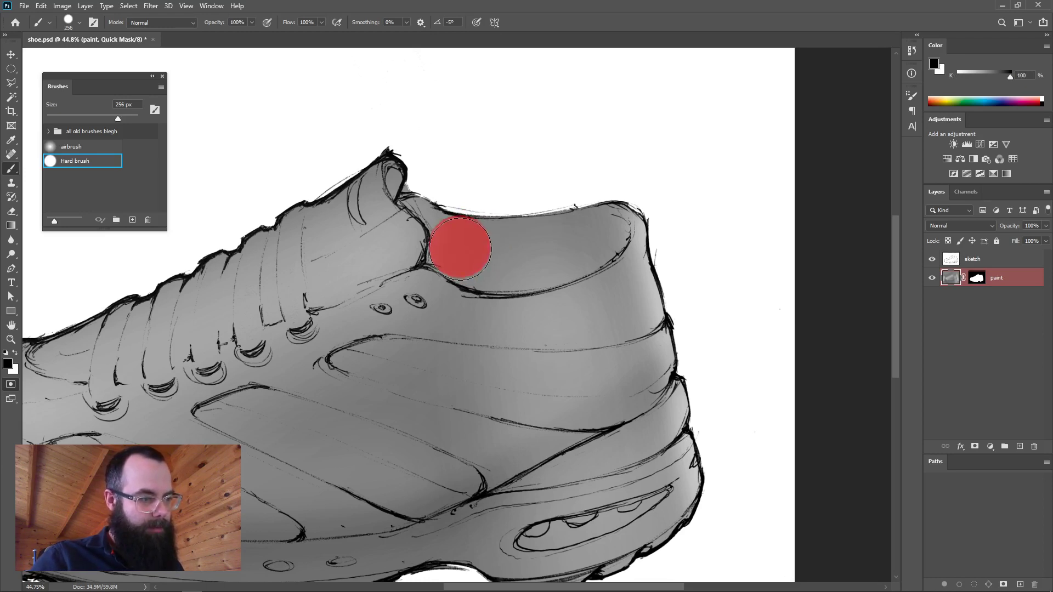
pyautogui.moveTo(463, 251)
pyautogui.mouseDown()
pyautogui.moveTo(505, 254)
pyautogui.moveTo(510, 241)
pyautogui.moveTo(496, 249)
pyautogui.moveTo(529, 251)
pyautogui.moveTo(590, 227)
pyautogui.mouseUp()
pyautogui.moveTo(492, 242); pyautogui.dragTo(429, 261)
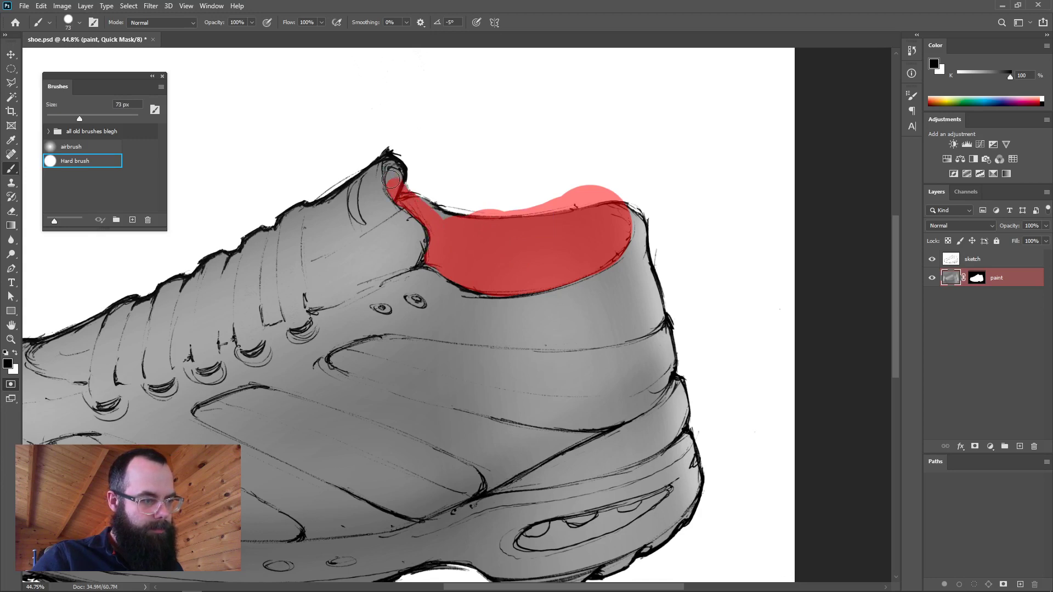
pyautogui.moveTo(416, 189); pyautogui.dragTo(452, 216)
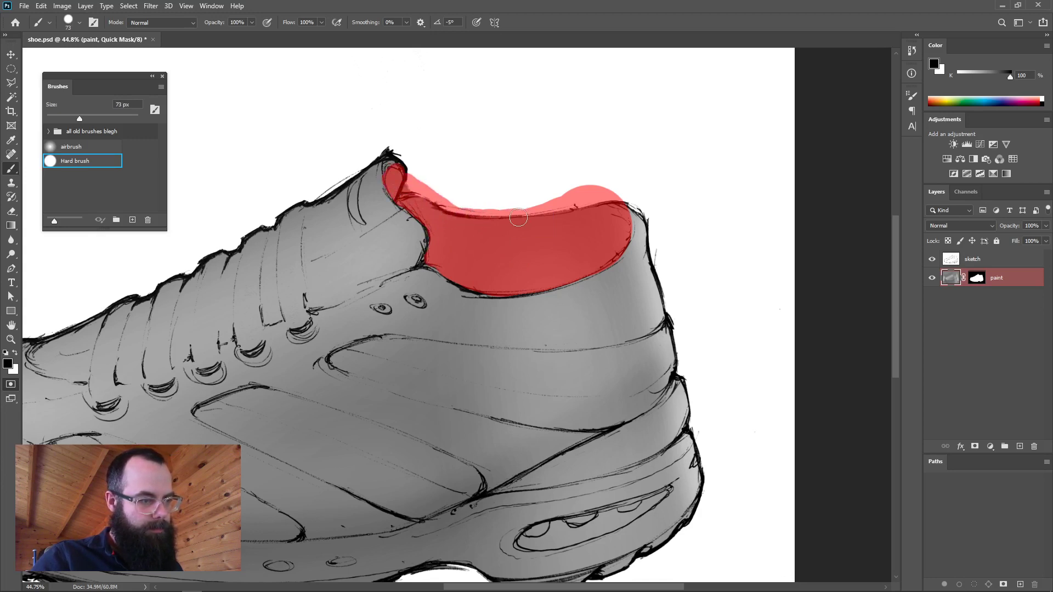
pyautogui.press('q')
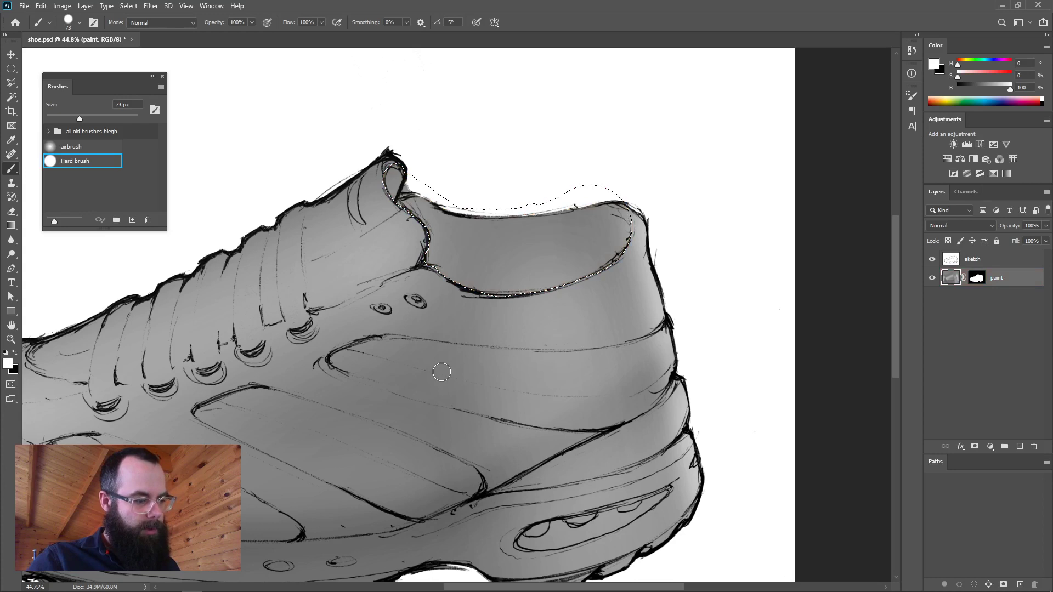
# - Airbrush black shading inside the selected collar opening with a 498 px brush at 10% opacity
pyautogui.moveTo(439, 367)
pyautogui.mouseDown()
pyautogui.moveTo(502, 366)
pyautogui.moveTo(472, 371)
pyautogui.moveTo(485, 373)
pyautogui.moveTo(545, 320)
pyautogui.moveTo(473, 353)
pyautogui.moveTo(360, 283)
pyautogui.moveTo(596, 309)
pyautogui.moveTo(378, 310)
pyautogui.moveTo(459, 344)
pyautogui.moveTo(627, 376)
pyautogui.moveTo(339, 292)
pyautogui.moveTo(652, 327)
pyautogui.moveTo(398, 295)
pyautogui.moveTo(719, 315)
pyautogui.mouseUp()
pyautogui.press(',')
pyautogui.press('1')
pyautogui.press('x')
pyautogui.moveTo(675, 285); pyautogui.dragTo(597, 285)
pyautogui.moveTo(603, 169); pyautogui.dragTo(627, 170)
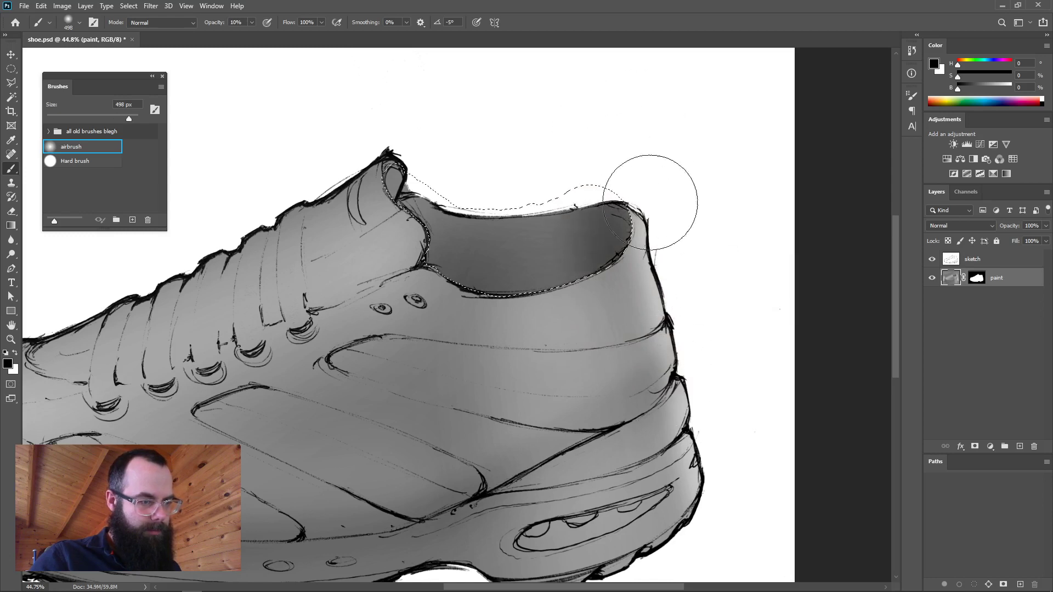
# - Switch the document to full screen mode with the menu bar
pyautogui.press('f')
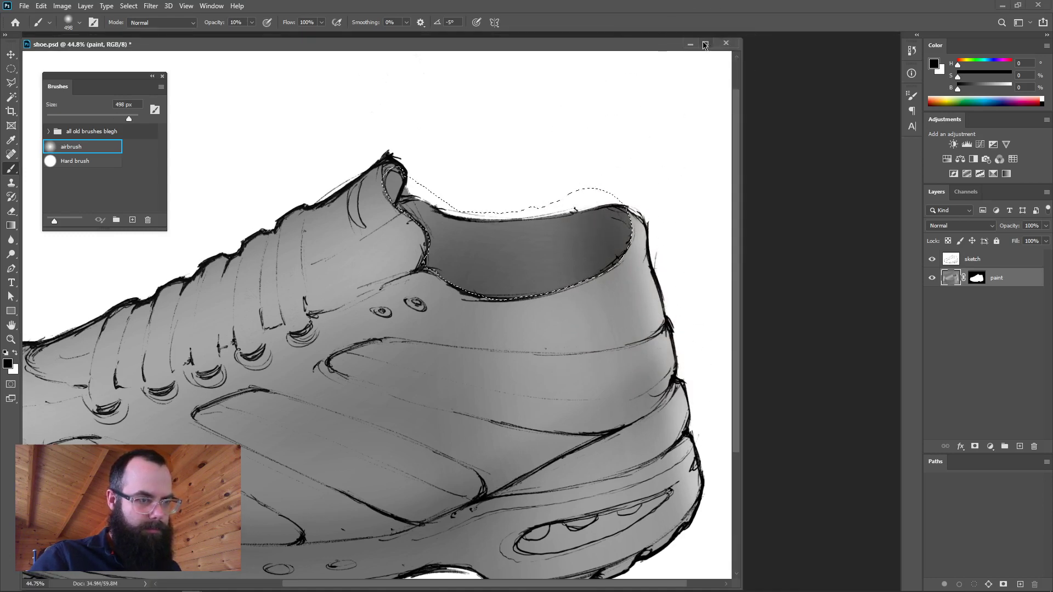
pyautogui.click(705, 44)
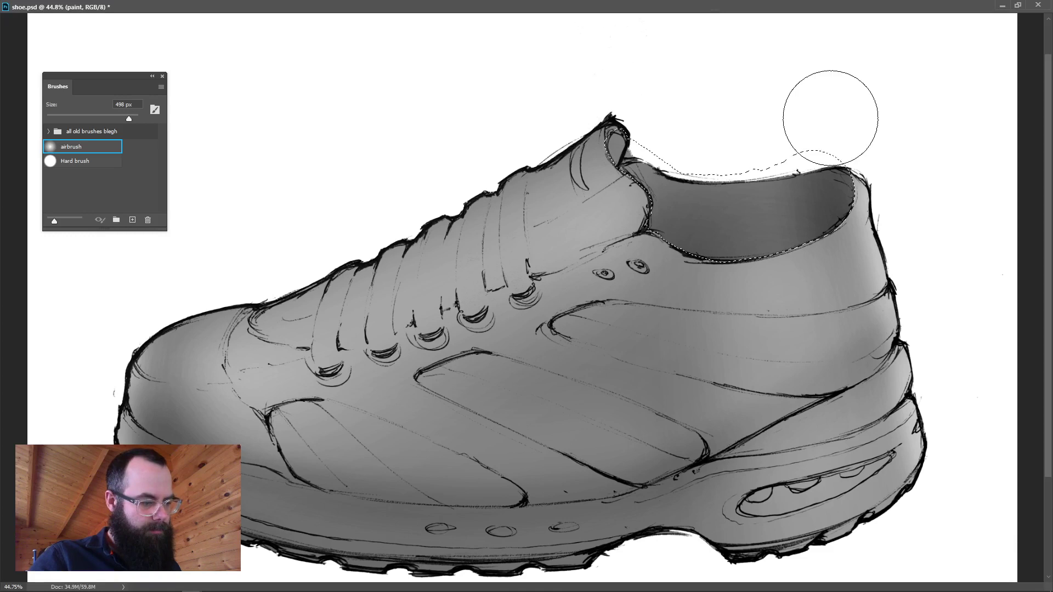
pyautogui.press('f')
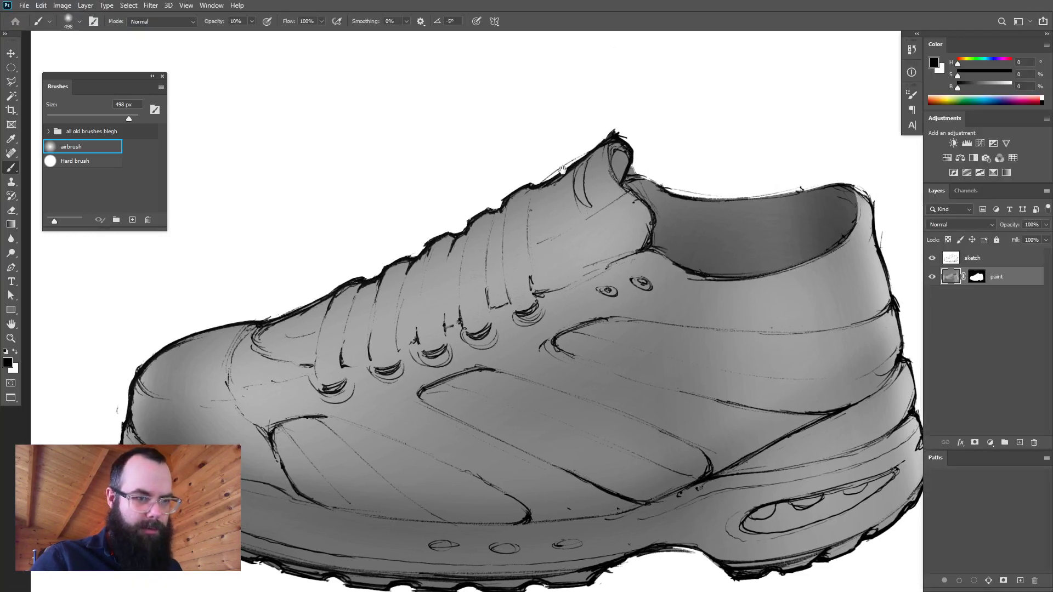
# - Deepen the black shading inside the collar opening and tongue loop with 766 and 565 px airbrushes, and clear the selection
pyautogui.moveTo(664, 174); pyautogui.dragTo(463, 160)
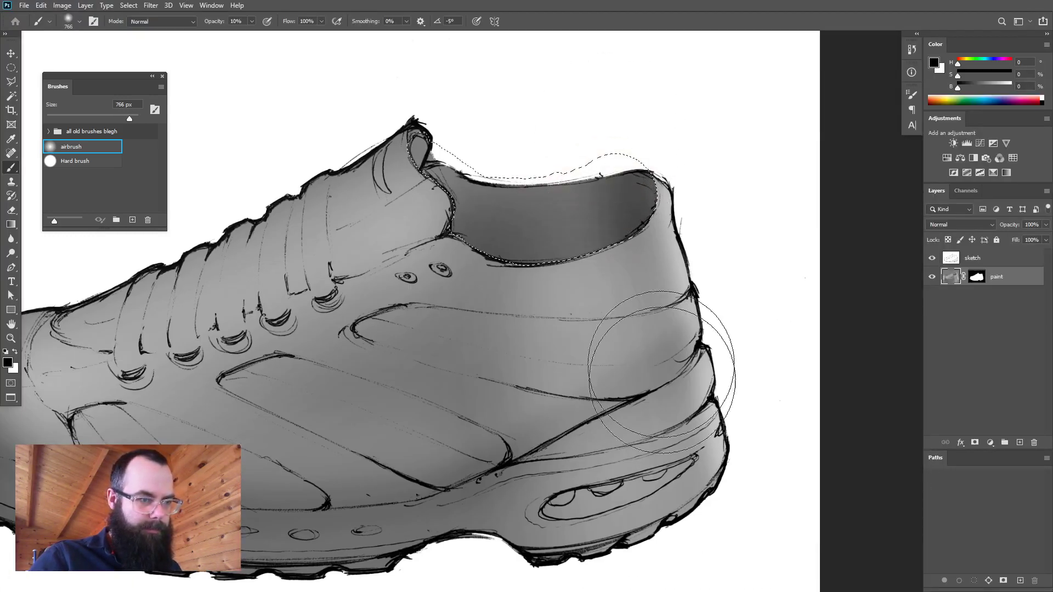
pyautogui.moveTo(391, 155); pyautogui.dragTo(335, 159)
pyautogui.moveTo(450, 132); pyautogui.dragTo(428, 143)
pyautogui.moveTo(480, 113); pyautogui.dragTo(374, 190)
pyautogui.moveTo(447, 285); pyautogui.dragTo(477, 287)
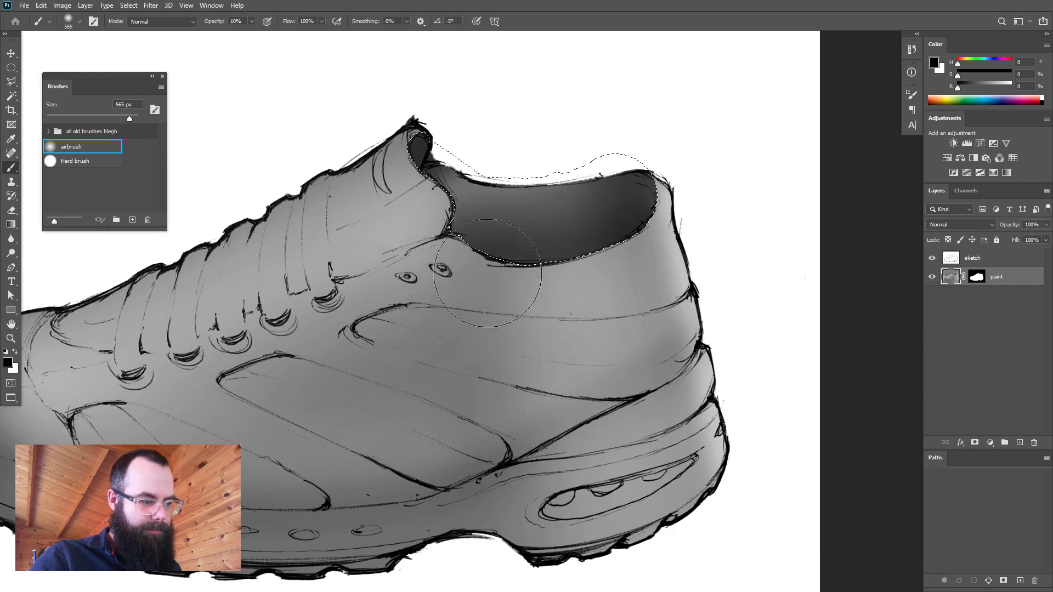
pyautogui.keyDown('ctrl'); pyautogui.keyDown('alt'); pyautogui.click(540, 331); pyautogui.keyUp('alt'); pyautogui.keyUp('ctrl')
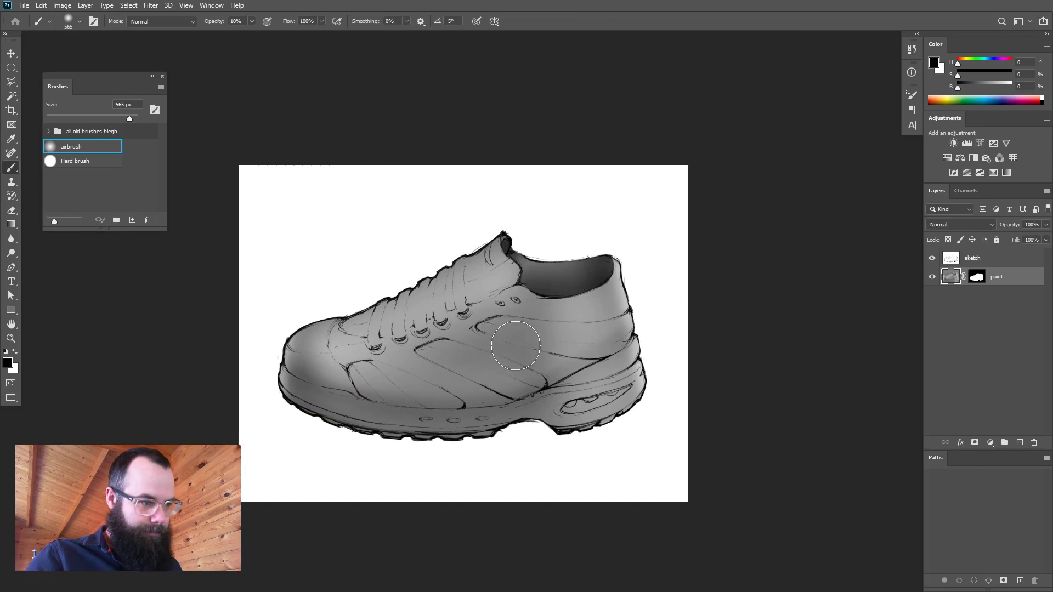
# - Trace the seam between the upper and the midsole from toe to heel with the Pen tool
pyautogui.moveTo(504, 361); pyautogui.dragTo(493, 311)
pyautogui.moveTo(470, 365); pyautogui.dragTo(512, 402)
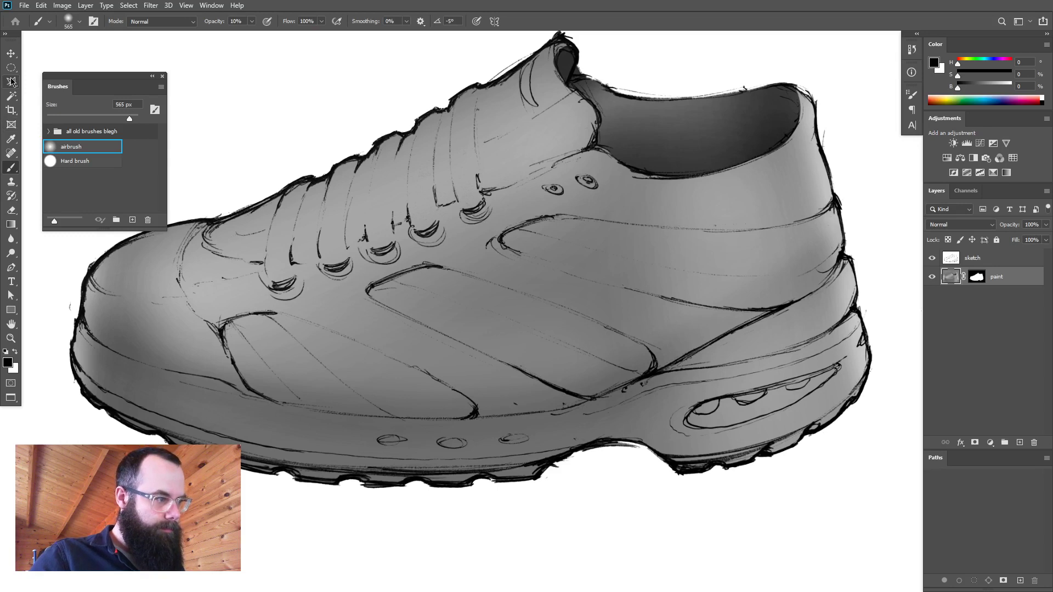
pyautogui.press('p')
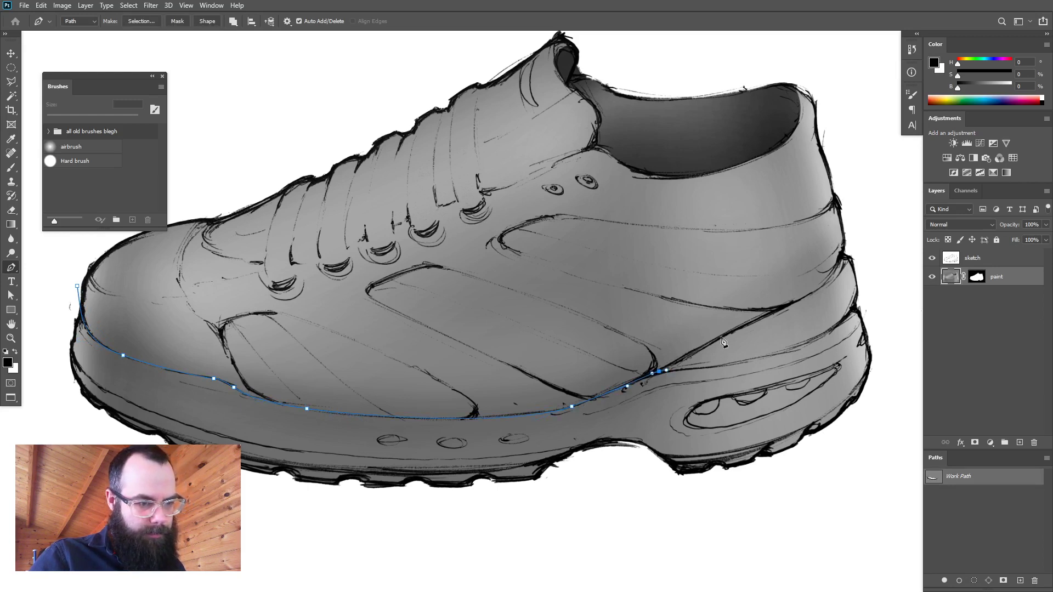
pyautogui.click(758, 319)
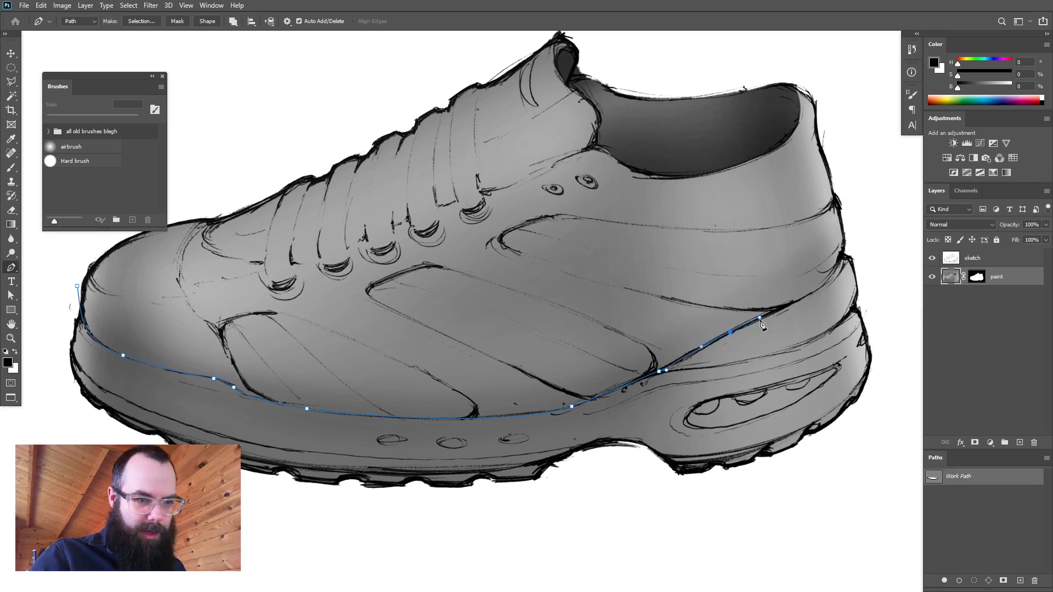
pyautogui.moveTo(849, 211); pyautogui.dragTo(861, 180)
# - Continue the path loosely around the outside of the heel, collar, tongue and toe and close it at the start
pyautogui.click(863, 115)
pyautogui.click(821, 66)
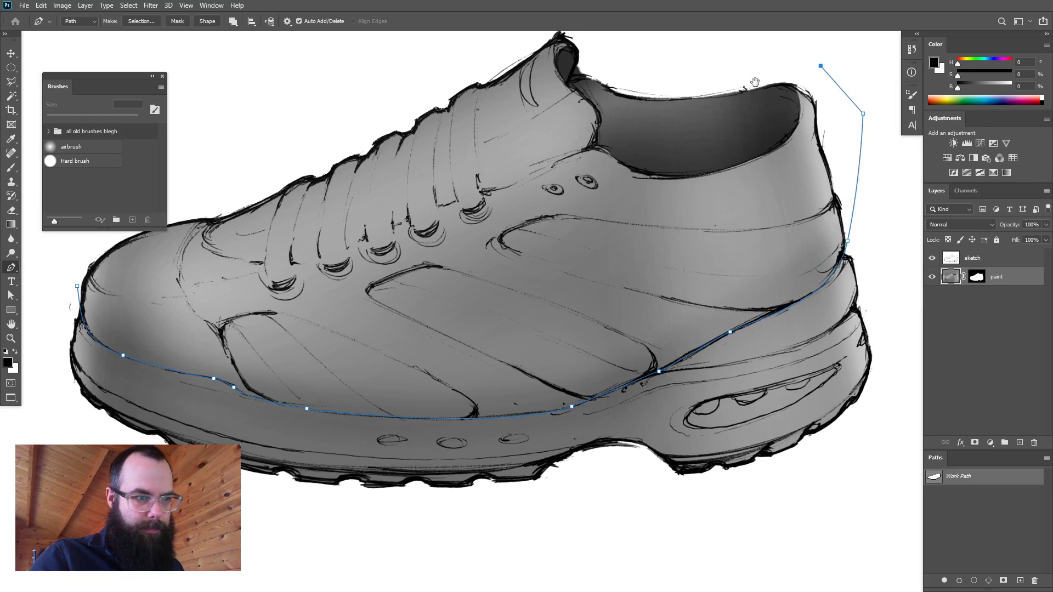
pyautogui.moveTo(820, 66); pyautogui.dragTo(851, 94)
pyautogui.click(748, 60)
pyautogui.click(598, 42)
pyautogui.click(327, 102)
pyautogui.click(187, 218)
pyautogui.click(103, 269)
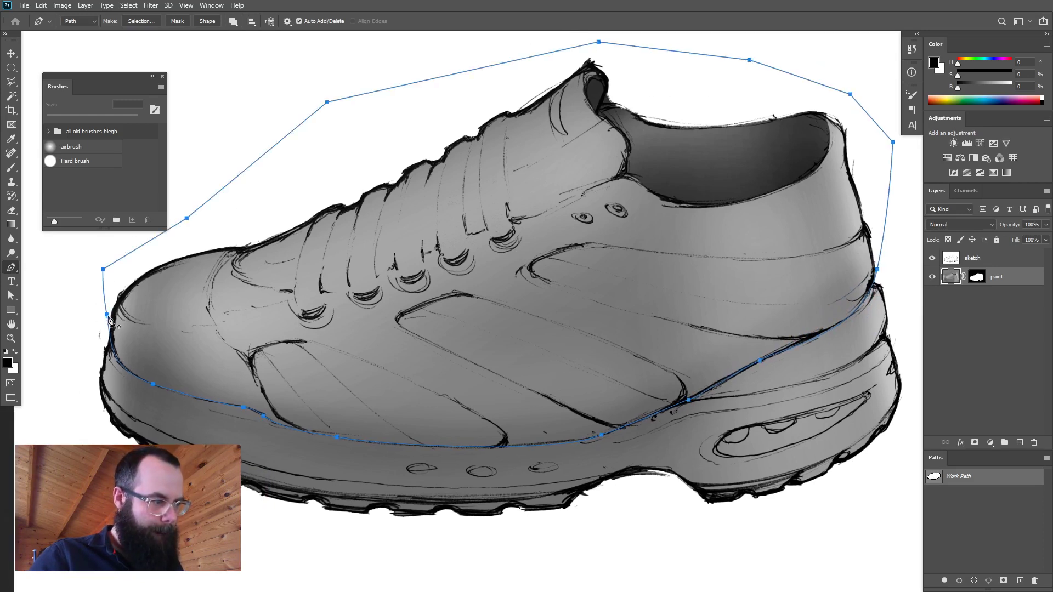
# - Save the work path under the name "upper"
pyautogui.doubleClick(968, 478)
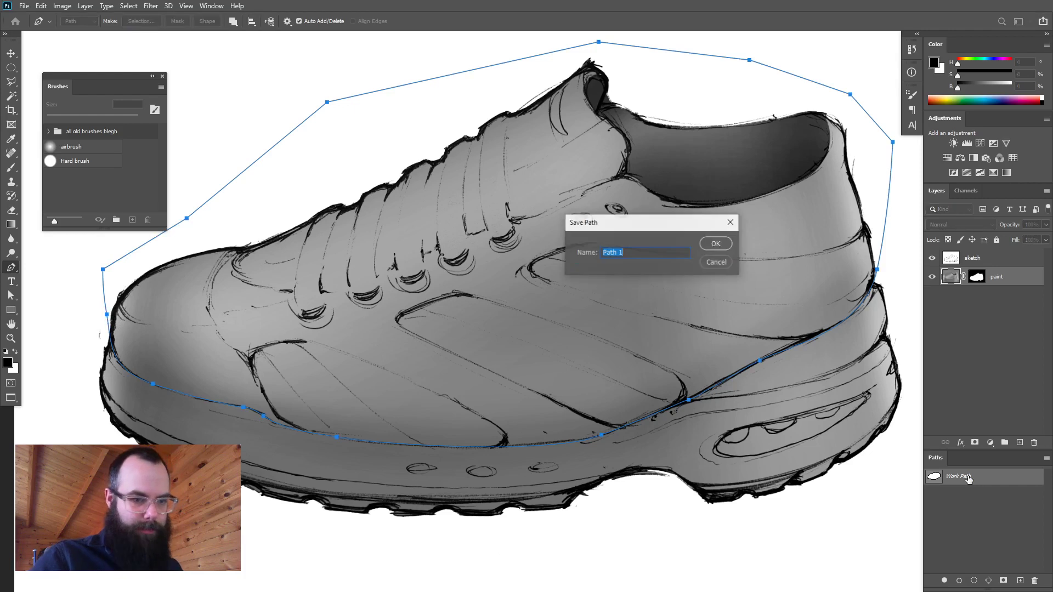
pyautogui.write('upper')
pyautogui.press('Return')
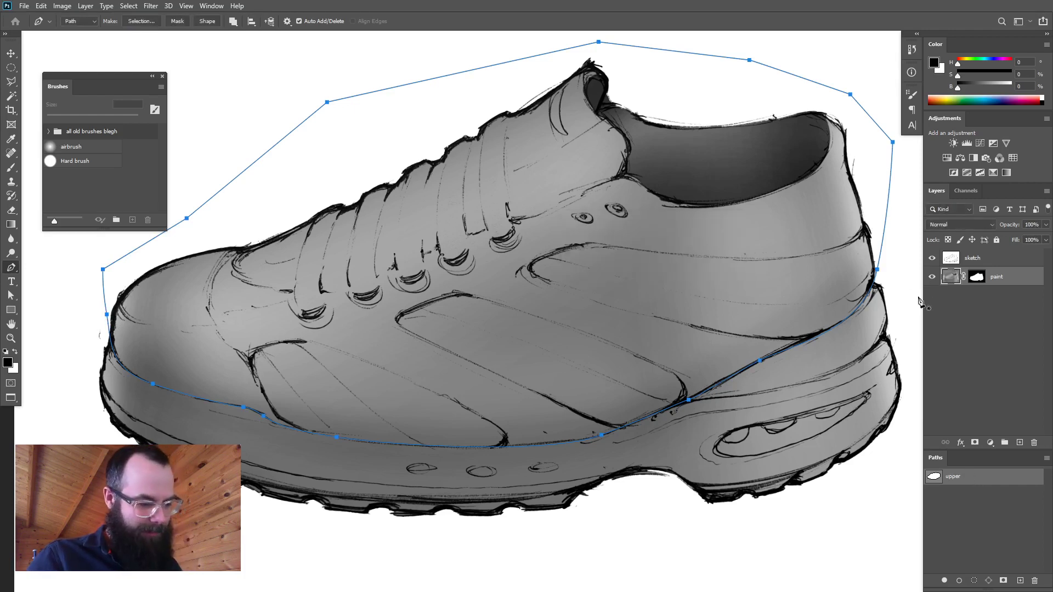
# - Load the upper path as a selection, airbrush black shading along the upper's lower edge with a brush reduced to 189 px, and deselect
pyautogui.click(974, 581)
pyautogui.click(82, 146)
pyautogui.moveTo(295, 406)
pyautogui.mouseDown()
pyautogui.moveTo(358, 406)
pyautogui.moveTo(342, 407)
pyautogui.mouseUp()
pyautogui.moveTo(159, 398)
pyautogui.mouseDown()
pyautogui.moveTo(238, 453)
pyautogui.moveTo(494, 486)
pyautogui.moveTo(722, 434)
pyautogui.moveTo(911, 300)
pyautogui.mouseUp()
pyautogui.moveTo(411, 468)
pyautogui.mouseDown()
pyautogui.moveTo(437, 468)
pyautogui.moveTo(363, 467)
pyautogui.mouseUp()
pyautogui.moveTo(117, 416)
pyautogui.mouseDown()
pyautogui.moveTo(509, 478)
pyautogui.moveTo(844, 348)
pyautogui.mouseUp()
pyautogui.moveTo(360, 474); pyautogui.dragTo(308, 476)
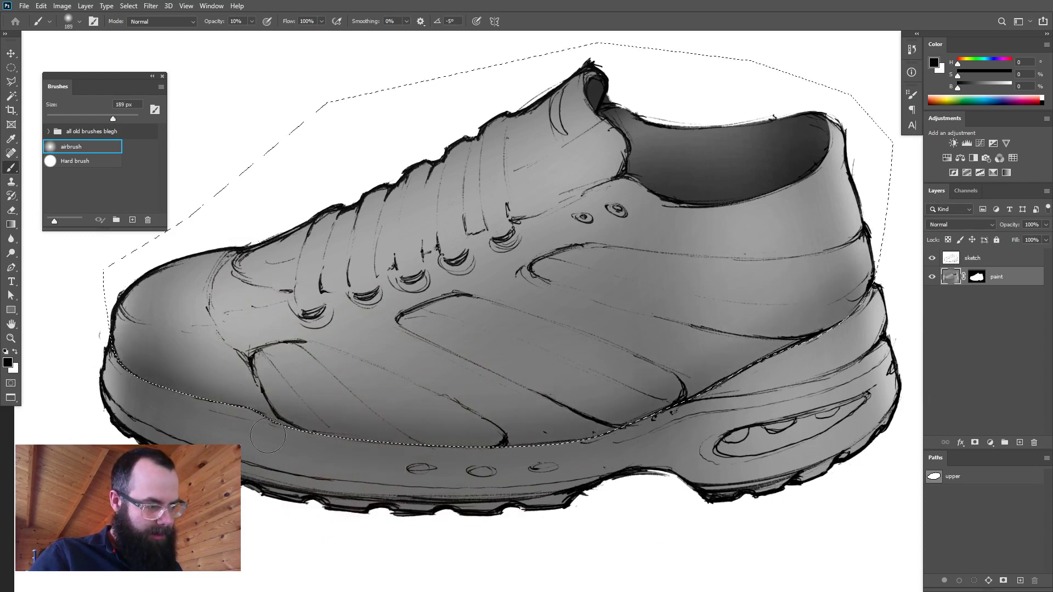
pyautogui.moveTo(255, 425)
pyautogui.mouseDown()
pyautogui.moveTo(309, 445)
pyautogui.moveTo(434, 459)
pyautogui.moveTo(597, 442)
pyautogui.moveTo(653, 420)
pyautogui.mouseUp()
pyautogui.moveTo(282, 435)
pyautogui.mouseDown()
pyautogui.moveTo(434, 453)
pyautogui.moveTo(542, 449)
pyautogui.moveTo(685, 405)
pyautogui.mouseUp()
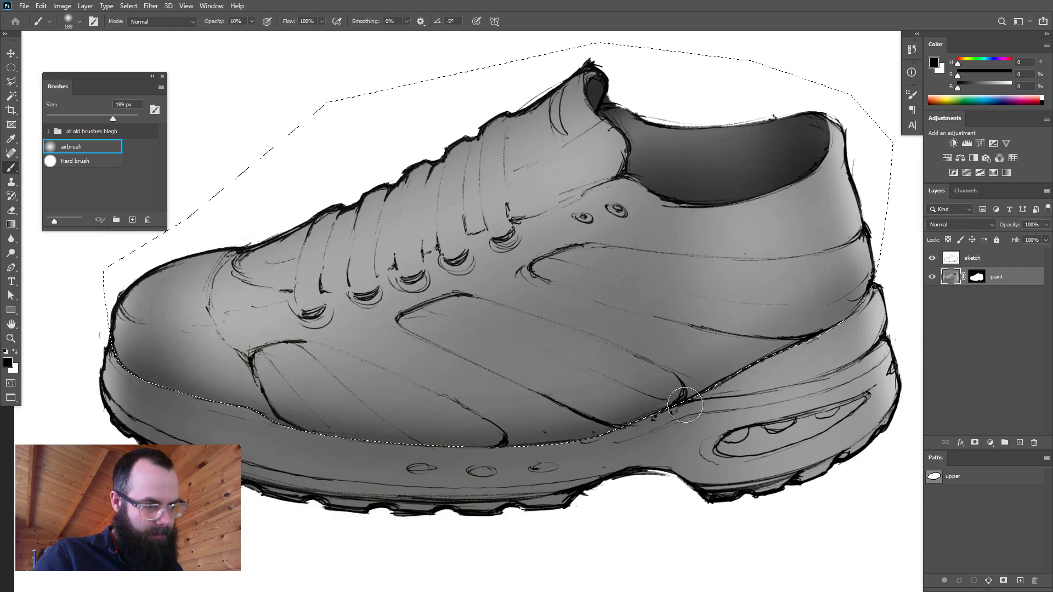
pyautogui.hotkey('ctrl', 'd')
# - Load the upper path as a selection again for work around the midsole seam
pyautogui.hotkey('ctrl', '0')
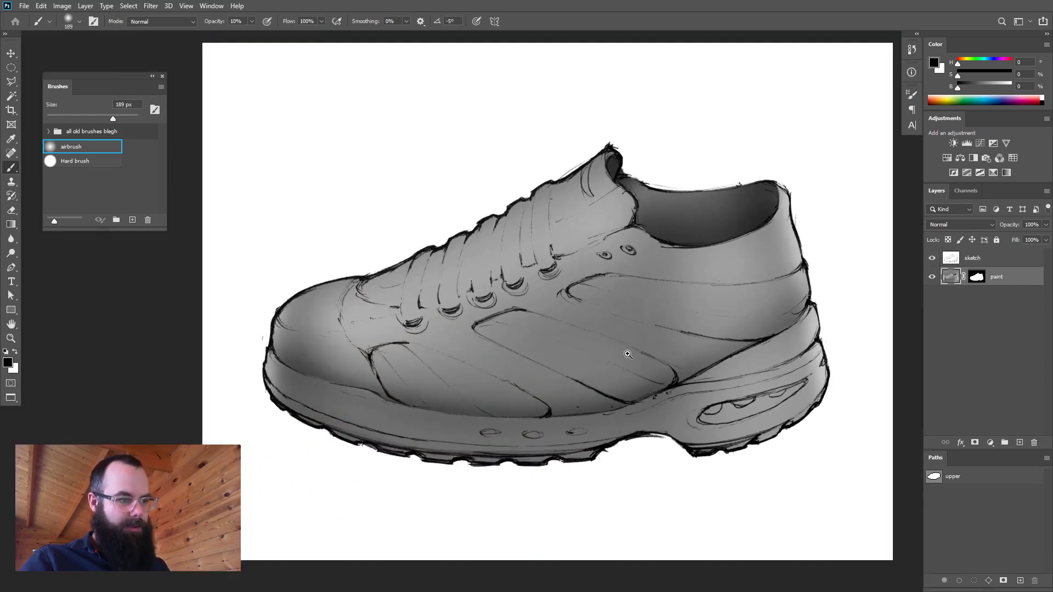
pyautogui.moveTo(627, 354); pyautogui.dragTo(622, 353)
pyautogui.moveTo(545, 400); pyautogui.dragTo(580, 404)
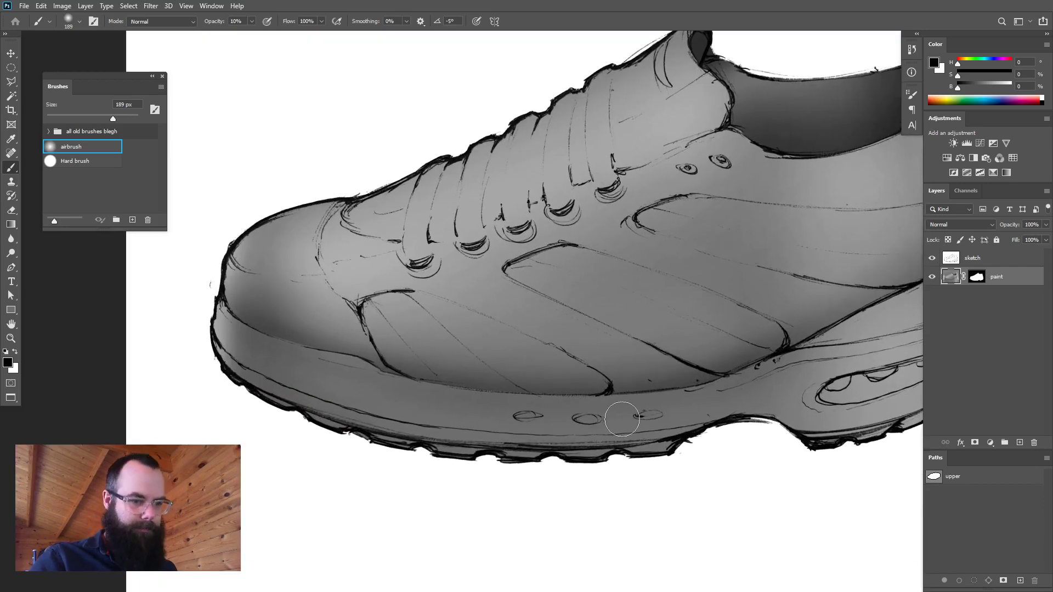
pyautogui.hotkey('ctrl', 'Return')
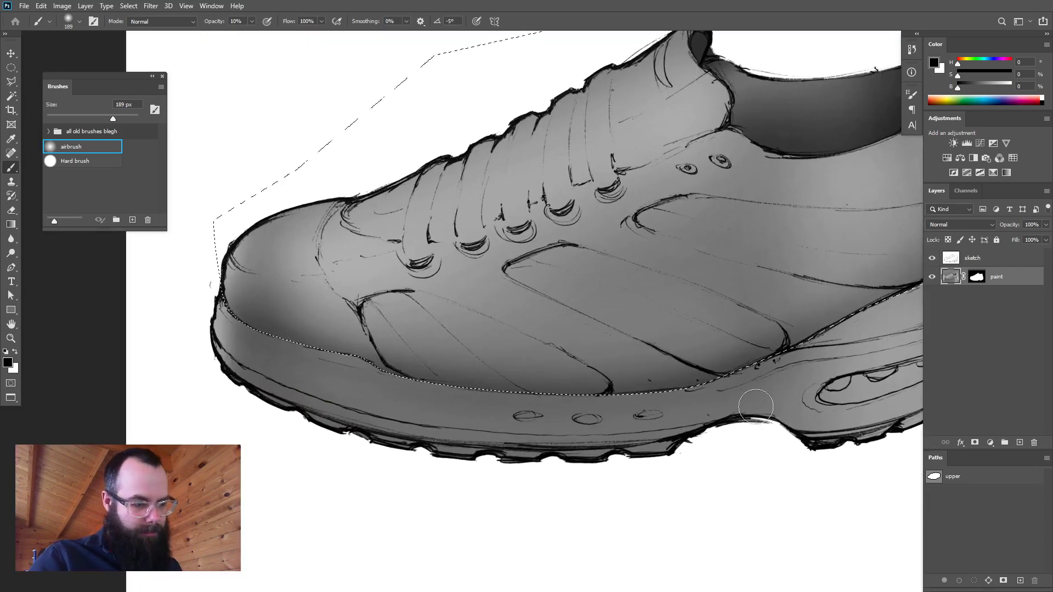
# - Nudge the upper selection down slightly and subtract the upper path from it, leaving a thin strip along the top edge of the midsole
pyautogui.press('m')
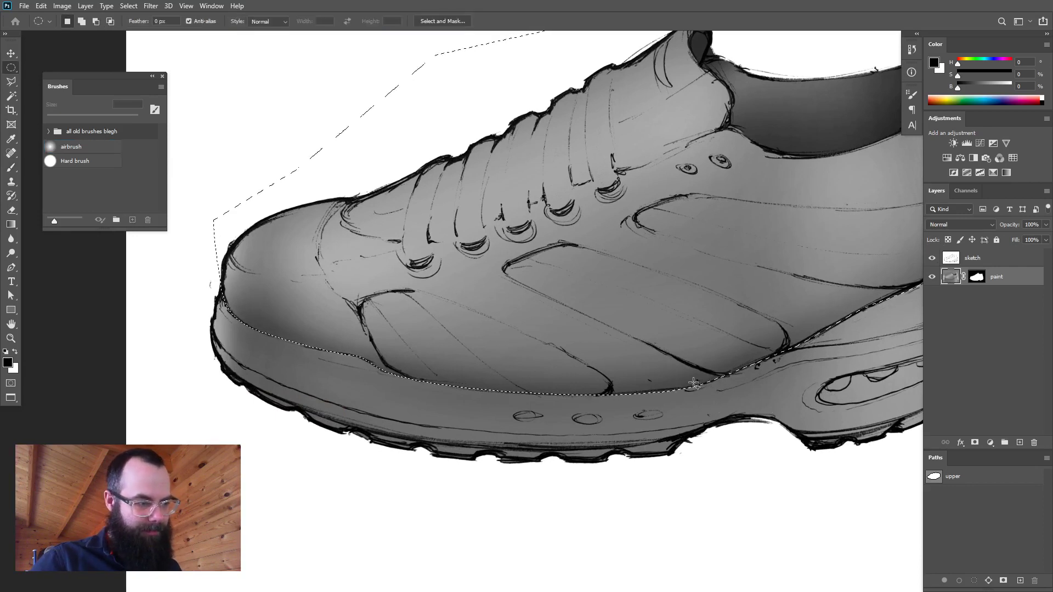
pyautogui.hotkey('shift', 'Down')
pyautogui.hotkey('shift', 'Down')
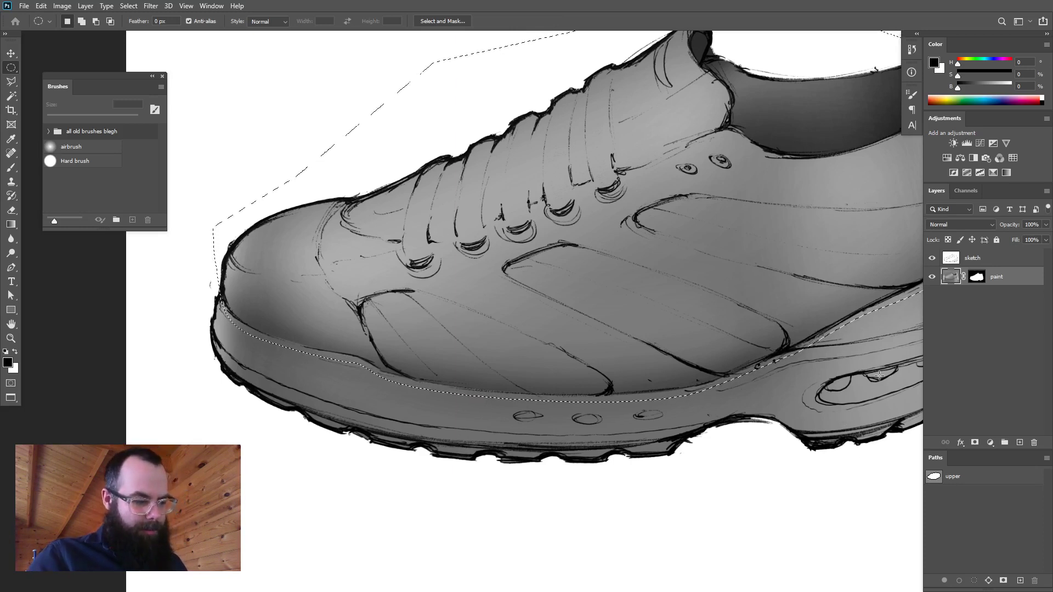
pyautogui.keyDown('ctrl'); pyautogui.keyDown('alt'); pyautogui.click(934, 477); pyautogui.keyUp('alt'); pyautogui.keyUp('ctrl')
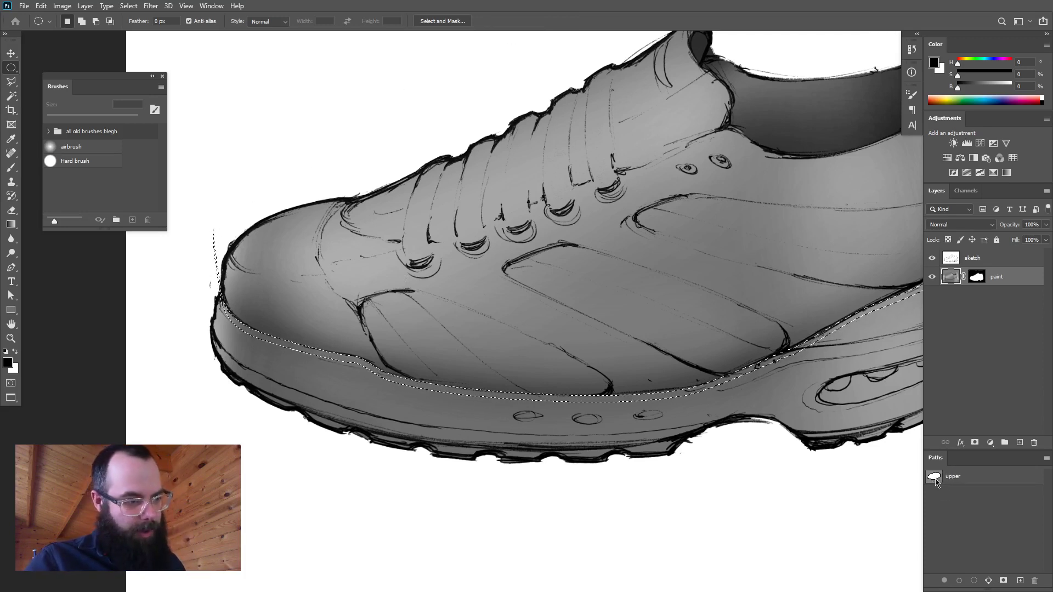
pyautogui.moveTo(665, 450); pyautogui.dragTo(523, 494)
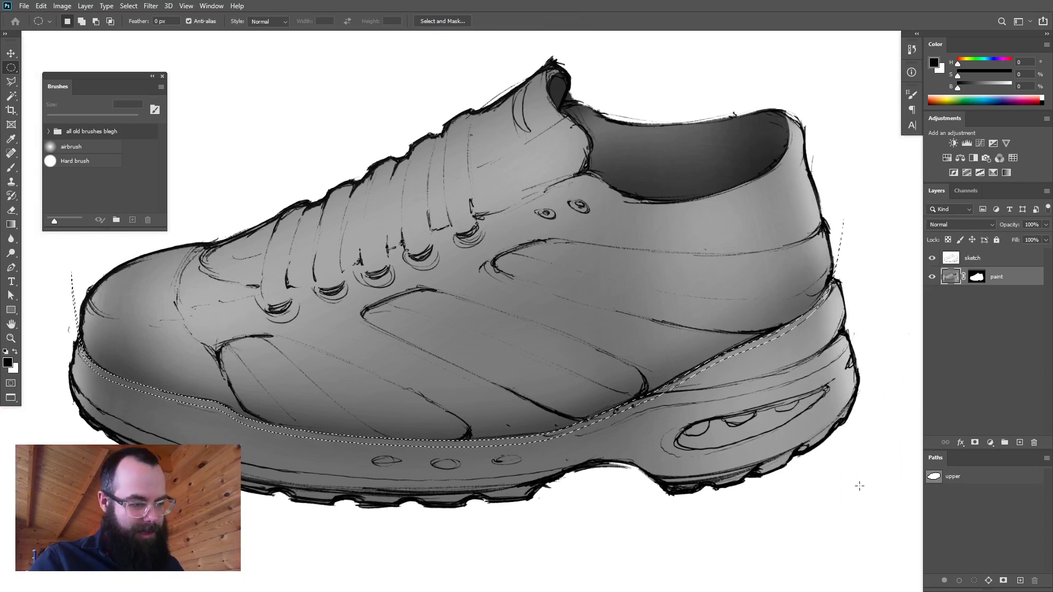
# - Airbrush a white highlight along the midsole strip from toe to heel with a 680 px and a 251 px brush, and deselect
pyautogui.press('b')
pyautogui.moveTo(153, 398); pyautogui.dragTo(213, 404)
pyautogui.press('x')
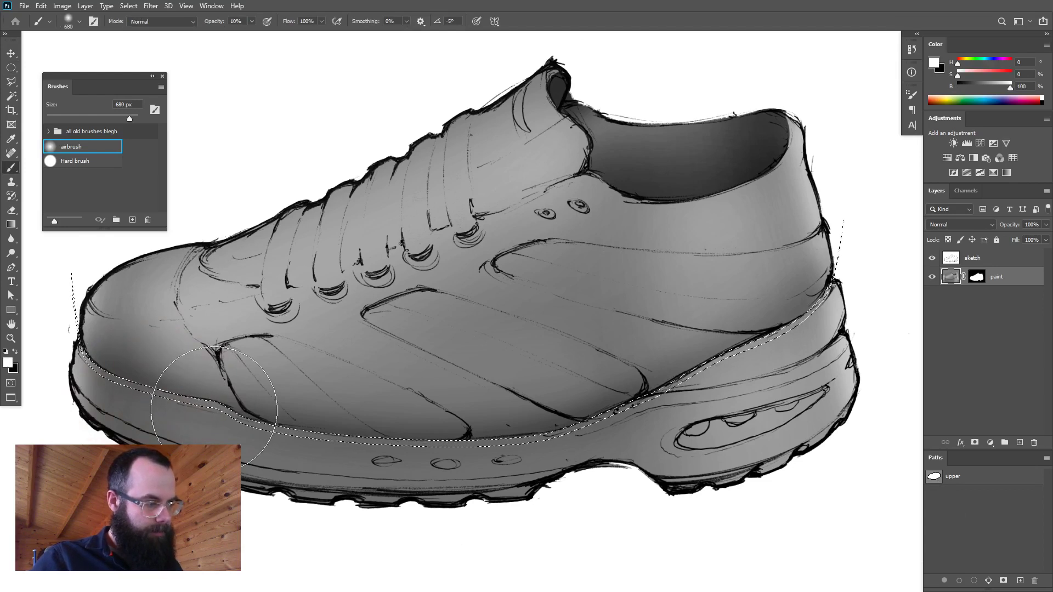
pyautogui.moveTo(131, 379)
pyautogui.mouseDown()
pyautogui.moveTo(259, 413)
pyautogui.moveTo(523, 415)
pyautogui.moveTo(694, 369)
pyautogui.moveTo(803, 313)
pyautogui.moveTo(571, 413)
pyautogui.moveTo(653, 381)
pyautogui.moveTo(524, 402)
pyautogui.moveTo(199, 339)
pyautogui.moveTo(149, 361)
pyautogui.moveTo(307, 389)
pyautogui.mouseUp()
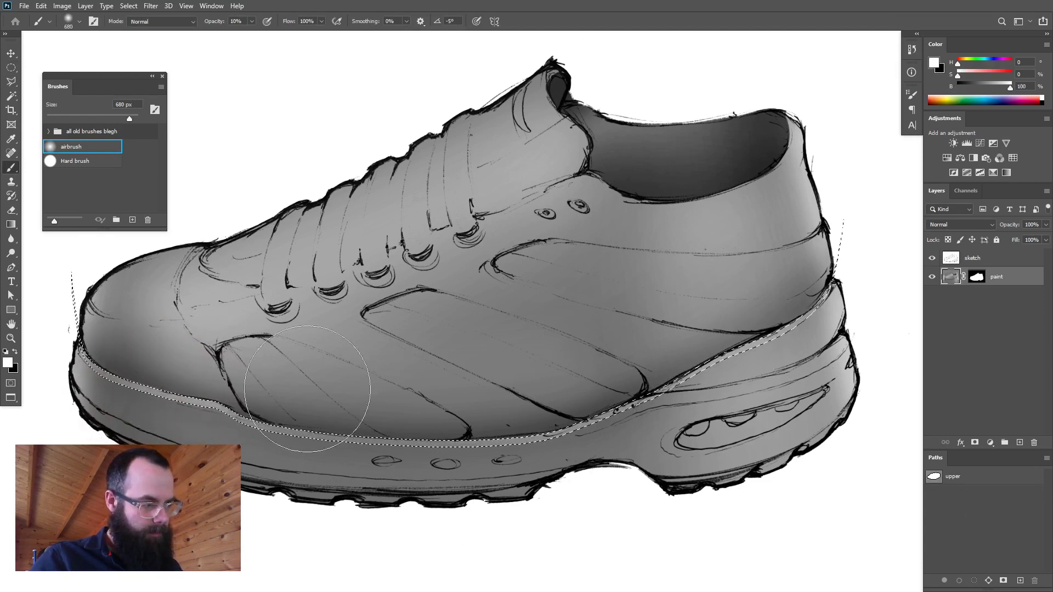
pyautogui.moveTo(626, 315)
pyautogui.mouseDown()
pyautogui.moveTo(597, 308)
pyautogui.moveTo(619, 313)
pyautogui.mouseUp()
pyautogui.moveTo(218, 385)
pyautogui.mouseDown()
pyautogui.moveTo(195, 390)
pyautogui.moveTo(198, 408)
pyautogui.mouseUp()
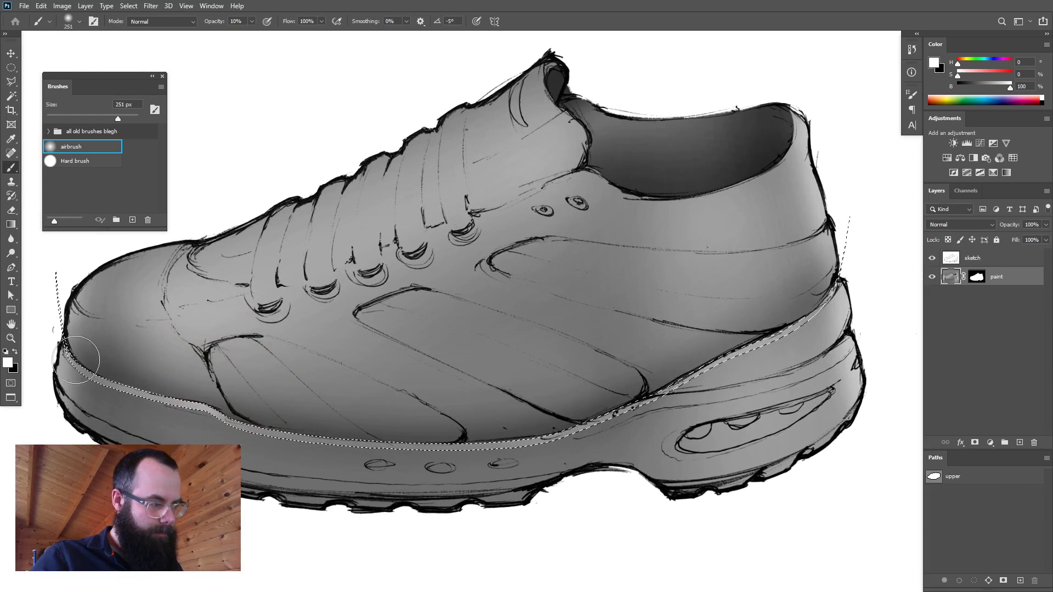
pyautogui.moveTo(647, 399); pyautogui.dragTo(746, 357)
pyautogui.hotkey('ctrl', 'd')
# - Restore the strip selection, add the upper path, invert it, airbrush black shading on the midsole below the strip with a 451 px brush, and deselect
pyautogui.moveTo(801, 378)
pyautogui.mouseDown()
pyautogui.moveTo(777, 381)
pyautogui.moveTo(797, 382)
pyautogui.mouseUp()
pyautogui.moveTo(554, 408); pyautogui.dragTo(708, 398)
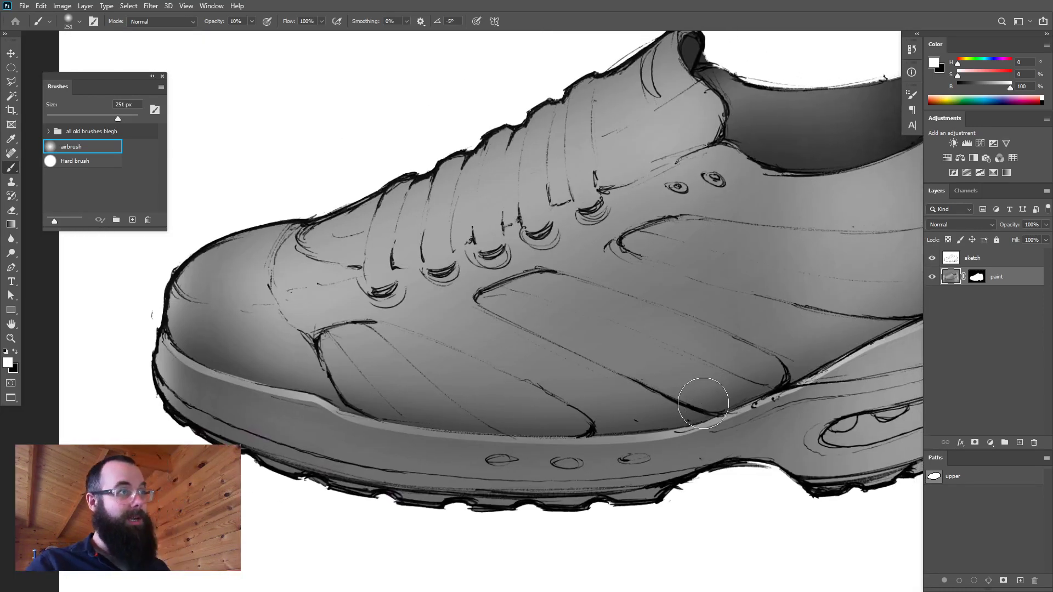
pyautogui.hotkey('ctrl', 'z')
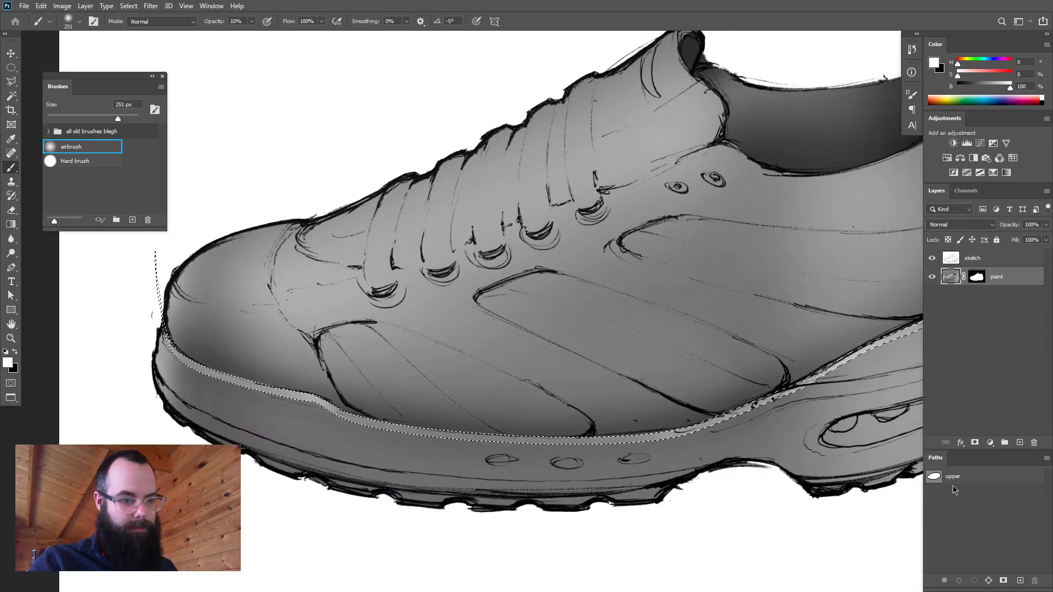
pyautogui.hotkey('ctrl', 'shift', 'i')
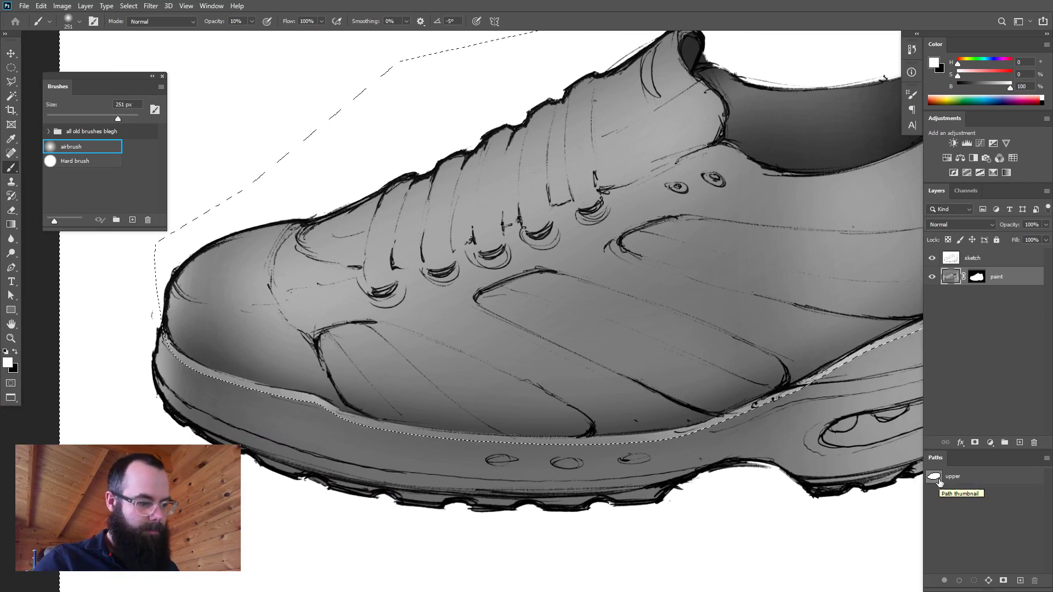
pyautogui.moveTo(249, 382); pyautogui.dragTo(276, 387)
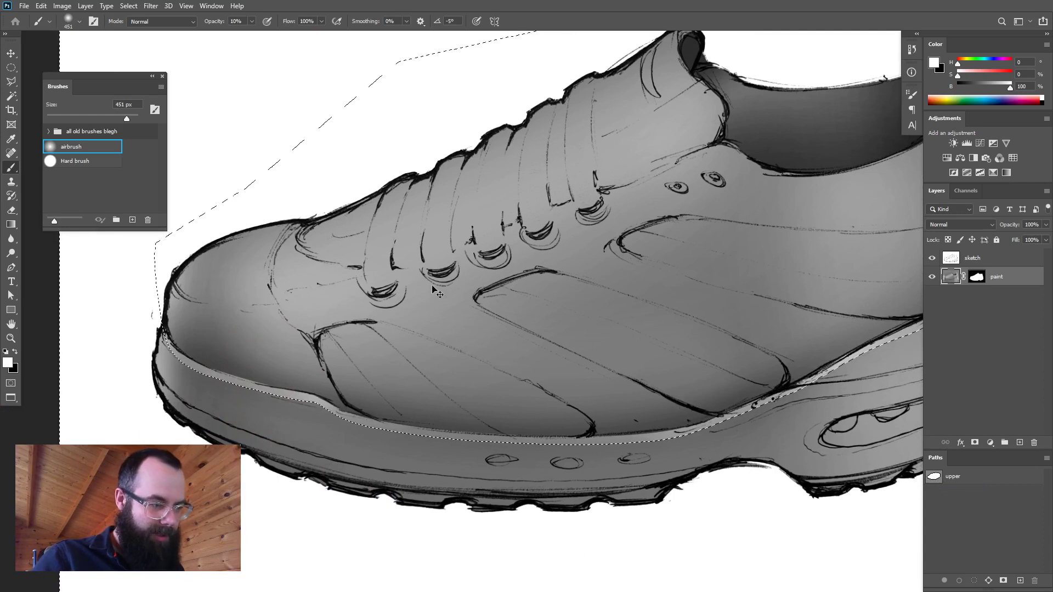
pyautogui.press('x')
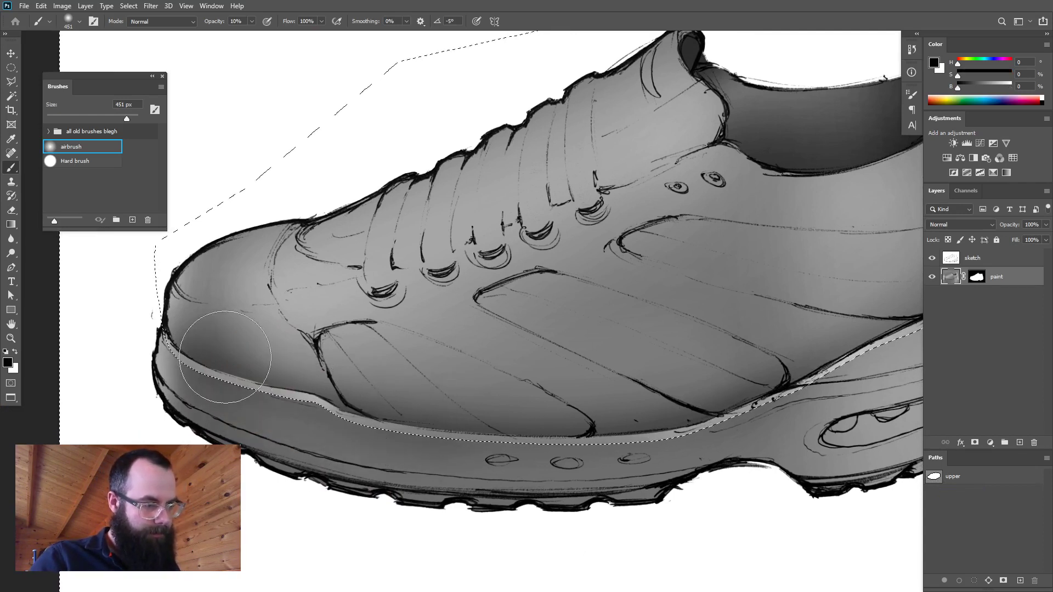
pyautogui.moveTo(571, 417); pyautogui.dragTo(229, 446)
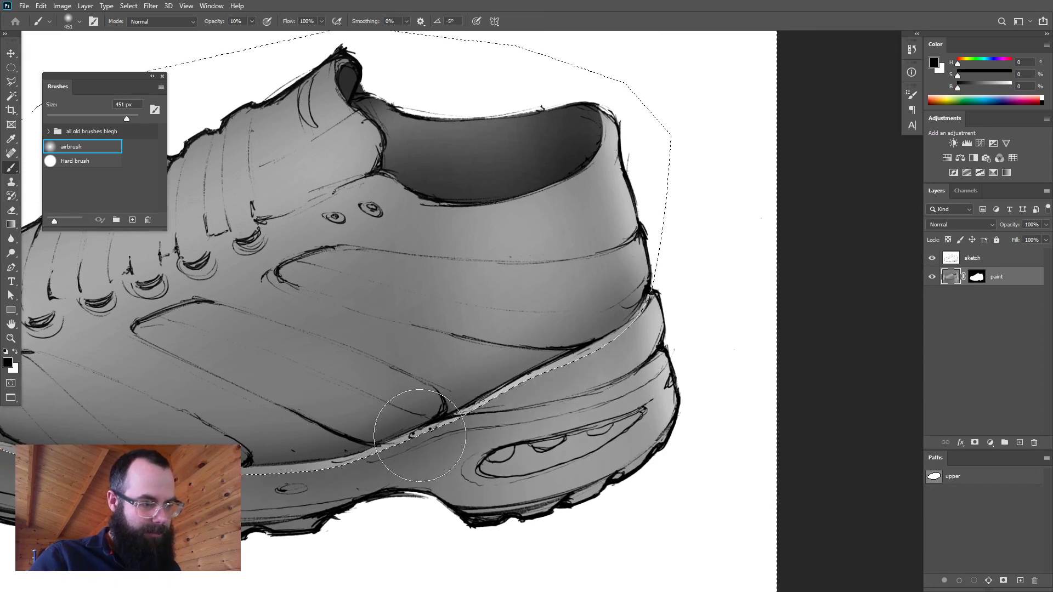
pyautogui.hotkey('ctrl', 'd')
pyautogui.moveTo(537, 420); pyautogui.dragTo(439, 425)
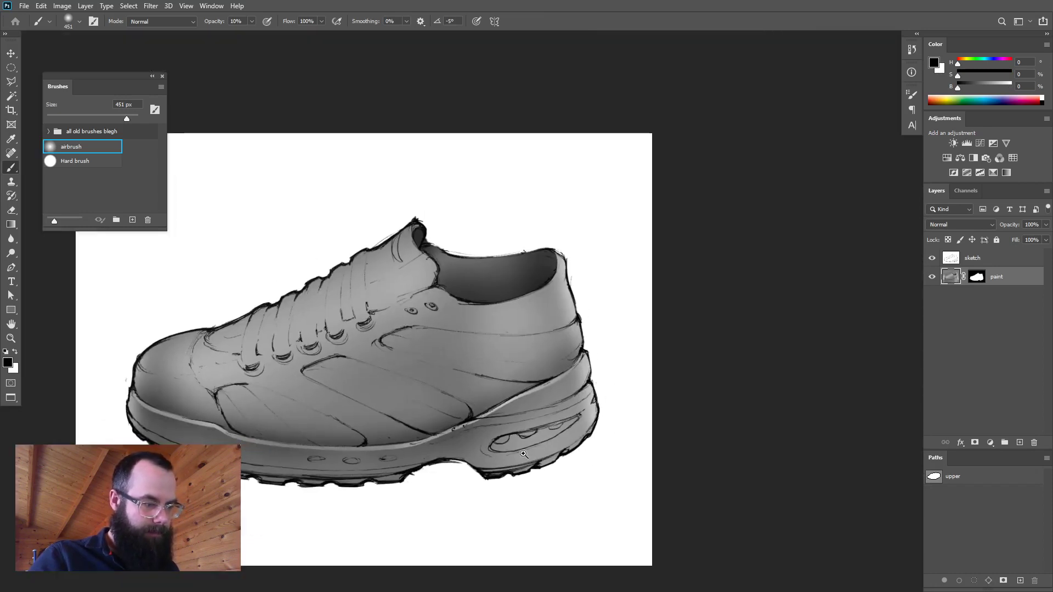
# - Trace a closed pen path around the outline of the elongated air bubble in the heel of the midsole
pyautogui.scroll(6, 584, 436)
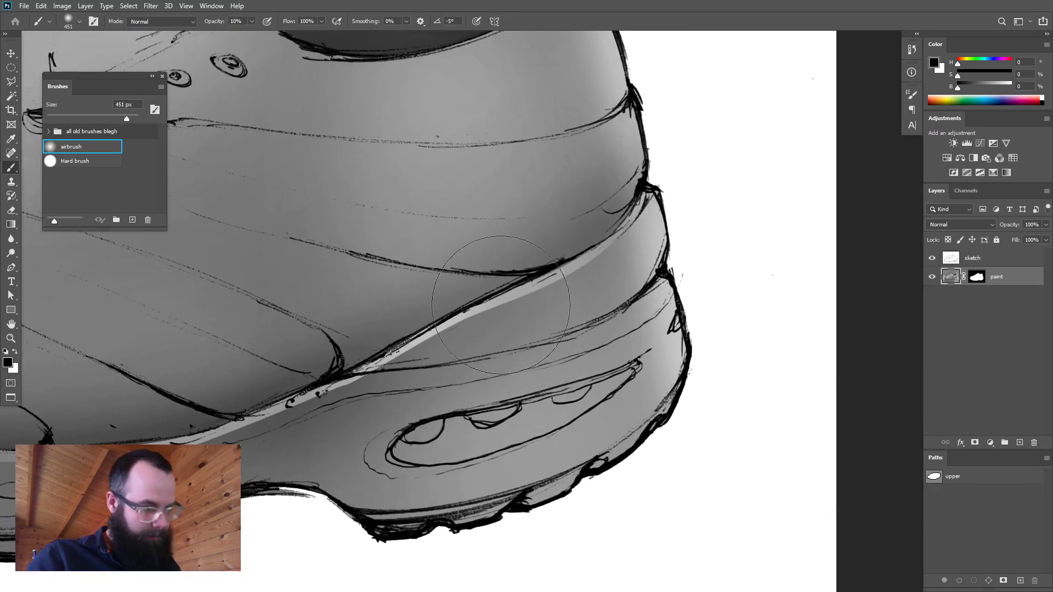
pyautogui.press('p')
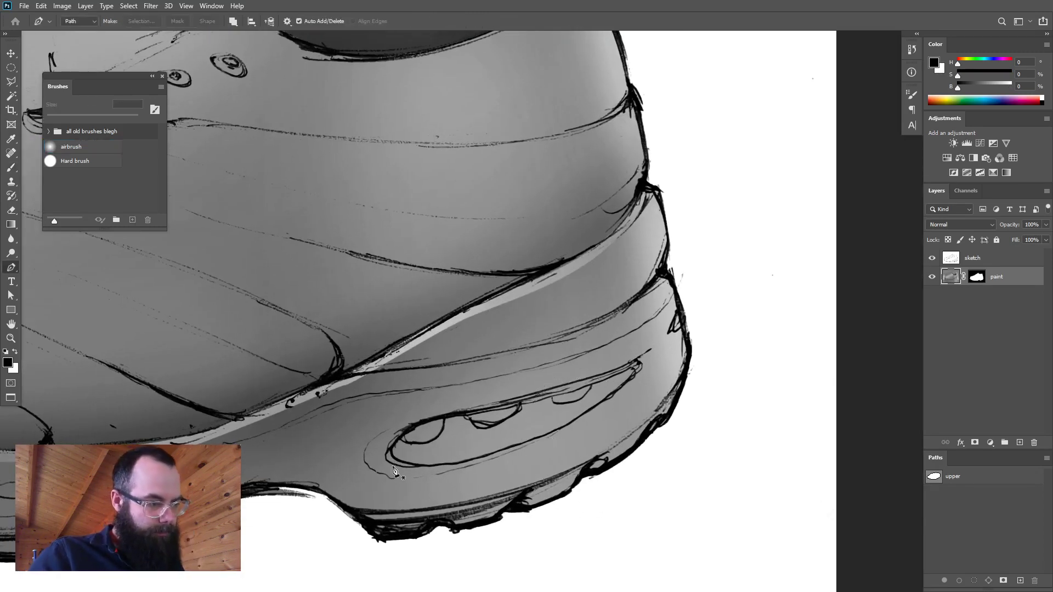
pyautogui.moveTo(386, 440); pyautogui.dragTo(383, 435)
pyautogui.moveTo(486, 408); pyautogui.dragTo(542, 398)
pyautogui.moveTo(606, 379); pyautogui.dragTo(622, 372)
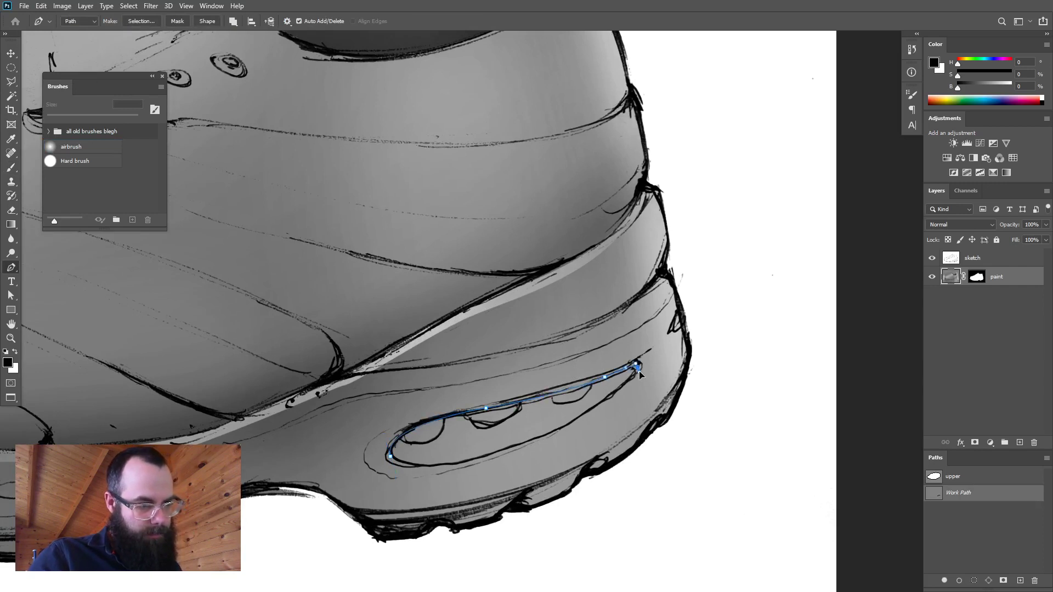
pyautogui.moveTo(554, 430); pyautogui.dragTo(515, 448)
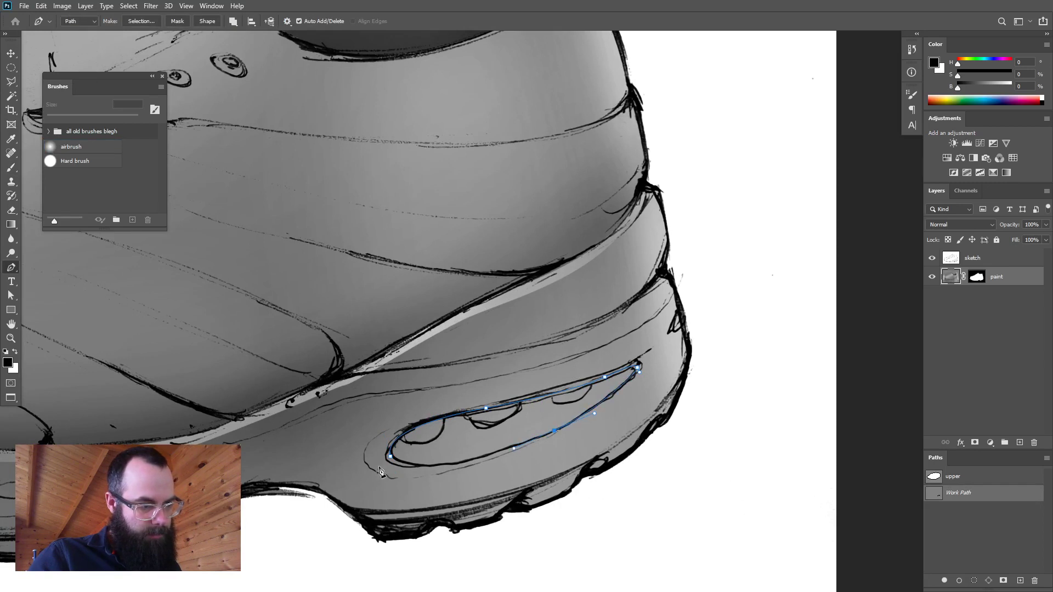
pyautogui.moveTo(390, 458); pyautogui.dragTo(357, 426)
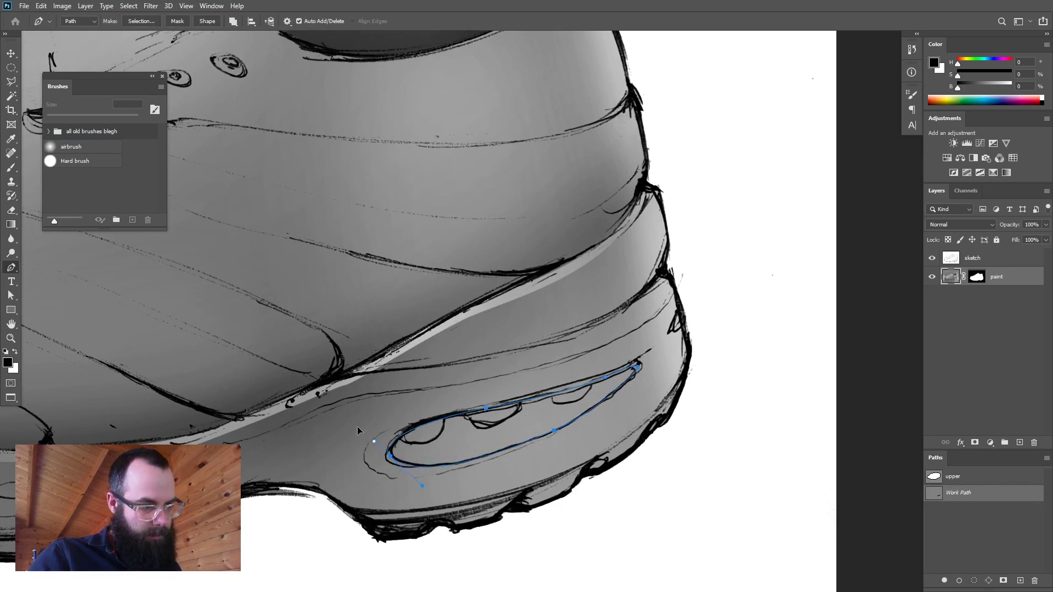
# - Save the work path under the name "heel bubble"
pyautogui.doubleClick(961, 493)
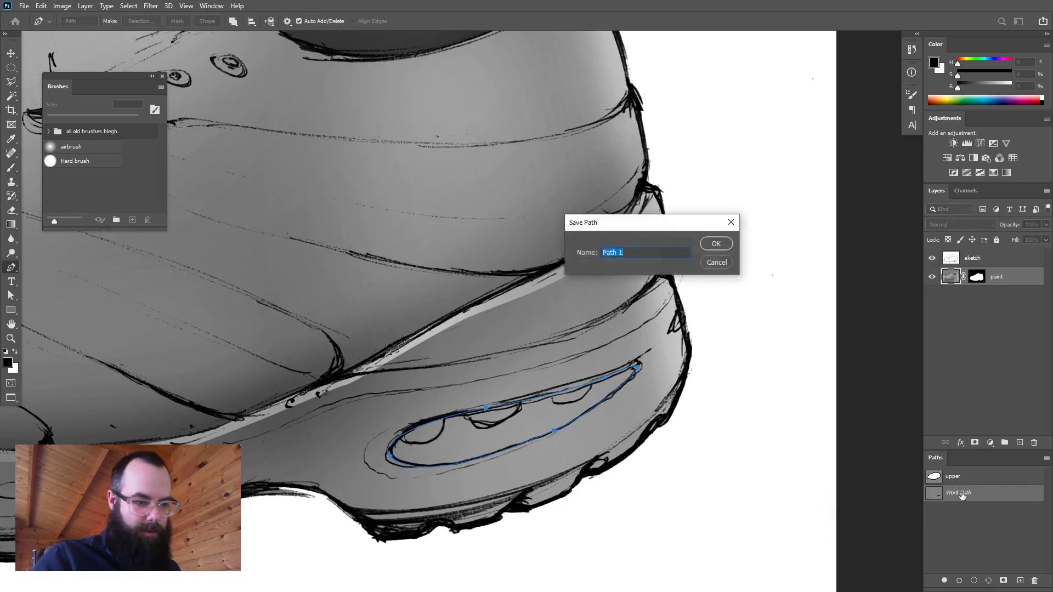
pyautogui.write('heel bubble')
pyautogui.press('Return')
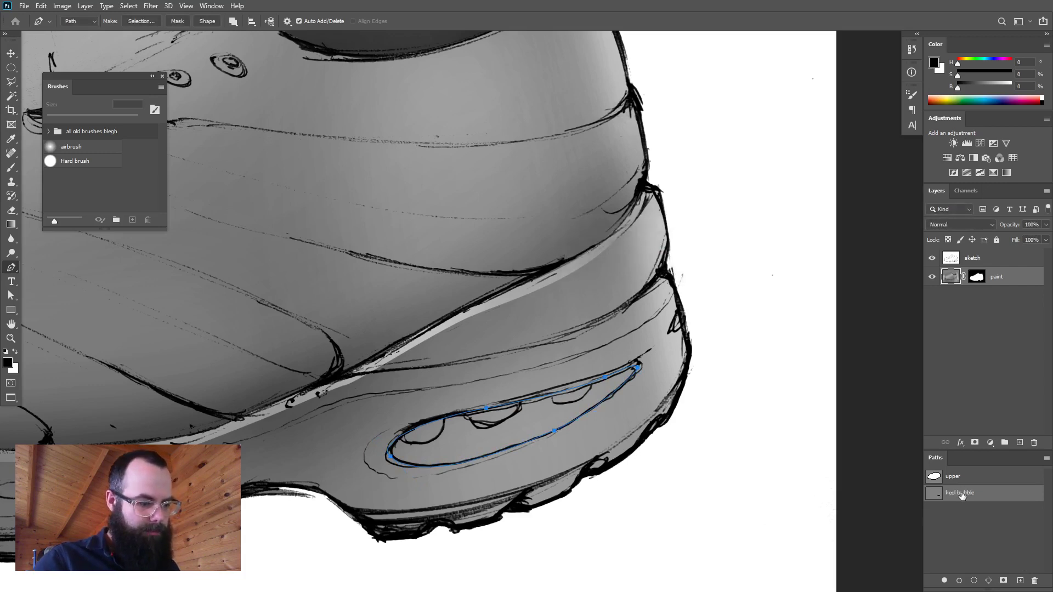
# - Load the heel bubble path as a selection and airbrush black shading along its upper edge with a 234 px brush
pyautogui.click(975, 582)
pyautogui.press('b')
pyautogui.moveTo(409, 403)
pyautogui.mouseDown()
pyautogui.moveTo(418, 403)
pyautogui.moveTo(380, 409)
pyautogui.moveTo(614, 367)
pyautogui.mouseUp()
pyautogui.moveTo(518, 389)
pyautogui.mouseDown()
pyautogui.moveTo(557, 366)
pyautogui.moveTo(334, 428)
pyautogui.moveTo(656, 328)
pyautogui.moveTo(260, 457)
pyautogui.mouseUp()
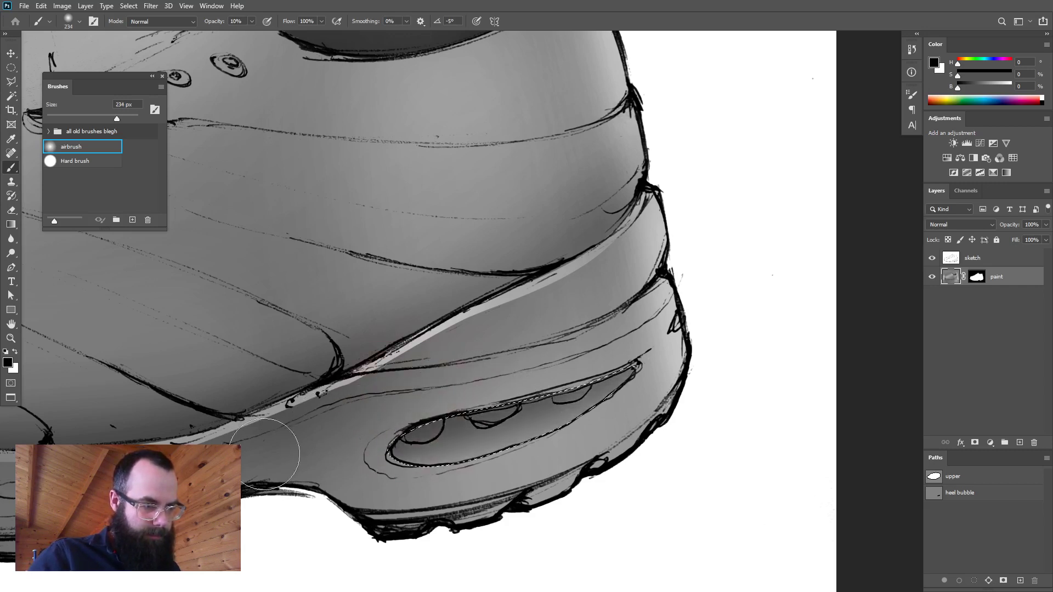
# - Airbrush white light along the lower part of the heel bubble, reducing the brush to 156 px and 102 px
pyautogui.press('x')
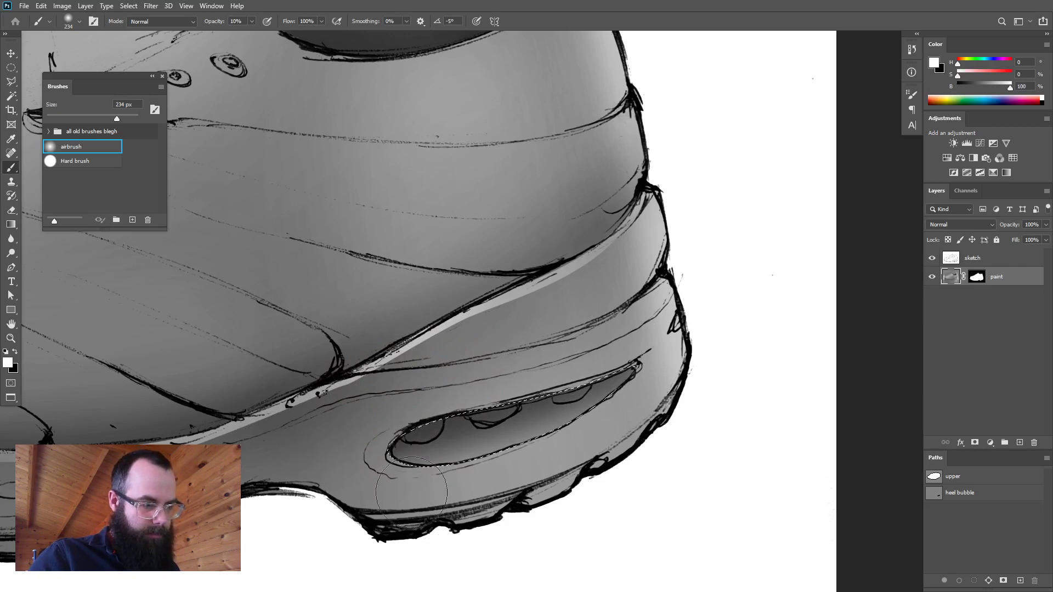
pyautogui.press('[')
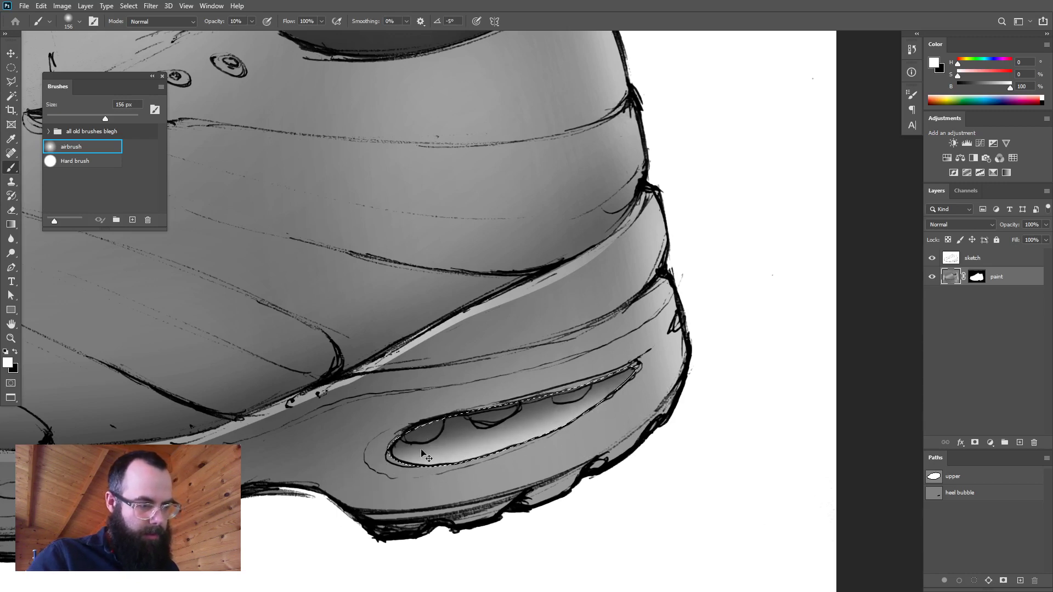
pyautogui.moveTo(693, 423)
pyautogui.mouseDown()
pyautogui.moveTo(632, 439)
pyautogui.moveTo(679, 439)
pyautogui.mouseUp()
pyautogui.moveTo(494, 409); pyautogui.dragTo(518, 409)
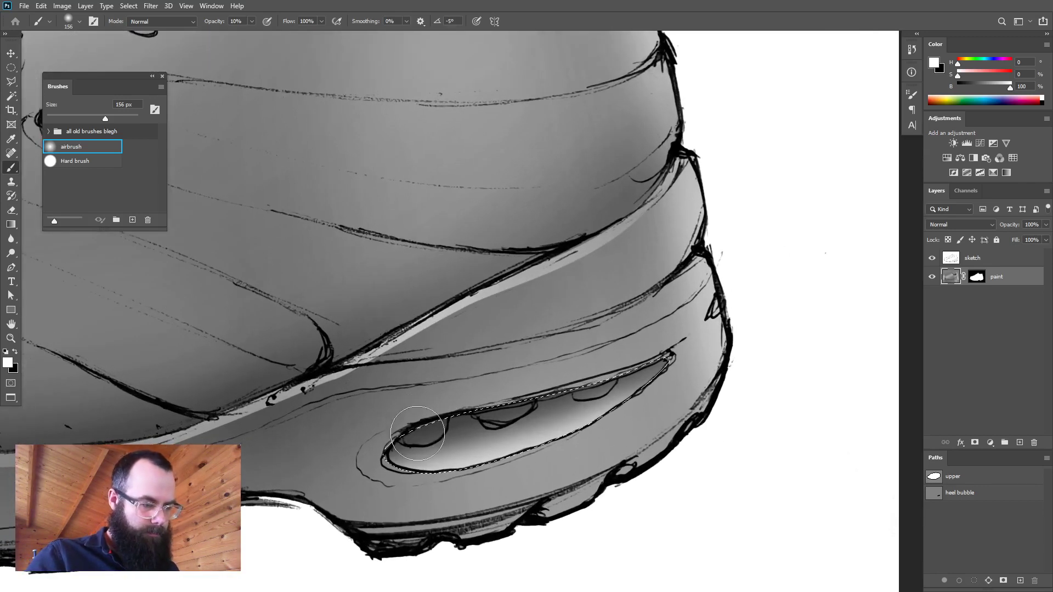
pyautogui.keyDown('alt'); pyautogui.rightClick(398, 483); pyautogui.keyUp('alt')
pyautogui.moveTo(386, 485); pyautogui.dragTo(392, 472)
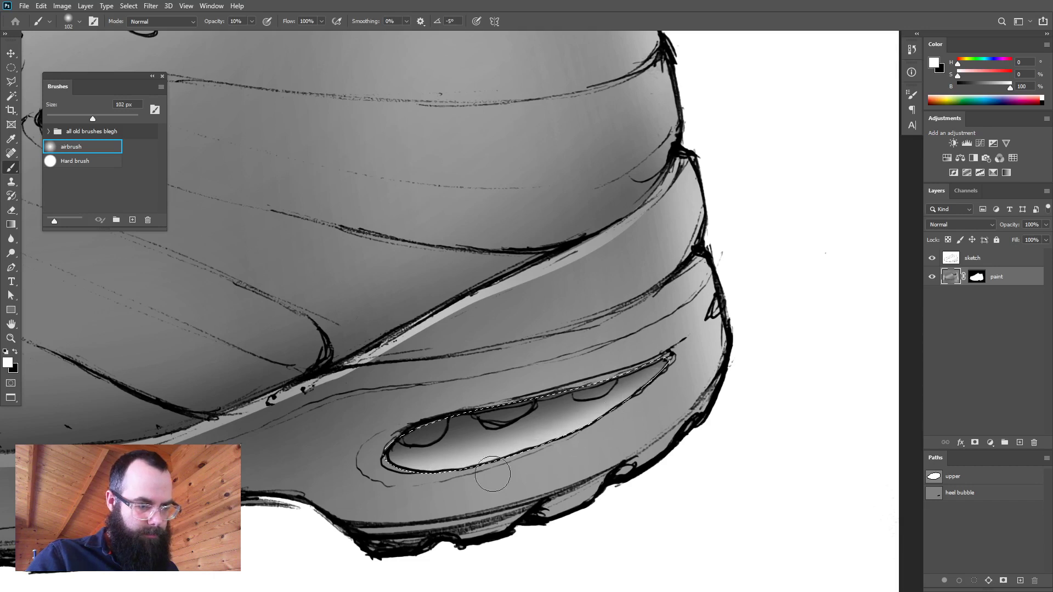
# - Darken the three rounded shapes along the bubble's upper edge in black with a hard 85 px brush at 30% opacity, and deselect
pyautogui.press('x')
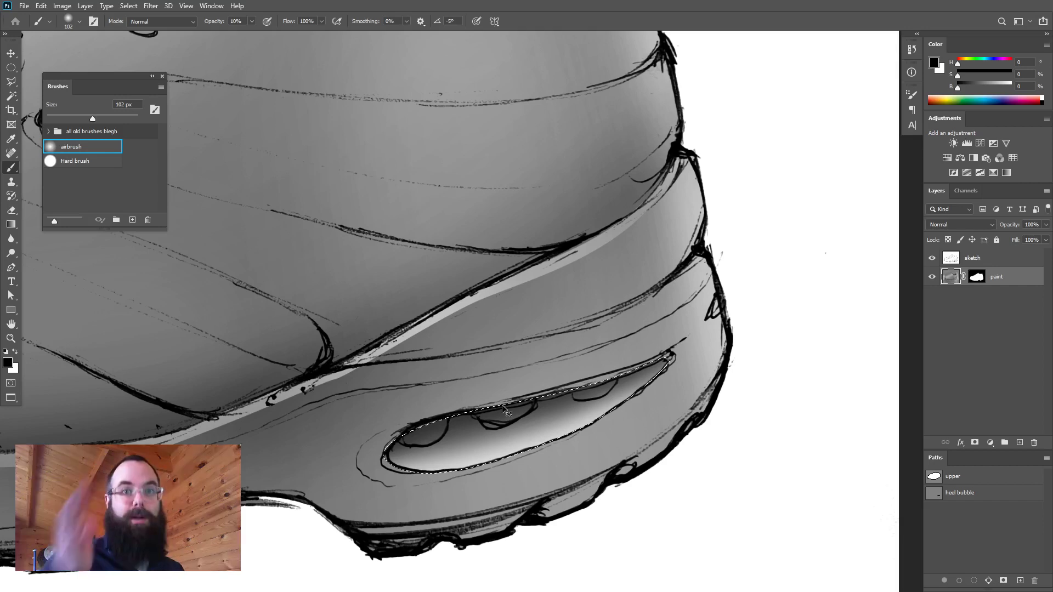
pyautogui.moveTo(415, 384)
pyautogui.mouseDown()
pyautogui.moveTo(439, 385)
pyautogui.moveTo(434, 429)
pyautogui.mouseUp()
pyautogui.moveTo(415, 384)
pyautogui.mouseDown()
pyautogui.moveTo(395, 384)
pyautogui.moveTo(418, 418)
pyautogui.mouseUp()
pyautogui.press('3')
pyautogui.moveTo(498, 398); pyautogui.dragTo(525, 388)
pyautogui.moveTo(585, 371); pyautogui.dragTo(578, 372)
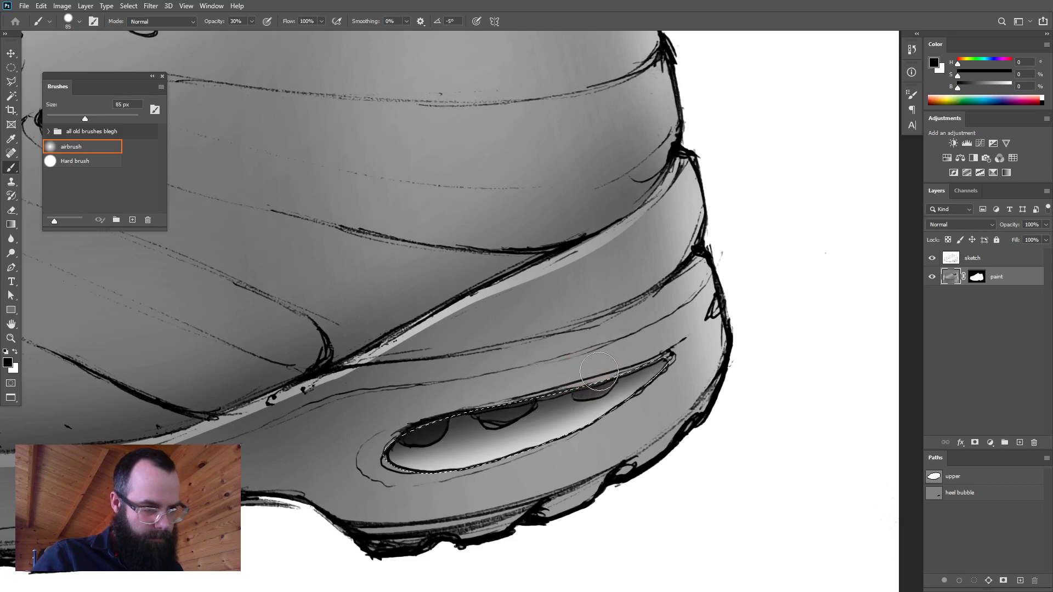
pyautogui.moveTo(583, 381); pyautogui.dragTo(600, 373)
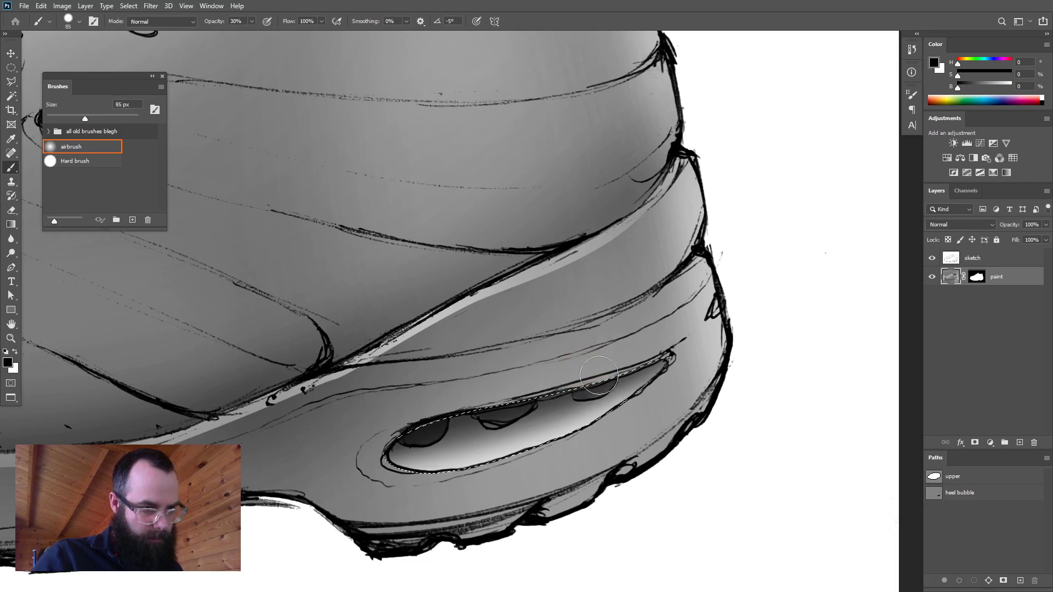
pyautogui.hotkey('ctrl', 'd')
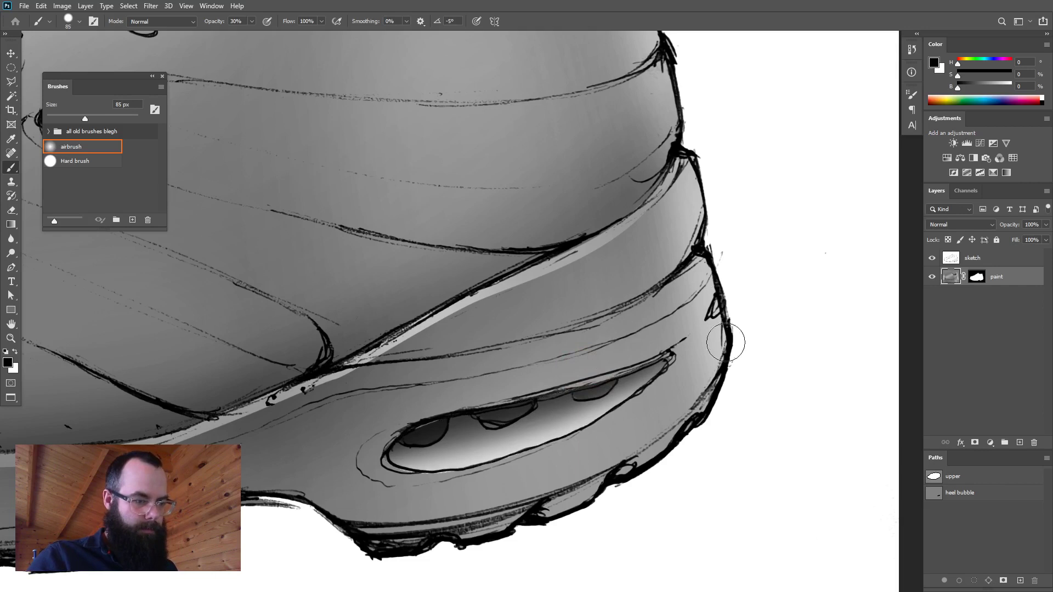
# - Trace a closed pen path around the wedge-shaped heel panel between the upper seam and the midsole line below it, looping outside the heel
pyautogui.press('v')
pyautogui.moveTo(636, 416)
pyautogui.mouseDown()
pyautogui.moveTo(576, 435)
pyautogui.moveTo(596, 429)
pyautogui.moveTo(585, 432)
pyautogui.mouseUp()
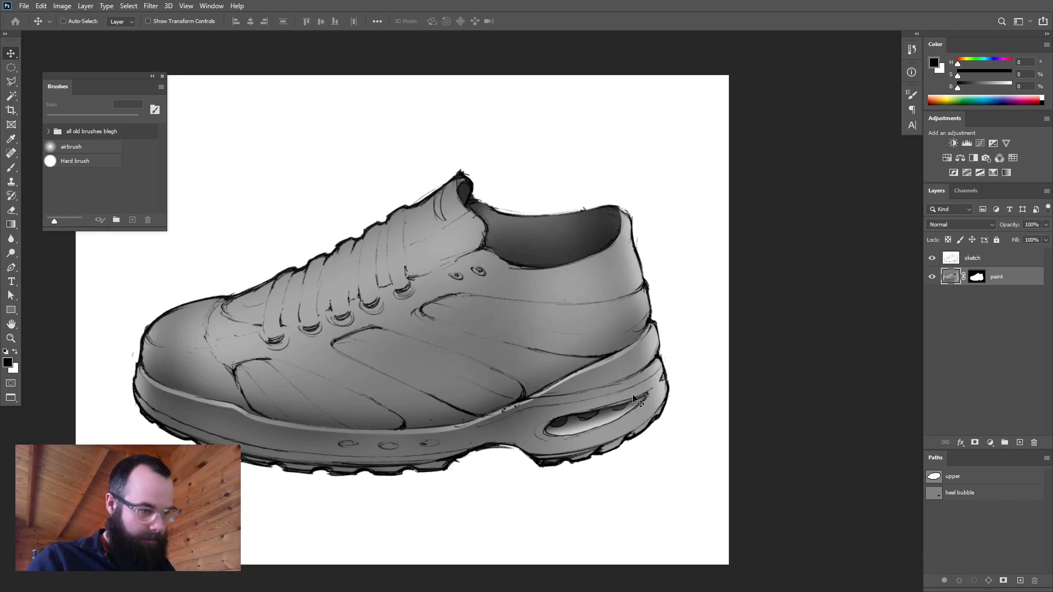
pyautogui.scroll(2, 635, 399)
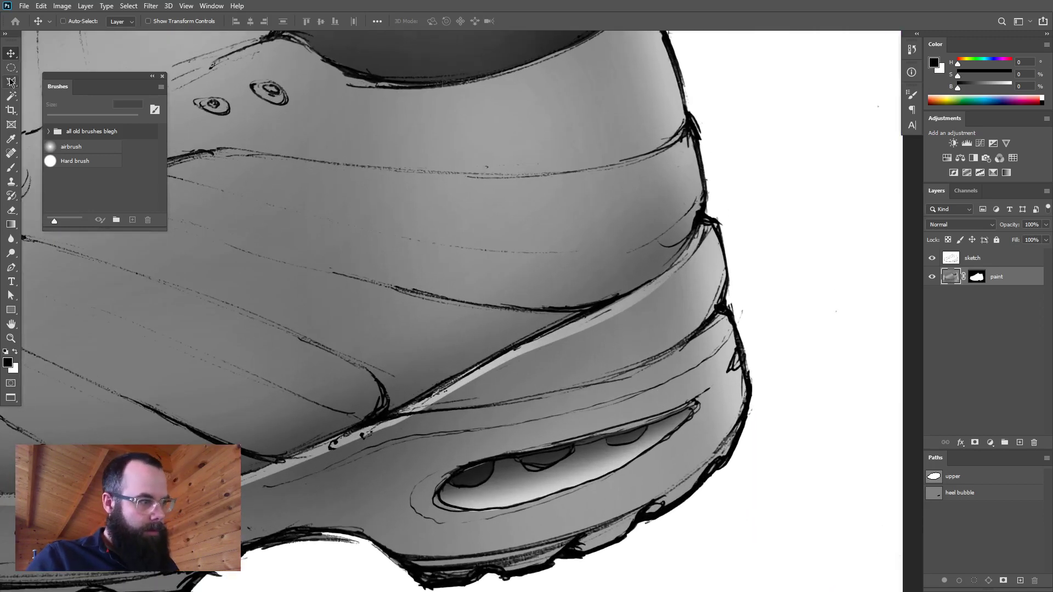
pyautogui.press('p')
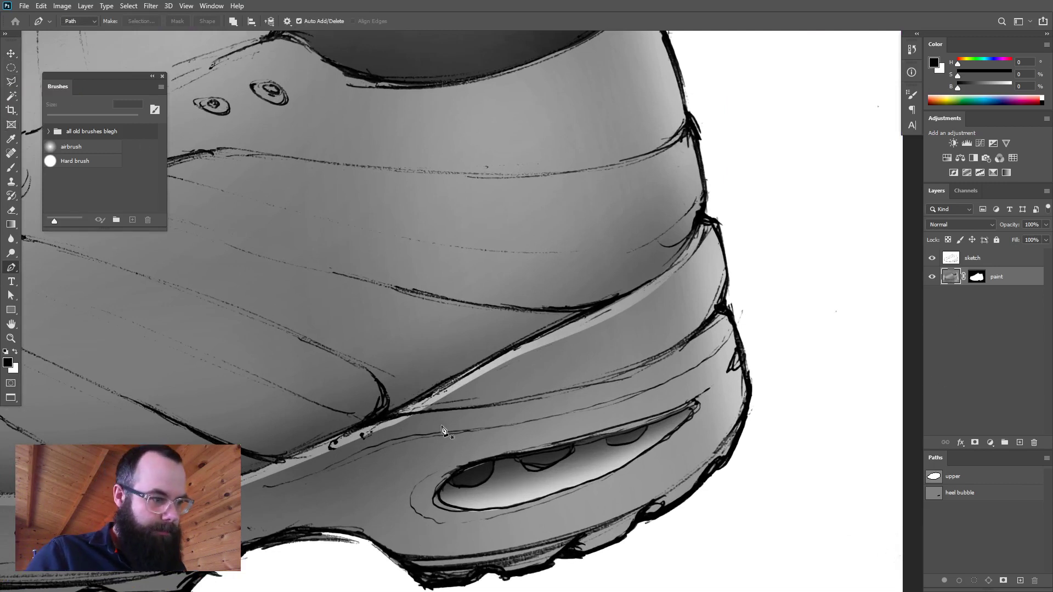
pyautogui.moveTo(551, 329); pyautogui.dragTo(599, 309)
pyautogui.moveTo(699, 220); pyautogui.dragTo(727, 149)
pyautogui.click(735, 202)
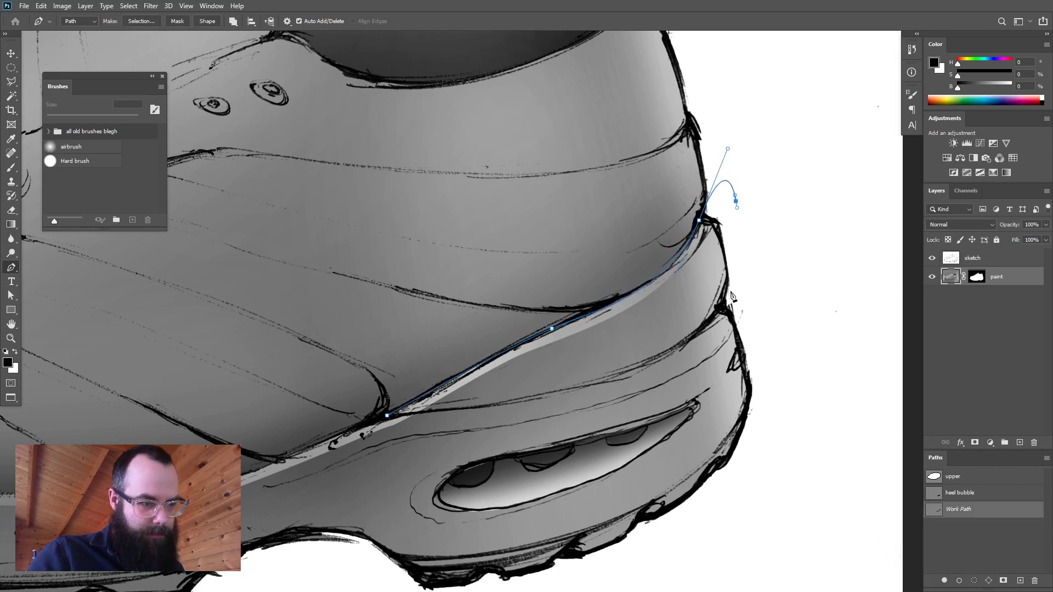
pyautogui.moveTo(716, 313); pyautogui.dragTo(683, 345)
pyautogui.moveTo(577, 387); pyautogui.dragTo(545, 399)
pyautogui.click(387, 418)
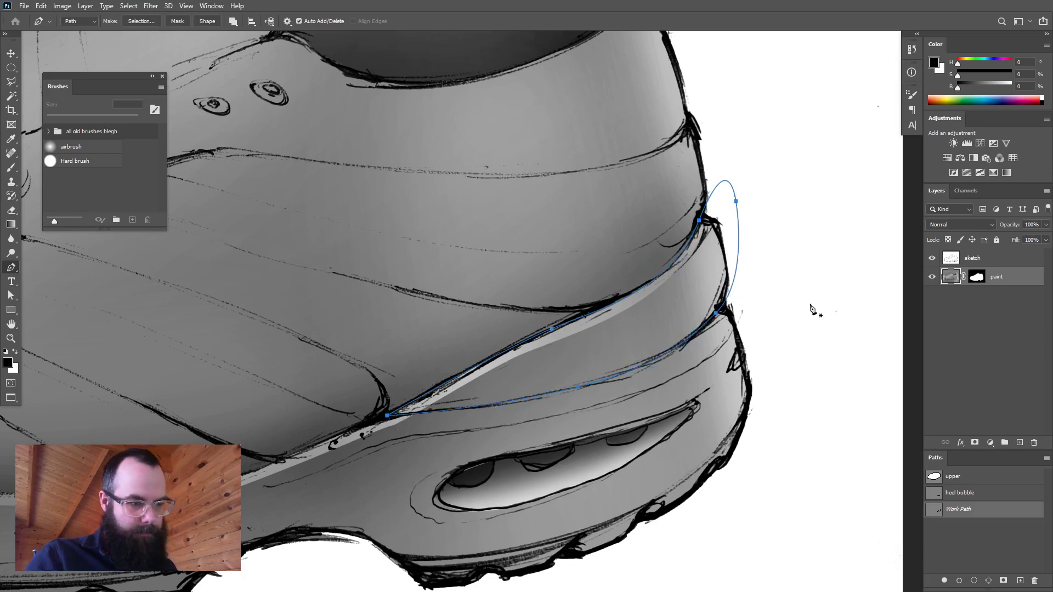
# - Save the work path as "heel upper section" and load it as a selection
pyautogui.doubleClick(964, 510)
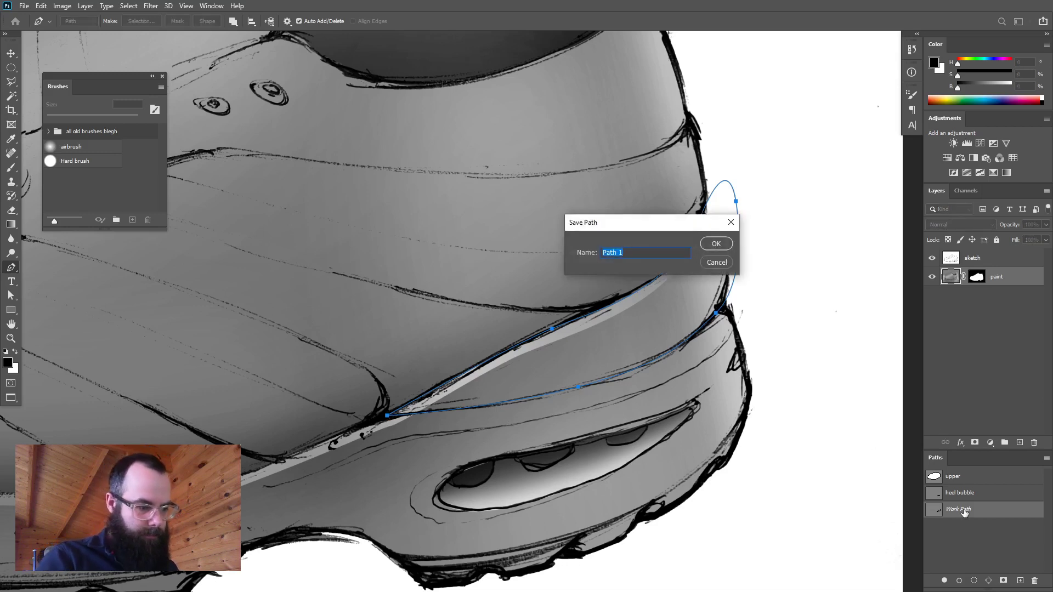
pyautogui.write('heel up')
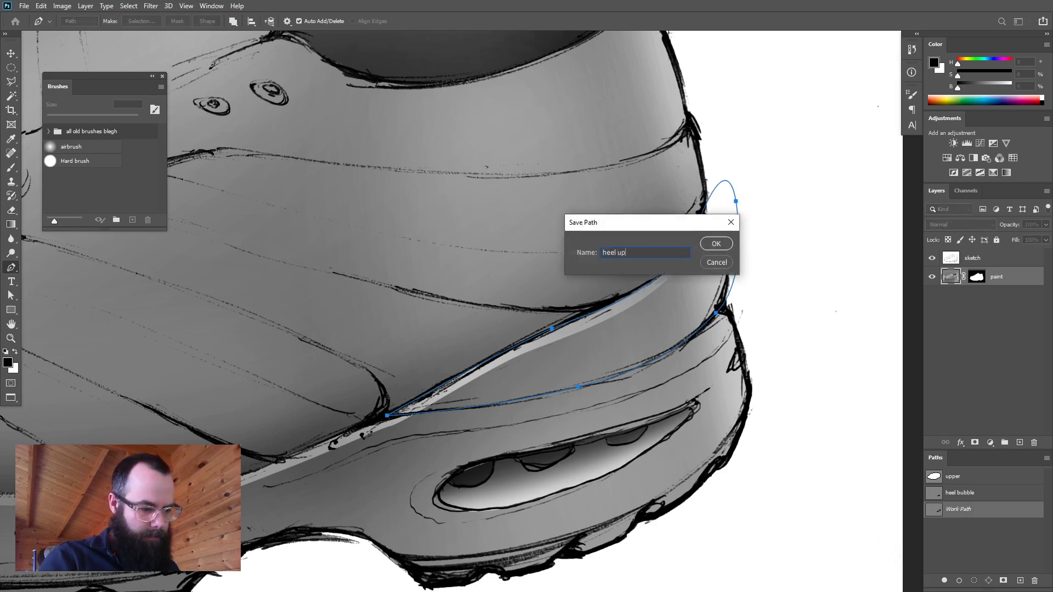
pyautogui.write('per section')
pyautogui.press('Return')
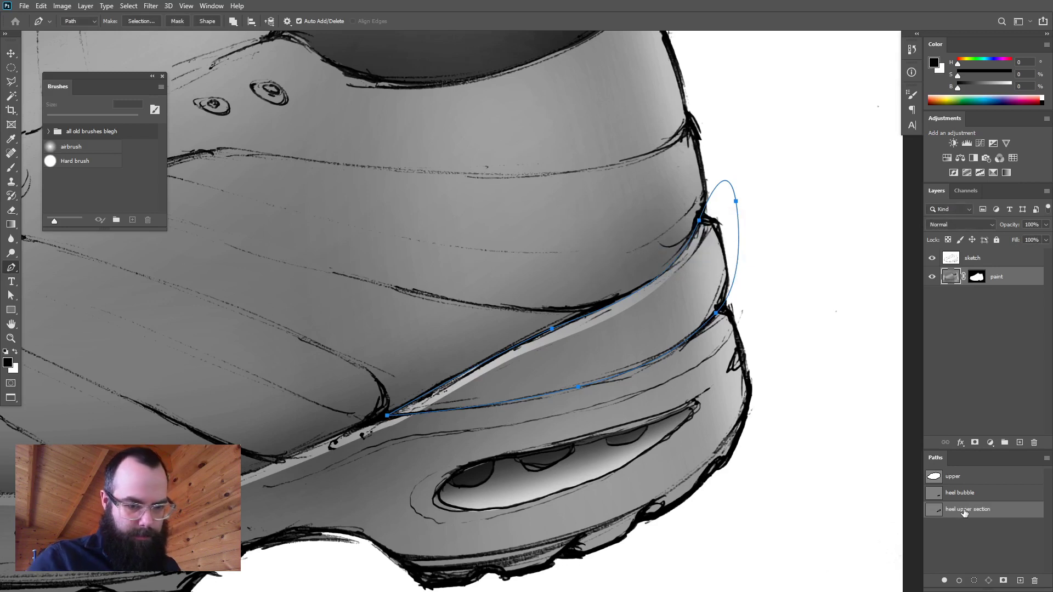
pyautogui.click(974, 580)
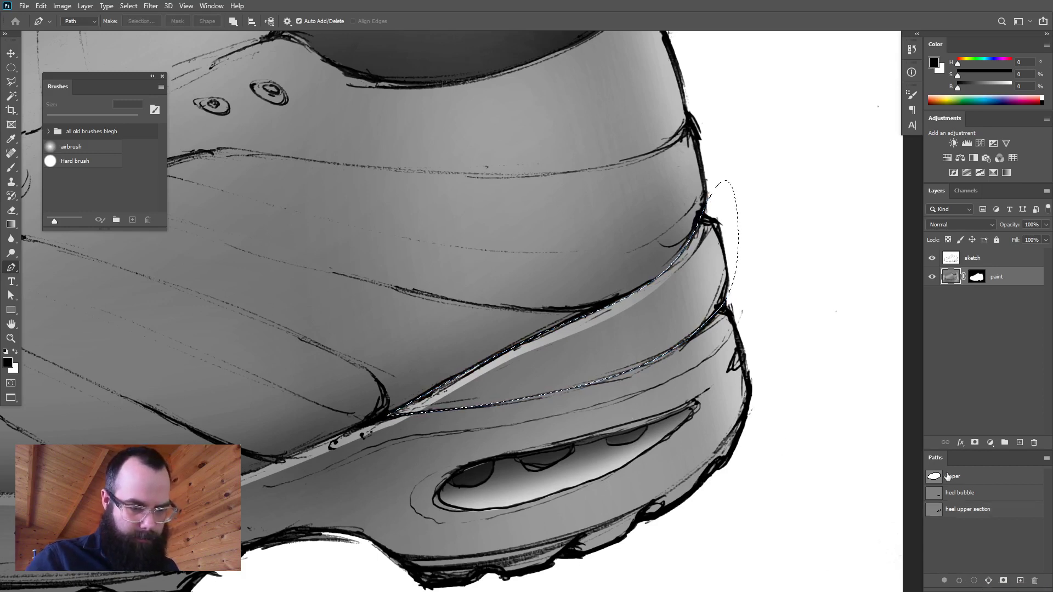
# - Airbrush black shading along the lower edge of the selected heel panel with a 74 px brush at 10% opacity
pyautogui.press('b')
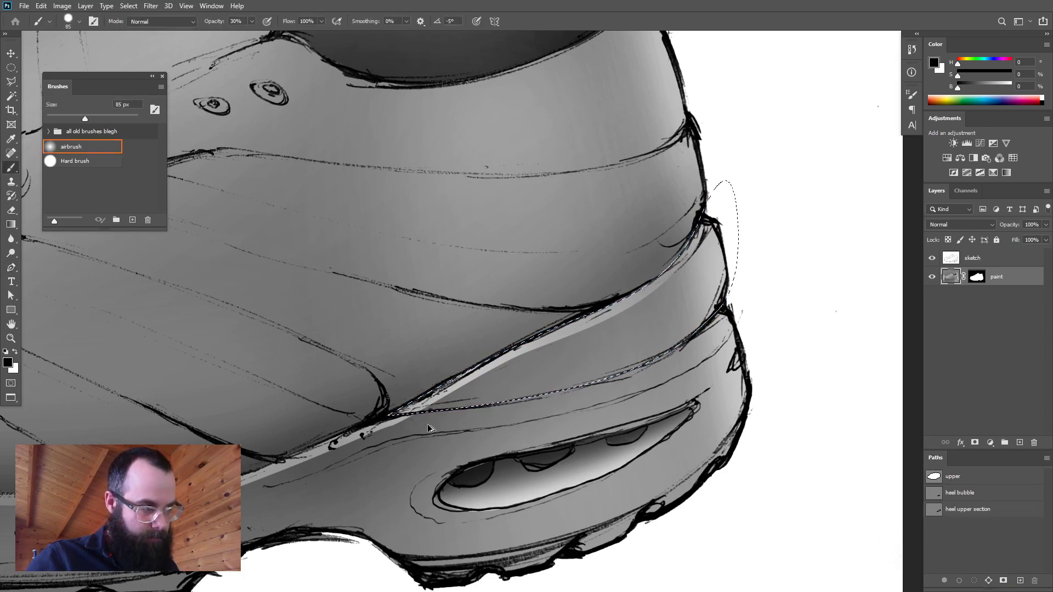
pyautogui.moveTo(443, 268)
pyautogui.mouseDown()
pyautogui.moveTo(495, 113)
pyautogui.moveTo(482, 116)
pyautogui.mouseUp()
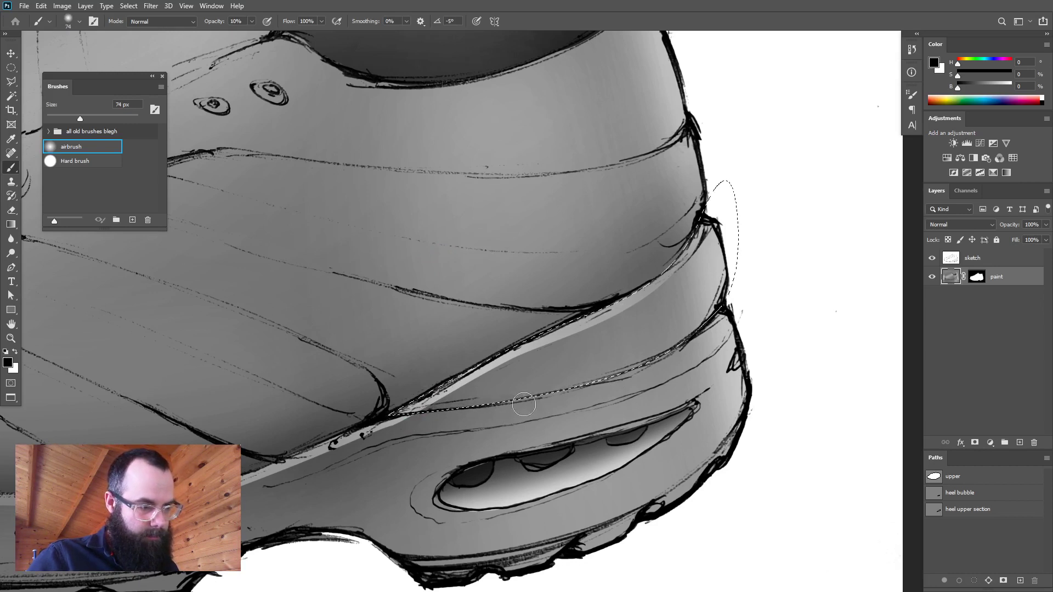
pyautogui.moveTo(614, 377)
pyautogui.mouseDown()
pyautogui.moveTo(689, 341)
pyautogui.moveTo(724, 302)
pyautogui.moveTo(742, 255)
pyautogui.mouseUp()
pyautogui.moveTo(706, 327); pyautogui.dragTo(619, 371)
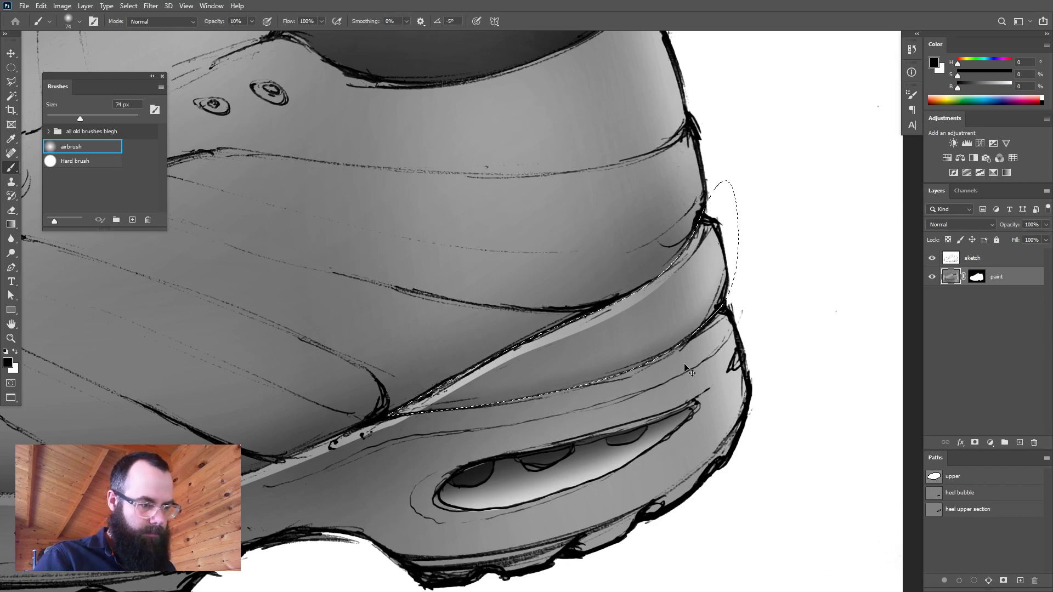
# - Select a thin sliver below the heel panel by offsetting its selection 20 px down and 30 px right and subtracting the heel upper section path
pyautogui.press('m')
pyautogui.hotkey('ctrl', 'shift', 'i')
pyautogui.hotkey('shift', 'Down')
pyautogui.hotkey('shift', 'Down')
pyautogui.hotkey('shift', 'Right')
pyautogui.hotkey('shift', 'Right')
pyautogui.hotkey('shift', 'Right')
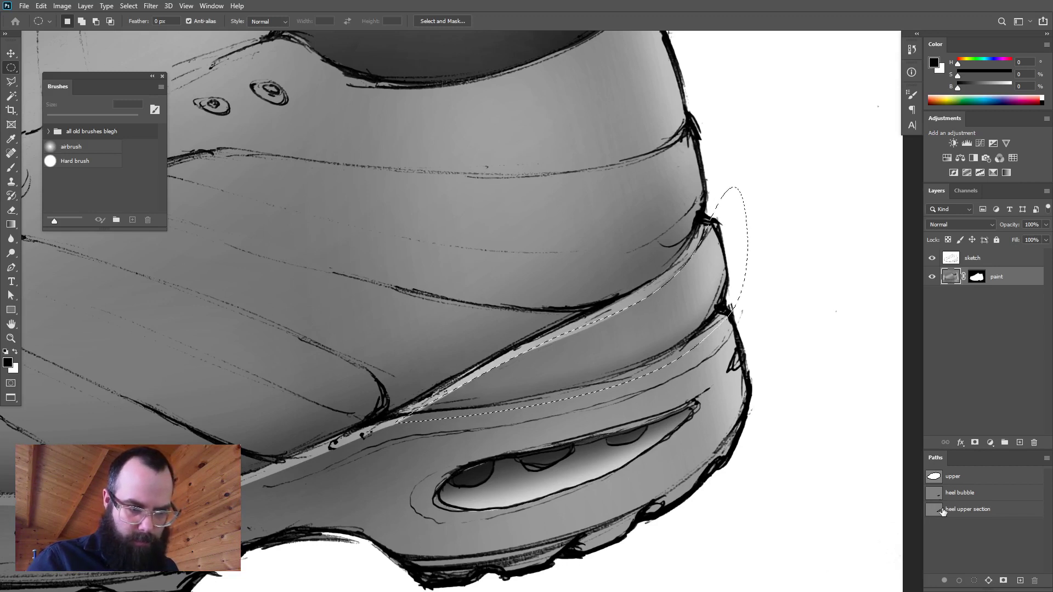
pyautogui.moveTo(751, 424); pyautogui.dragTo(585, 431)
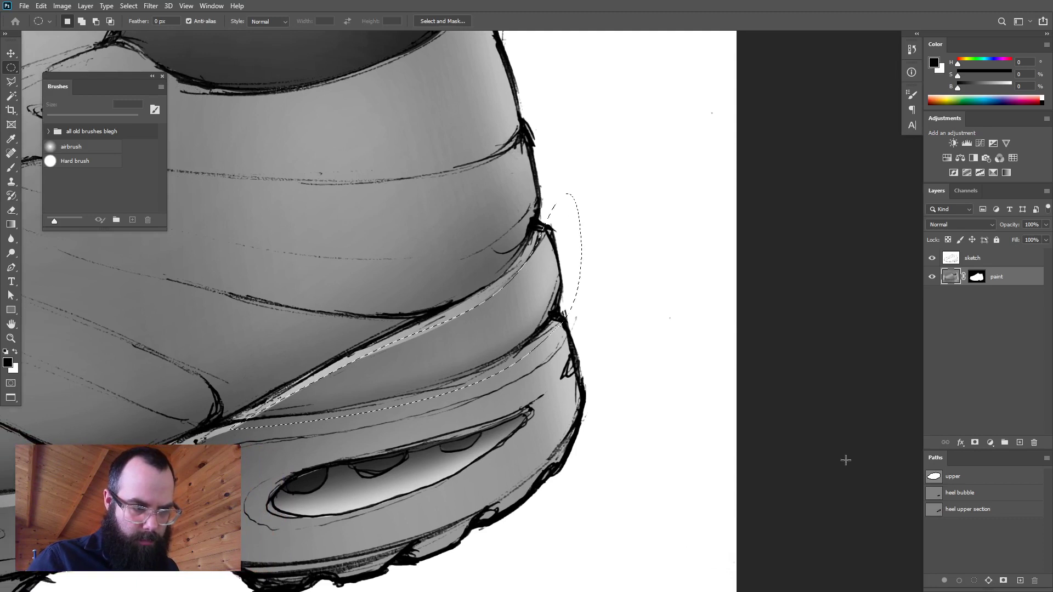
pyautogui.keyDown('ctrl'); pyautogui.keyDown('shift'); pyautogui.click(935, 513); pyautogui.keyUp('shift'); pyautogui.keyUp('ctrl')
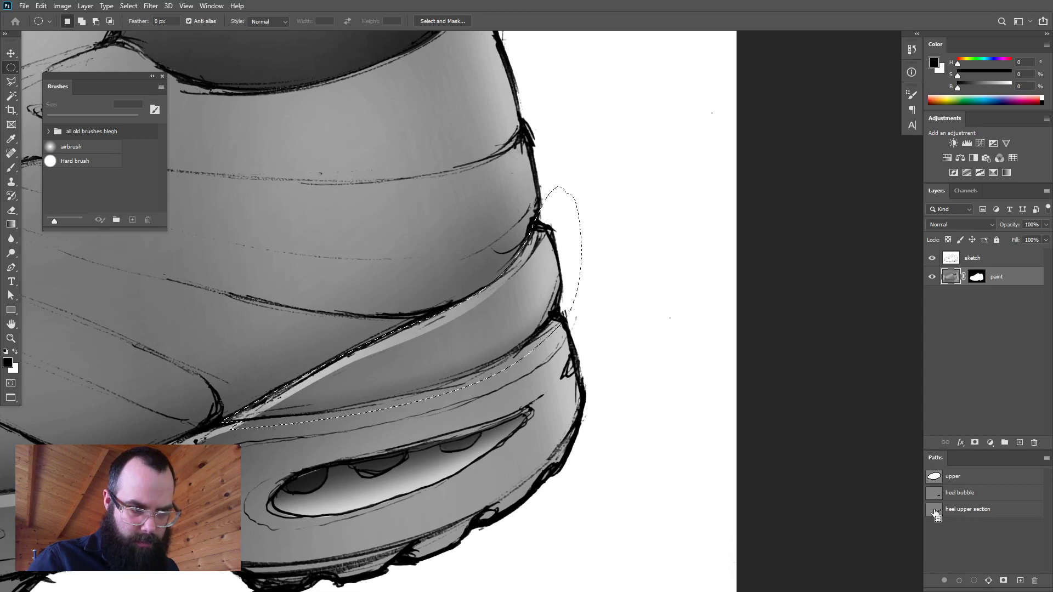
pyautogui.hotkey('ctrl', 'z')
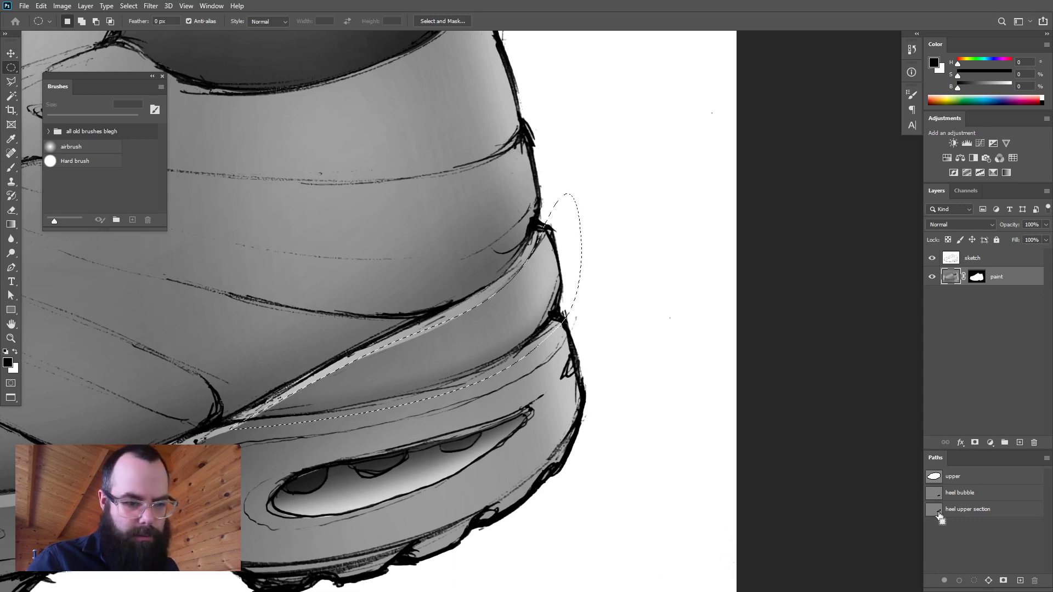
pyautogui.keyDown('ctrl'); pyautogui.keyDown('alt'); pyautogui.click(936, 513); pyautogui.keyUp('alt'); pyautogui.keyUp('ctrl')
pyautogui.moveTo(624, 424); pyautogui.dragTo(684, 423)
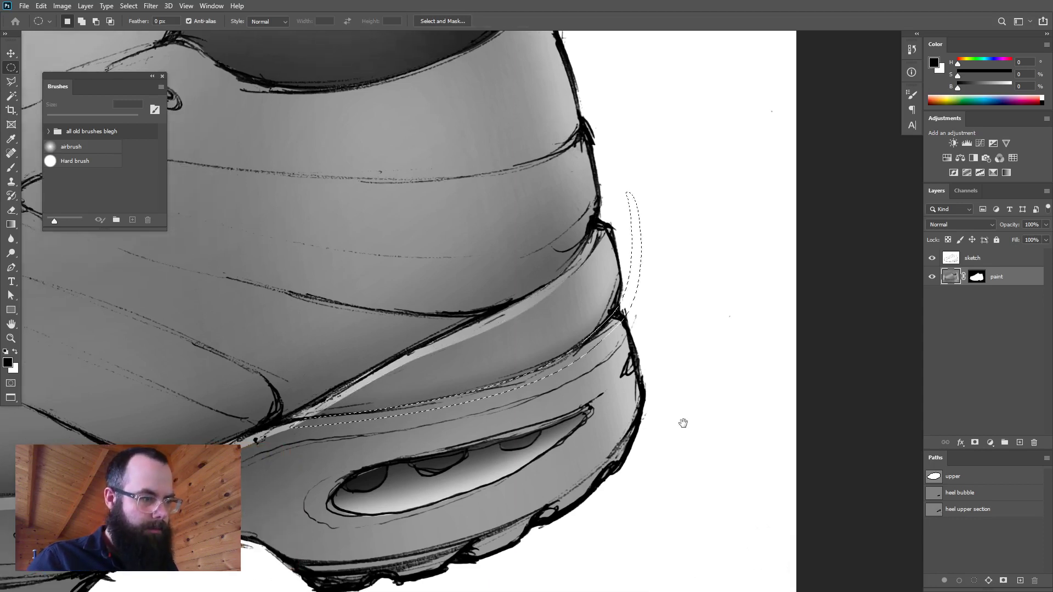
# - Airbrush a white highlight along the sliver below the heel panel with a 165 px brush at 10% opacity
pyautogui.press('b')
pyautogui.moveTo(291, 442); pyautogui.dragTo(308, 441)
pyautogui.press('x')
pyautogui.moveTo(550, 382)
pyautogui.mouseDown()
pyautogui.moveTo(460, 410)
pyautogui.moveTo(602, 341)
pyautogui.moveTo(472, 408)
pyautogui.moveTo(293, 420)
pyautogui.moveTo(597, 352)
pyautogui.moveTo(497, 406)
pyautogui.moveTo(567, 370)
pyautogui.moveTo(480, 389)
pyautogui.moveTo(568, 380)
pyautogui.mouseUp()
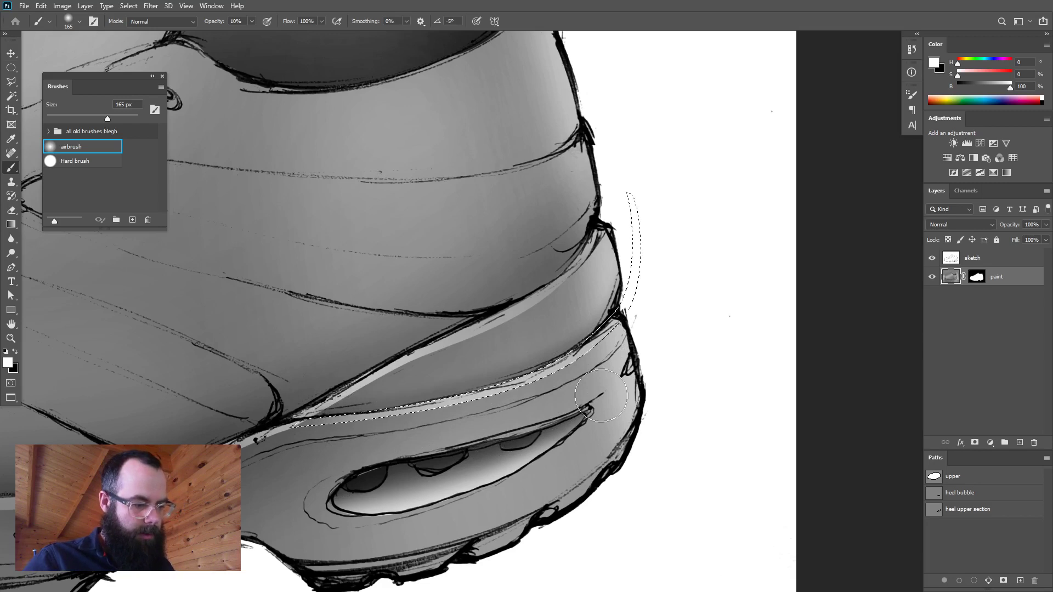
# - Move the sliver selection up onto the heel panel's lower edge, airbrush it black with the 165 px brush, and deselect
pyautogui.press('m')
pyautogui.moveTo(574, 366); pyautogui.dragTo(566, 352)
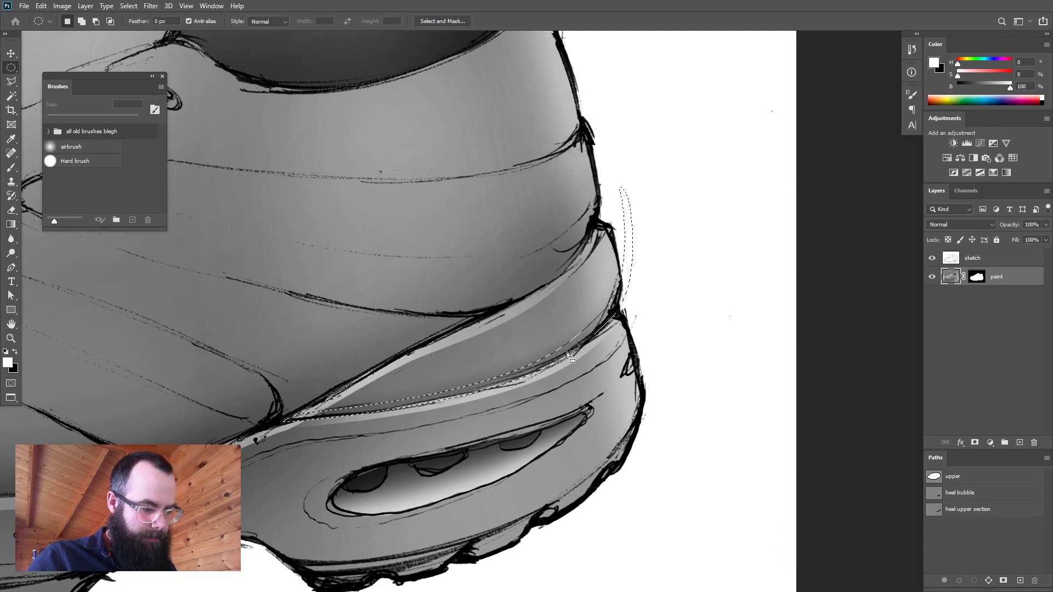
pyautogui.press('b')
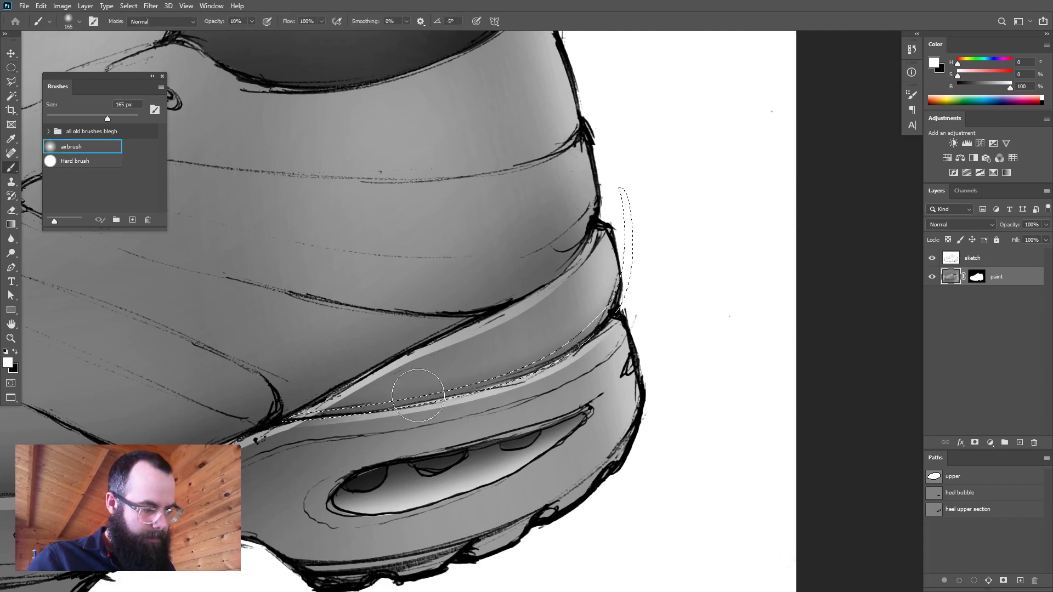
pyautogui.press('x')
pyautogui.moveTo(393, 417)
pyautogui.mouseDown()
pyautogui.moveTo(496, 388)
pyautogui.moveTo(568, 355)
pyautogui.moveTo(559, 347)
pyautogui.mouseUp()
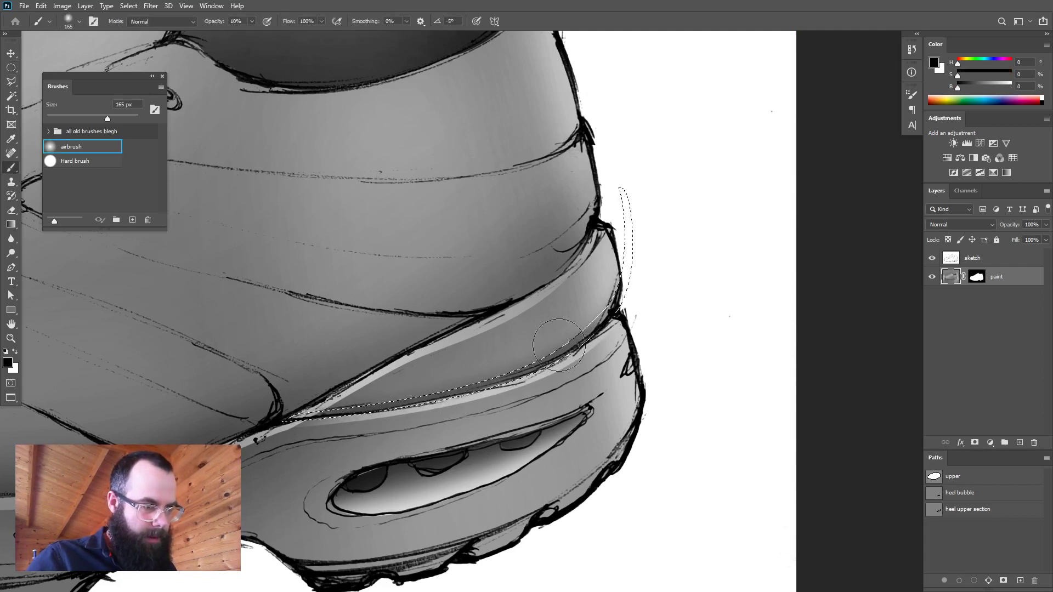
pyautogui.hotkey('ctrl', 'd')
# - Select a thin strip under the upper's lower edge by offsetting the upper path's selection 10 px down and subtracting the original path
pyautogui.moveTo(546, 394)
pyautogui.mouseDown()
pyautogui.moveTo(512, 399)
pyautogui.moveTo(540, 401)
pyautogui.mouseUp()
pyautogui.moveTo(488, 466); pyautogui.dragTo(611, 368)
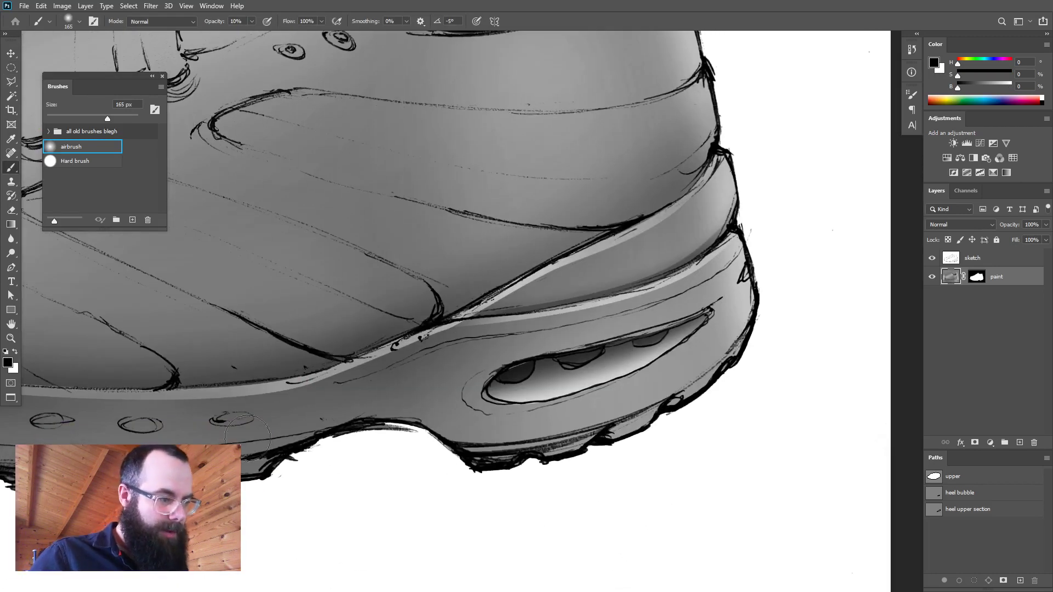
pyautogui.moveTo(278, 420); pyautogui.dragTo(528, 453)
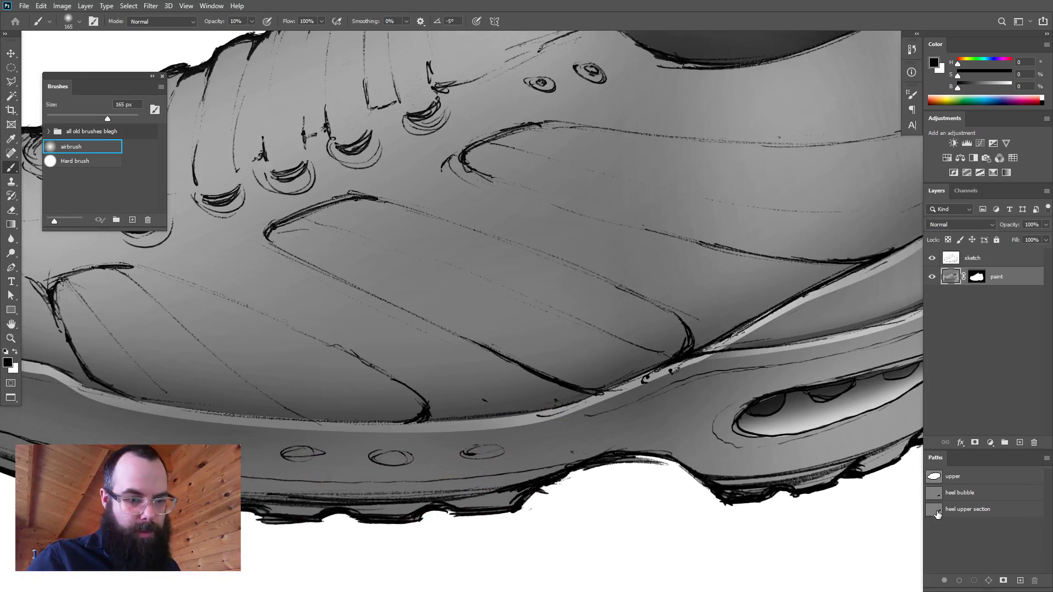
pyautogui.keyDown('ctrl'); pyautogui.click(935, 477); pyautogui.keyUp('ctrl')
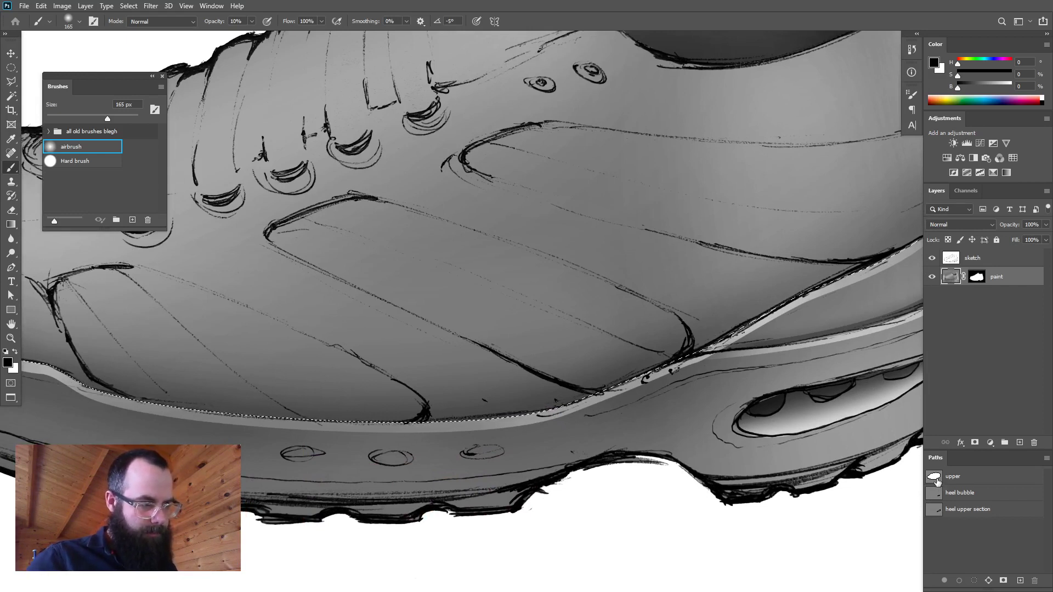
pyautogui.press('m')
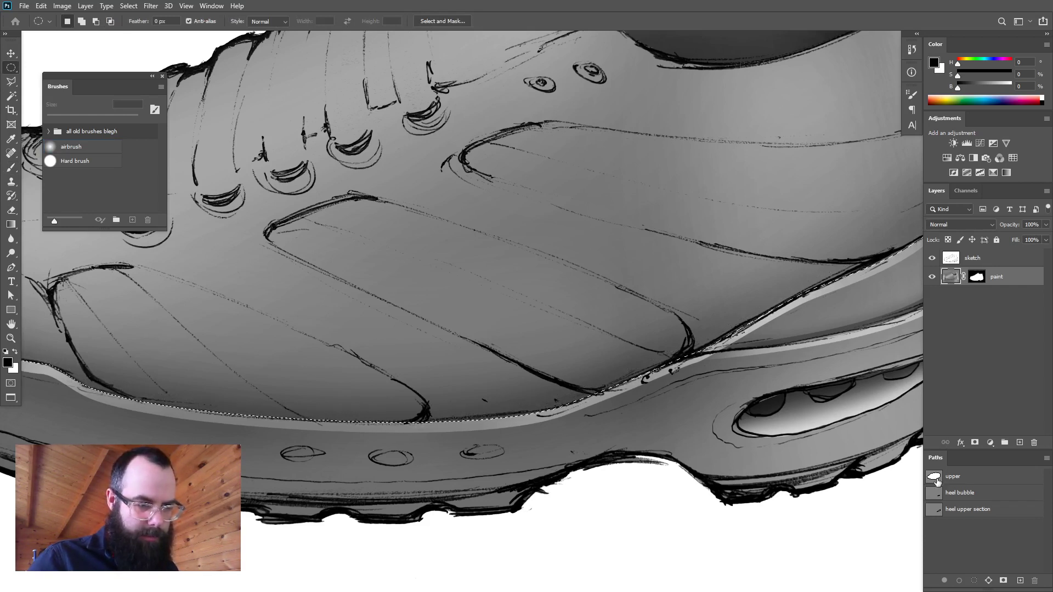
pyautogui.press('Down')
pyautogui.press('Down')
pyautogui.press('Down')
pyautogui.press('Down')
pyautogui.press('Down')
pyautogui.press('Down')
pyautogui.press('Down')
pyautogui.press('Down')
pyautogui.press('Down')
pyautogui.press('Down')
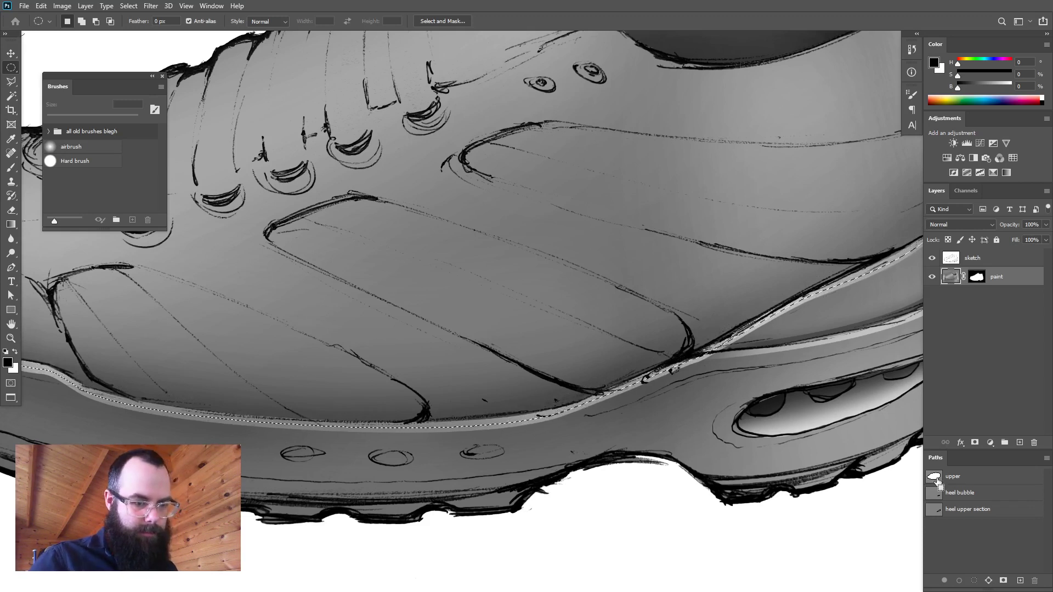
pyautogui.moveTo(828, 449); pyautogui.dragTo(486, 452)
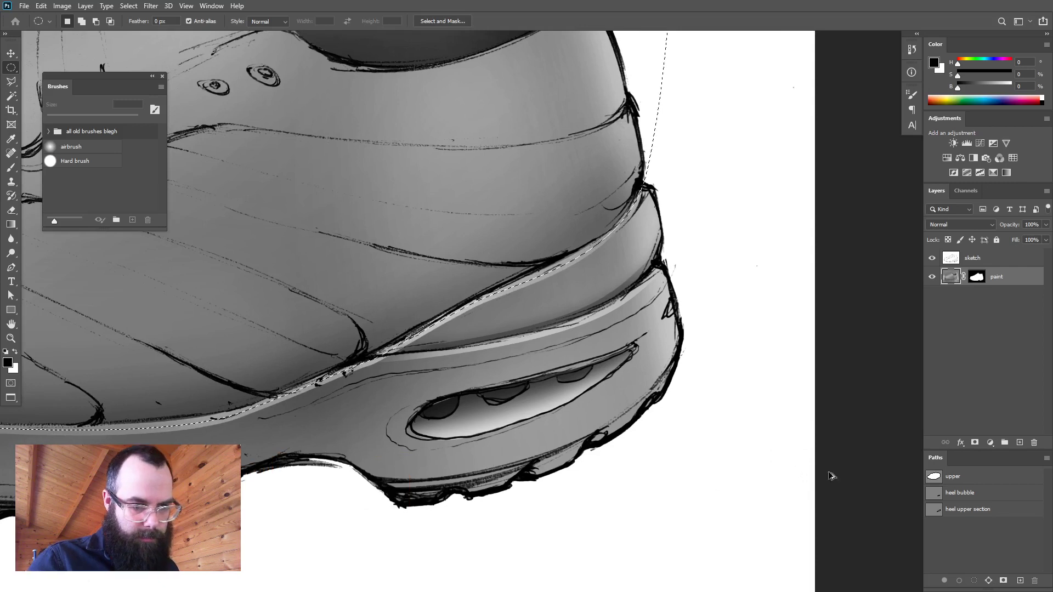
pyautogui.keyDown('ctrl'); pyautogui.keyDown('alt'); pyautogui.click(935, 479); pyautogui.keyUp('alt'); pyautogui.keyUp('ctrl')
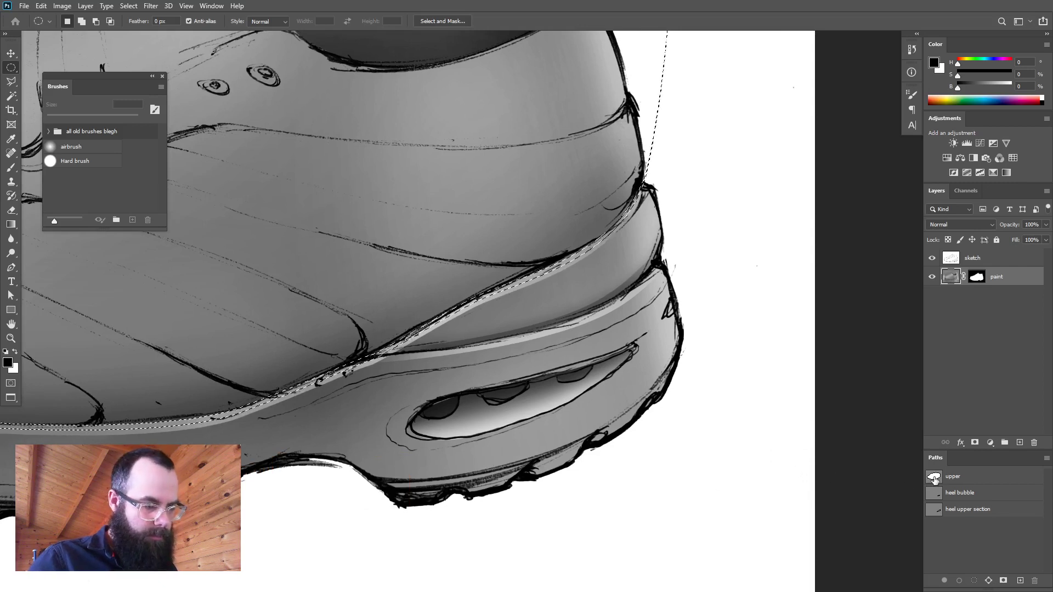
# - Nudge the strip selection up onto the upper's lower edge and airbrush it black with a 903 px brush at 10% opacity
pyautogui.press('Up')
pyautogui.press('Up')
pyautogui.press('Up')
pyautogui.press('Up')
pyautogui.press('Up')
pyautogui.press('Up')
pyautogui.press('Up')
pyautogui.press('Up')
pyautogui.press('Up')
pyautogui.press('Up')
pyautogui.press('Up')
pyautogui.press('Up')
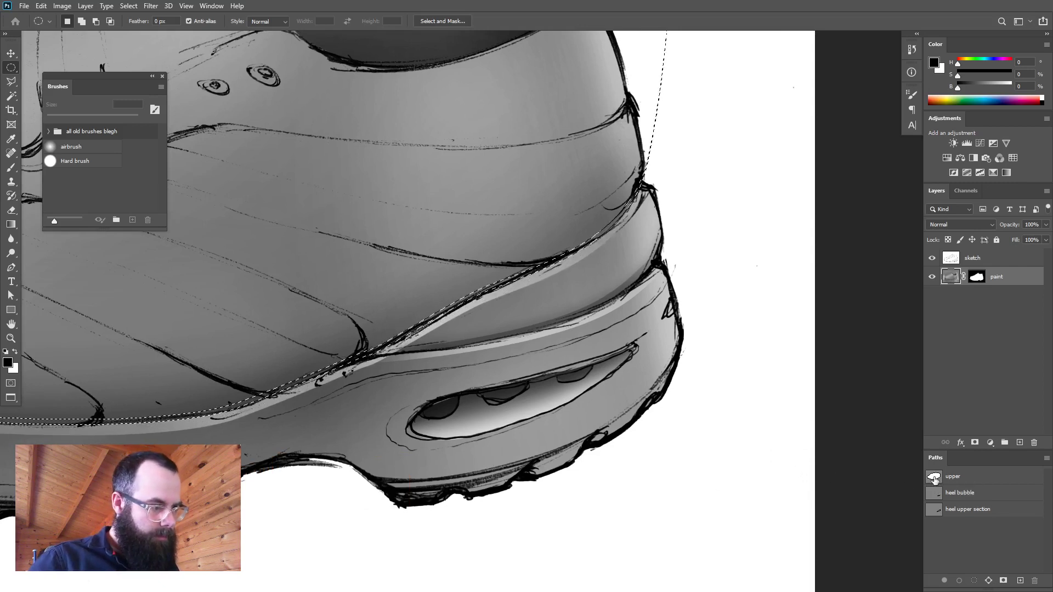
pyautogui.moveTo(452, 470); pyautogui.dragTo(680, 461)
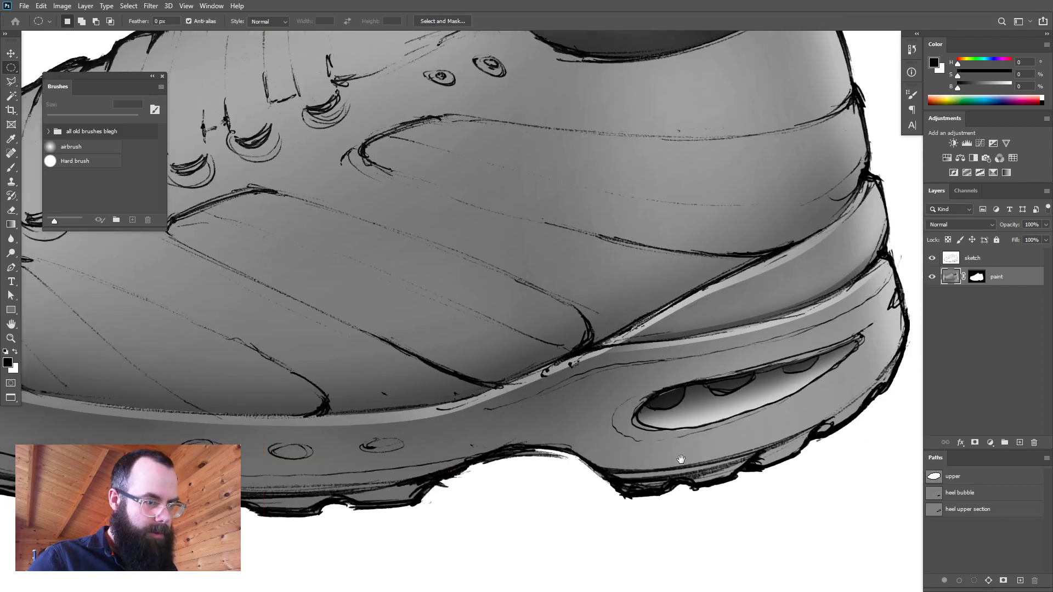
pyautogui.scroll(-1, 635, 442)
pyautogui.moveTo(578, 449); pyautogui.dragTo(649, 452)
pyautogui.press('b')
pyautogui.moveTo(377, 439); pyautogui.dragTo(492, 436)
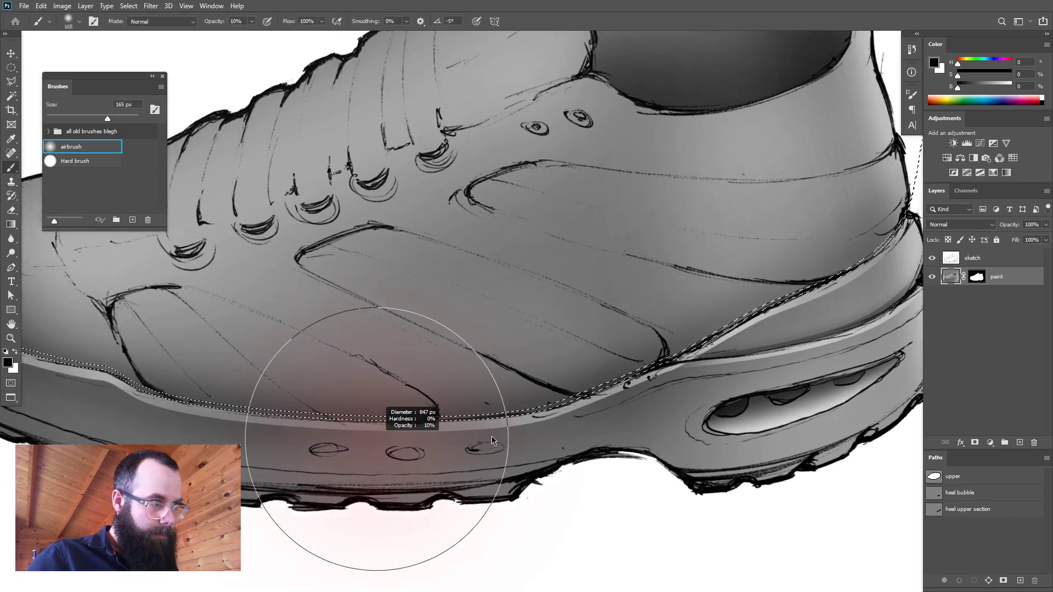
pyautogui.scroll(-2, 491, 436)
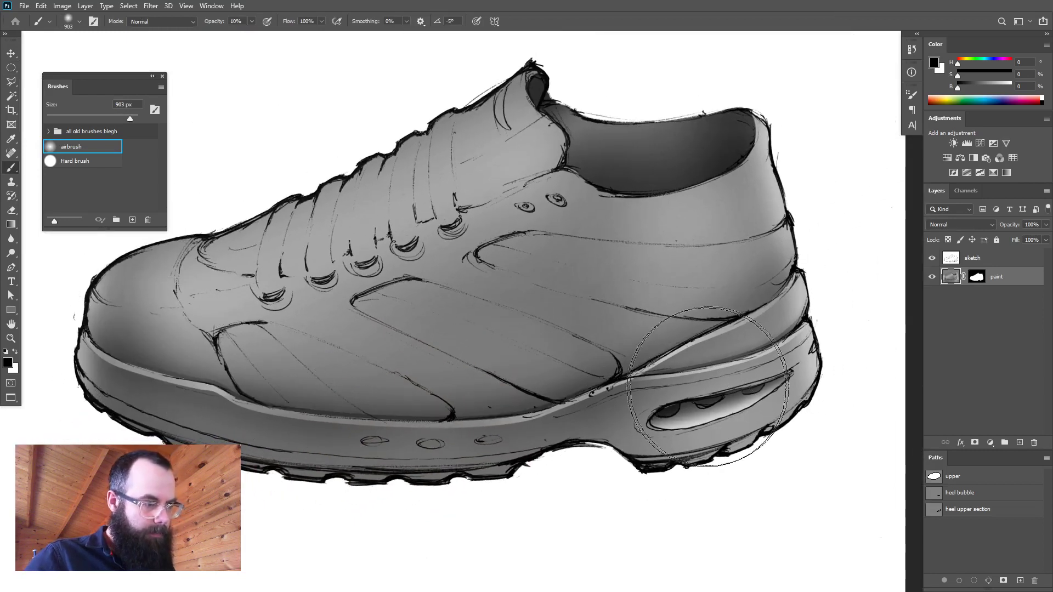
# - Start a quick mask over the front of the lace area using the hard brush at 203 px and 100% opacity
pyautogui.moveTo(630, 359); pyautogui.dragTo(747, 365)
pyautogui.moveTo(605, 429)
pyautogui.mouseDown()
pyautogui.moveTo(681, 437)
pyautogui.moveTo(550, 472)
pyautogui.moveTo(621, 474)
pyautogui.moveTo(580, 437)
pyautogui.moveTo(587, 482)
pyautogui.mouseUp()
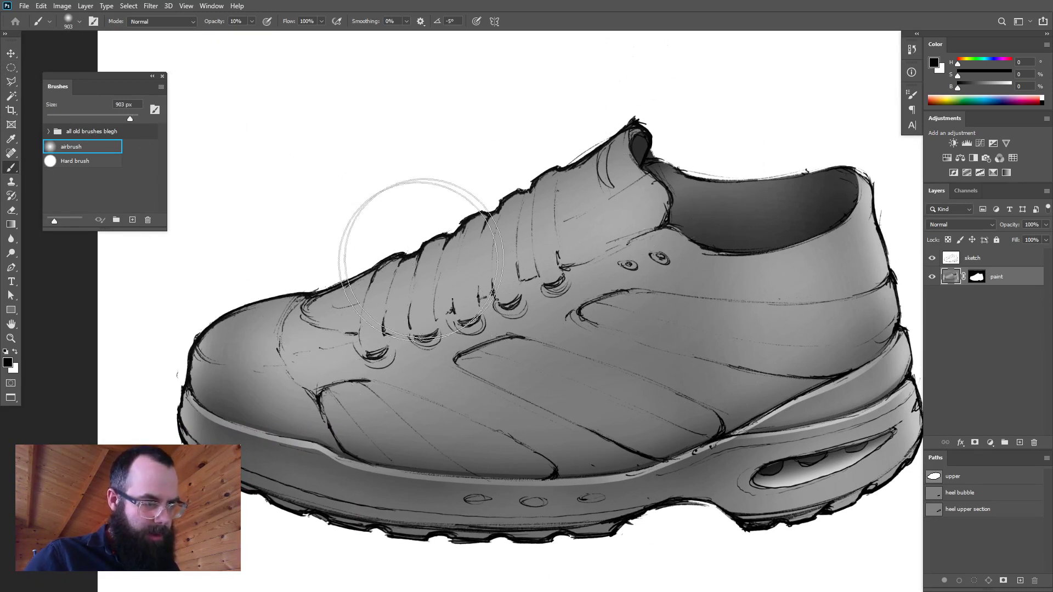
pyautogui.moveTo(488, 285); pyautogui.dragTo(508, 281)
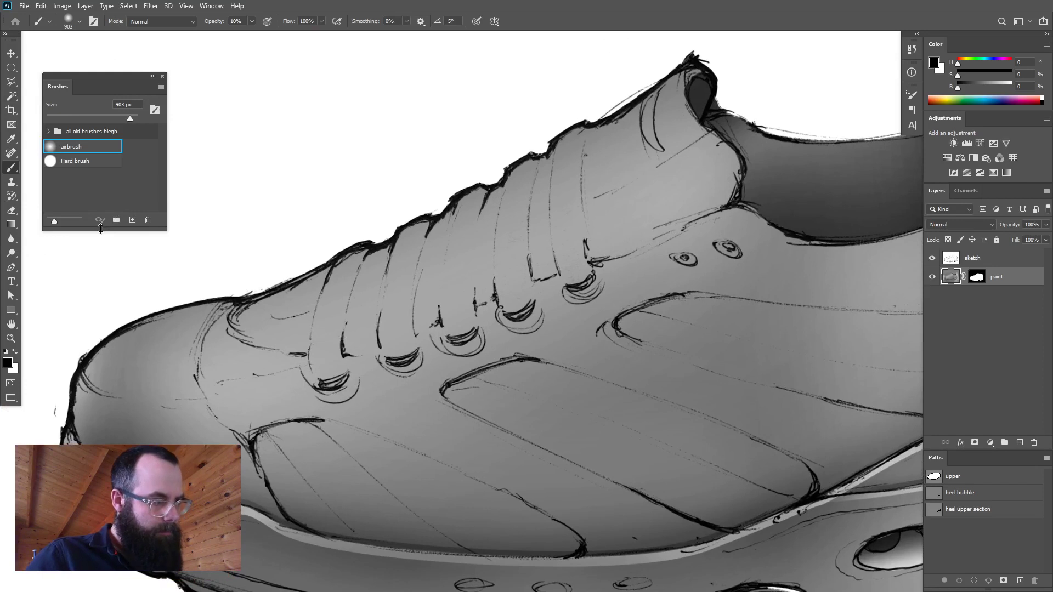
pyautogui.press('q')
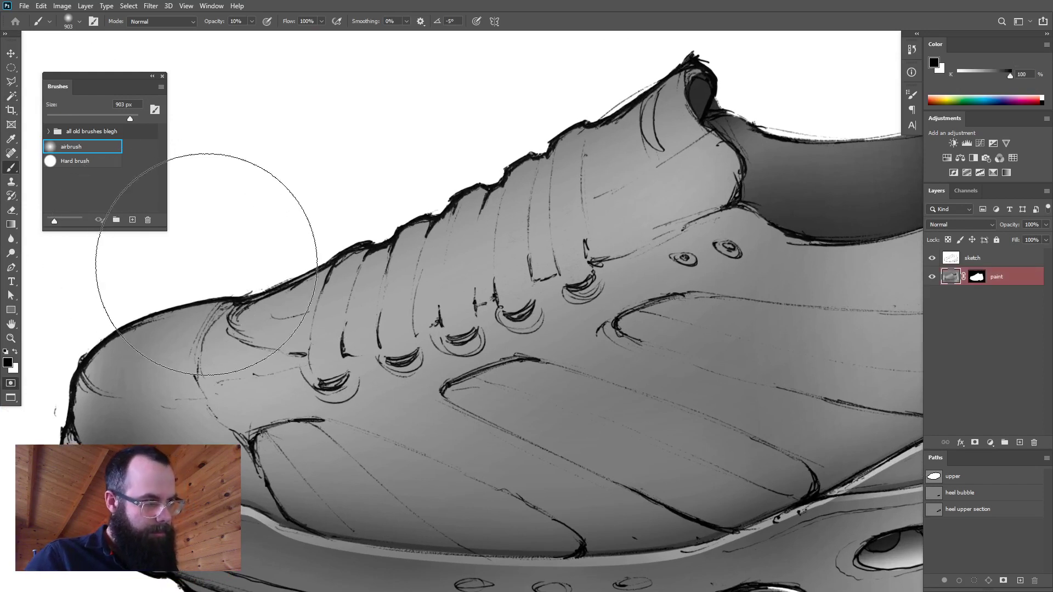
pyautogui.click(75, 160)
pyautogui.moveTo(319, 219); pyautogui.dragTo(239, 231)
pyautogui.press('0')
pyautogui.moveTo(300, 275)
pyautogui.mouseDown()
pyautogui.moveTo(254, 279)
pyautogui.moveTo(259, 316)
pyautogui.moveTo(266, 311)
pyautogui.mouseUp()
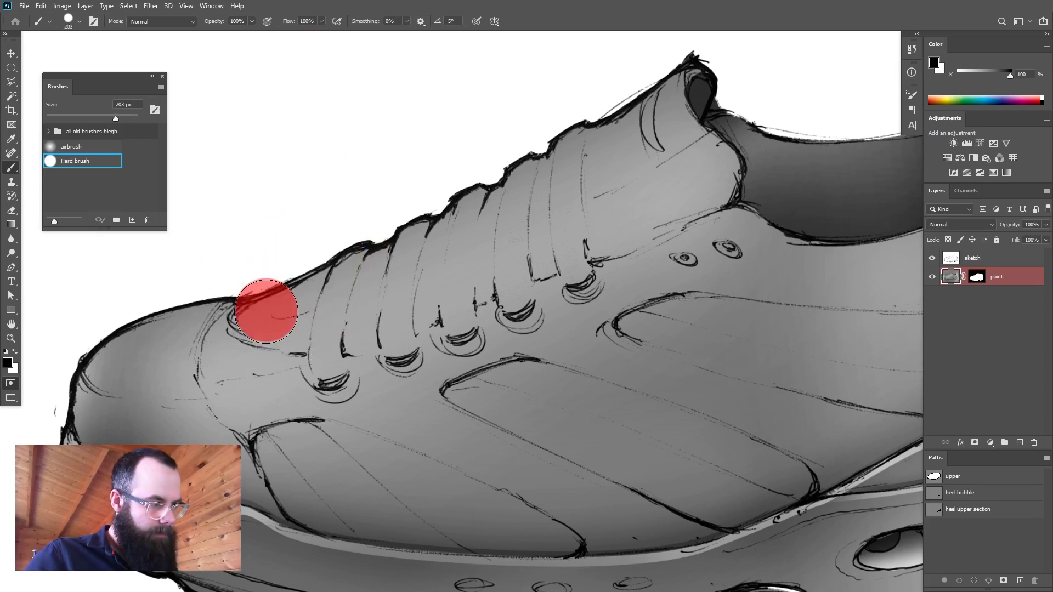
pyautogui.moveTo(266, 311); pyautogui.dragTo(307, 324)
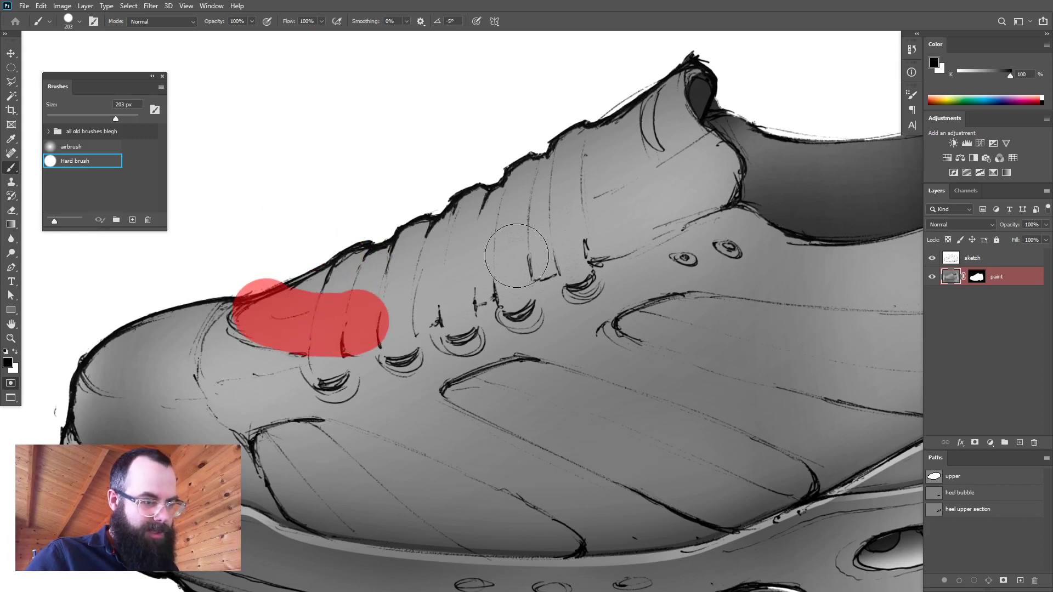
# - Extend the quick mask over the laces and tongue up to the tongue's top, filling the upper side with a 377 px hard brush
pyautogui.keyDown('shift'); pyautogui.click(504, 265); pyautogui.keyUp('shift')
pyautogui.moveTo(505, 265)
pyautogui.mouseDown()
pyautogui.moveTo(684, 197)
pyautogui.moveTo(713, 170)
pyautogui.moveTo(713, 159)
pyautogui.moveTo(699, 161)
pyautogui.moveTo(647, 121)
pyautogui.moveTo(655, 69)
pyautogui.moveTo(633, 124)
pyautogui.moveTo(679, 88)
pyautogui.mouseUp()
pyautogui.keyDown('alt'); pyautogui.rightClick(543, 180); pyautogui.keyUp('alt')
pyautogui.moveTo(594, 150)
pyautogui.mouseDown()
pyautogui.moveTo(595, 176)
pyautogui.moveTo(551, 211)
pyautogui.moveTo(418, 276)
pyautogui.moveTo(336, 307)
pyautogui.moveTo(302, 307)
pyautogui.mouseUp()
# - Refine the quick mask's front tip with the hard brush at 74 px and erase the frontmost lace from the mask
pyautogui.keyDown('alt'); pyautogui.rightClick(278, 355); pyautogui.keyUp('alt')
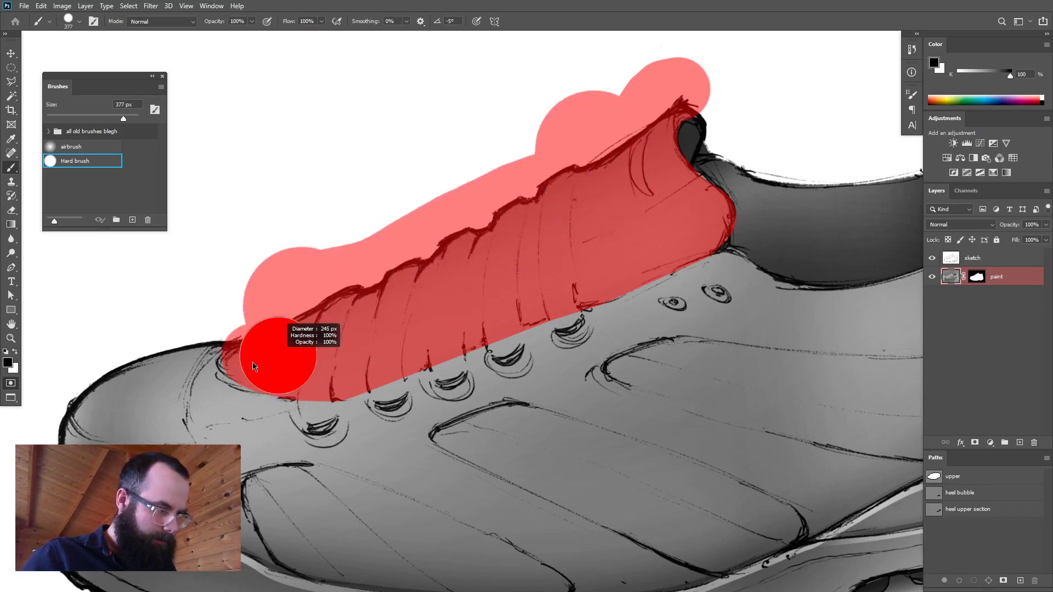
pyautogui.moveTo(234, 371); pyautogui.dragTo(229, 366)
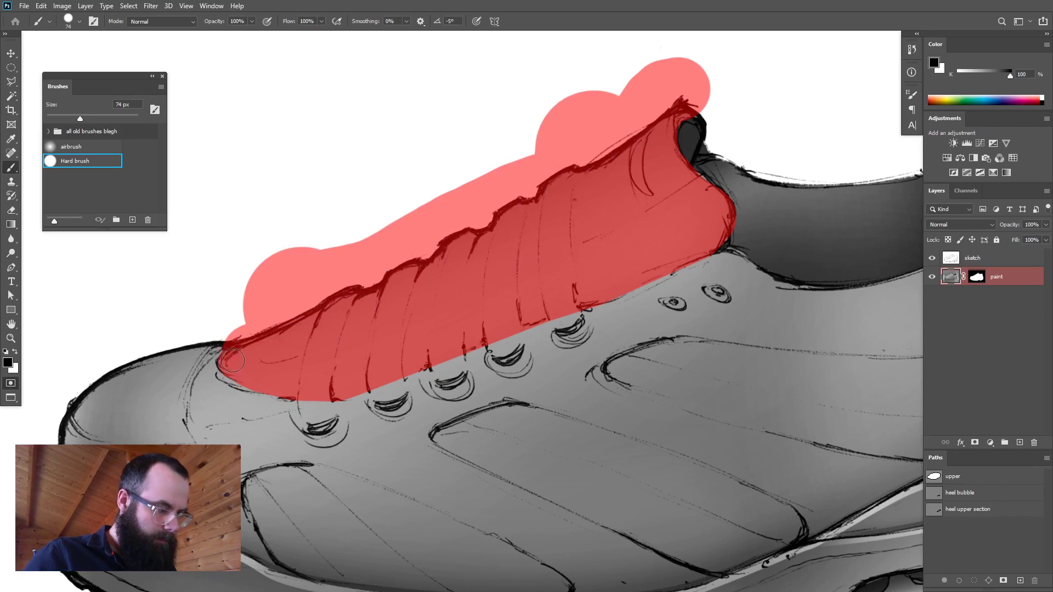
pyautogui.press('x')
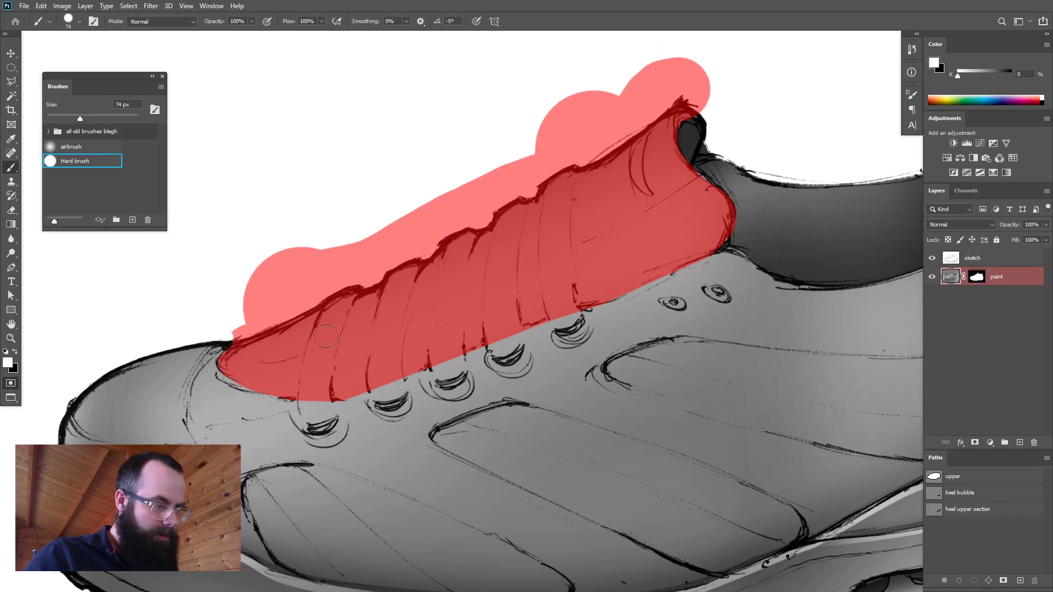
pyautogui.moveTo(312, 405); pyautogui.dragTo(333, 405)
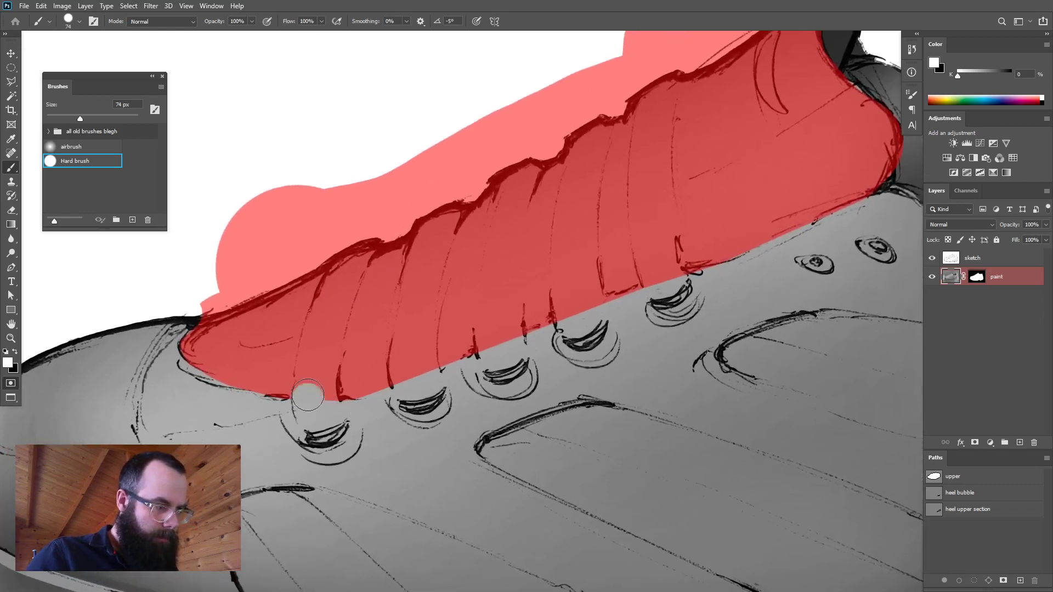
pyautogui.moveTo(312, 360); pyautogui.dragTo(320, 346)
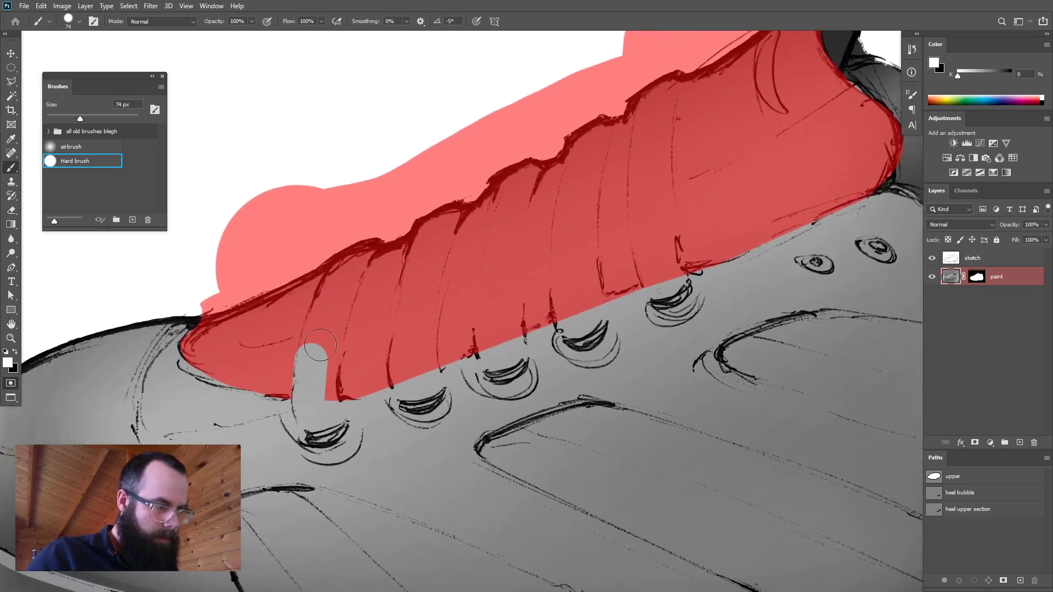
pyautogui.moveTo(331, 297); pyautogui.dragTo(361, 243)
pyautogui.moveTo(335, 306); pyautogui.dragTo(321, 396)
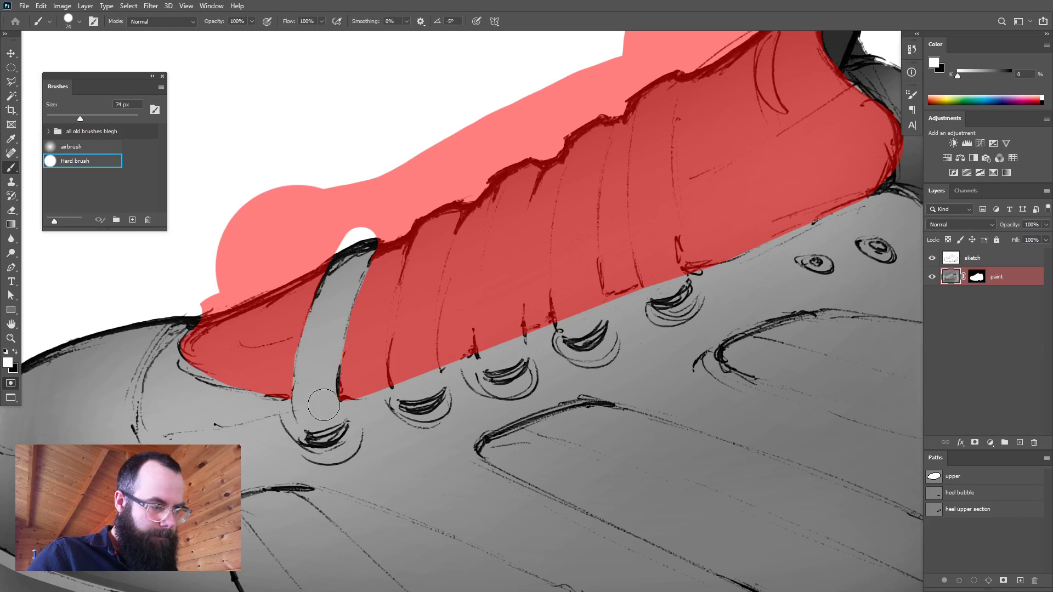
# - Erase the second and third laces from the quick mask, reducing the hard brush to 57 px for the third
pyautogui.moveTo(433, 218)
pyautogui.mouseDown()
pyautogui.moveTo(406, 378)
pyautogui.moveTo(421, 367)
pyautogui.mouseUp()
pyautogui.moveTo(419, 328); pyautogui.dragTo(424, 296)
pyautogui.moveTo(436, 250); pyautogui.dragTo(458, 193)
pyautogui.press(']')
pyautogui.press(']')
pyautogui.press(']')
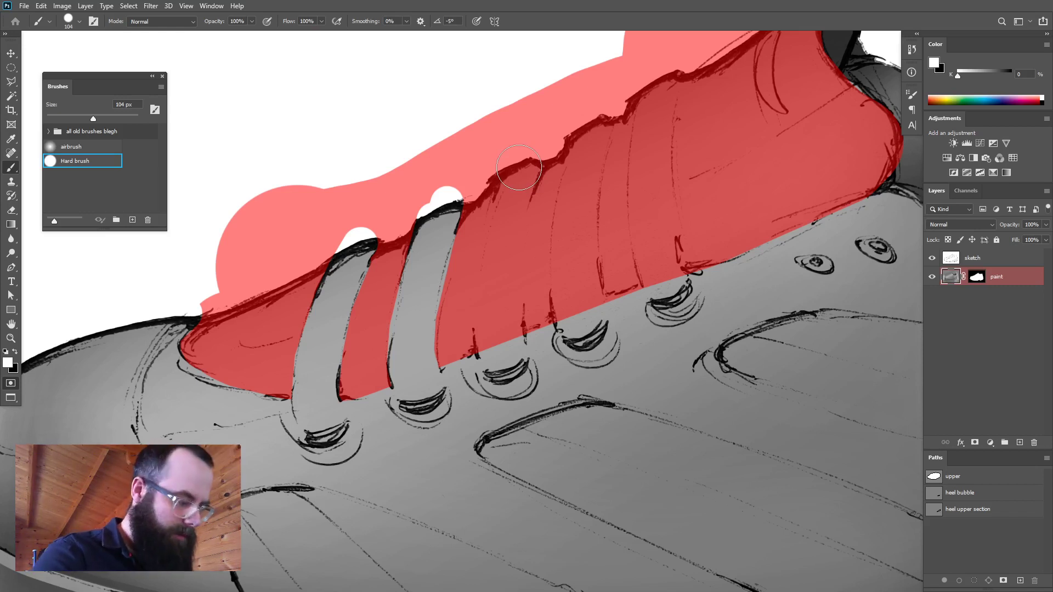
pyautogui.moveTo(536, 261)
pyautogui.mouseDown()
pyautogui.moveTo(538, 275)
pyautogui.moveTo(524, 279)
pyautogui.mouseUp()
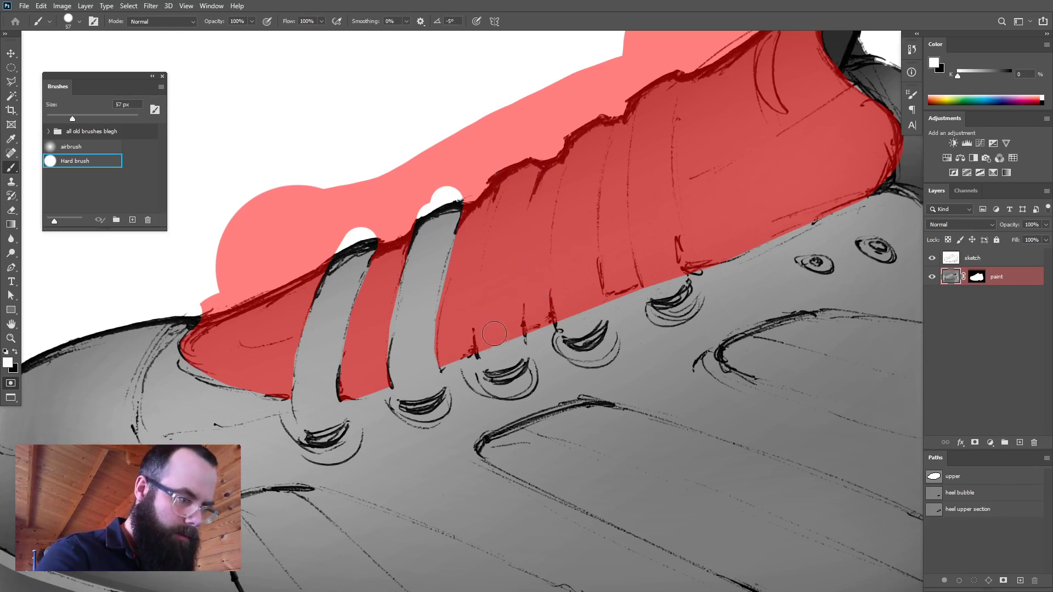
pyautogui.moveTo(489, 341); pyautogui.dragTo(493, 264)
pyautogui.moveTo(509, 188)
pyautogui.mouseDown()
pyautogui.moveTo(486, 313)
pyautogui.moveTo(498, 362)
pyautogui.moveTo(499, 292)
pyautogui.moveTo(510, 347)
pyautogui.moveTo(511, 255)
pyautogui.moveTo(532, 164)
pyautogui.mouseUp()
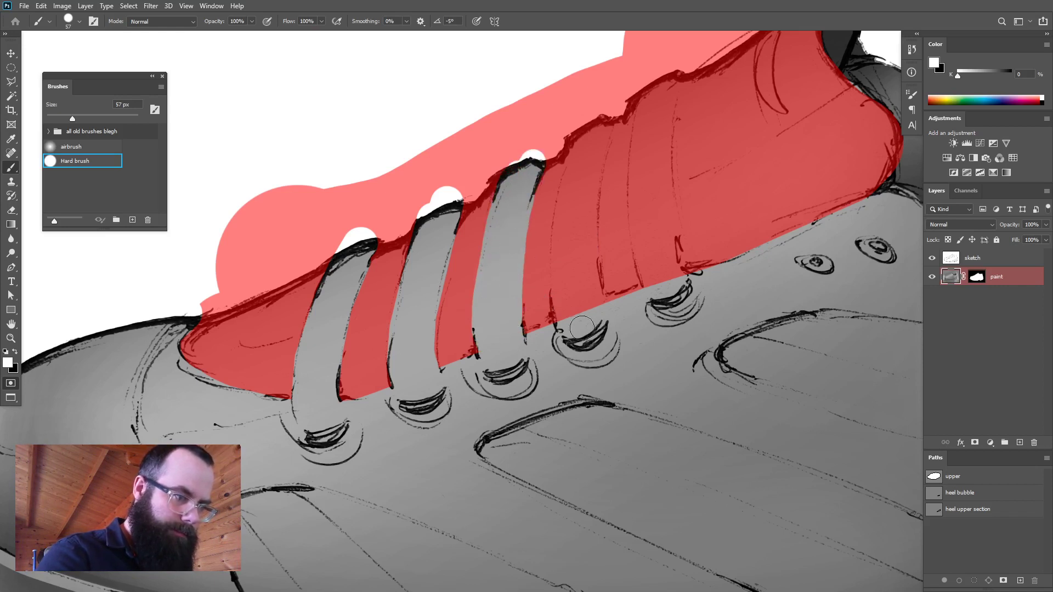
# - Erase the fourth and fifth laces from the quick mask with the 57 px hard brush
pyautogui.moveTo(573, 332)
pyautogui.mouseDown()
pyautogui.moveTo(565, 224)
pyautogui.moveTo(583, 147)
pyautogui.moveTo(588, 315)
pyautogui.moveTo(575, 241)
pyautogui.moveTo(601, 112)
pyautogui.mouseUp()
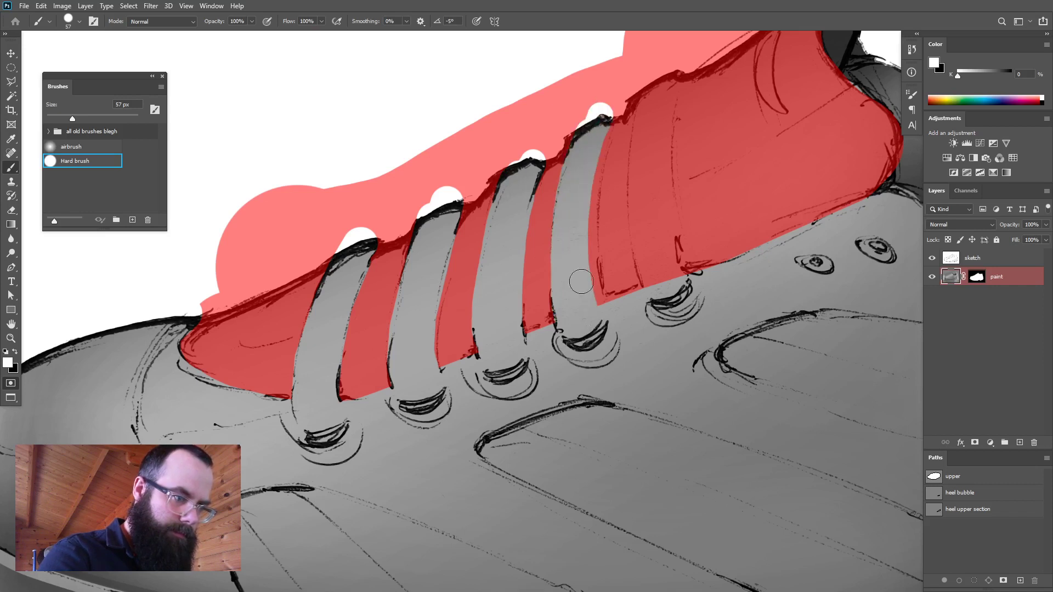
pyautogui.moveTo(593, 318)
pyautogui.mouseDown()
pyautogui.moveTo(576, 252)
pyautogui.moveTo(582, 164)
pyautogui.moveTo(603, 109)
pyautogui.mouseUp()
pyautogui.moveTo(599, 243); pyautogui.dragTo(439, 446)
pyautogui.moveTo(500, 489)
pyautogui.mouseDown()
pyautogui.moveTo(483, 414)
pyautogui.moveTo(491, 305)
pyautogui.mouseUp()
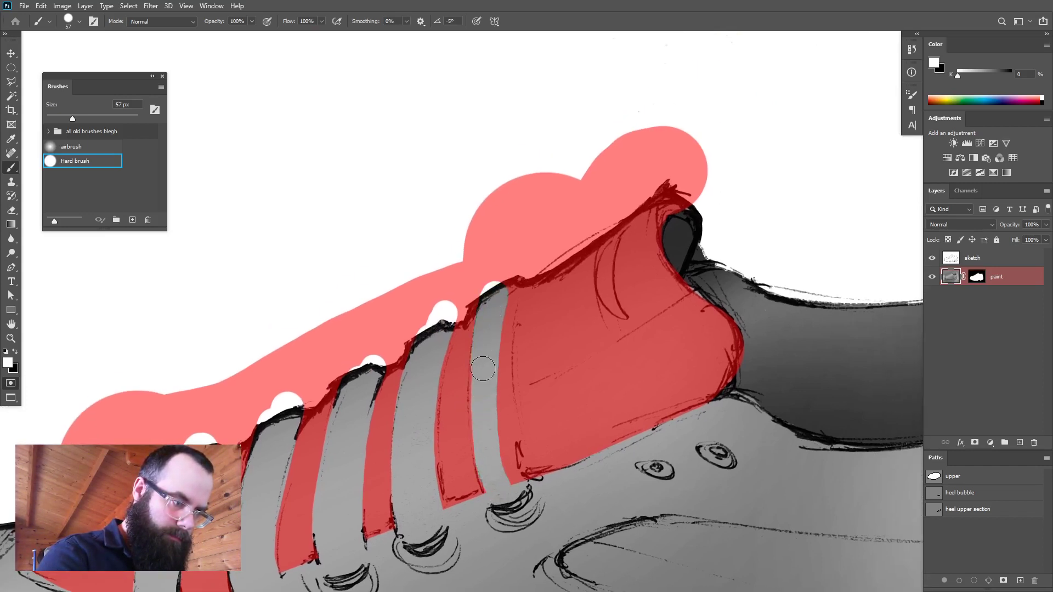
pyautogui.moveTo(504, 492)
pyautogui.mouseDown()
pyautogui.moveTo(502, 433)
pyautogui.moveTo(512, 468)
pyautogui.moveTo(494, 383)
pyautogui.moveTo(523, 251)
pyautogui.mouseUp()
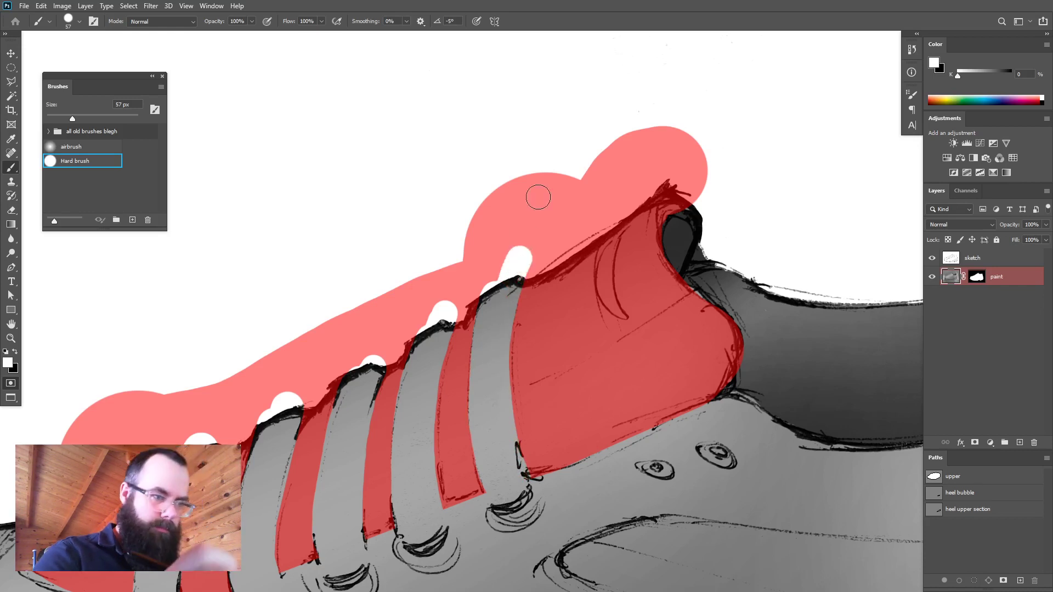
# - Turn the quick mask into a selection and airbrush black along the tongue's lower edge at 10% opacity, using 214 and 147 px brushes
pyautogui.press('q')
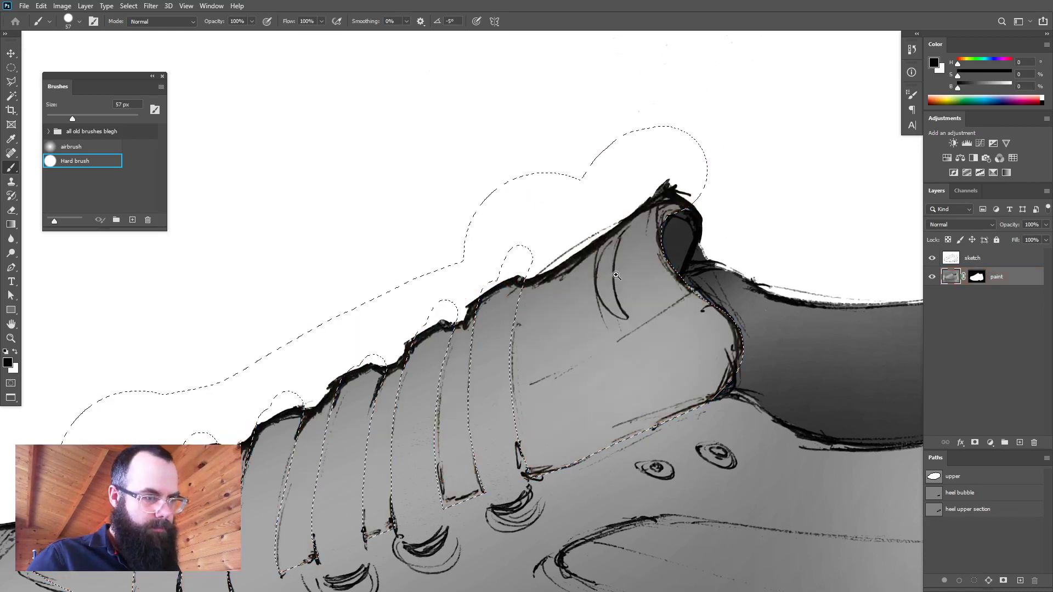
pyautogui.moveTo(615, 276); pyautogui.dragTo(572, 306)
pyautogui.moveTo(547, 348); pyautogui.dragTo(573, 346)
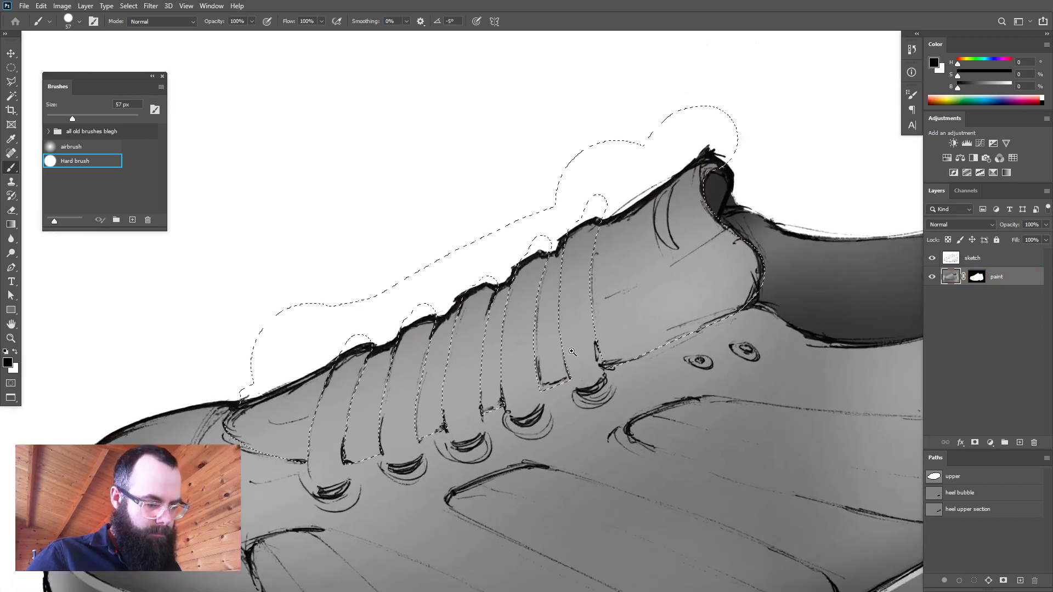
pyautogui.keyDown('alt'); pyautogui.rightClick(254, 466); pyautogui.keyUp('alt')
pyautogui.press(',')
pyautogui.press('1')
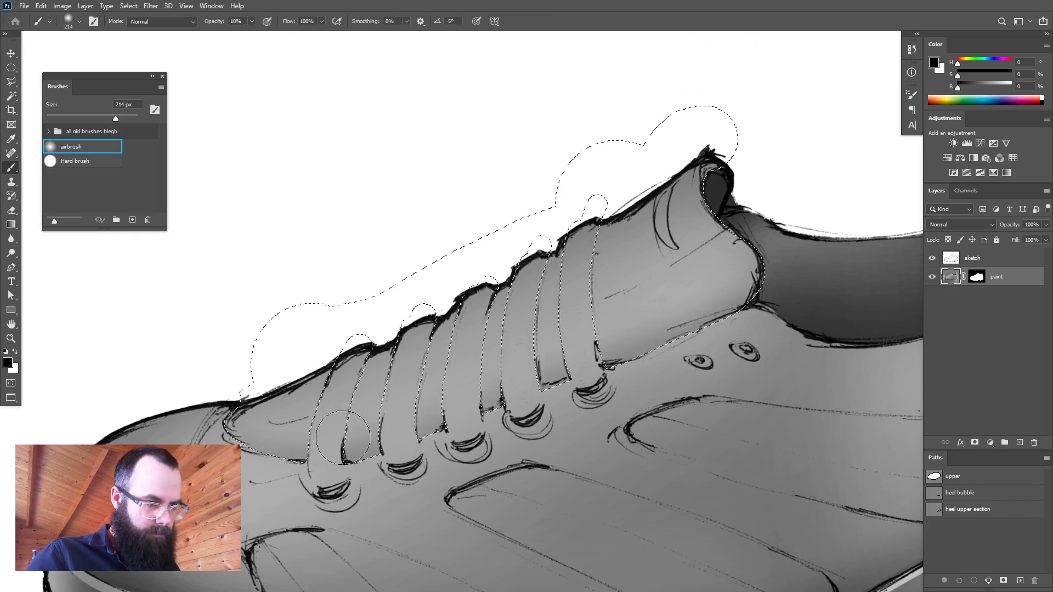
pyautogui.keyDown('alt'); pyautogui.rightClick(302, 485); pyautogui.keyUp('alt')
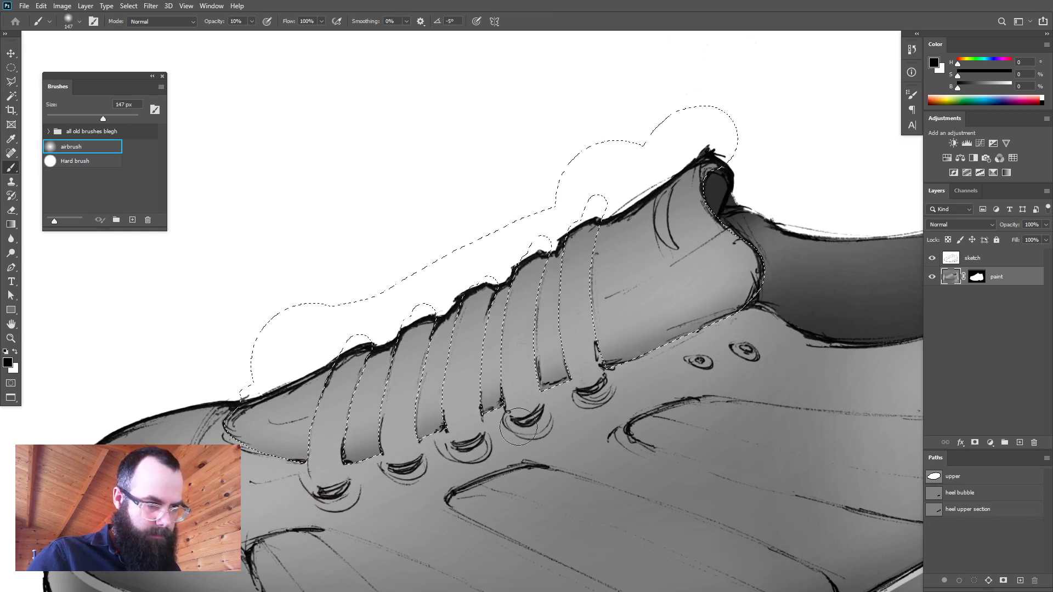
# - Airbrush white highlights on the selected tongue areas with a 211 px brush at 10% opacity, then clear the selection
pyautogui.press('x')
pyautogui.keyDown('alt'); pyautogui.rightClick(272, 426); pyautogui.keyUp('alt')
pyautogui.moveTo(267, 431)
pyautogui.mouseDown()
pyautogui.moveTo(706, 235)
pyautogui.moveTo(580, 303)
pyautogui.moveTo(268, 428)
pyautogui.moveTo(708, 301)
pyautogui.moveTo(659, 327)
pyautogui.mouseUp()
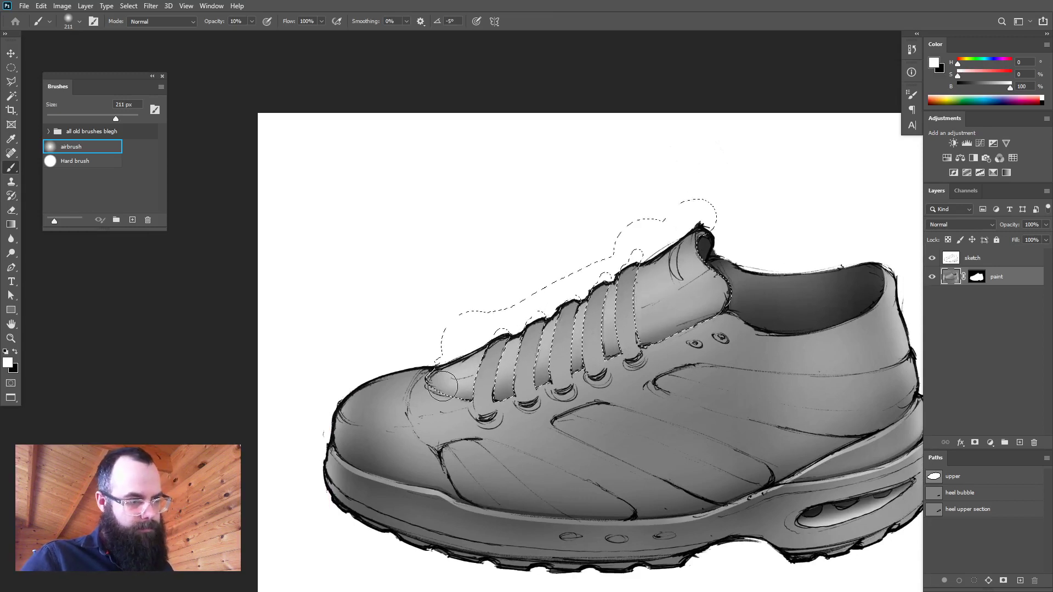
pyautogui.hotkey('ctrl', 'd')
pyautogui.moveTo(715, 363)
pyautogui.mouseDown()
pyautogui.moveTo(695, 366)
pyautogui.moveTo(713, 364)
pyautogui.mouseUp()
pyautogui.hotkey('ctrl', 'z')
pyautogui.hotkey('ctrl', 'z')
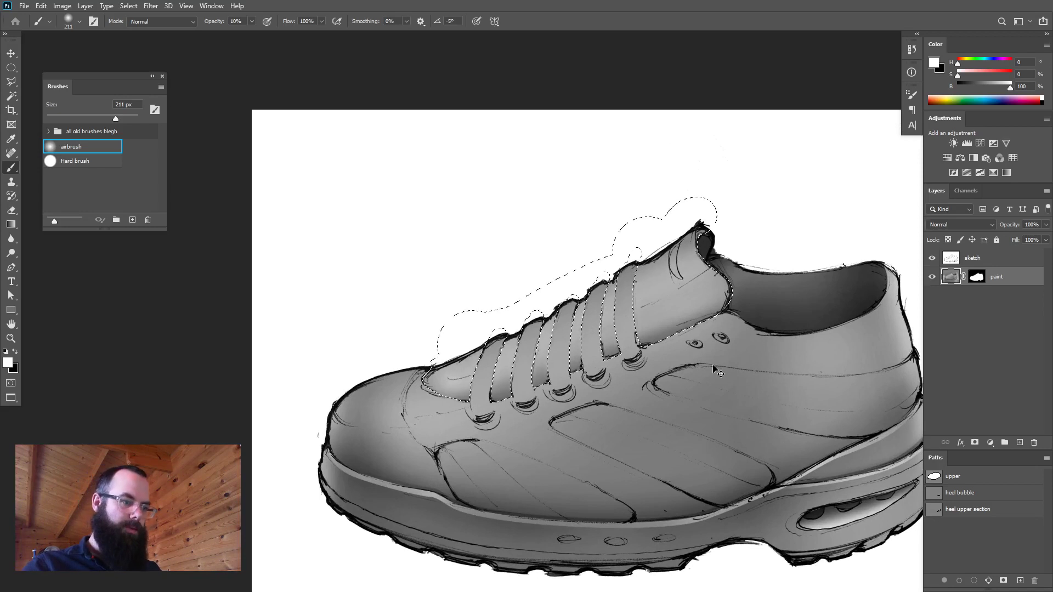
pyautogui.moveTo(646, 352); pyautogui.dragTo(503, 316)
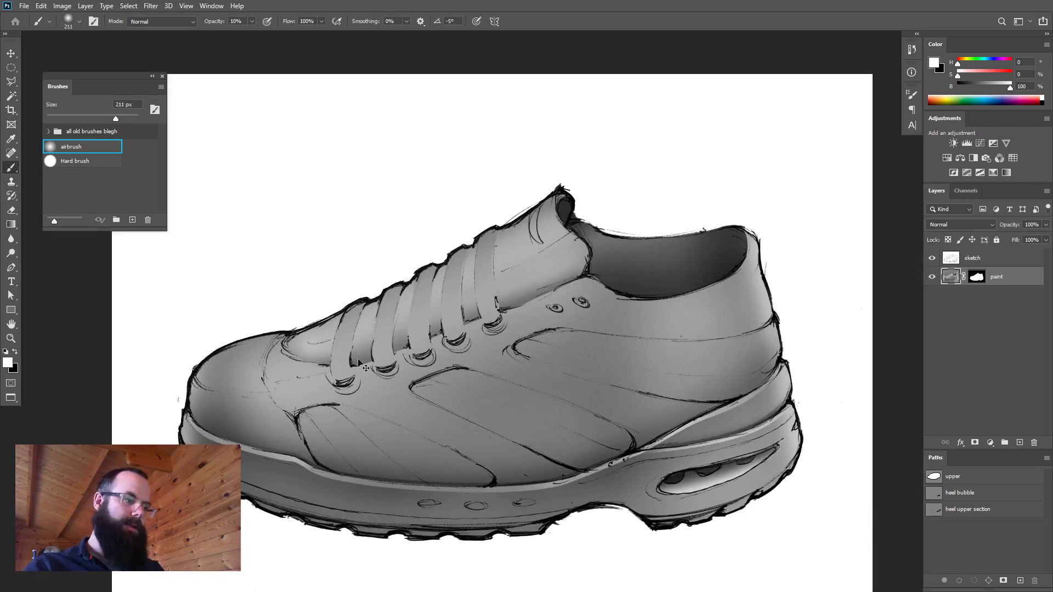
pyautogui.moveTo(498, 431); pyautogui.dragTo(555, 401)
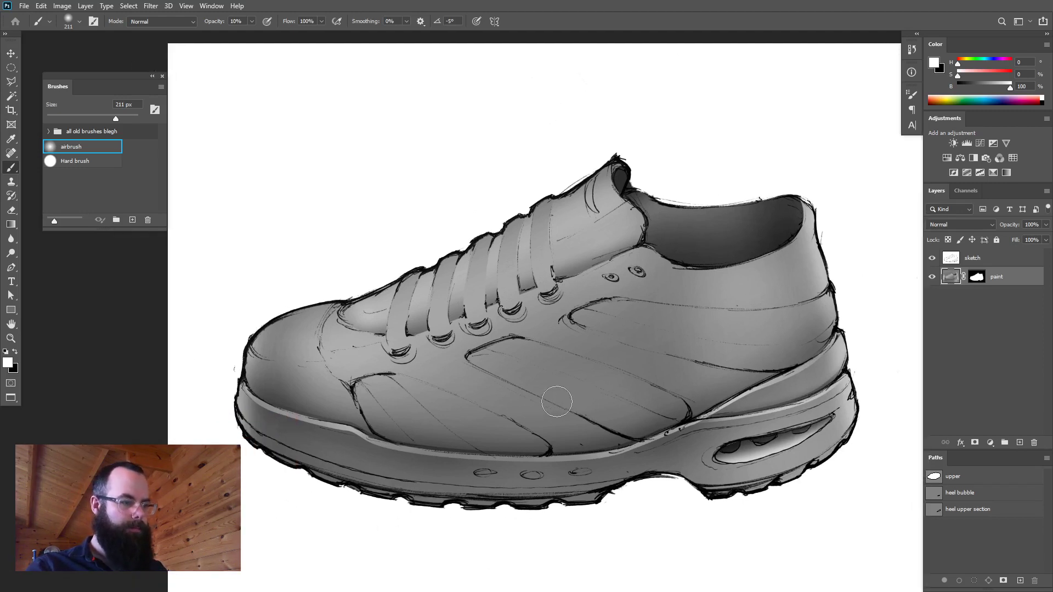
# - Quick-mask the area behind the toe cap seam with the hard brush at 325 px and 100% opacity, and turn it into a selection
pyautogui.moveTo(372, 375); pyautogui.dragTo(423, 375)
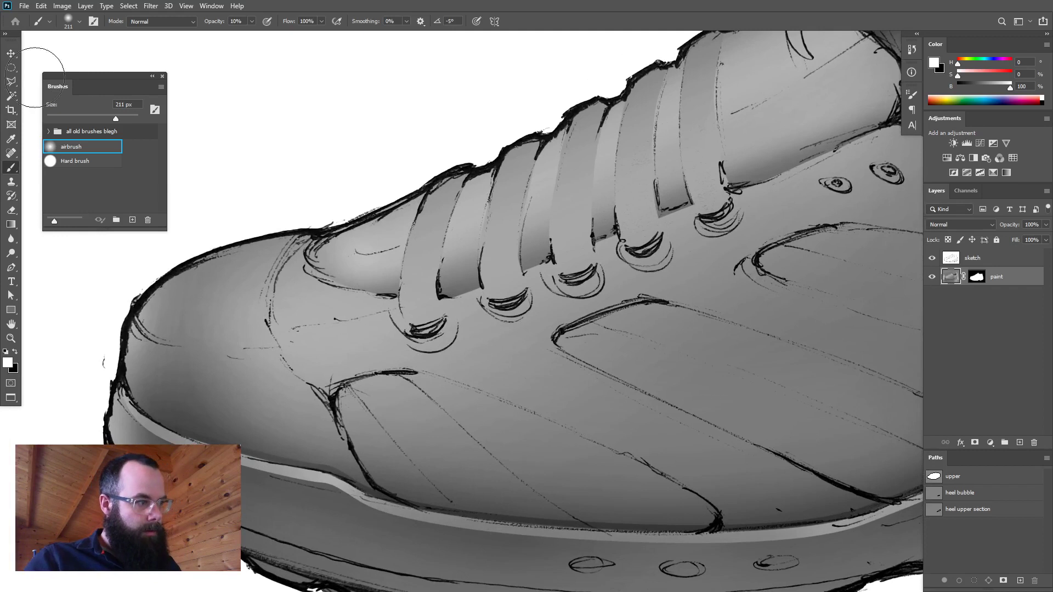
pyautogui.press('q')
pyautogui.press('.')
pyautogui.moveTo(350, 382); pyautogui.dragTo(371, 388)
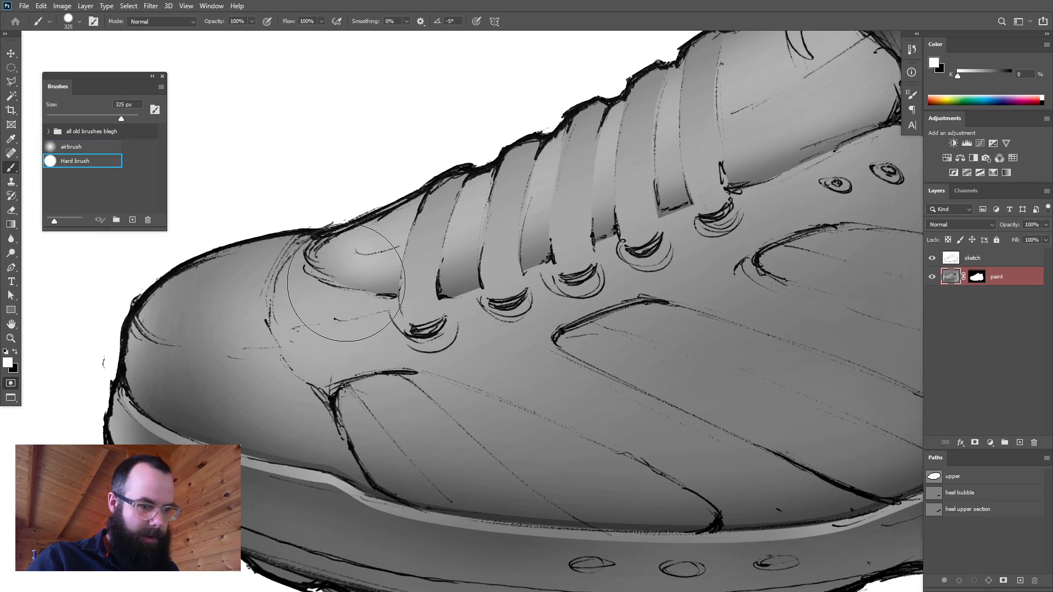
pyautogui.moveTo(345, 281)
pyautogui.mouseDown()
pyautogui.moveTo(330, 318)
pyautogui.moveTo(358, 343)
pyautogui.moveTo(414, 440)
pyautogui.mouseUp()
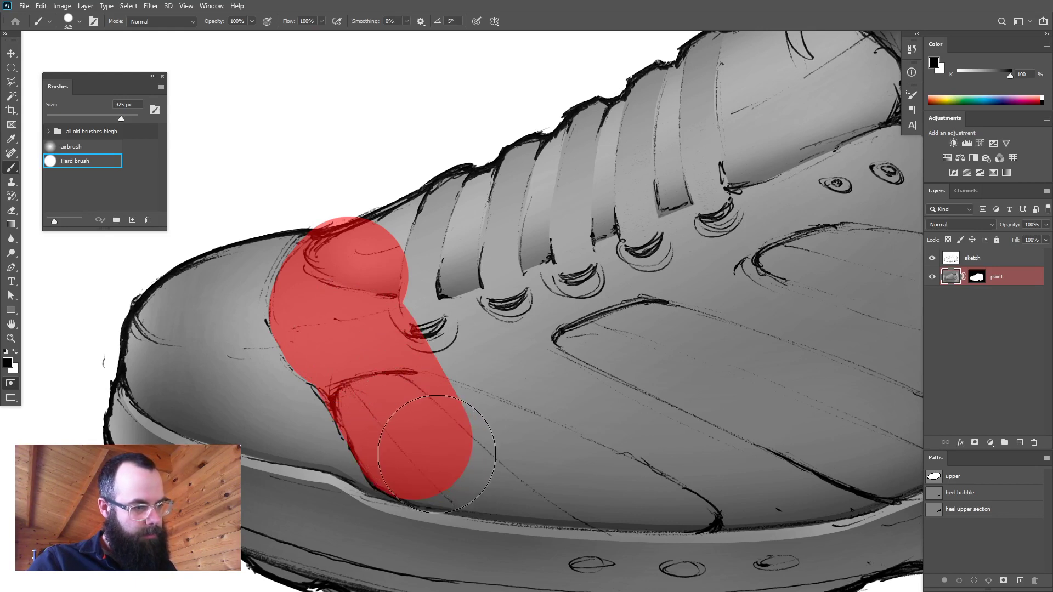
pyautogui.moveTo(435, 452)
pyautogui.mouseDown()
pyautogui.moveTo(433, 384)
pyautogui.moveTo(395, 312)
pyautogui.moveTo(404, 222)
pyautogui.moveTo(386, 235)
pyautogui.mouseUp()
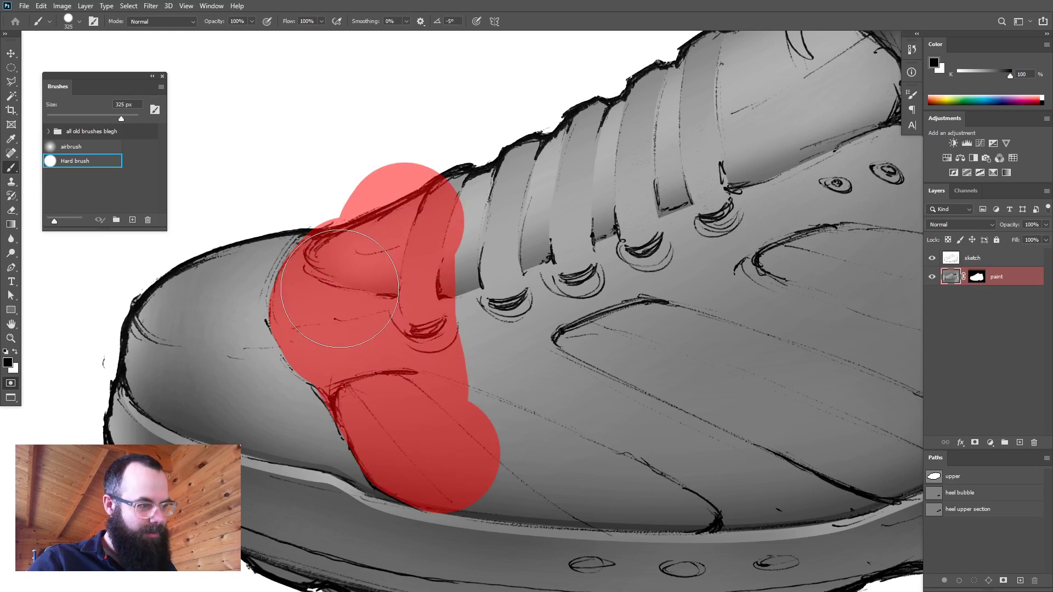
pyautogui.press('q')
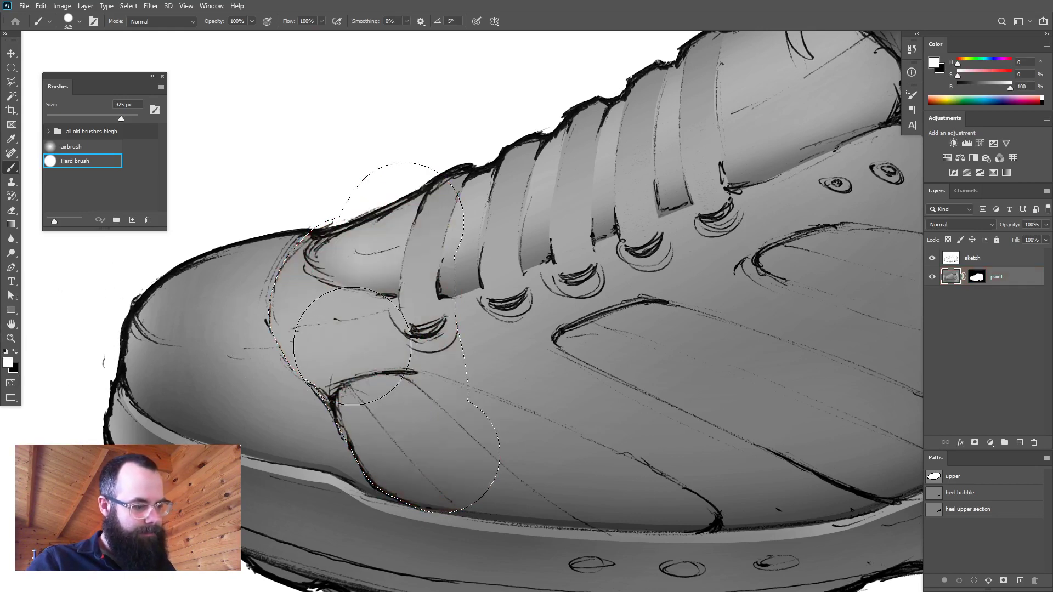
# - Airbrush black shading along the toe cap seam at 10% opacity with a 92 px brush, followed by a 59 px brush
pyautogui.moveTo(277, 306); pyautogui.dragTo(225, 313)
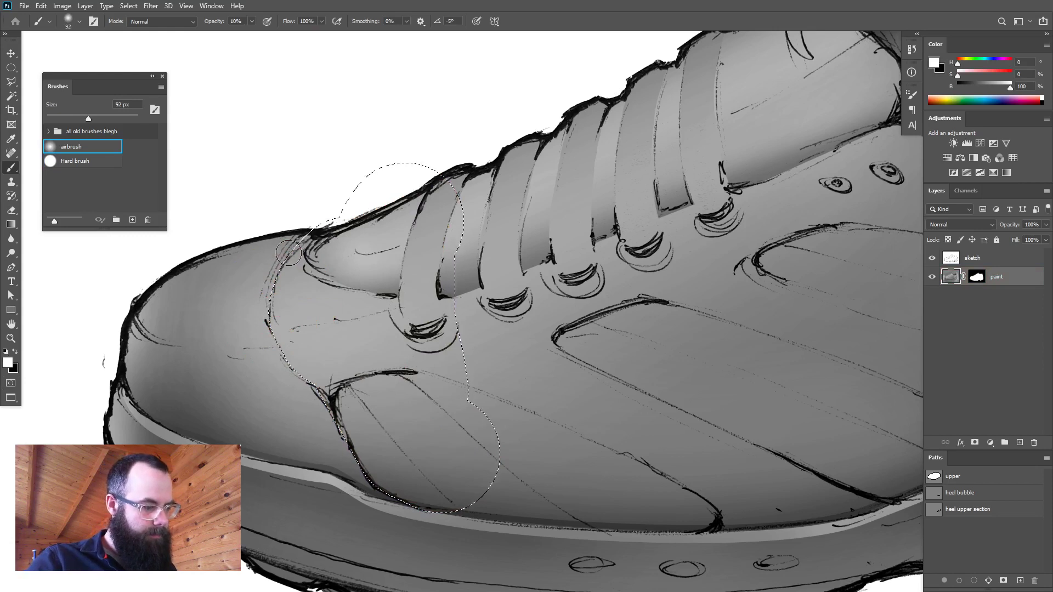
pyautogui.press('x')
pyautogui.moveTo(272, 334); pyautogui.dragTo(329, 423)
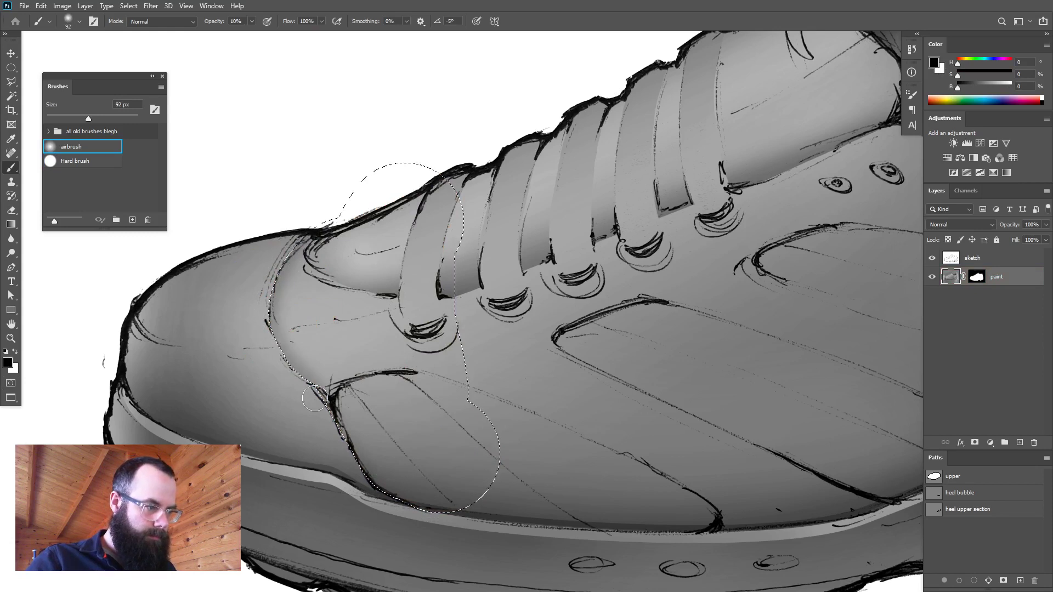
pyautogui.moveTo(324, 383); pyautogui.dragTo(306, 383)
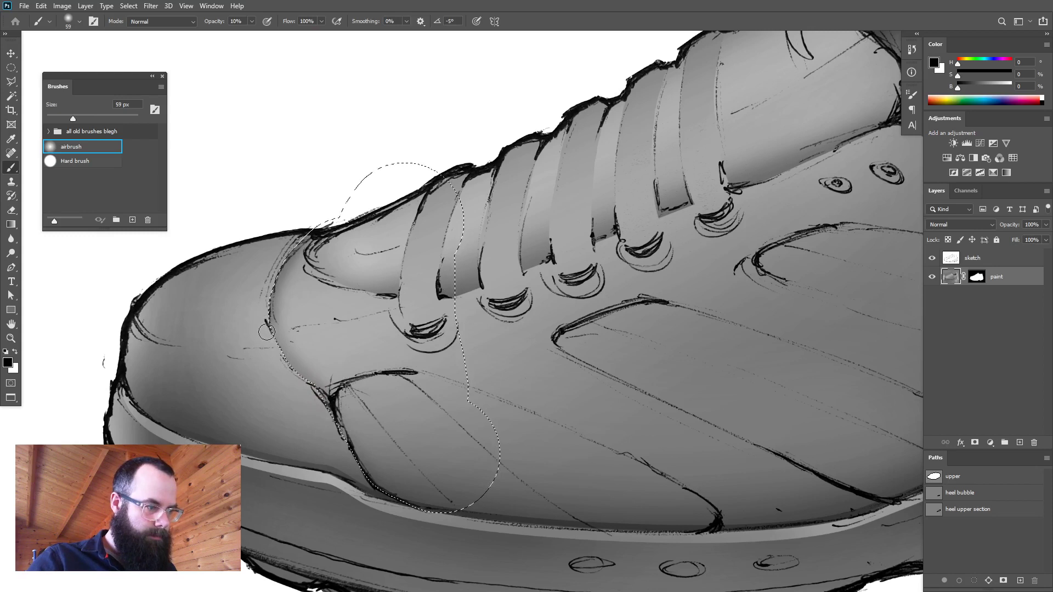
pyautogui.moveTo(296, 382); pyautogui.dragTo(316, 393)
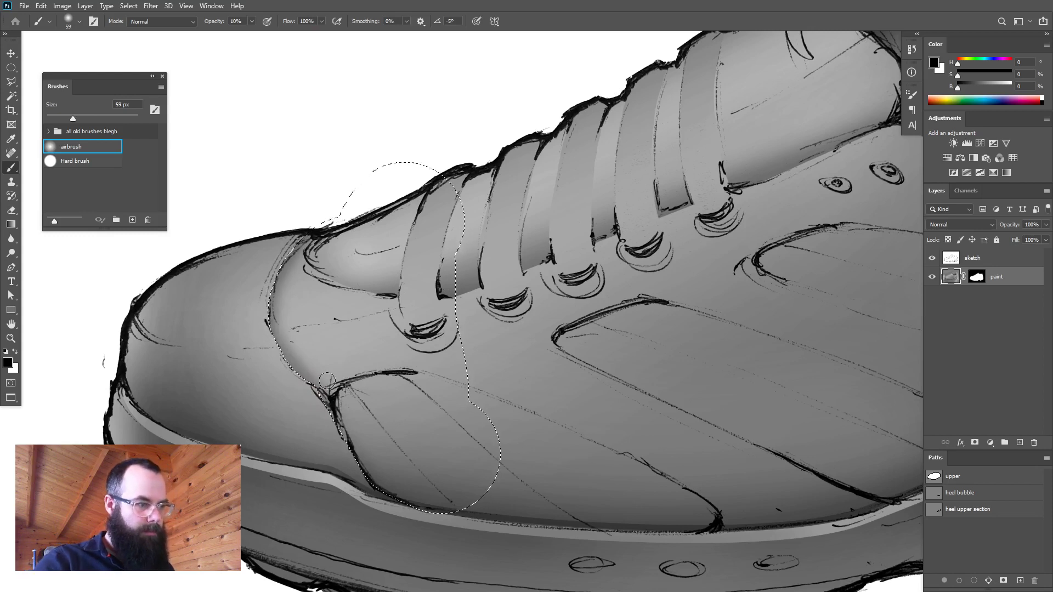
# - Airbrush a white highlight along the toe cap seam with the 59 px brush and clear the selection
pyautogui.press('x')
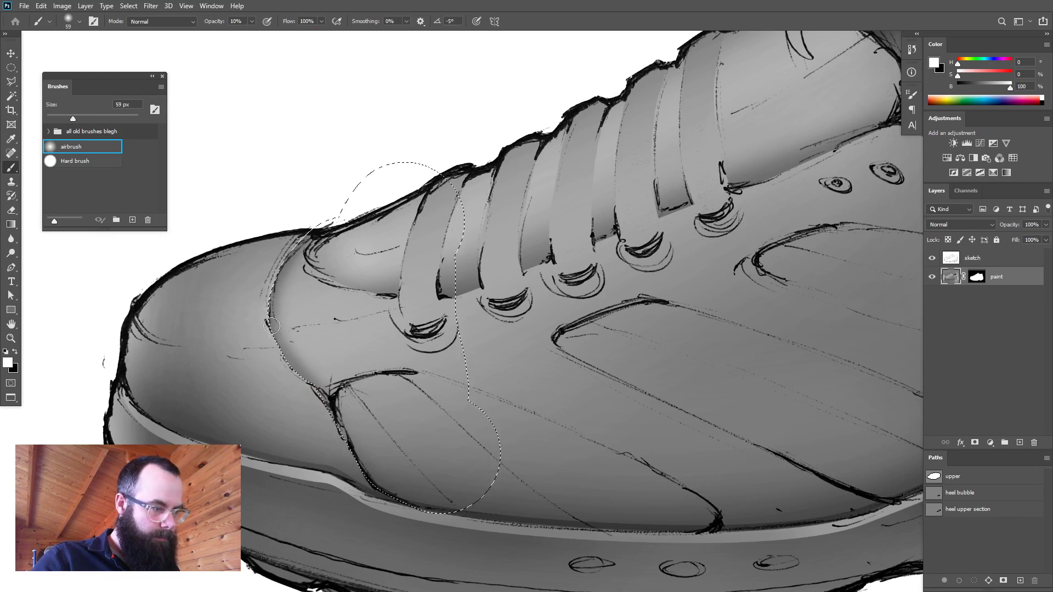
pyautogui.moveTo(319, 387)
pyautogui.mouseDown()
pyautogui.moveTo(348, 438)
pyautogui.moveTo(411, 495)
pyautogui.mouseUp()
pyautogui.hotkey('ctrl', 'd')
pyautogui.moveTo(494, 356); pyautogui.dragTo(431, 366)
pyautogui.moveTo(652, 324); pyautogui.dragTo(519, 352)
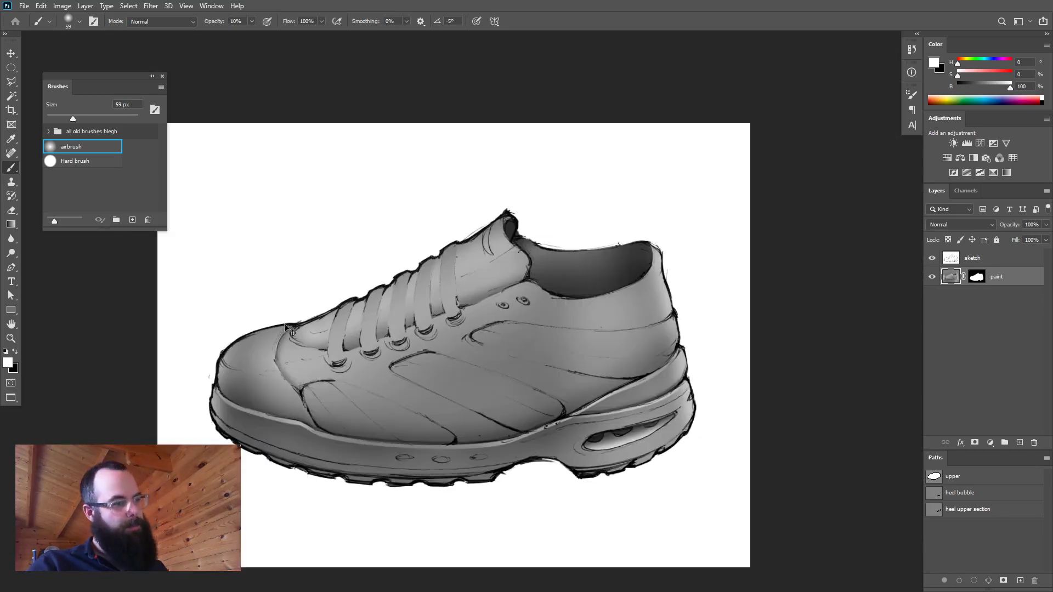
# - Restore the last selection behind the toe cap and toggle quick mask mode, leaving it switched on
pyautogui.moveTo(320, 393); pyautogui.dragTo(352, 395)
pyautogui.hotkey('ctrl', 'shift', 'd')
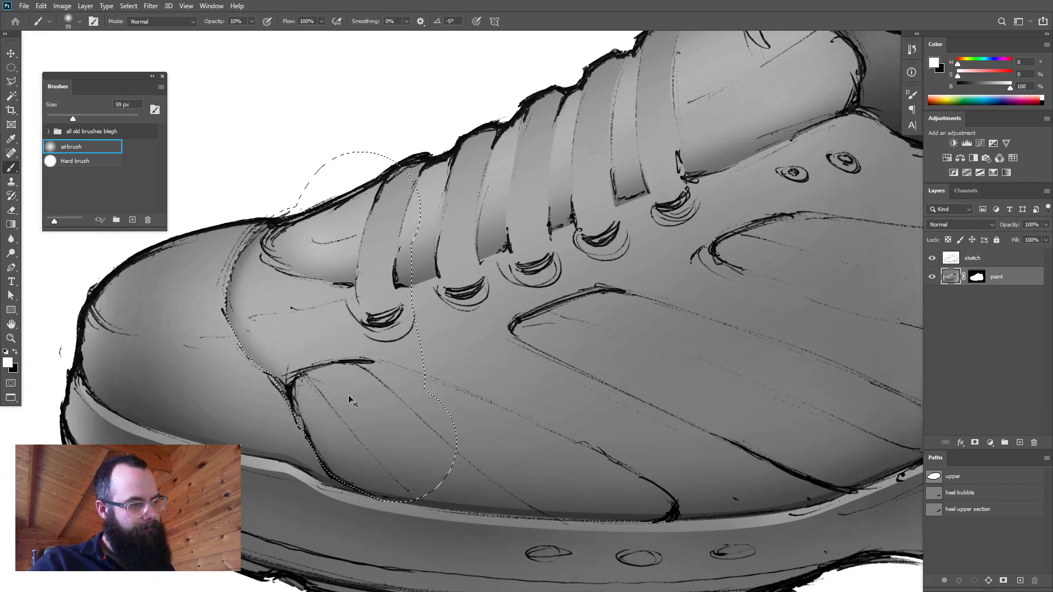
pyautogui.press('q')
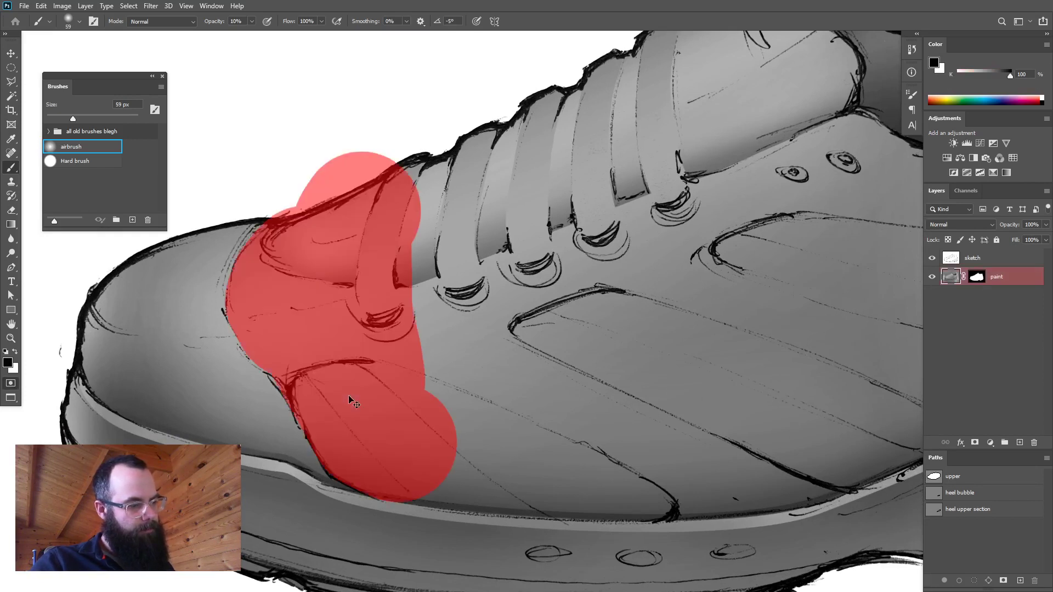
pyautogui.click(10, 385)
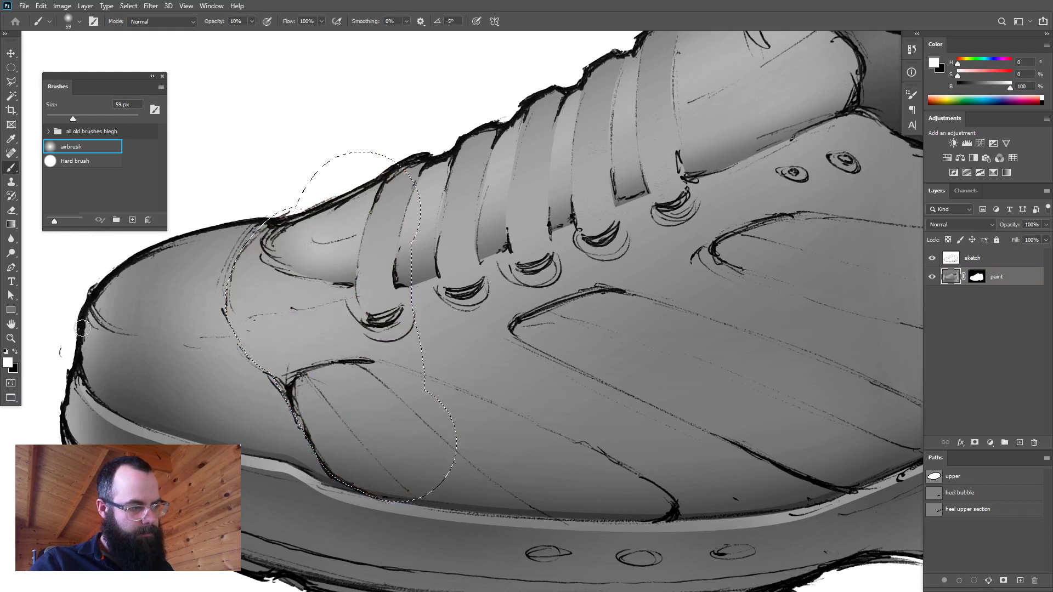
pyautogui.click(11, 385)
pyautogui.click(11, 385)
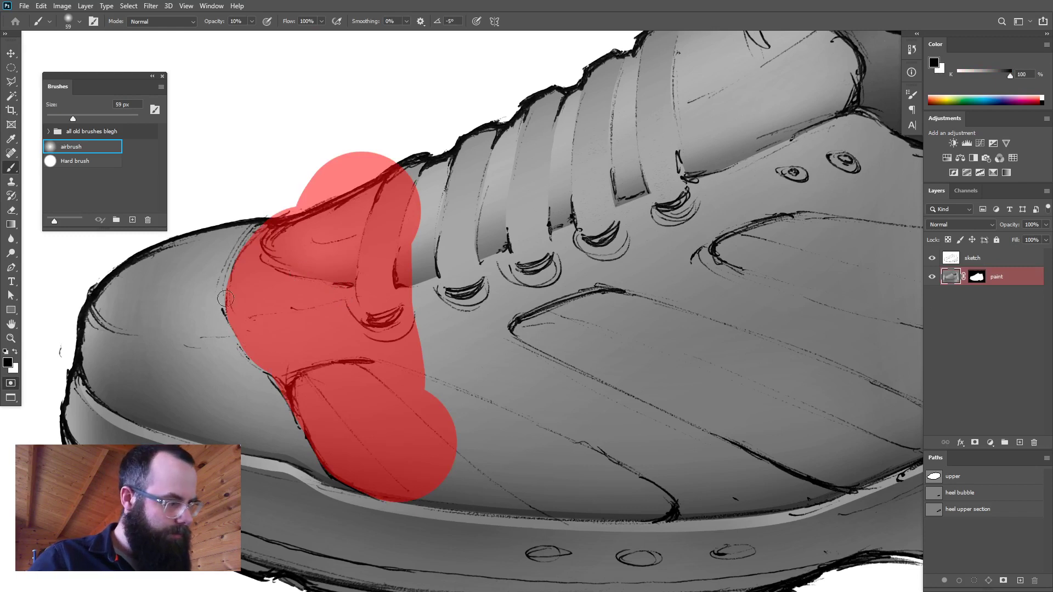
# - Turn the quick mask behind the toe cap seam into a selection and convert it to a work path
pyautogui.click(14, 386)
pyautogui.click(988, 580)
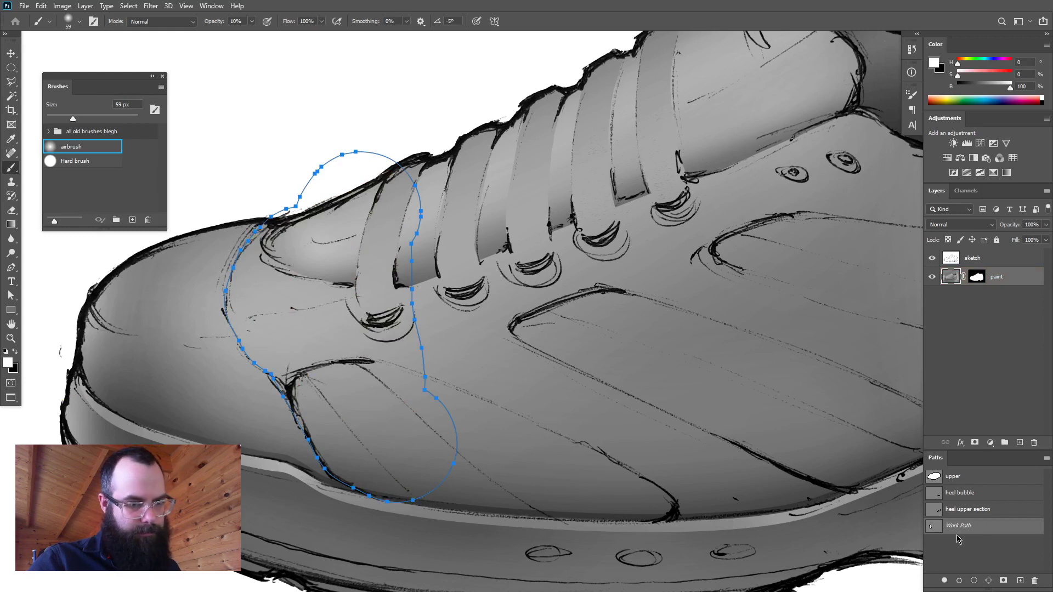
pyautogui.doubleClick(957, 527)
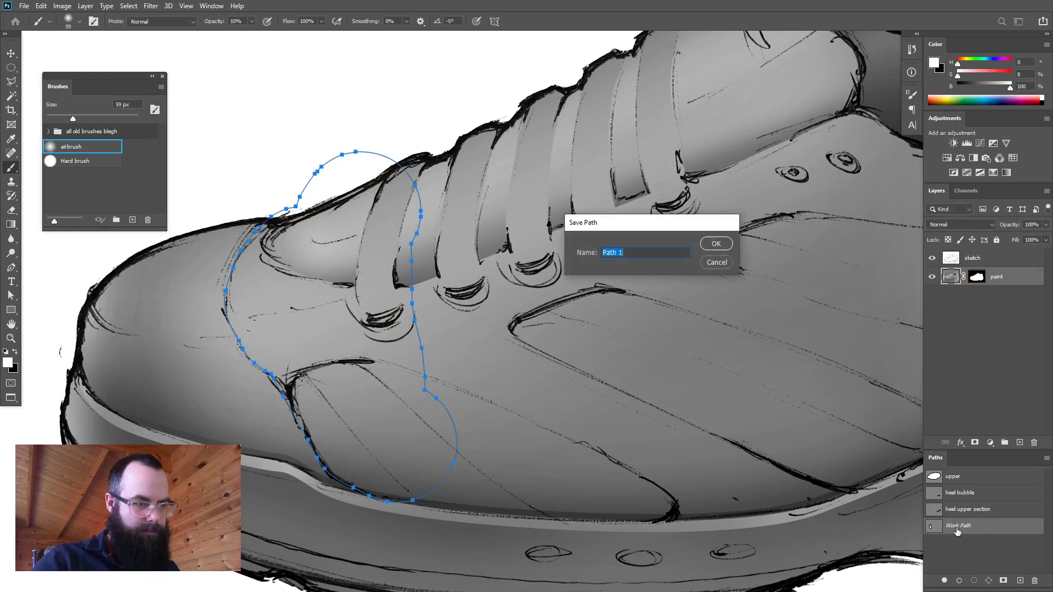
pyautogui.press('Escape')
# - Load the work path as a selection, shift it slightly toward the toe, and subtract the original area to keep a thin seam strip
pyautogui.click(975, 581)
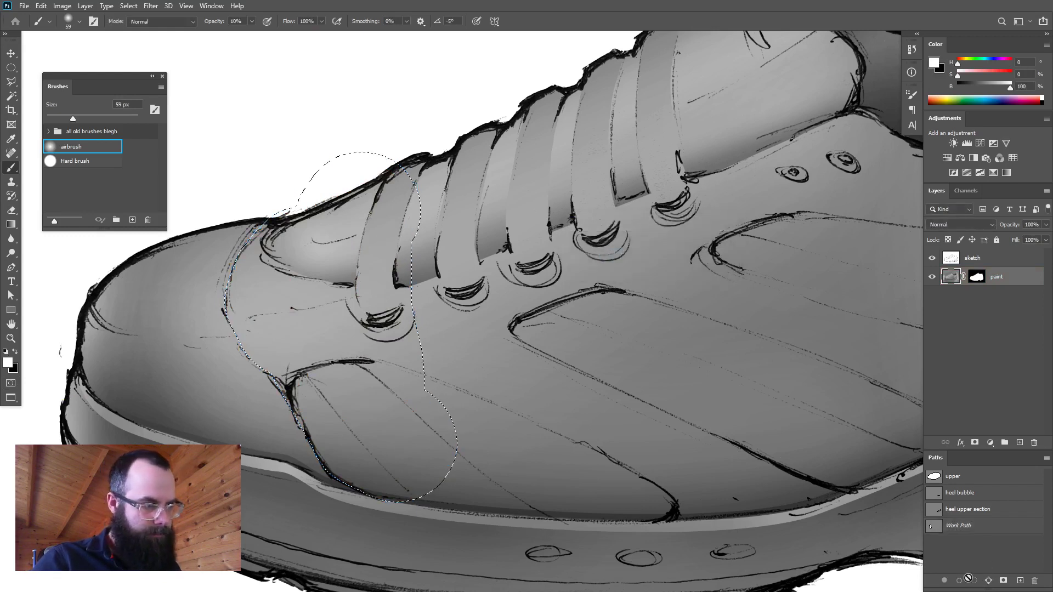
pyautogui.press('m')
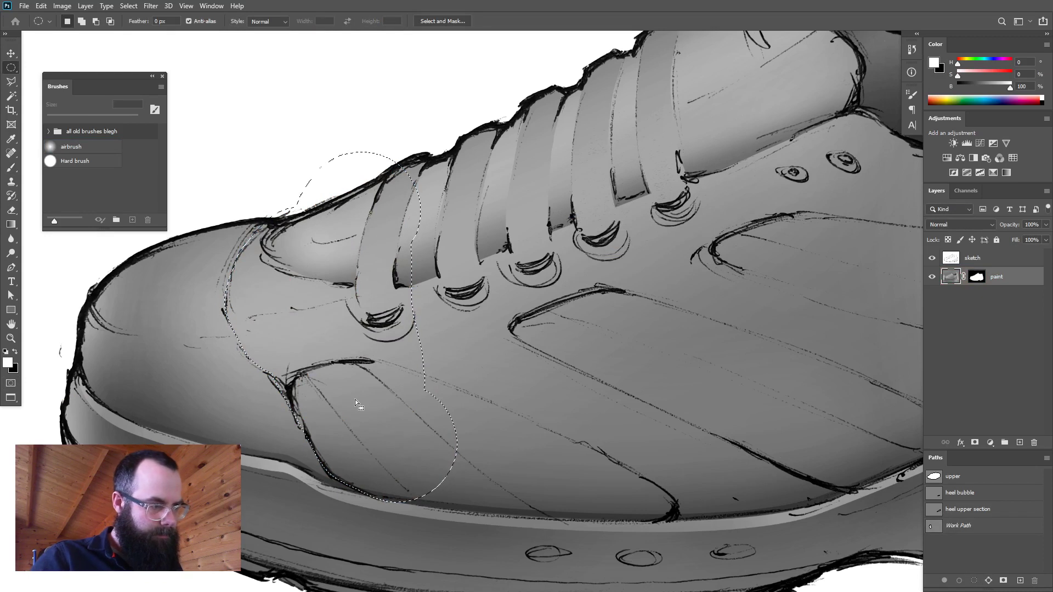
pyautogui.moveTo(354, 399); pyautogui.dragTo(348, 404)
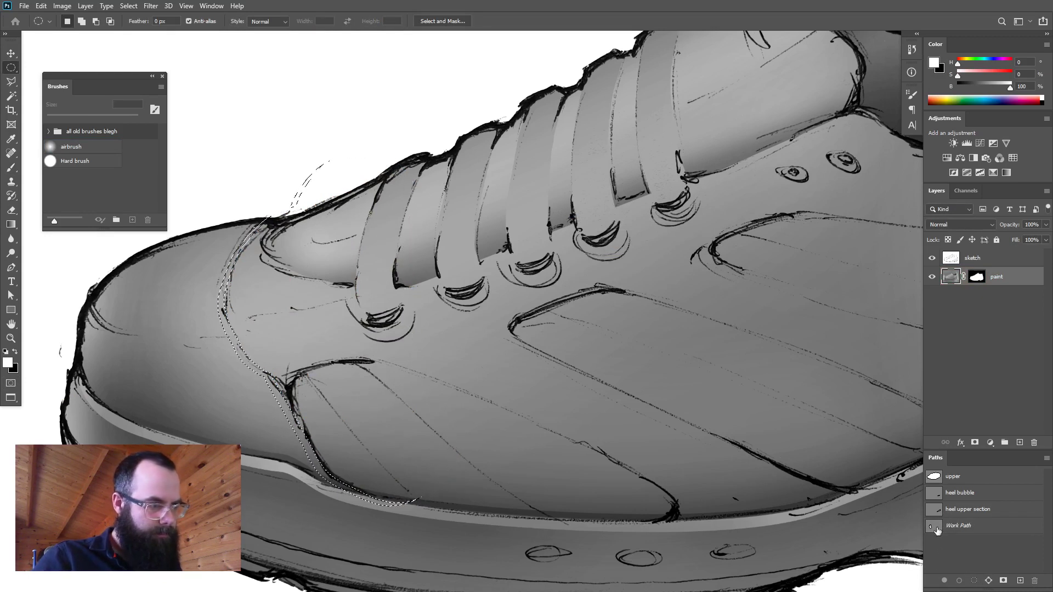
# - Airbrush a white highlight inside the thin toe cap seam strip with a 307 px brush at 10% opacity, and clear the selection
pyautogui.press('b')
pyautogui.keyDown('alt'); pyautogui.rightClick(244, 274); pyautogui.keyUp('alt')
pyautogui.moveTo(244, 274)
pyautogui.mouseDown()
pyautogui.moveTo(261, 278)
pyautogui.moveTo(259, 345)
pyautogui.moveTo(226, 292)
pyautogui.moveTo(273, 388)
pyautogui.mouseUp()
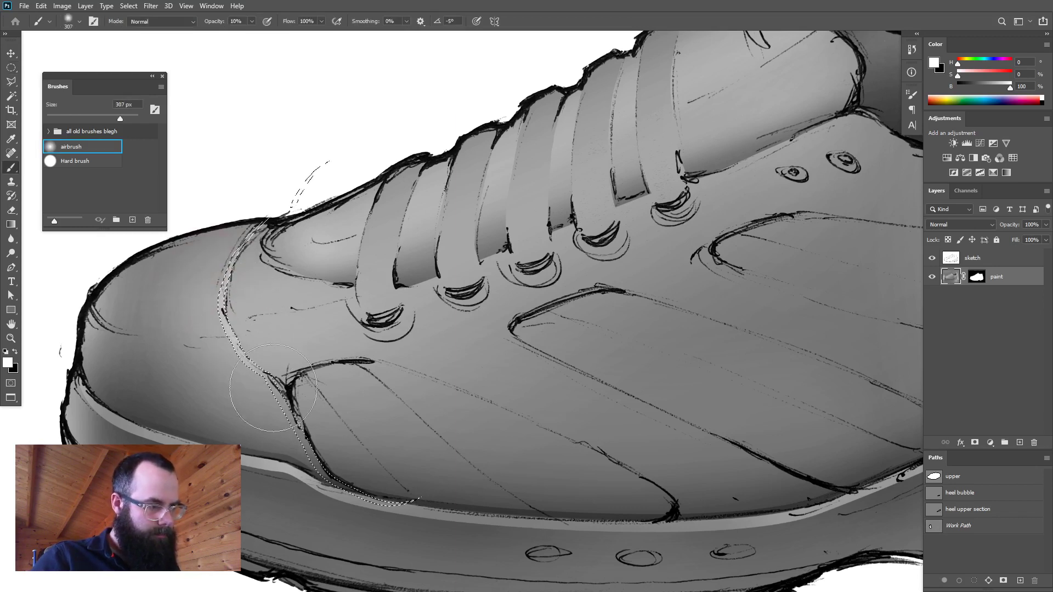
pyautogui.hotkey('ctrl', '0')
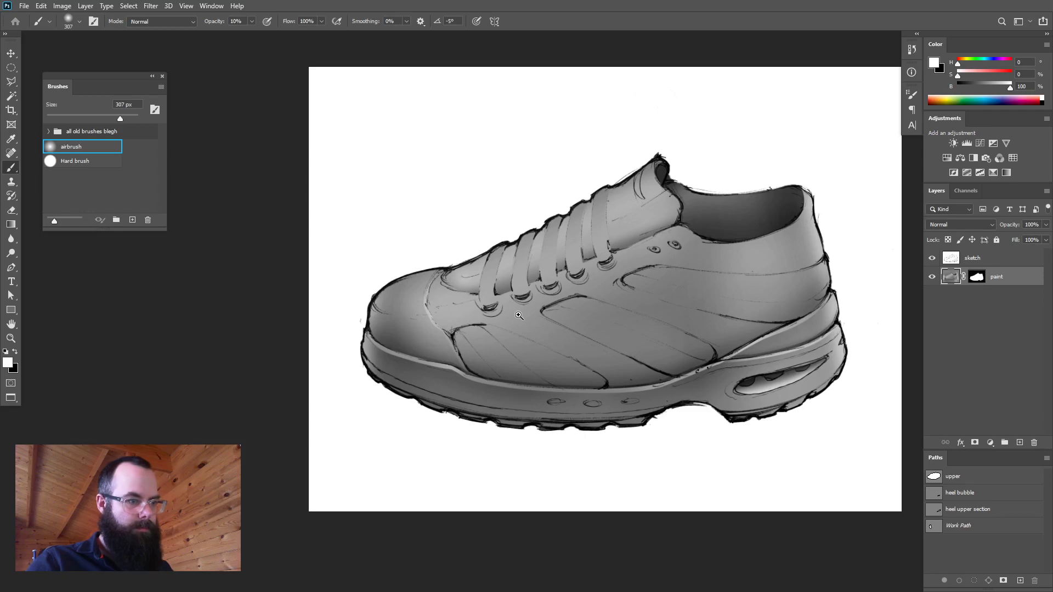
pyautogui.moveTo(529, 340)
pyautogui.mouseDown()
pyautogui.moveTo(370, 362)
pyautogui.moveTo(418, 374)
pyautogui.mouseUp()
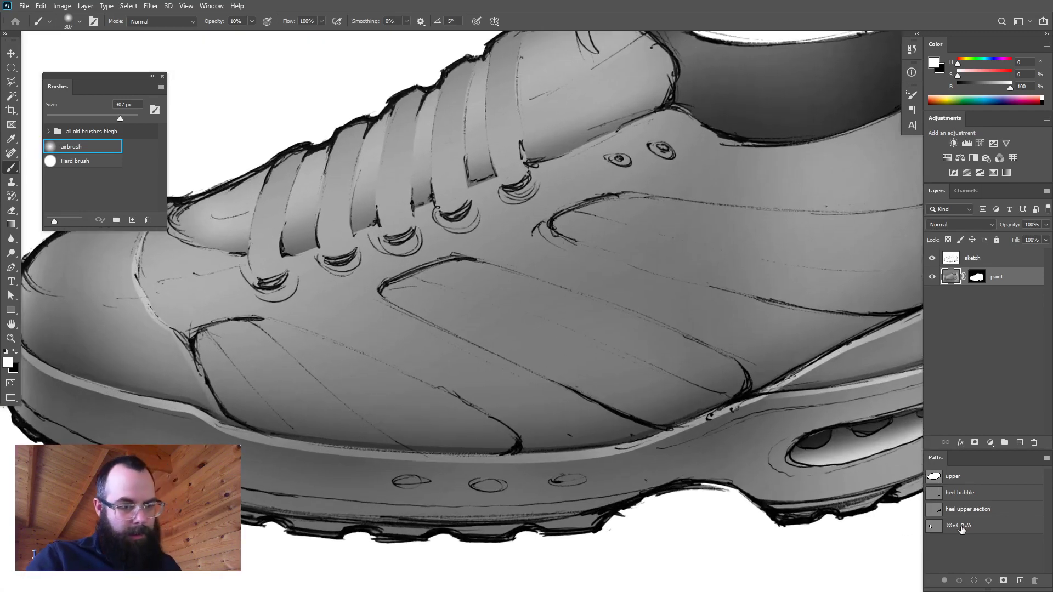
# - Delete the toe cap work path and trace a closed Pen path around the front side panel behind the toe cap
pyautogui.press('p')
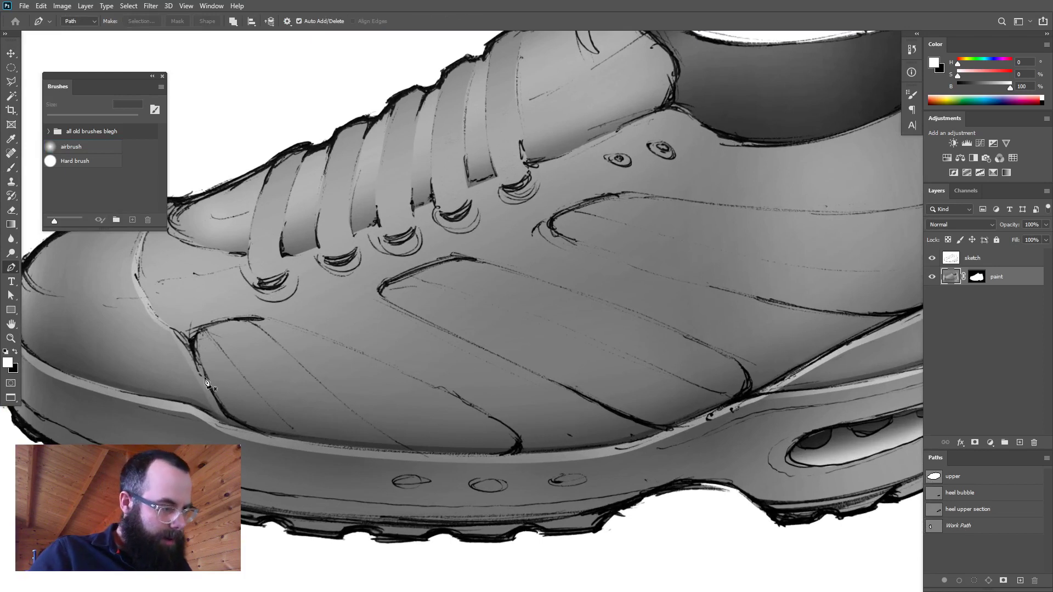
pyautogui.moveTo(938, 525); pyautogui.dragTo(1034, 580)
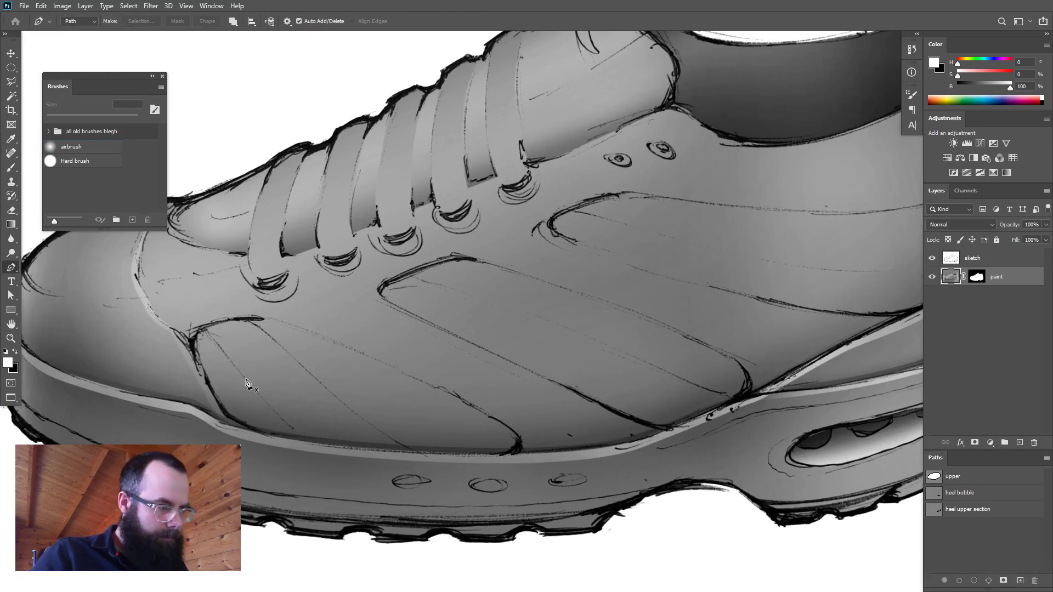
pyautogui.click(207, 381)
pyautogui.click(187, 341)
pyautogui.click(190, 329)
pyautogui.click(228, 323)
pyautogui.moveTo(301, 330); pyautogui.dragTo(340, 349)
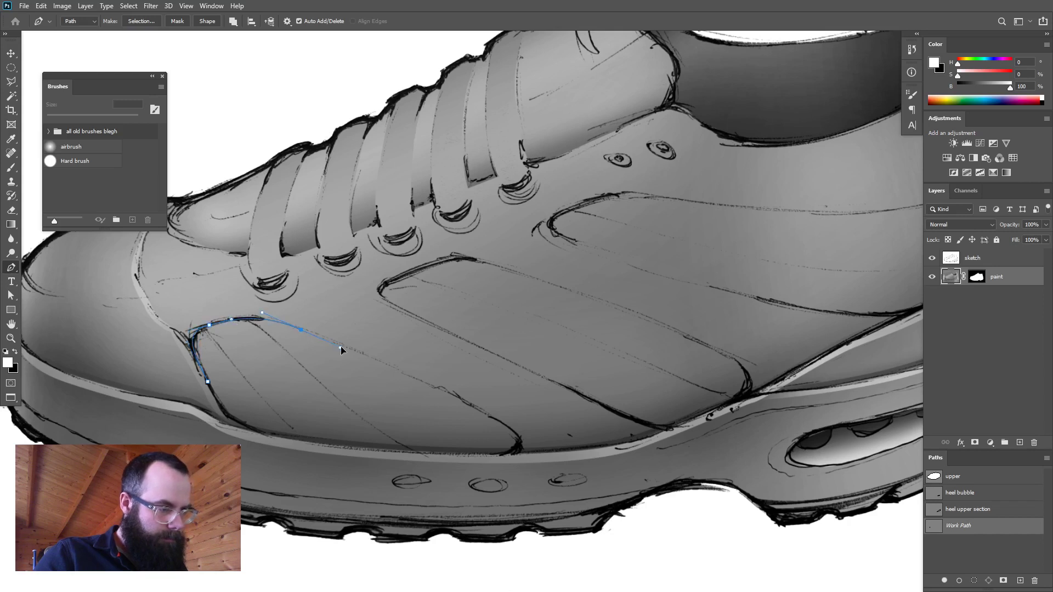
pyautogui.moveTo(498, 421); pyautogui.dragTo(513, 428)
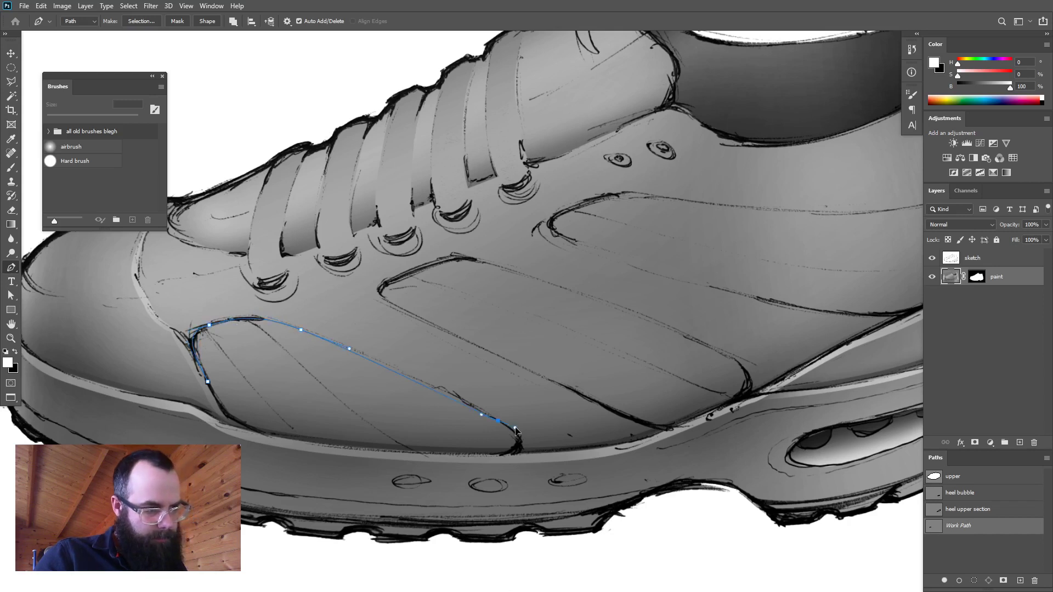
pyautogui.moveTo(492, 456); pyautogui.dragTo(491, 455)
pyautogui.moveTo(257, 431); pyautogui.dragTo(199, 405)
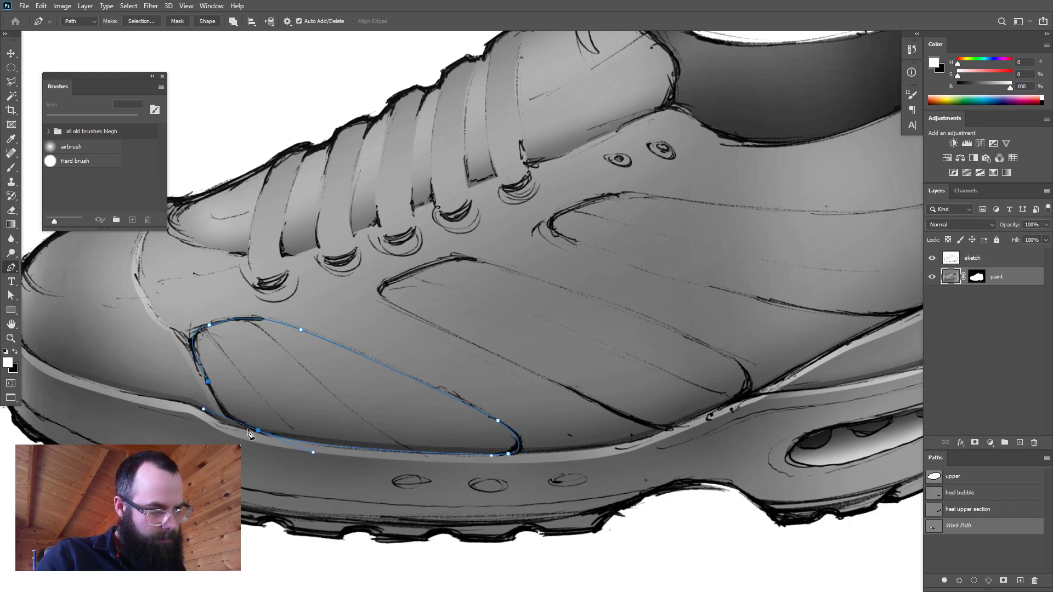
pyautogui.moveTo(258, 431); pyautogui.dragTo(237, 425)
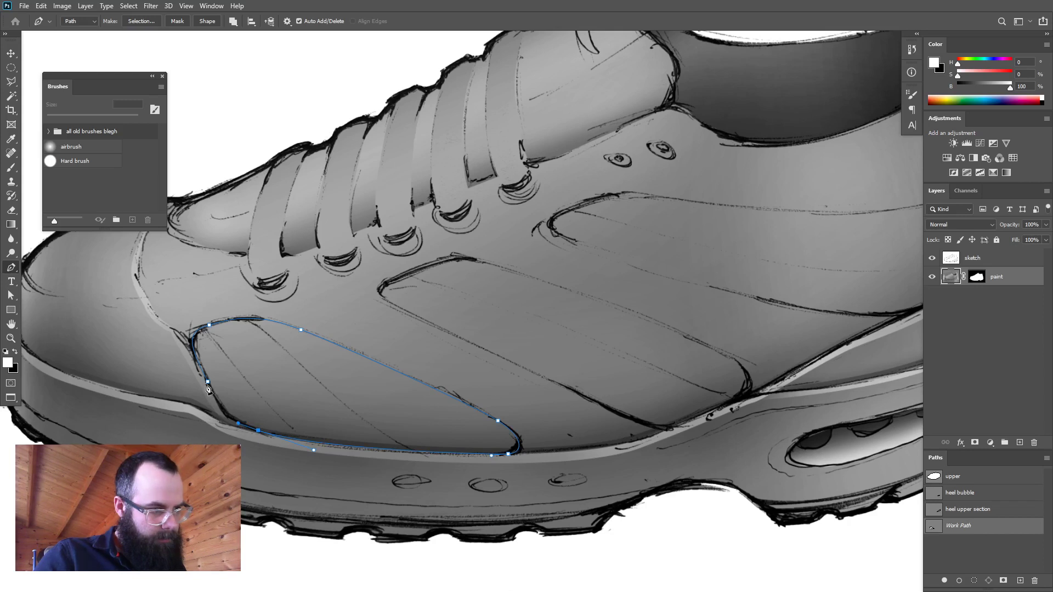
pyautogui.moveTo(208, 383); pyautogui.dragTo(192, 350)
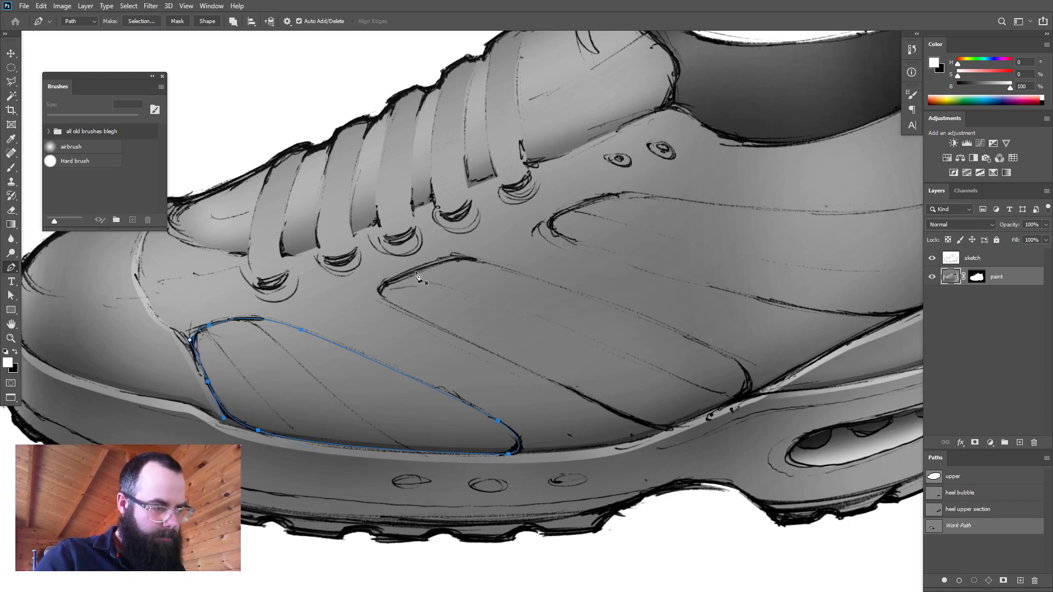
# - Trace a closed Pen path around the middle slanted panel on the side of the upper
pyautogui.click(447, 330)
pyautogui.moveTo(618, 415); pyautogui.dragTo(718, 350)
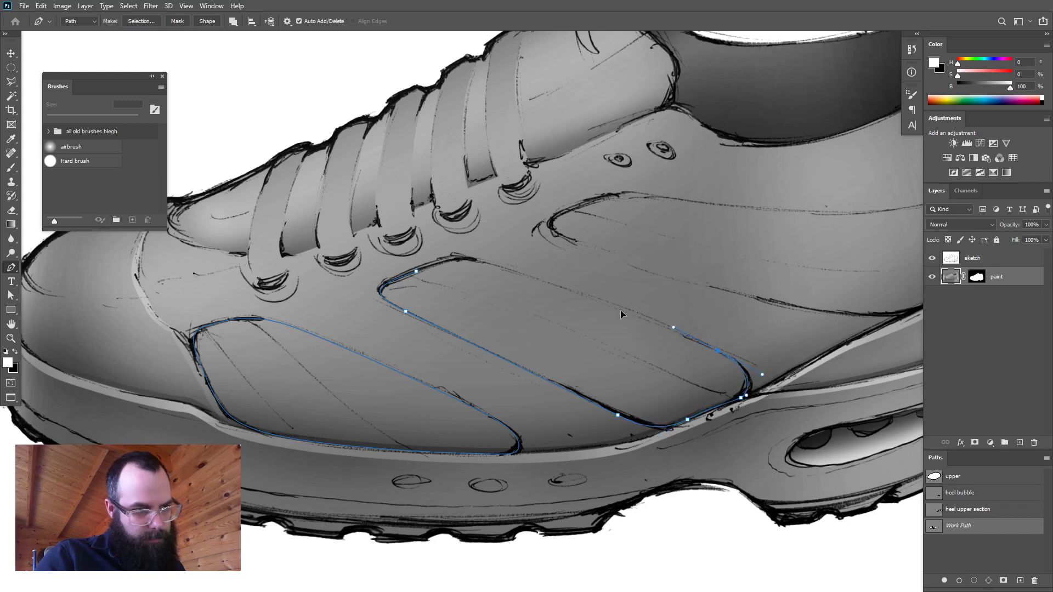
pyautogui.moveTo(451, 259); pyautogui.dragTo(422, 268)
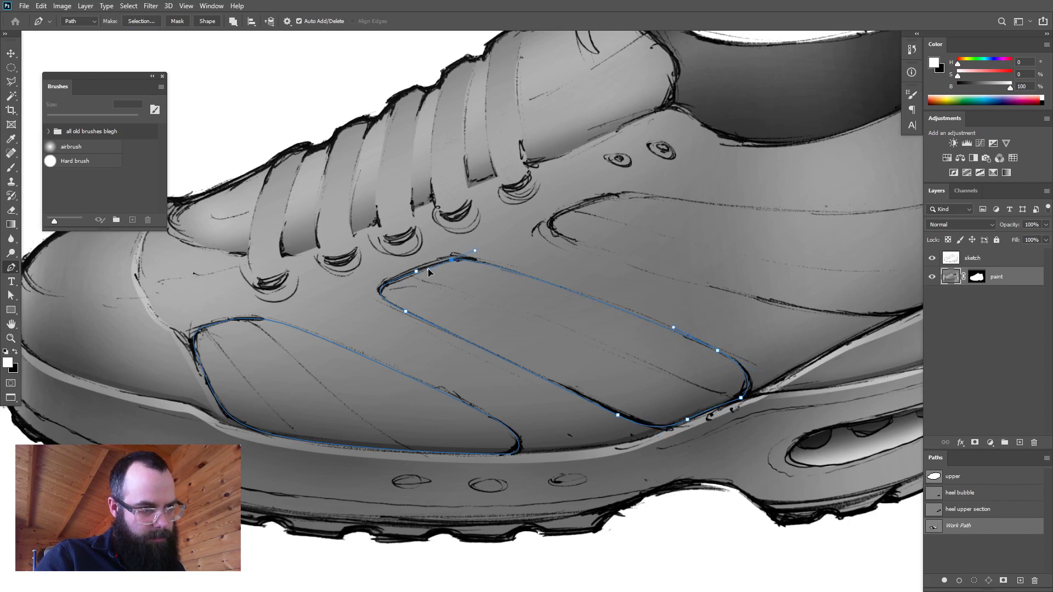
pyautogui.click(420, 277)
# - Trace a closed Pen path around the rear side panel, extending it past the back edge of the heel
pyautogui.moveTo(560, 247); pyautogui.dragTo(358, 313)
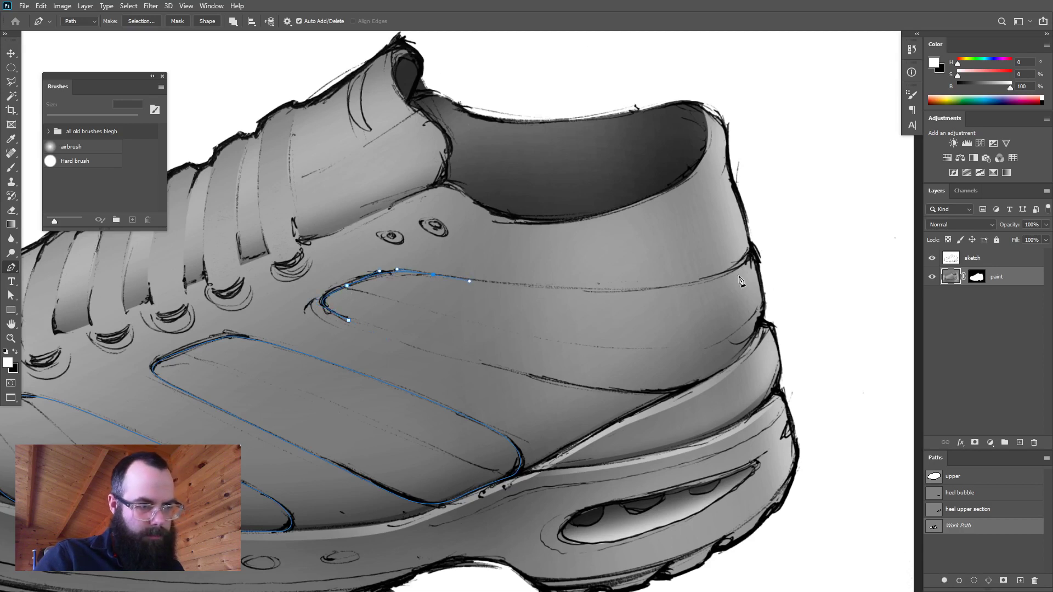
pyautogui.moveTo(669, 288); pyautogui.dragTo(730, 275)
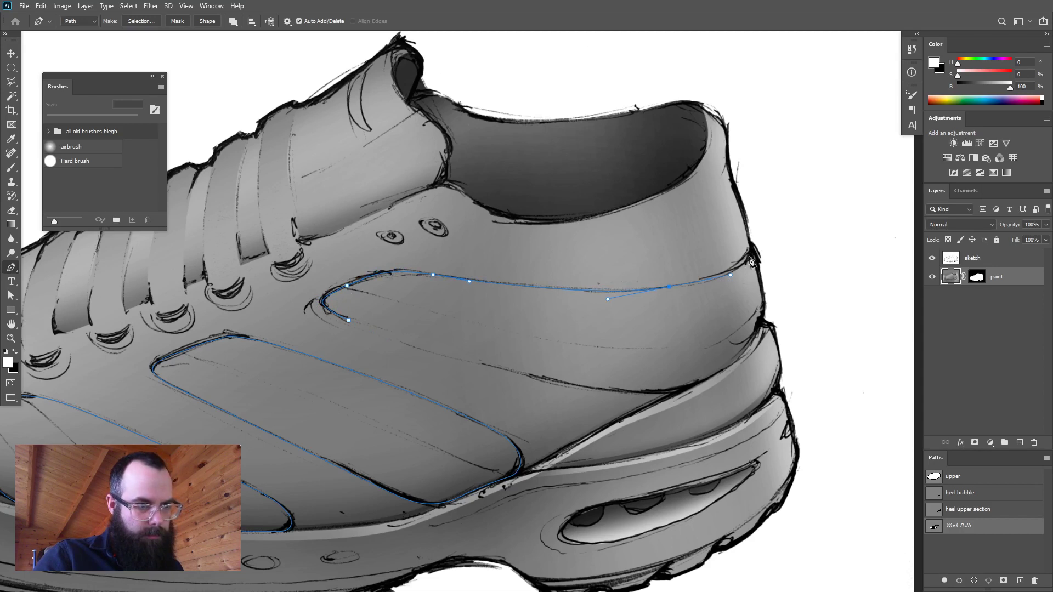
pyautogui.moveTo(757, 235); pyautogui.dragTo(762, 208)
pyautogui.click(780, 294)
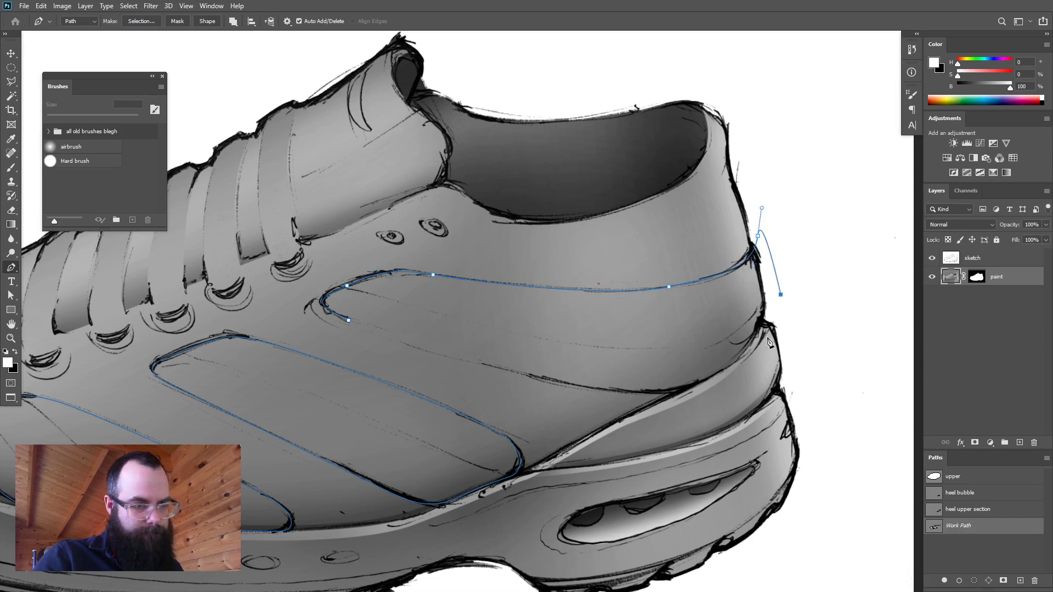
pyautogui.moveTo(758, 325); pyautogui.dragTo(756, 336)
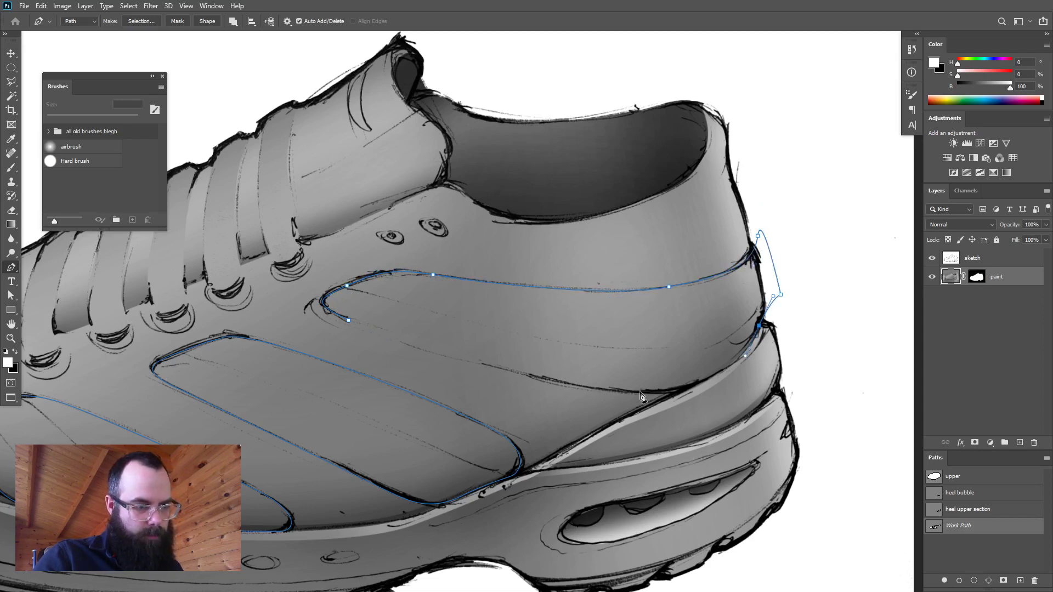
pyautogui.moveTo(640, 393); pyautogui.dragTo(565, 388)
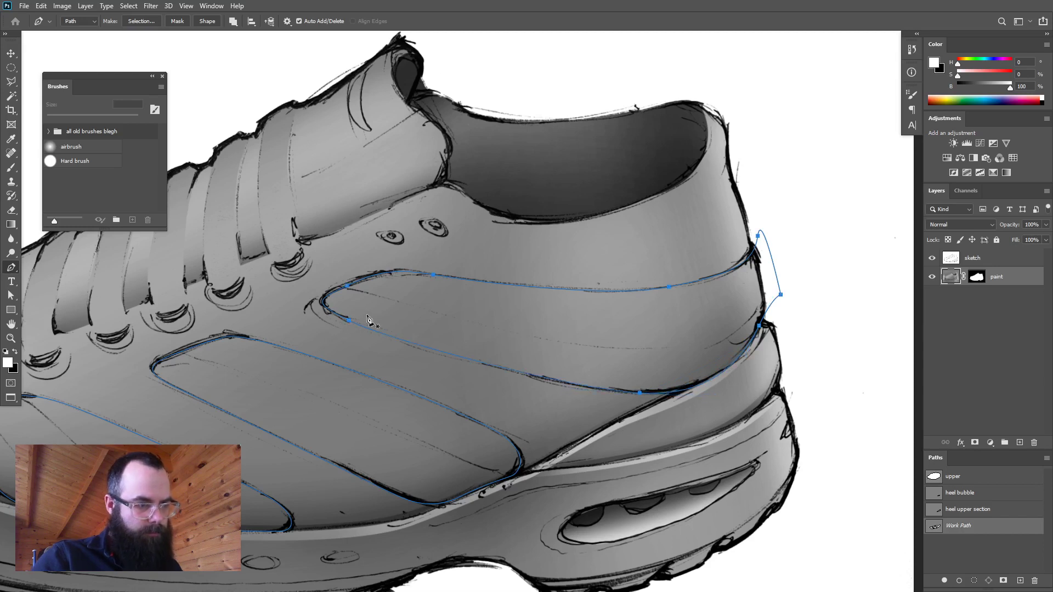
pyautogui.click(349, 320)
# - Save the work path of the three side panels as "surface deets" and load it as a selection
pyautogui.doubleClick(963, 527)
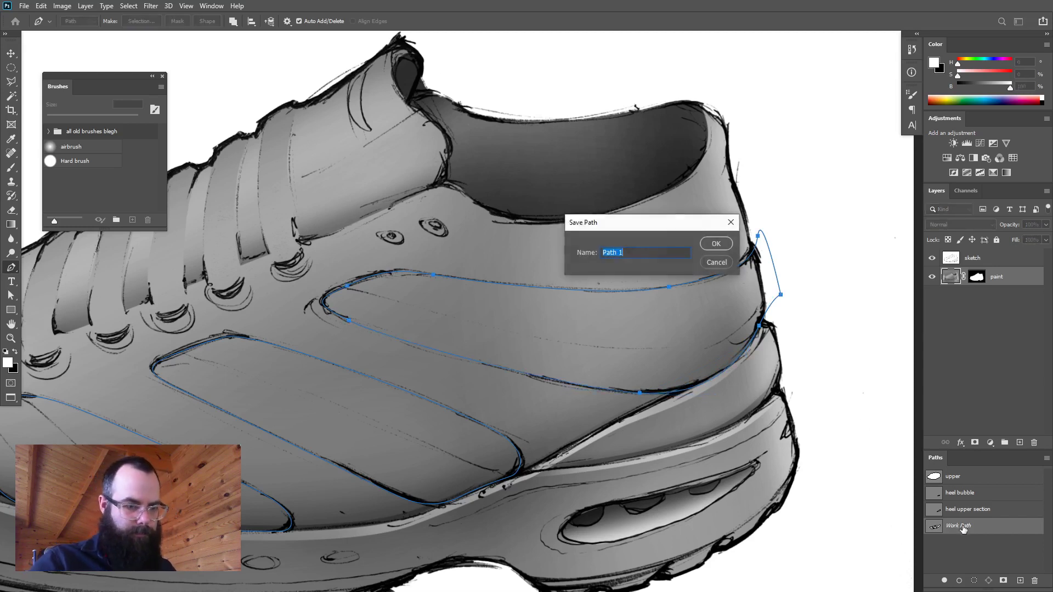
pyautogui.write('surface deets')
pyautogui.press('Return')
pyautogui.moveTo(490, 295); pyautogui.dragTo(637, 250)
pyautogui.moveTo(634, 290); pyautogui.dragTo(603, 342)
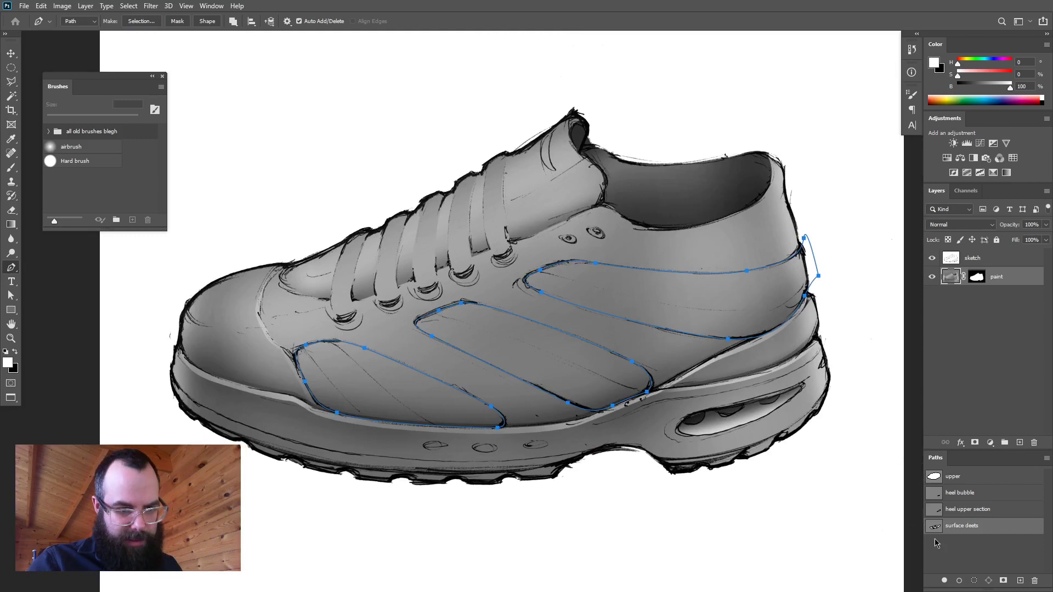
pyautogui.click(972, 580)
pyautogui.click(981, 554)
# - Airbrush black shading inside the three selected side panels with a 533 px brush at 10% opacity, and clear the selection
pyautogui.click(72, 146)
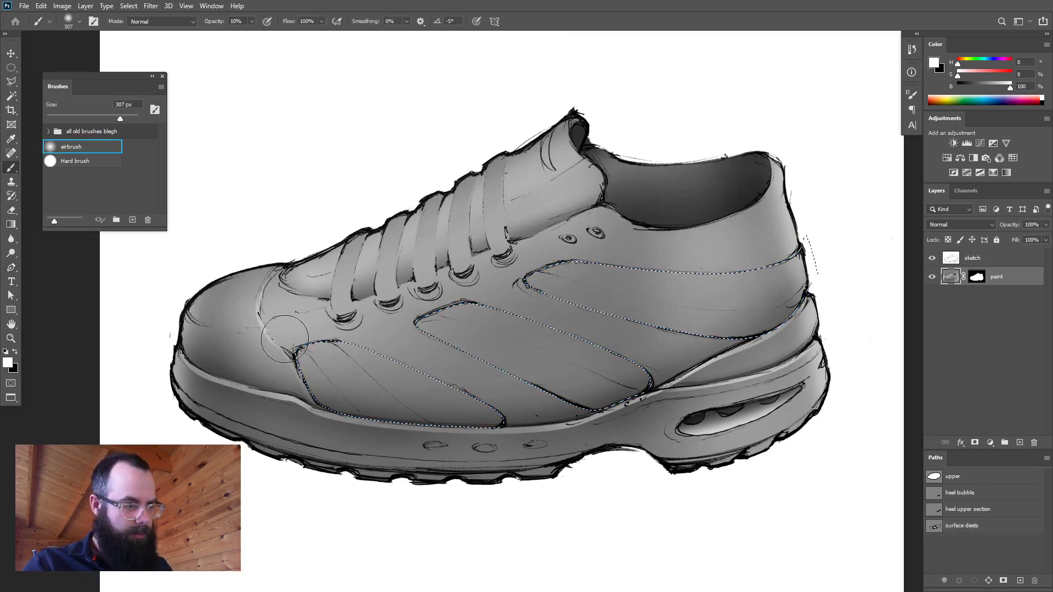
pyautogui.moveTo(302, 420); pyautogui.dragTo(321, 420)
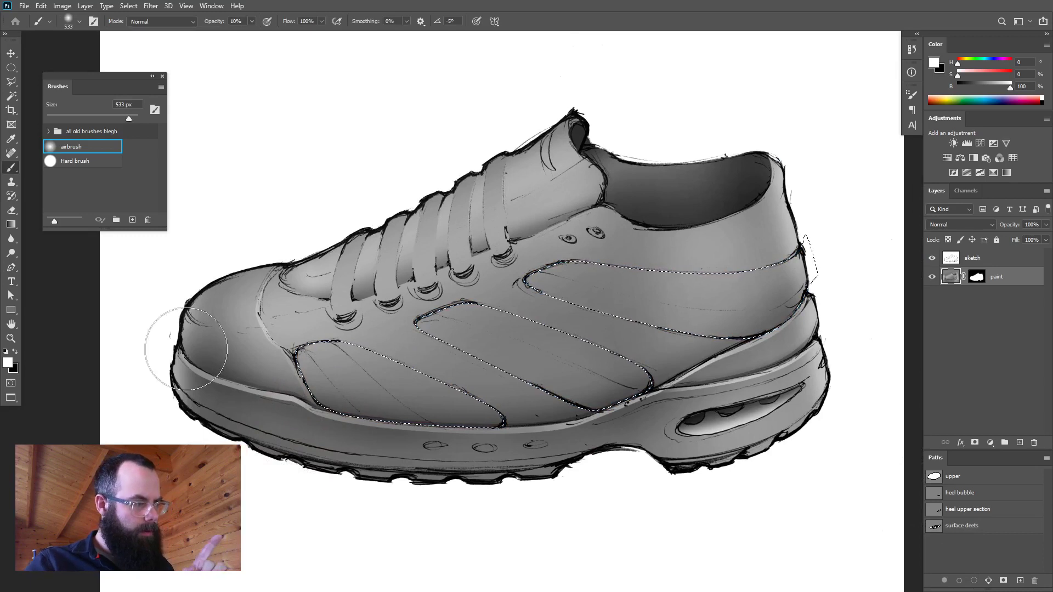
pyautogui.press('x')
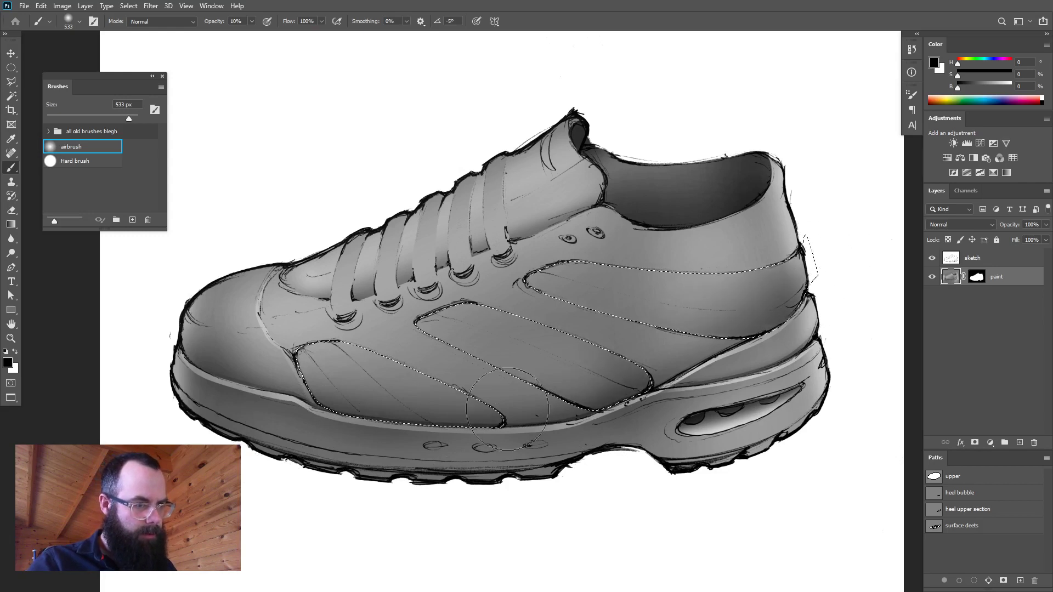
pyautogui.moveTo(245, 359)
pyautogui.mouseDown()
pyautogui.moveTo(504, 282)
pyautogui.moveTo(696, 150)
pyautogui.mouseUp()
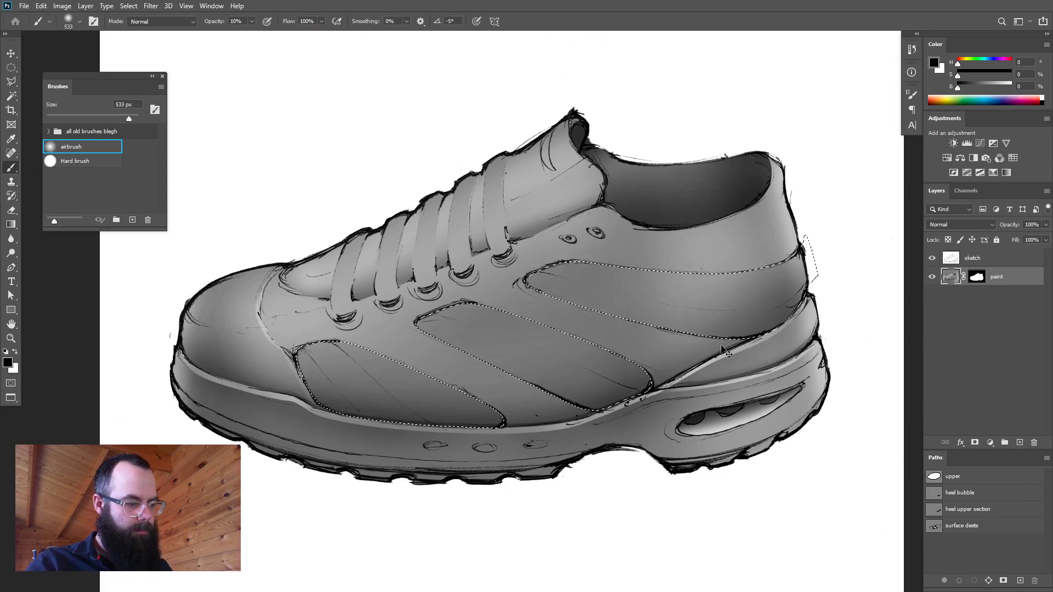
pyautogui.hotkey('ctrl', 'd')
pyautogui.moveTo(631, 366); pyautogui.dragTo(608, 370)
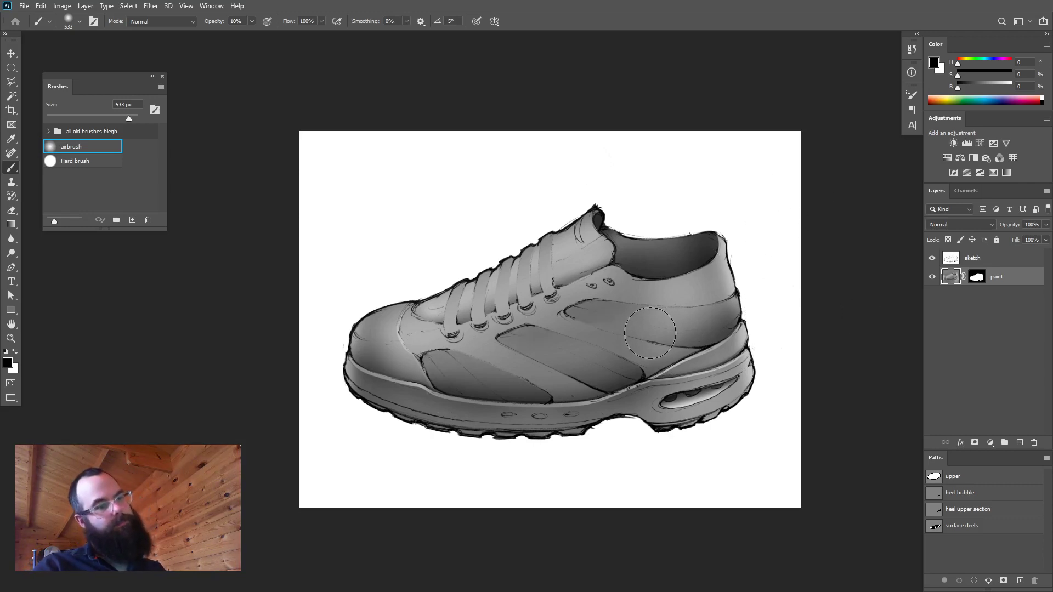
pyautogui.moveTo(612, 356); pyautogui.dragTo(566, 359)
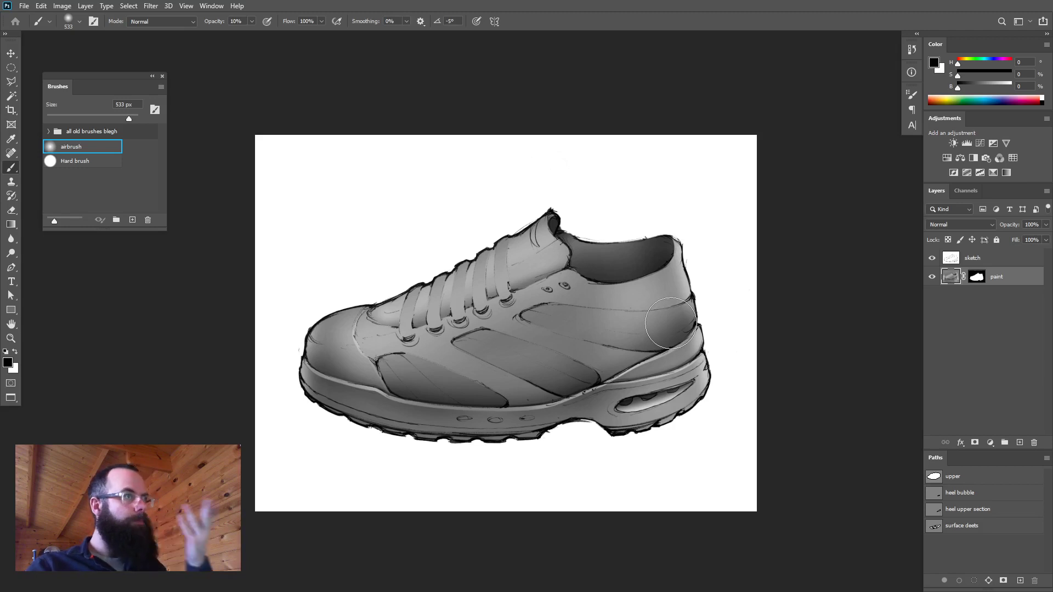
pyautogui.press('space')
pyautogui.moveTo(579, 379); pyautogui.dragTo(658, 384)
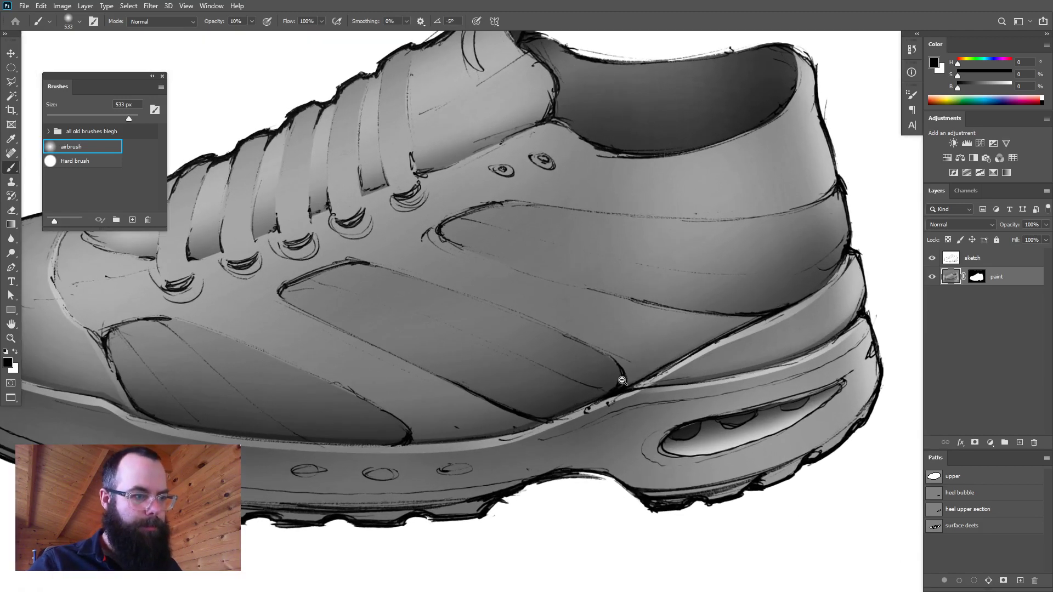
pyautogui.moveTo(580, 296); pyautogui.dragTo(702, 352)
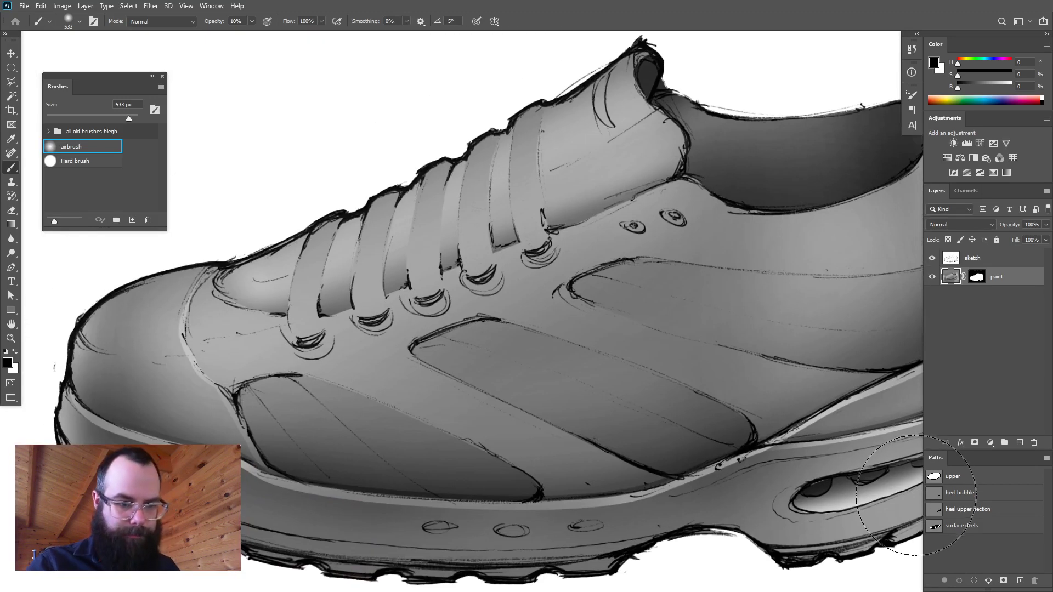
pyautogui.moveTo(536, 369); pyautogui.dragTo(492, 357)
pyautogui.moveTo(630, 377)
pyautogui.mouseDown()
pyautogui.moveTo(512, 380)
pyautogui.moveTo(638, 373)
pyautogui.mouseUp()
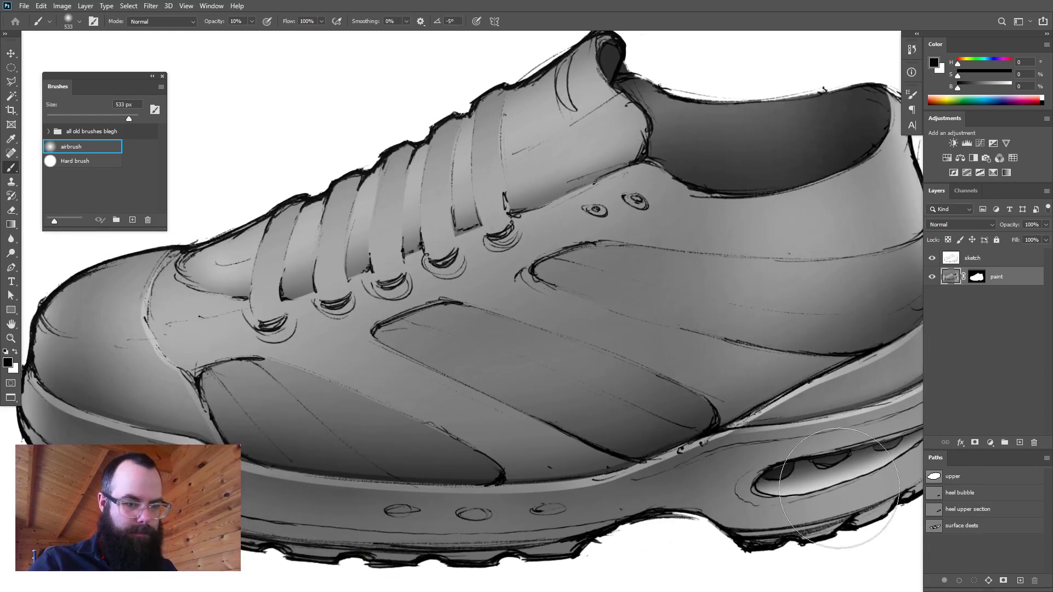
# - Load the "surface deets" path as a selection and try expanding it by 5 pixels
pyautogui.keyDown('ctrl'); pyautogui.click(934, 528); pyautogui.keyUp('ctrl')
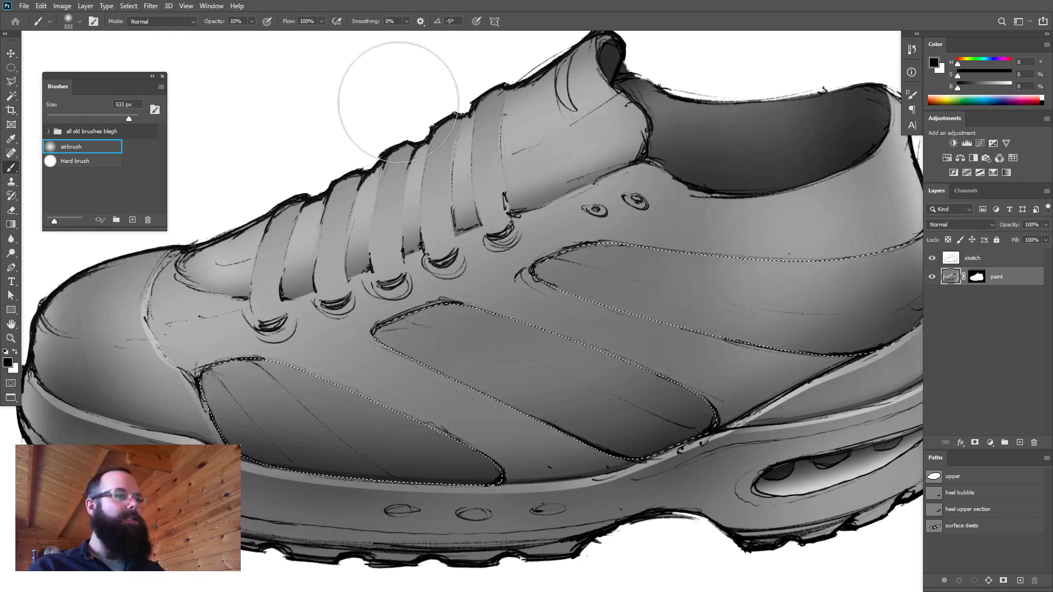
pyautogui.click(127, 6)
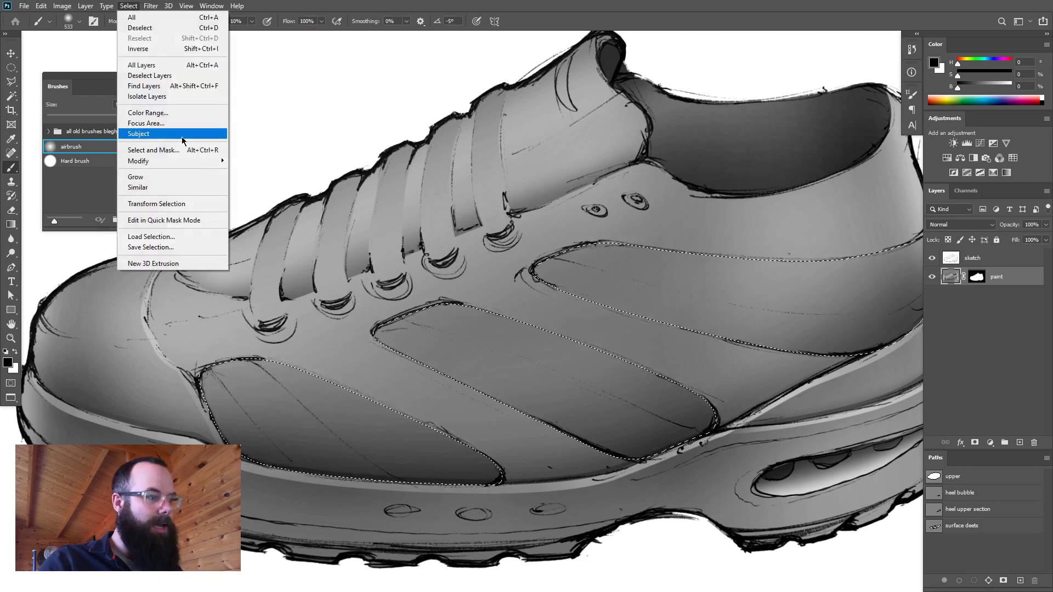
pyautogui.moveTo(187, 160)
pyautogui.click(241, 182)
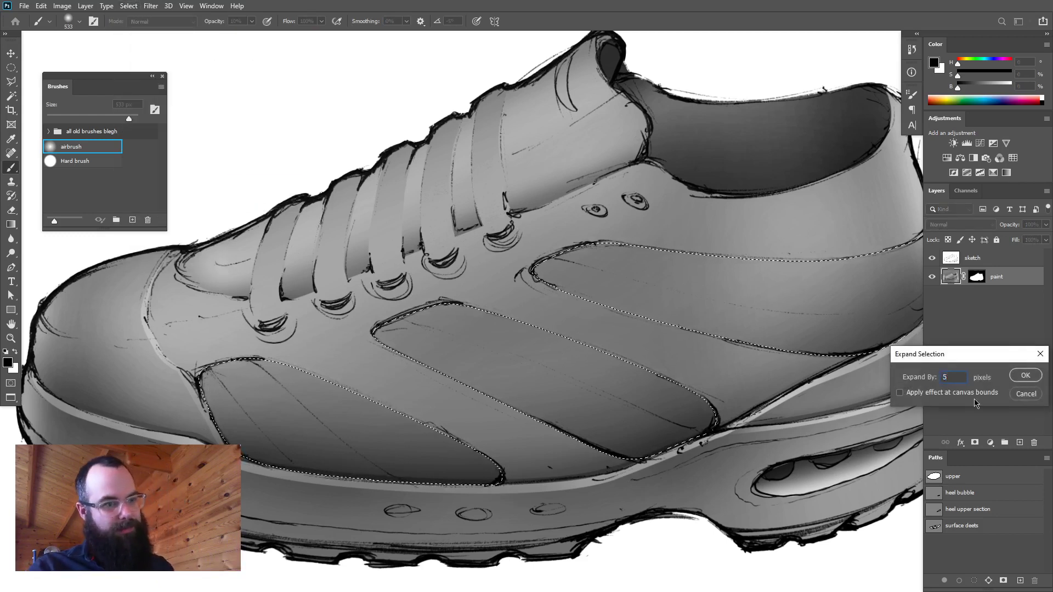
pyautogui.click(1033, 377)
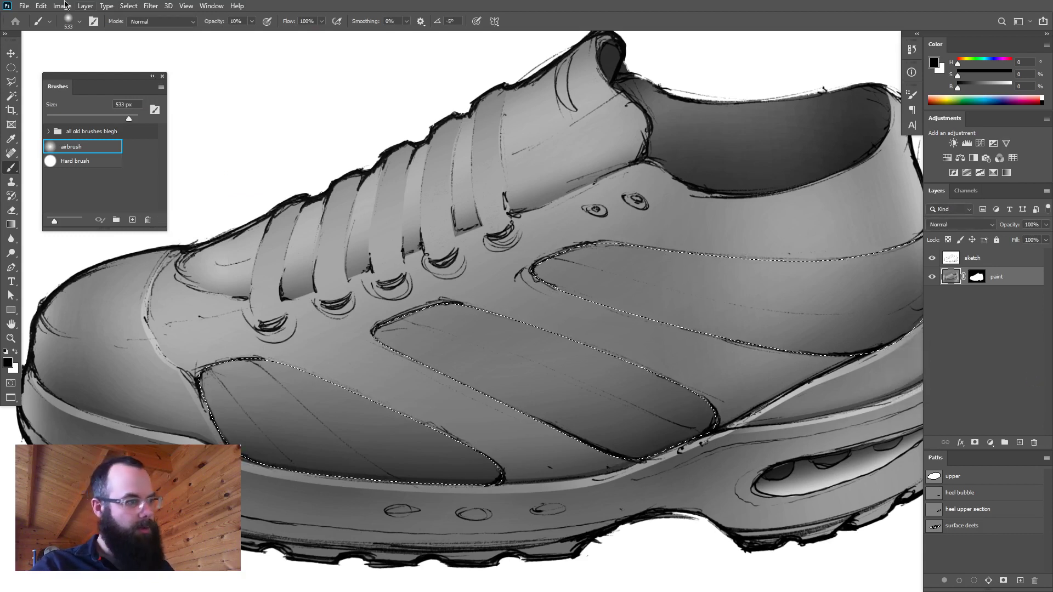
# - Try expanding the selection of the three side panels by 15 pixels
pyautogui.click(128, 6)
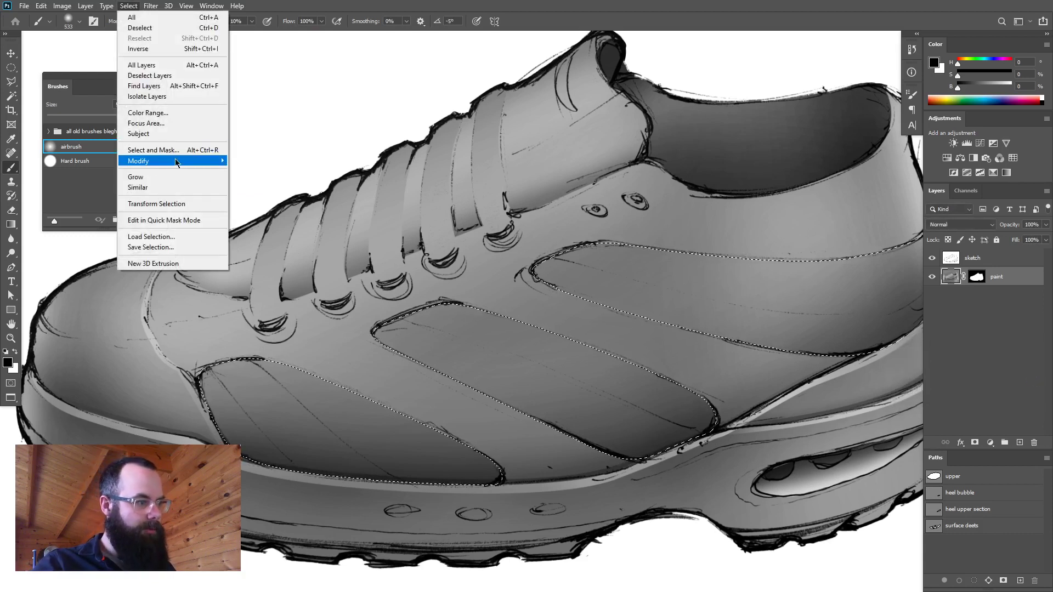
pyautogui.moveTo(228, 160)
pyautogui.click(269, 182)
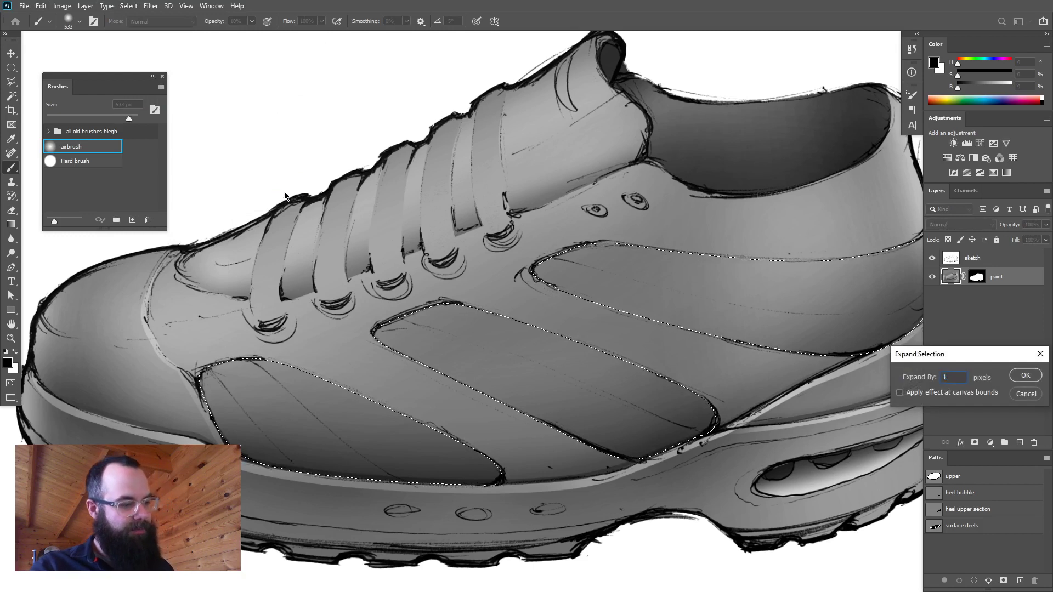
pyautogui.write('5')
pyautogui.click(1022, 376)
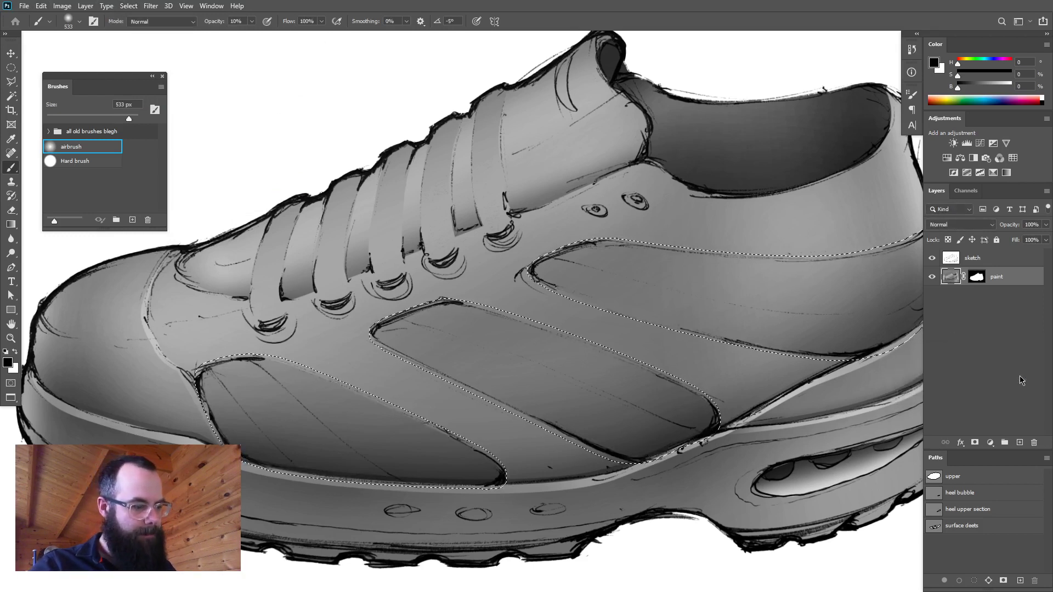
# - Expand the side panel selection by 15 pixels and subtract the original panel shapes, leaving only a thin border around each panel
pyautogui.click(128, 6)
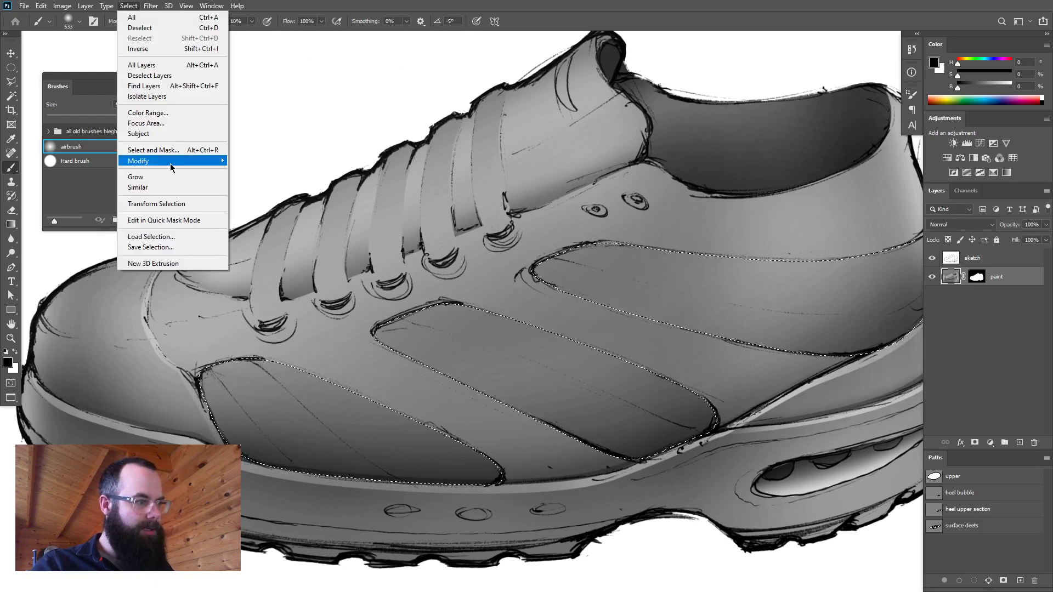
pyautogui.moveTo(205, 165)
pyautogui.click(250, 182)
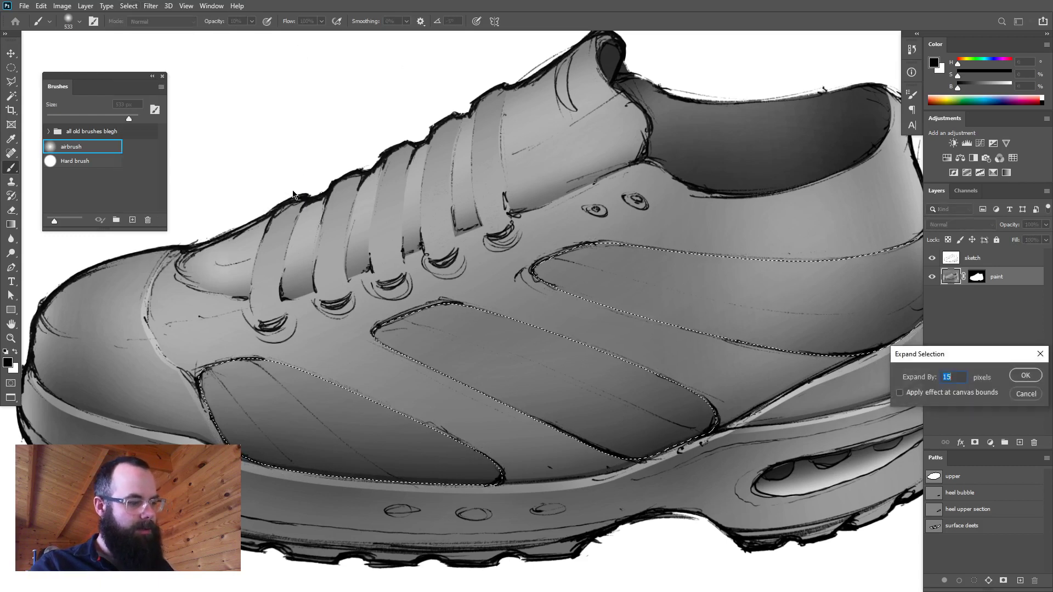
pyautogui.click(1020, 375)
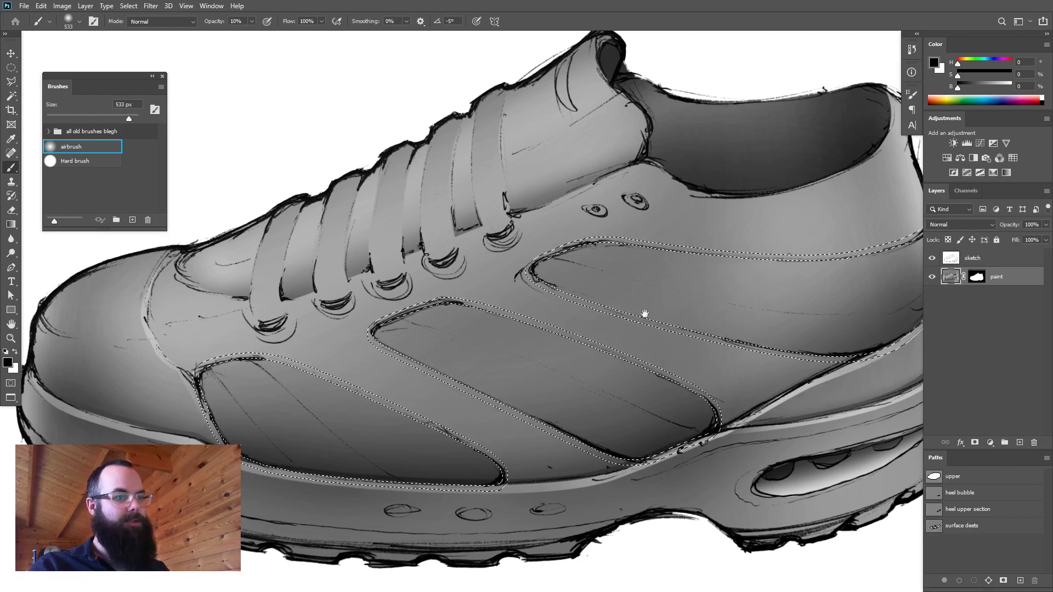
# - Airbrush white highlights along the lower borders and black shadows along the upper borders of the rear and middle panels with a 173 px brush
pyautogui.moveTo(644, 314); pyautogui.dragTo(577, 325)
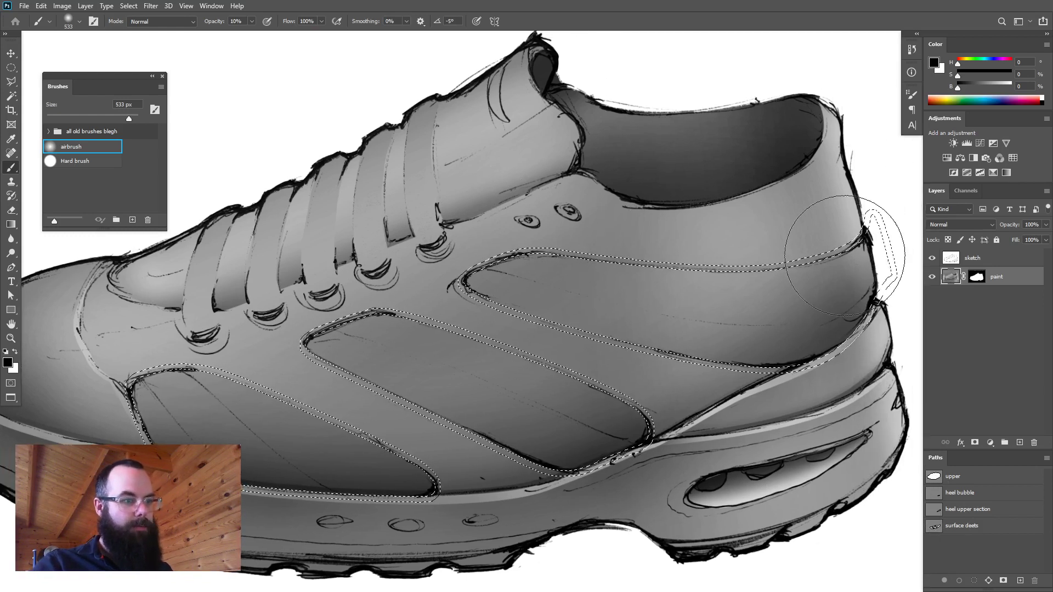
pyautogui.moveTo(531, 329); pyautogui.dragTo(510, 333)
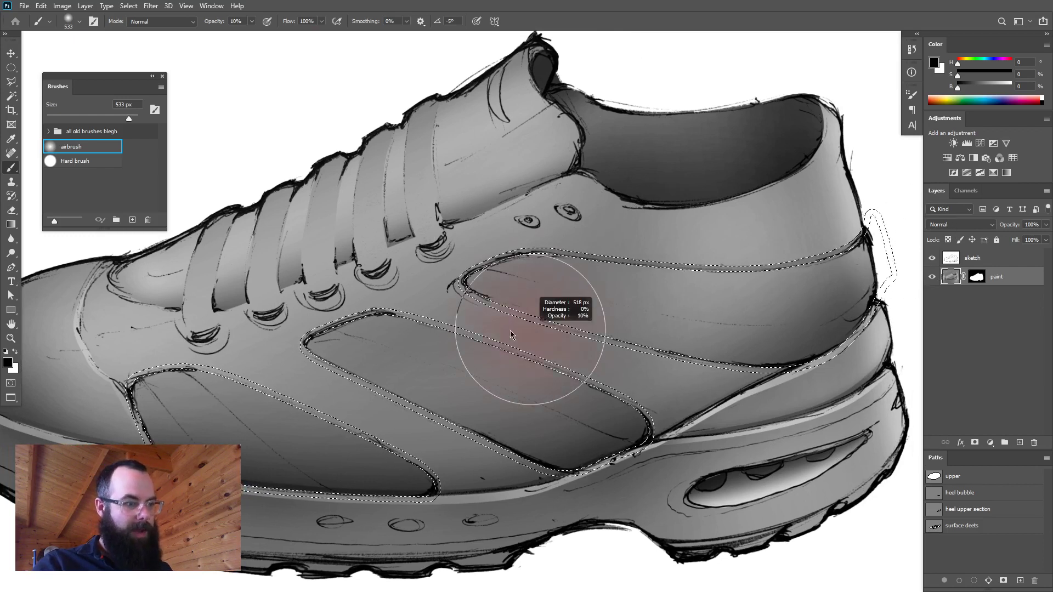
pyautogui.press('x')
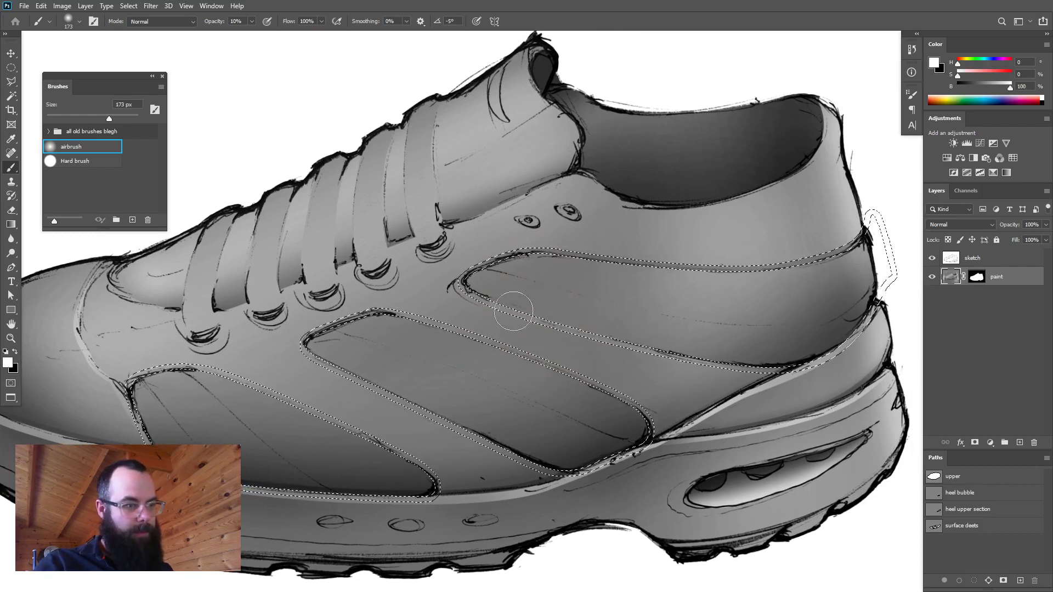
pyautogui.press('x')
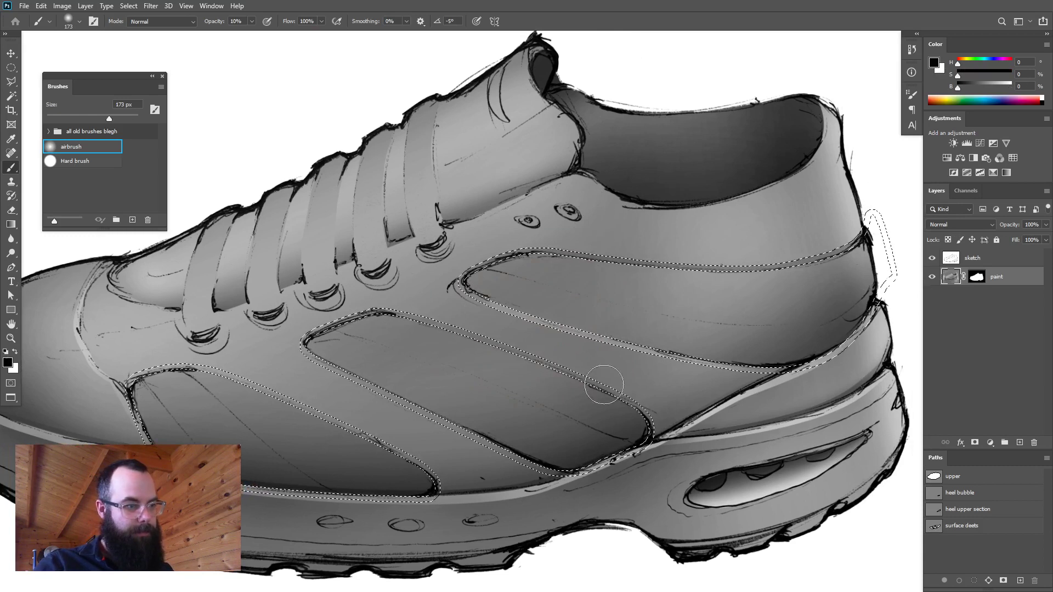
pyautogui.press('x')
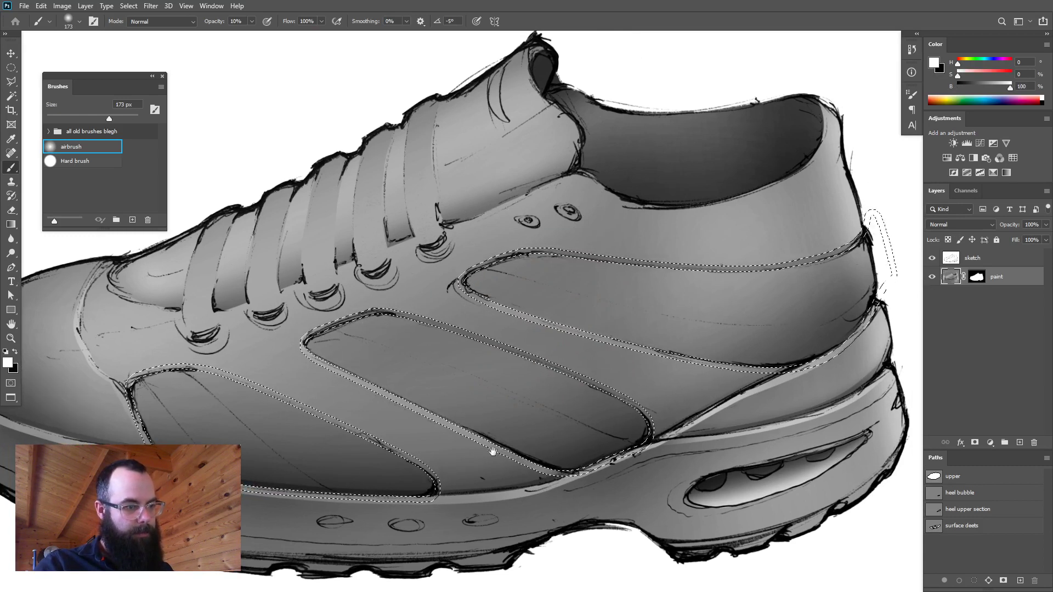
pyautogui.hscroll(-5, 494, 442)
pyautogui.press('x')
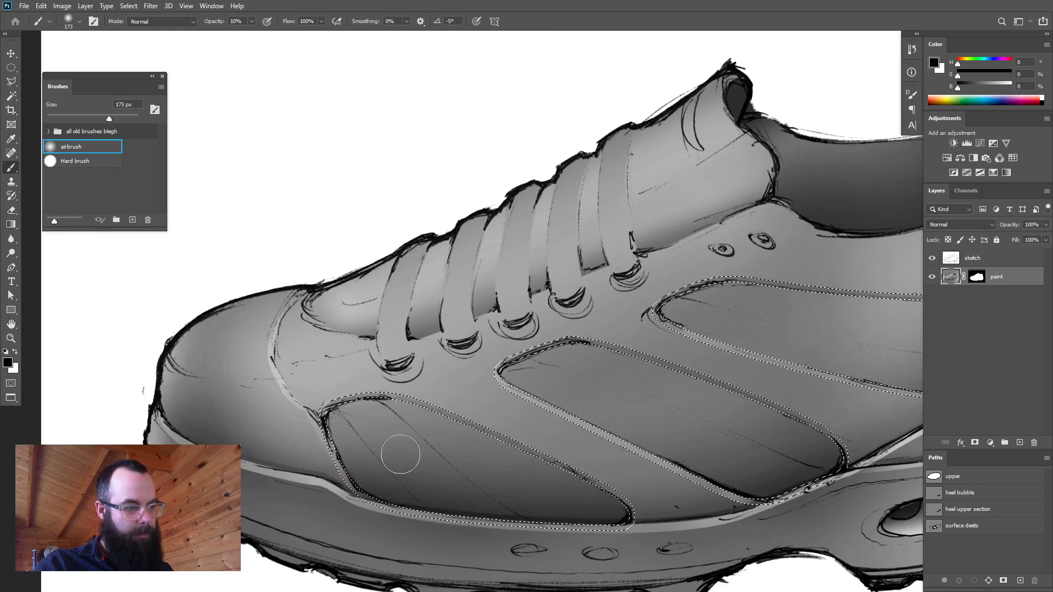
# - Airbrush a white highlight on the front panel's front border and black shadow on its upper border, and clear the selection
pyautogui.press('x')
pyautogui.moveTo(326, 430); pyautogui.dragTo(354, 488)
pyautogui.press('x')
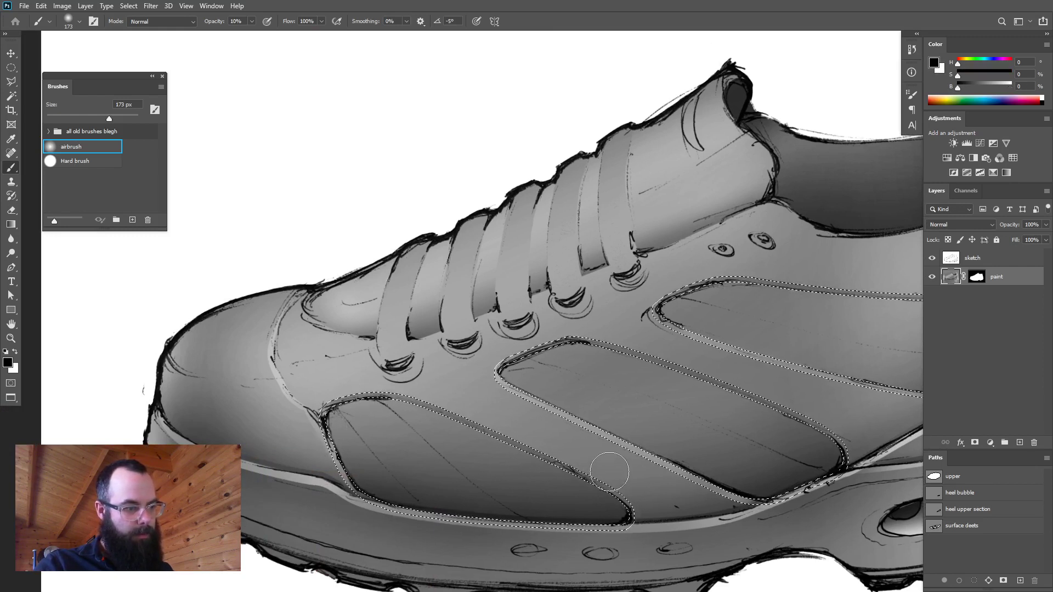
pyautogui.press('x')
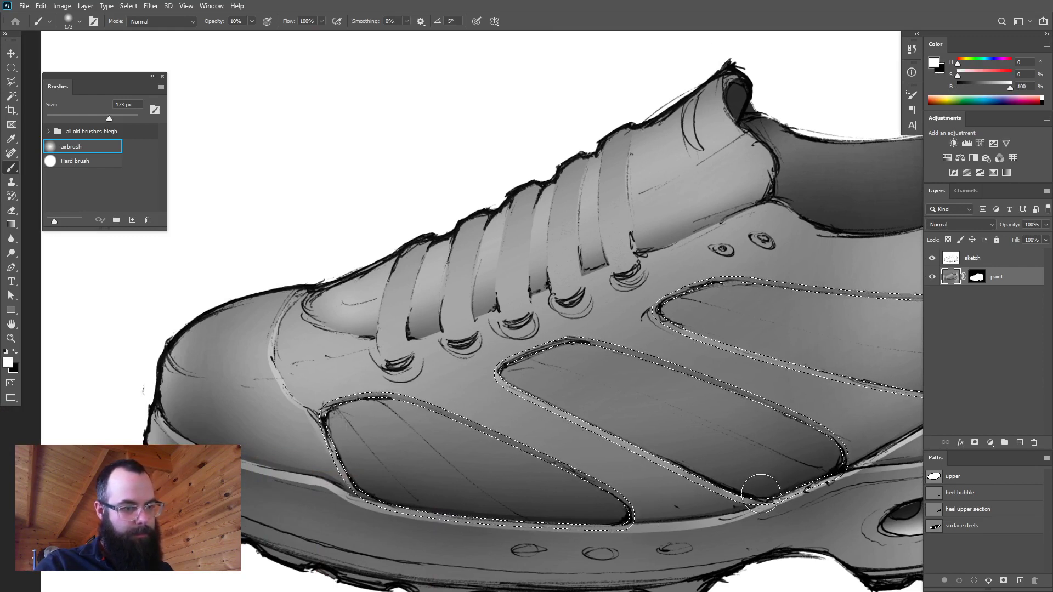
pyautogui.hotkey('ctrl', 'd')
# - Touch up the light and shadow around the side panels with a 222 px airbrush, alternating white and black
pyautogui.moveTo(749, 404); pyautogui.dragTo(609, 393)
pyautogui.moveTo(413, 397)
pyautogui.mouseDown()
pyautogui.moveTo(442, 397)
pyautogui.moveTo(438, 382)
pyautogui.mouseUp()
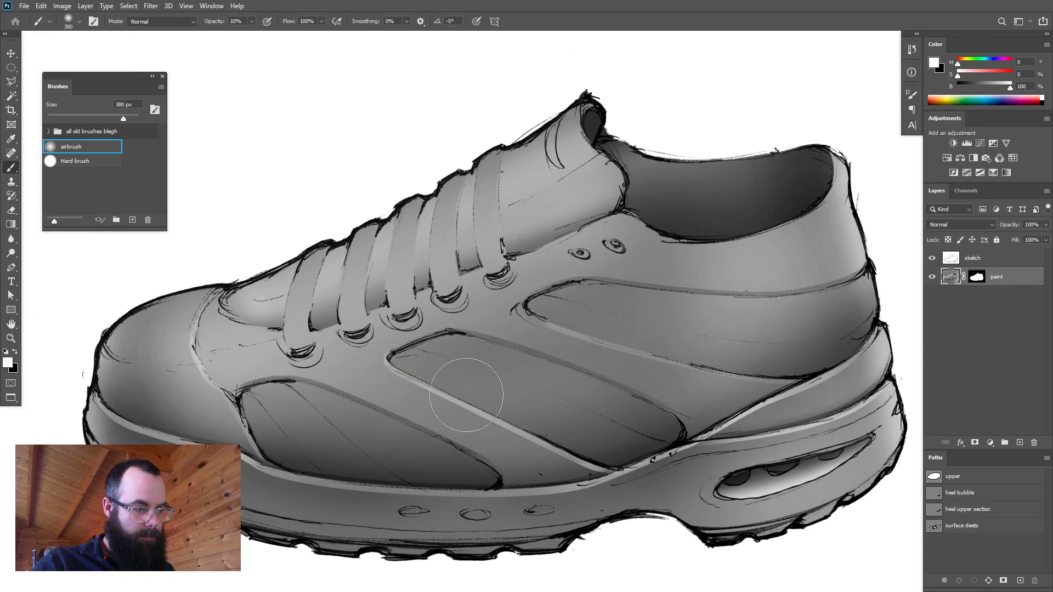
pyautogui.moveTo(756, 365); pyautogui.dragTo(713, 365)
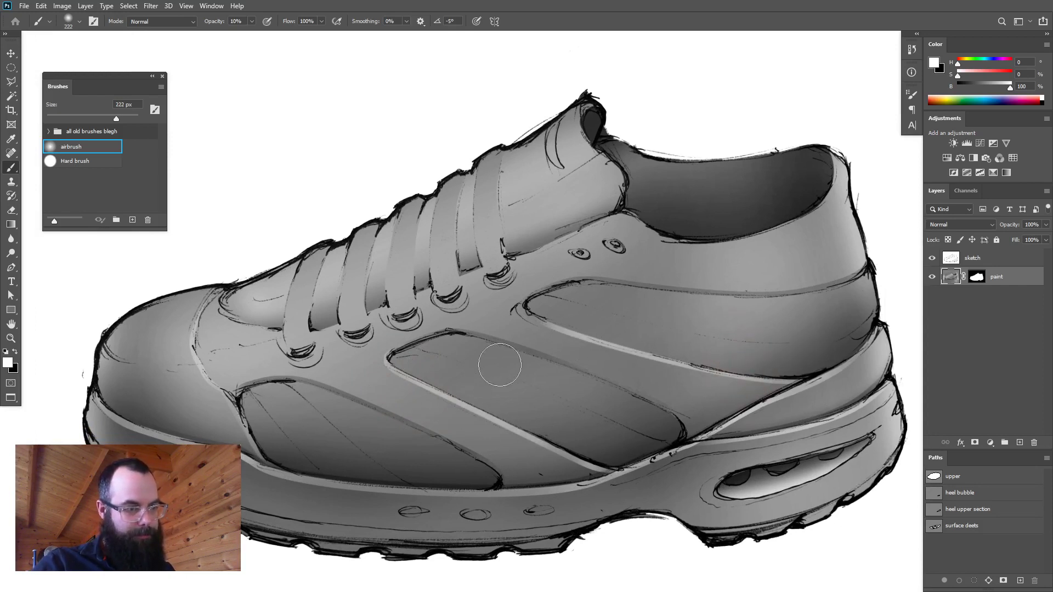
pyautogui.press('x')
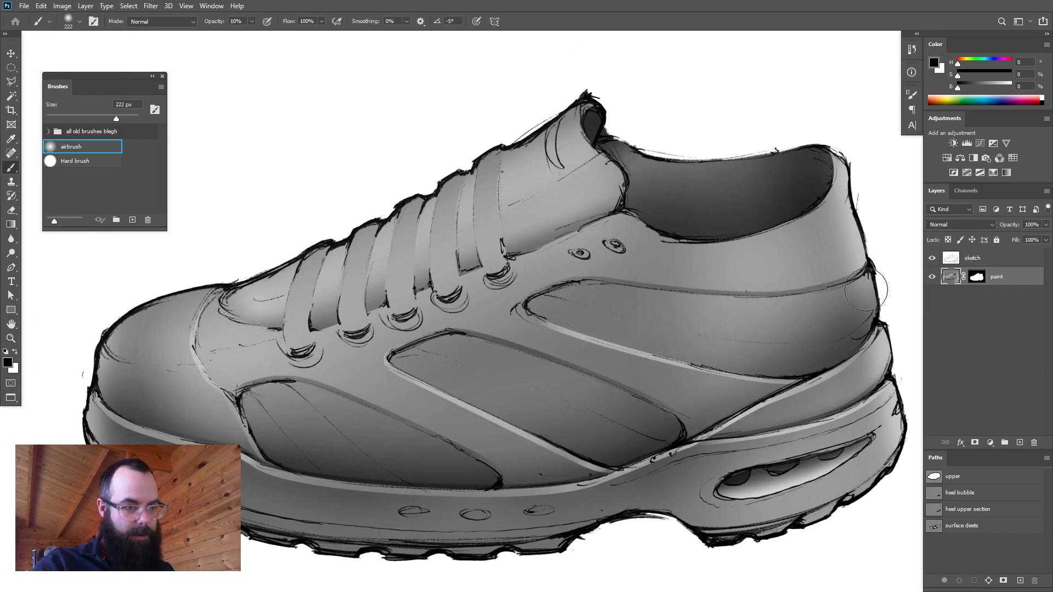
pyautogui.moveTo(688, 378)
pyautogui.mouseDown()
pyautogui.moveTo(799, 366)
pyautogui.moveTo(706, 394)
pyautogui.mouseUp()
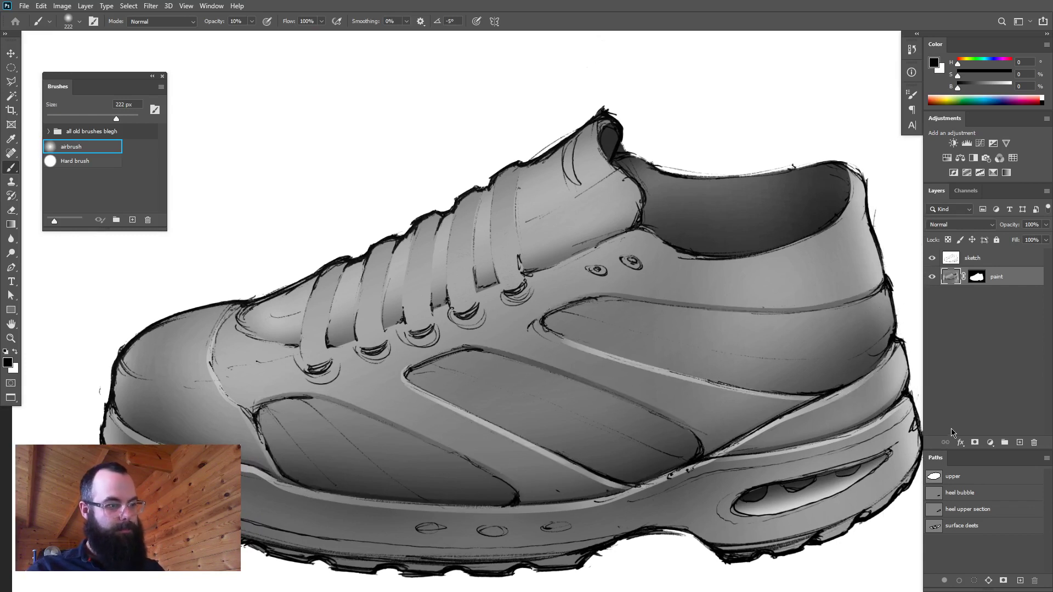
pyautogui.moveTo(732, 384)
pyautogui.mouseDown()
pyautogui.moveTo(678, 378)
pyautogui.moveTo(749, 374)
pyautogui.mouseUp()
pyautogui.moveTo(655, 398); pyautogui.dragTo(612, 400)
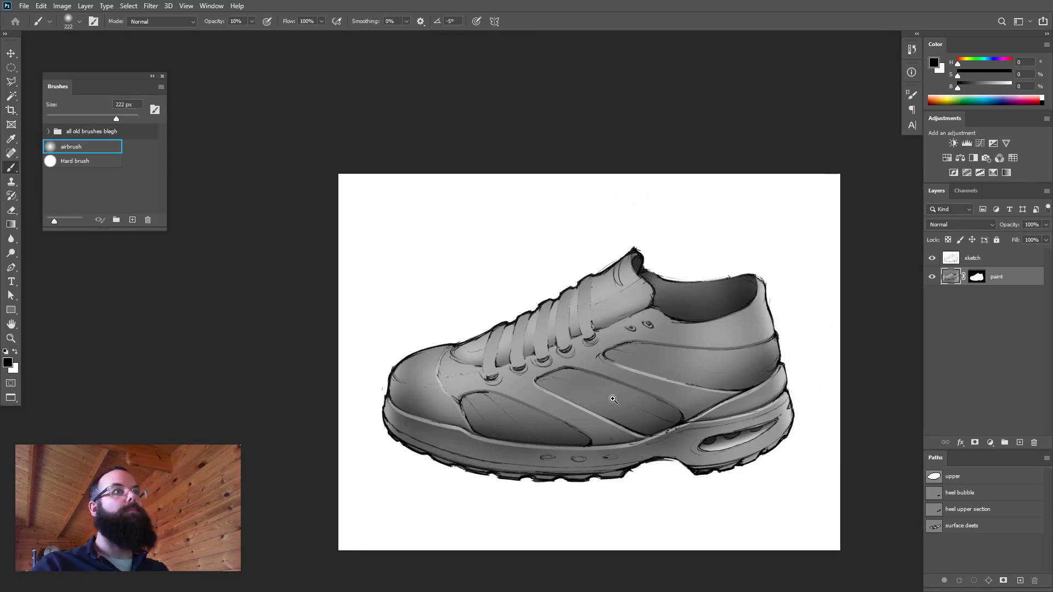
pyautogui.moveTo(613, 399); pyautogui.dragTo(641, 403)
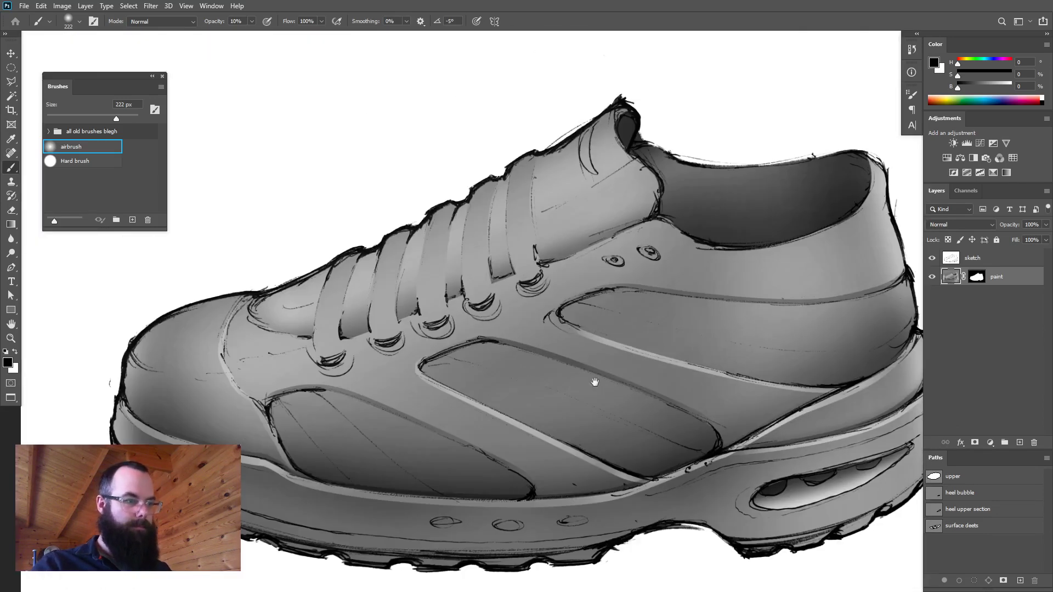
# - Outline the frontmost lace with the Pen tool, following it down around its eyelet and back up to the second lace
pyautogui.moveTo(579, 378); pyautogui.dragTo(681, 387)
pyautogui.moveTo(537, 387); pyautogui.dragTo(572, 378)
pyautogui.moveTo(602, 311); pyautogui.dragTo(557, 430)
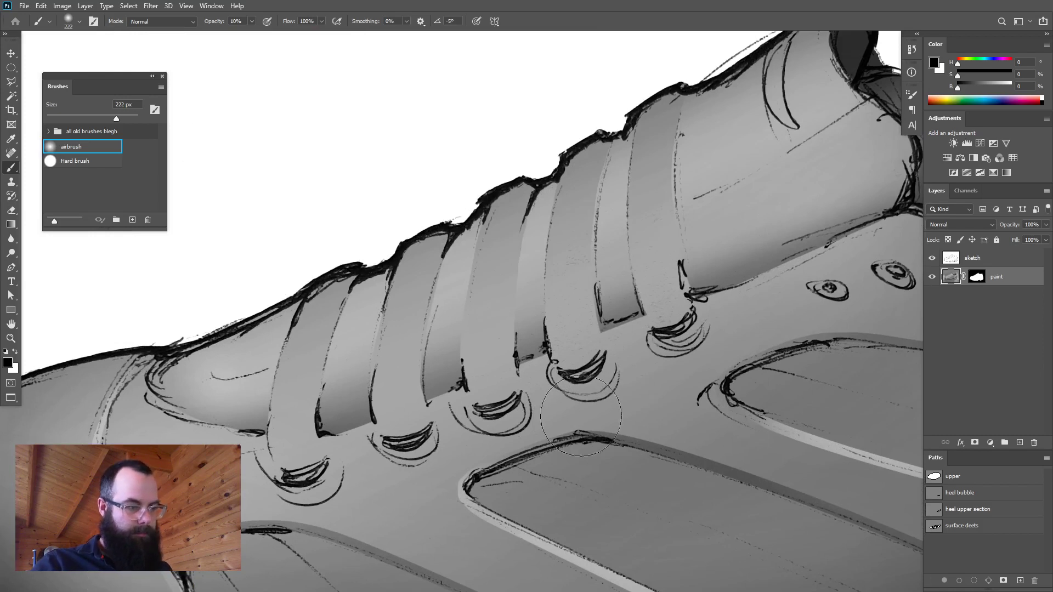
pyautogui.moveTo(418, 445)
pyautogui.mouseDown()
pyautogui.moveTo(393, 454)
pyautogui.moveTo(405, 459)
pyautogui.mouseUp()
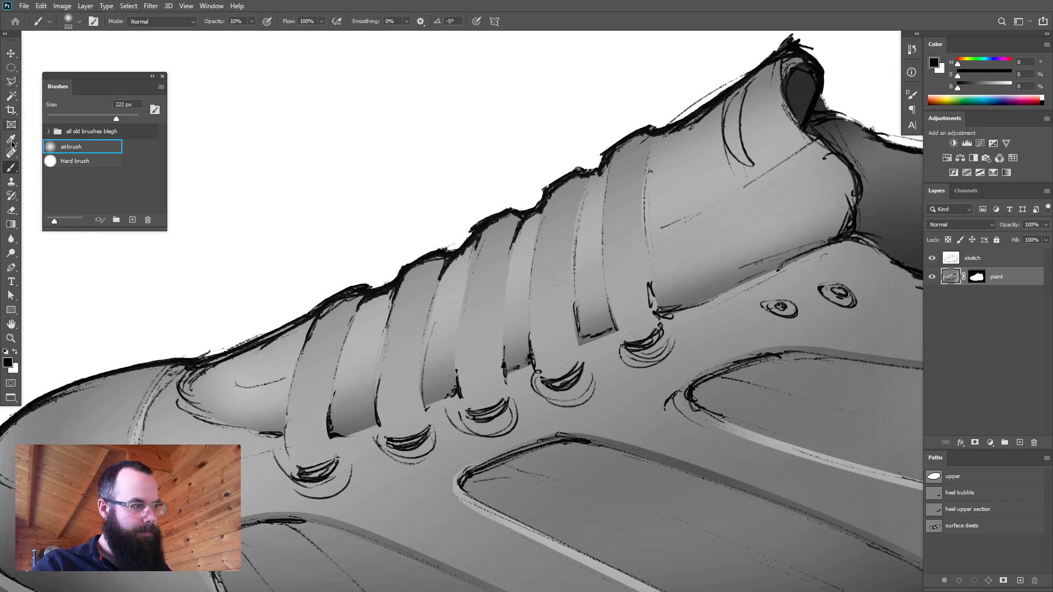
pyautogui.press('p')
pyautogui.moveTo(493, 324); pyautogui.dragTo(523, 279)
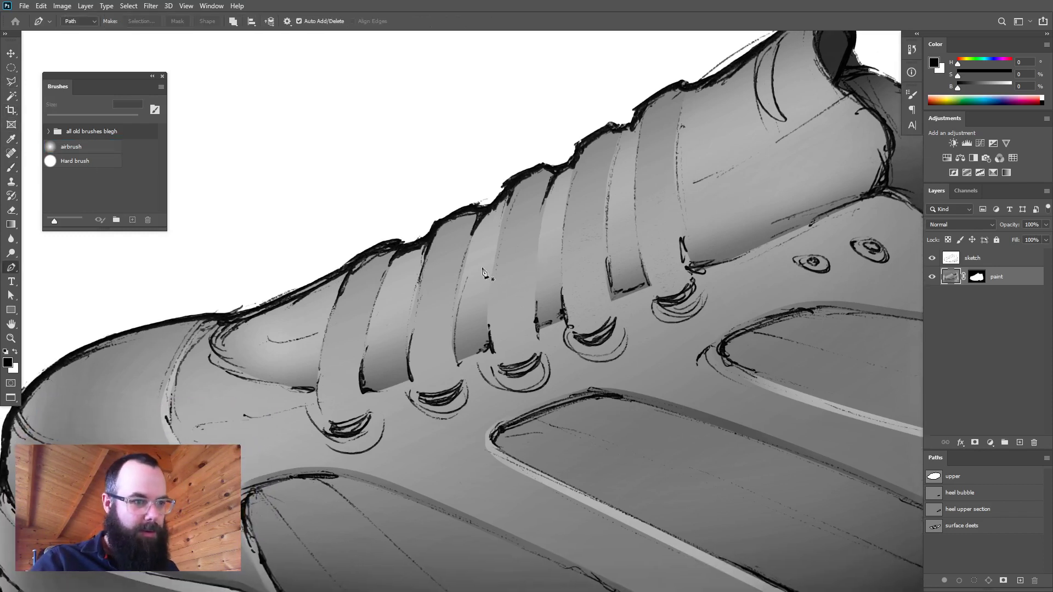
pyautogui.moveTo(382, 230); pyautogui.dragTo(352, 273)
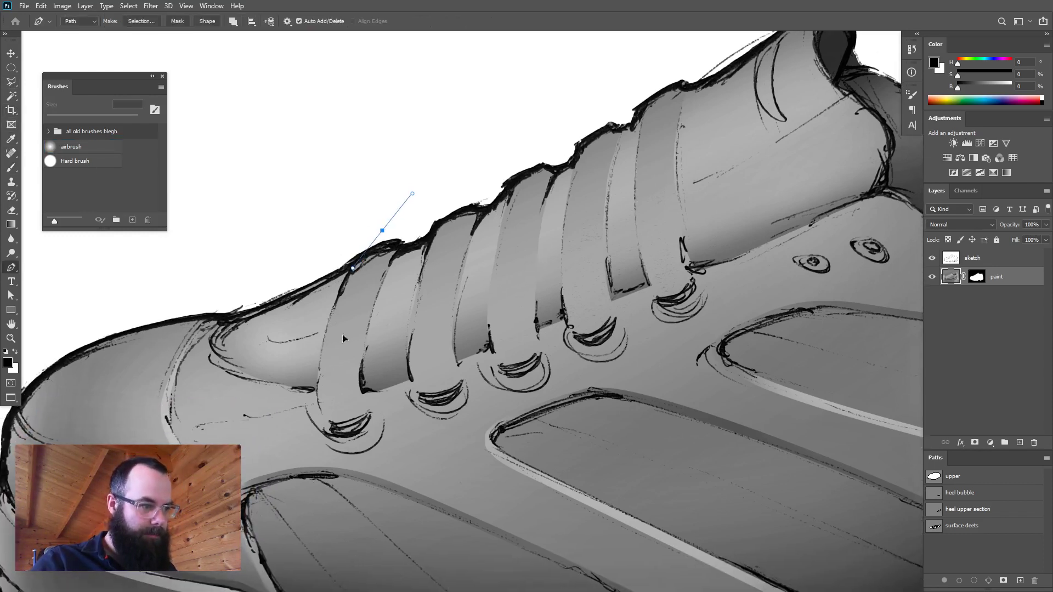
pyautogui.hotkey('ctrl', 'z')
pyautogui.moveTo(367, 228); pyautogui.dragTo(350, 267)
pyautogui.moveTo(325, 332); pyautogui.dragTo(325, 343)
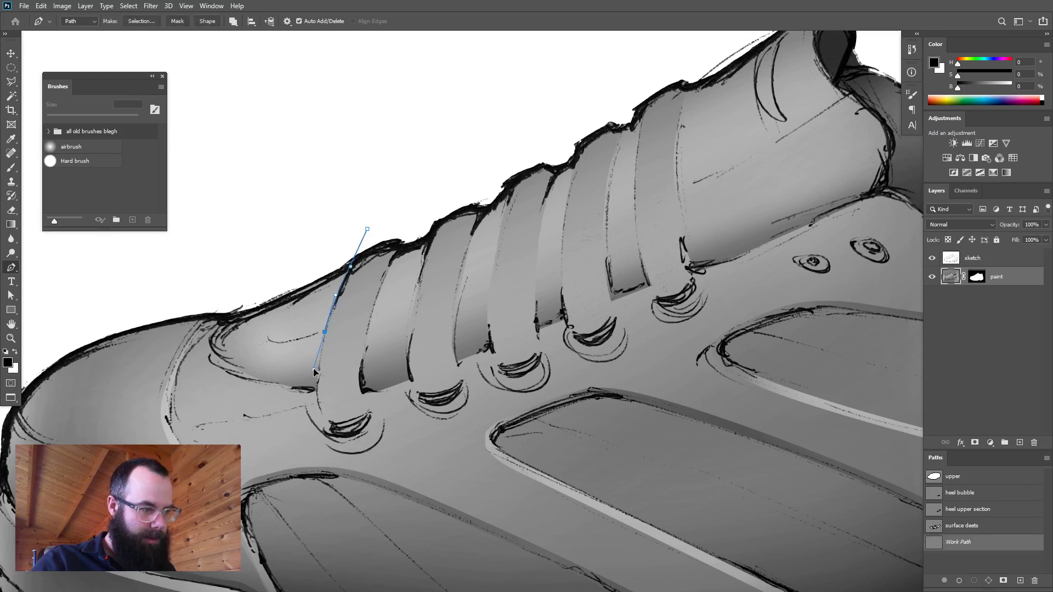
pyautogui.moveTo(326, 431); pyautogui.dragTo(338, 446)
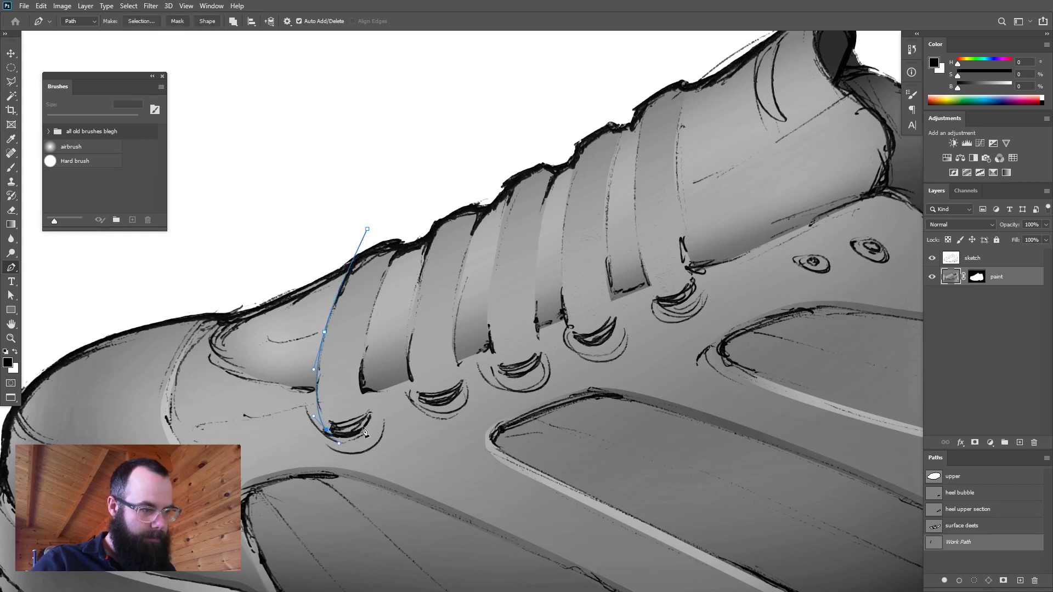
pyautogui.moveTo(367, 409); pyautogui.dragTo(357, 390)
pyautogui.moveTo(369, 331); pyautogui.dragTo(381, 287)
pyautogui.moveTo(403, 249); pyautogui.dragTo(431, 236)
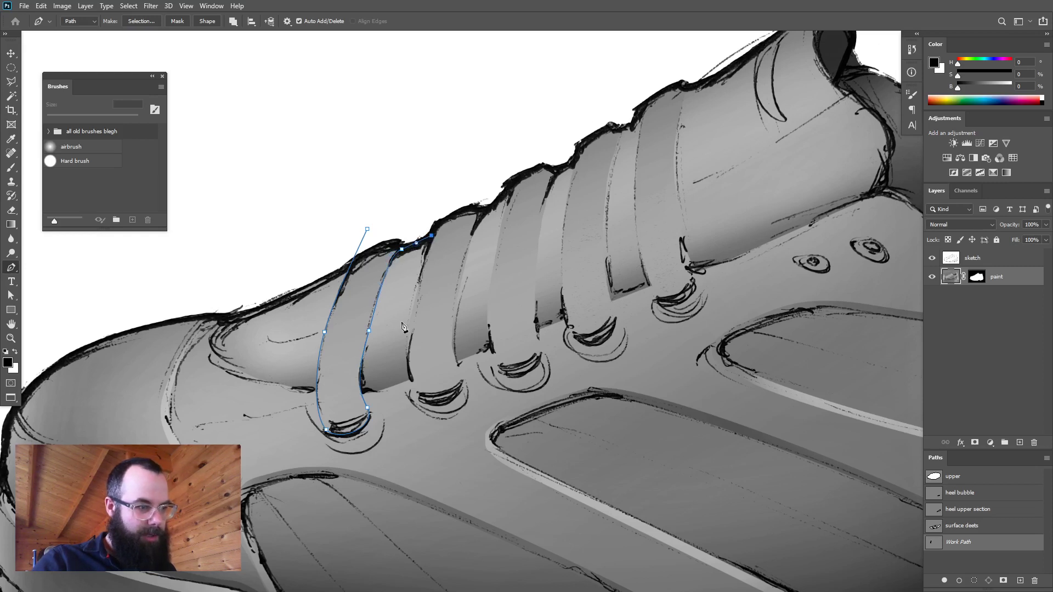
# - Continue the pen path around the second and third laces from the toe, ending at the top of the fourth lace
pyautogui.moveTo(410, 330); pyautogui.dragTo(464, 397)
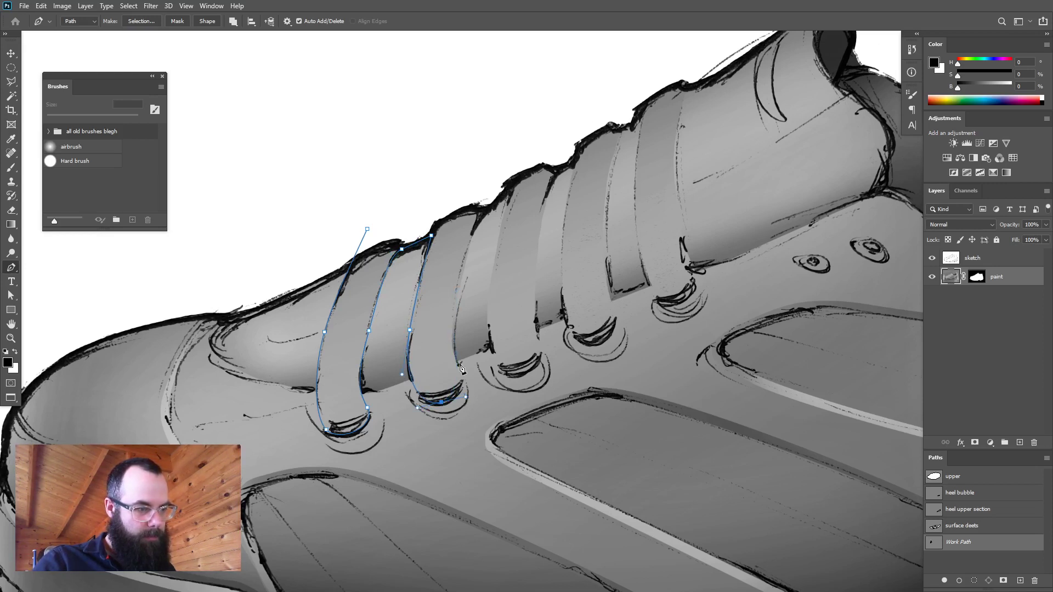
pyautogui.moveTo(448, 341); pyautogui.dragTo(451, 344)
pyautogui.moveTo(474, 230); pyautogui.dragTo(498, 183)
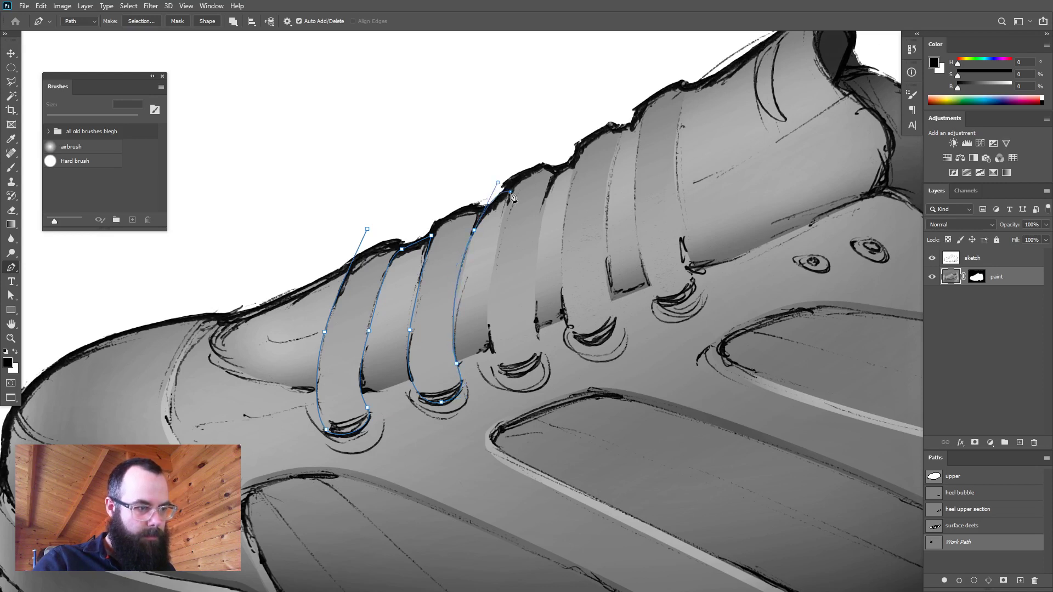
pyautogui.moveTo(510, 191); pyautogui.dragTo(504, 205)
pyautogui.moveTo(495, 261); pyautogui.dragTo(489, 306)
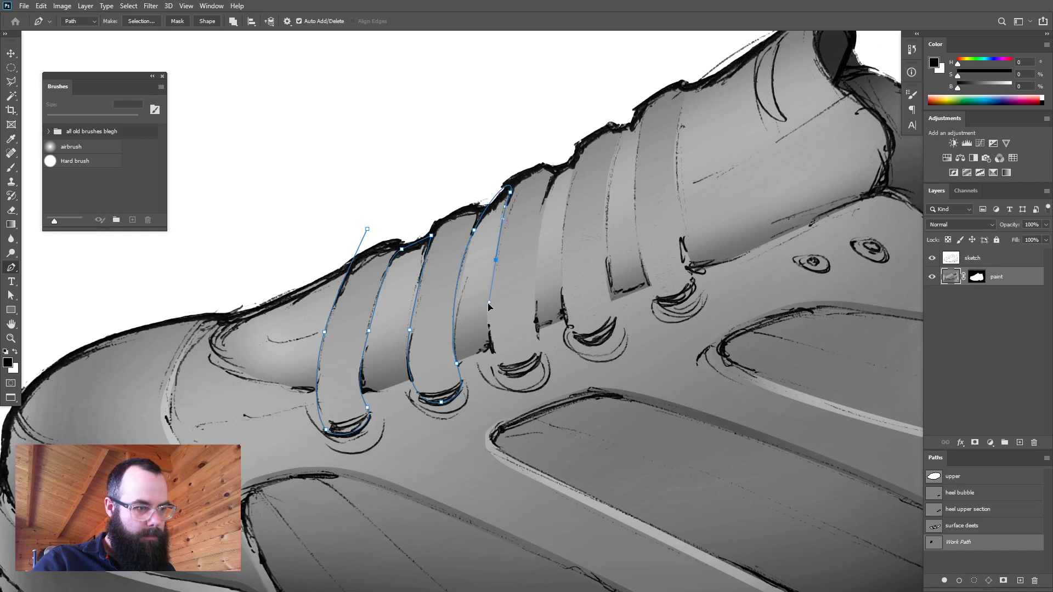
pyautogui.moveTo(492, 351); pyautogui.dragTo(533, 364)
pyautogui.moveTo(537, 327); pyautogui.dragTo(528, 296)
pyautogui.moveTo(556, 174); pyautogui.dragTo(572, 155)
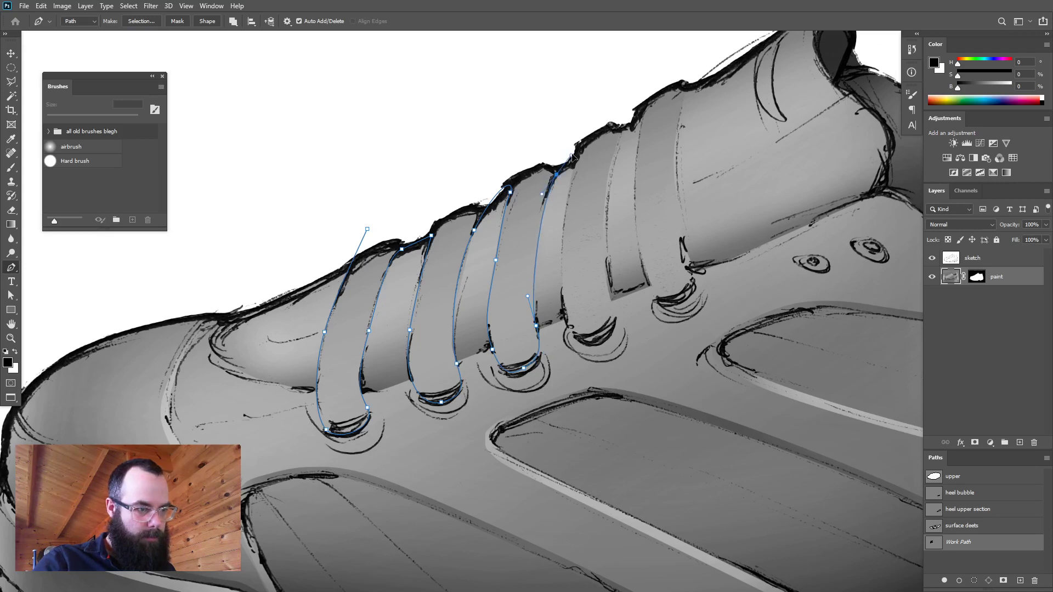
pyautogui.click(574, 163)
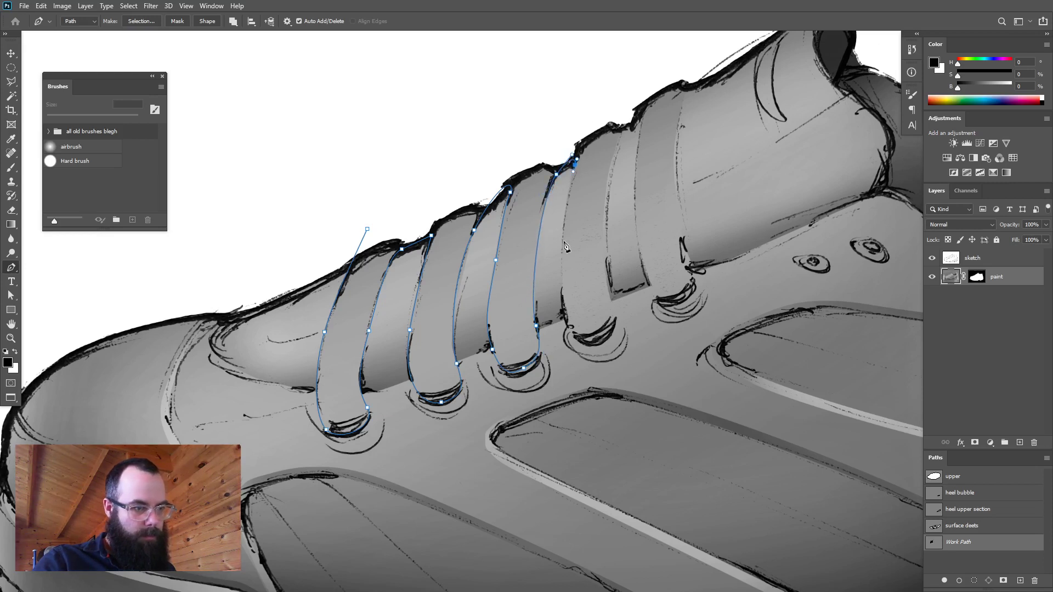
# - Extend the path down around the fourth lace and back up to the top of the fifth
pyautogui.moveTo(561, 239); pyautogui.dragTo(558, 290)
pyautogui.moveTo(580, 336); pyautogui.dragTo(612, 297)
pyautogui.moveTo(604, 225); pyautogui.dragTo(604, 191)
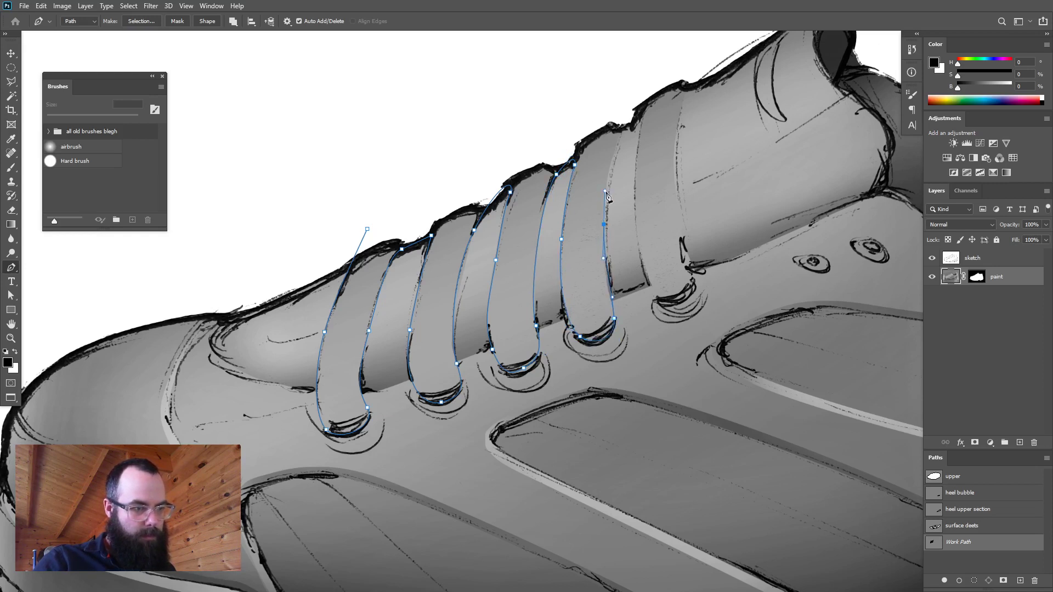
pyautogui.moveTo(628, 127); pyautogui.dragTo(646, 116)
pyautogui.click(644, 113)
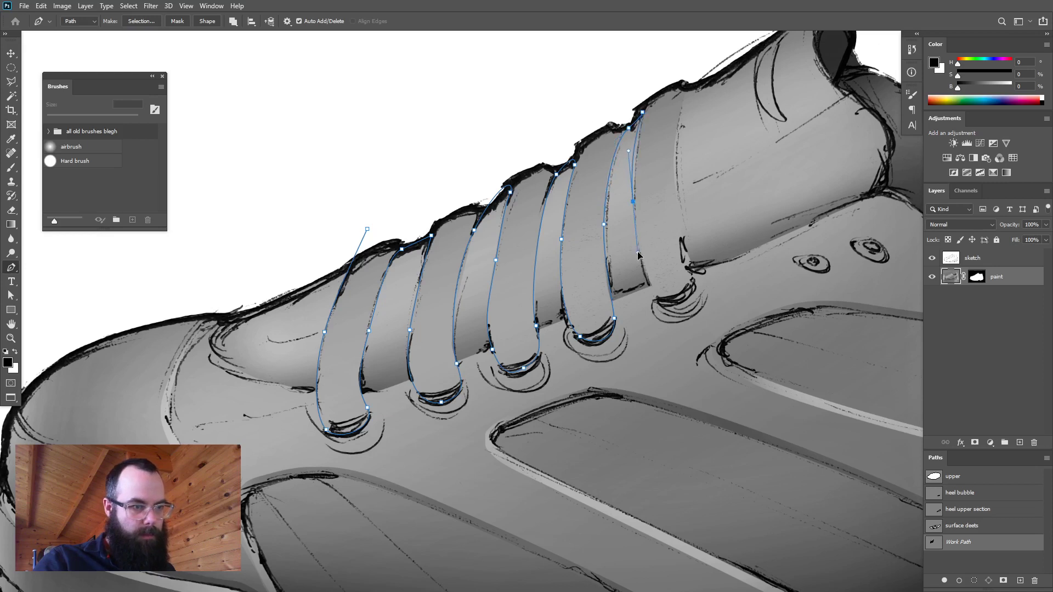
# - Trace the fifth lace and close the path with a loose outline outside the shoe, above the laces
pyautogui.moveTo(634, 193); pyautogui.dragTo(635, 236)
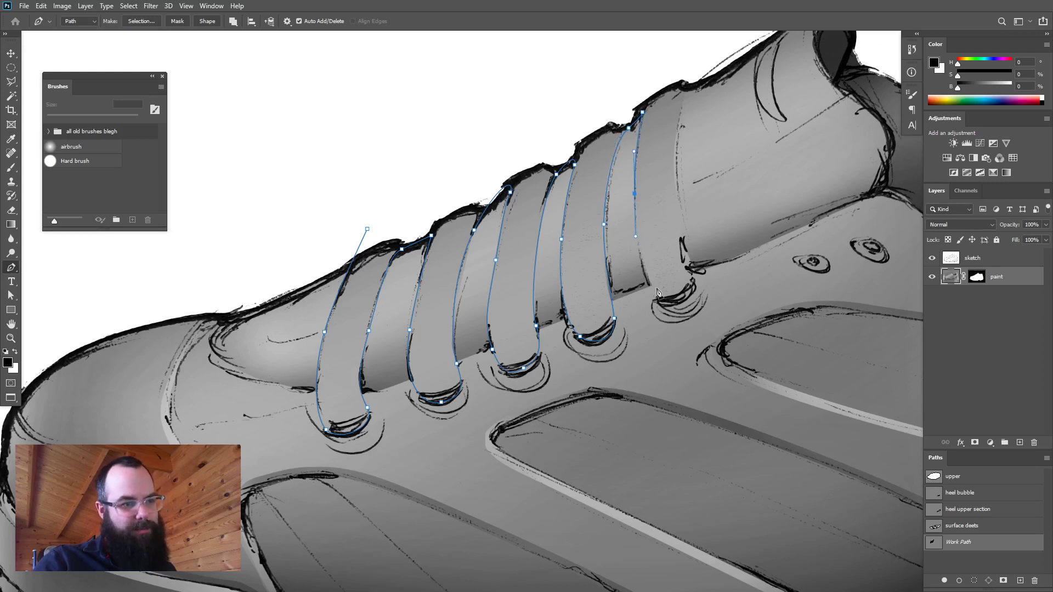
pyautogui.moveTo(660, 299); pyautogui.dragTo(678, 311)
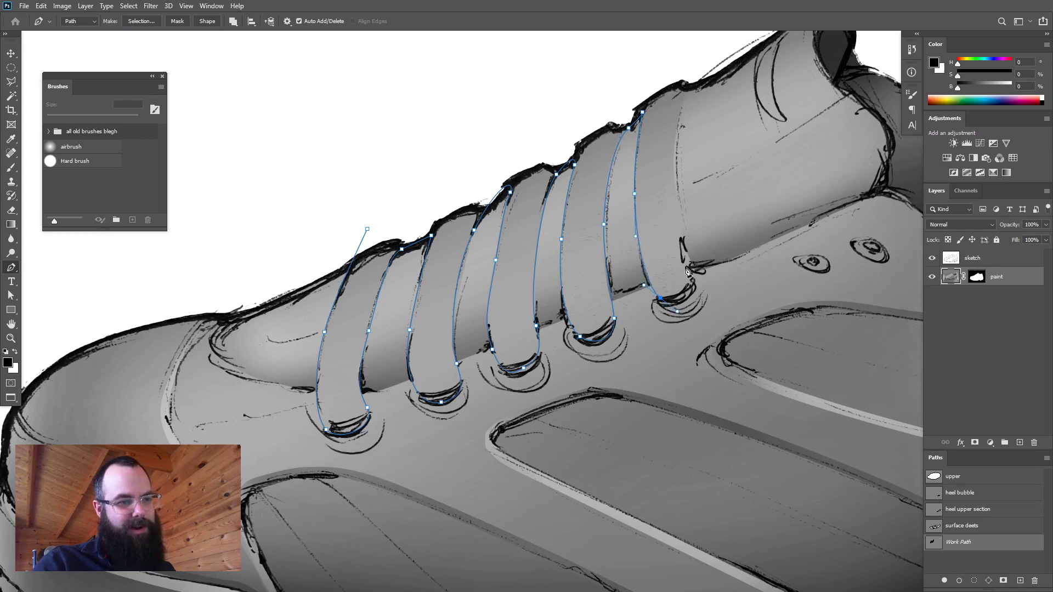
pyautogui.moveTo(690, 269); pyautogui.dragTo(680, 245)
pyautogui.moveTo(676, 146); pyautogui.dragTo(677, 99)
pyautogui.click(689, 87)
pyautogui.click(690, 59)
pyautogui.click(574, 75)
pyautogui.click(400, 187)
pyautogui.click(367, 230)
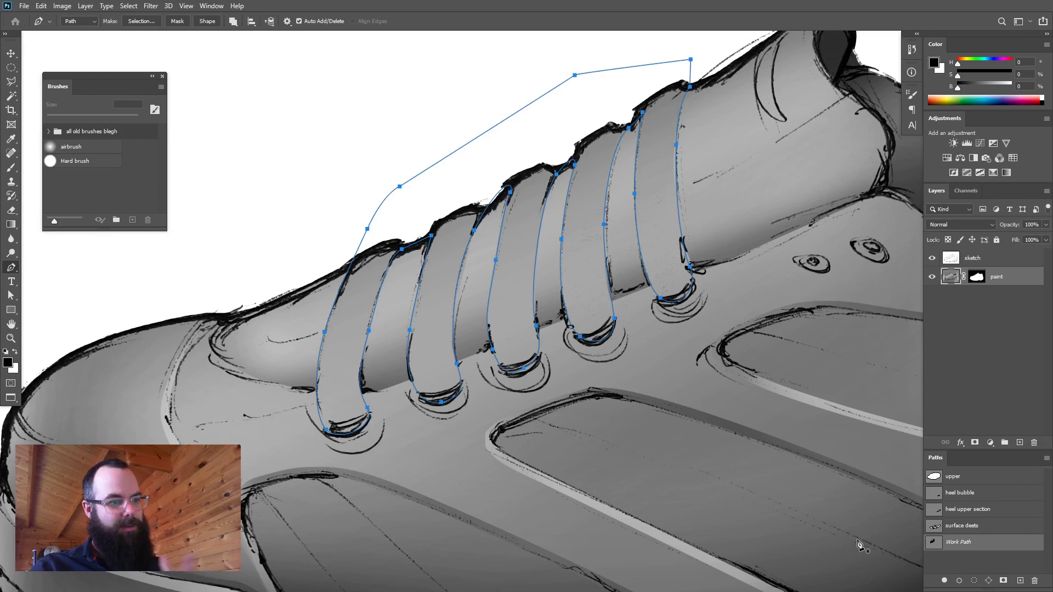
# - Save the lace work path under the name "laces"
pyautogui.scroll(3, 864, 353)
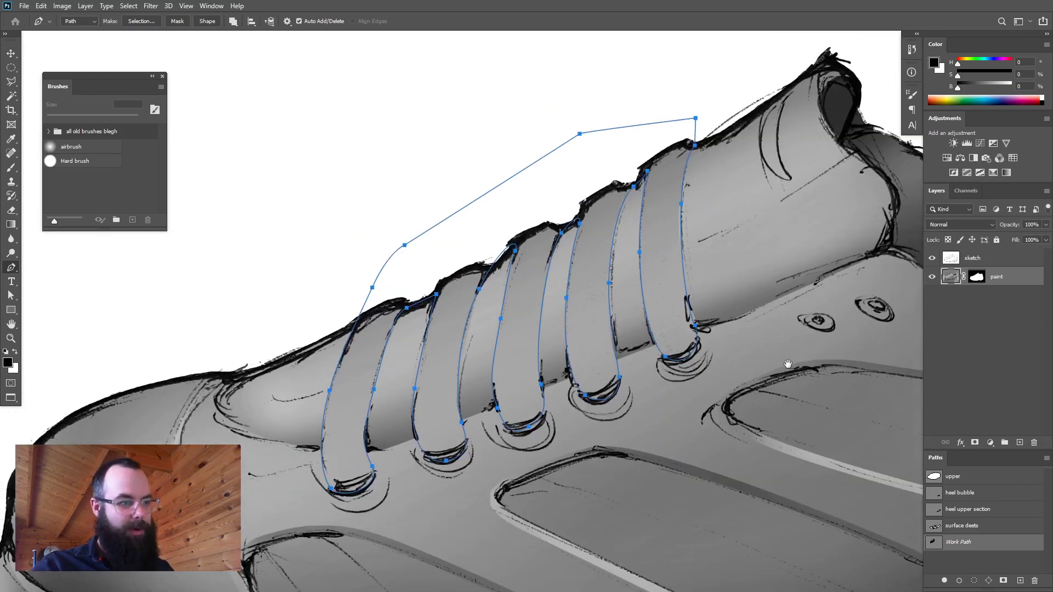
pyautogui.doubleClick(971, 544)
pyautogui.write('laces')
pyautogui.press('Return')
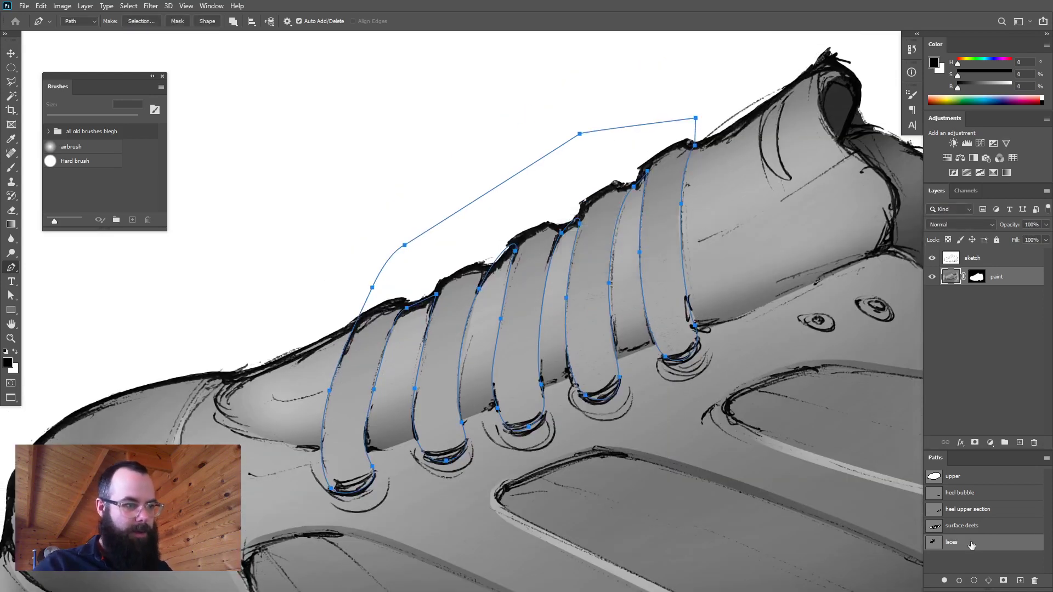
# - Trace the tongue's front end and lower edge with the Pen tool, passing behind the laces up to the collar
pyautogui.moveTo(262, 362); pyautogui.dragTo(222, 417)
pyautogui.moveTo(319, 448); pyautogui.dragTo(369, 451)
pyautogui.moveTo(491, 410); pyautogui.dragTo(591, 365)
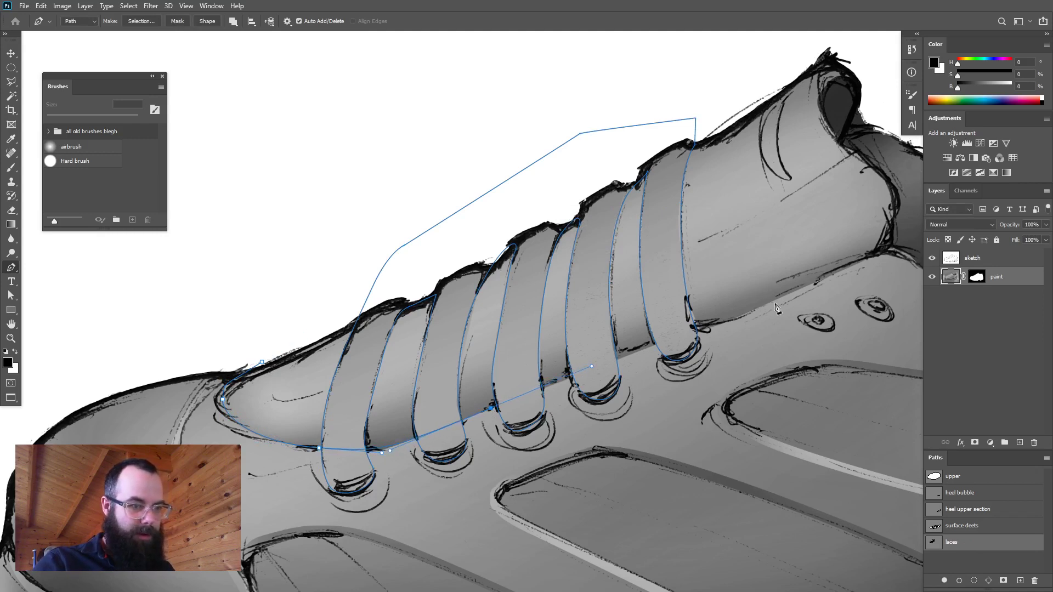
pyautogui.moveTo(816, 282); pyautogui.dragTo(841, 273)
pyautogui.hotkey('ctrl', 'z')
pyautogui.moveTo(712, 327); pyautogui.dragTo(758, 316)
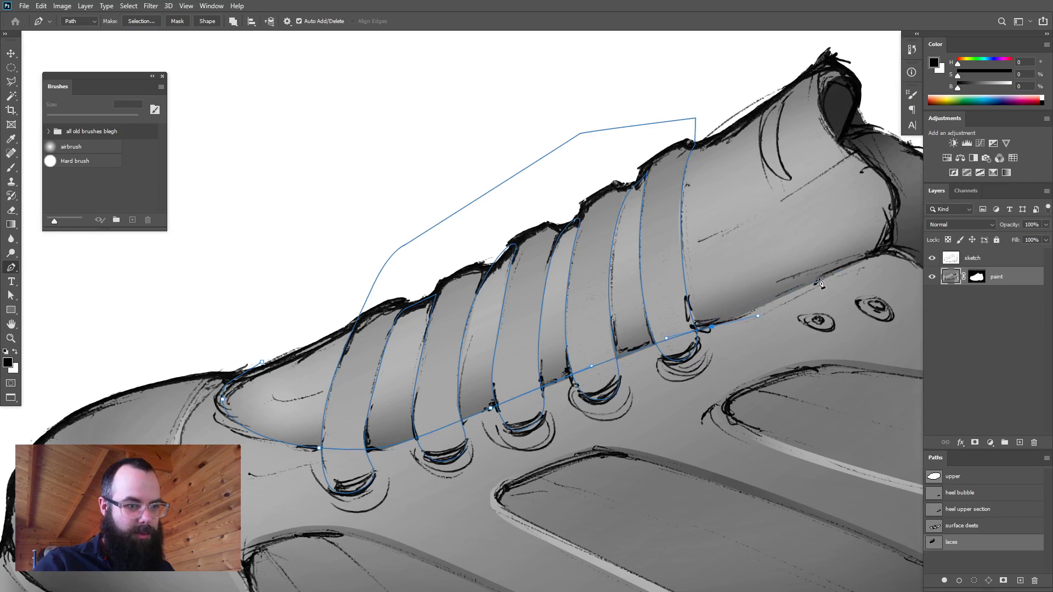
pyautogui.moveTo(871, 254); pyautogui.dragTo(776, 318)
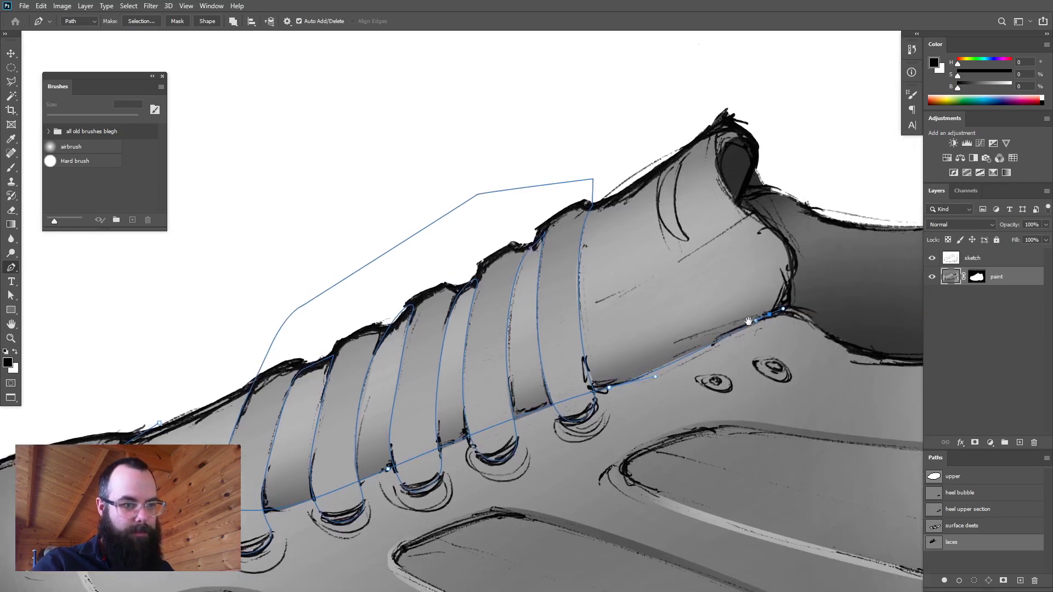
# - Continue the path around the tongue's rear edge and opening, and close it outside the shoe's upper silhouette
pyautogui.moveTo(792, 254); pyautogui.dragTo(725, 192)
pyautogui.moveTo(721, 152); pyautogui.dragTo(759, 143)
pyautogui.click(762, 112)
pyautogui.click(725, 107)
pyautogui.click(546, 110)
pyautogui.click(222, 245)
pyautogui.click(160, 423)
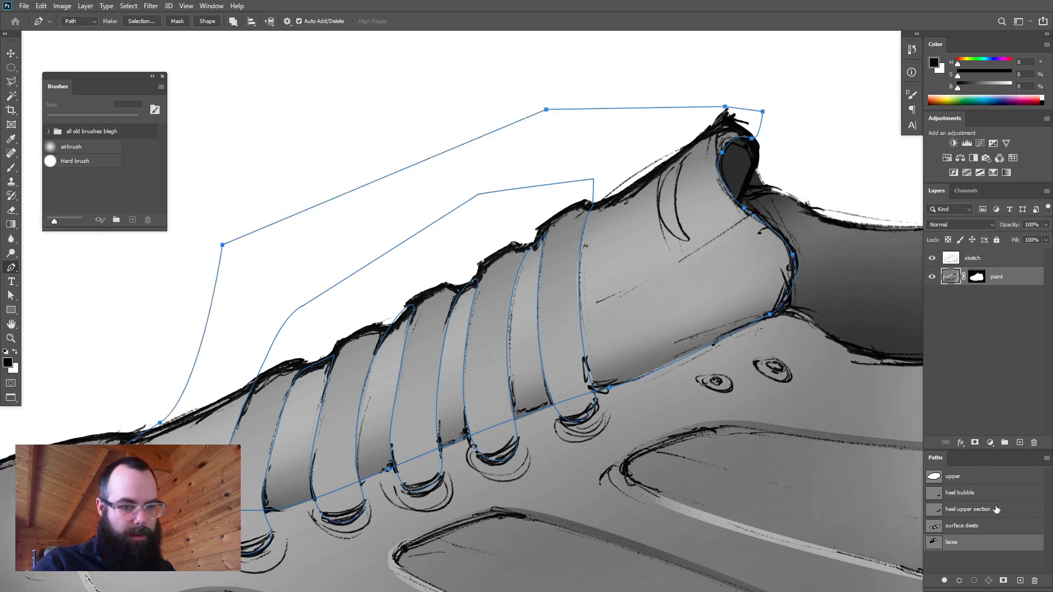
# - Move the tongue outline into a new separate path named "tongue"
pyautogui.click(1021, 580)
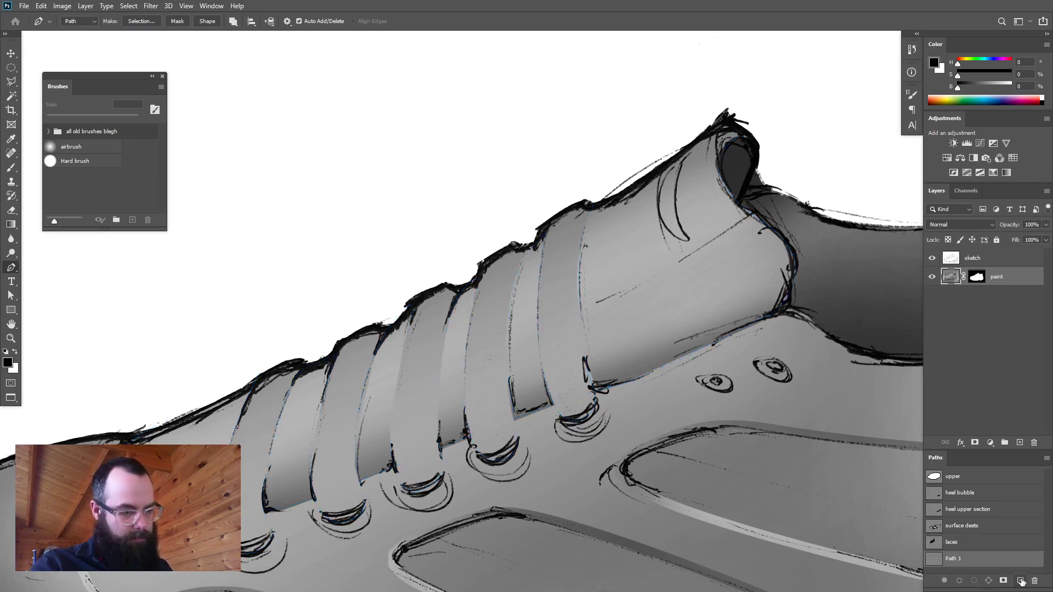
pyautogui.doubleClick(951, 558)
pyautogui.write('tongue')
pyautogui.press('Return')
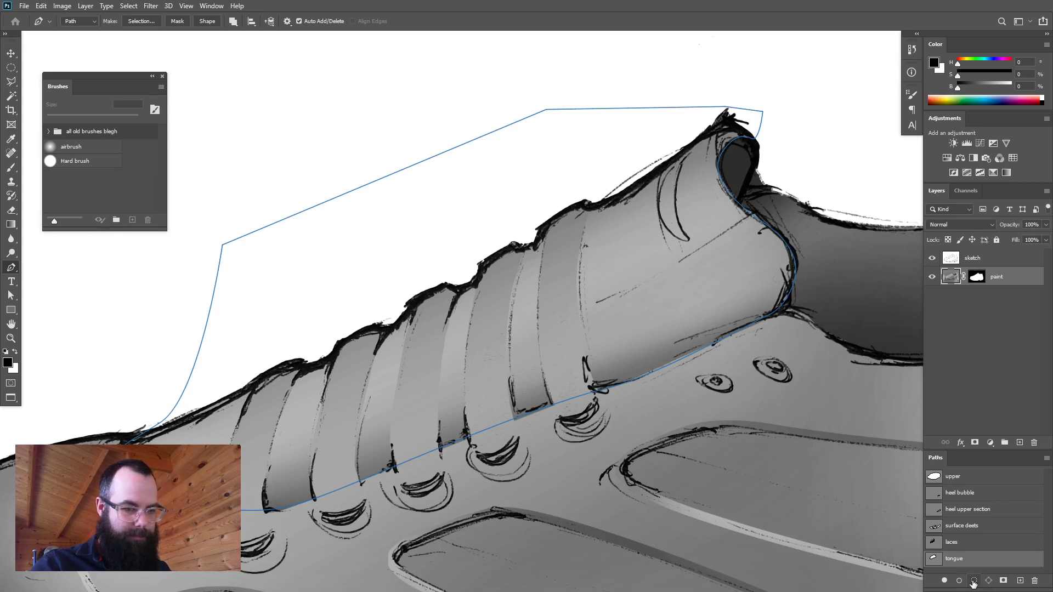
# - Load the tongue path as a selection, shift it slightly down, and subtract the original tongue and lace shapes to leave a thin edge strip
pyautogui.click(973, 581)
pyautogui.press('m')
pyautogui.moveTo(439, 361); pyautogui.dragTo(452, 371)
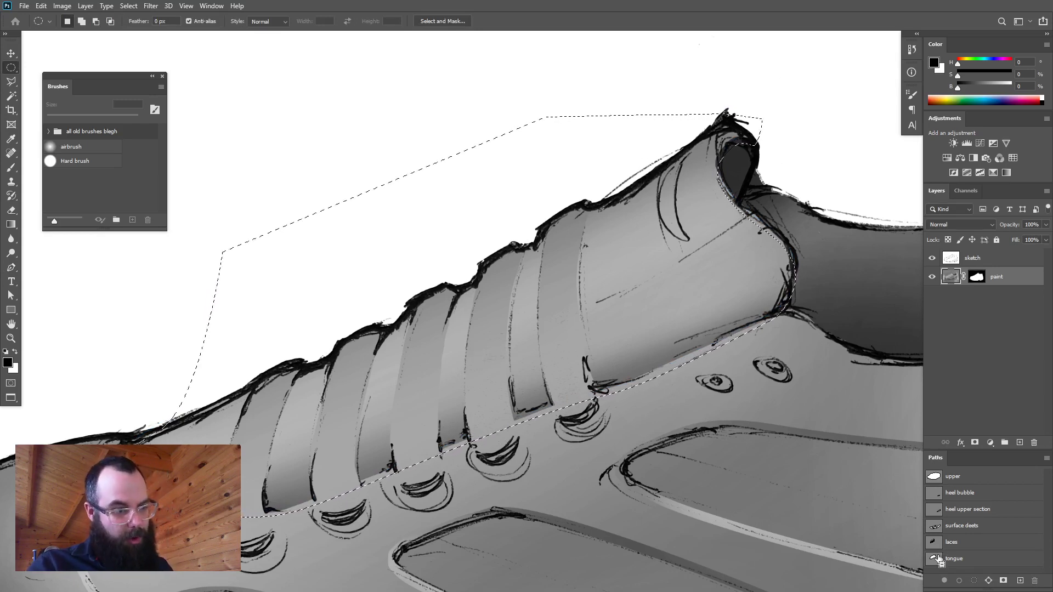
pyautogui.keyDown('ctrl'); pyautogui.click(937, 558); pyautogui.keyUp('ctrl')
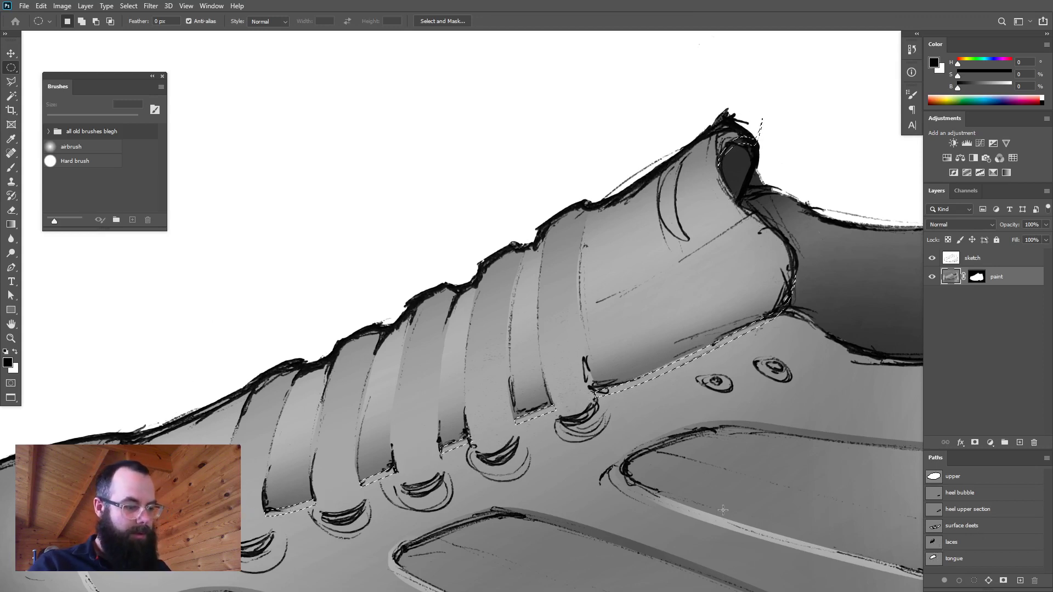
# - Airbrush a white highlight along the strip below the tongue with a 388 px brush, and clear the selection
pyautogui.click(71, 146)
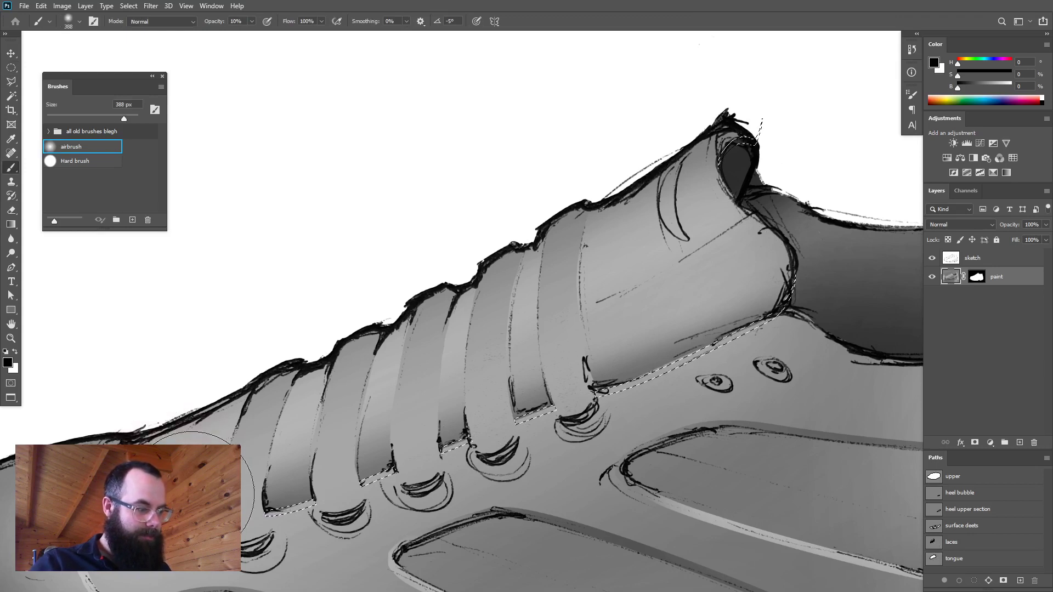
pyautogui.press('x')
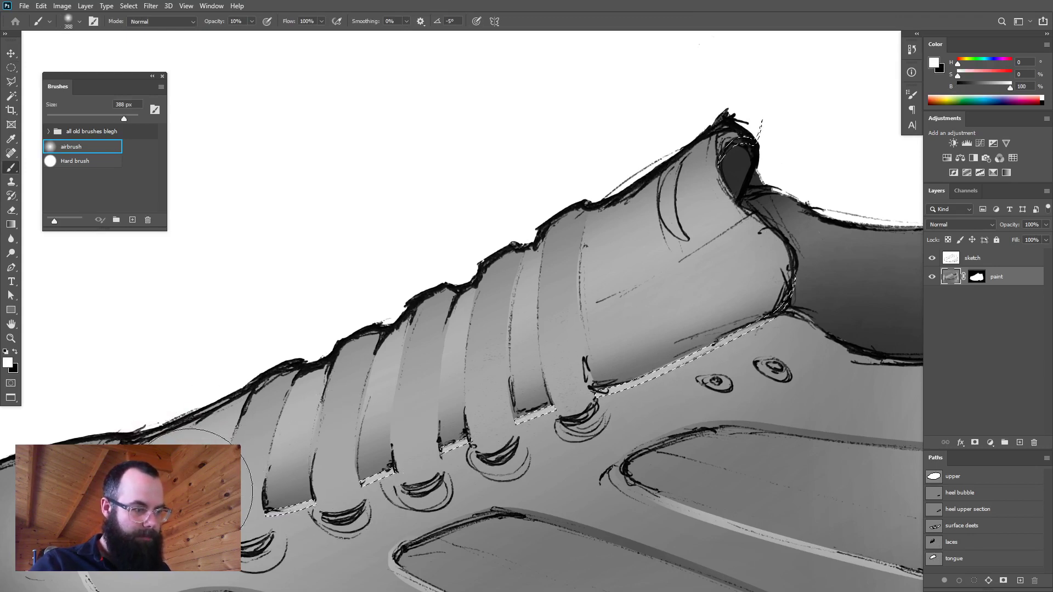
pyautogui.hotkey('ctrl', 'd')
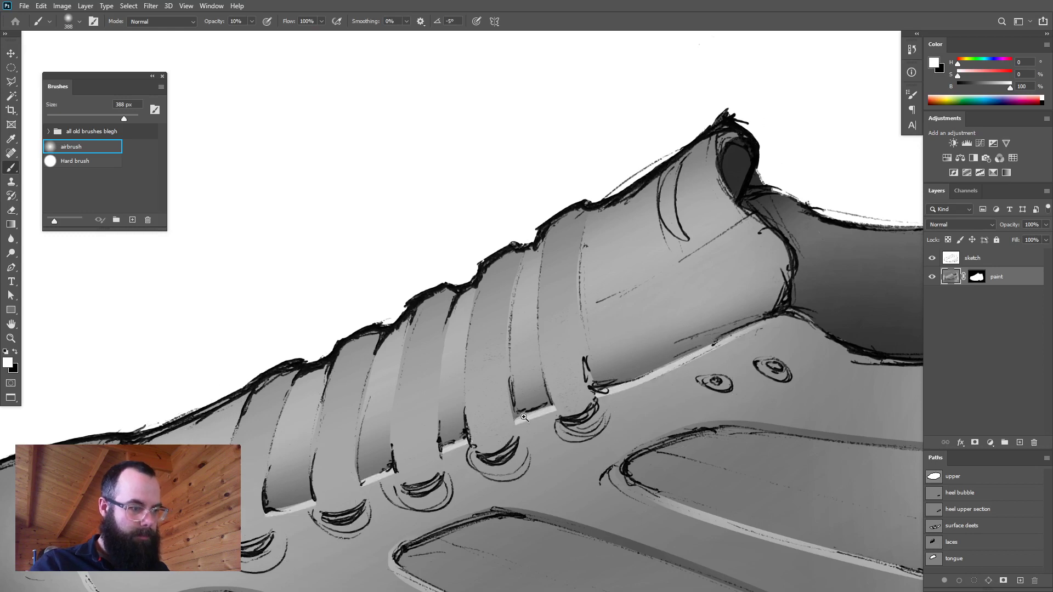
# - Load the laces path as a selection and airbrush black shadow over the laces' lower ends, enlarging the brush from 196 to 319 px
pyautogui.moveTo(523, 417); pyautogui.dragTo(458, 419)
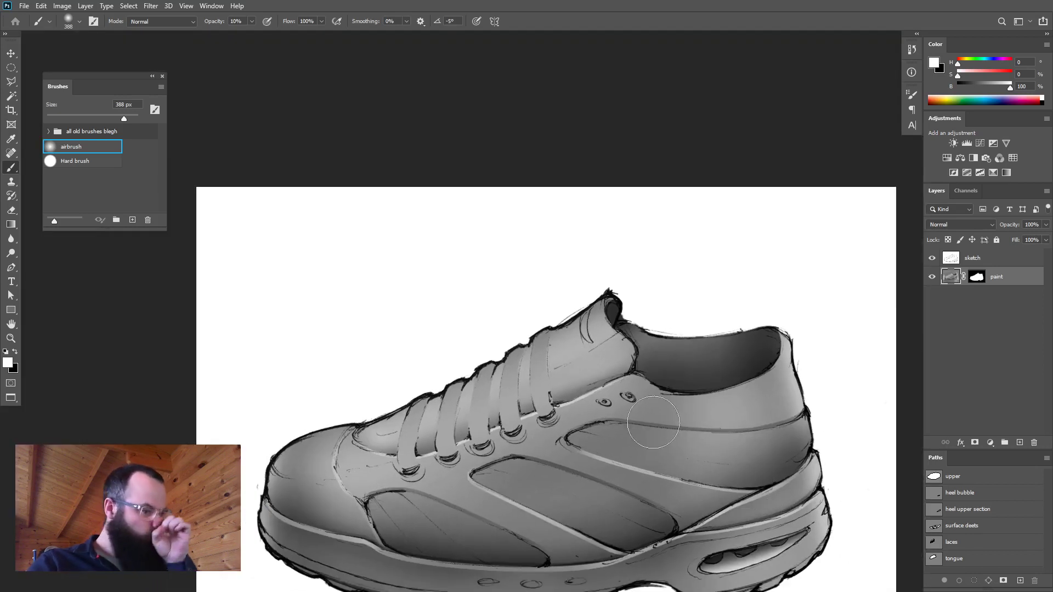
pyautogui.moveTo(634, 434); pyautogui.dragTo(655, 415)
pyautogui.moveTo(537, 431); pyautogui.dragTo(571, 432)
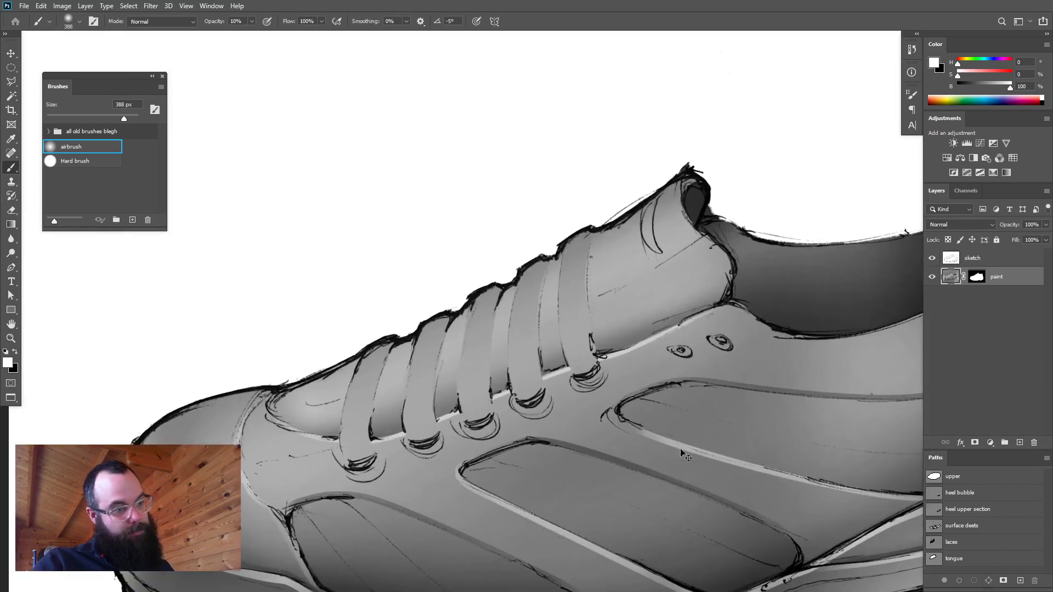
pyautogui.keyDown('ctrl'); pyautogui.click(933, 542); pyautogui.keyUp('ctrl')
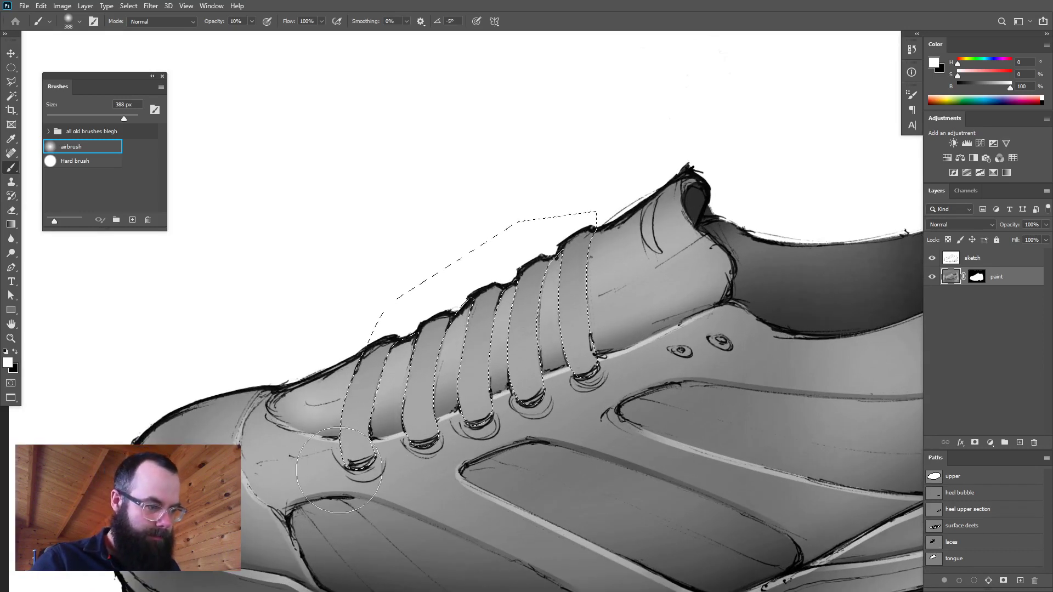
pyautogui.press('x')
pyautogui.moveTo(335, 469); pyautogui.dragTo(315, 478)
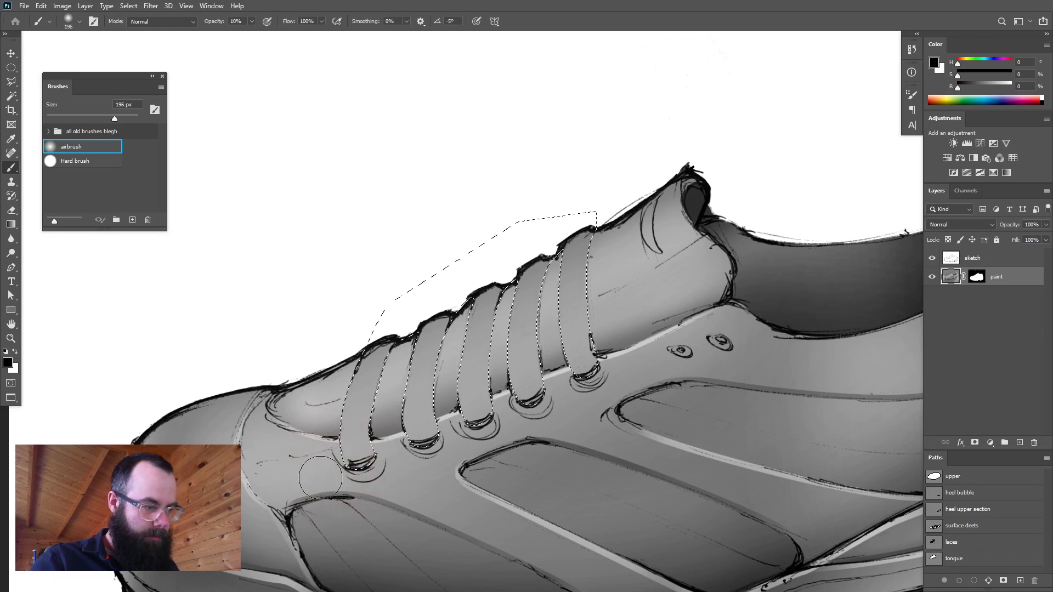
pyautogui.moveTo(467, 440); pyautogui.dragTo(465, 441)
pyautogui.moveTo(275, 489); pyautogui.dragTo(635, 363)
pyautogui.moveTo(336, 475); pyautogui.dragTo(721, 327)
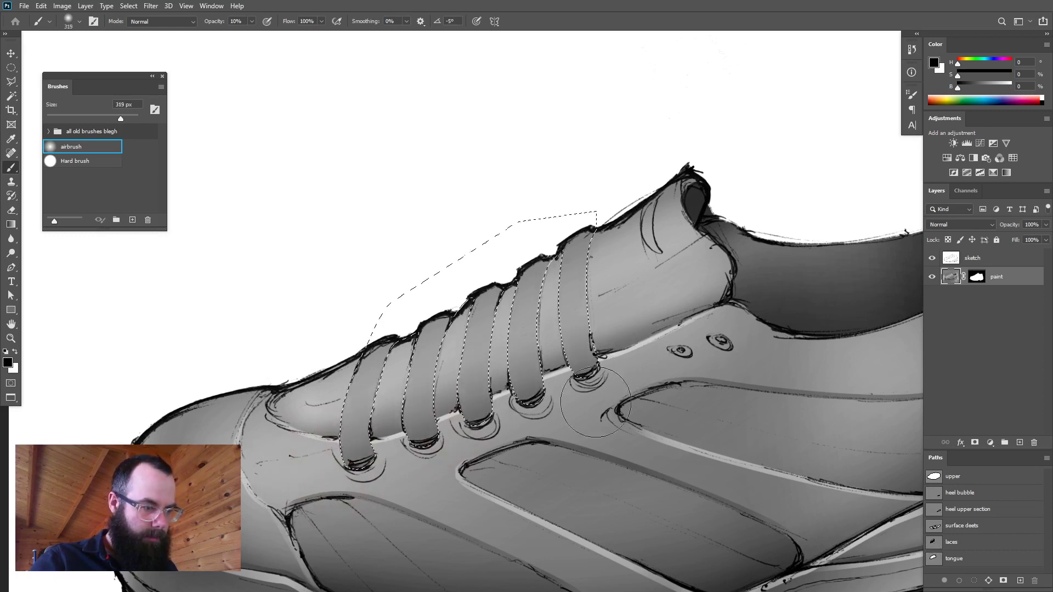
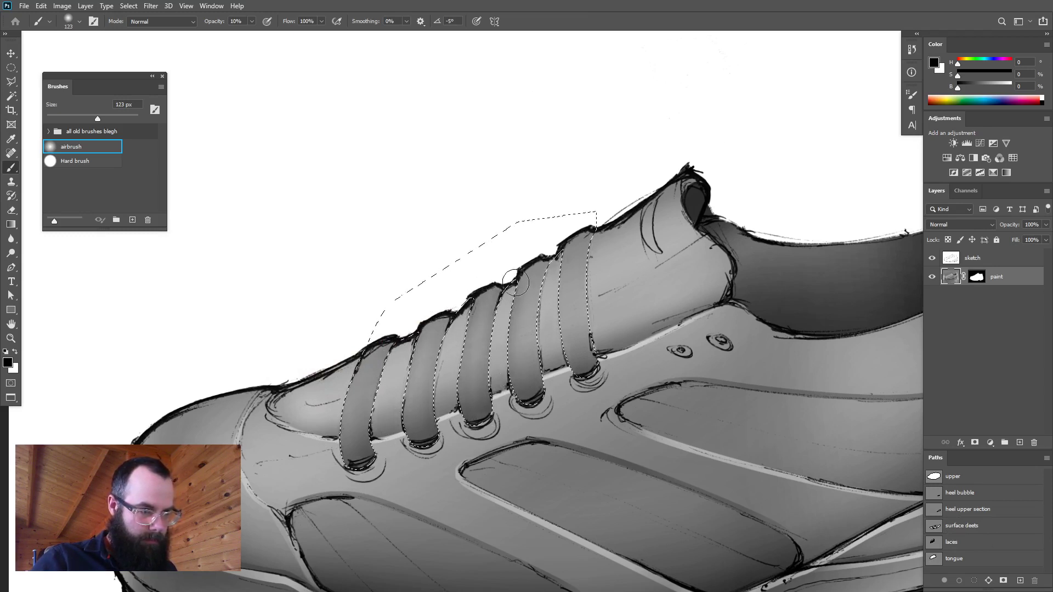
# - Airbrush finer black shading onto the selected laces with a 123 px brush, and clear the selection
pyautogui.moveTo(567, 382); pyautogui.dragTo(554, 308)
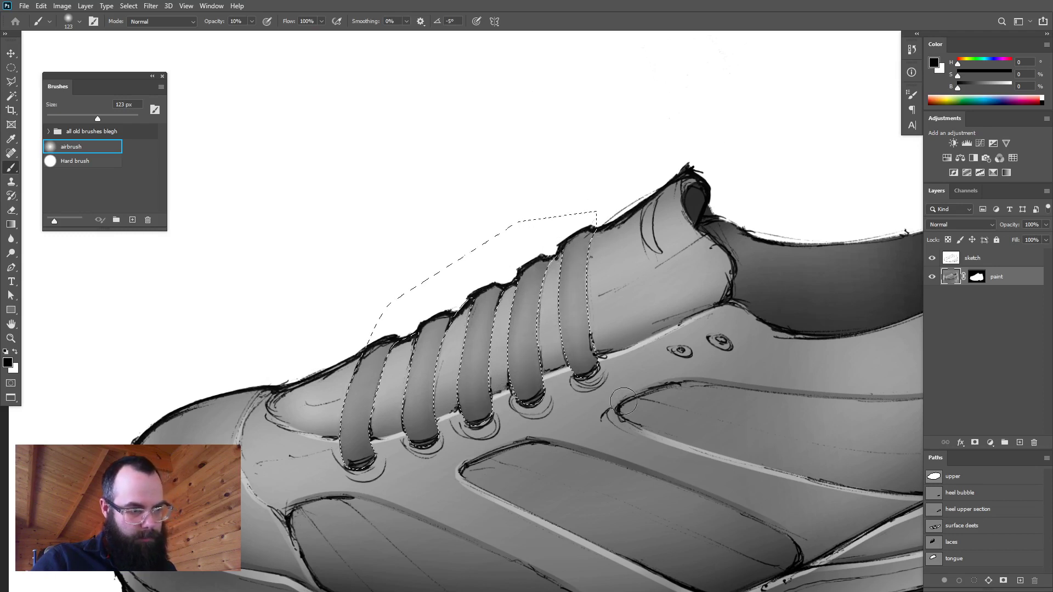
pyautogui.hotkey('ctrl', 'd')
pyautogui.moveTo(580, 404)
pyautogui.mouseDown()
pyautogui.moveTo(532, 421)
pyautogui.moveTo(575, 405)
pyautogui.mouseUp()
pyautogui.moveTo(617, 366); pyautogui.dragTo(622, 328)
pyautogui.hotkey('ctrl', 'z')
pyautogui.hotkey('ctrl', 'd')
pyautogui.moveTo(669, 262); pyautogui.dragTo(564, 349)
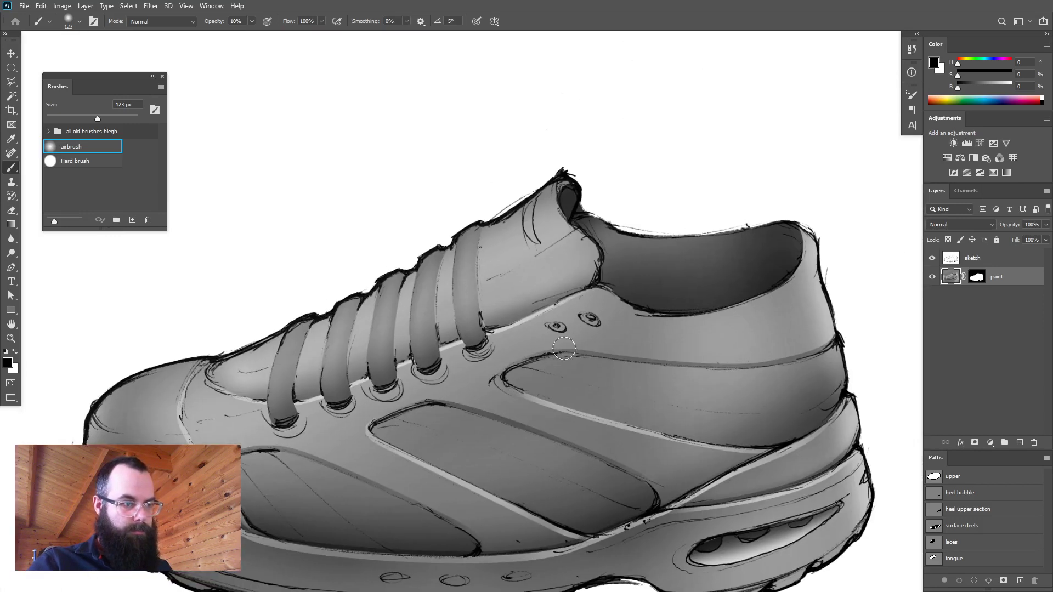
# - Load the tongue path as a selection, offset it and subtract the original tongue shape, and align the thin strip with the tongue's rear edge
pyautogui.keyDown('ctrl'); pyautogui.click(933, 558); pyautogui.keyUp('ctrl')
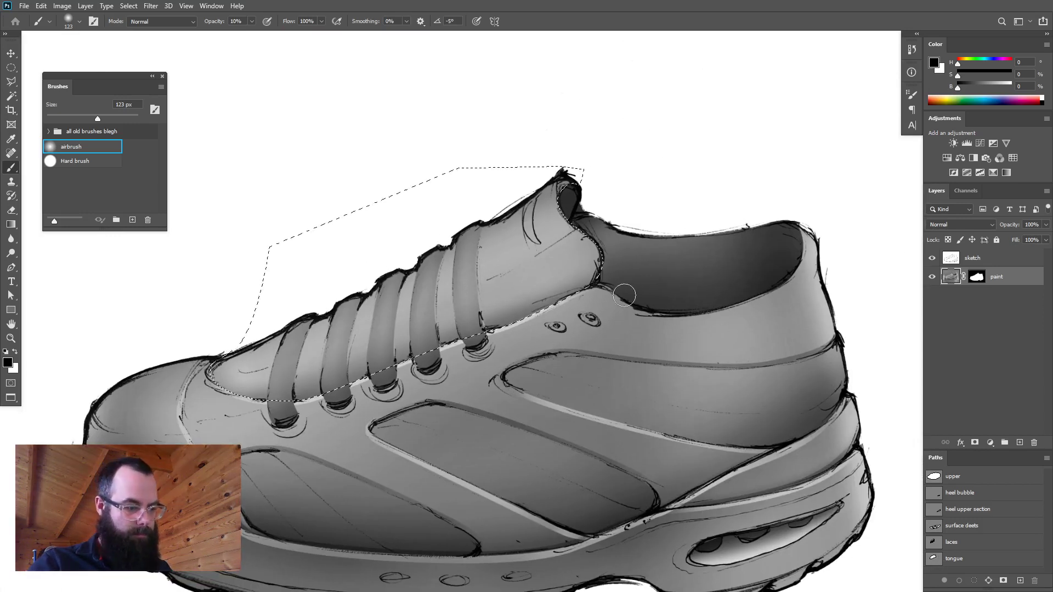
pyautogui.press('m')
pyautogui.moveTo(573, 263); pyautogui.dragTo(583, 258)
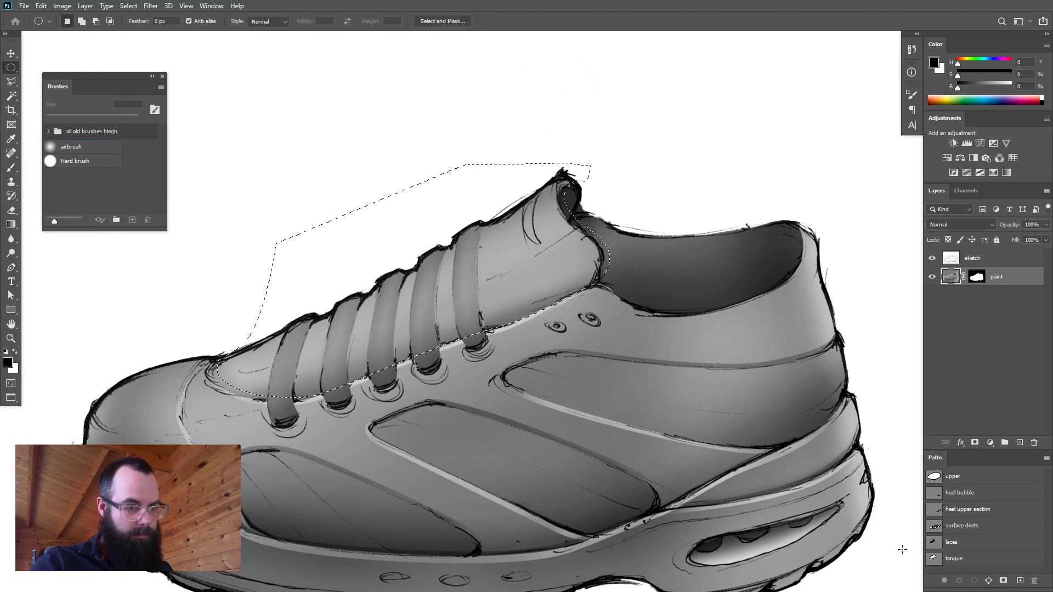
pyautogui.keyDown('ctrl'); pyautogui.click(939, 567); pyautogui.keyUp('ctrl')
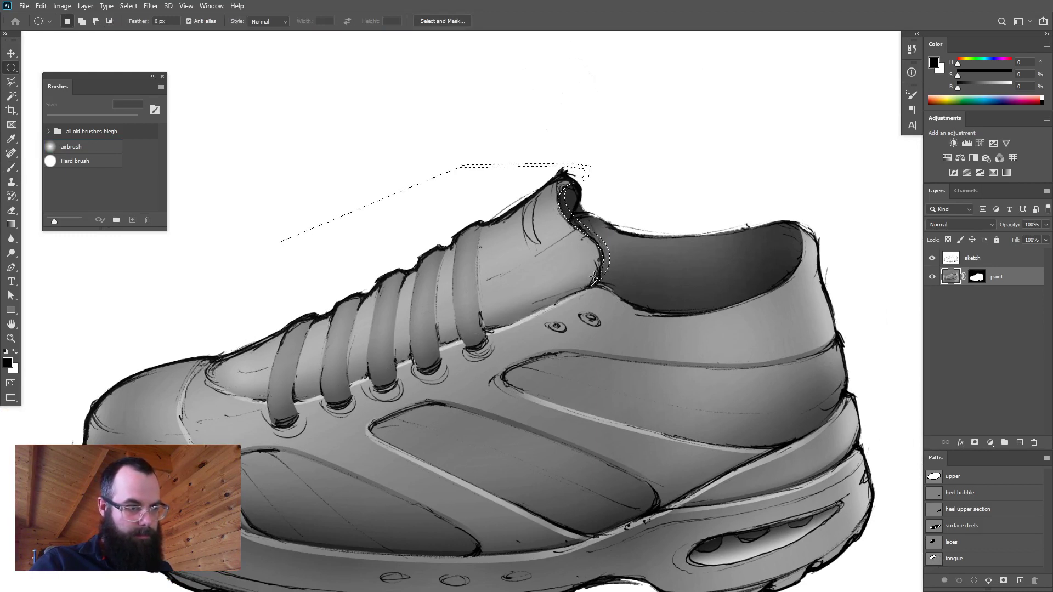
pyautogui.moveTo(608, 267); pyautogui.dragTo(599, 268)
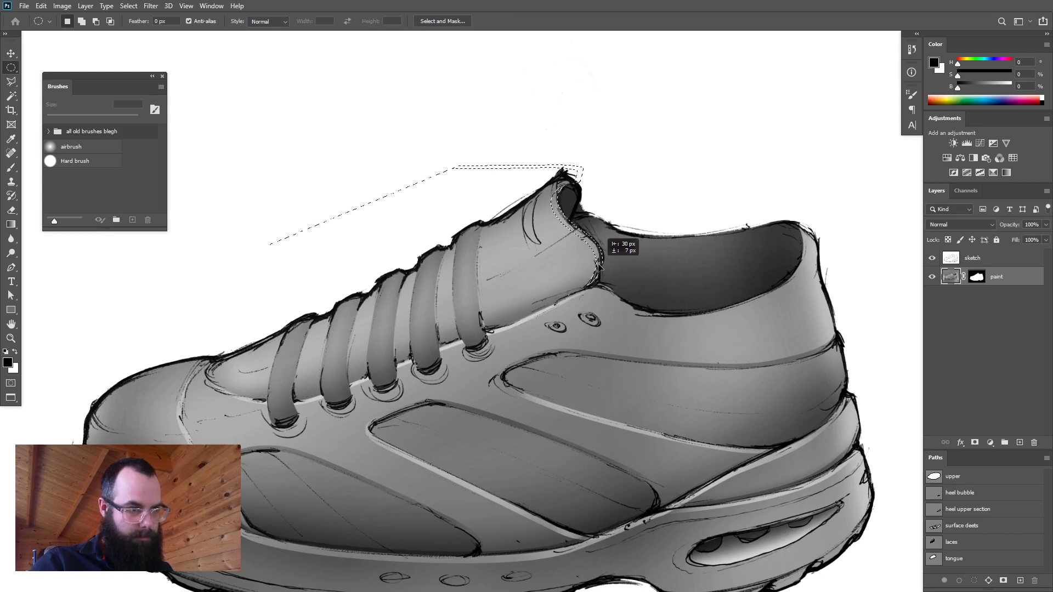
# - Airbrush a white highlight along the tongue's rear edge strip with a 449 px brush, and clear the selection
pyautogui.press('b')
pyautogui.moveTo(613, 252); pyautogui.dragTo(652, 254)
pyautogui.press('x')
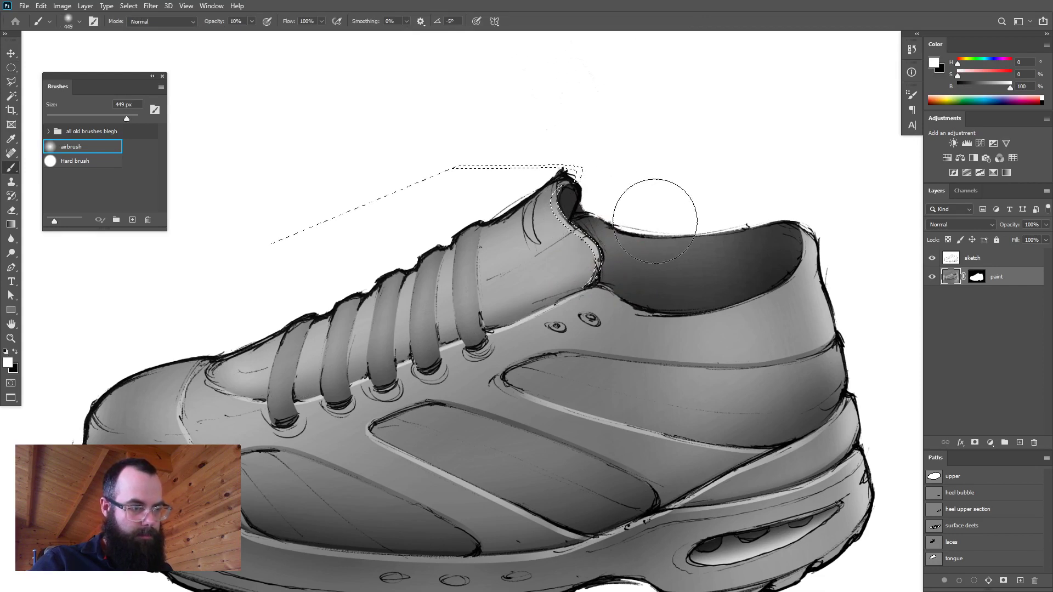
pyautogui.scroll(-3, 686, 217)
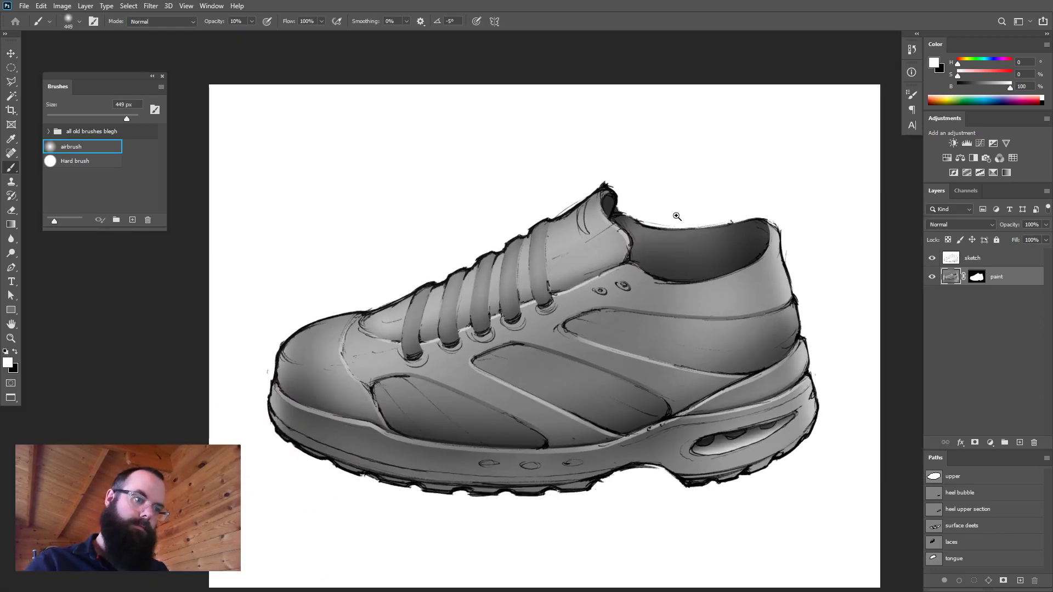
pyautogui.scroll(3, 764, 336)
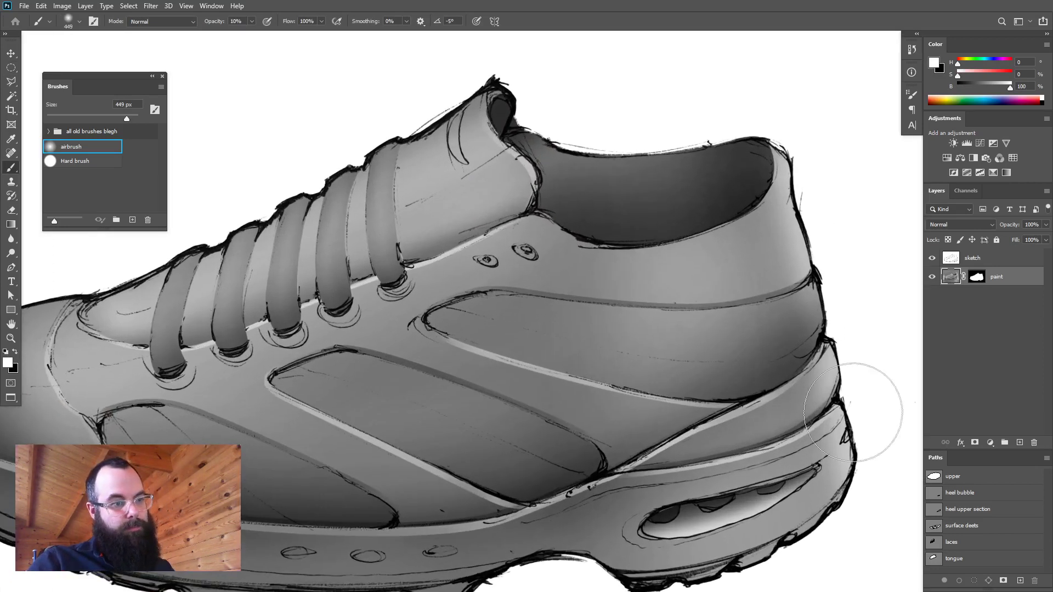
# - Outline the shoe's collar opening with a closed Pen path that follows the collar's lower rim and loops above the shoe
pyautogui.moveTo(610, 273); pyautogui.dragTo(502, 326)
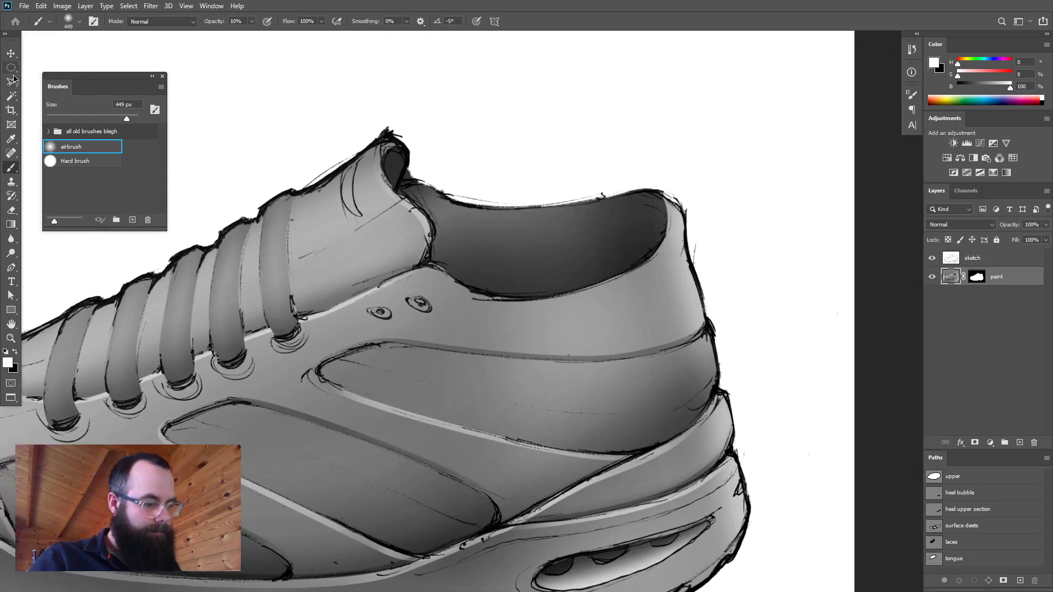
pyautogui.press('p')
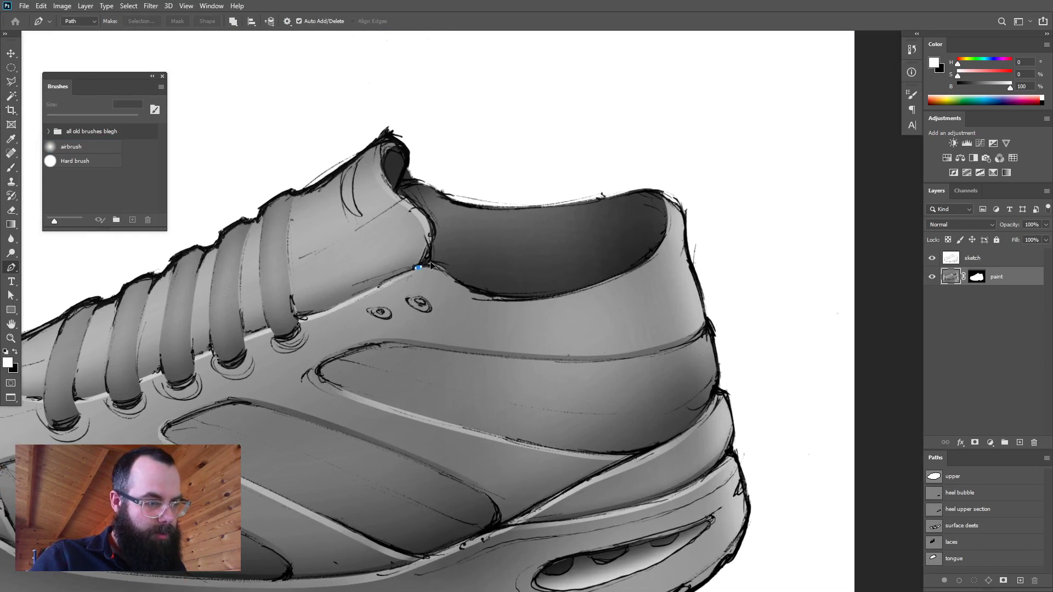
pyautogui.moveTo(418, 268); pyautogui.dragTo(438, 257)
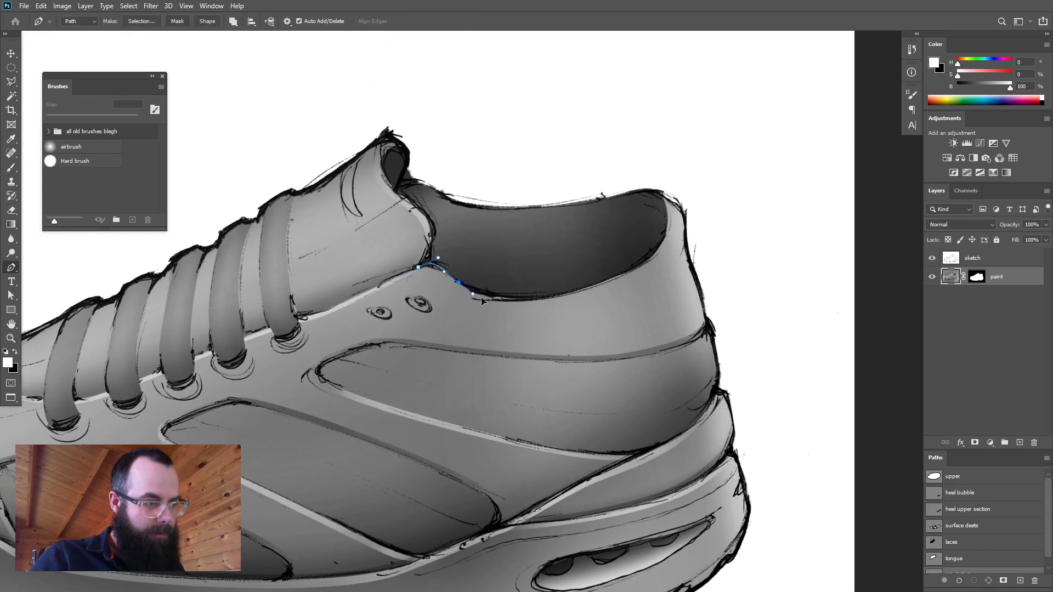
pyautogui.moveTo(569, 294); pyautogui.dragTo(612, 280)
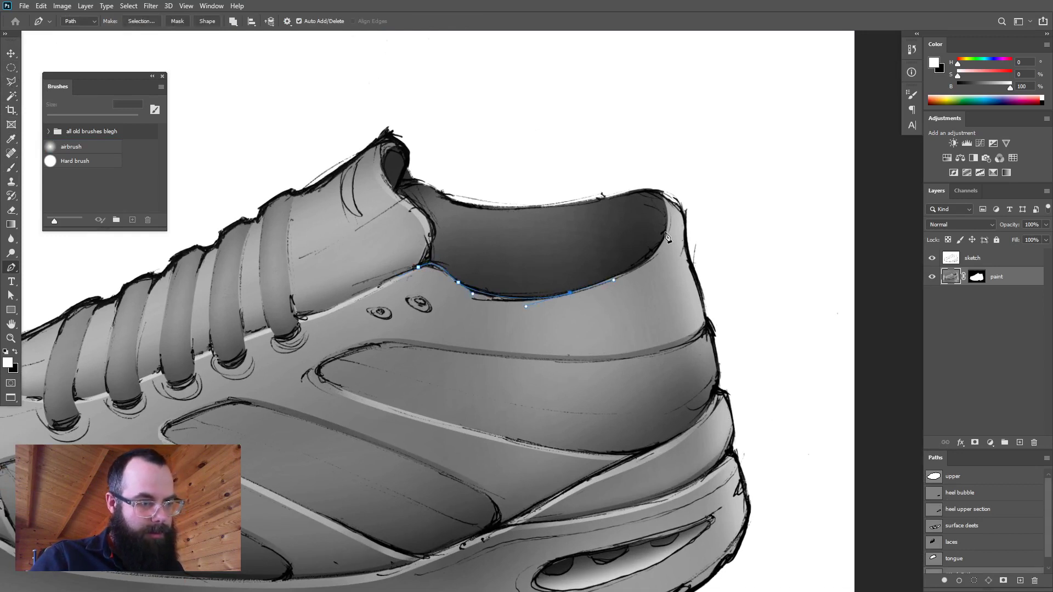
pyautogui.moveTo(664, 235); pyautogui.dragTo(668, 216)
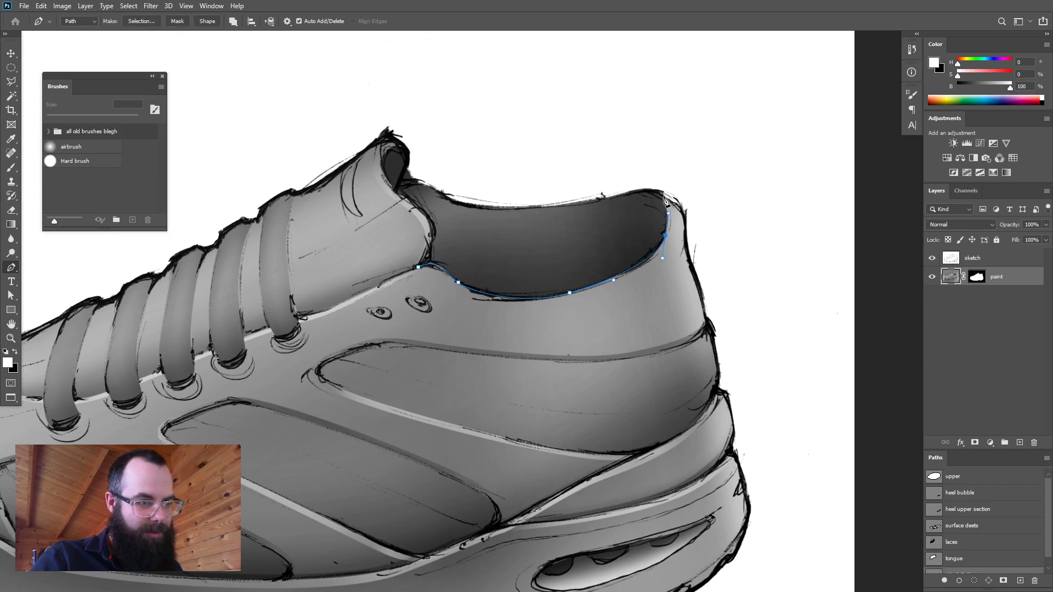
pyautogui.click(631, 174)
pyautogui.moveTo(505, 172); pyautogui.dragTo(483, 174)
pyautogui.click(419, 161)
pyautogui.moveTo(397, 186); pyautogui.dragTo(403, 197)
pyautogui.moveTo(419, 268); pyautogui.dragTo(441, 329)
# - Load the collar opening path as a selection, expand it, and subtract the original path shape to leave a thin rim strip
pyautogui.scroll(-1, 954, 574)
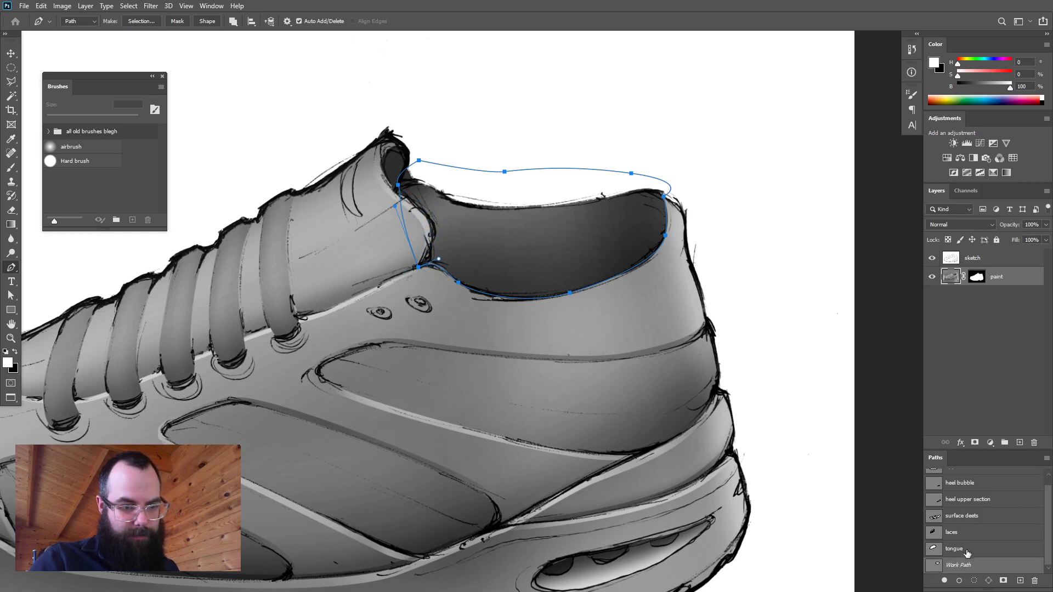
pyautogui.keyDown('ctrl'); pyautogui.click(934, 566); pyautogui.keyUp('ctrl')
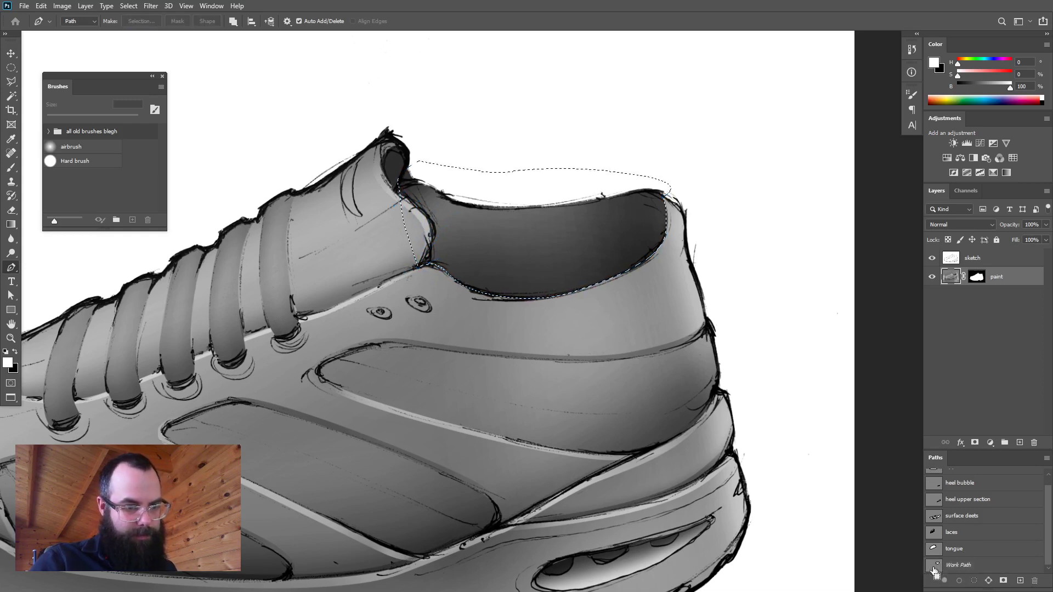
pyautogui.press('m')
pyautogui.moveTo(608, 243); pyautogui.dragTo(612, 248)
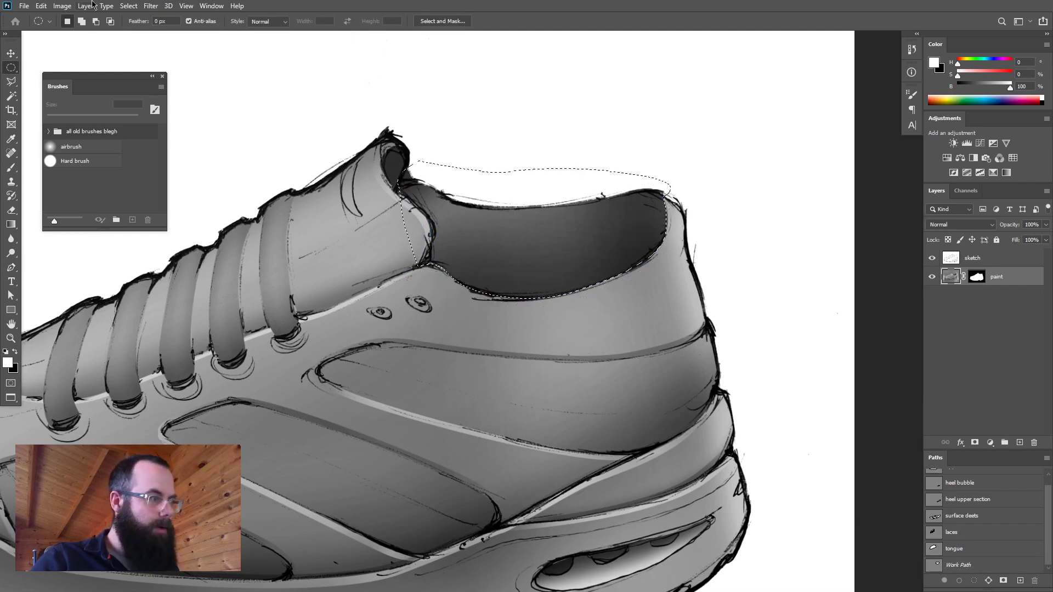
pyautogui.click(125, 5)
pyautogui.moveTo(174, 160)
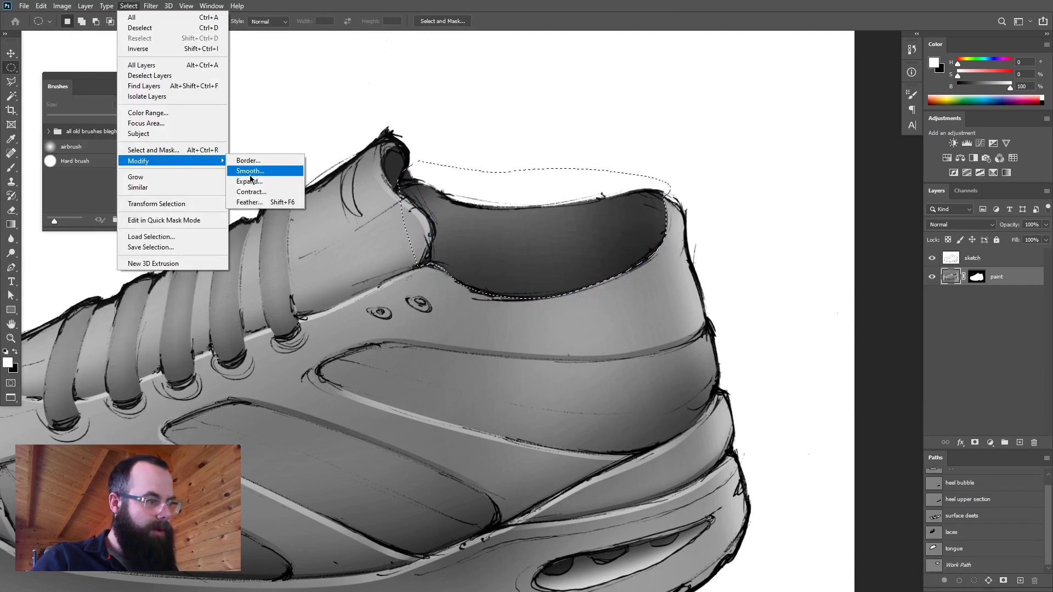
pyautogui.click(251, 182)
pyautogui.click(1025, 374)
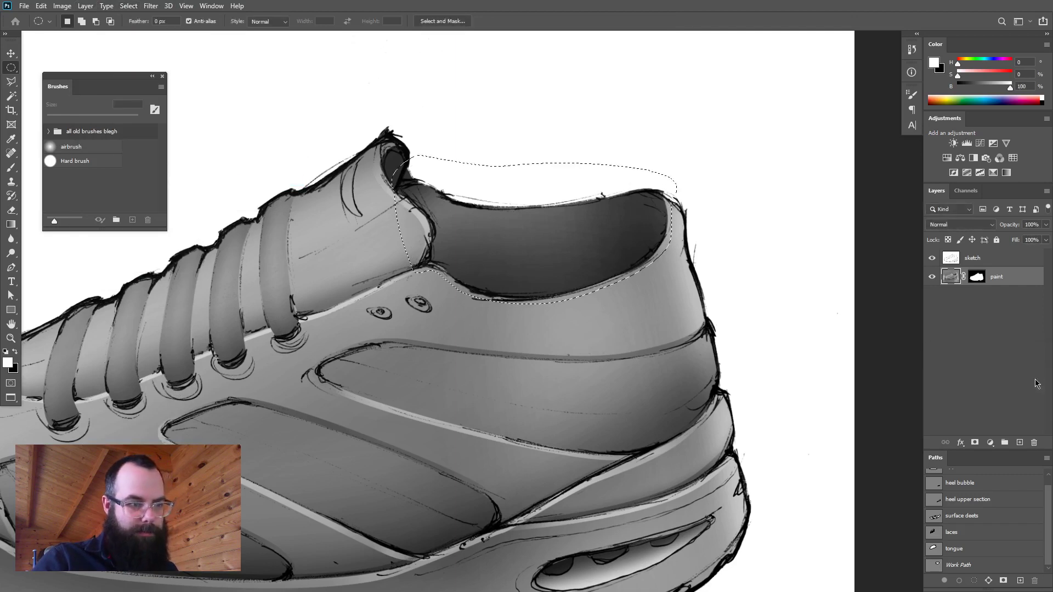
pyautogui.click(938, 567)
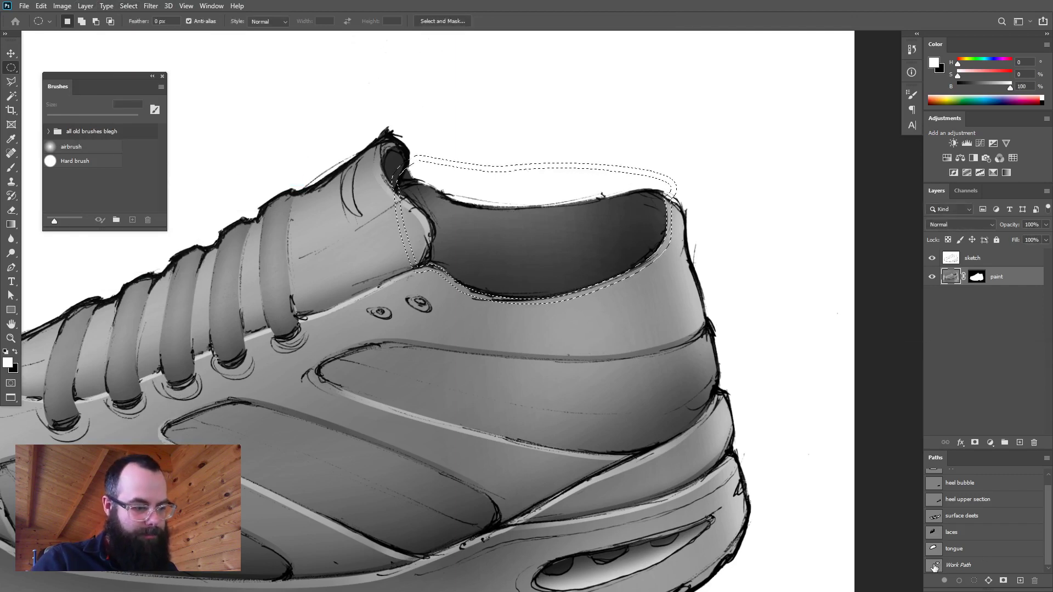
# - Hide the selection outline and airbrush a white highlight along the collar rim with the 449 px brush
pyautogui.press('b')
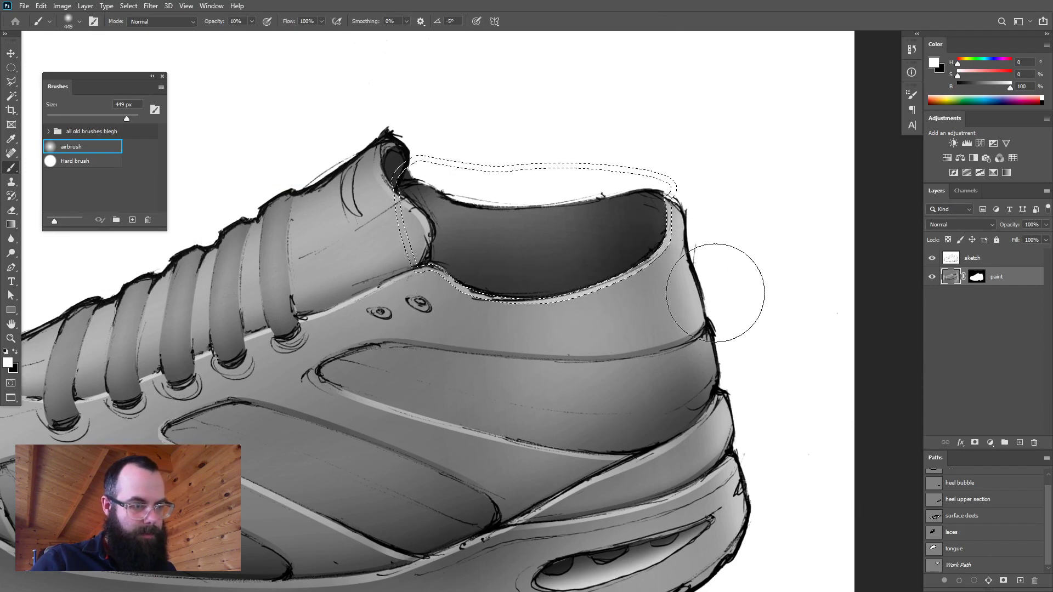
pyautogui.hotkey('ctrl', 'h')
pyautogui.moveTo(723, 387); pyautogui.dragTo(690, 355)
pyautogui.moveTo(591, 409); pyautogui.dragTo(613, 417)
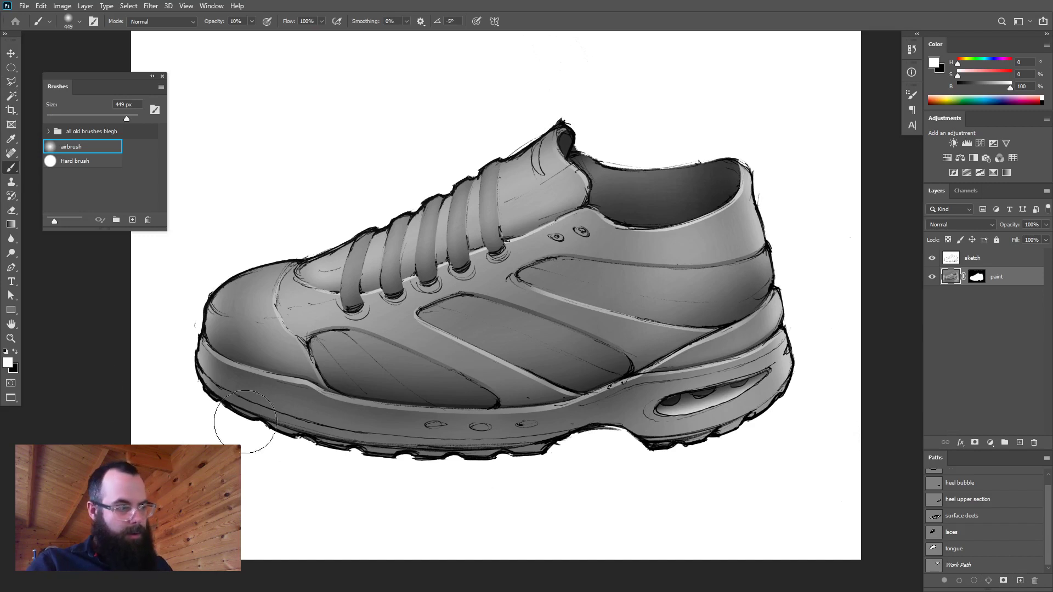
# - Create a new path and outline the shoe's top surface with the Pen tool, from the toe along the lace eyelets to the collar
pyautogui.click(1021, 581)
pyautogui.press('p')
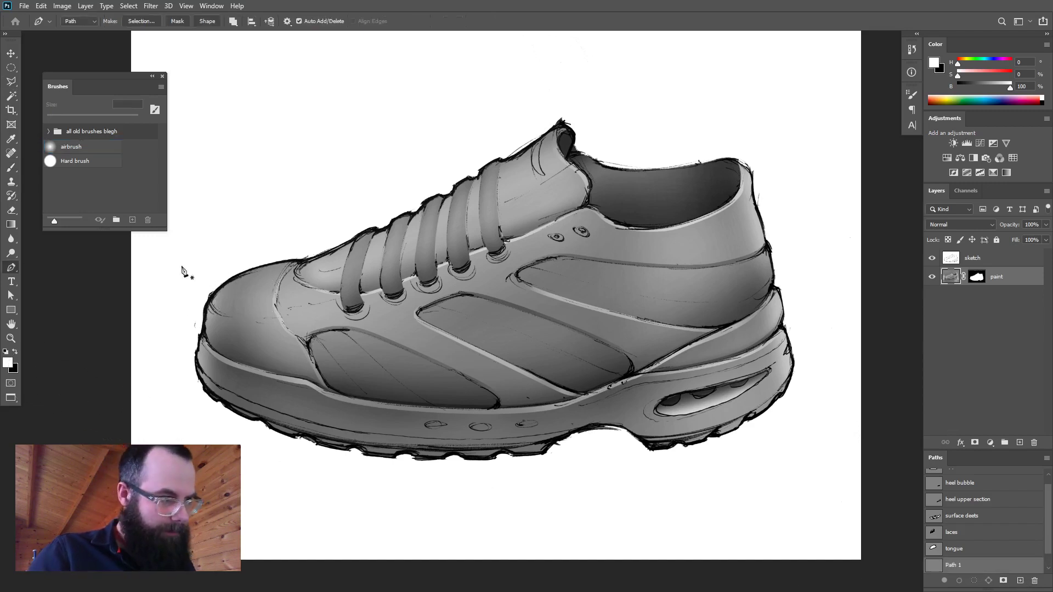
pyautogui.moveTo(222, 261); pyautogui.dragTo(244, 248)
pyautogui.moveTo(276, 316); pyautogui.dragTo(368, 305)
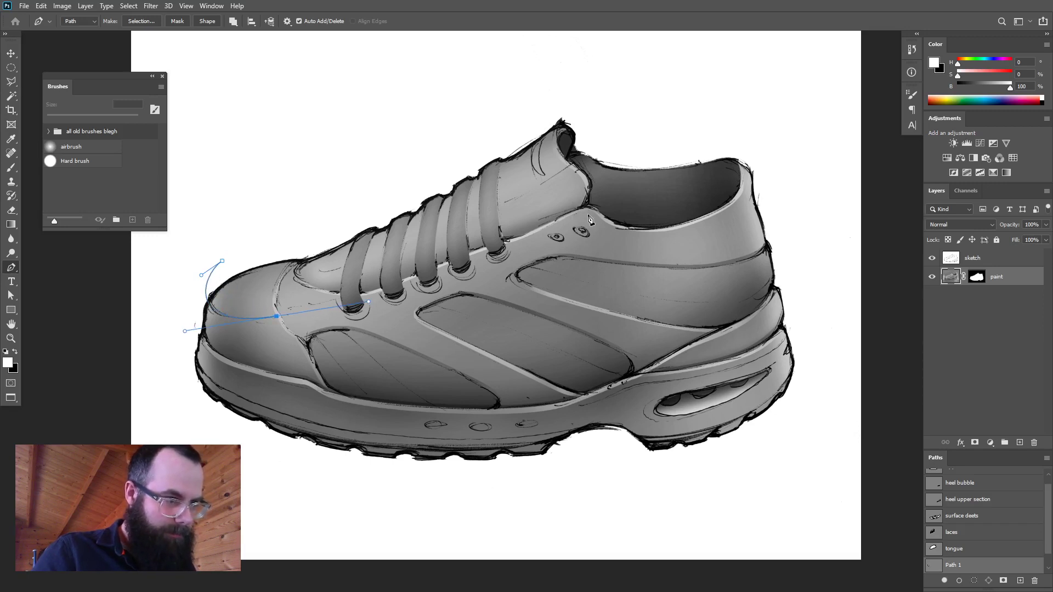
pyautogui.moveTo(594, 211); pyautogui.dragTo(645, 176)
pyautogui.click(606, 108)
pyautogui.moveTo(489, 99); pyautogui.dragTo(461, 111)
pyautogui.click(222, 261)
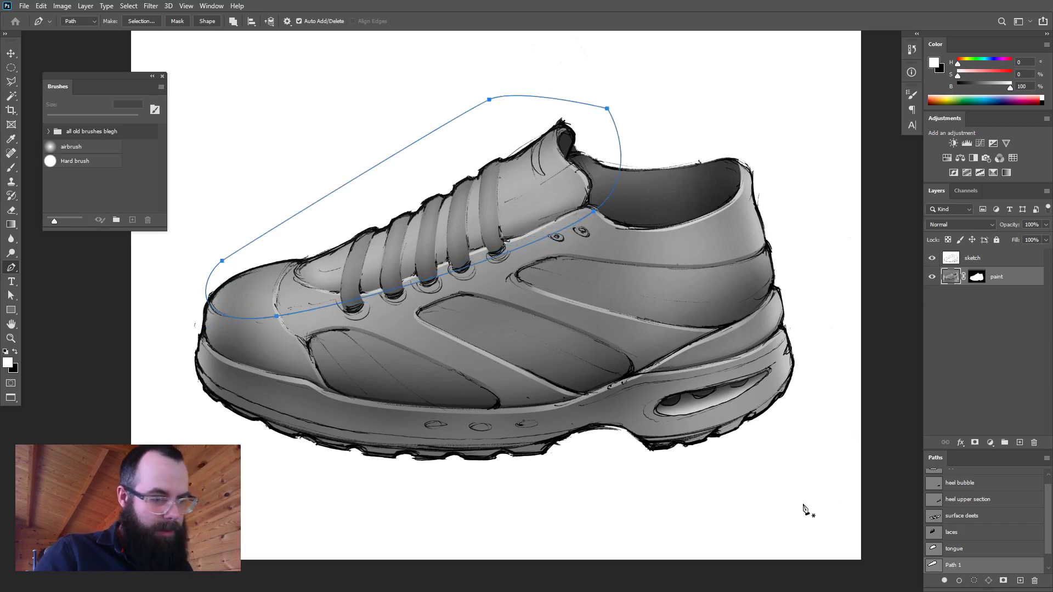
# - Try airbrushing white over the hard-edged top surface selection with a 1001 px brush, and undo it
pyautogui.click(973, 580)
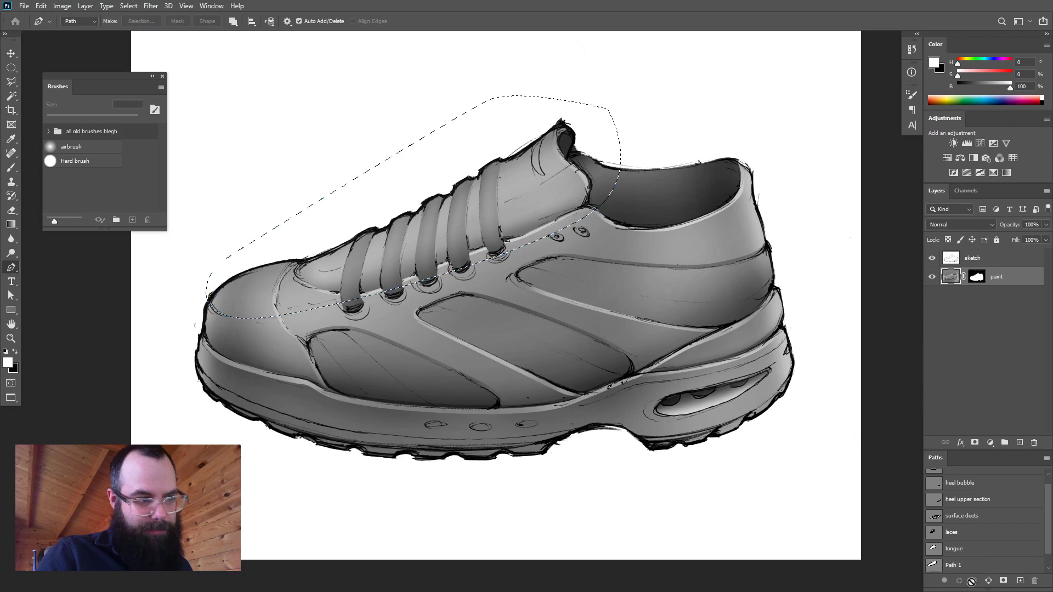
pyautogui.press('b')
pyautogui.moveTo(223, 342); pyautogui.dragTo(412, 308)
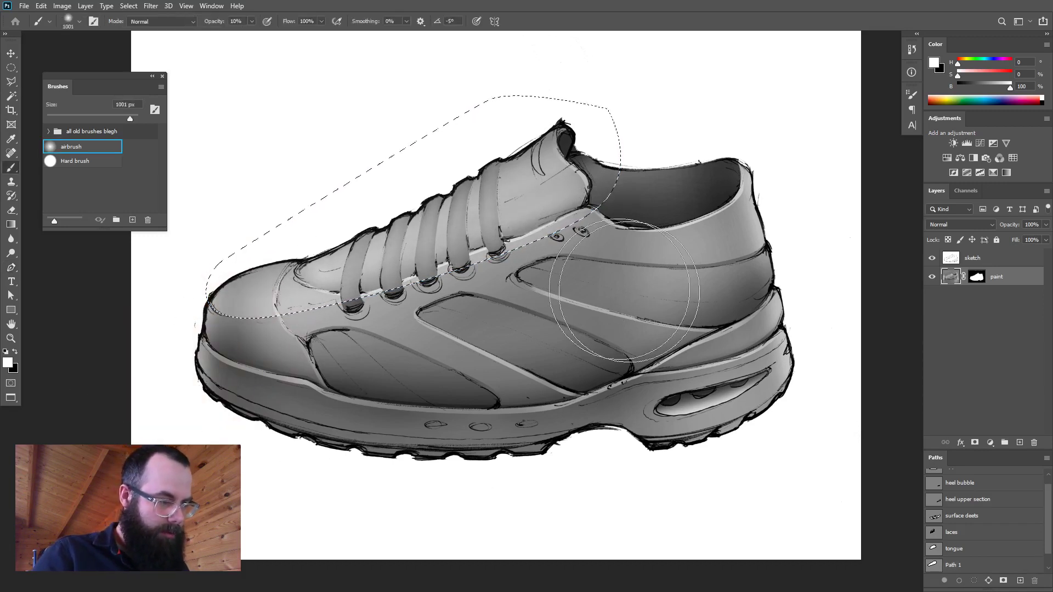
pyautogui.hotkey('ctrl', 'd')
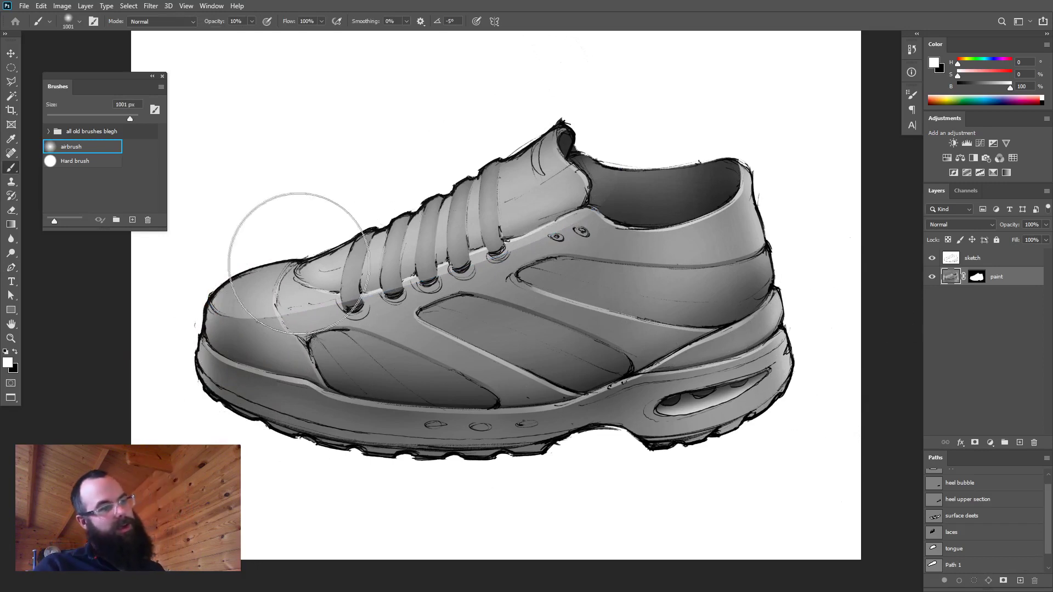
pyautogui.hotkey('ctrl', 'shift', 'd')
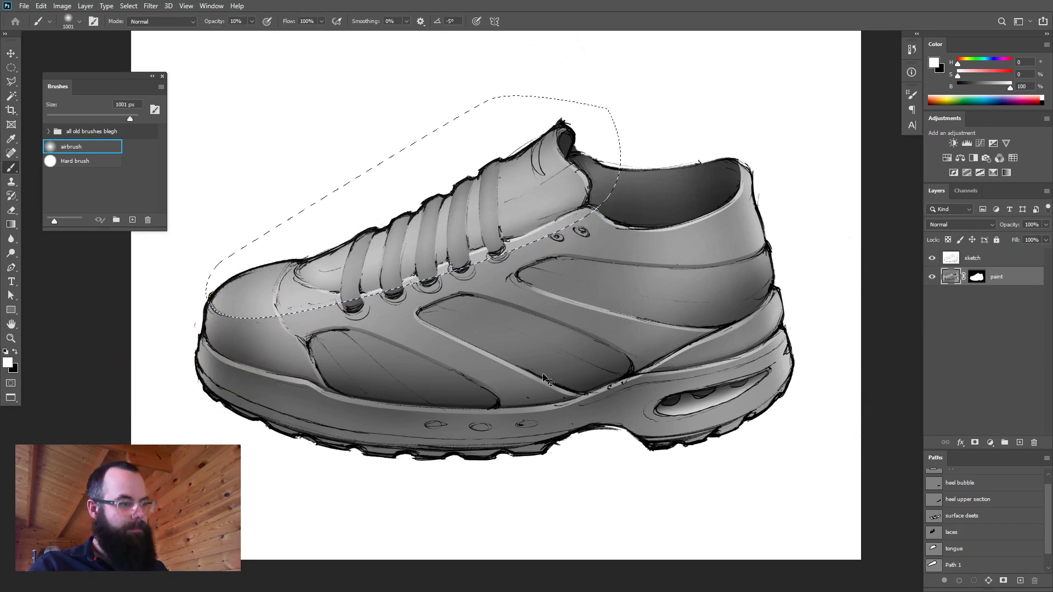
pyautogui.hotkey('ctrl', 'z')
pyautogui.hotkey('ctrl', 'z')
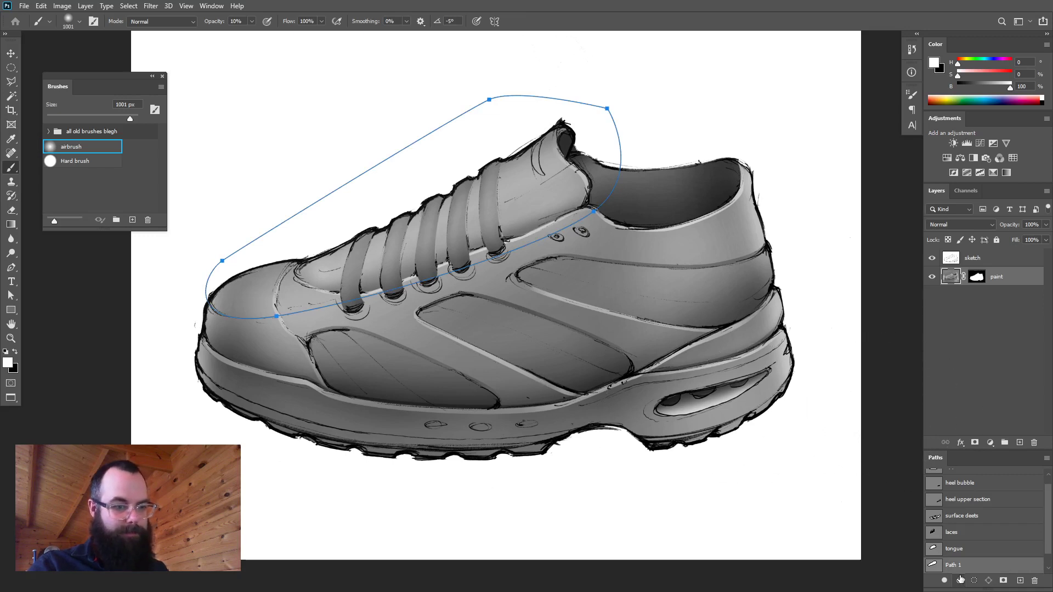
# - Load the top surface path as a selection and soften its edge in Quick Mask mode with a Gaussian Blur
pyautogui.keyDown('ctrl'); pyautogui.click(936, 566); pyautogui.keyUp('ctrl')
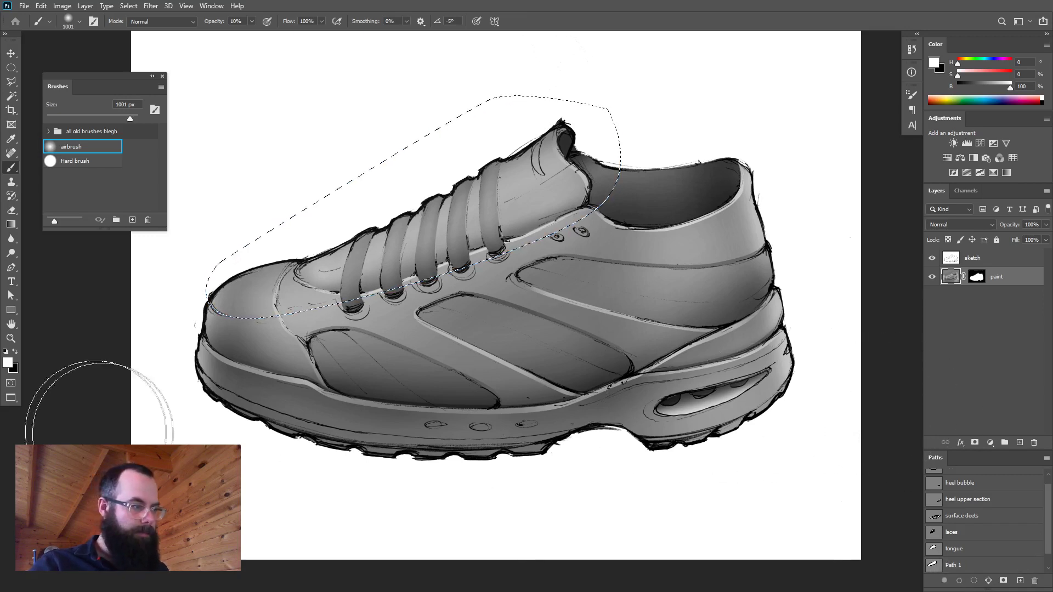
pyautogui.click(11, 383)
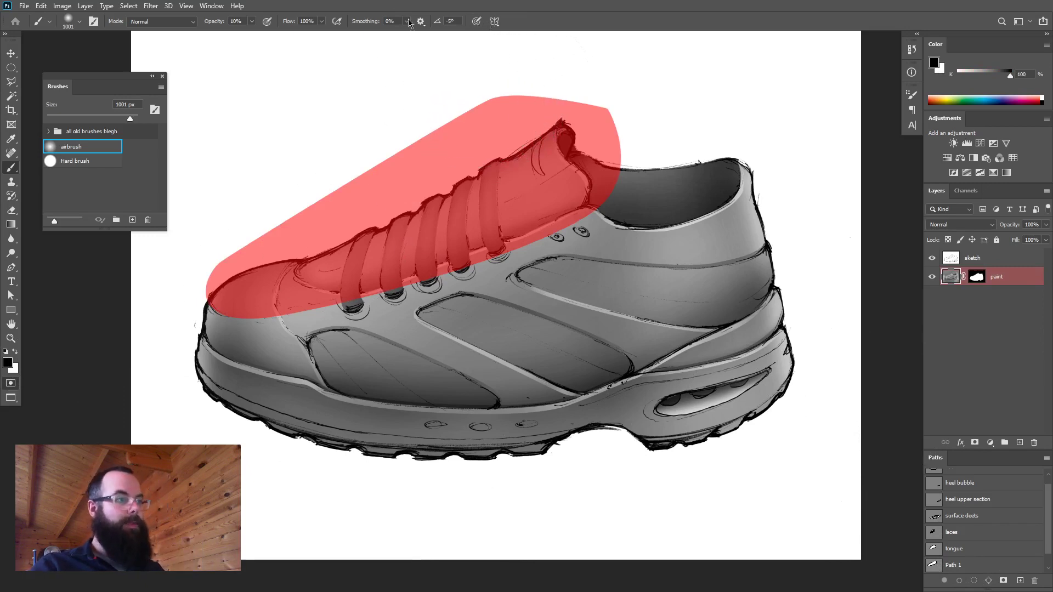
pyautogui.click(150, 5)
pyautogui.moveTo(186, 132)
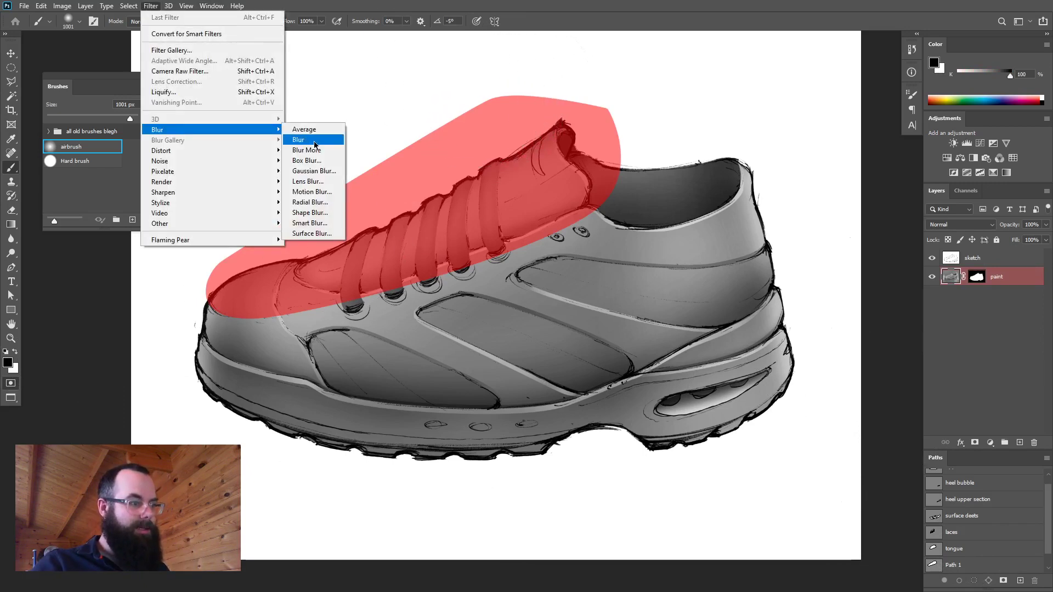
pyautogui.click(321, 171)
pyautogui.click(240, 204)
pyautogui.click(13, 382)
# - Airbrush white light over the soft-edged top surface selection with the 1001 px brush at 10% opacity, and deselect
pyautogui.moveTo(256, 332); pyautogui.dragTo(560, 272)
pyautogui.moveTo(331, 289); pyautogui.dragTo(671, 174)
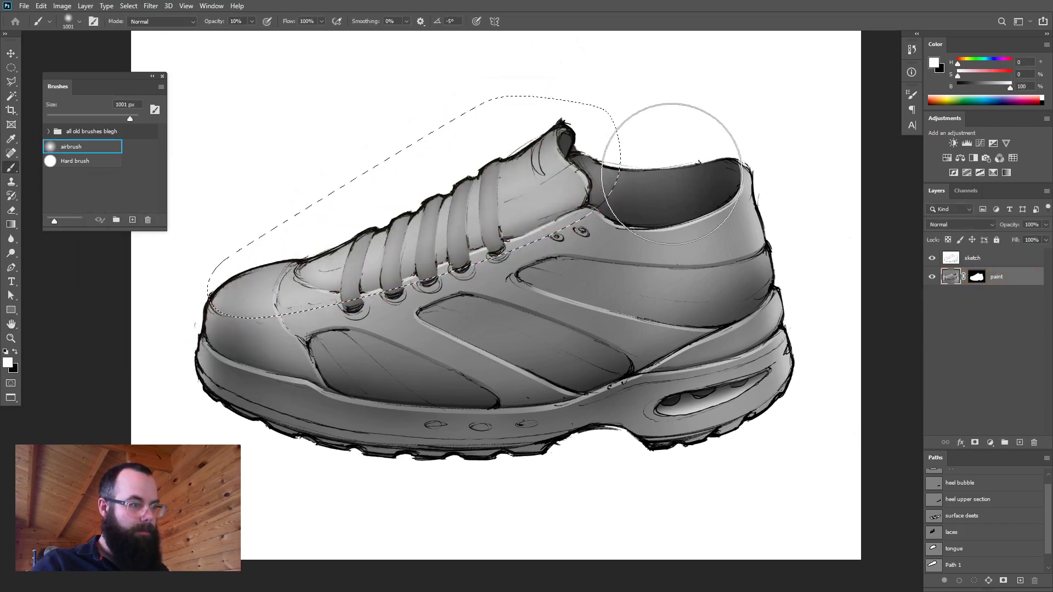
pyautogui.moveTo(302, 287); pyautogui.dragTo(810, 134)
pyautogui.hotkey('ctrl', 'd')
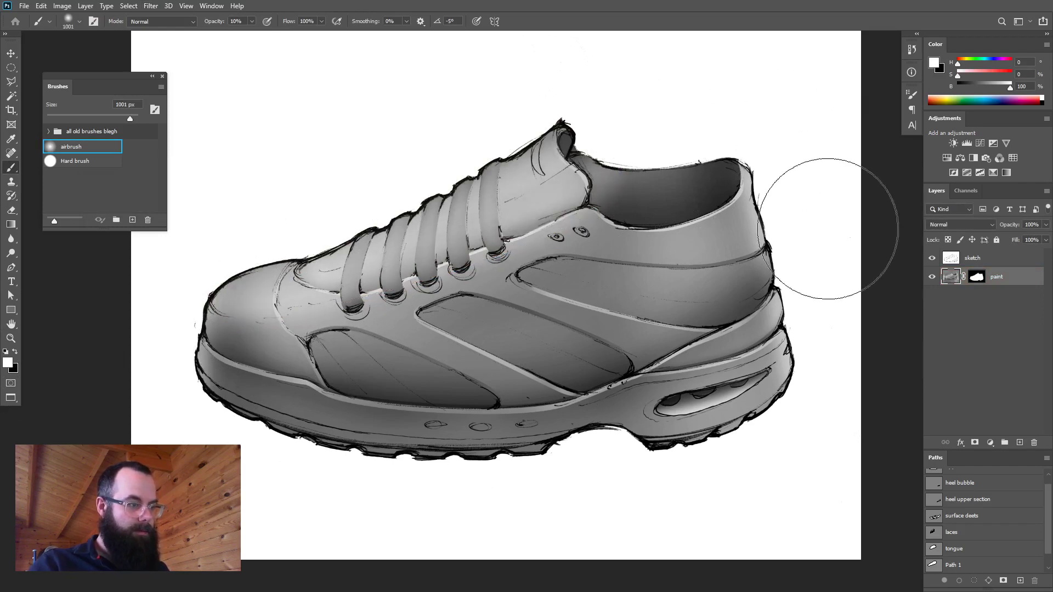
# - Examine the shading of the whole shoe and the sole's lower side area
pyautogui.press('space')
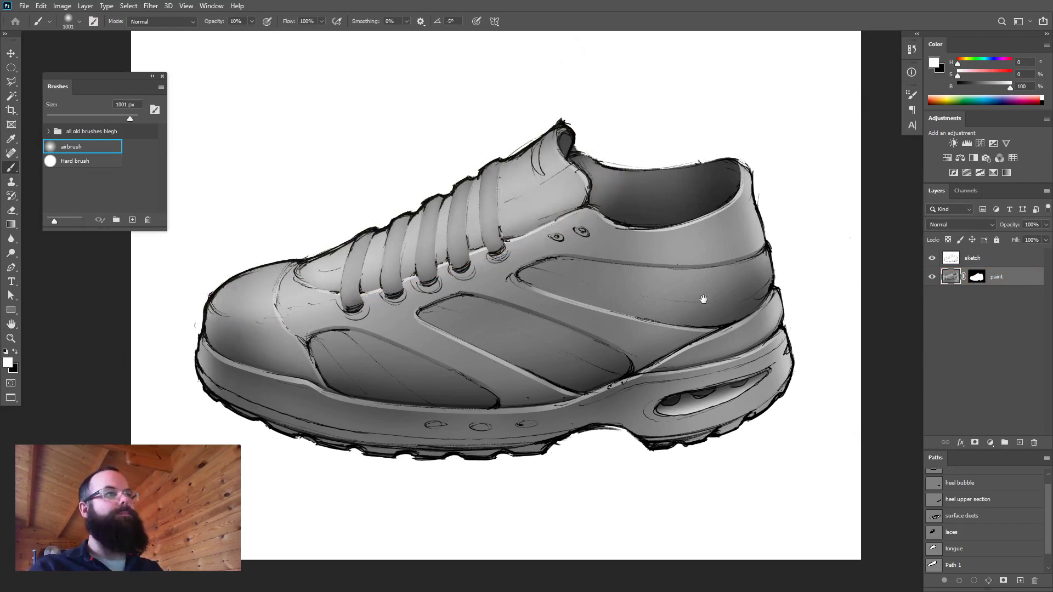
pyautogui.moveTo(690, 292); pyautogui.dragTo(664, 298)
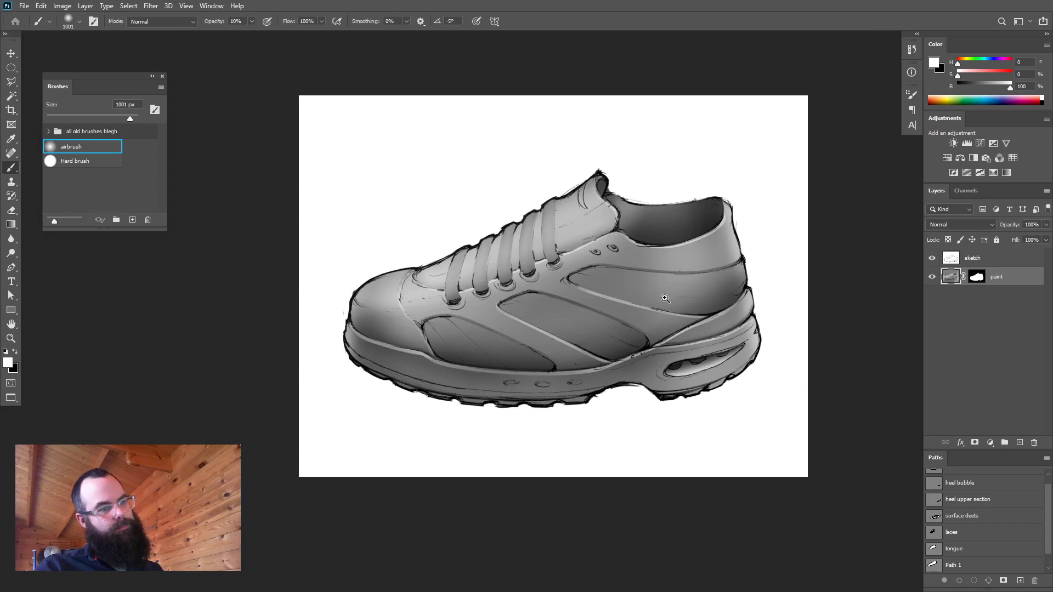
pyautogui.moveTo(664, 298); pyautogui.dragTo(734, 302)
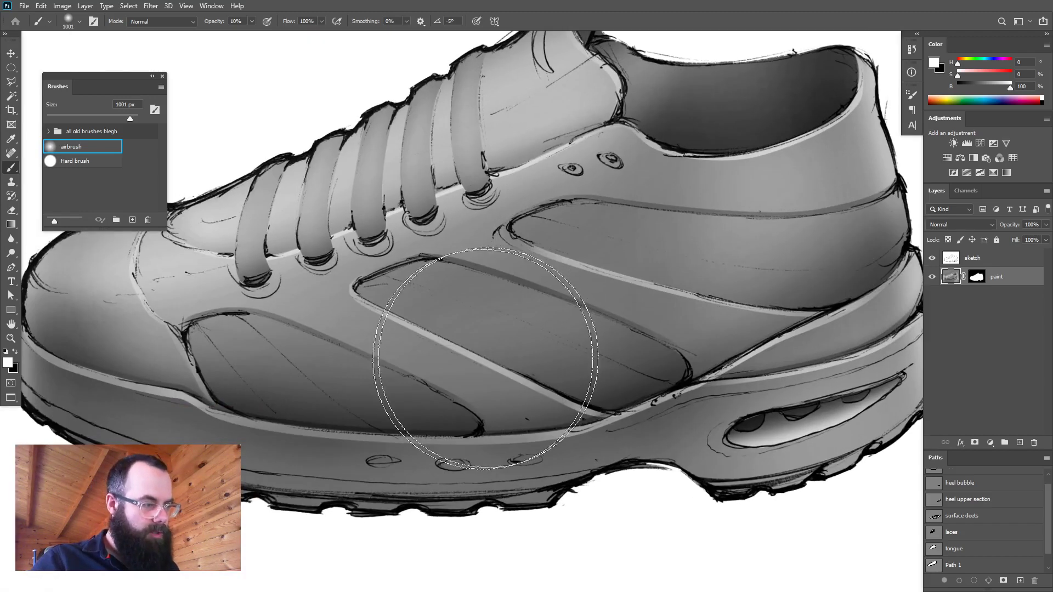
pyautogui.press('space')
pyautogui.moveTo(496, 355); pyautogui.dragTo(611, 357)
pyautogui.moveTo(548, 395); pyautogui.dragTo(472, 331)
pyautogui.rightClick(472, 331)
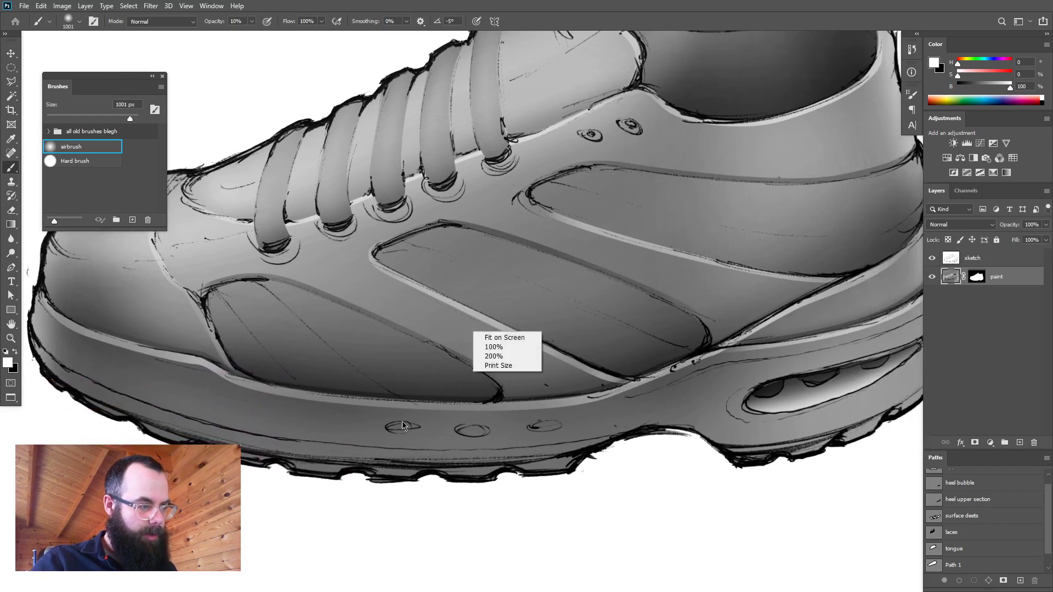
pyautogui.click(11, 75)
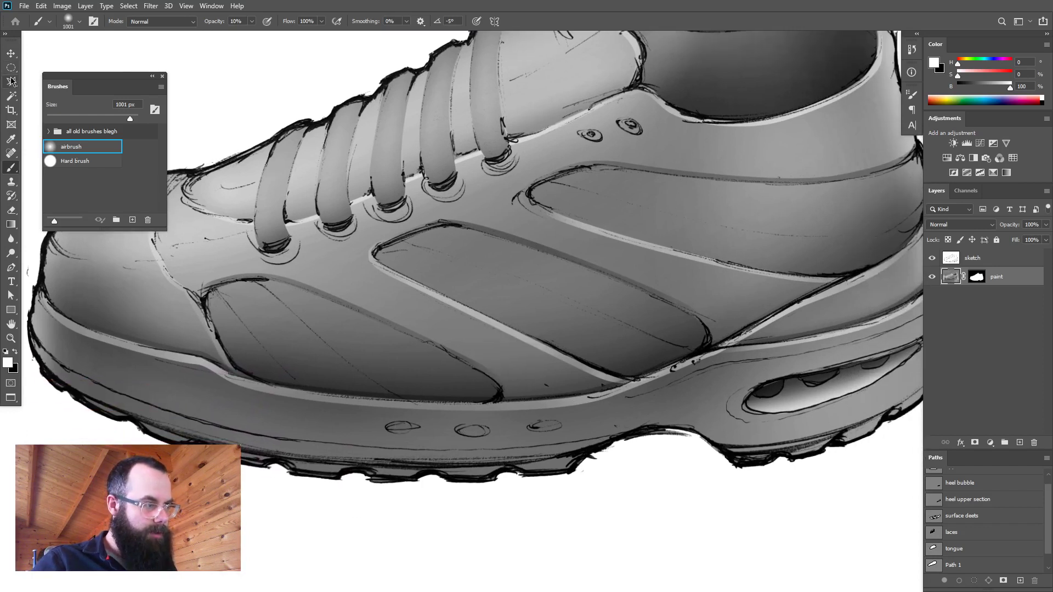
pyautogui.click(11, 81)
# - Start a Pen tool path at the toe and trace the sketched line along the lower edge of the front sole
pyautogui.moveTo(531, 487)
pyautogui.mouseDown()
pyautogui.moveTo(709, 459)
pyautogui.moveTo(611, 488)
pyautogui.mouseUp()
pyautogui.press('p')
pyautogui.moveTo(134, 296); pyautogui.dragTo(136, 332)
pyautogui.moveTo(488, 450); pyautogui.dragTo(589, 473)
pyautogui.hotkey('ctrl', 'z')
pyautogui.moveTo(506, 465); pyautogui.dragTo(559, 471)
pyautogui.hotkey('ctrl', 'z')
pyautogui.moveTo(247, 398); pyautogui.dragTo(373, 442)
pyautogui.click(372, 442)
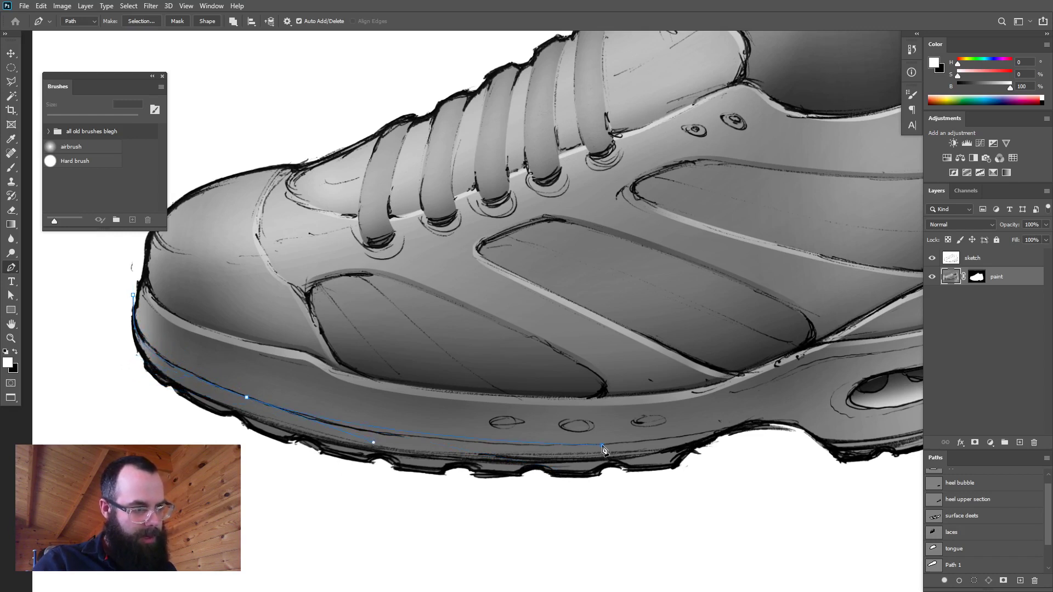
# - Extend the sole path up along the lower edge of the midsole to just past the arch cutout
pyautogui.moveTo(747, 426); pyautogui.dragTo(760, 429)
pyautogui.press('space')
pyautogui.moveTo(782, 449); pyautogui.dragTo(514, 474)
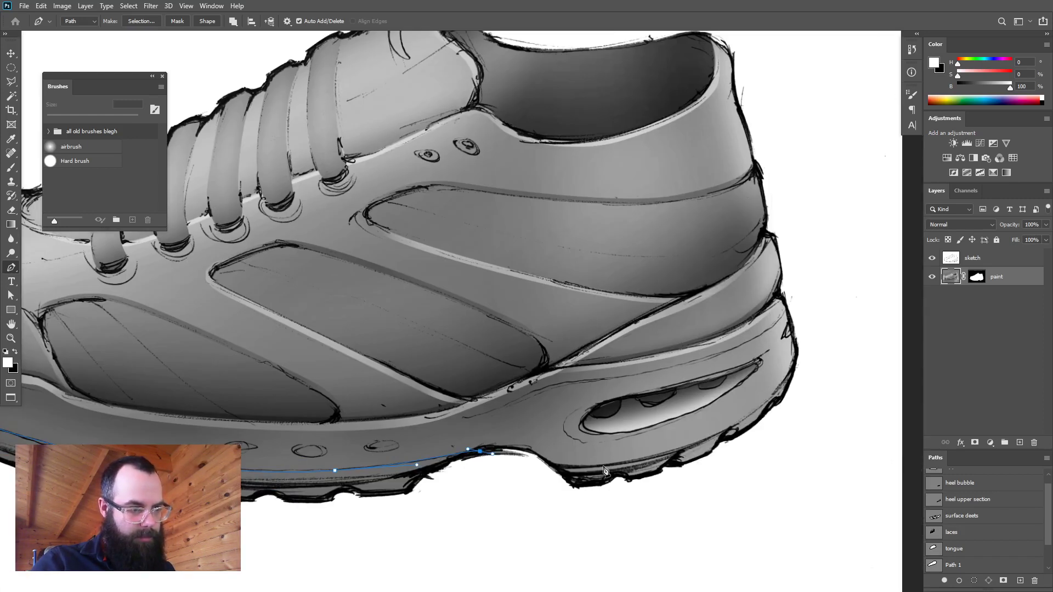
pyautogui.click(541, 466)
pyautogui.press('space')
pyautogui.moveTo(503, 489); pyautogui.dragTo(662, 499)
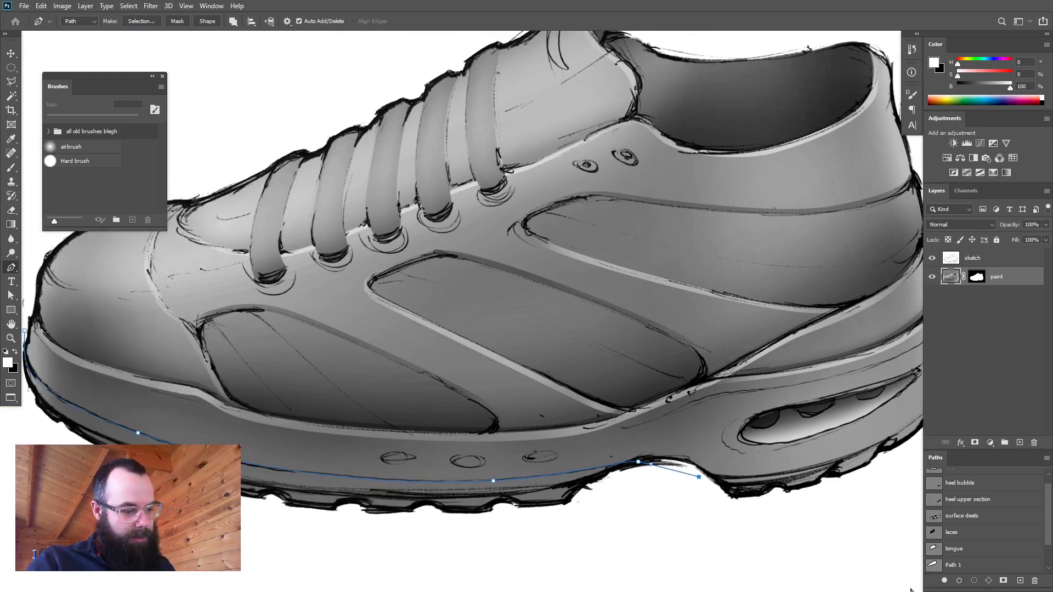
# - Set up a black 35 px Hard brush at 100% opacity and enter Quick Mask mode
pyautogui.press('b')
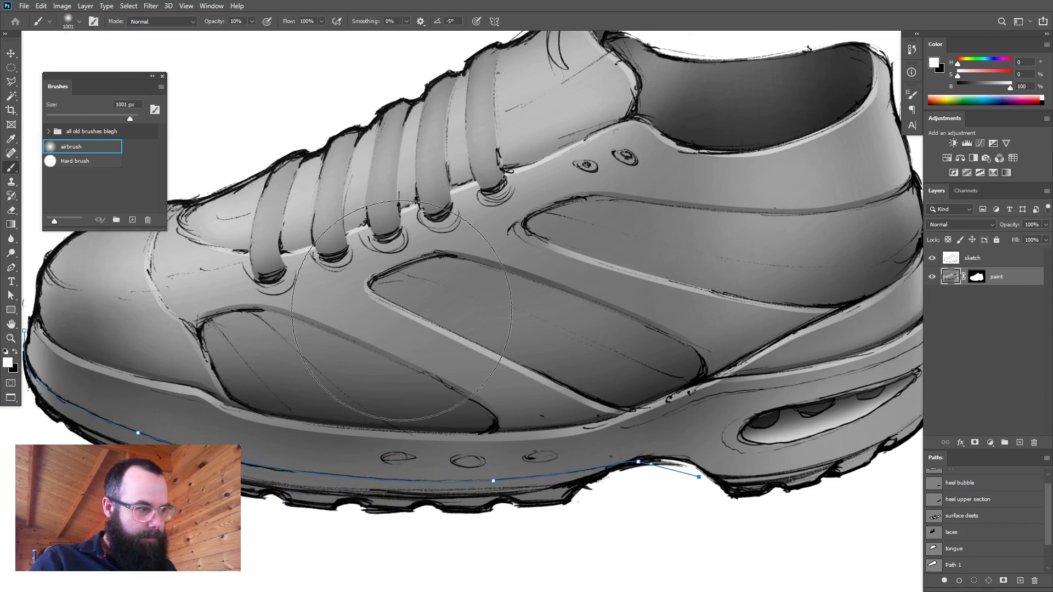
pyautogui.press('.')
pyautogui.moveTo(492, 258)
pyautogui.mouseDown()
pyautogui.moveTo(439, 271)
pyautogui.moveTo(516, 511)
pyautogui.moveTo(394, 510)
pyautogui.mouseUp()
pyautogui.press('0')
pyautogui.press('x')
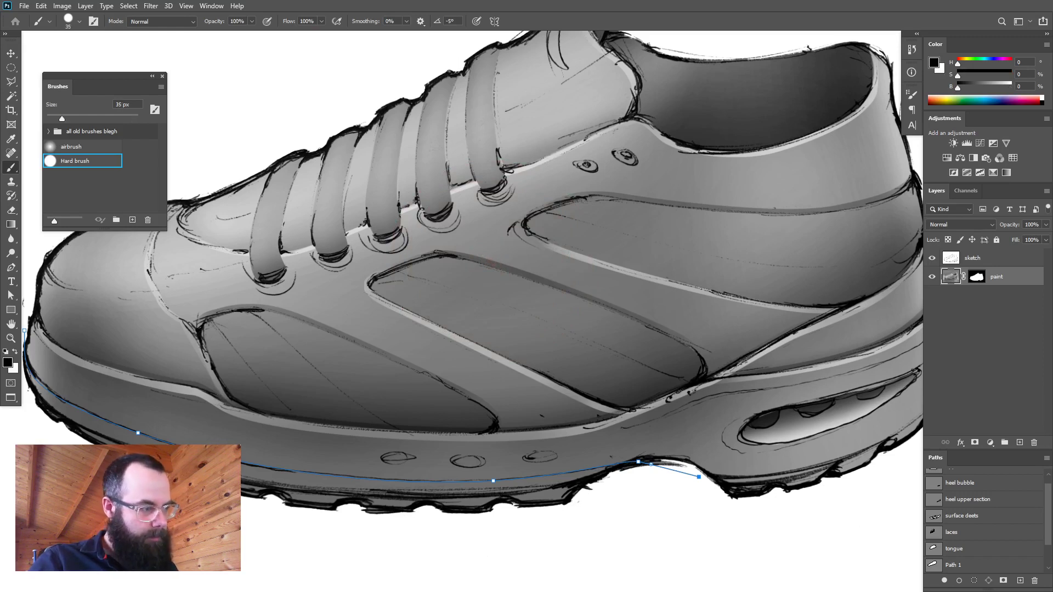
pyautogui.press('q')
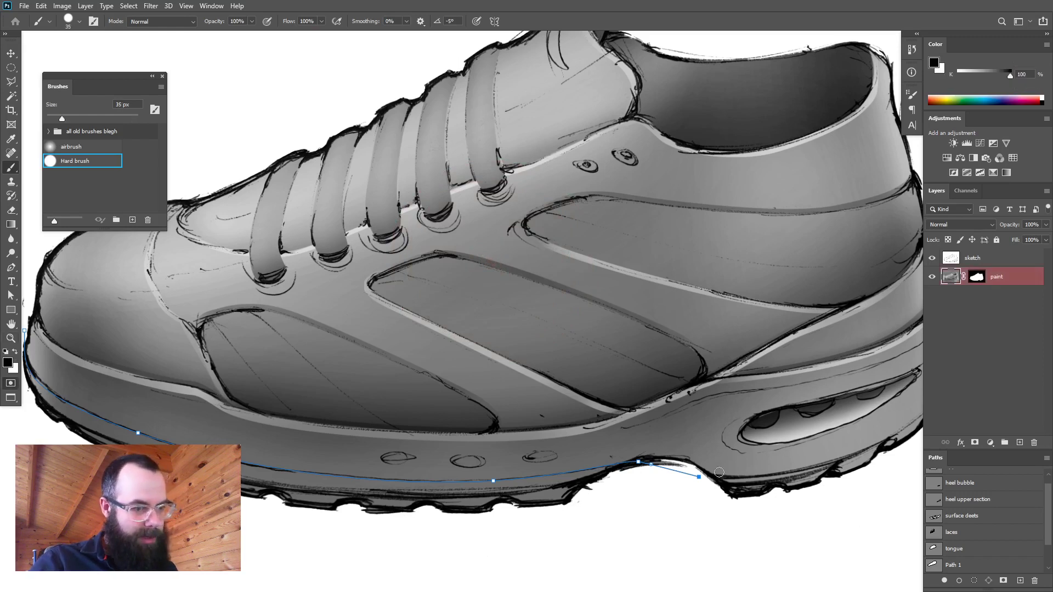
# - Try stroking the sole path at 35 px, undo it, and stroke the path with the Hard brush at 19 px
pyautogui.click(959, 582)
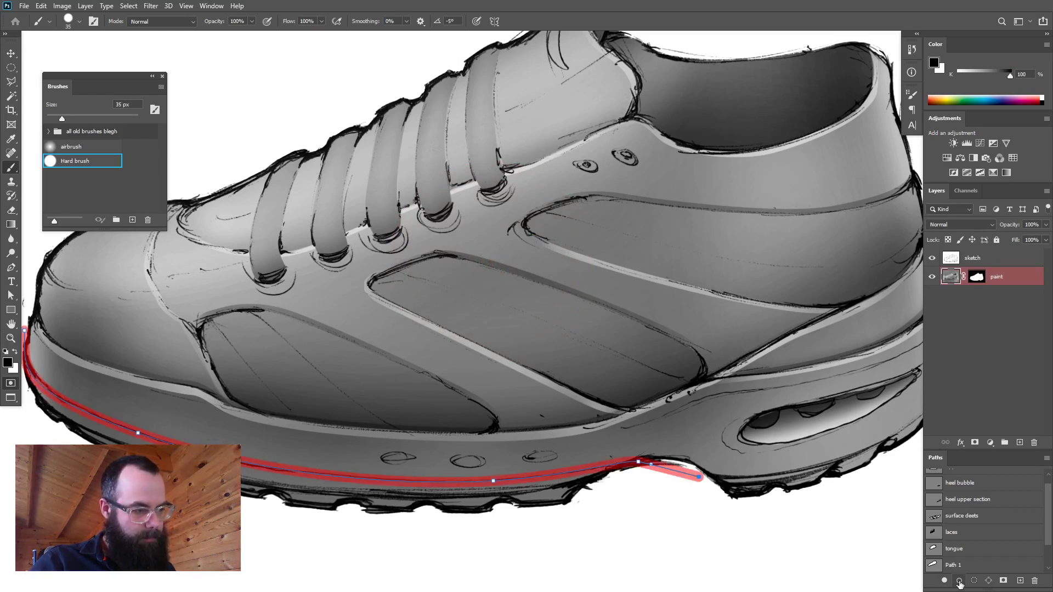
pyautogui.hotkey('ctrl', 'z')
pyautogui.keyDown('alt'); pyautogui.rightClick(516, 371); pyautogui.keyUp('alt')
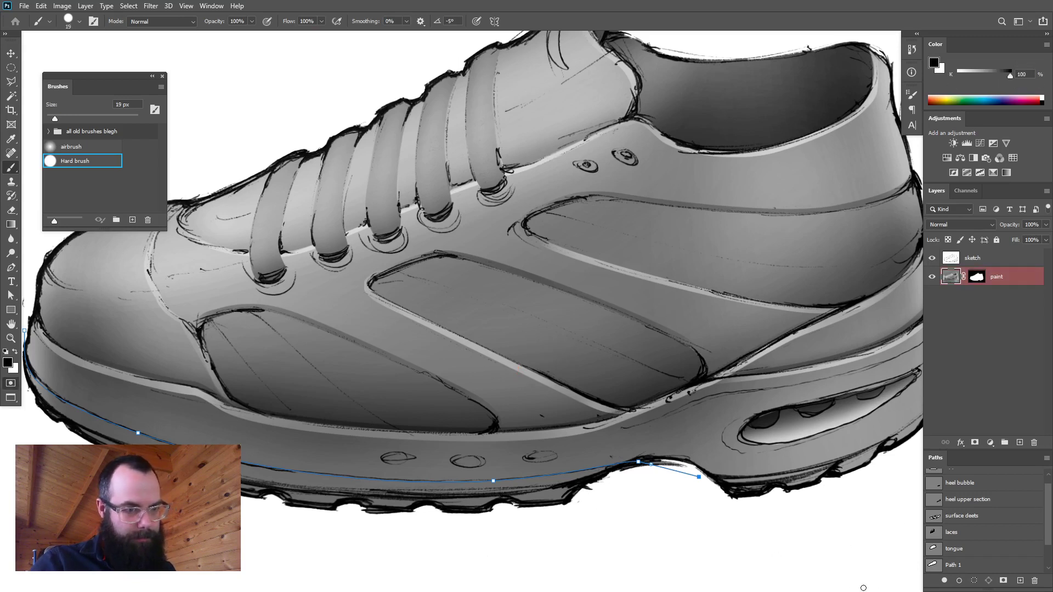
pyautogui.click(959, 581)
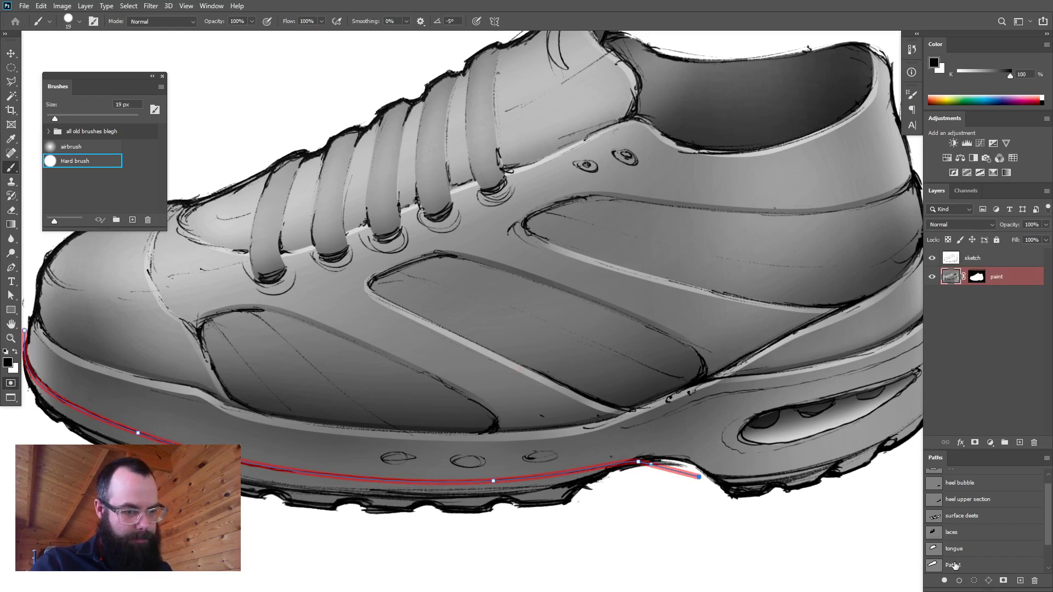
# - Deselect Path 2 and leave Quick Mask mode to turn the stroked sole line into a selection
pyautogui.scroll(-2, 959, 547)
pyautogui.keyDown('ctrl'); pyautogui.click(934, 550); pyautogui.keyUp('ctrl')
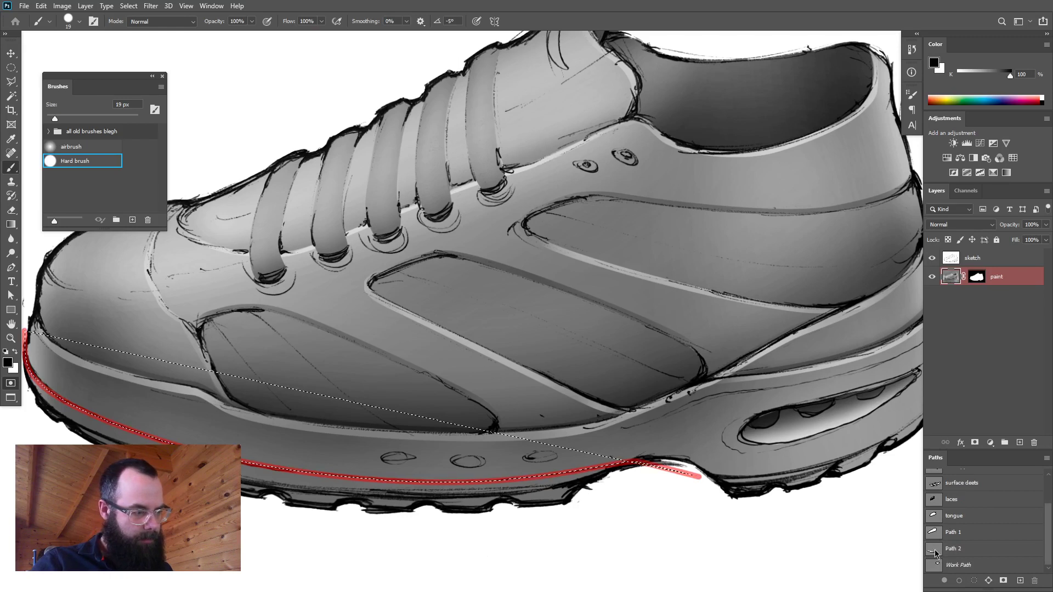
pyautogui.hotkey('ctrl', 'z')
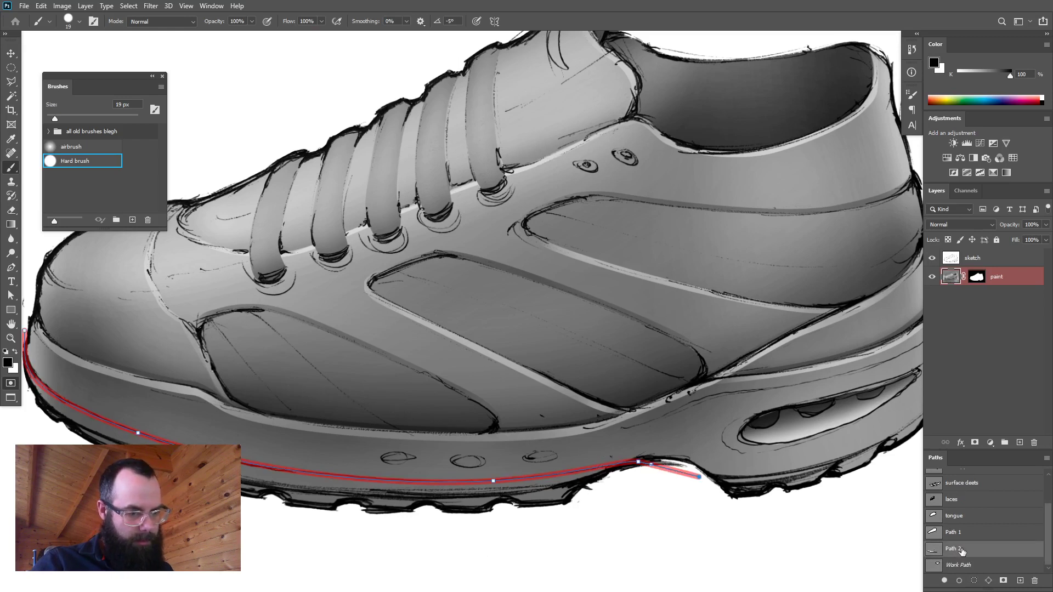
pyautogui.keyDown('ctrl'); pyautogui.click(962, 552); pyautogui.keyUp('ctrl')
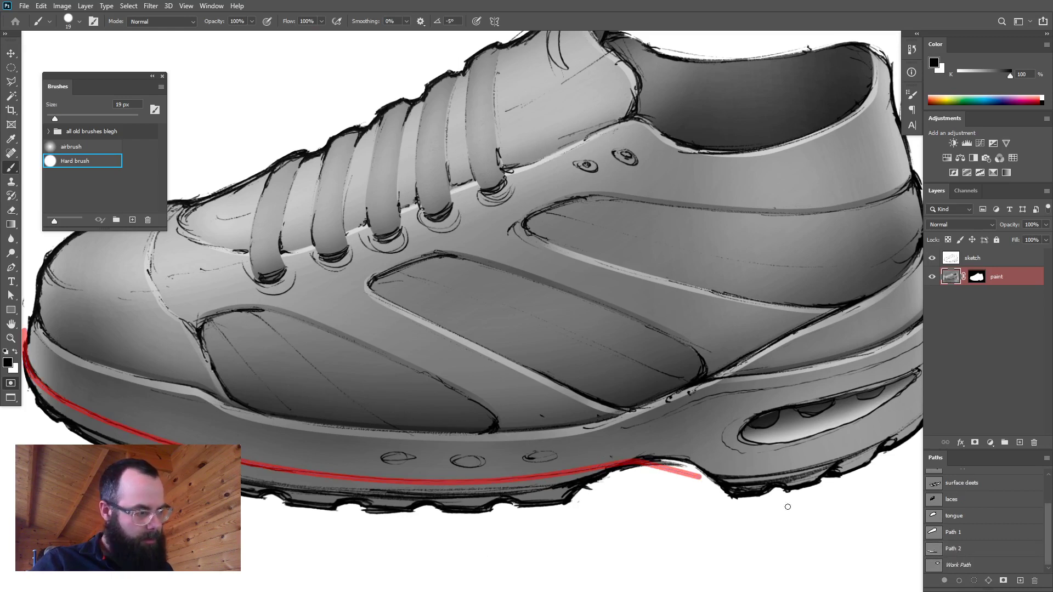
pyautogui.press('q')
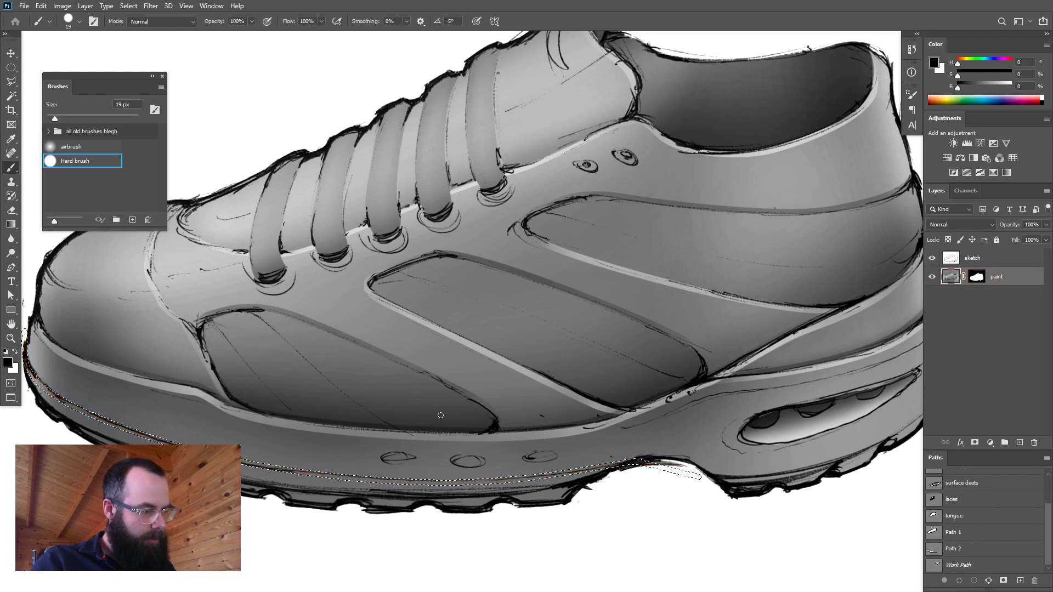
# - Nudge the sole line selection slightly upward and airbrush black along it with a 350 px brush at 10% opacity
pyautogui.press('m')
pyautogui.moveTo(495, 485); pyautogui.dragTo(497, 479)
pyautogui.hotkey('ctrl', 'd')
pyautogui.hotkey('ctrl', 'shift', 'd')
pyautogui.press('b')
pyautogui.moveTo(242, 444); pyautogui.dragTo(289, 443)
pyautogui.press(',')
pyautogui.press('1')
pyautogui.moveTo(102, 391)
pyautogui.mouseDown()
pyautogui.moveTo(366, 447)
pyautogui.moveTo(512, 424)
pyautogui.moveTo(502, 463)
pyautogui.moveTo(331, 472)
pyautogui.moveTo(47, 381)
pyautogui.mouseUp()
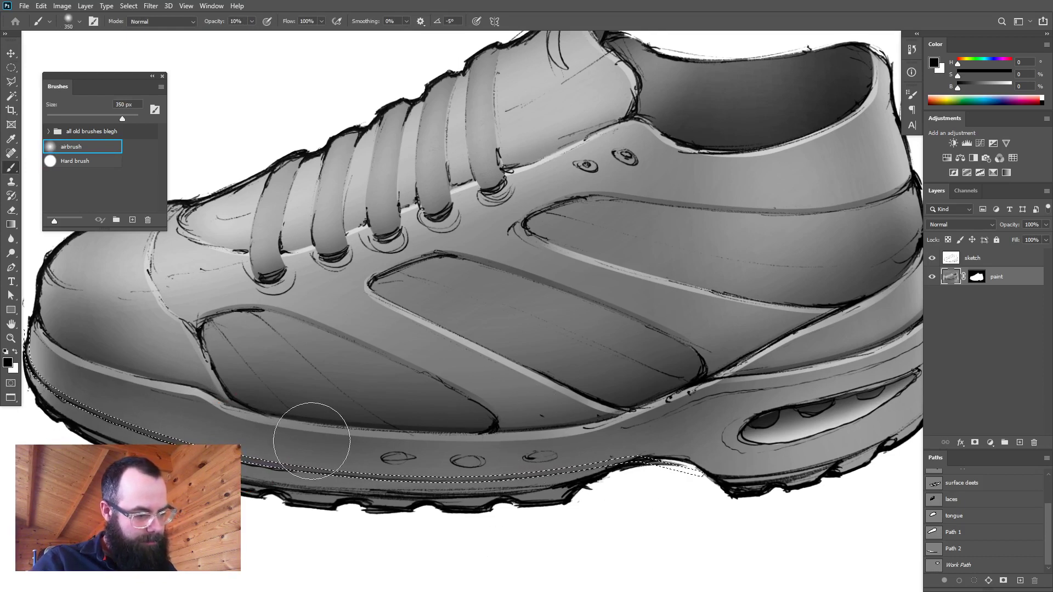
# - Shift the sole line selection about 16 px down and airbrush a white highlight along it with the 350 px brush
pyautogui.press('m')
pyautogui.moveTo(339, 475); pyautogui.dragTo(336, 481)
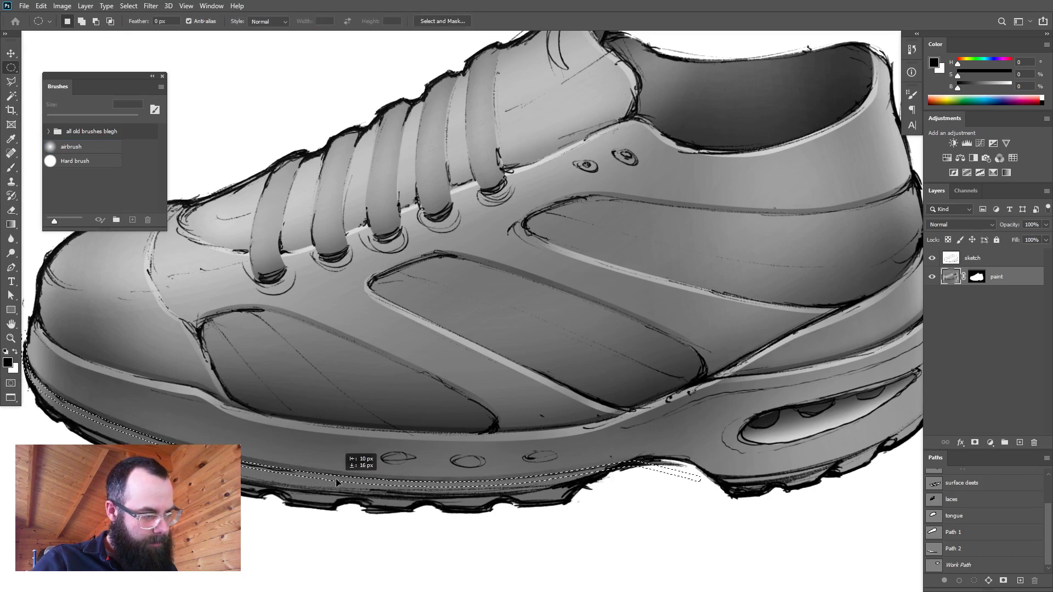
pyautogui.press('b')
pyautogui.press('x')
pyautogui.moveTo(212, 433); pyautogui.dragTo(78, 393)
pyautogui.moveTo(537, 470); pyautogui.dragTo(52, 394)
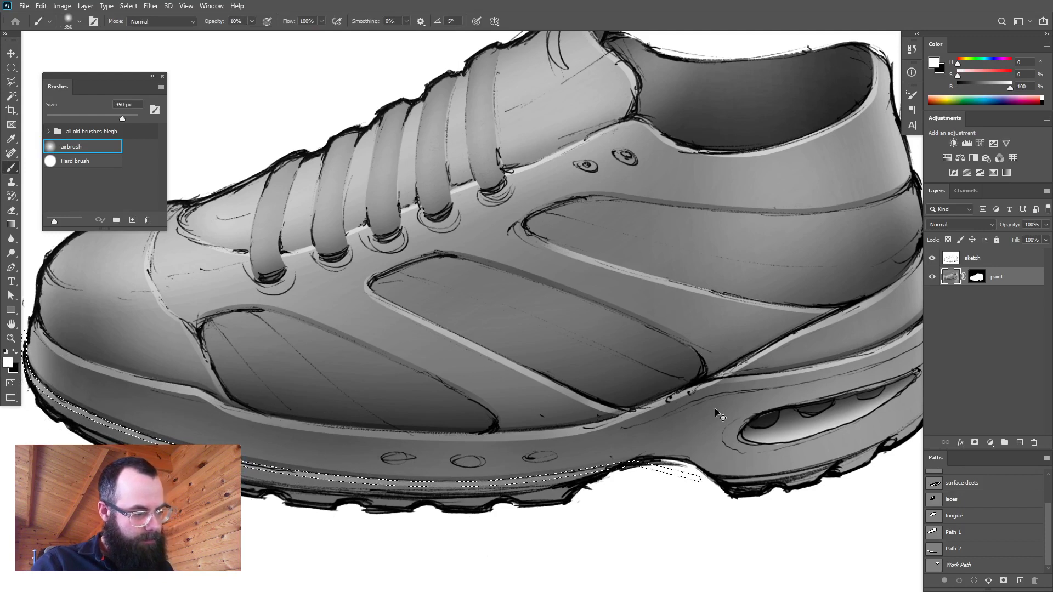
# - In Quick Mask mode, draw elliptical selections over the three sketched ovals on the midsole
pyautogui.moveTo(718, 399); pyautogui.dragTo(806, 415)
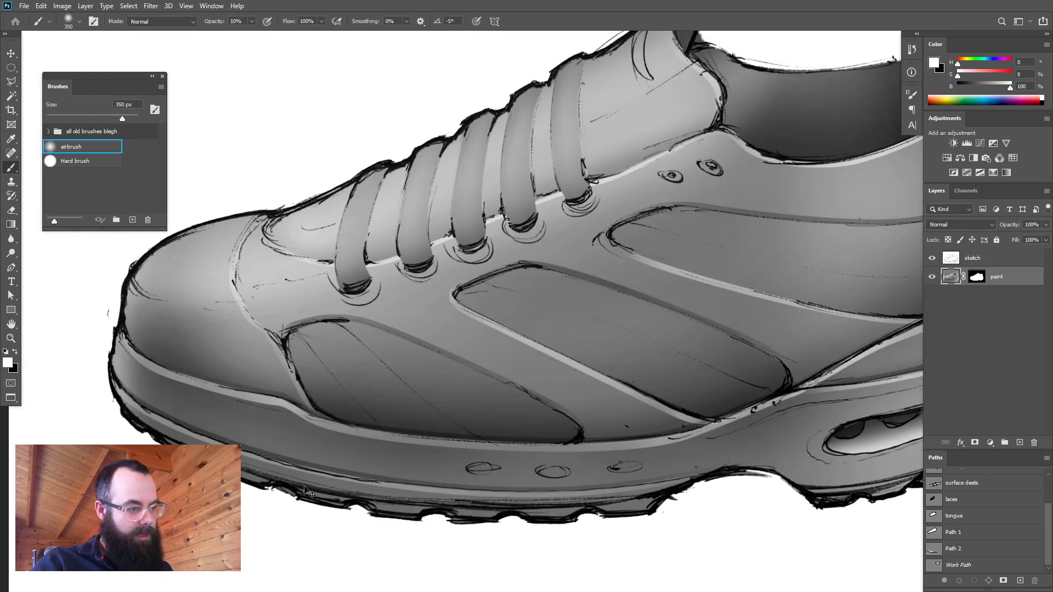
pyautogui.moveTo(351, 472)
pyautogui.mouseDown()
pyautogui.moveTo(385, 470)
pyautogui.moveTo(347, 476)
pyautogui.mouseUp()
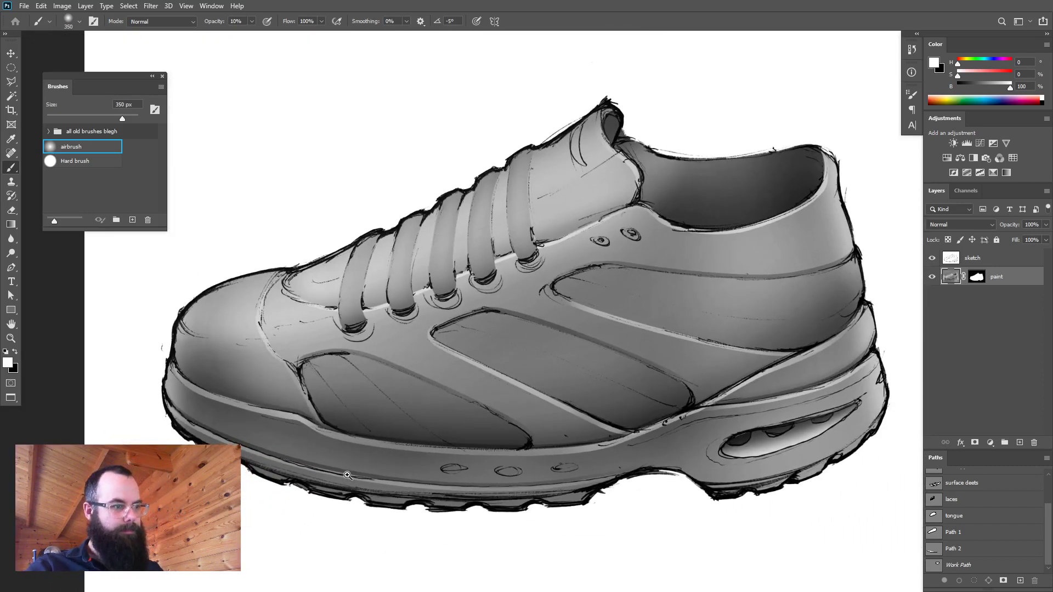
pyautogui.moveTo(411, 482); pyautogui.dragTo(160, 415)
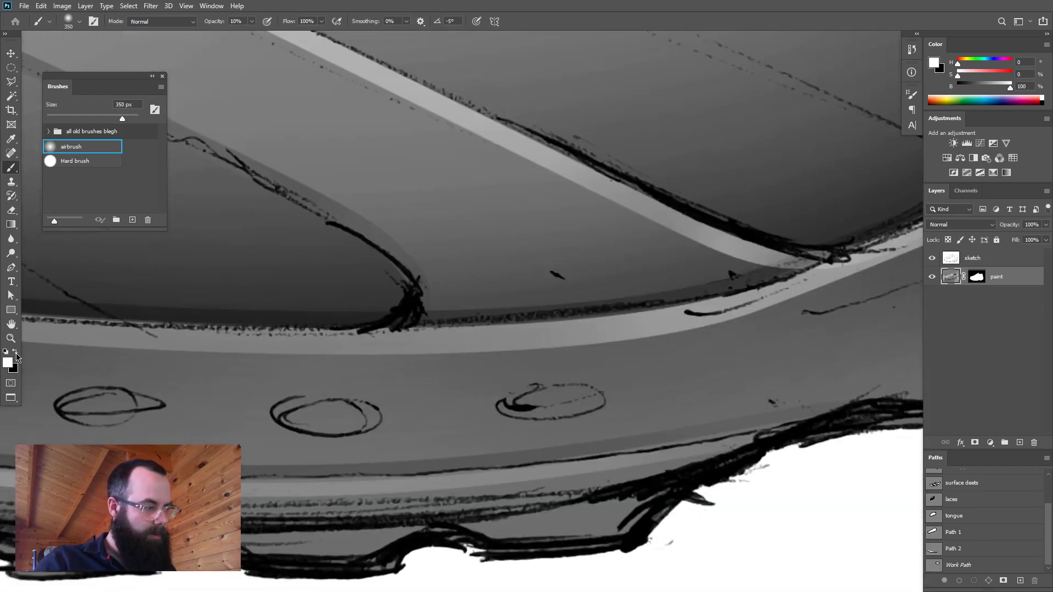
pyautogui.click(11, 383)
pyautogui.click(11, 67)
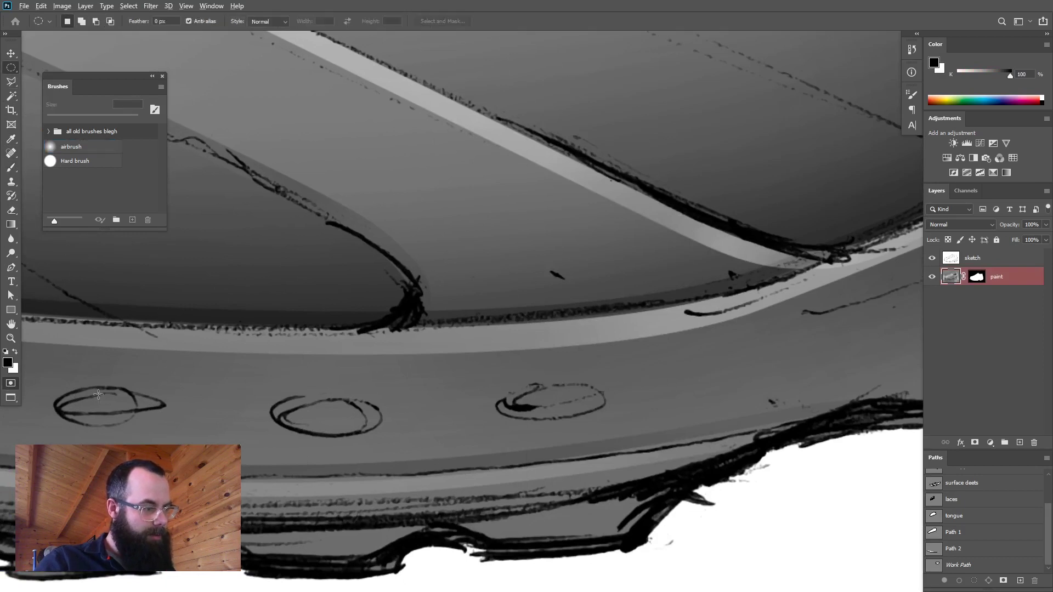
pyautogui.moveTo(98, 407); pyautogui.dragTo(136, 425)
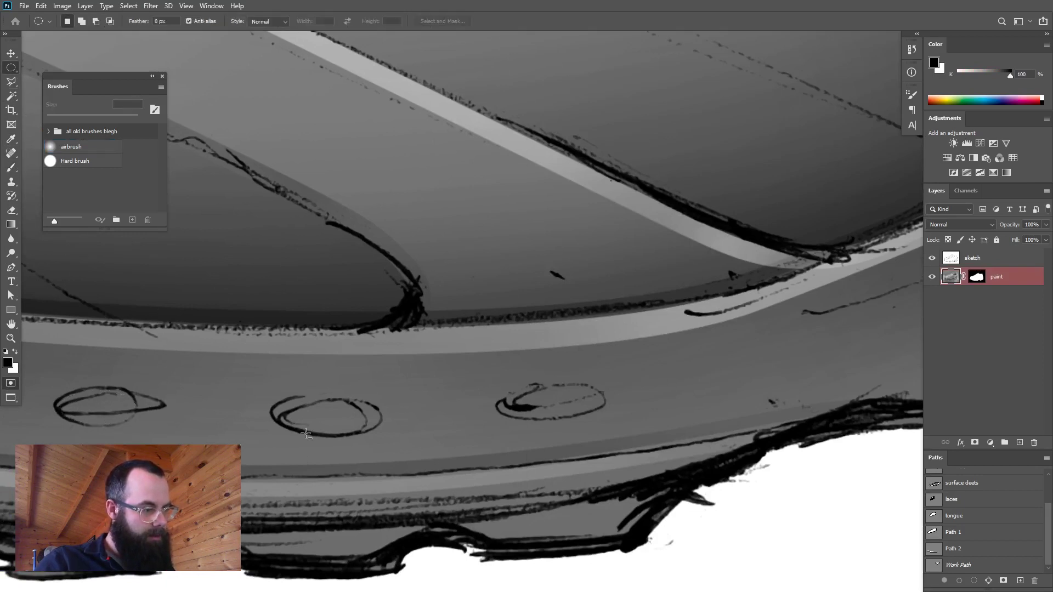
pyautogui.hotkey('ctrl', 'd')
pyautogui.moveTo(284, 398); pyautogui.dragTo(359, 436)
pyautogui.hotkey('ctrl', 'z')
pyautogui.moveTo(280, 399); pyautogui.dragTo(378, 436)
pyautogui.moveTo(506, 381)
pyautogui.mouseDown()
pyautogui.moveTo(589, 423)
pyautogui.moveTo(608, 417)
pyautogui.moveTo(579, 406)
pyautogui.mouseUp()
# - Fill the three midsole ellipses in the Quick Mask and return to standard editing with them selected
pyautogui.hotkey('ctrl', 'd')
pyautogui.press('q')
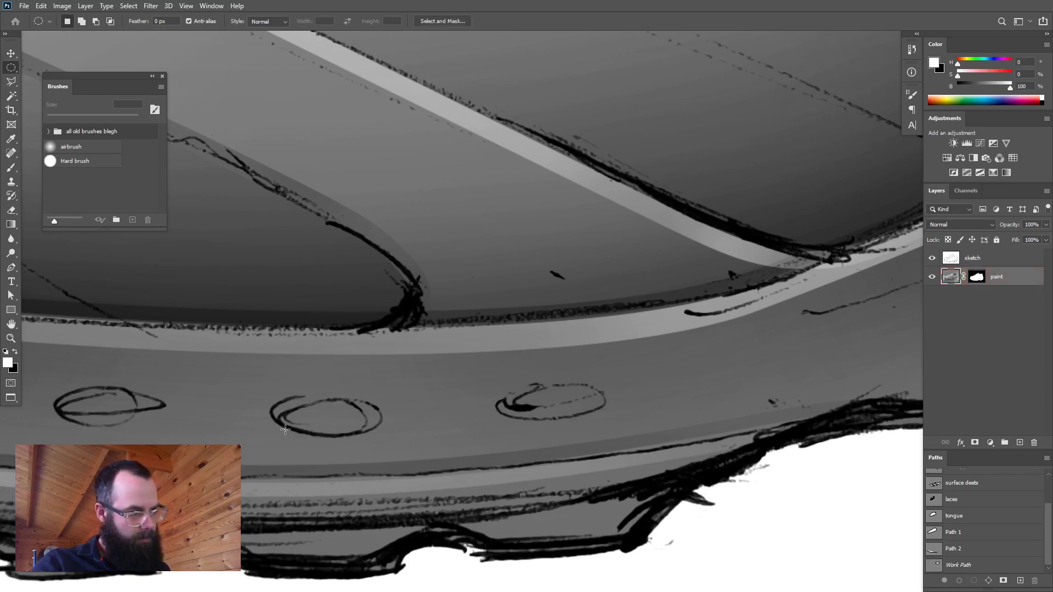
pyautogui.hotkey('ctrl', 'z')
pyautogui.hotkey('ctrl', 'z')
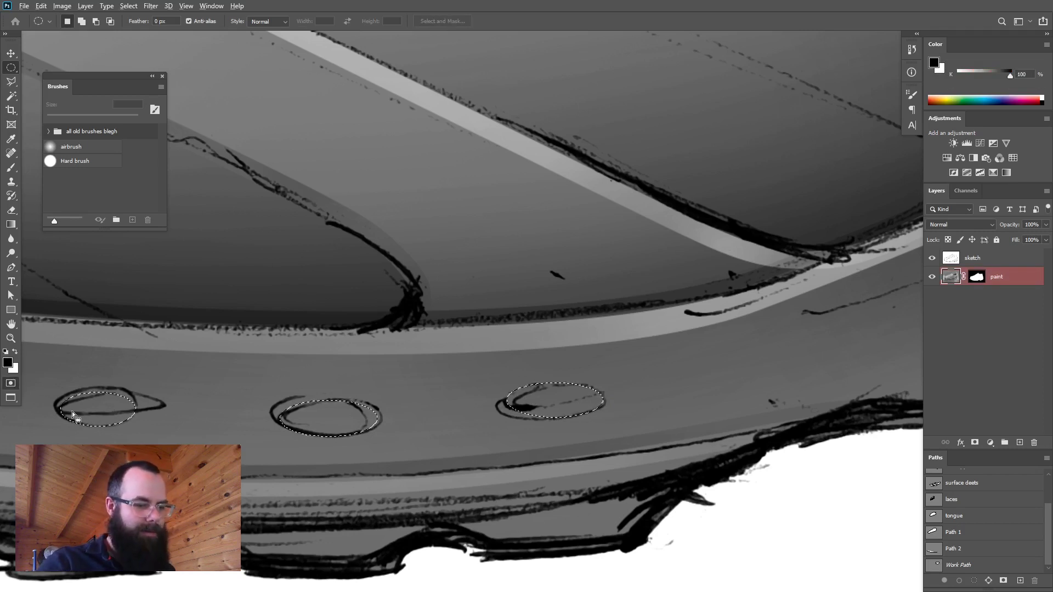
pyautogui.press('q')
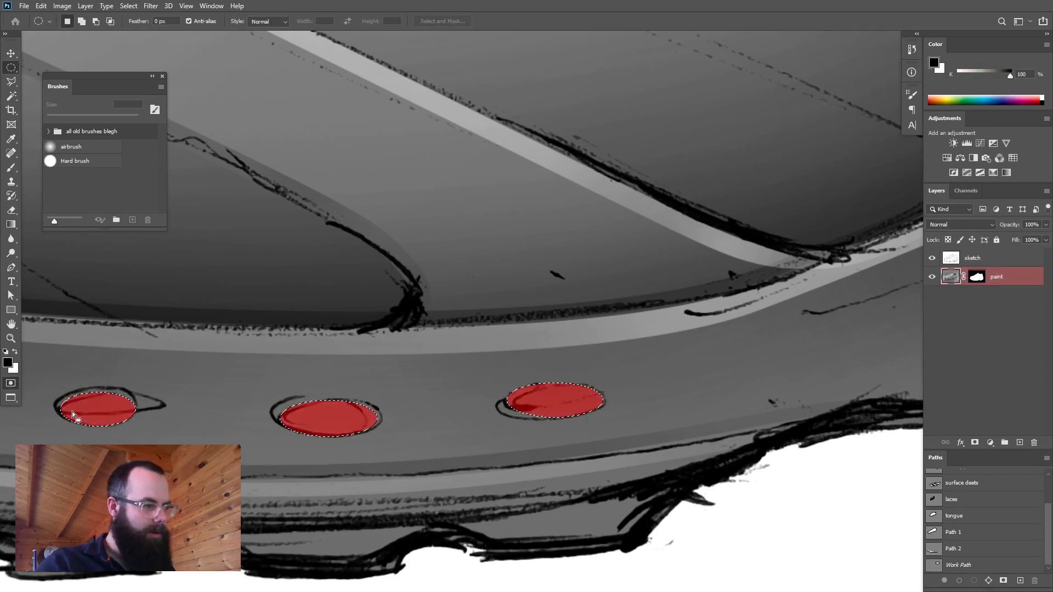
pyautogui.click(11, 383)
# - Airbrush the selected midsole ovals with a 58 px brush at 10% opacity, white along the lower edges and black along the upper edges
pyautogui.press('b')
pyautogui.moveTo(237, 355); pyautogui.dragTo(108, 368)
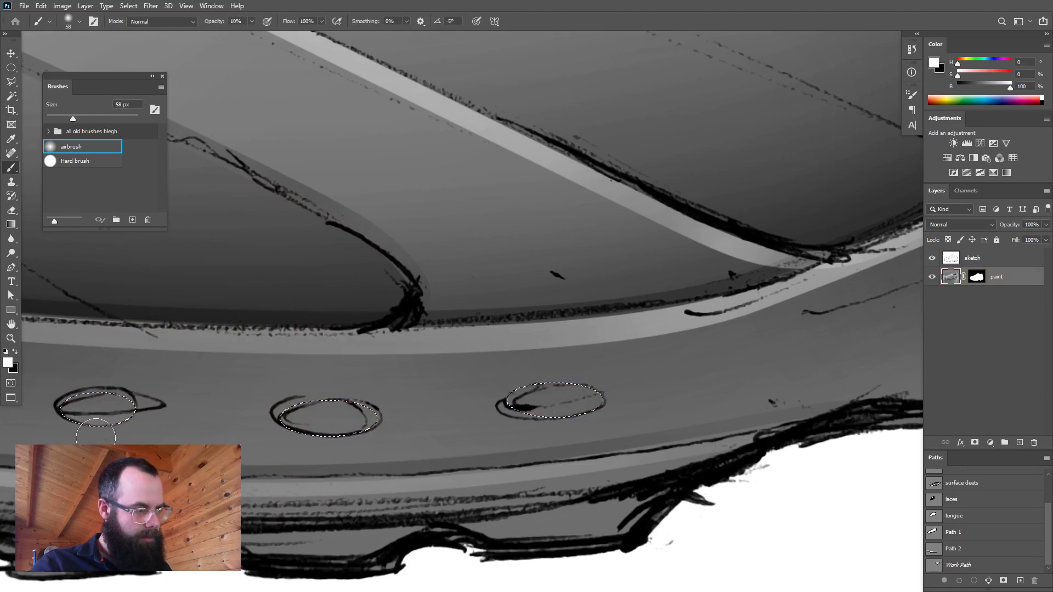
pyautogui.moveTo(39, 436); pyautogui.dragTo(253, 444)
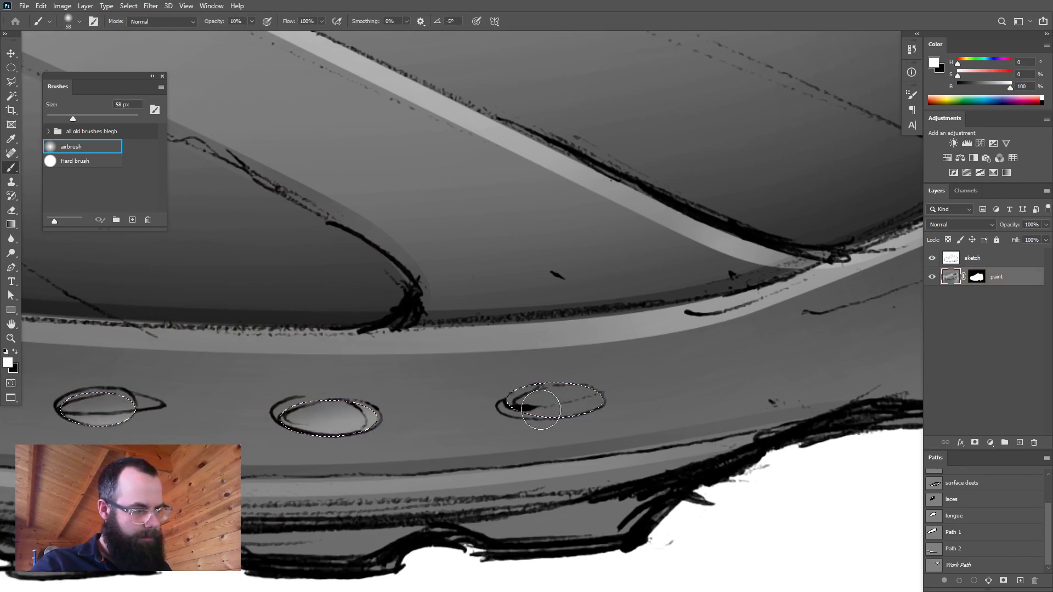
pyautogui.press('x')
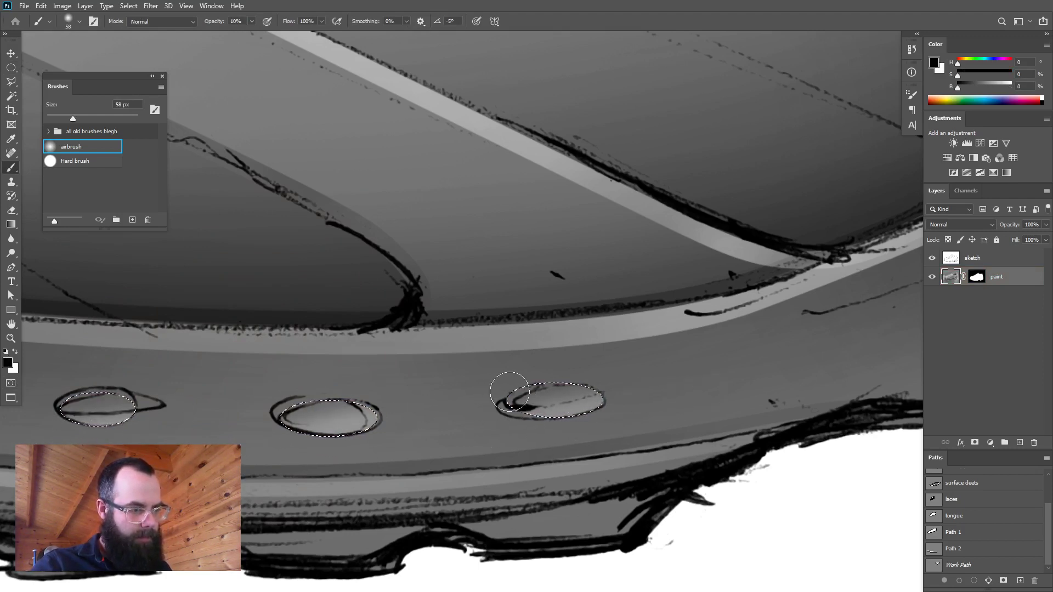
pyautogui.moveTo(458, 396)
pyautogui.mouseDown()
pyautogui.moveTo(581, 380)
pyautogui.moveTo(226, 426)
pyautogui.moveTo(436, 395)
pyautogui.mouseUp()
pyautogui.moveTo(627, 392); pyautogui.dragTo(862, 359)
pyautogui.moveTo(286, 377)
pyautogui.mouseDown()
pyautogui.moveTo(389, 355)
pyautogui.moveTo(238, 369)
pyautogui.moveTo(352, 357)
pyautogui.moveTo(404, 411)
pyautogui.moveTo(345, 408)
pyautogui.moveTo(346, 394)
pyautogui.moveTo(376, 404)
pyautogui.mouseUp()
# - Strengthen the ovals' white and black shading with a 45 px airbrush at 20% opacity, and clear the selection
pyautogui.press('x')
pyautogui.press('2')
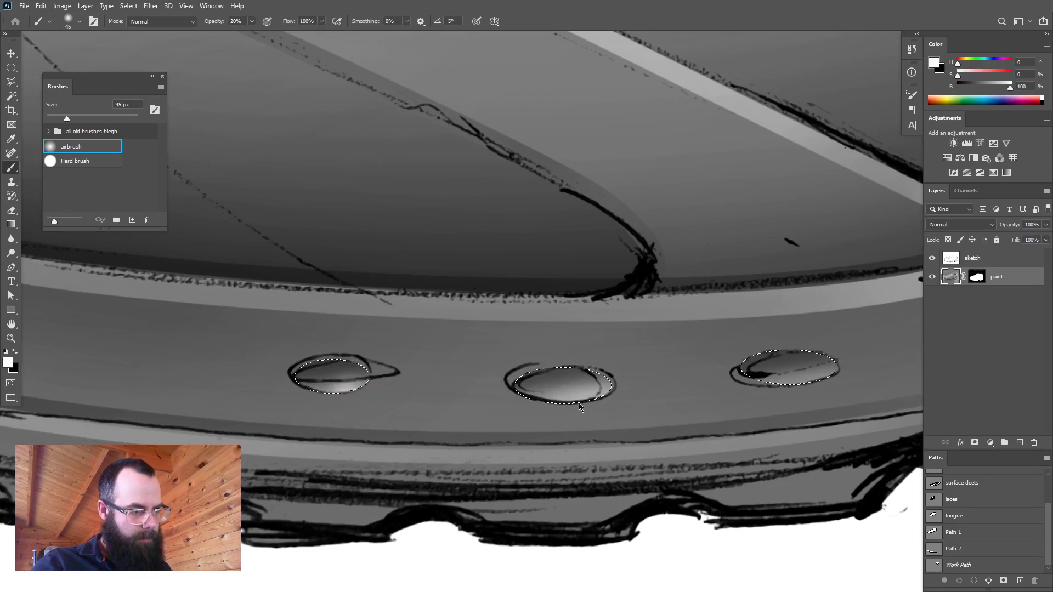
pyautogui.moveTo(601, 401)
pyautogui.mouseDown()
pyautogui.moveTo(854, 376)
pyautogui.moveTo(784, 393)
pyautogui.moveTo(827, 383)
pyautogui.moveTo(803, 388)
pyautogui.mouseUp()
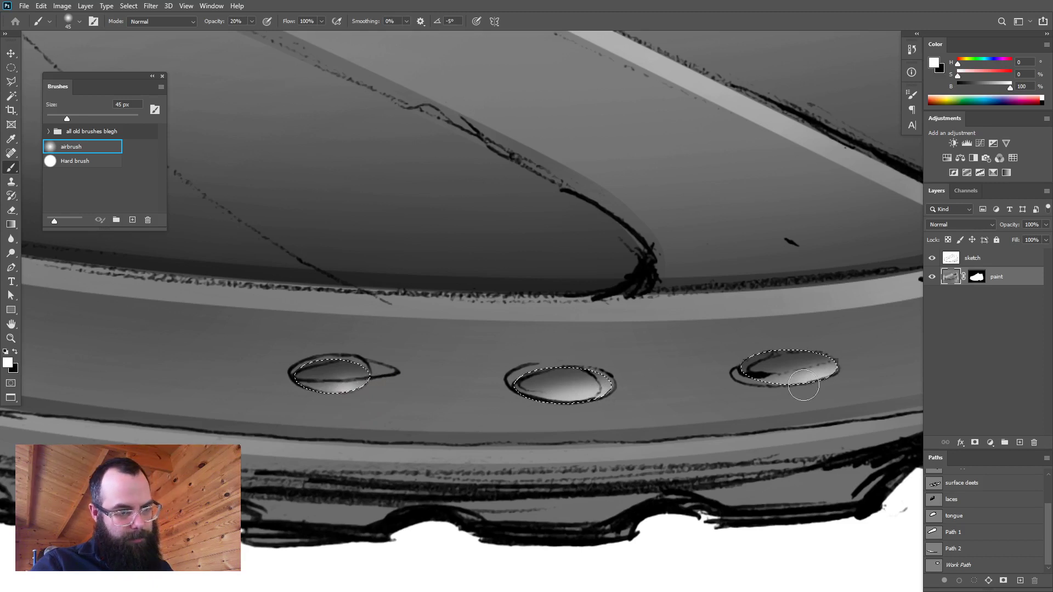
pyautogui.press('x')
pyautogui.moveTo(738, 364); pyautogui.dragTo(778, 354)
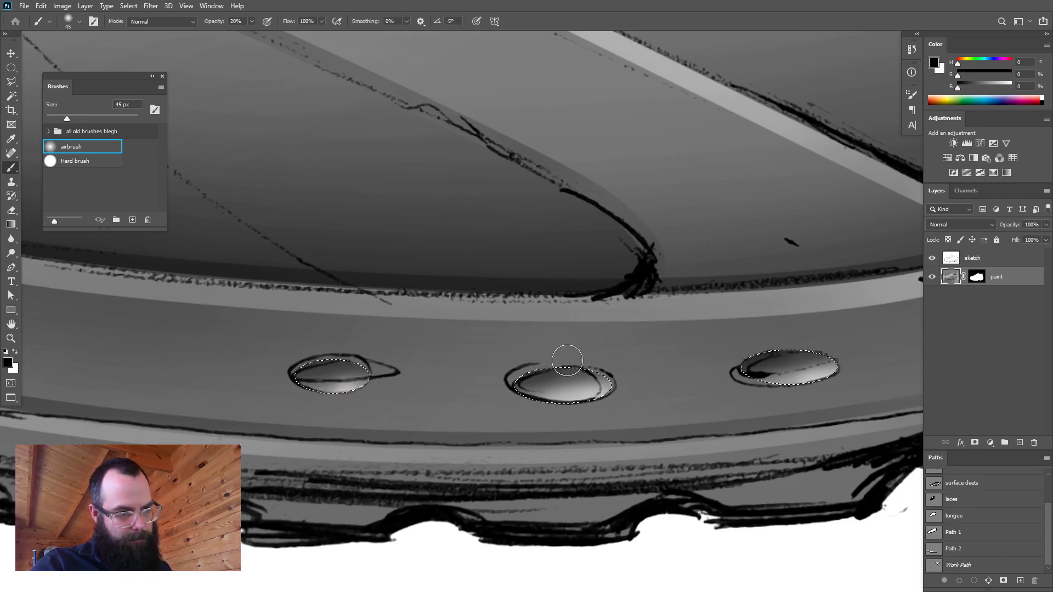
pyautogui.moveTo(314, 375); pyautogui.dragTo(408, 364)
pyautogui.hotkey('ctrl', 'd')
pyautogui.moveTo(686, 380); pyautogui.dragTo(629, 394)
pyautogui.moveTo(712, 348); pyautogui.dragTo(474, 395)
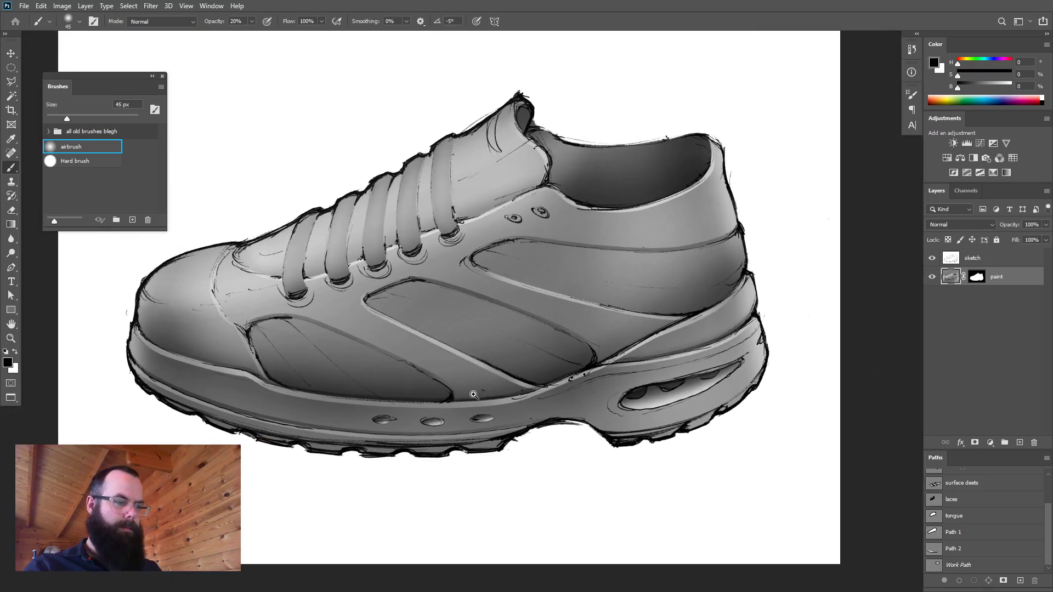
# - Select the shoelaces and airbrush black shading along their edges at 20% and 10% opacity, then deselect
pyautogui.moveTo(315, 270); pyautogui.dragTo(382, 322)
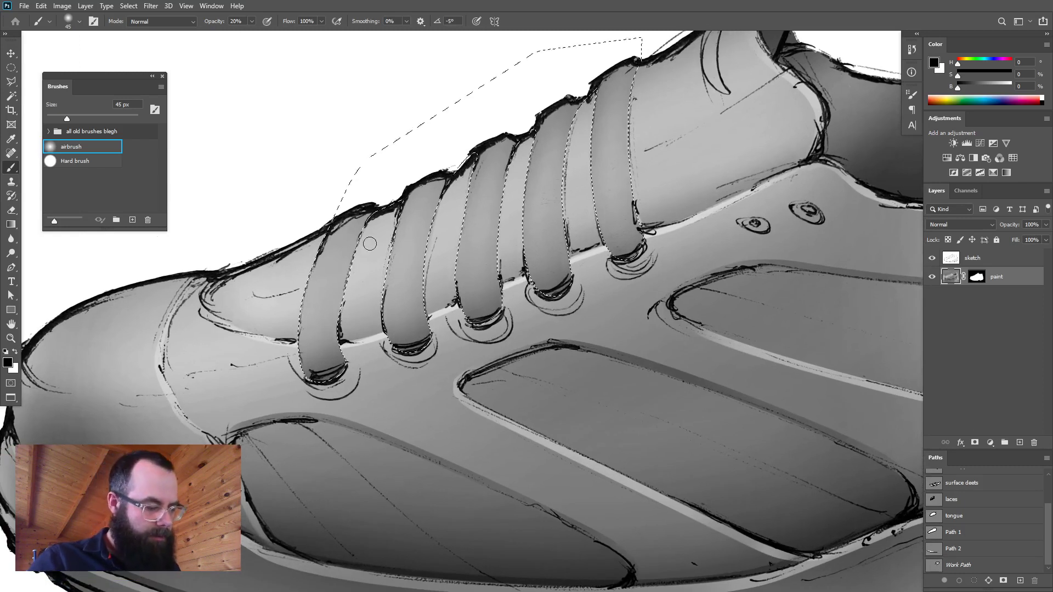
pyautogui.moveTo(370, 241); pyautogui.dragTo(378, 244)
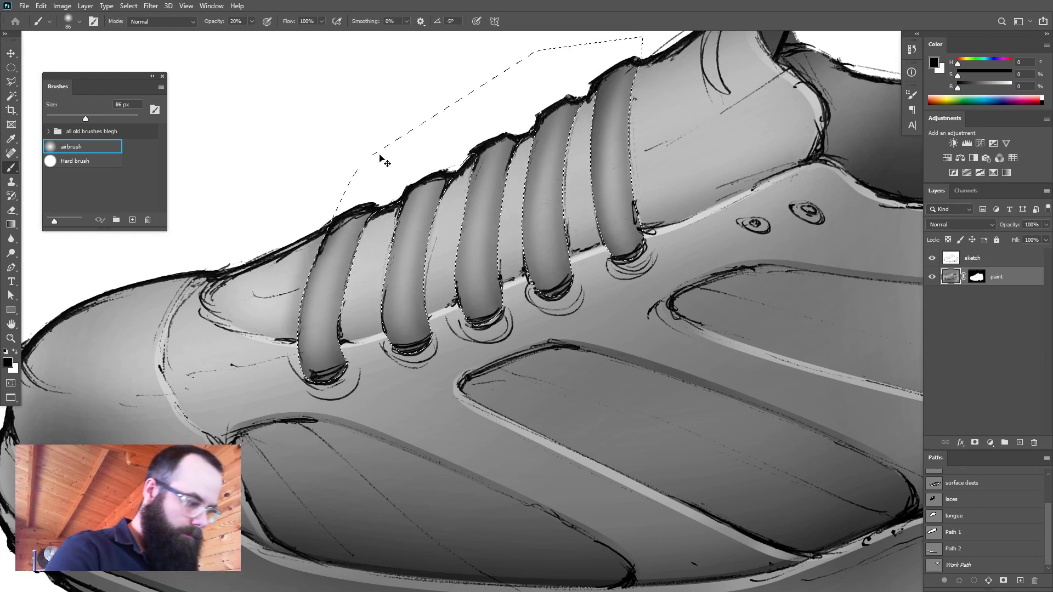
pyautogui.press('1')
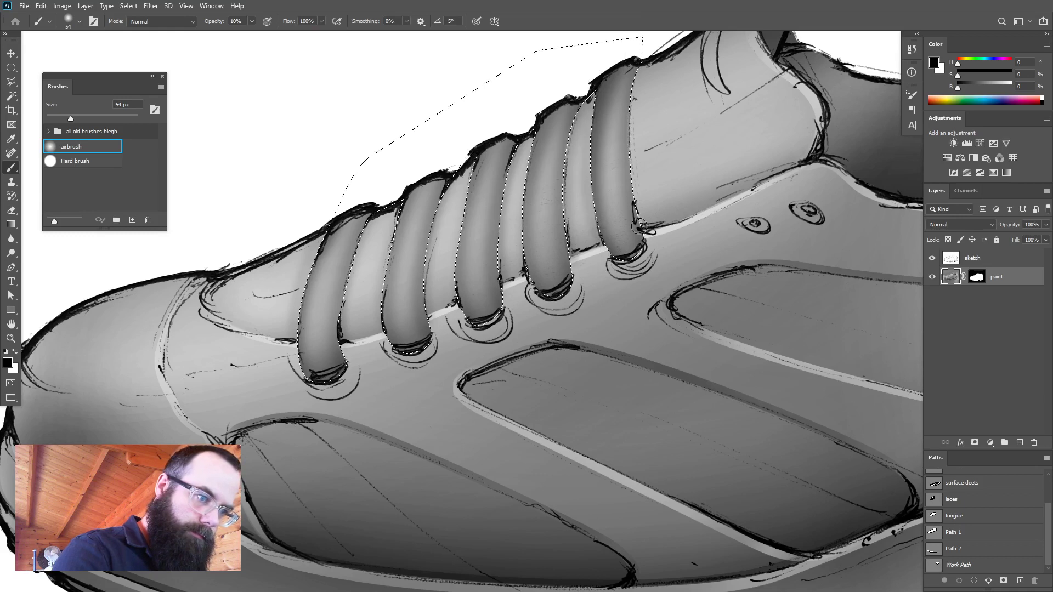
pyautogui.hotkey('ctrl', 'd')
pyautogui.moveTo(677, 285); pyautogui.dragTo(610, 288)
pyautogui.moveTo(711, 303); pyautogui.dragTo(656, 306)
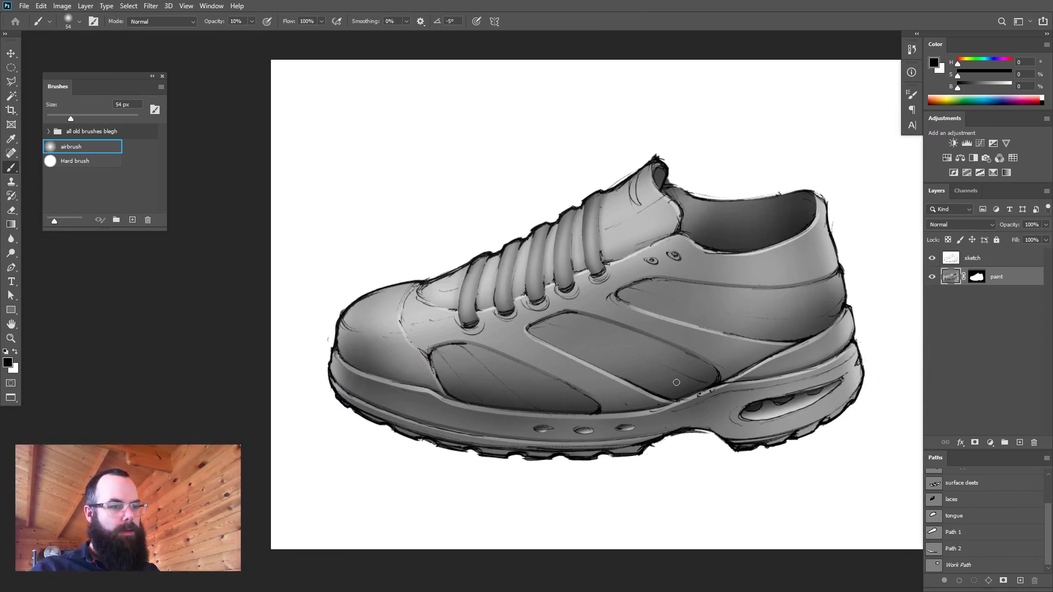
# - Load the laces path as a selection, offset it and subtract the laces path to leave thin strips along the laces' heel-side edges
pyautogui.keyDown('ctrl'); pyautogui.click(933, 500); pyautogui.keyUp('ctrl')
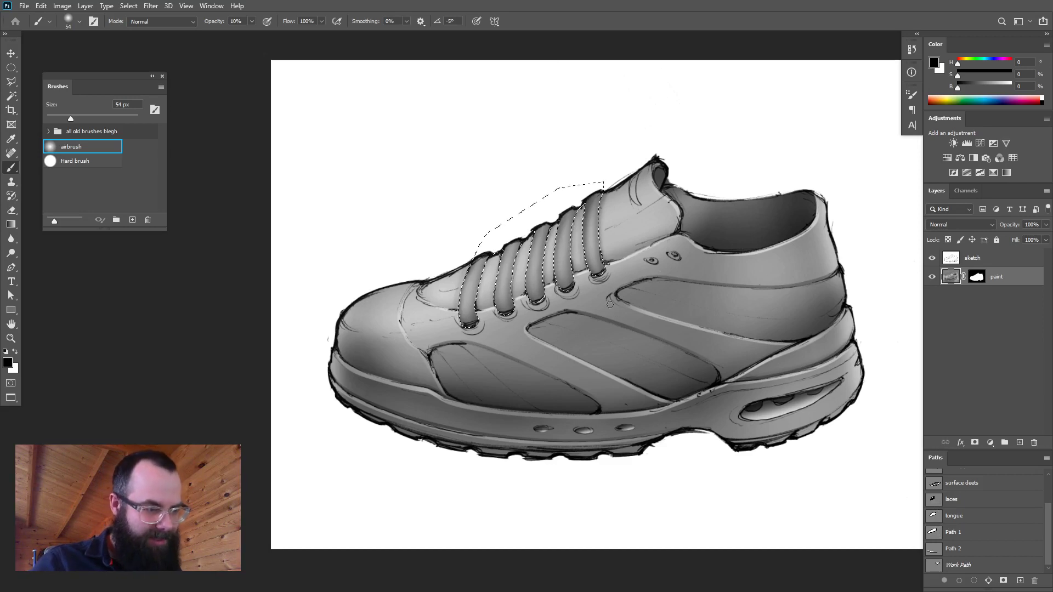
pyautogui.keyDown('ctrl'); pyautogui.click(580, 270); pyautogui.keyUp('ctrl')
pyautogui.keyDown('ctrl'); pyautogui.click(579, 269); pyautogui.keyUp('ctrl')
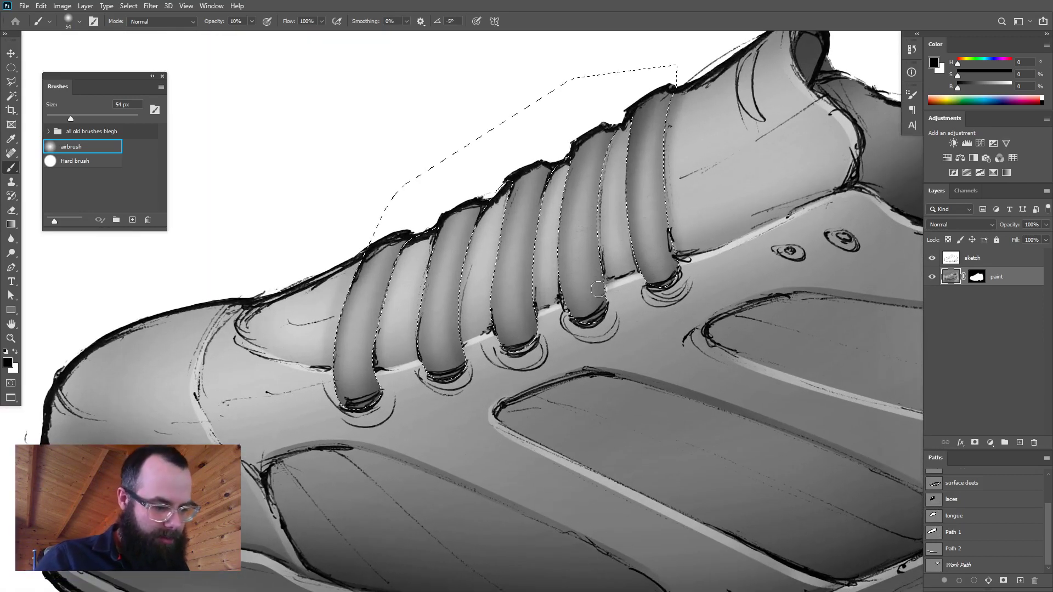
pyautogui.press('m')
pyautogui.moveTo(585, 263); pyautogui.dragTo(591, 256)
pyautogui.keyDown('ctrl'); pyautogui.keyDown('alt'); pyautogui.click(934, 500); pyautogui.keyUp('alt'); pyautogui.keyUp('ctrl')
pyautogui.moveTo(536, 277); pyautogui.dragTo(530, 277)
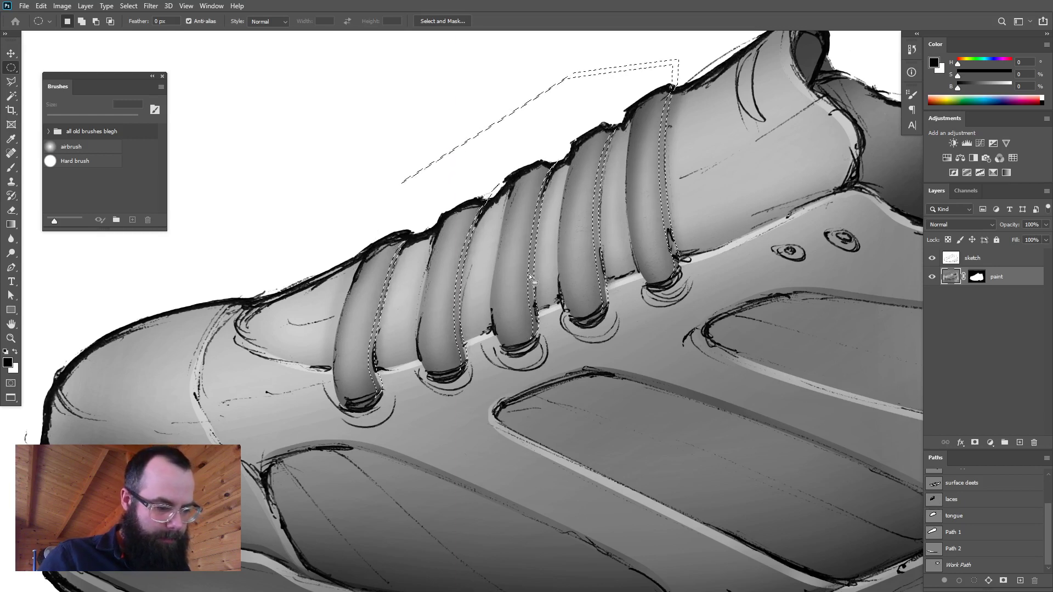
# - Airbrush white over the thin strips along the laces with a 180 px brush at 10% opacity, then deselect
pyautogui.press('b')
pyautogui.moveTo(438, 332); pyautogui.dragTo(490, 327)
pyautogui.moveTo(373, 333); pyautogui.dragTo(351, 345)
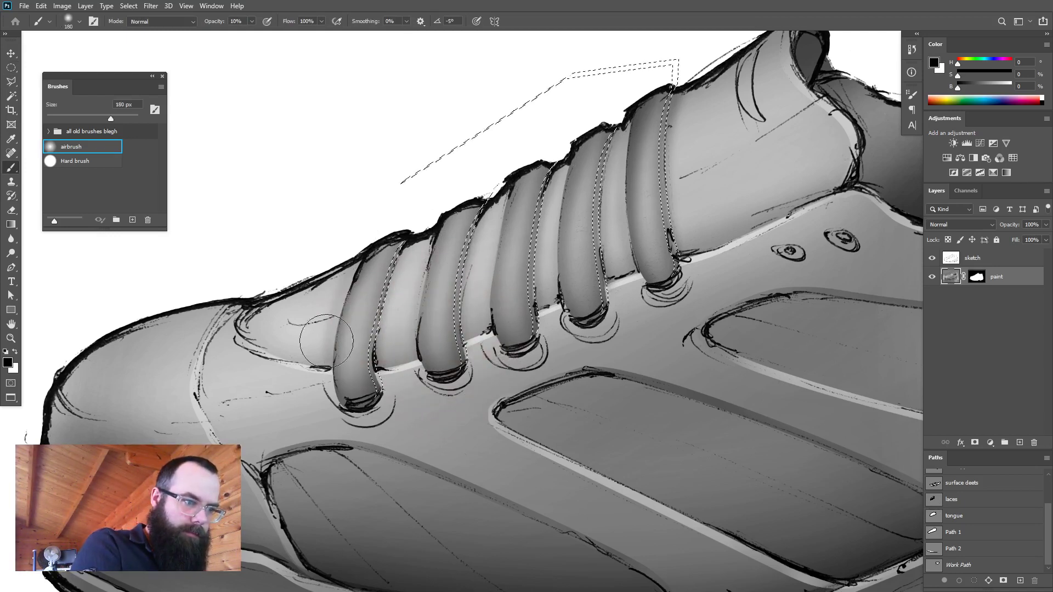
pyautogui.press('x')
pyautogui.moveTo(514, 239)
pyautogui.mouseDown()
pyautogui.moveTo(322, 341)
pyautogui.moveTo(307, 328)
pyautogui.mouseUp()
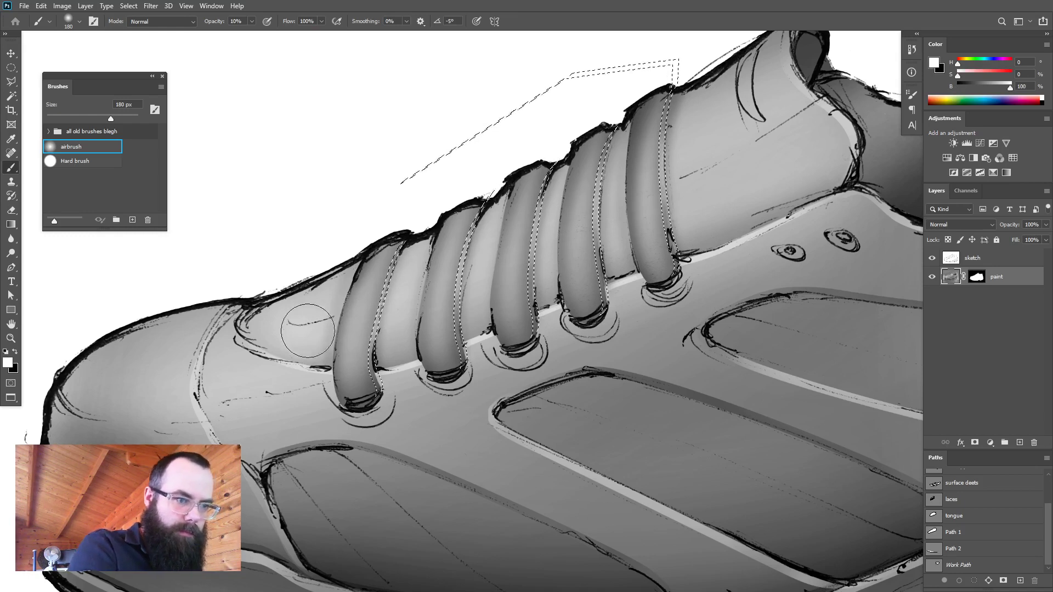
pyautogui.hotkey('ctrl', 'd')
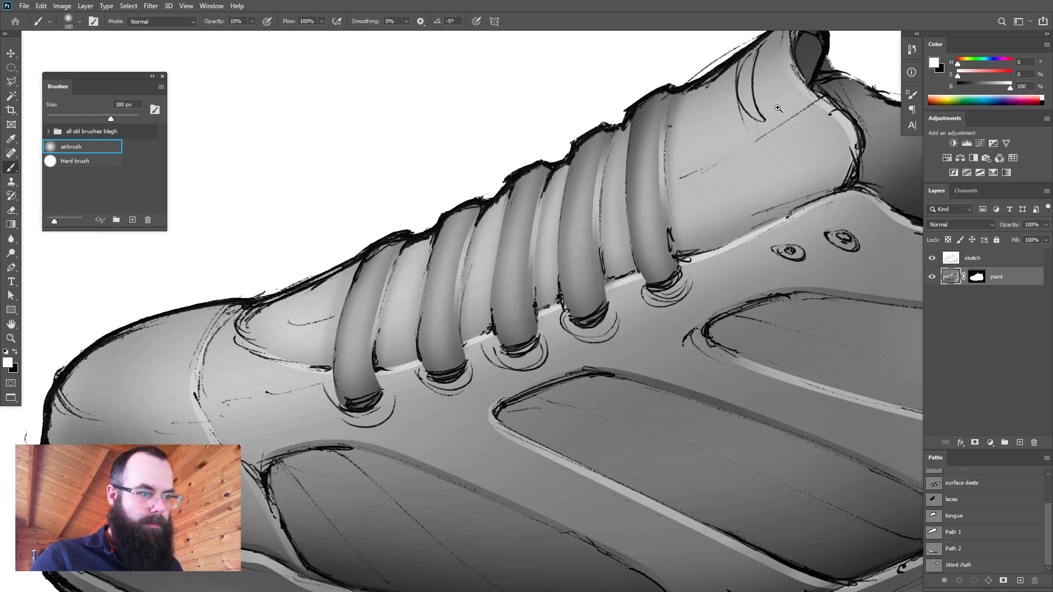
# - Reselect the thin strips along the laces, darken them with a black 392 px airbrush at 10% opacity, and deselect
pyautogui.hotkey('ctrl', '0')
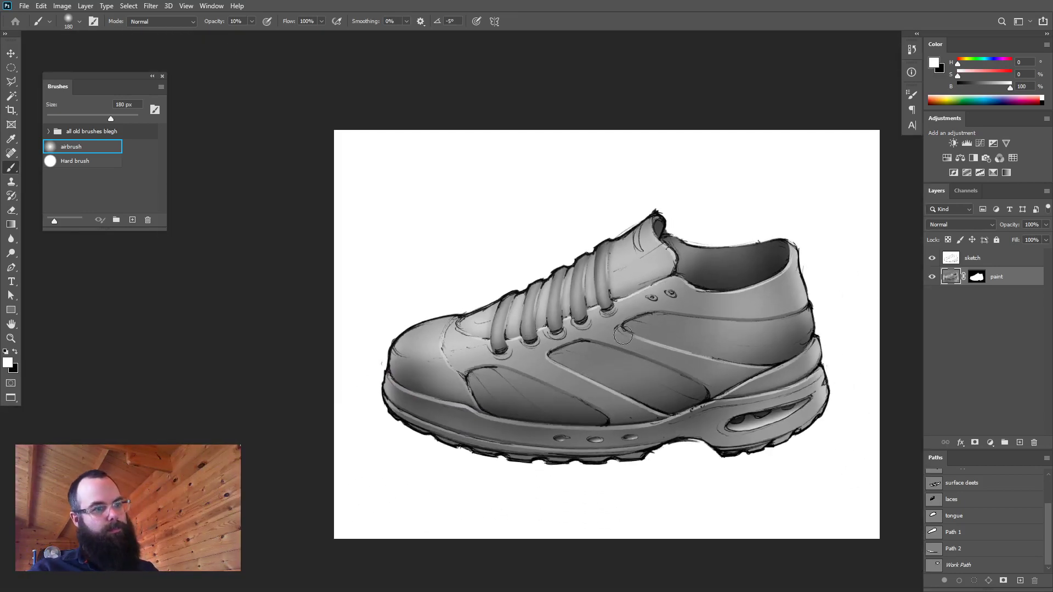
pyautogui.moveTo(663, 380); pyautogui.dragTo(564, 410)
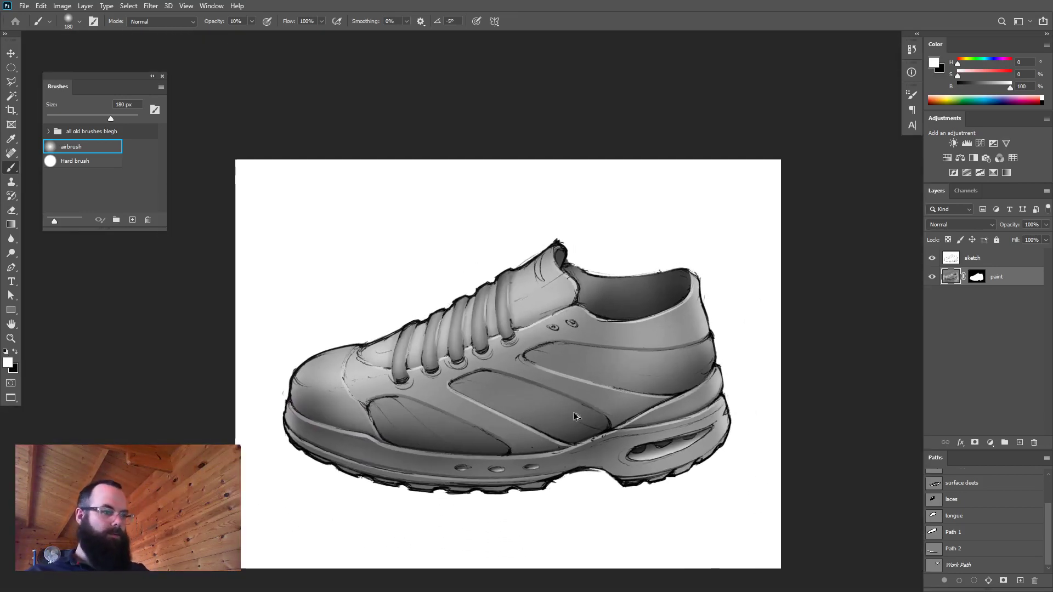
pyautogui.hotkey('ctrl', 'shift', 'd')
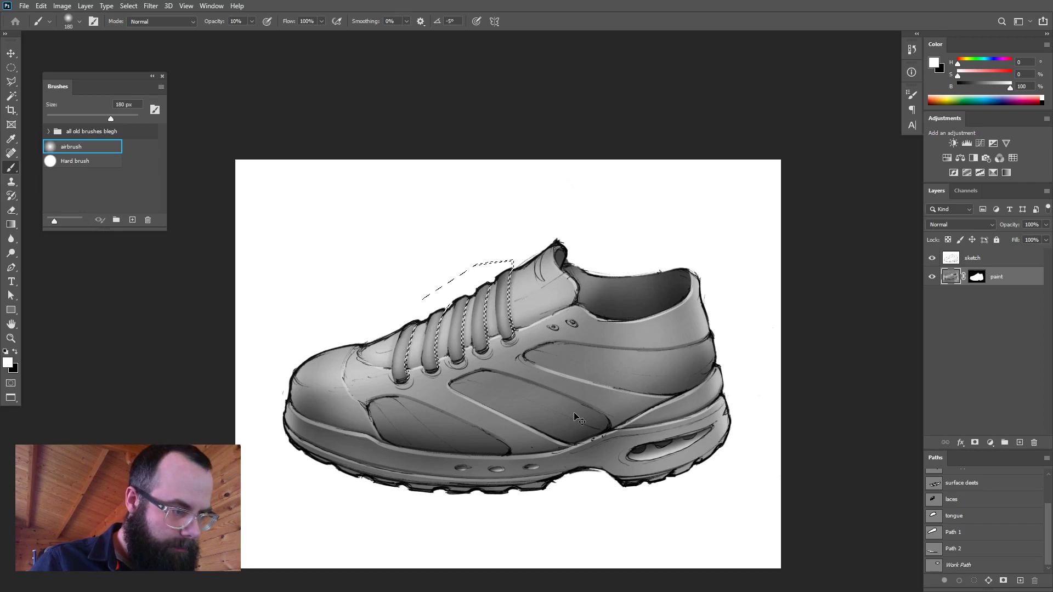
pyautogui.hotkey('ctrl', '+')
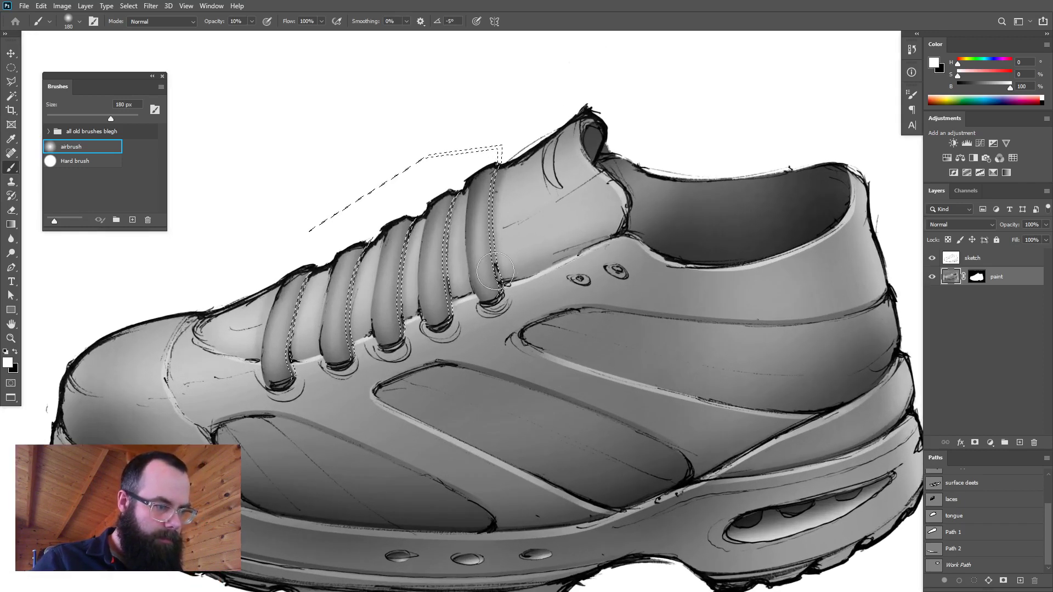
pyautogui.hotkey('ctrl', 'd')
pyautogui.moveTo(575, 328)
pyautogui.mouseDown()
pyautogui.moveTo(567, 351)
pyautogui.moveTo(582, 352)
pyautogui.mouseUp()
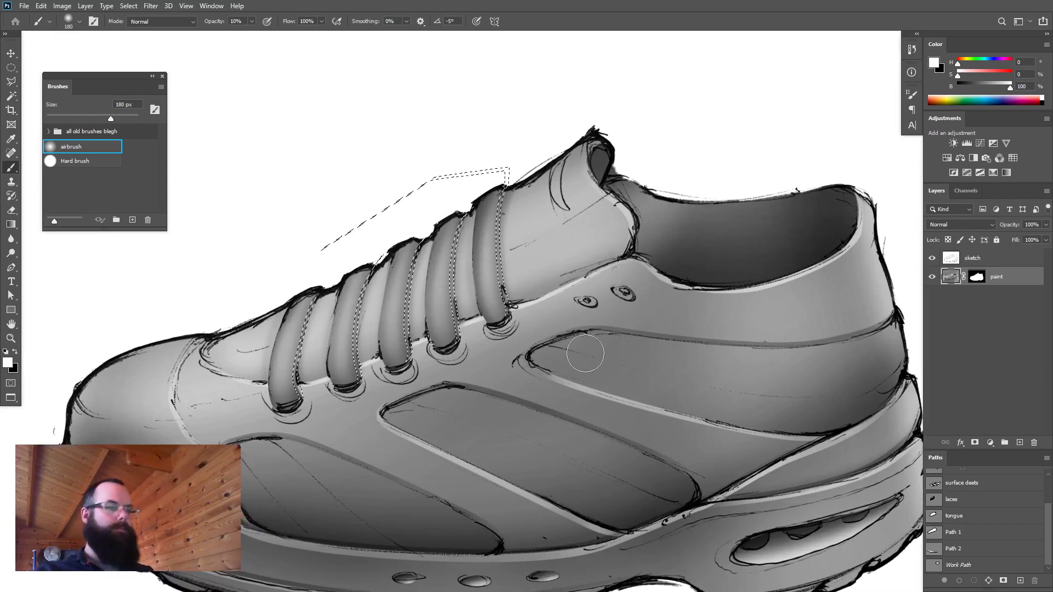
pyautogui.press('x')
pyautogui.moveTo(278, 368); pyautogui.dragTo(301, 368)
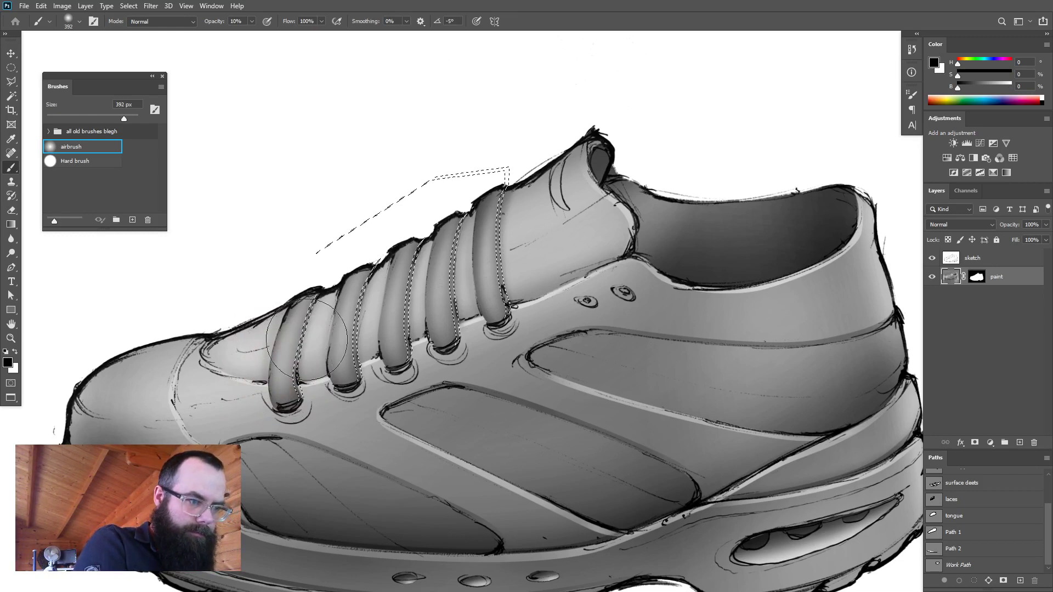
pyautogui.hotkey('ctrl', 'd')
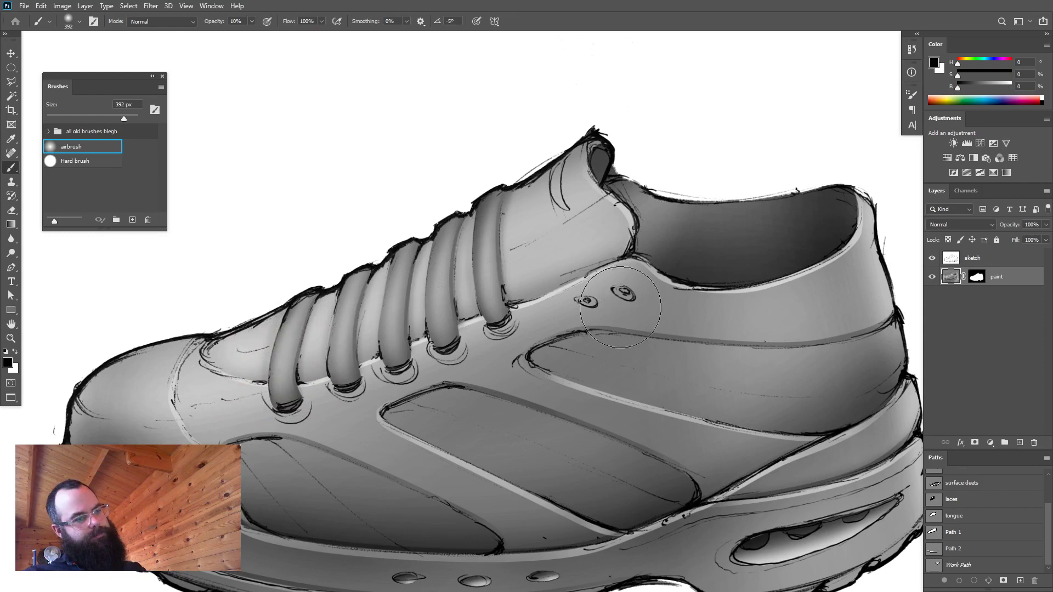
# - Reselect the lace strips, shift the selection slightly toward the toe, and airbrush white over it at 392 px and 10% opacity, then deselect
pyautogui.hotkey('ctrl', 'shift', 'd')
pyautogui.press('m')
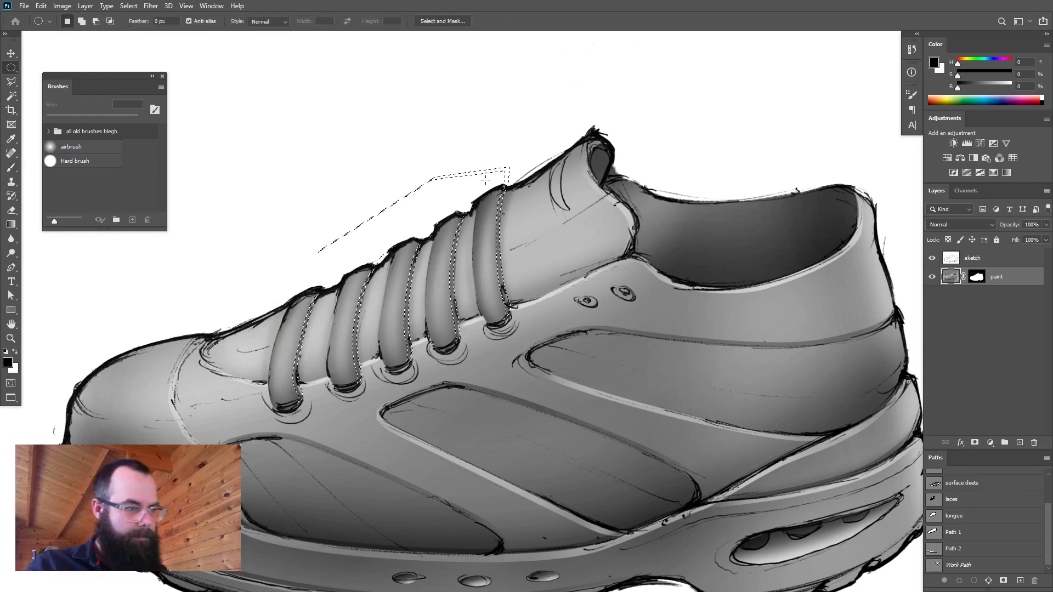
pyautogui.moveTo(498, 236); pyautogui.dragTo(490, 236)
pyautogui.press('x')
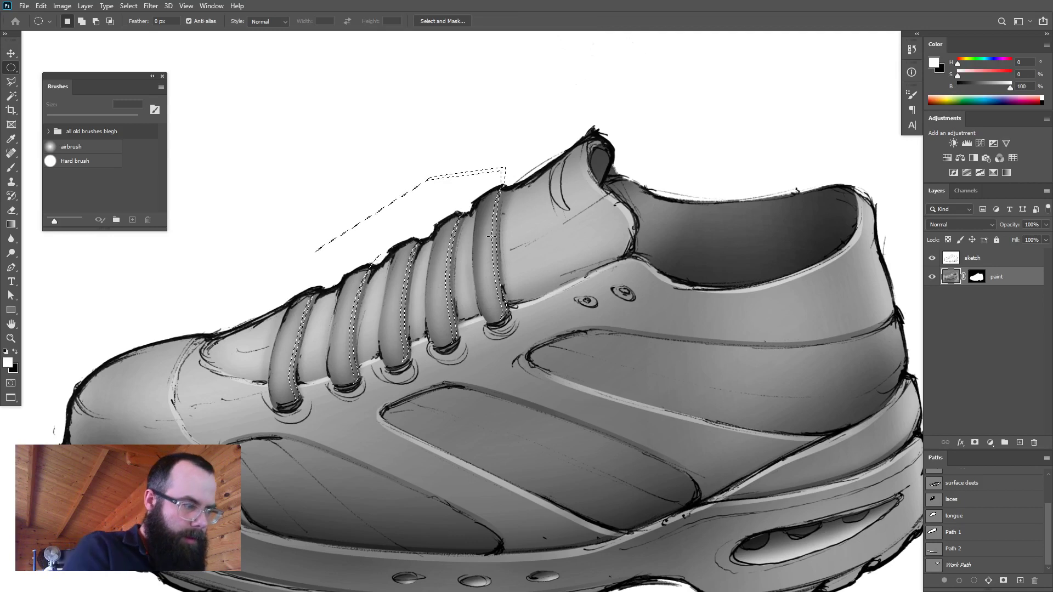
pyautogui.press('b')
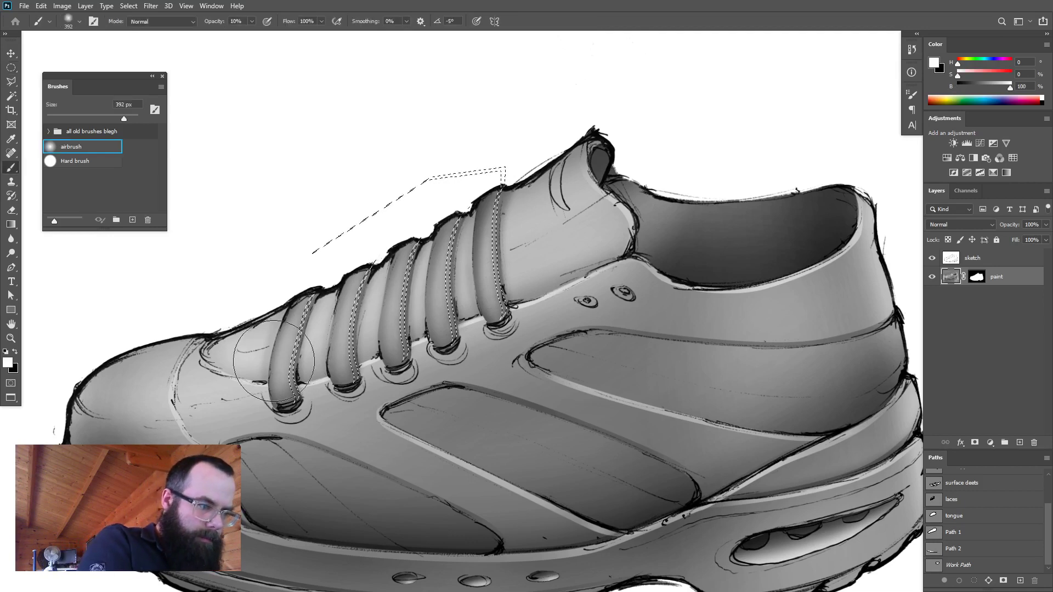
pyautogui.hotkey('ctrl', 'd')
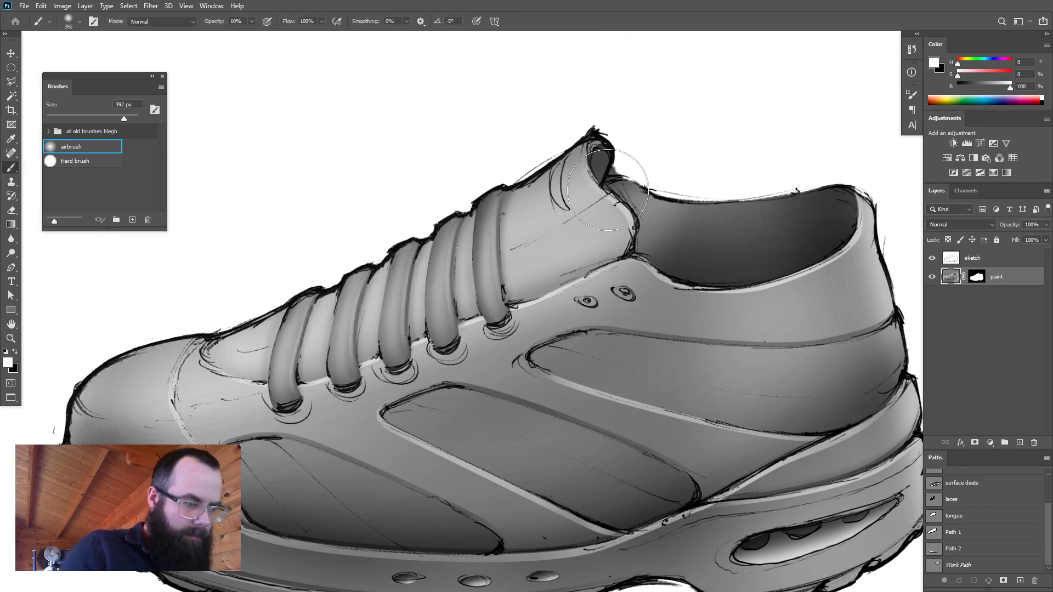
pyautogui.hotkey('ctrl', 'z')
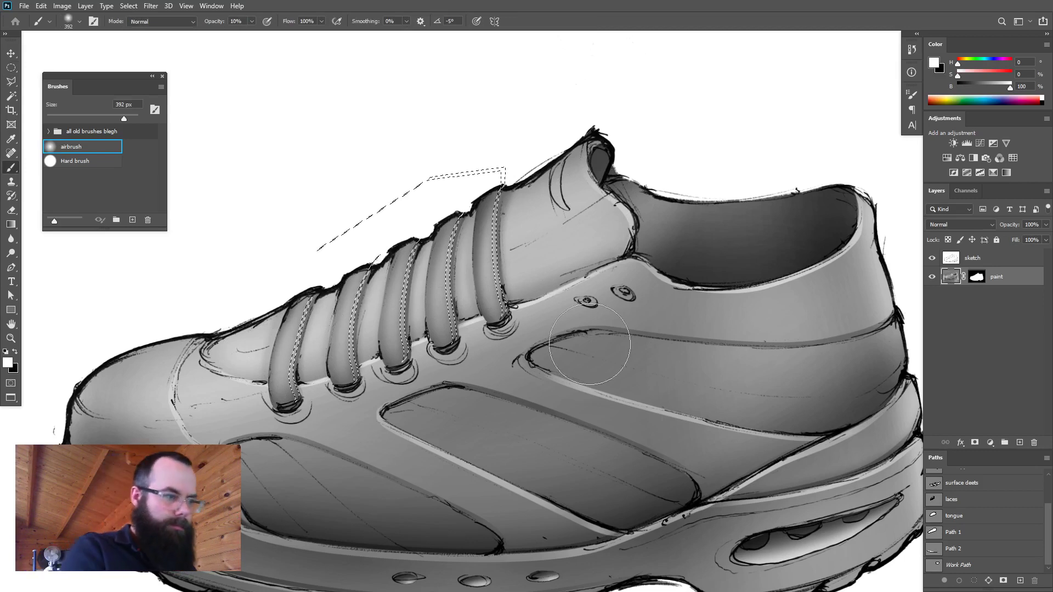
pyautogui.hotkey('ctrl', 'd')
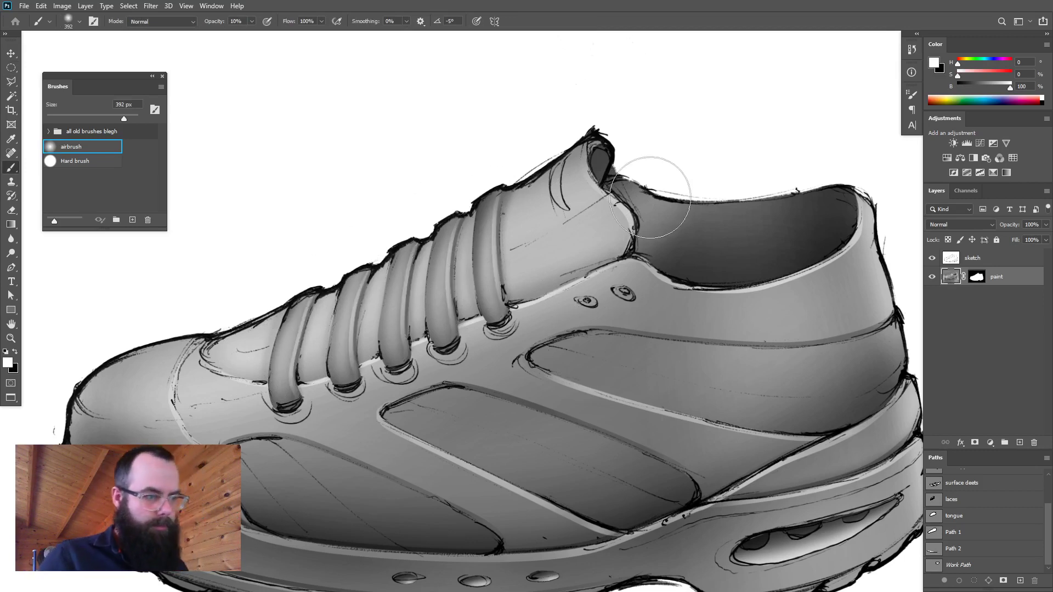
# - Create a new layer above the paint layer and delete its two stray copies
pyautogui.moveTo(648, 342); pyautogui.dragTo(631, 345)
pyautogui.moveTo(720, 349)
pyautogui.mouseDown()
pyautogui.moveTo(747, 287)
pyautogui.moveTo(689, 381)
pyautogui.moveTo(711, 355)
pyautogui.mouseUp()
pyautogui.moveTo(634, 356)
pyautogui.mouseDown()
pyautogui.moveTo(656, 351)
pyautogui.moveTo(628, 365)
pyautogui.moveTo(631, 375)
pyautogui.moveTo(638, 336)
pyautogui.mouseUp()
pyautogui.moveTo(689, 448); pyautogui.dragTo(727, 406)
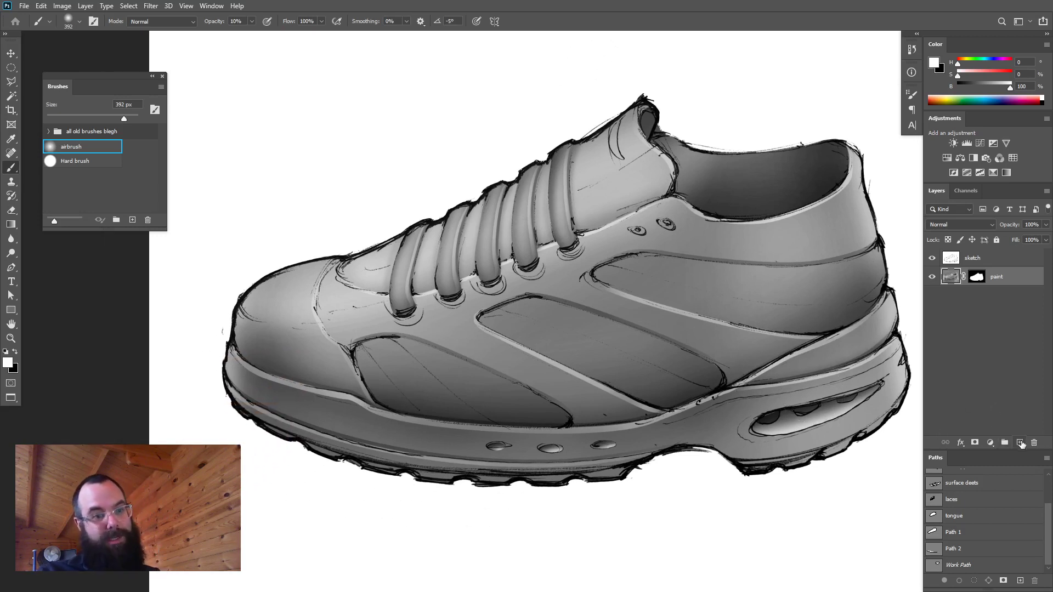
pyautogui.click(1020, 443)
pyautogui.moveTo(385, 307); pyautogui.dragTo(468, 308)
pyautogui.press('x')
pyautogui.moveTo(384, 209); pyautogui.dragTo(399, 207)
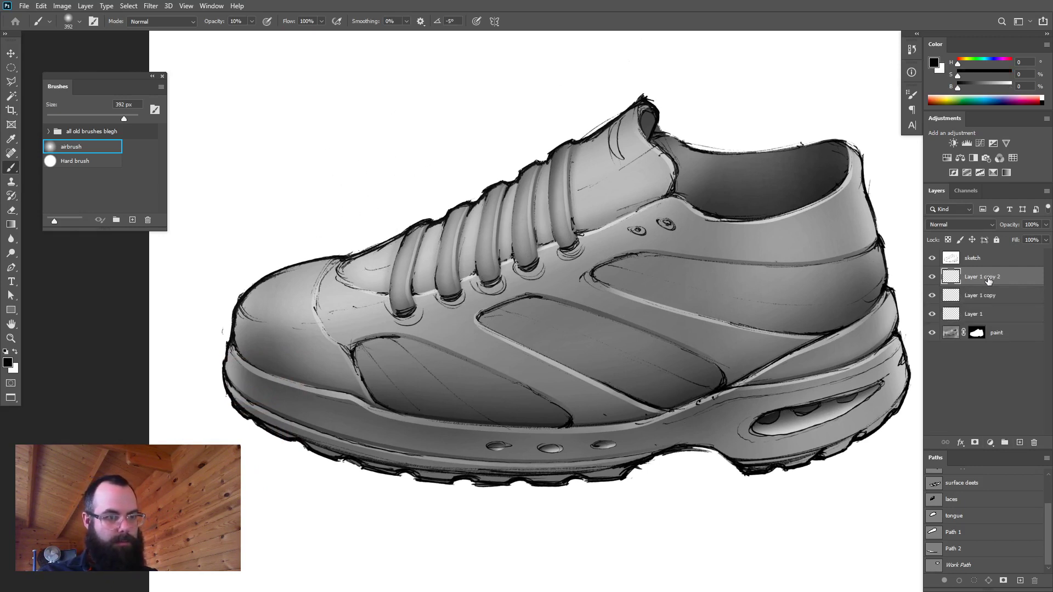
pyautogui.keyDown('shift'); pyautogui.click(993, 300); pyautogui.keyUp('shift')
pyautogui.moveTo(992, 301); pyautogui.dragTo(1033, 443)
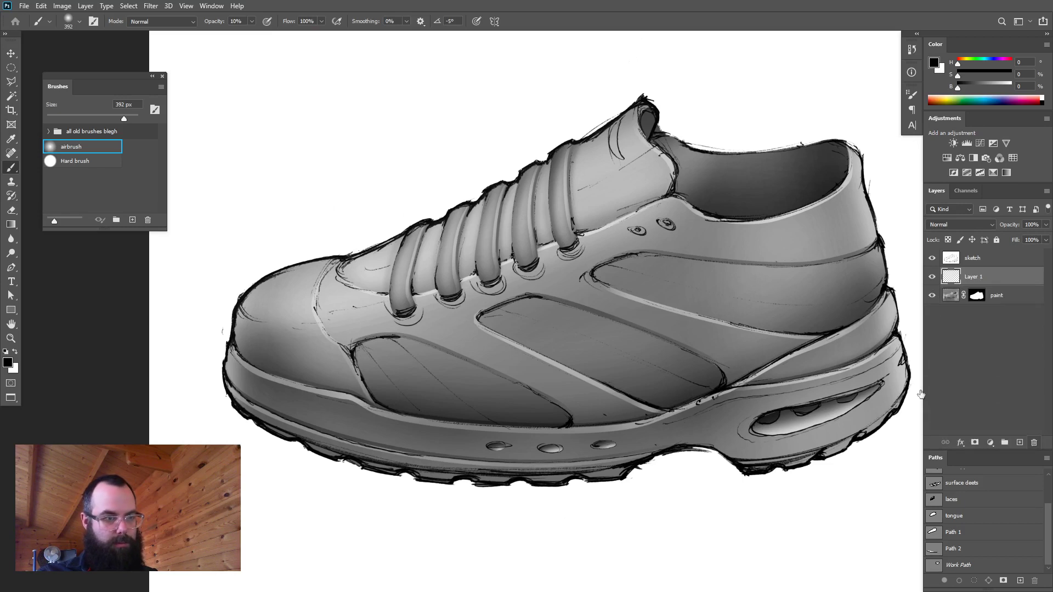
# - Stamp a single black dab on the new layer with the 1580 px airbrush at 100% opacity
pyautogui.moveTo(380, 288)
pyautogui.mouseDown()
pyautogui.moveTo(531, 293)
pyautogui.moveTo(503, 296)
pyautogui.mouseUp()
pyautogui.press('0')
pyautogui.click(445, 269)
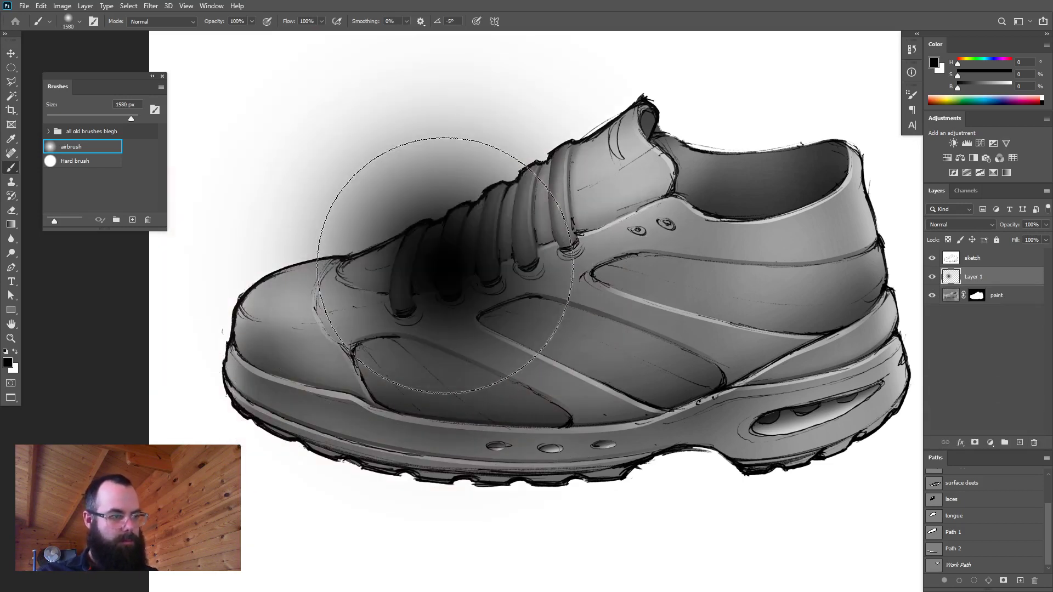
# - Free-transform the black dab into a wide, flattened ground shadow beneath the shoe's sole
pyautogui.hotkey('ctrl', 't')
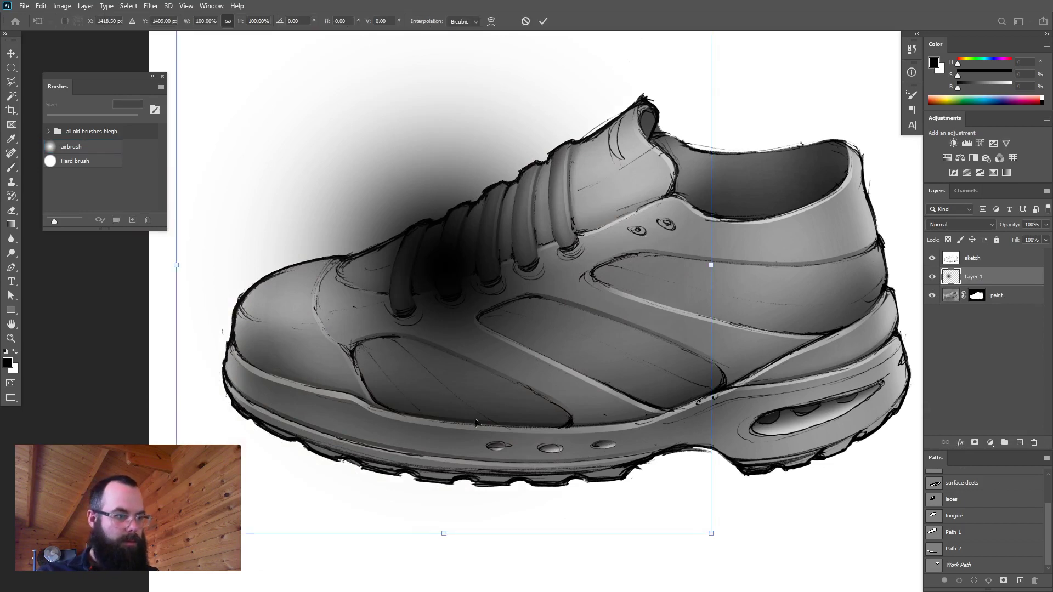
pyautogui.moveTo(442, 533); pyautogui.dragTo(447, 284)
pyautogui.moveTo(499, 179); pyautogui.dragTo(499, 437)
pyautogui.moveTo(583, 452); pyautogui.dragTo(512, 454)
pyautogui.moveTo(659, 420); pyautogui.dragTo(929, 419)
pyautogui.moveTo(755, 428); pyautogui.dragTo(635, 444)
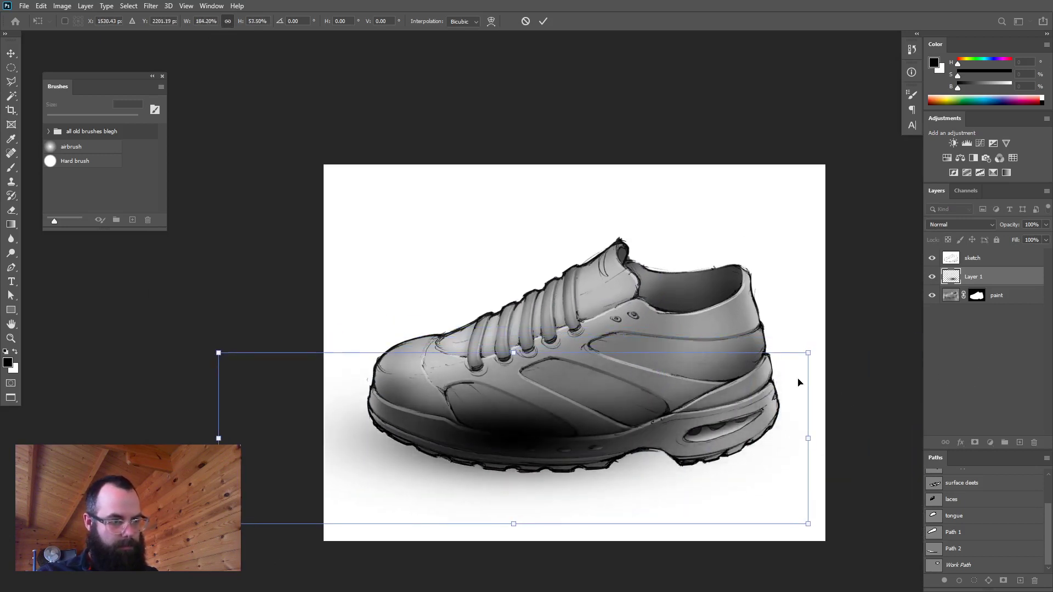
pyautogui.moveTo(808, 351); pyautogui.dragTo(972, 386)
pyautogui.moveTo(658, 498); pyautogui.dragTo(587, 488)
pyautogui.press('Return')
# - Duplicate the shadow toward the heel and merge it into one shadow layer placed beneath the paint layer
pyautogui.moveTo(521, 464); pyautogui.dragTo(668, 465)
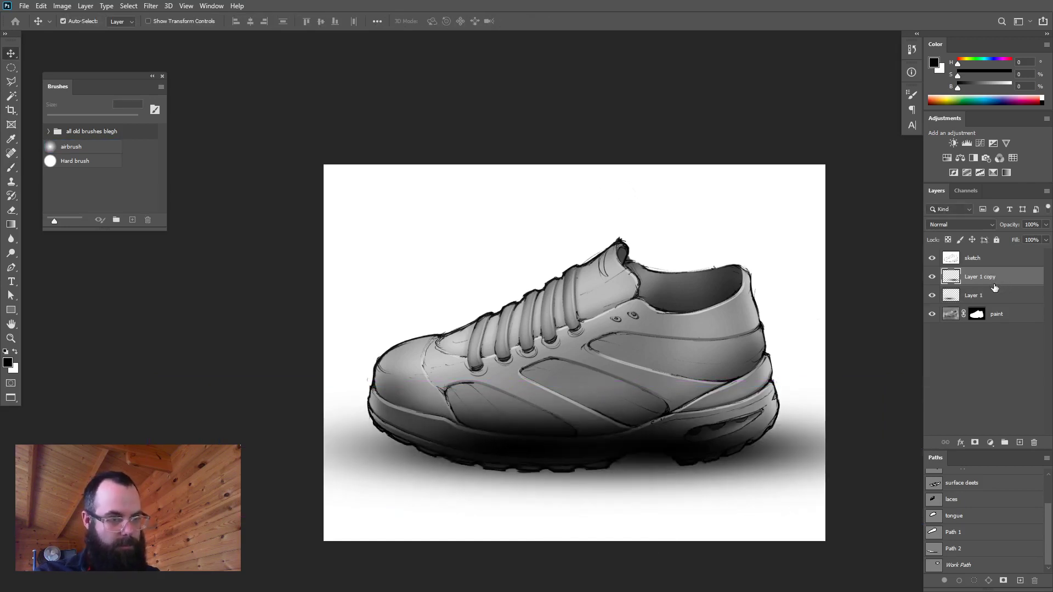
pyautogui.hotkey('ctrl', 'e')
pyautogui.moveTo(984, 281); pyautogui.dragTo(990, 311)
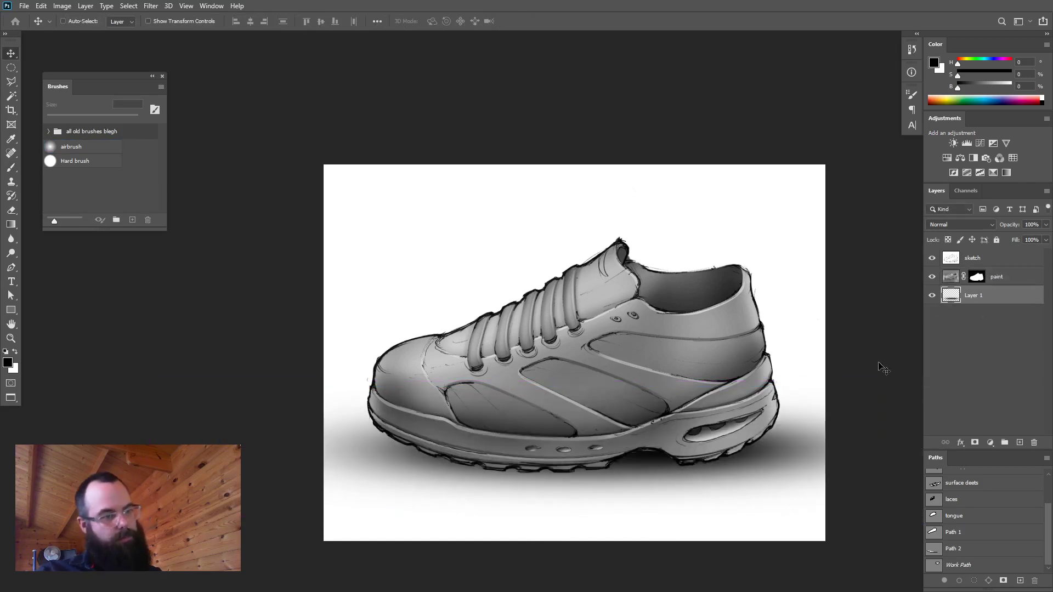
# - Lower the ground shadow layer's opacity to 70%
pyautogui.click(1046, 225)
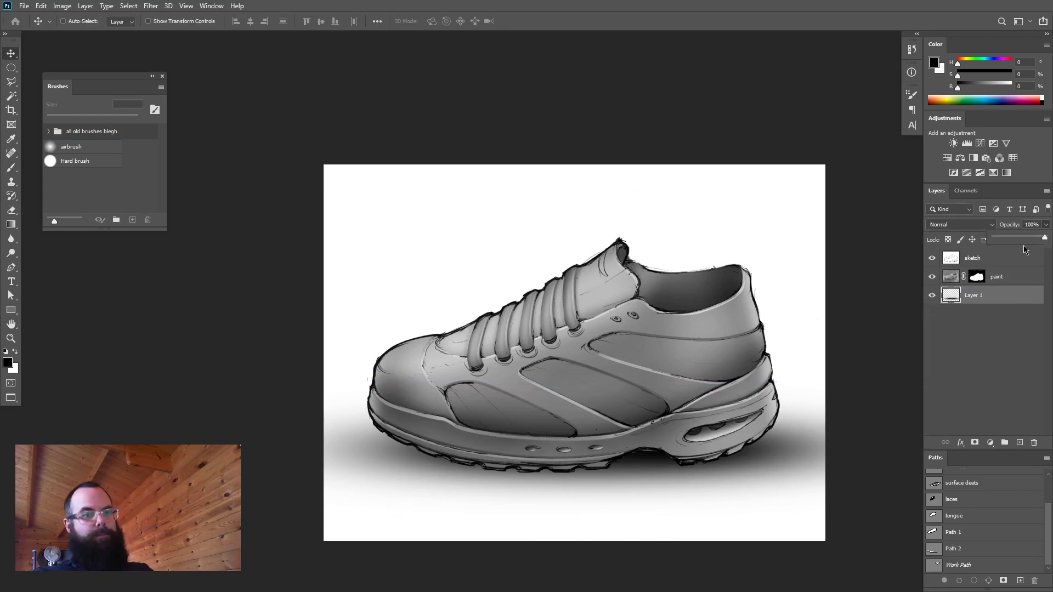
pyautogui.moveTo(1025, 243); pyautogui.dragTo(1028, 244)
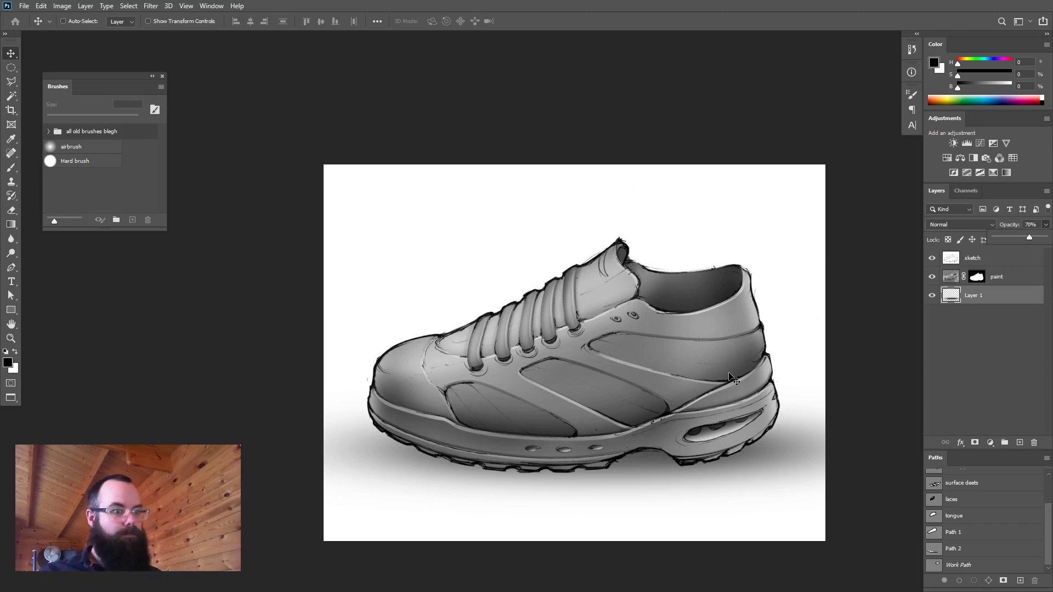
pyautogui.click(619, 395)
pyautogui.moveTo(619, 394); pyautogui.dragTo(650, 380)
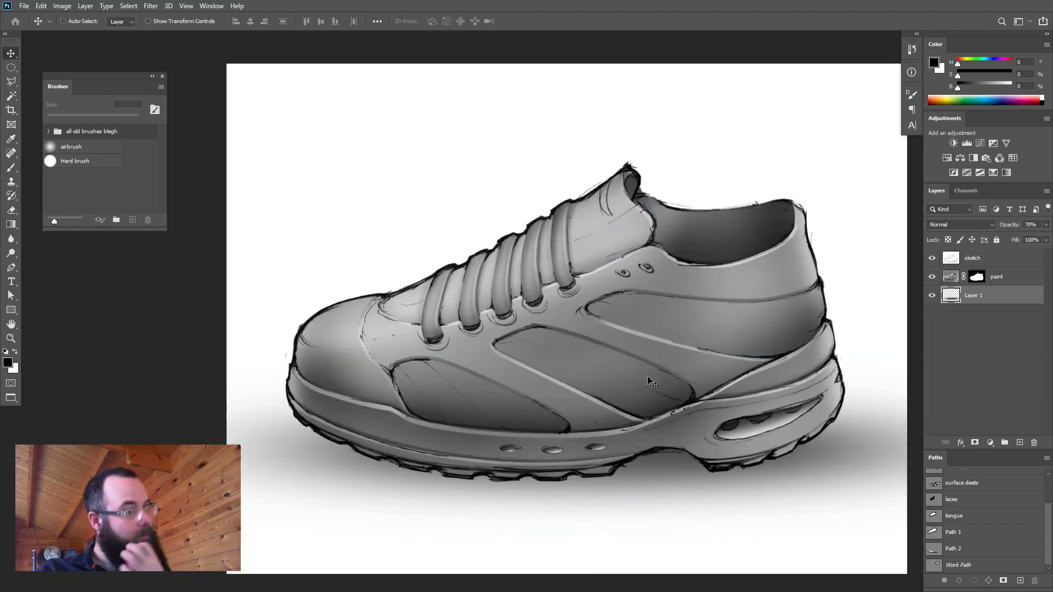
# - Add a new layer above the paint layer and fill it with a neutral gray of 47% brightness
pyautogui.click(990, 274)
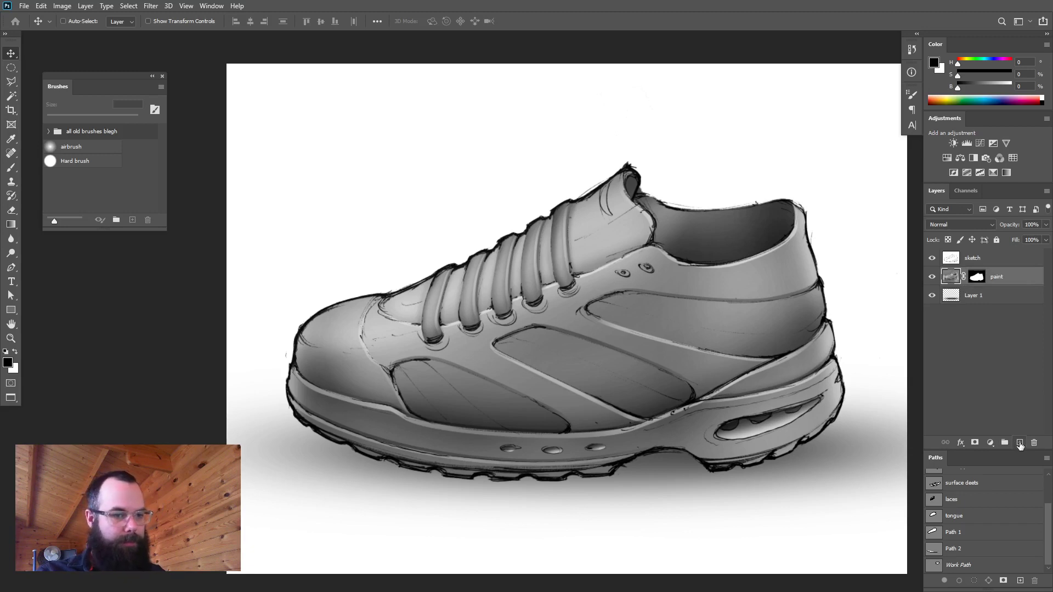
pyautogui.click(1020, 443)
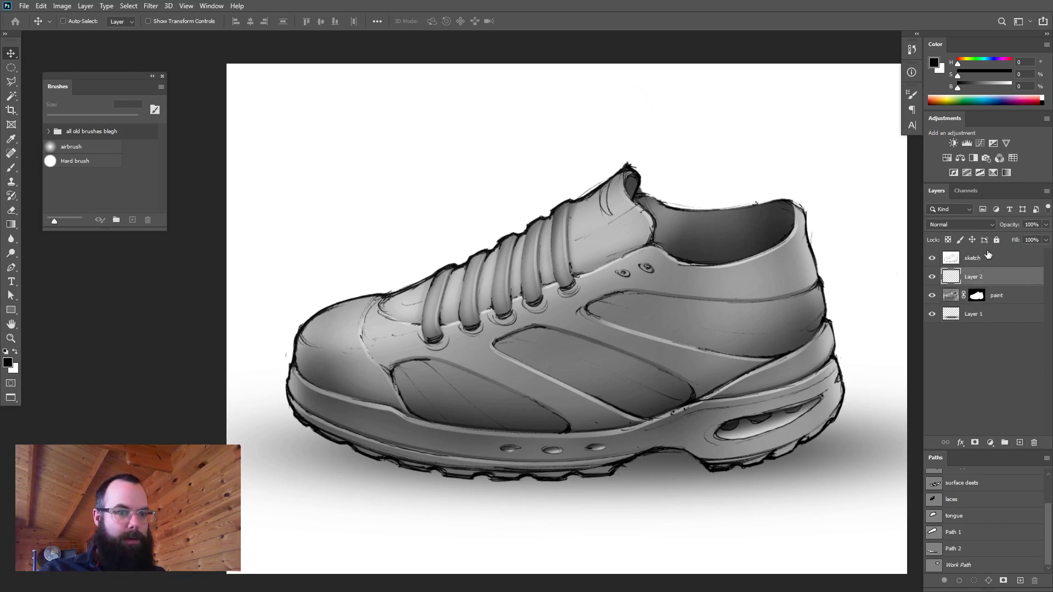
pyautogui.moveTo(986, 85); pyautogui.dragTo(983, 87)
pyautogui.hotkey('alt', 'BackSpace')
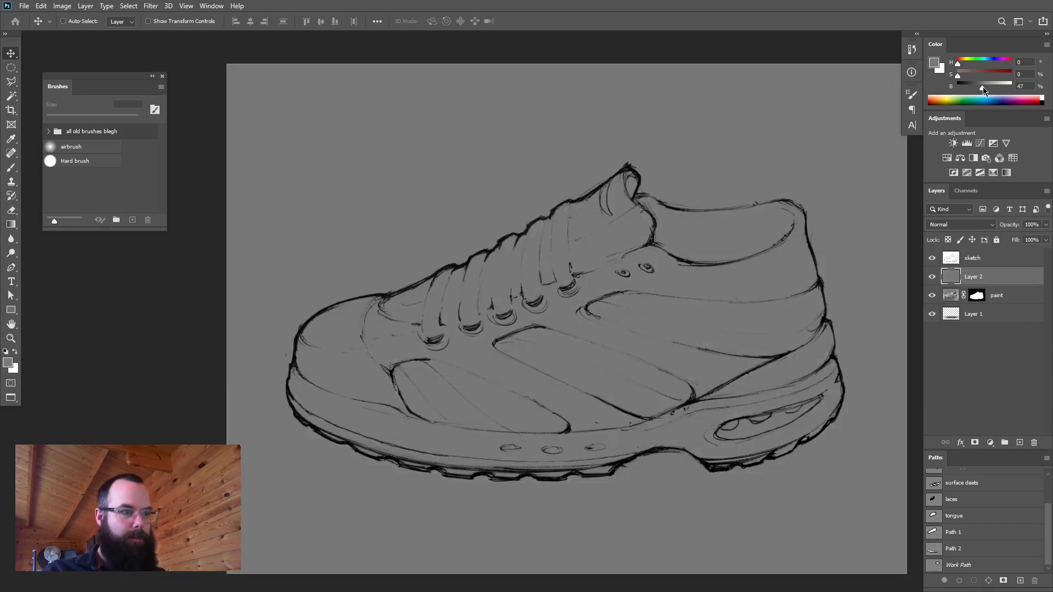
# - Add 400% Gaussian monochromatic noise to the gray layer
pyautogui.click(128, 5)
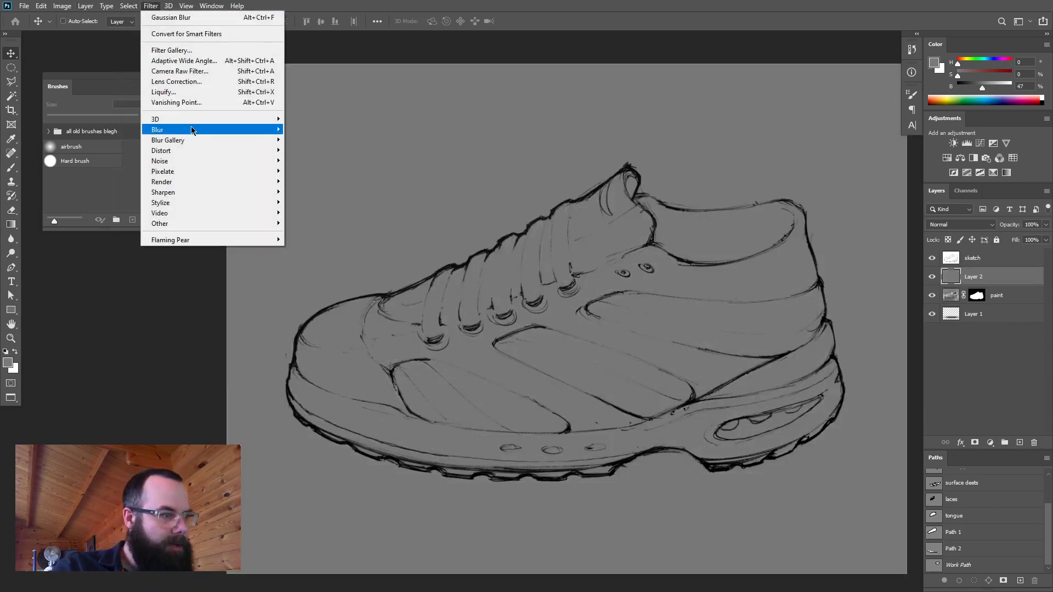
pyautogui.moveTo(191, 130)
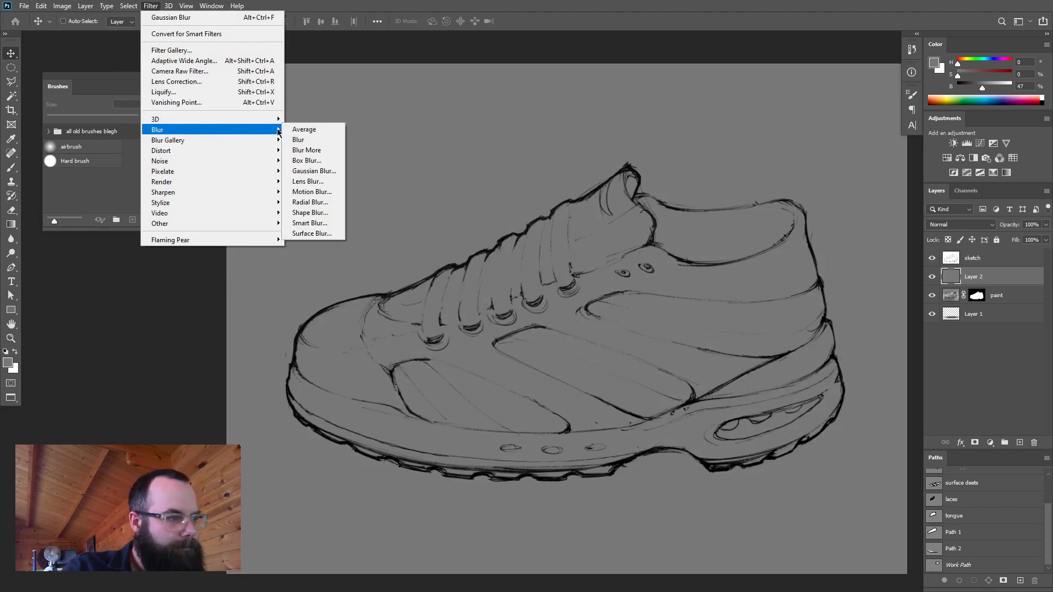
pyautogui.moveTo(271, 162)
pyautogui.click(305, 161)
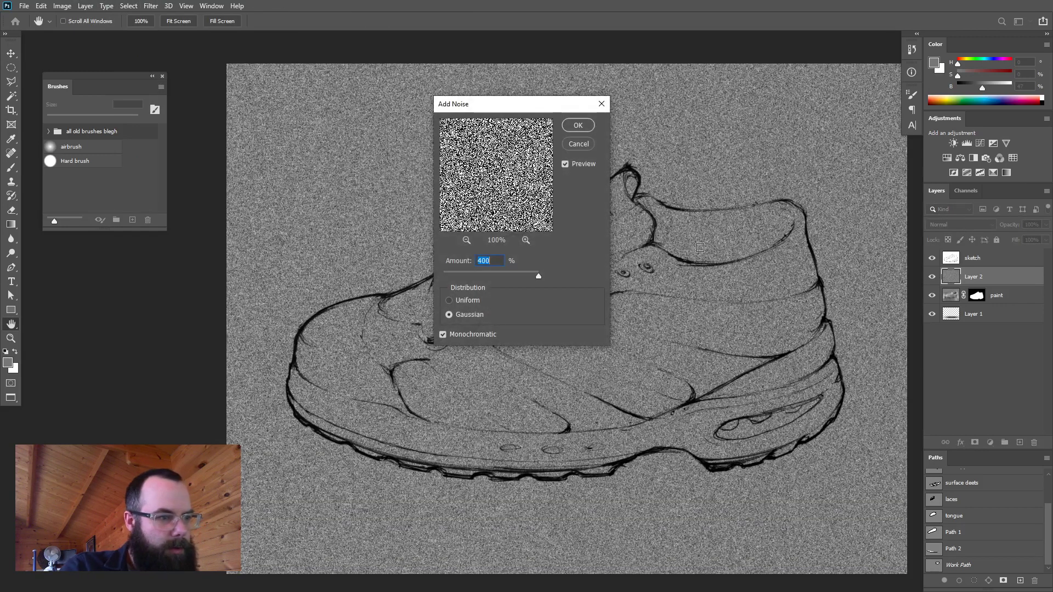
pyautogui.click(589, 128)
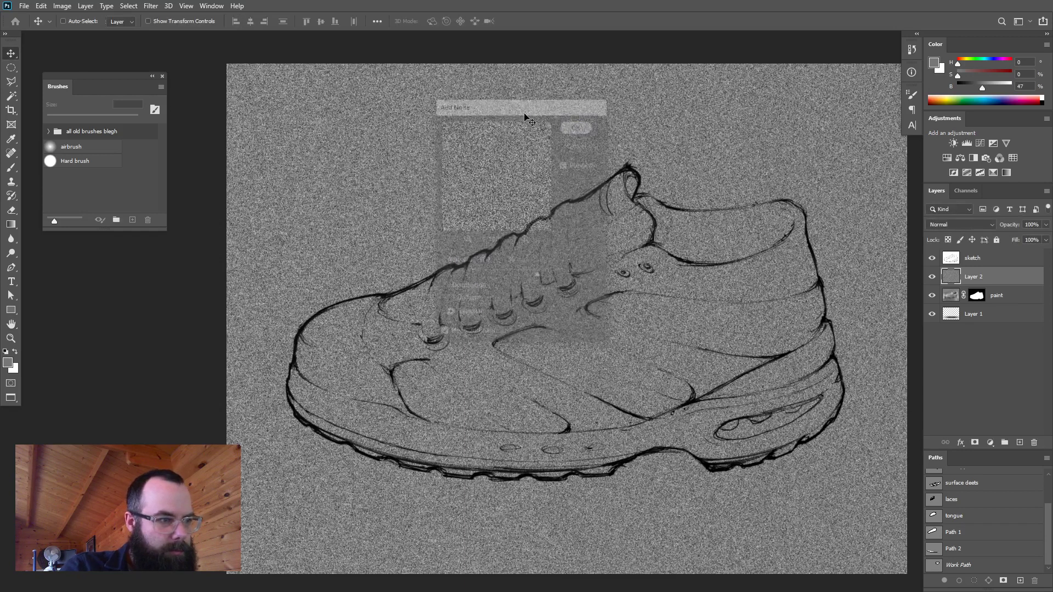
# - Soften the noise on the gray layer with the Blur More filter
pyautogui.click(150, 5)
pyautogui.moveTo(192, 129)
pyautogui.click(313, 150)
pyautogui.click(170, 5)
pyautogui.click(154, 17)
# - Emboss the noise layer with an angle of 103°, a height of 3 pixels and an amount of 121%
pyautogui.click(153, 6)
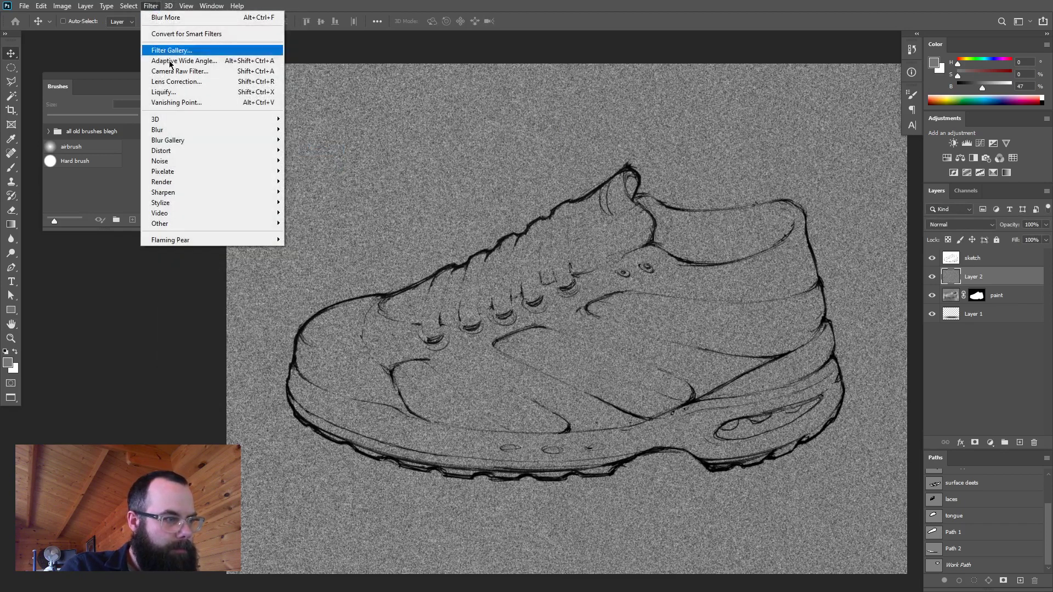
pyautogui.moveTo(189, 130)
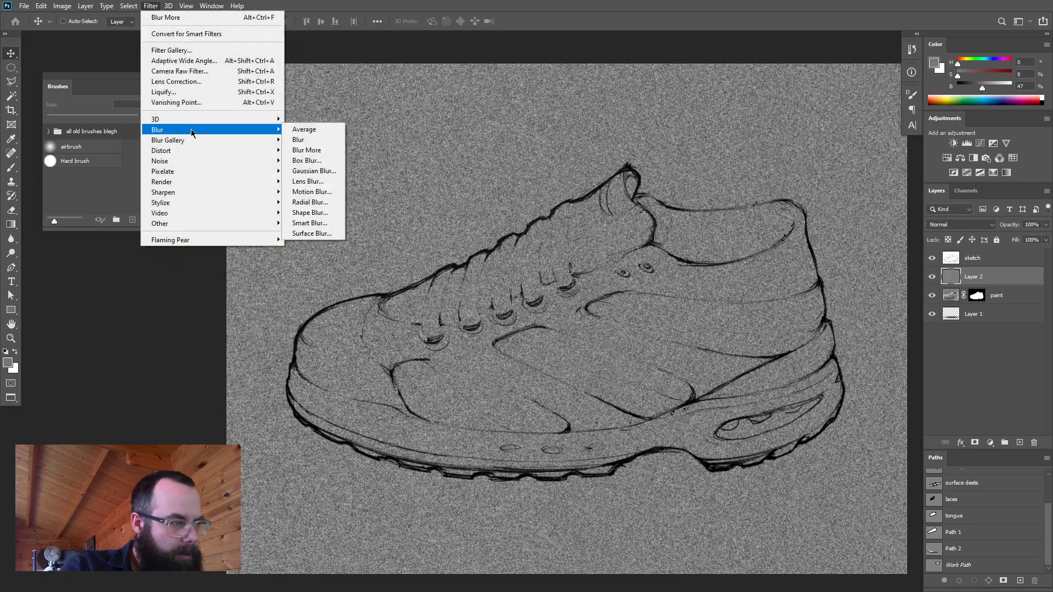
pyautogui.moveTo(219, 204)
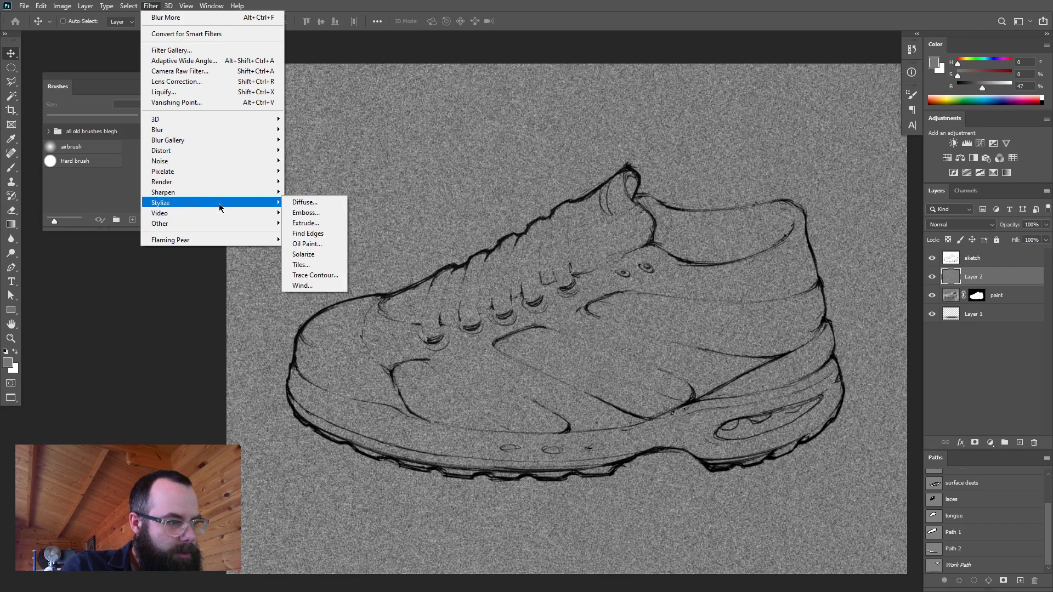
pyautogui.click(305, 212)
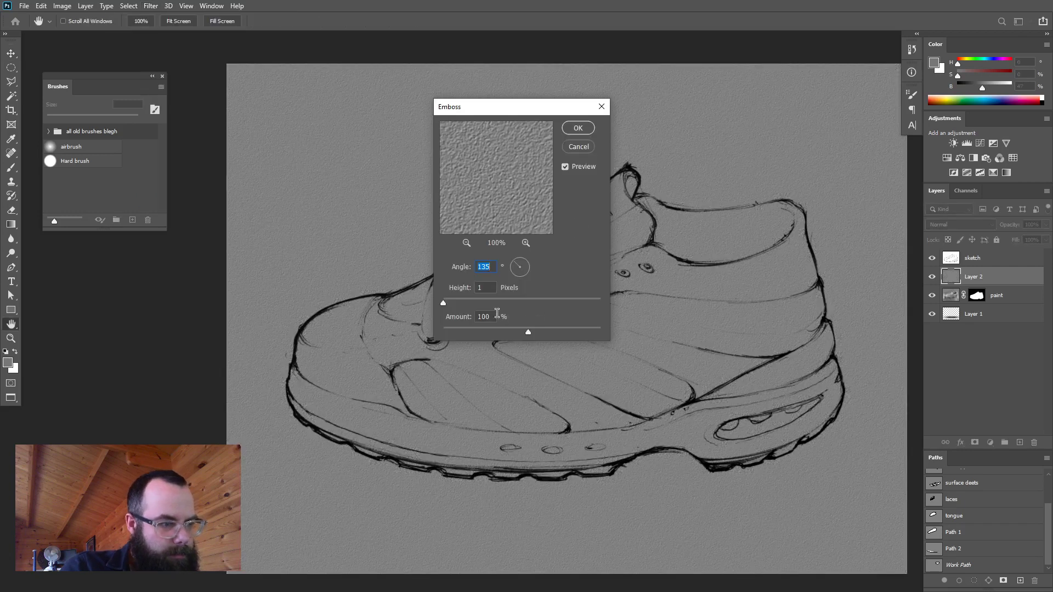
pyautogui.moveTo(446, 305); pyautogui.dragTo(451, 306)
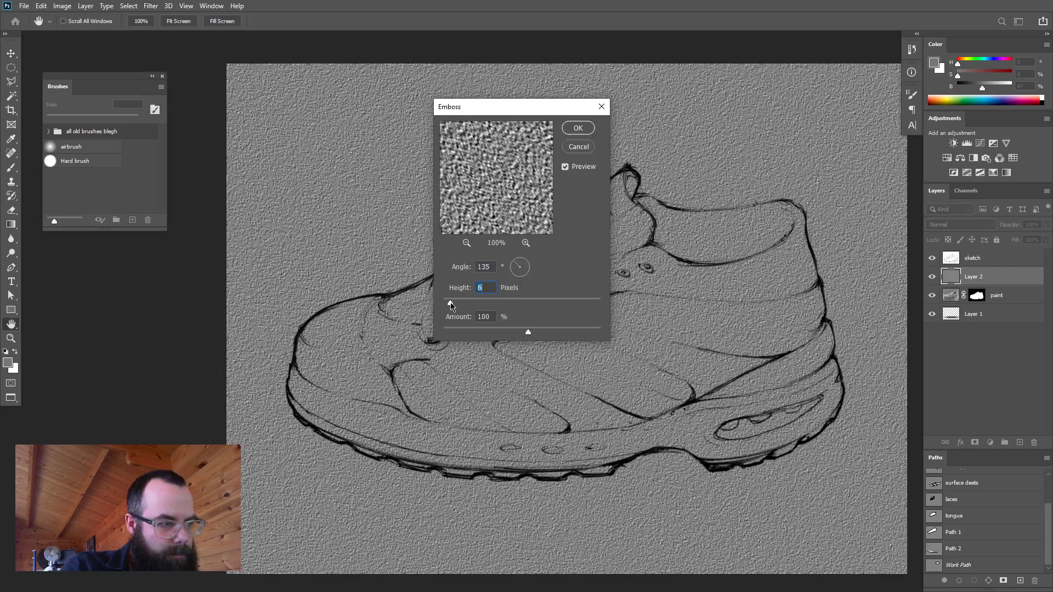
pyautogui.click(518, 263)
pyautogui.moveTo(533, 331); pyautogui.dragTo(536, 331)
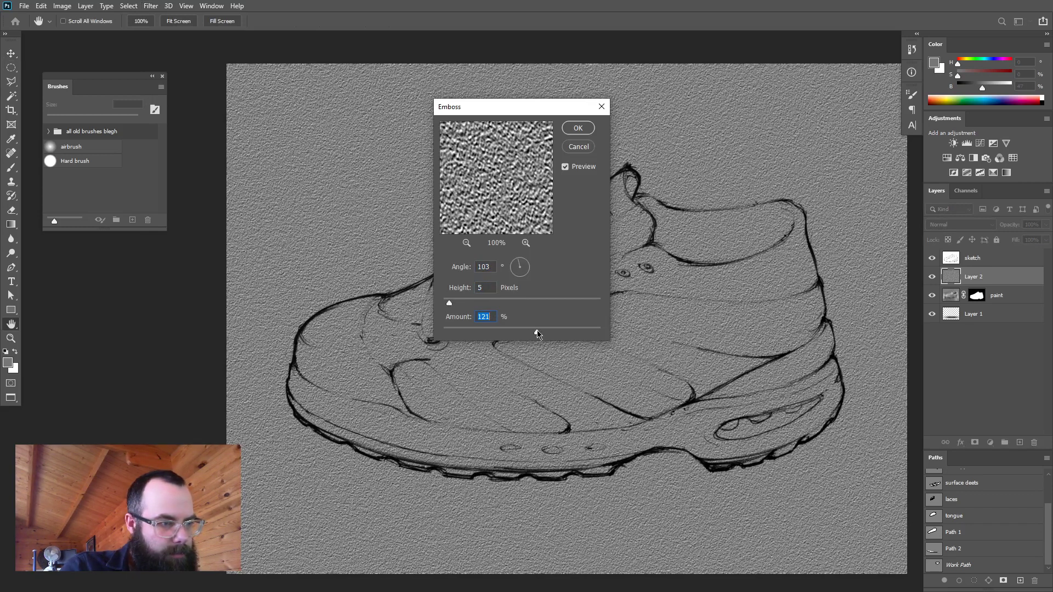
pyautogui.moveTo(449, 305); pyautogui.dragTo(447, 305)
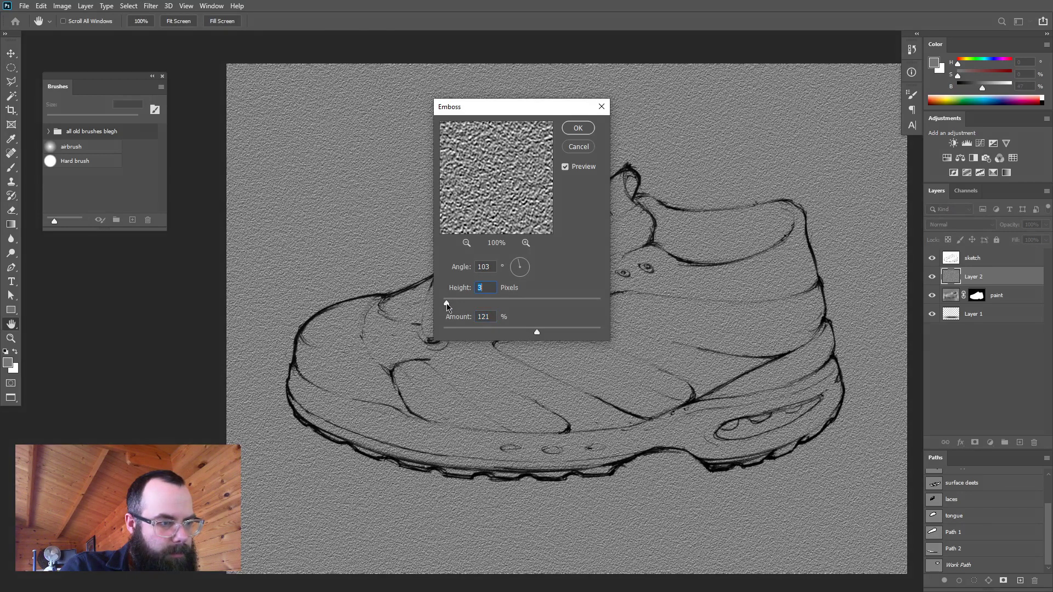
pyautogui.click(574, 131)
# - Set the embossed texture layer's blend mode to Overlay so the grain blends over the painted shoe
pyautogui.moveTo(408, 365); pyautogui.dragTo(519, 363)
pyautogui.click(969, 227)
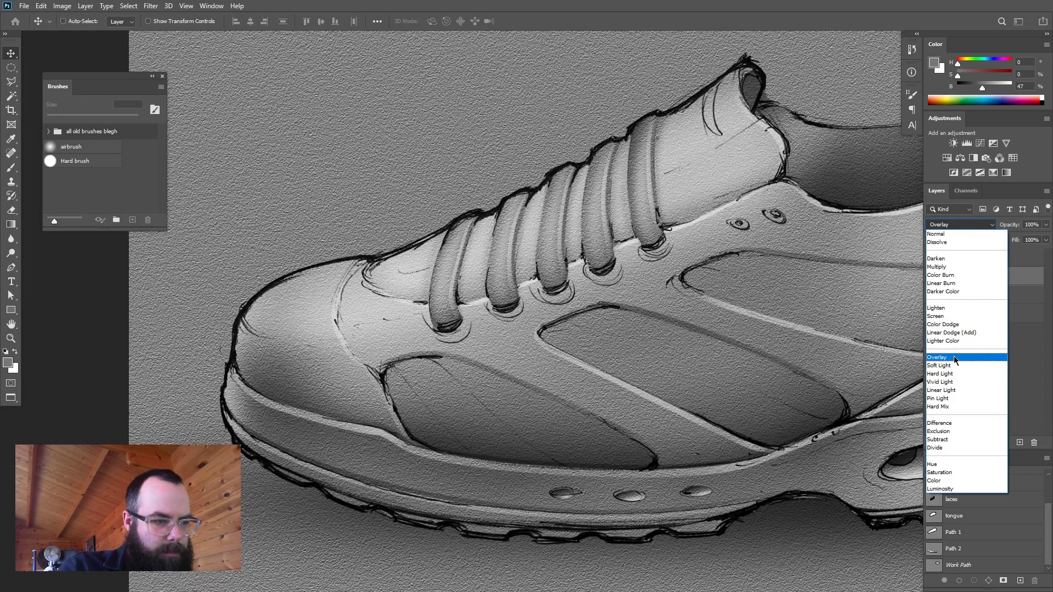
pyautogui.click(952, 356)
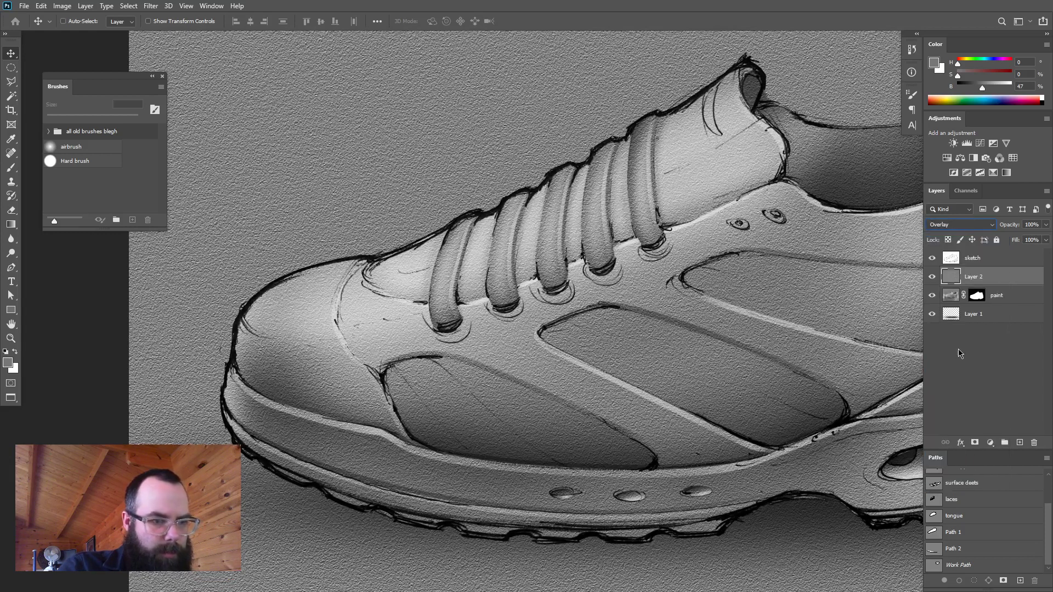
pyautogui.press('ctrl')
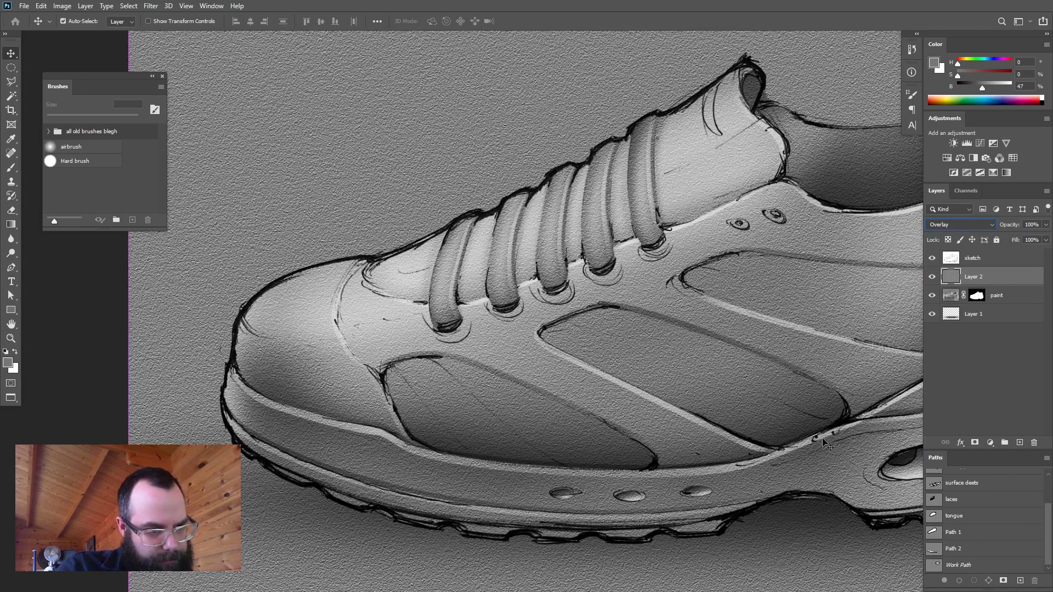
pyautogui.moveTo(752, 346); pyautogui.dragTo(622, 320)
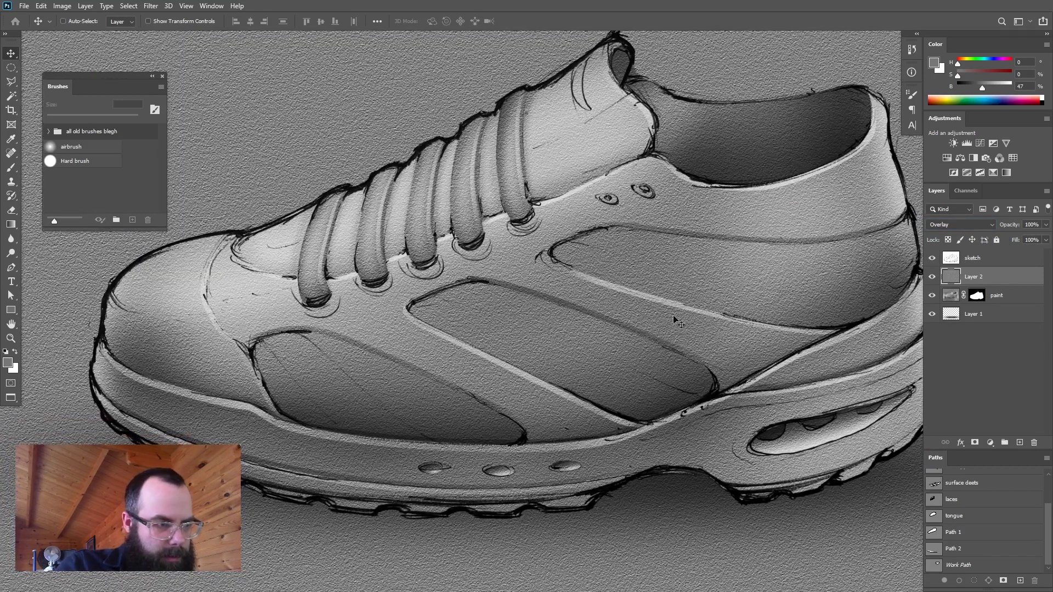
# - Mask the embossed texture layer to the shoe silhouette using a selection loaded from the paint layer's mask
pyautogui.keyDown('ctrl'); pyautogui.click(979, 297); pyautogui.keyUp('ctrl')
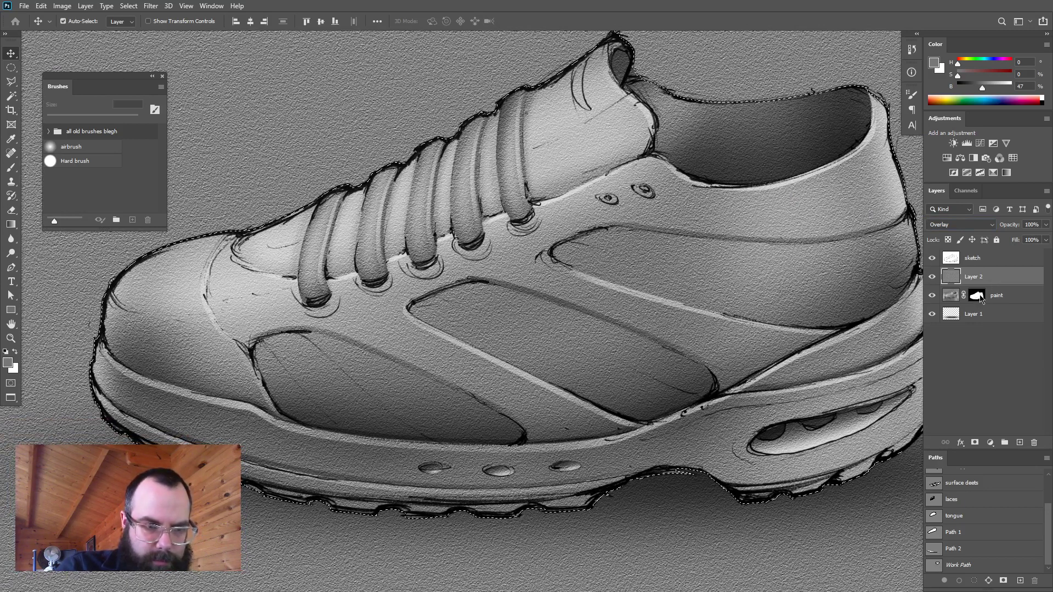
pyautogui.click(974, 443)
pyautogui.moveTo(570, 358)
pyautogui.mouseDown()
pyautogui.moveTo(545, 360)
pyautogui.moveTo(567, 364)
pyautogui.mouseUp()
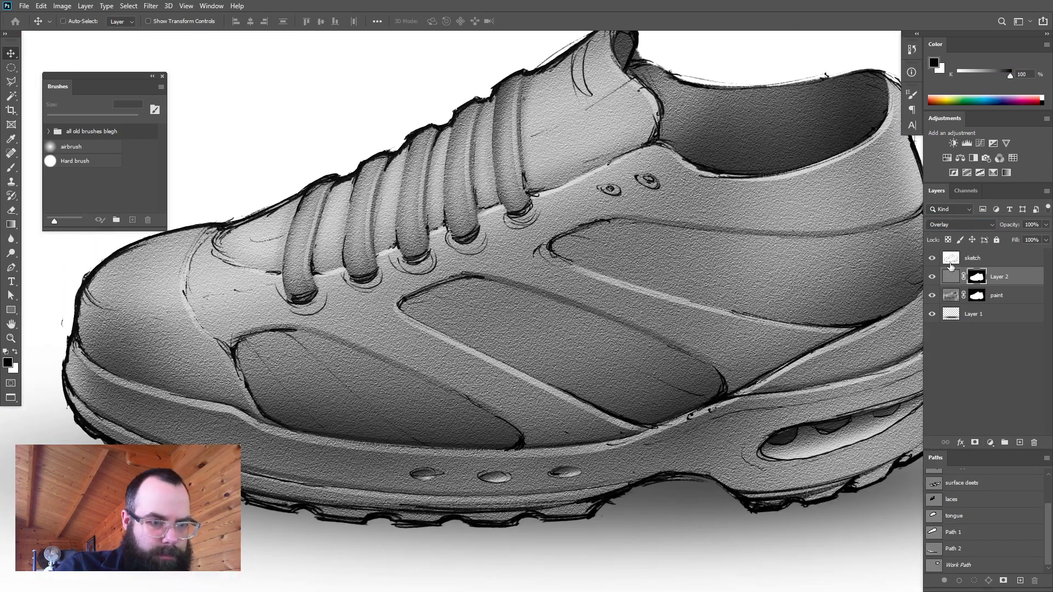
# - Select only the sole by loading the shoe mask as a selection and excluding the area of the "upper" path
pyautogui.click(951, 279)
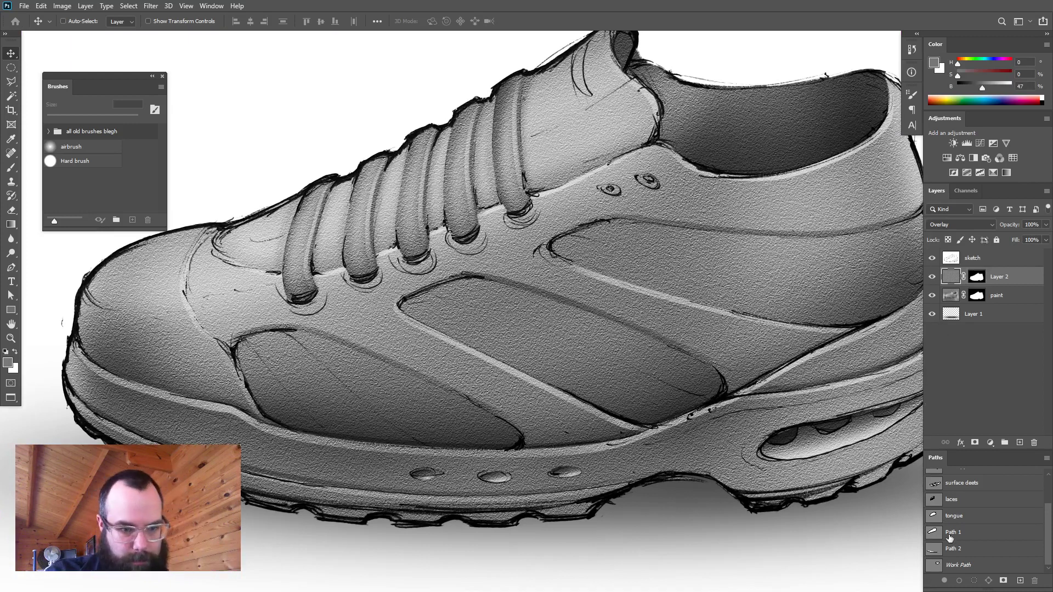
pyautogui.keyDown('ctrl'); pyautogui.click(935, 551); pyautogui.keyUp('ctrl')
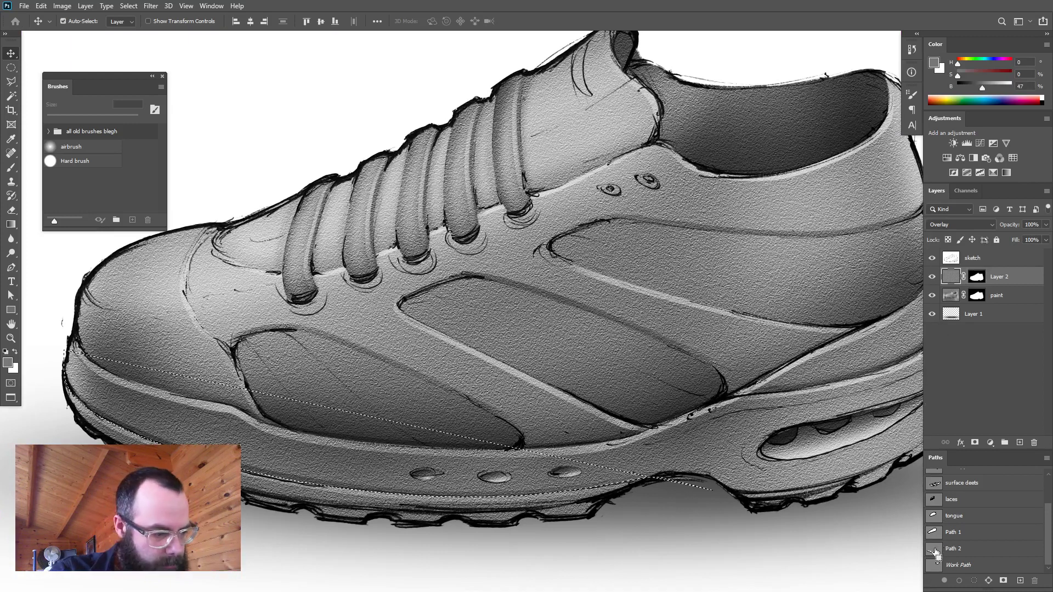
pyautogui.scroll(3, 941, 510)
pyautogui.keyDown('ctrl'); pyautogui.click(933, 475); pyautogui.keyUp('ctrl')
pyautogui.keyDown('ctrl'); pyautogui.click(977, 279); pyautogui.keyUp('ctrl')
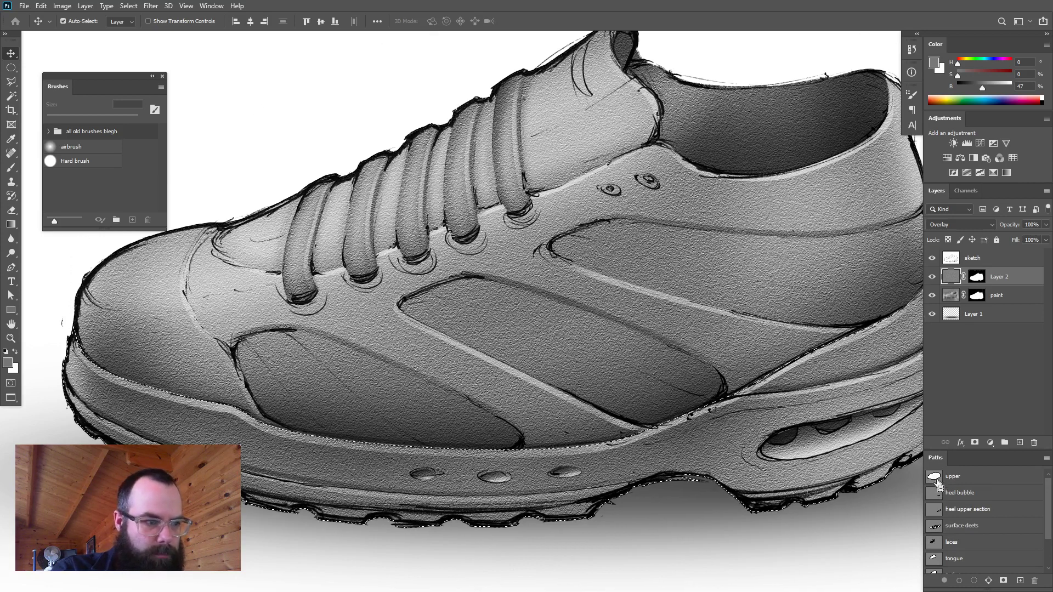
pyautogui.moveTo(698, 367); pyautogui.dragTo(714, 394)
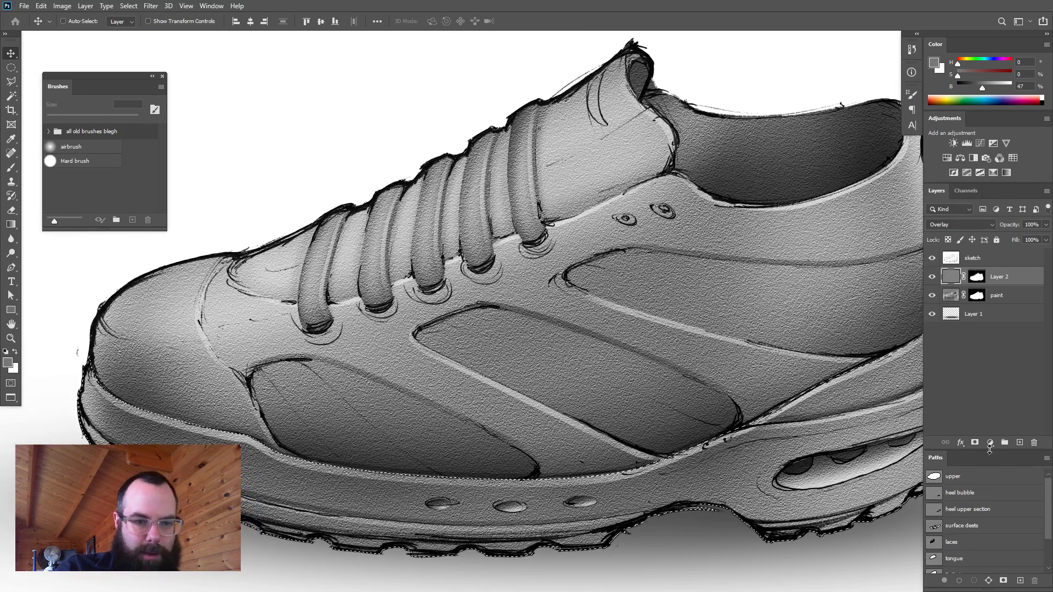
pyautogui.click(65, 5)
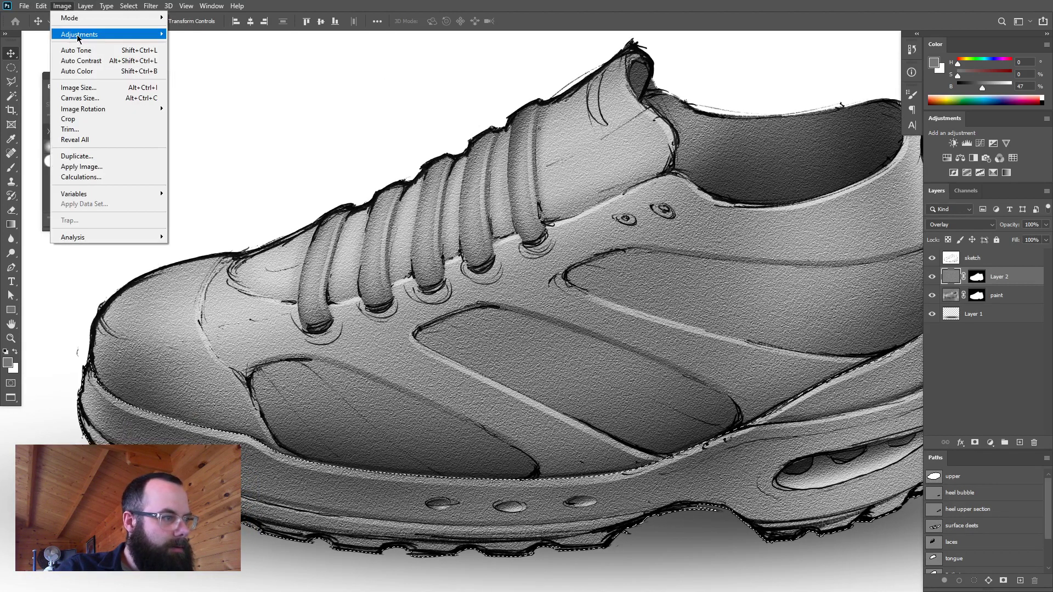
pyautogui.moveTo(78, 35)
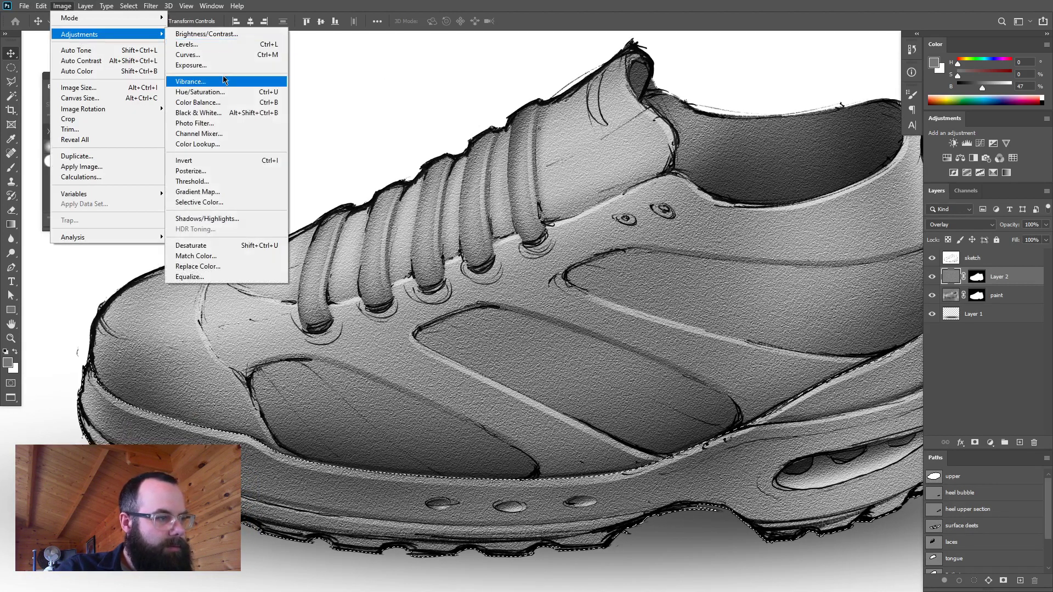
pyautogui.click(219, 44)
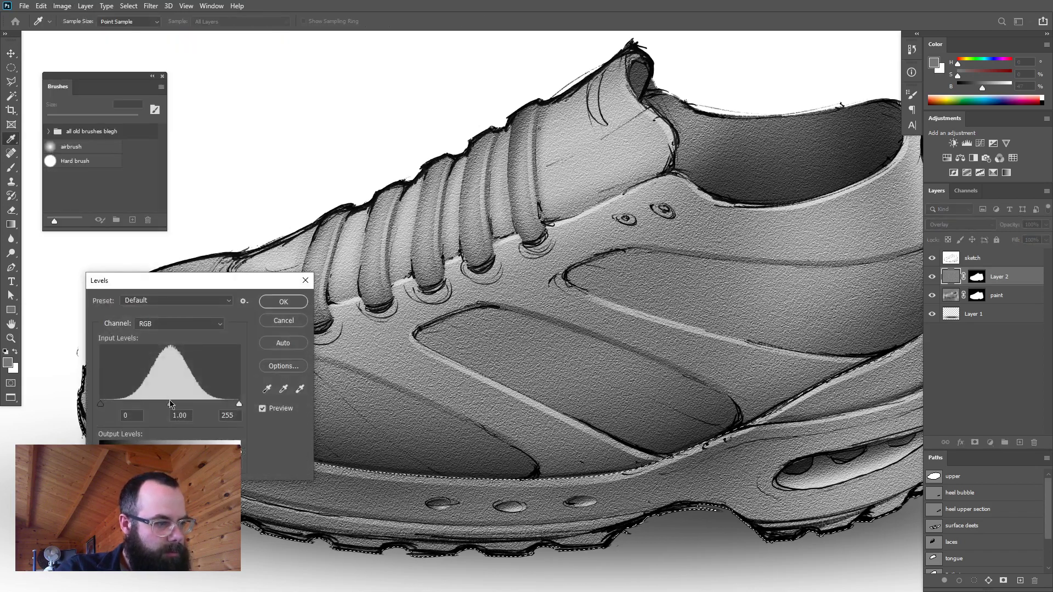
pyautogui.moveTo(170, 404)
pyautogui.mouseDown()
pyautogui.moveTo(150, 405)
pyautogui.moveTo(174, 405)
pyautogui.mouseUp()
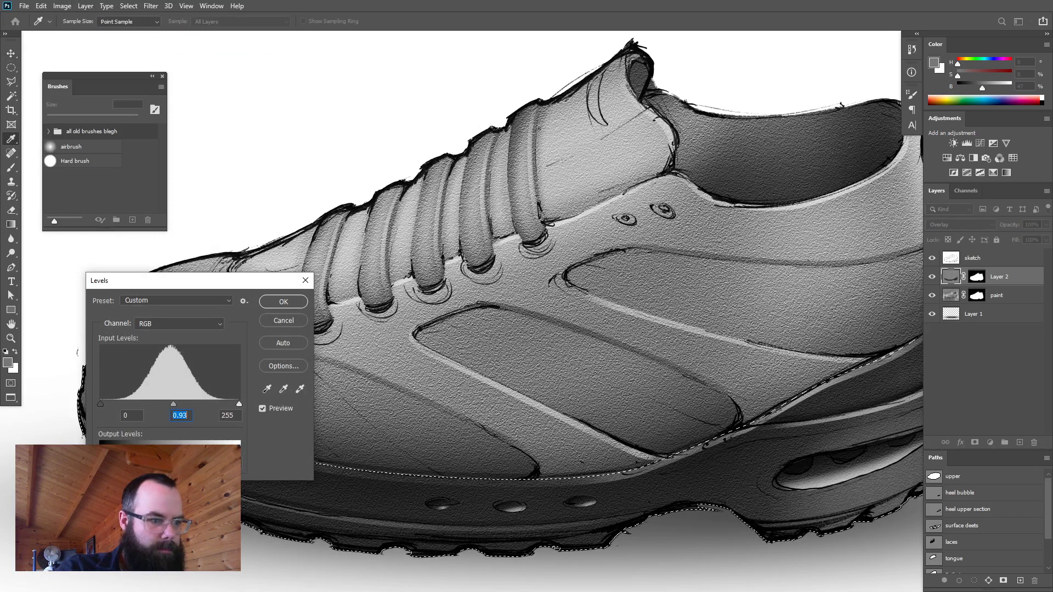
pyautogui.moveTo(174, 405); pyautogui.dragTo(184, 410)
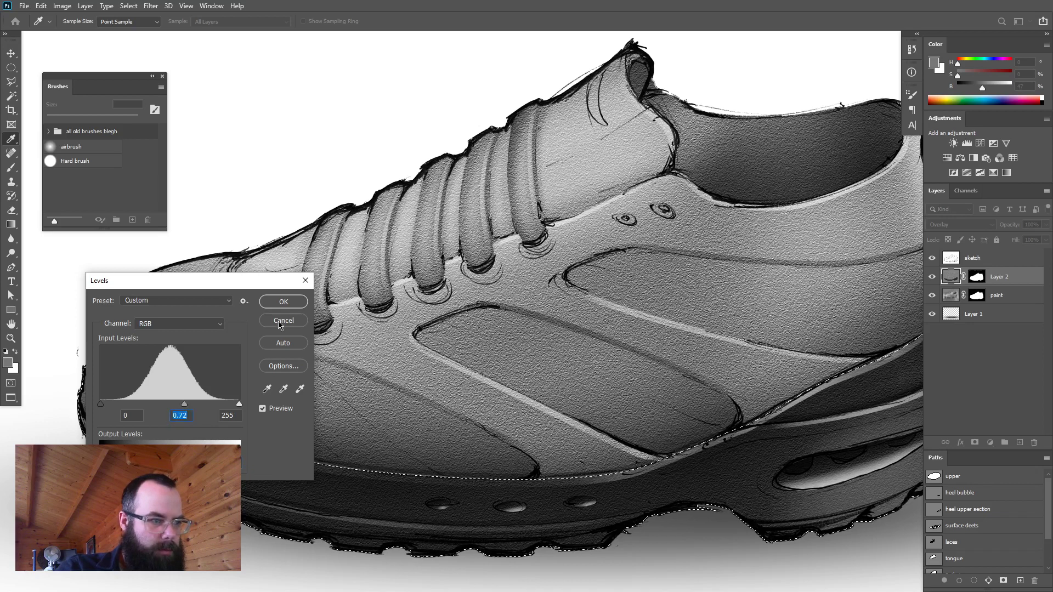
pyautogui.click(284, 321)
pyautogui.hotkey('ctrl', 'd')
# - Darken the sole with a masked Levels adjustment layer above the paint layer, using midtones 0.53 and output white 182
pyautogui.moveTo(717, 387); pyautogui.dragTo(702, 393)
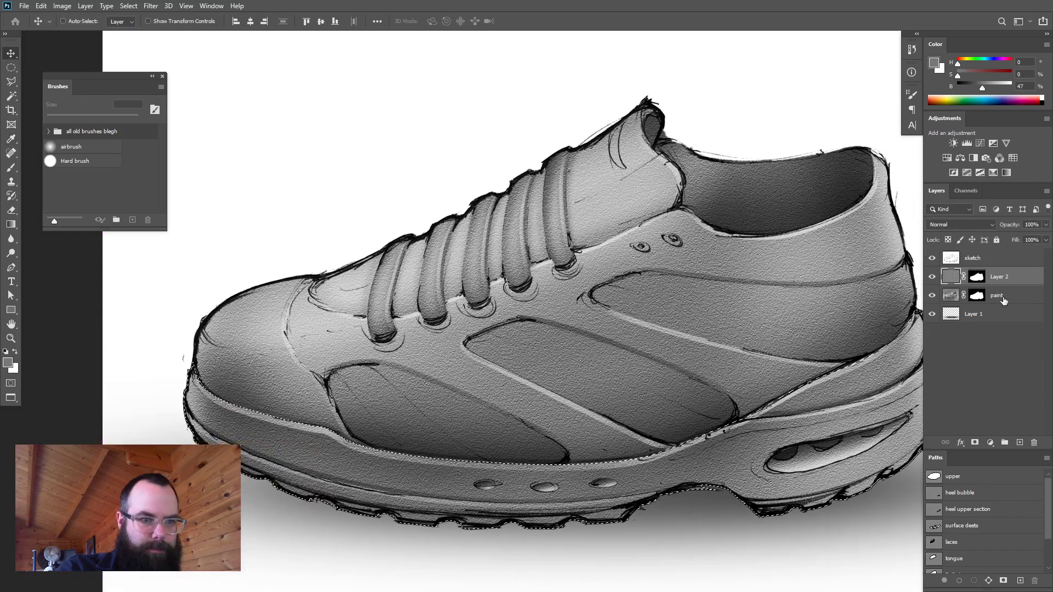
pyautogui.click(1003, 298)
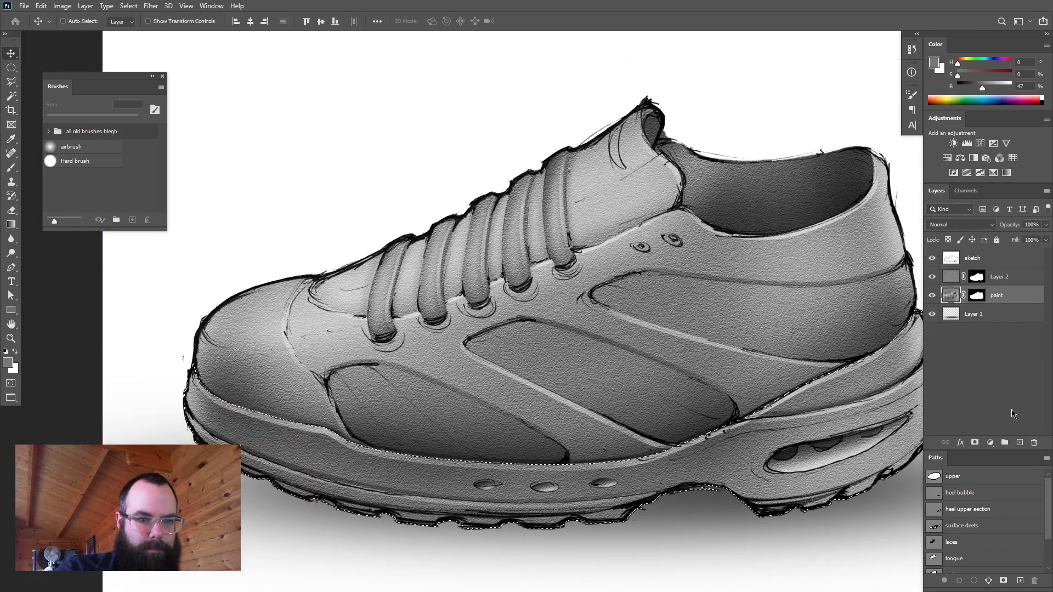
pyautogui.click(989, 442)
pyautogui.click(984, 293)
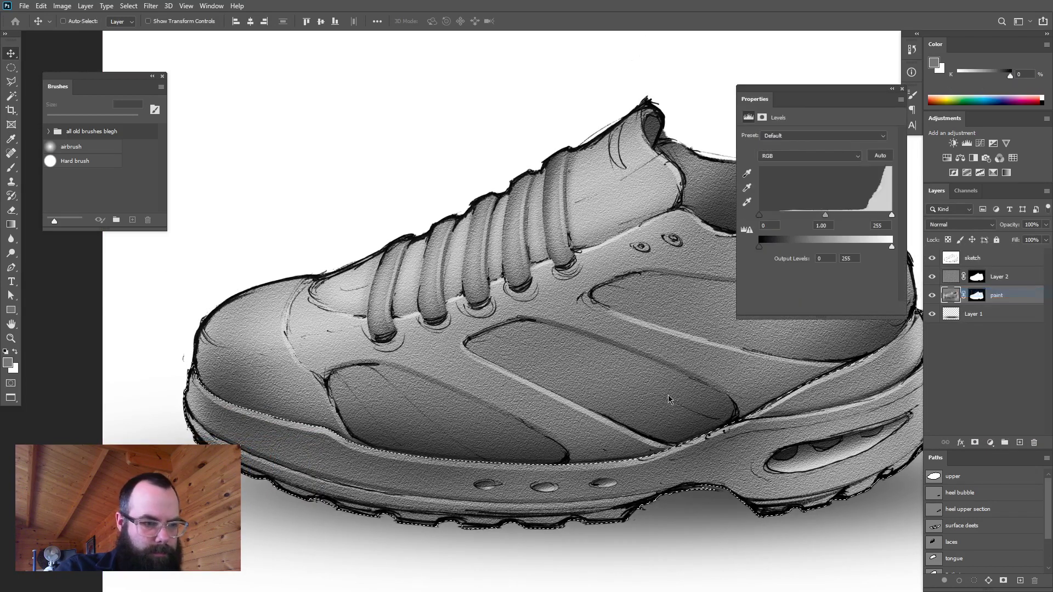
pyautogui.moveTo(890, 247); pyautogui.dragTo(852, 219)
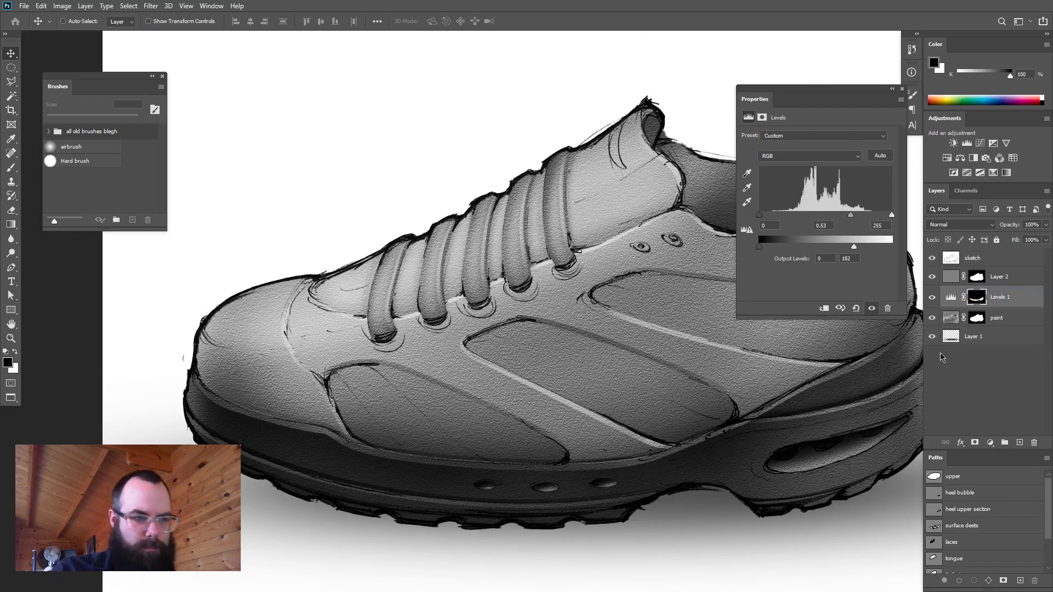
pyautogui.click(903, 89)
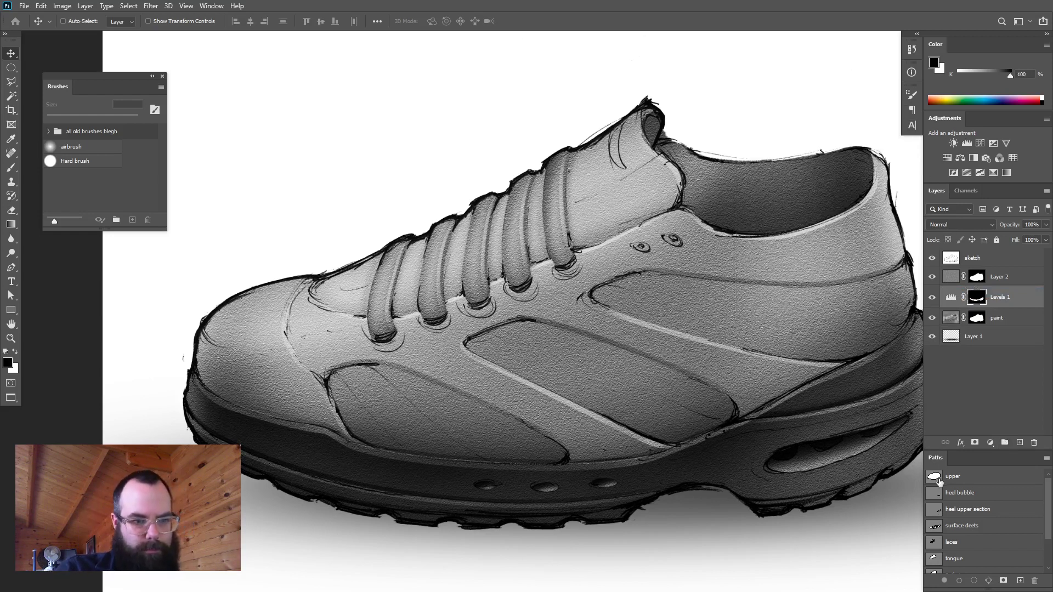
# - Load the paint mask as a selection, subtract the "upper" path from it to isolate the sole, and clear the selection
pyautogui.keyDown('ctrl'); pyautogui.click(936, 478); pyautogui.keyUp('ctrl')
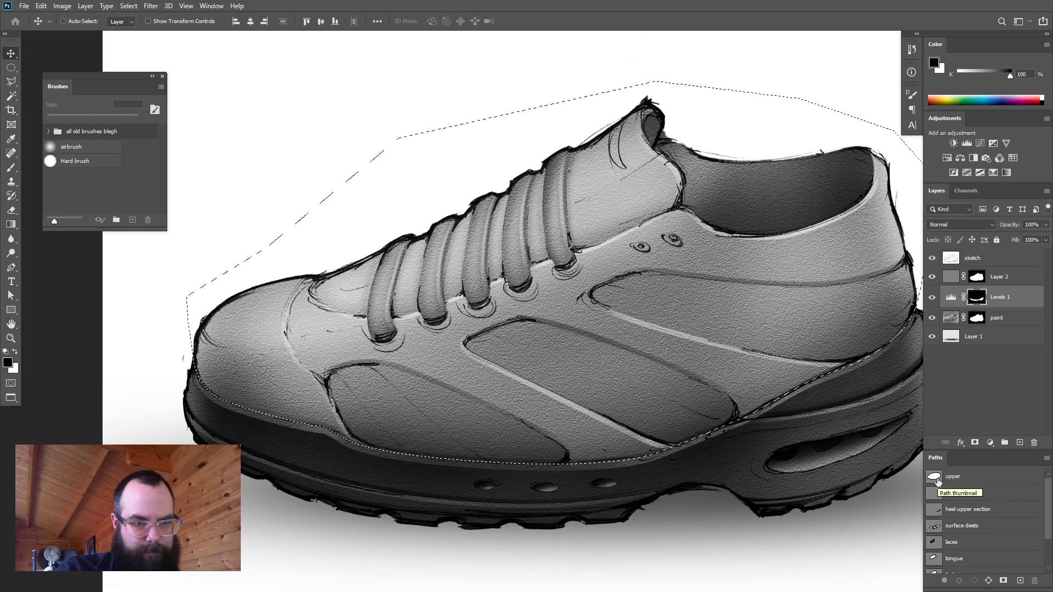
pyautogui.keyDown('ctrl'); pyautogui.click(980, 321); pyautogui.keyUp('ctrl')
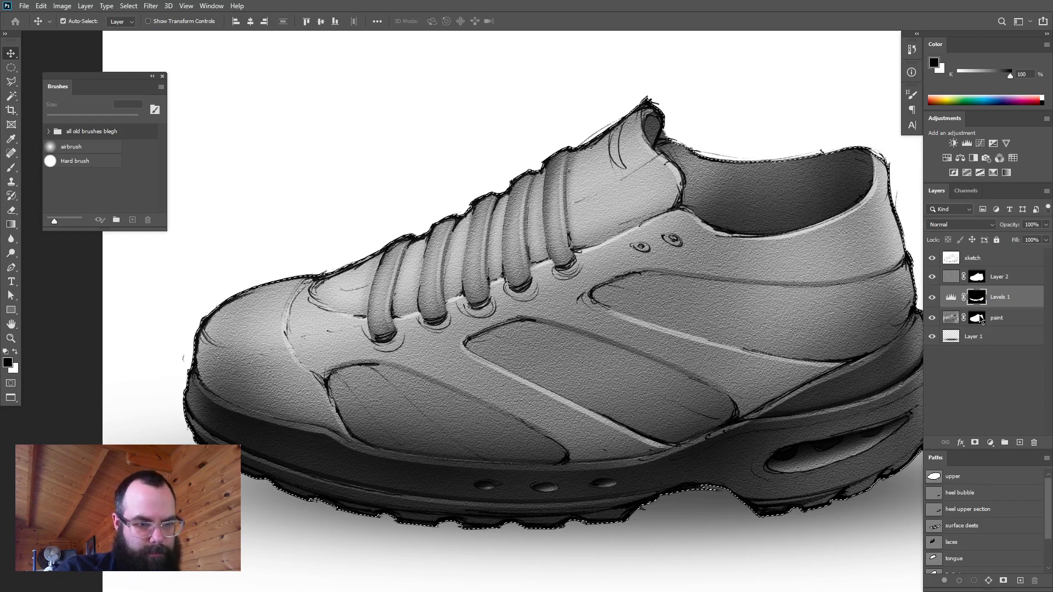
pyautogui.keyDown('ctrl'); pyautogui.keyDown('alt'); pyautogui.click(937, 478); pyautogui.keyUp('alt'); pyautogui.keyUp('ctrl')
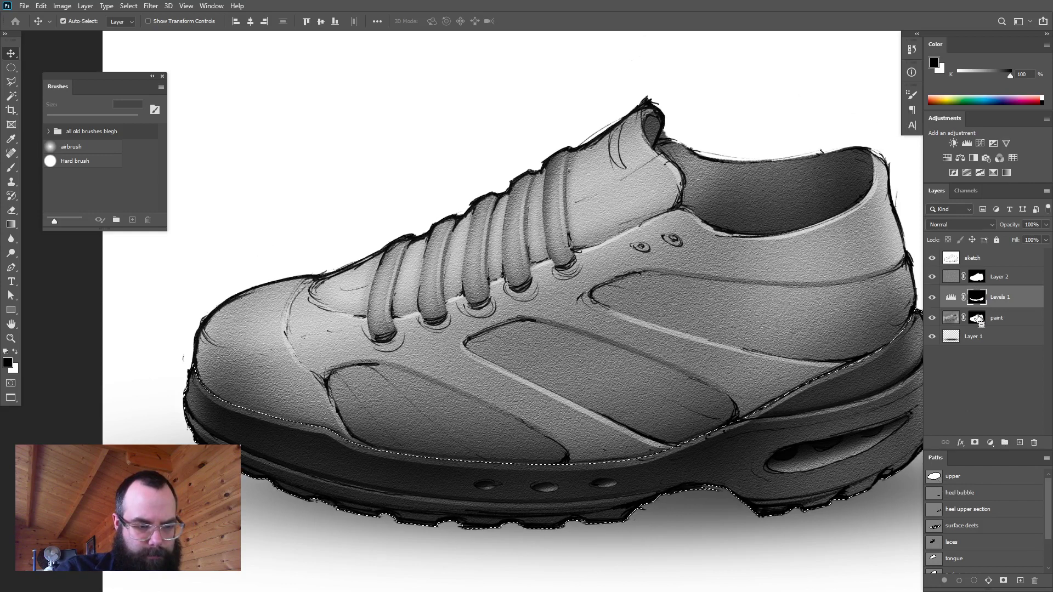
pyautogui.hotkey('ctrl', 'd')
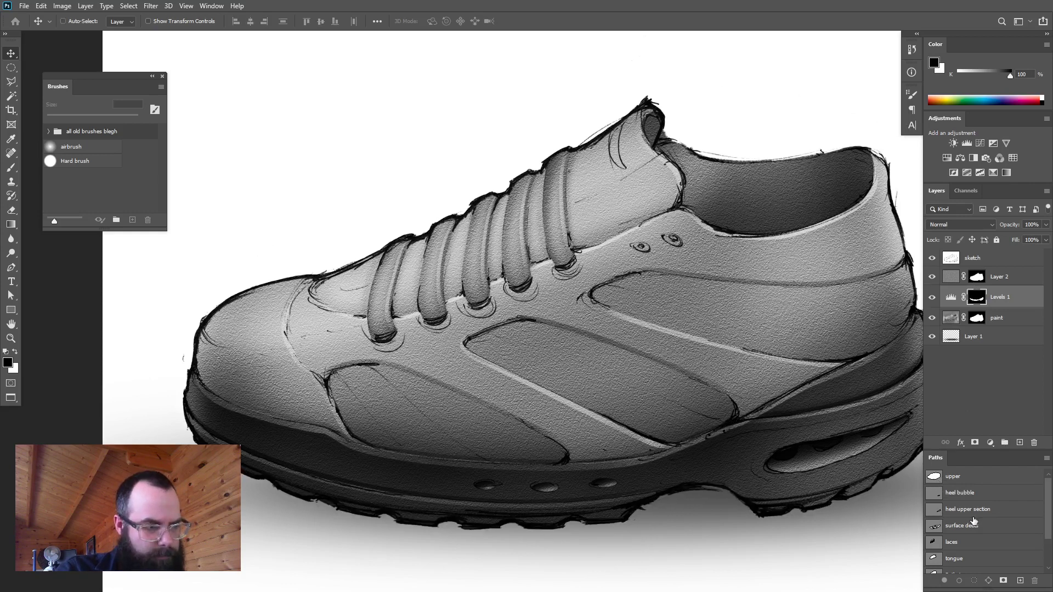
pyautogui.keyDown('ctrl'); pyautogui.click(941, 478); pyautogui.keyUp('ctrl')
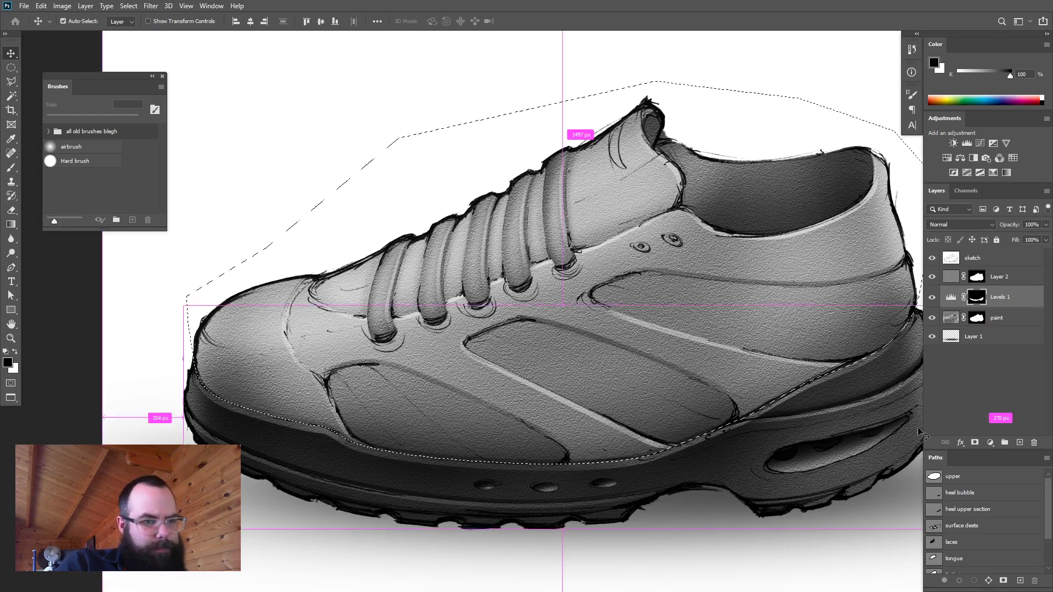
pyautogui.hotkey('ctrl', 'd')
# - Reduce the opacity of the embossed texture layer to 46%
pyautogui.moveTo(738, 425); pyautogui.dragTo(667, 418)
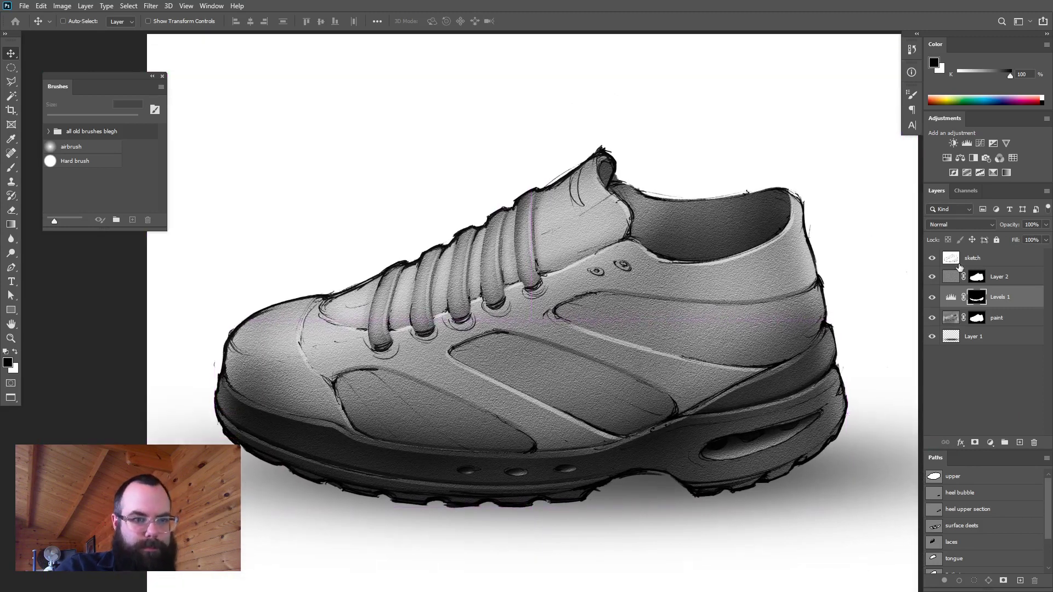
pyautogui.click(949, 279)
pyautogui.moveTo(1046, 224); pyautogui.dragTo(1022, 240)
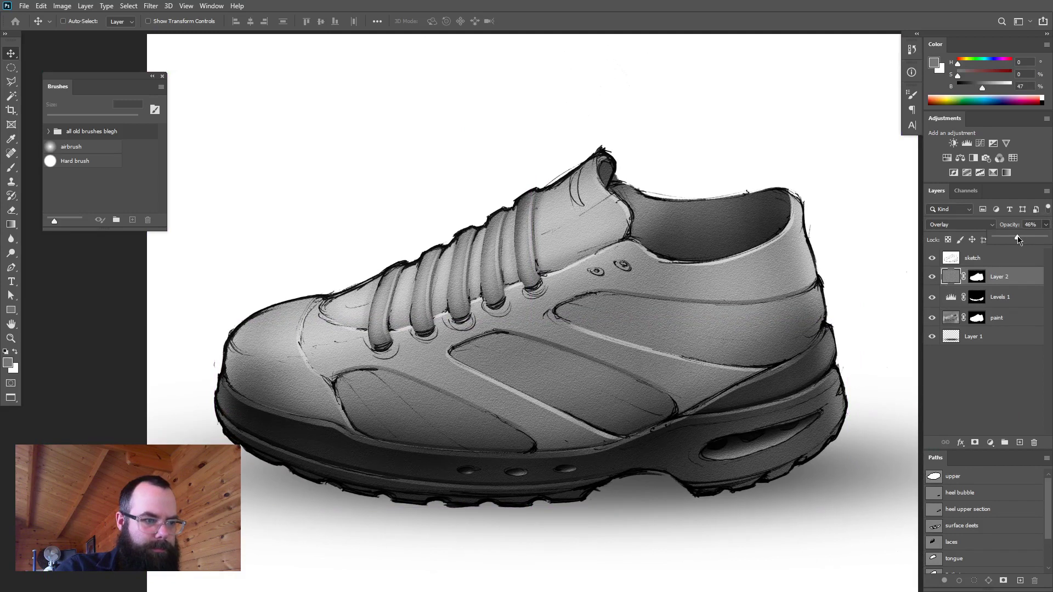
# - Change the airbrush tip to a hard brush with 100% hardness and a size of 19 px
pyautogui.moveTo(561, 405); pyautogui.dragTo(590, 404)
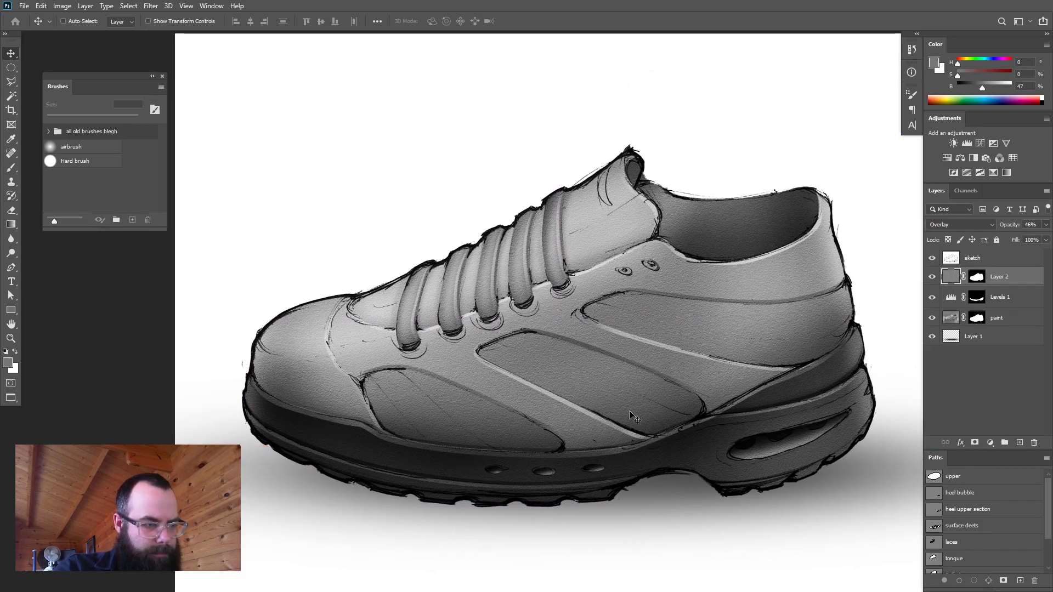
pyautogui.moveTo(545, 411); pyautogui.dragTo(571, 413)
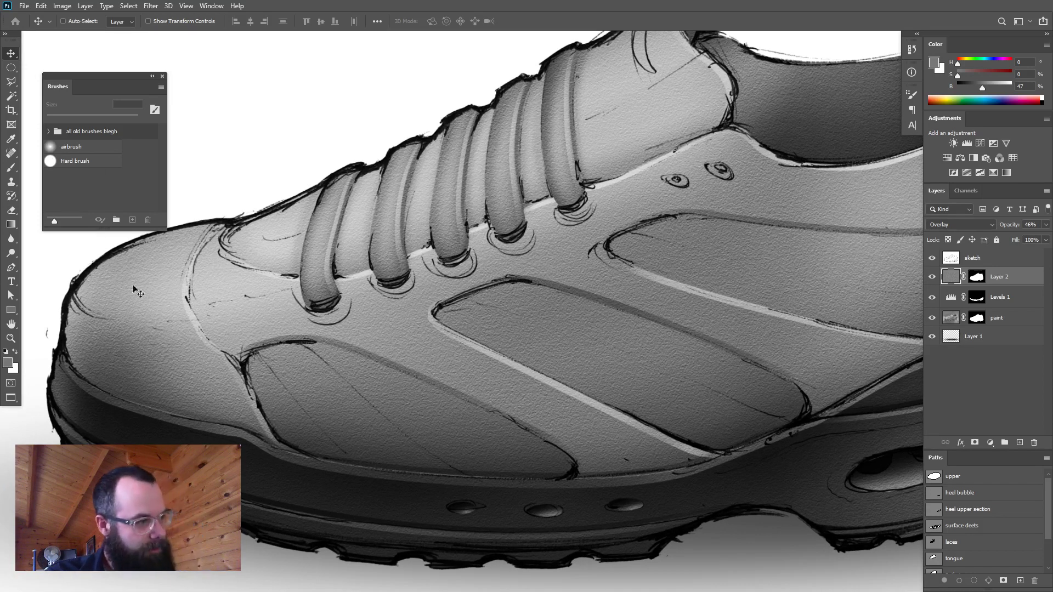
pyautogui.press('b')
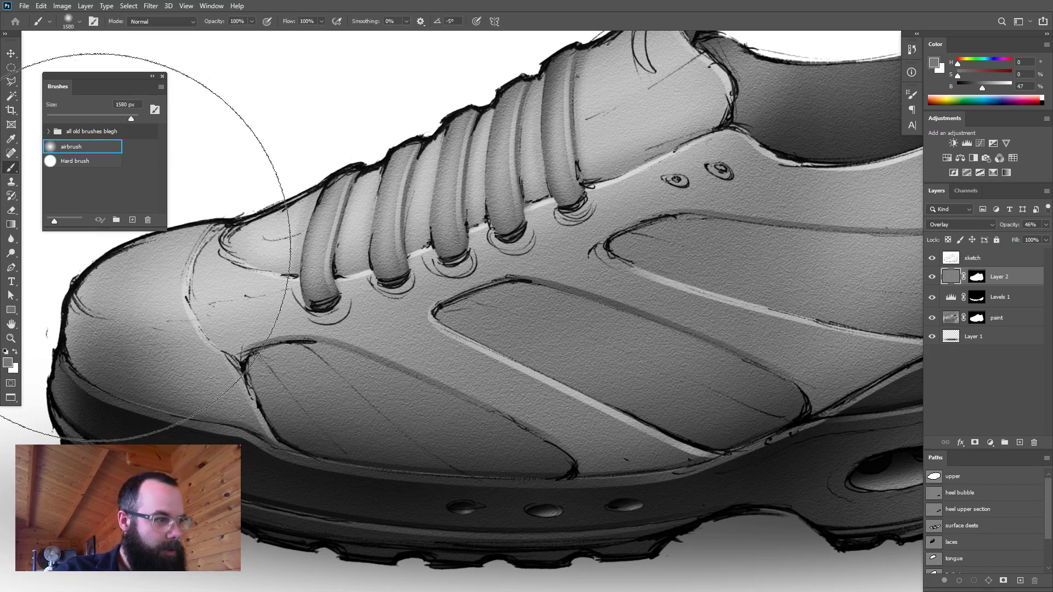
pyautogui.click(912, 100)
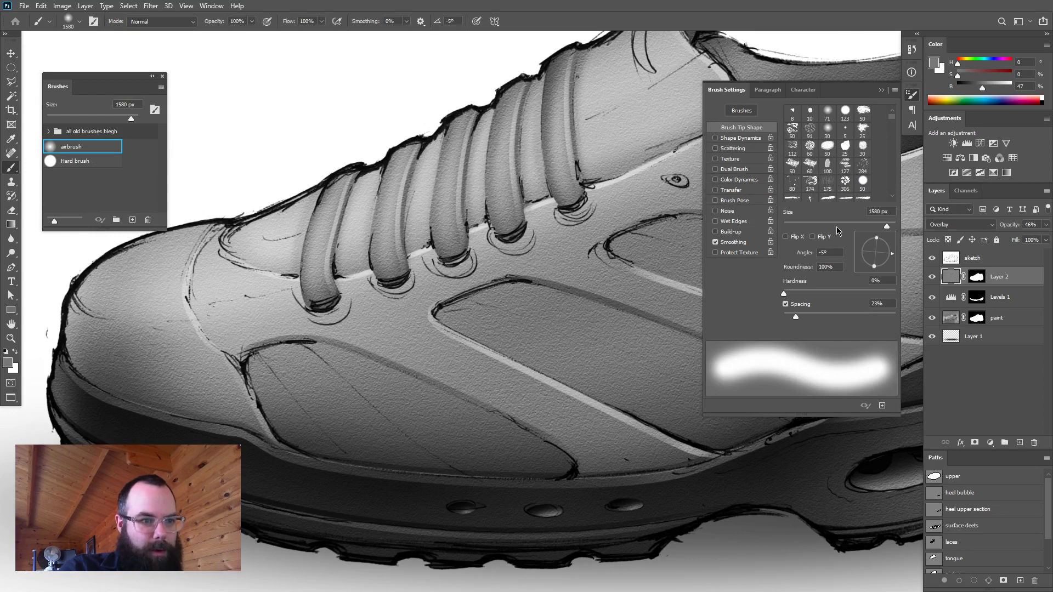
pyautogui.moveTo(790, 295); pyautogui.dragTo(912, 299)
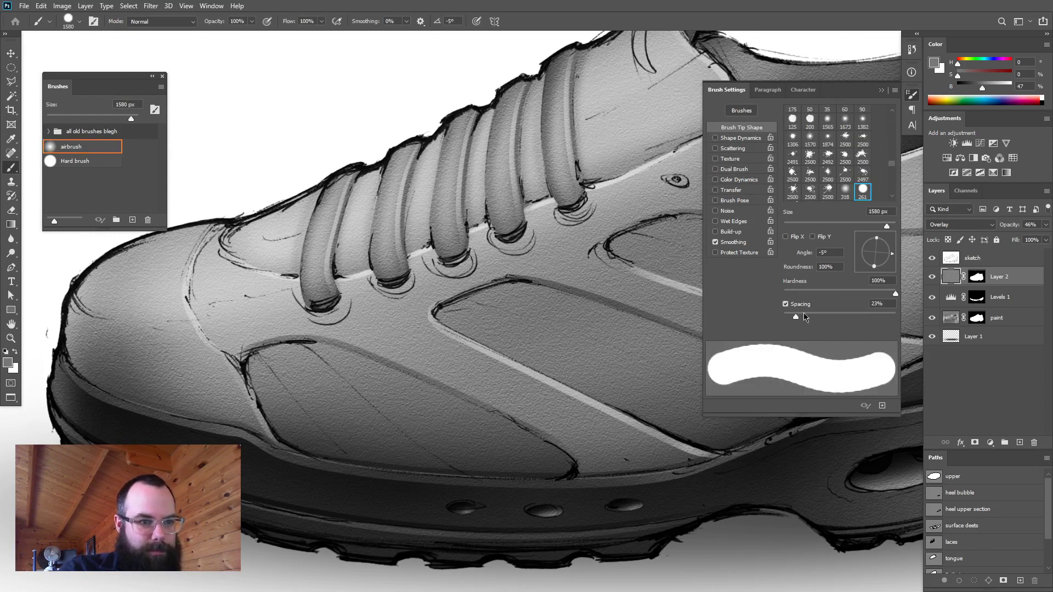
pyautogui.moveTo(884, 227); pyautogui.dragTo(793, 232)
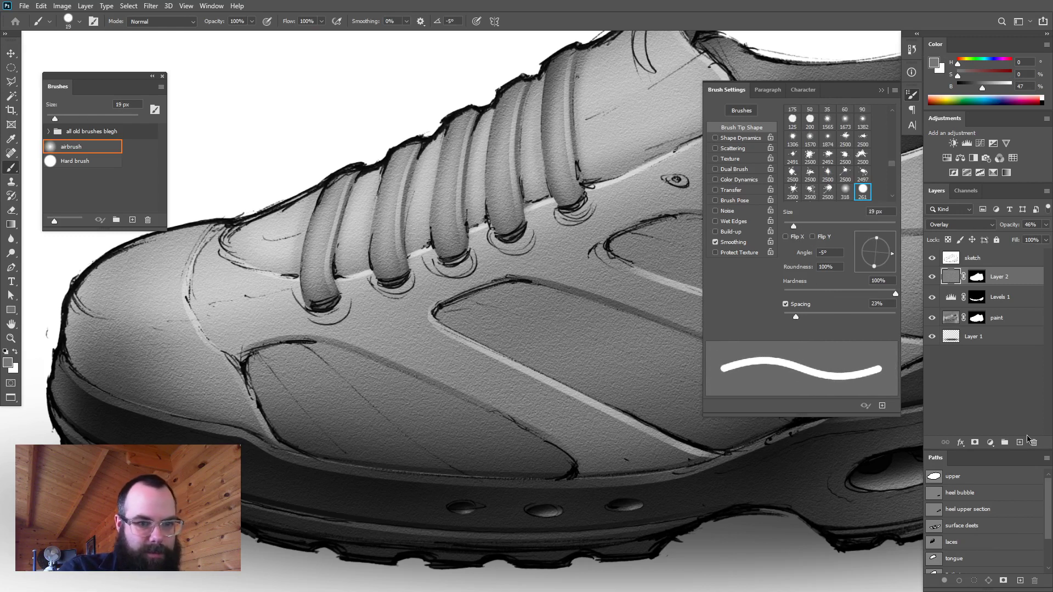
# - Add a new layer above the texture layer and shape the brush tip to 23 px, 1° angle and 20% roundness
pyautogui.click(1019, 442)
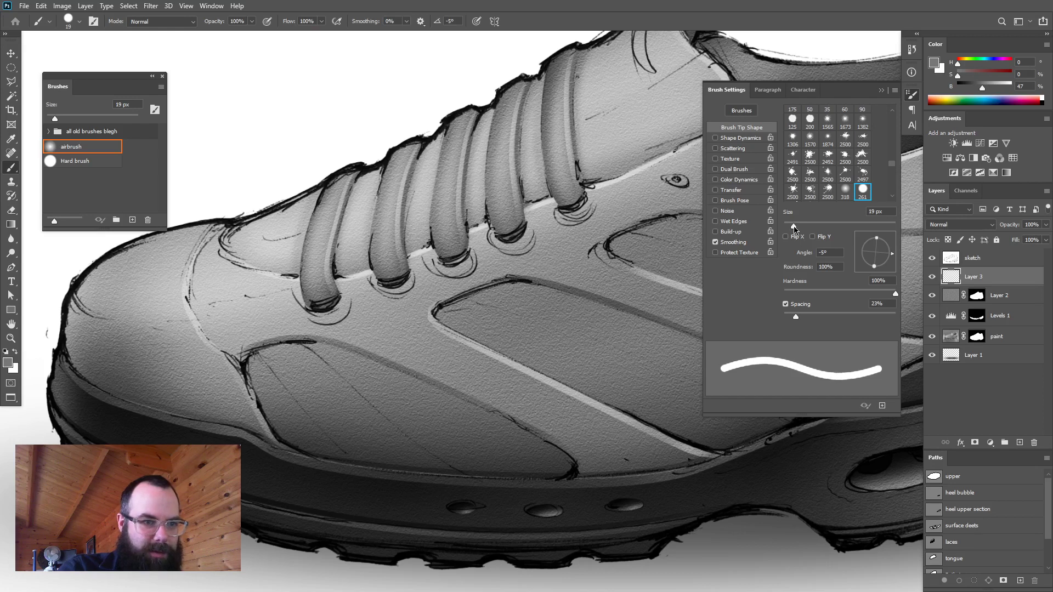
pyautogui.moveTo(795, 228); pyautogui.dragTo(796, 228)
pyautogui.moveTo(876, 239)
pyautogui.mouseDown()
pyautogui.moveTo(875, 255)
pyautogui.moveTo(892, 253)
pyautogui.mouseUp()
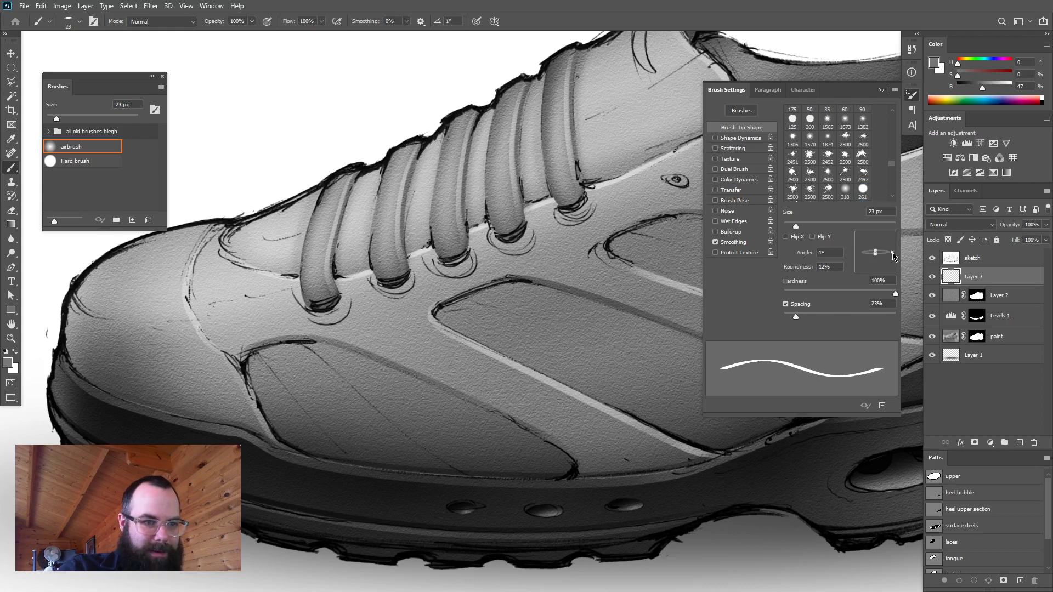
pyautogui.moveTo(875, 259); pyautogui.dragTo(875, 257)
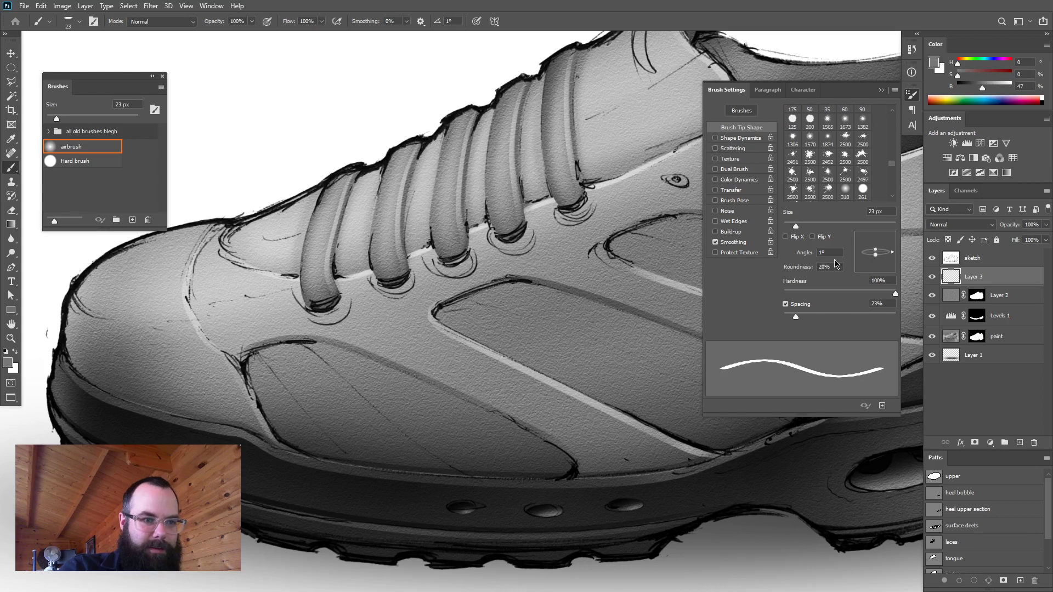
# - Enable Shape Dynamics for the brush and set the angle jitter control to Direction
pyautogui.click(742, 142)
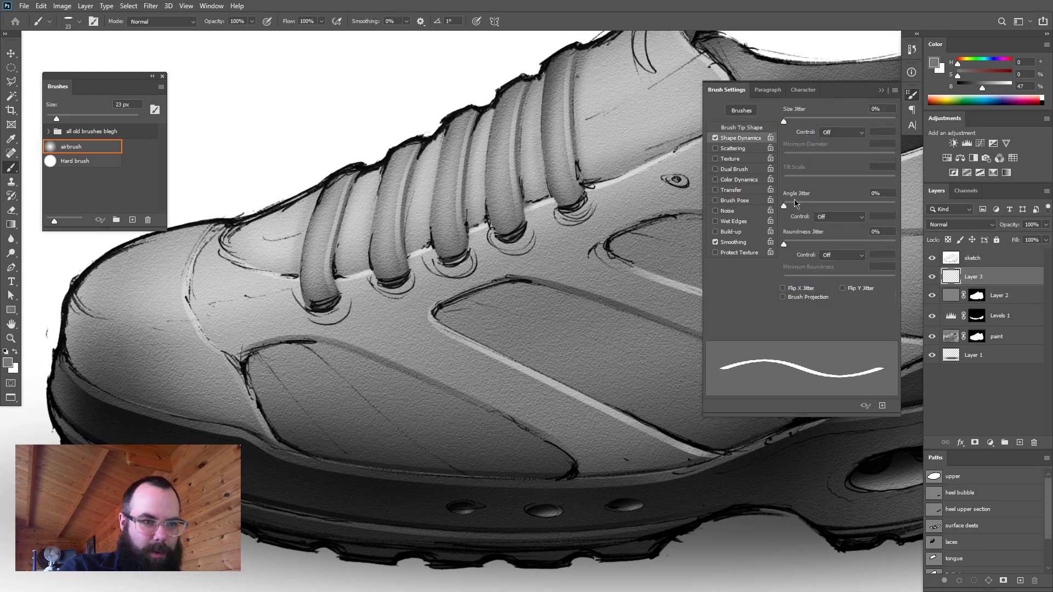
pyautogui.click(838, 217)
pyautogui.click(838, 294)
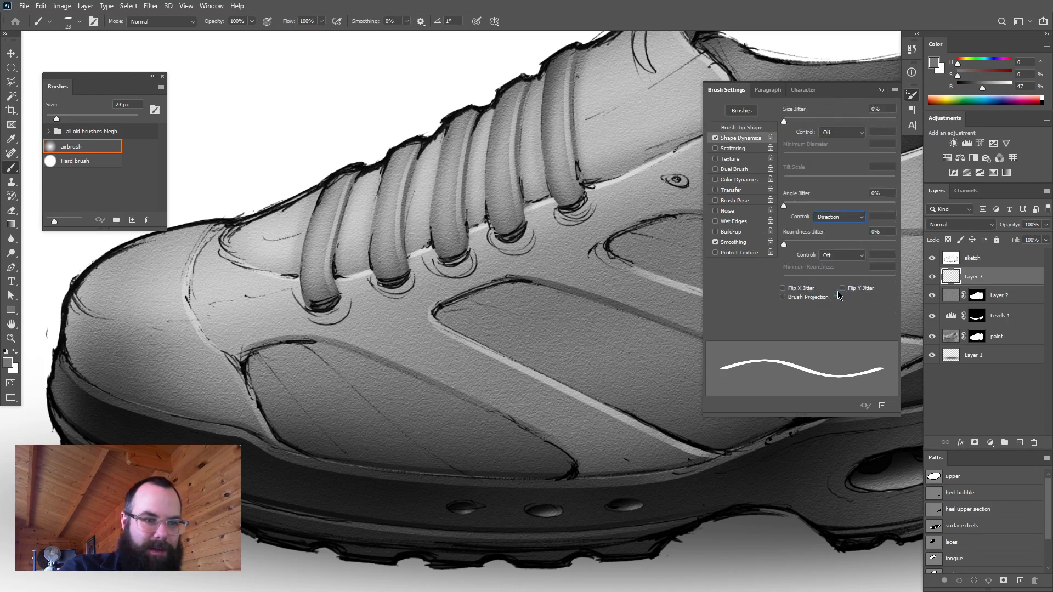
# - Turn the brush into a dashed stitch stroke with 705% spacing and 24% roundness
pyautogui.click(753, 127)
pyautogui.moveTo(816, 318)
pyautogui.mouseDown()
pyautogui.moveTo(875, 319)
pyautogui.moveTo(857, 322)
pyautogui.mouseUp()
pyautogui.moveTo(876, 263); pyautogui.dragTo(876, 259)
pyautogui.moveTo(855, 318); pyautogui.dragTo(887, 319)
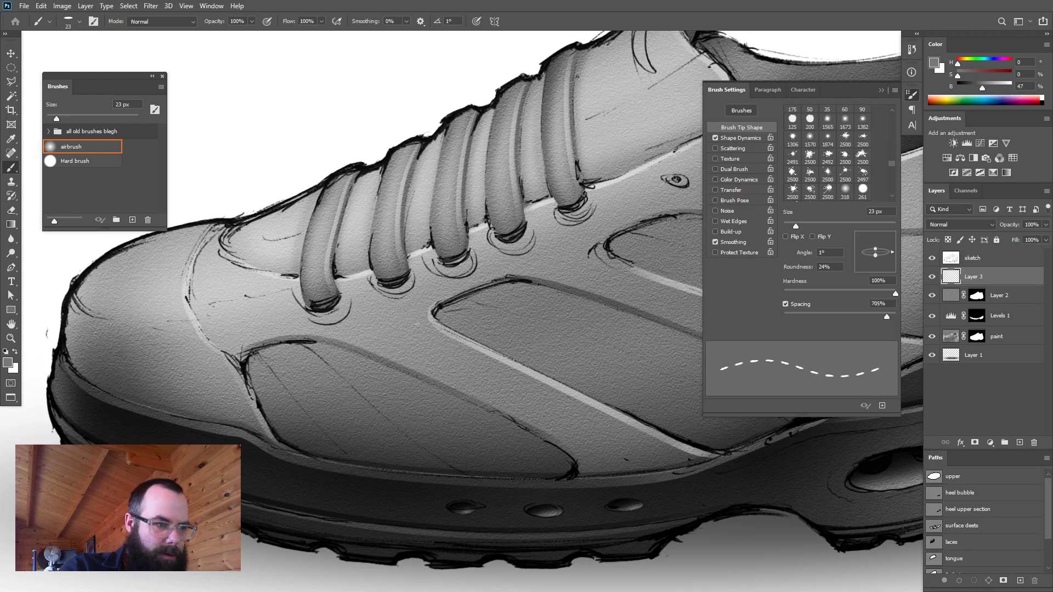
# - Reset the foreground color to black and set the dashed brush to 22 px with 494% spacing, testing it with trial strokes
pyautogui.press('d')
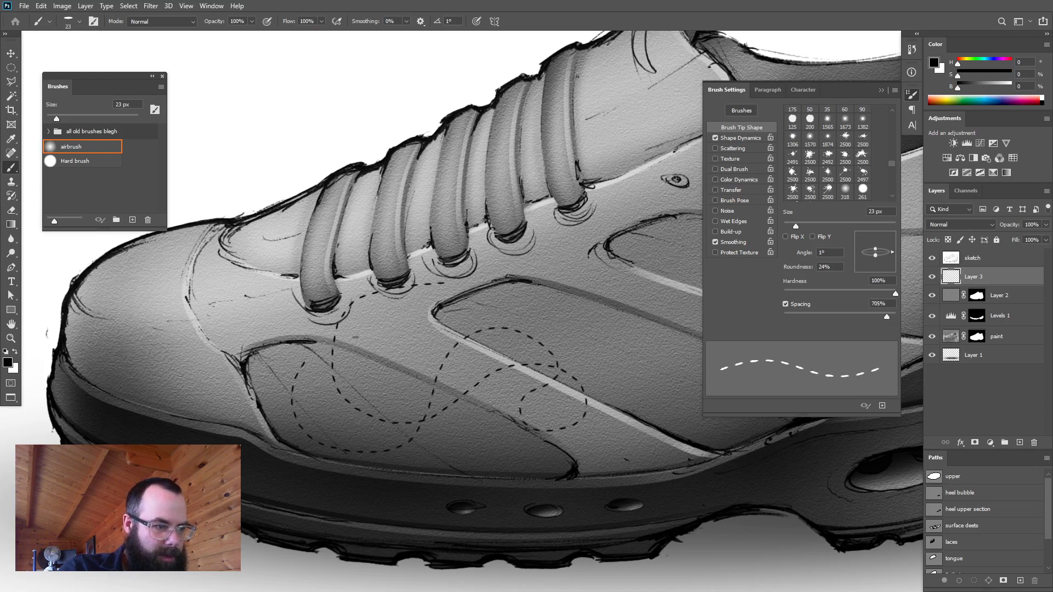
pyautogui.hotkey('ctrl', 'z')
pyautogui.moveTo(886, 319); pyautogui.dragTo(882, 318)
pyautogui.moveTo(566, 327)
pyautogui.mouseDown()
pyautogui.moveTo(305, 354)
pyautogui.moveTo(203, 327)
pyautogui.moveTo(202, 269)
pyautogui.moveTo(270, 262)
pyautogui.moveTo(397, 405)
pyautogui.moveTo(557, 344)
pyautogui.moveTo(440, 373)
pyautogui.moveTo(612, 329)
pyautogui.mouseUp()
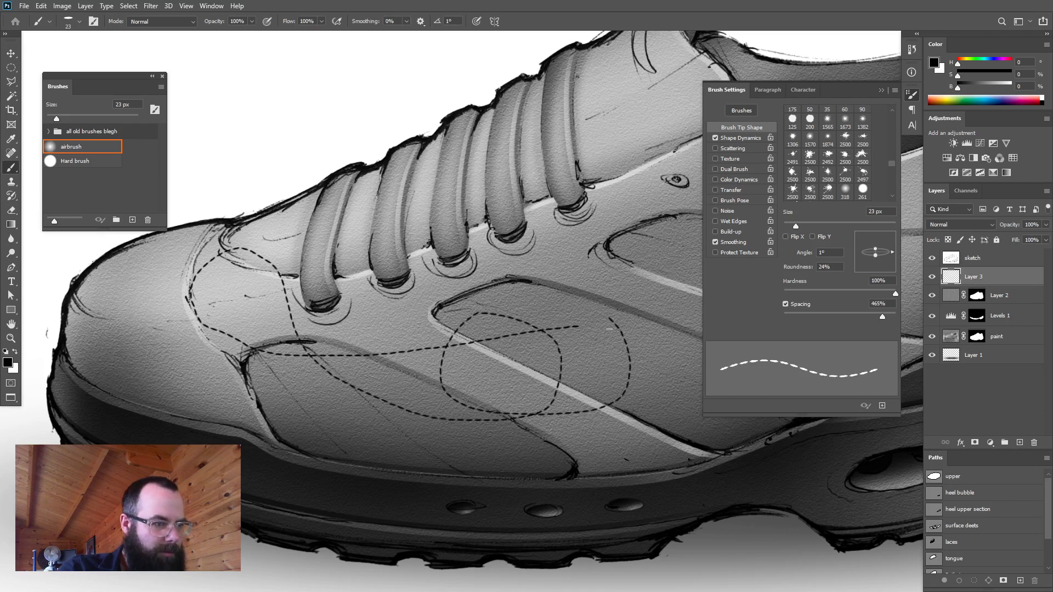
pyautogui.hotkey('ctrl', 'z')
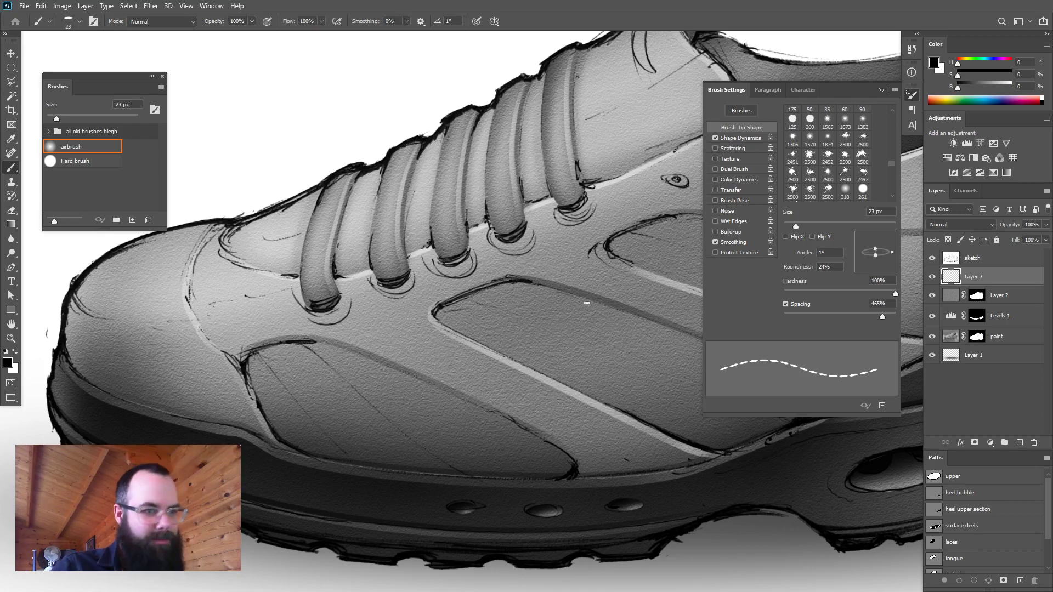
pyautogui.moveTo(795, 230); pyautogui.dragTo(795, 229)
pyautogui.moveTo(563, 326)
pyautogui.mouseDown()
pyautogui.moveTo(473, 350)
pyautogui.moveTo(334, 354)
pyautogui.moveTo(290, 386)
pyautogui.mouseUp()
pyautogui.hotkey('ctrl', 'z')
pyautogui.moveTo(888, 316); pyautogui.dragTo(883, 317)
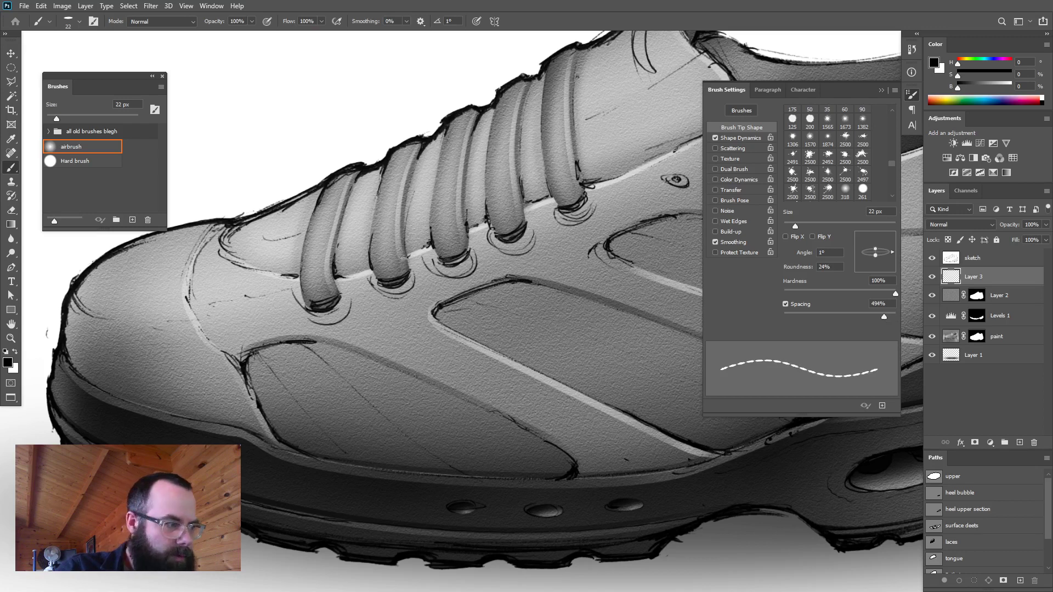
# - Save the brush as a new preset named stitch, capturing its size and tool settings
pyautogui.click(132, 219)
pyautogui.write('sav')
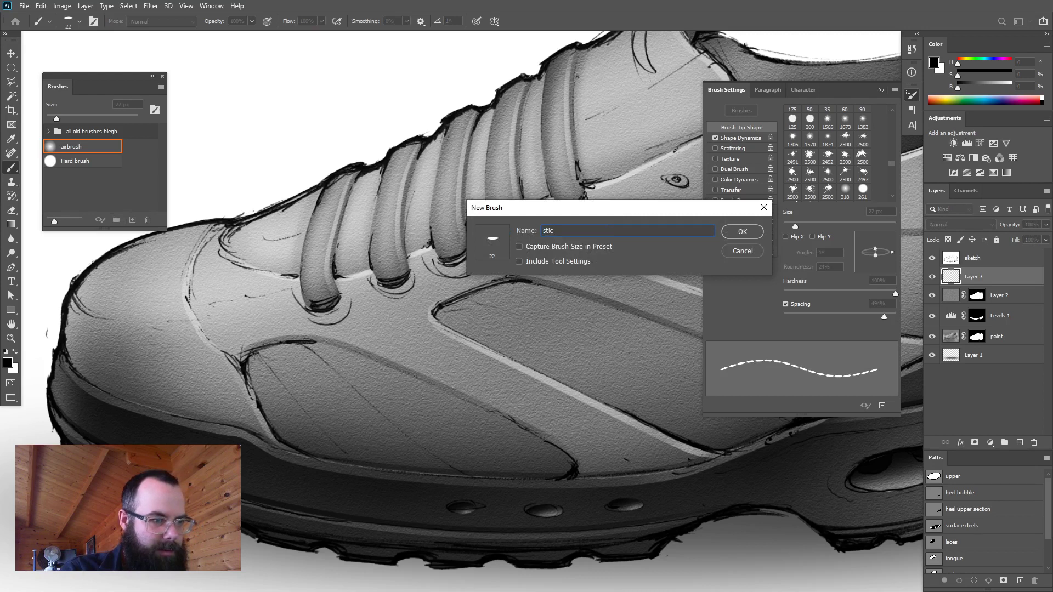
pyautogui.click(570, 248)
pyautogui.click(577, 263)
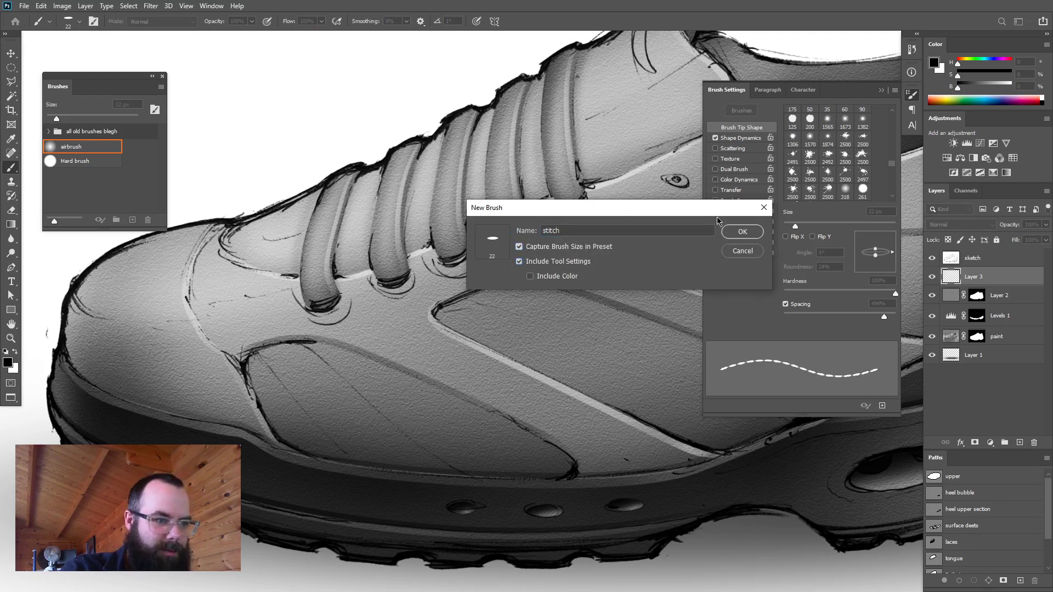
pyautogui.click(760, 235)
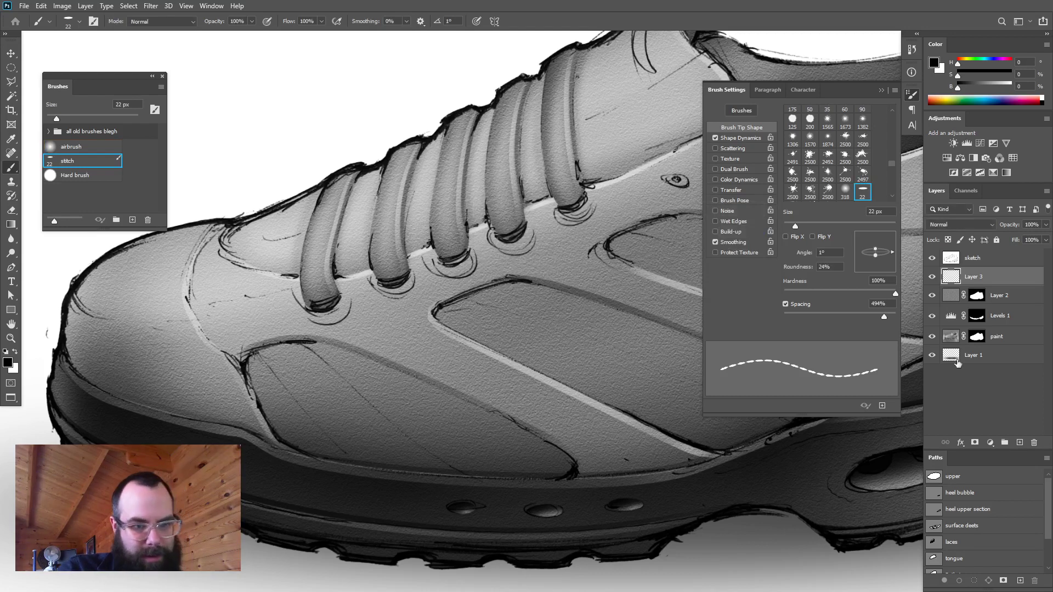
# - Try freehand stitch lines around the edges of the front and middle side panels
pyautogui.moveTo(241, 344)
pyautogui.mouseDown()
pyautogui.moveTo(276, 327)
pyautogui.moveTo(330, 329)
pyautogui.moveTo(422, 358)
pyautogui.moveTo(539, 415)
pyautogui.moveTo(594, 466)
pyautogui.mouseUp()
pyautogui.moveTo(685, 463)
pyautogui.mouseDown()
pyautogui.moveTo(519, 395)
pyautogui.moveTo(420, 321)
pyautogui.mouseUp()
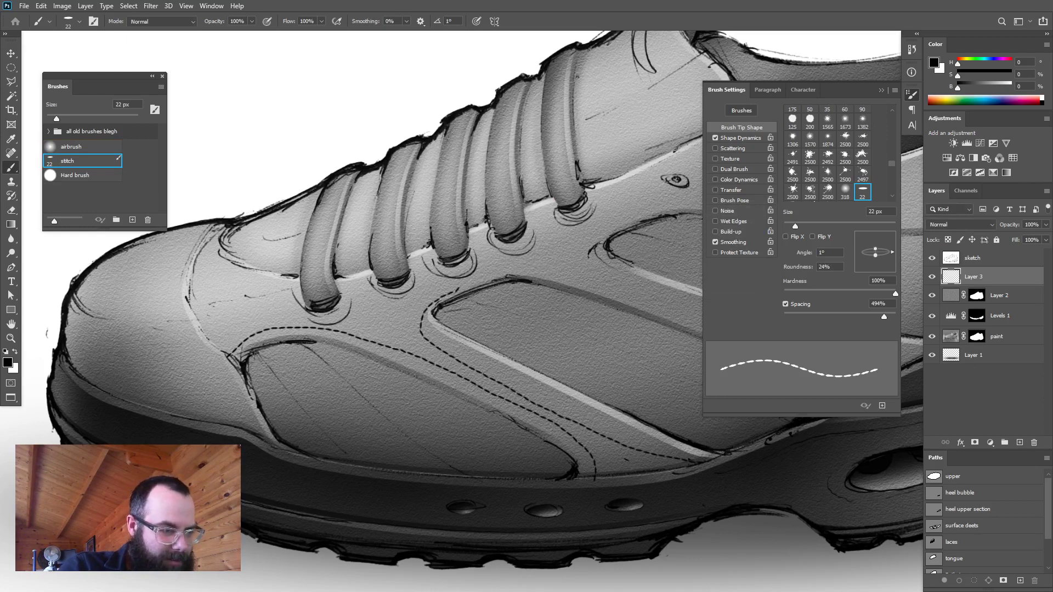
pyautogui.hotkey('ctrl', 'z')
pyautogui.hotkey('ctrl', 'z')
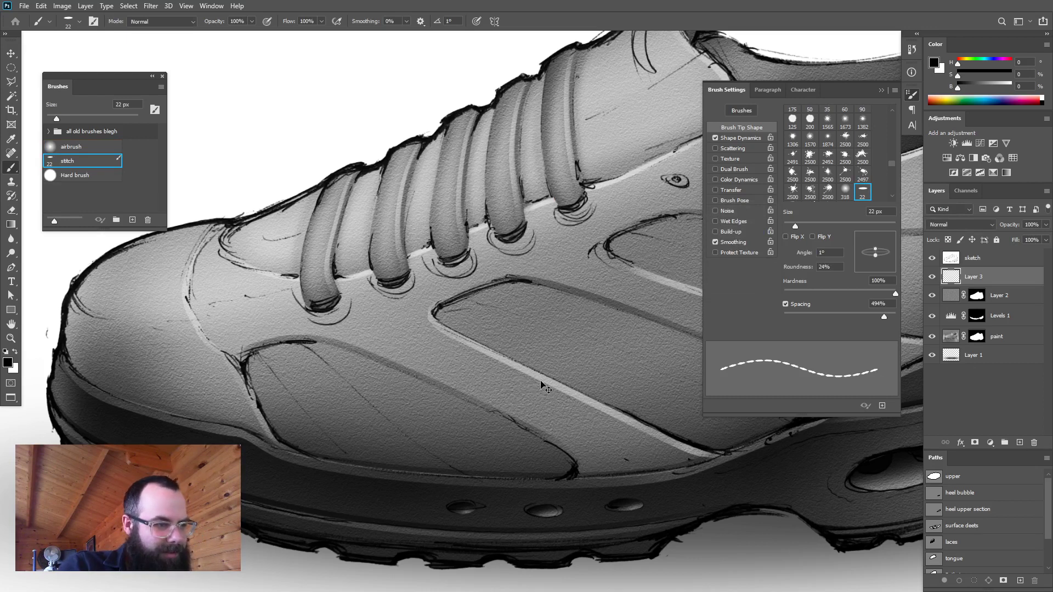
# - Create a new path named all stitches
pyautogui.moveTo(418, 350); pyautogui.dragTo(373, 358)
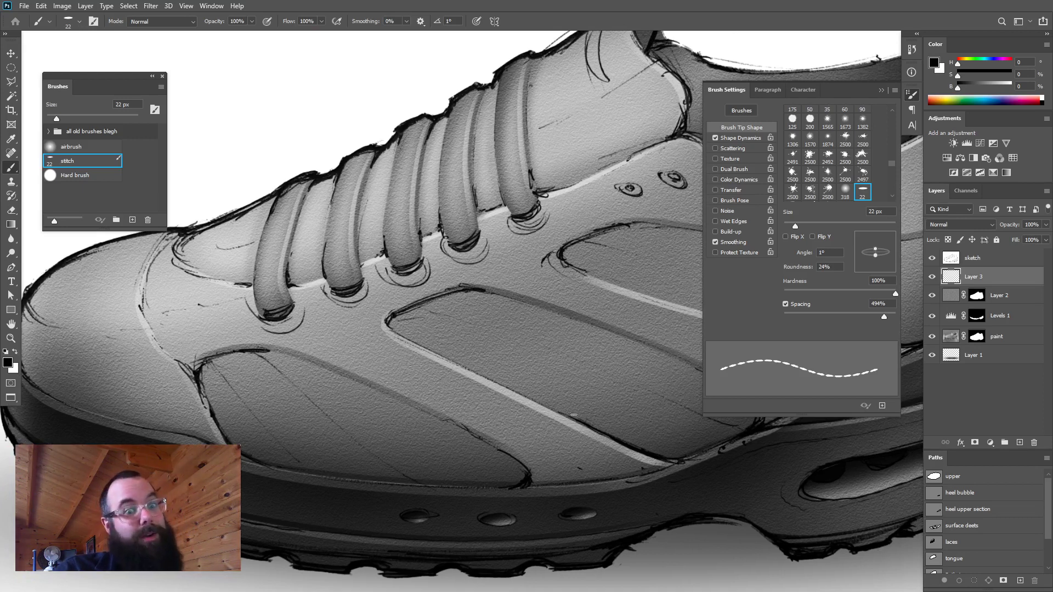
pyautogui.click(1020, 581)
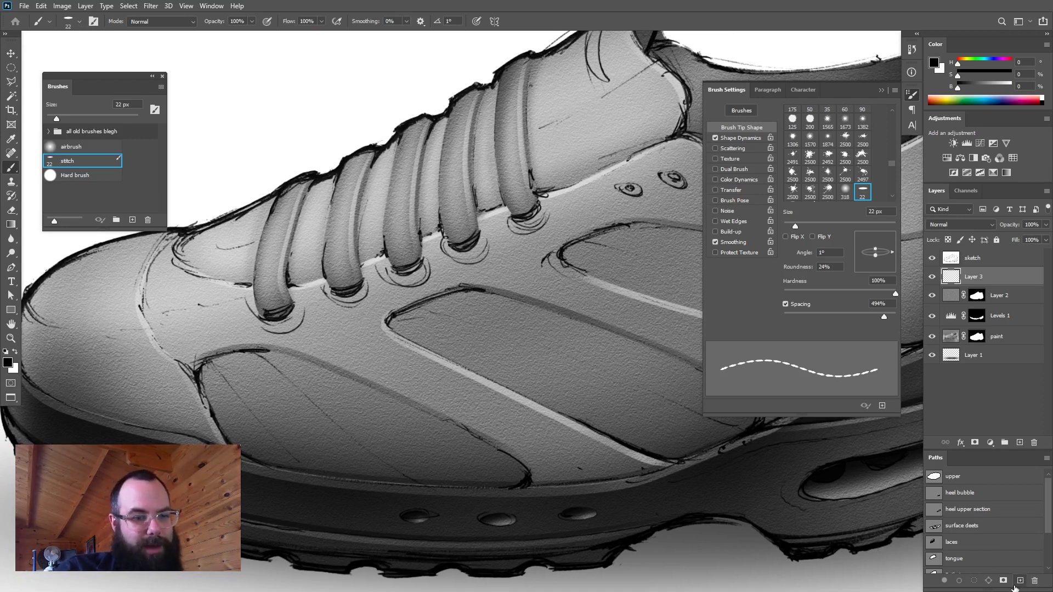
pyautogui.moveTo(1048, 510); pyautogui.dragTo(1051, 568)
pyautogui.doubleClick(954, 548)
pyautogui.write('all stitches')
pyautogui.press('Return')
# - Trace an open Pen path just outside the front side panel, along its upper edge and down to the sole
pyautogui.press('p')
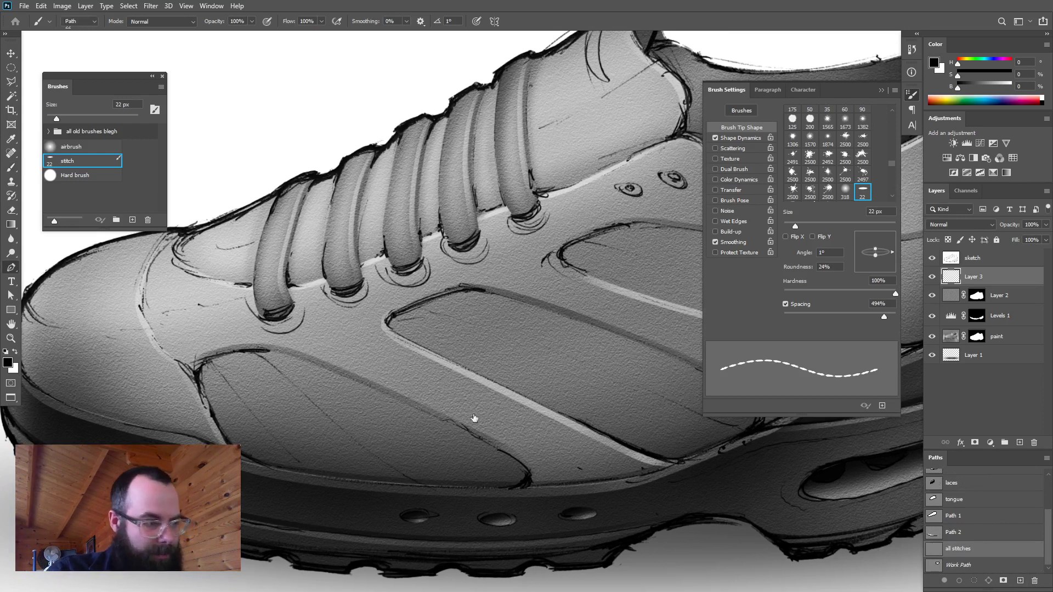
pyautogui.moveTo(187, 364); pyautogui.dragTo(259, 337)
pyautogui.moveTo(319, 351); pyautogui.dragTo(351, 365)
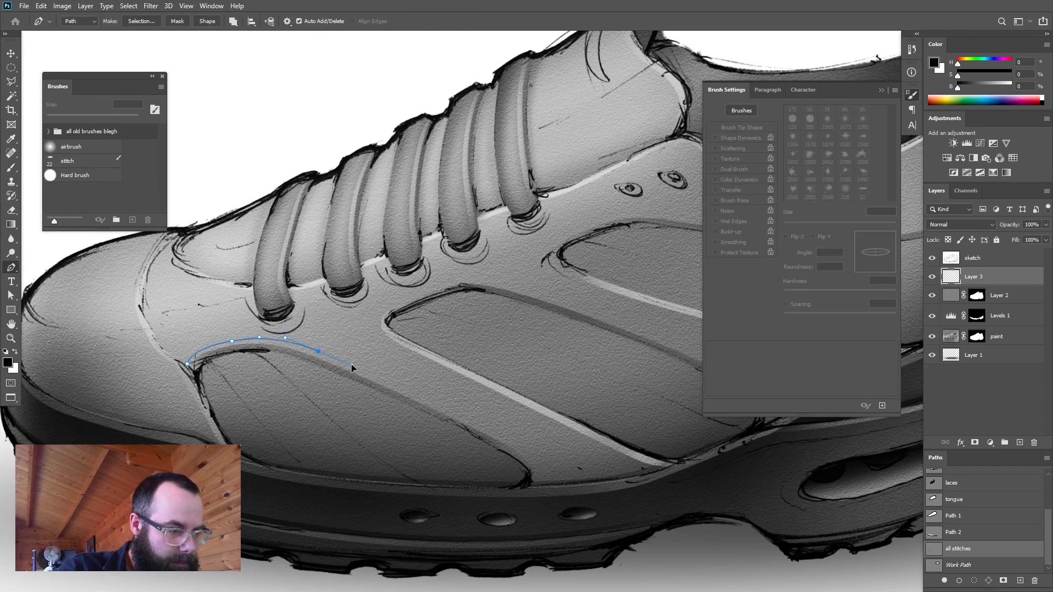
pyautogui.click(505, 434)
pyautogui.moveTo(531, 448); pyautogui.dragTo(533, 449)
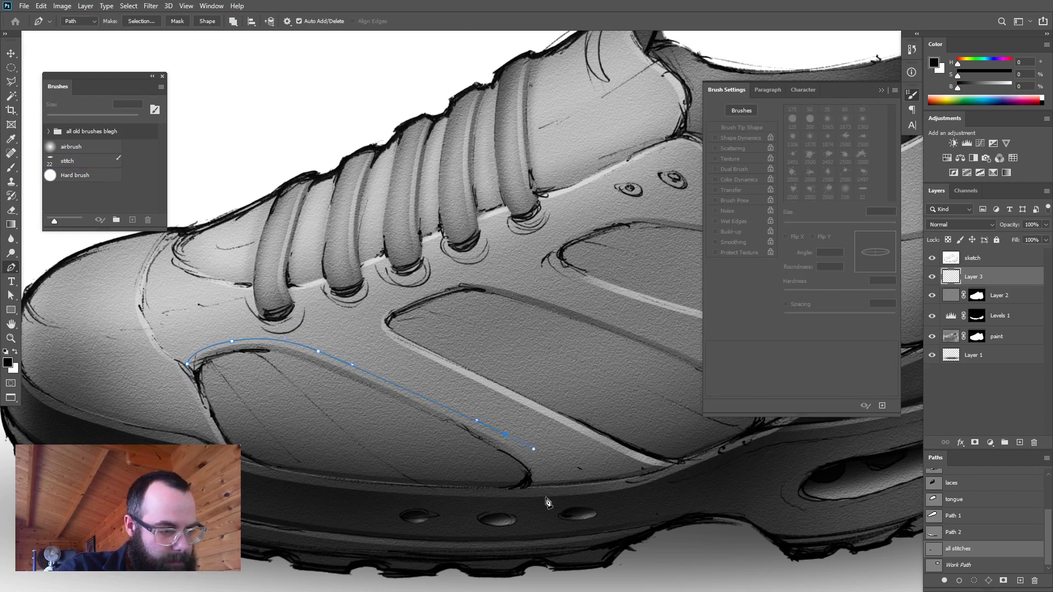
pyautogui.moveTo(536, 485); pyautogui.dragTo(519, 502)
pyautogui.press('Escape')
# - Trace an open Pen path around the outside of the middle side panel, starting and ending at the sole
pyautogui.moveTo(657, 474); pyautogui.dragTo(631, 476)
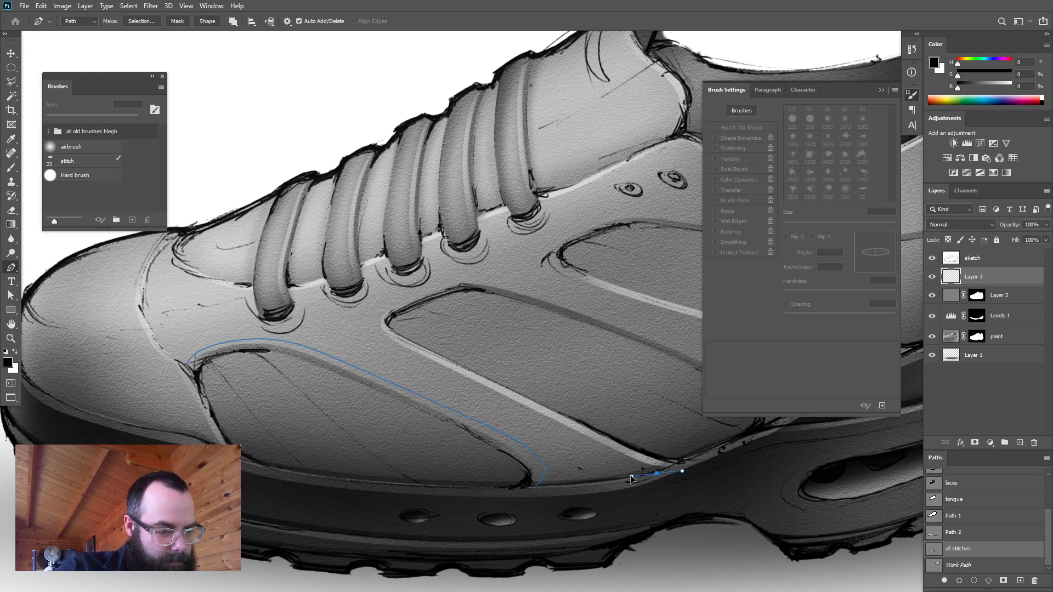
pyautogui.moveTo(567, 438); pyautogui.dragTo(542, 426)
pyautogui.moveTo(402, 351); pyautogui.dragTo(371, 341)
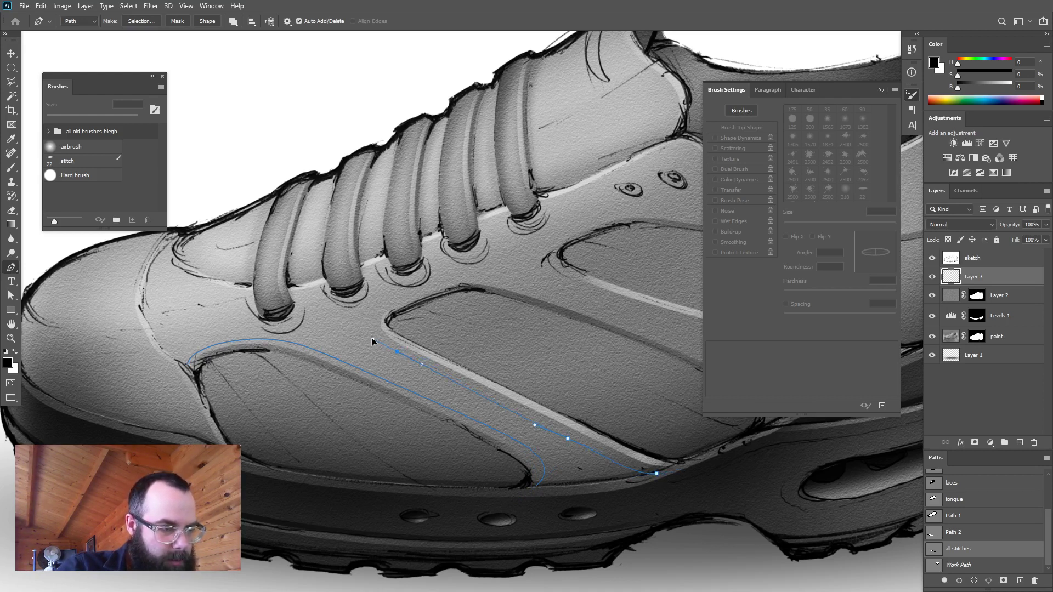
pyautogui.moveTo(395, 298); pyautogui.dragTo(434, 283)
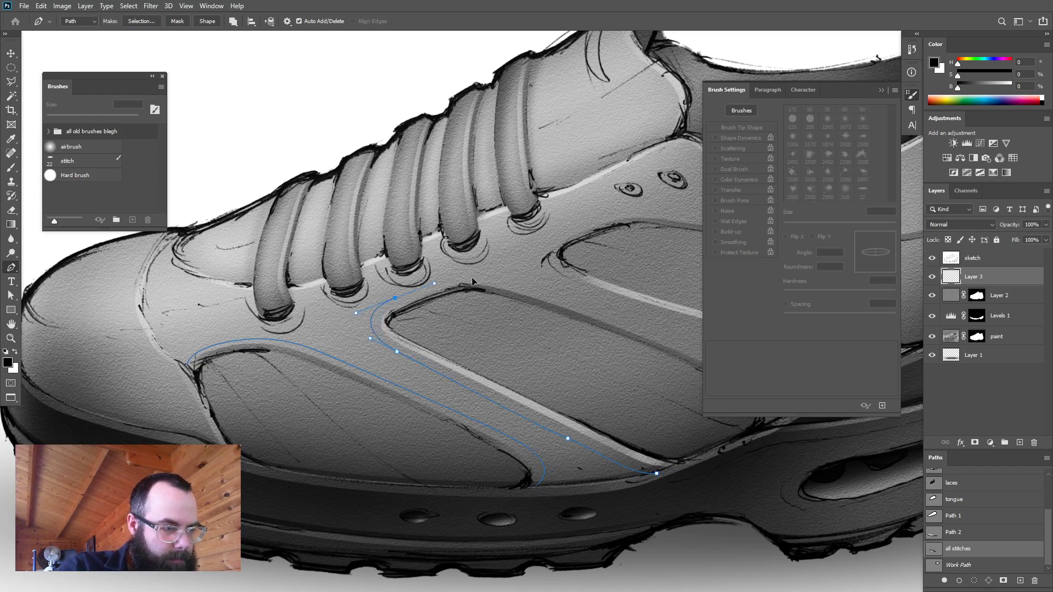
pyautogui.moveTo(512, 284); pyautogui.dragTo(394, 293)
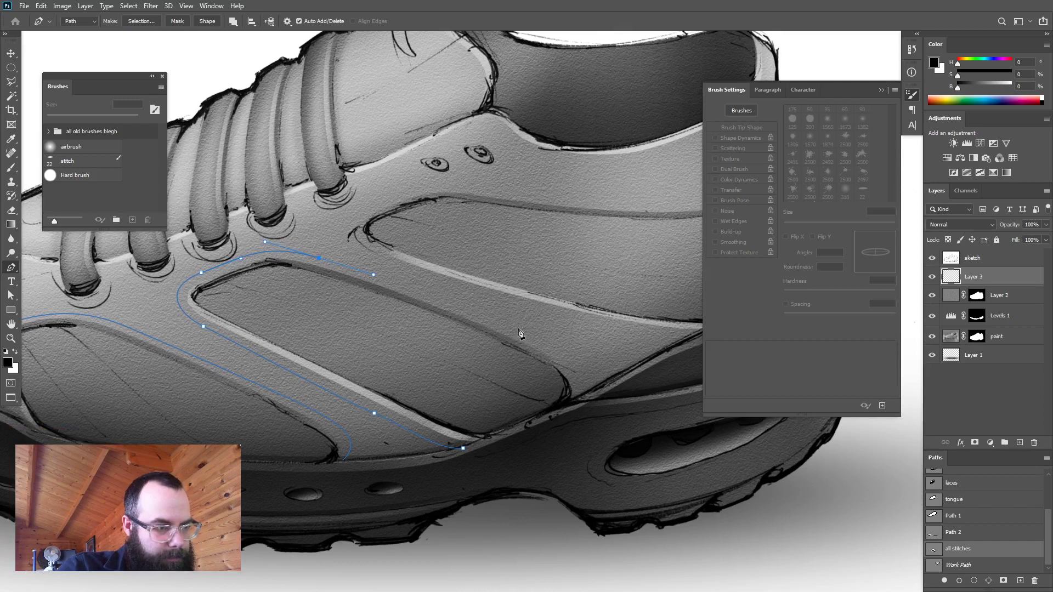
pyautogui.click(525, 334)
pyautogui.click(563, 353)
pyautogui.moveTo(581, 394); pyautogui.dragTo(570, 412)
# - Trace an open Pen path around the outside of the rear side panel, from its lower tip to the back of the heel
pyautogui.moveTo(610, 376); pyautogui.dragTo(487, 442)
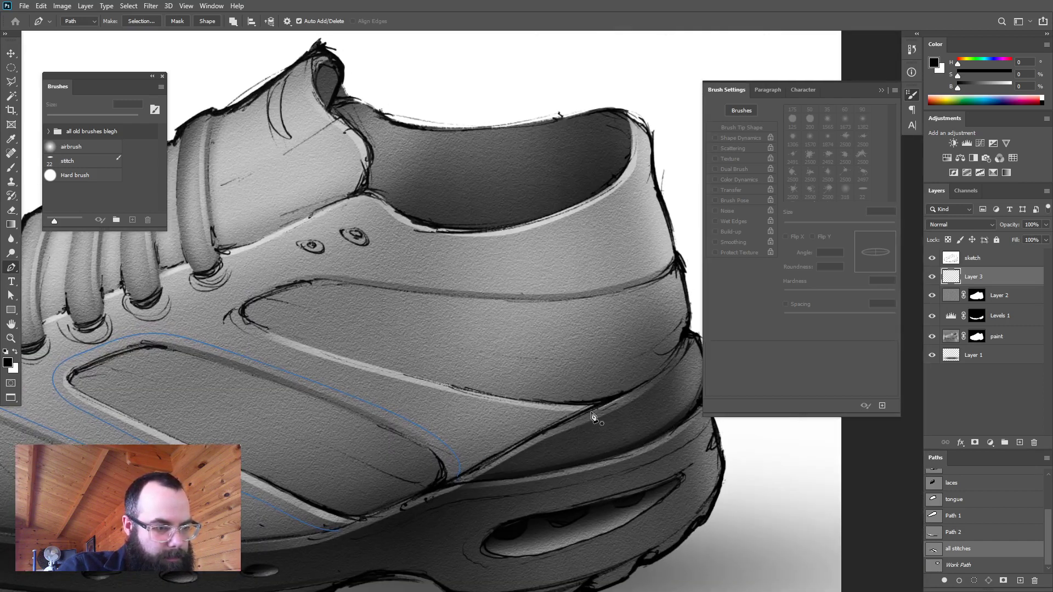
pyautogui.moveTo(572, 419); pyautogui.dragTo(535, 425)
pyautogui.moveTo(418, 394); pyautogui.dragTo(344, 374)
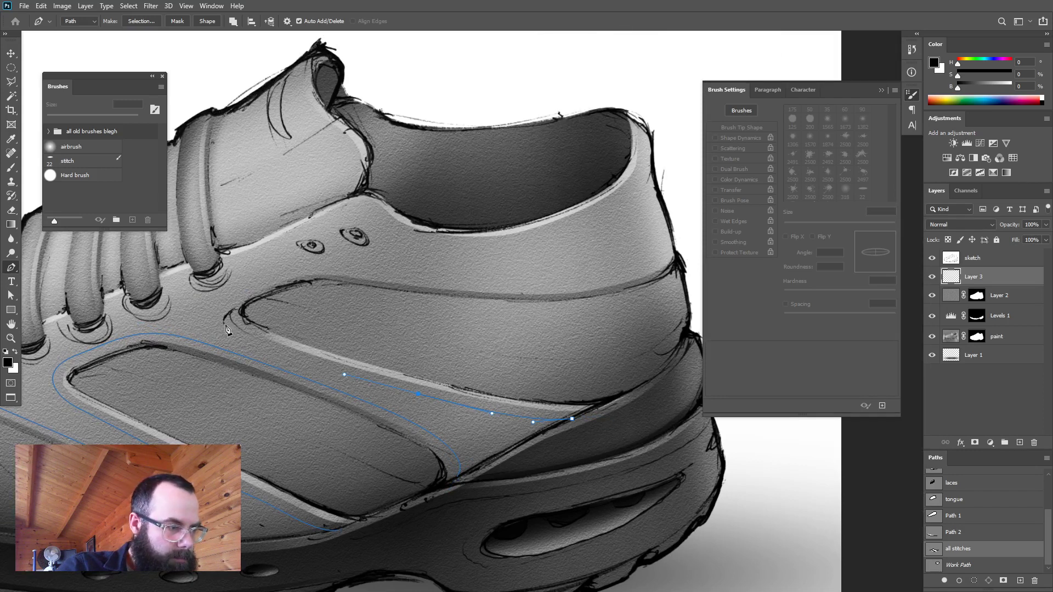
pyautogui.moveTo(218, 323); pyautogui.dragTo(218, 308)
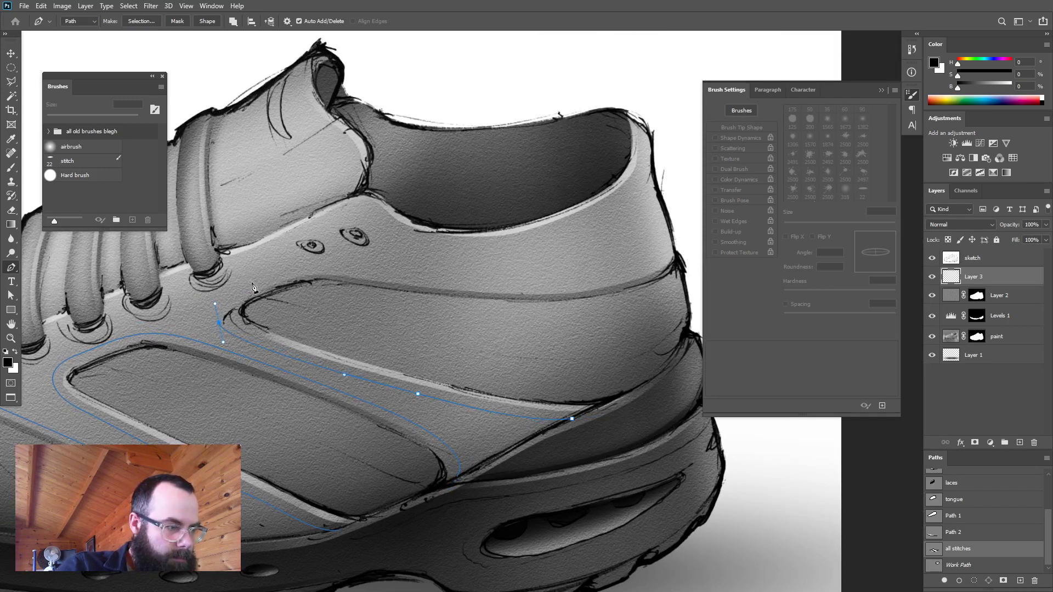
pyautogui.moveTo(265, 282); pyautogui.dragTo(298, 269)
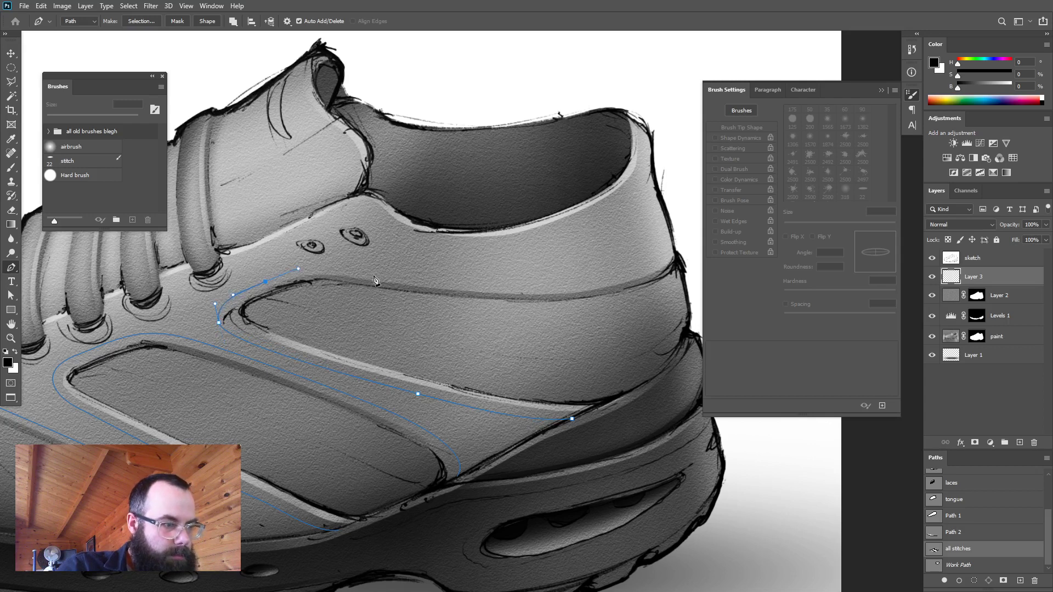
pyautogui.moveTo(379, 274); pyautogui.dragTo(438, 288)
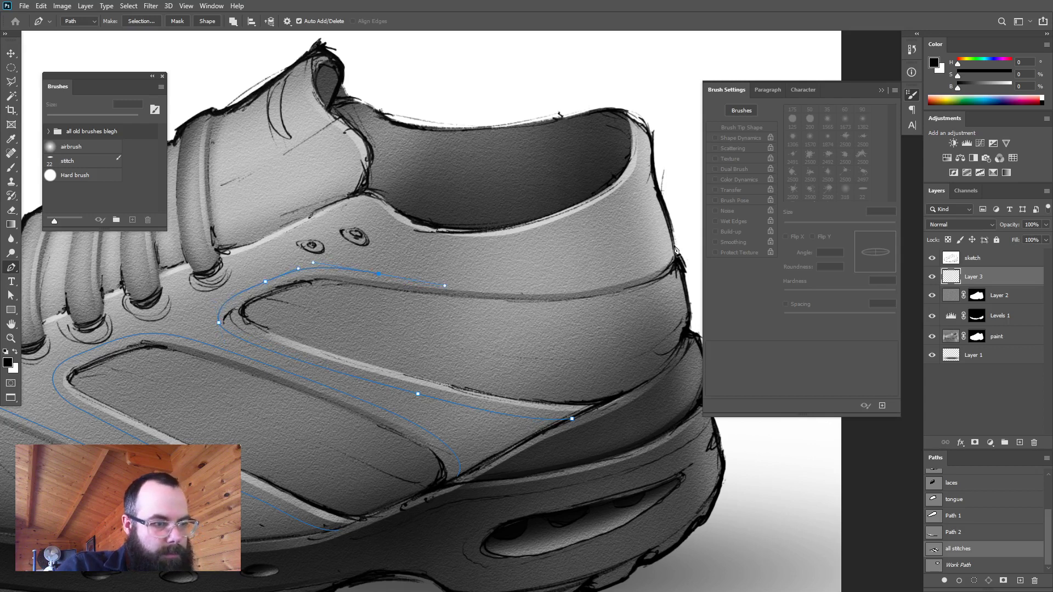
pyautogui.click(604, 282)
pyautogui.moveTo(606, 282); pyautogui.dragTo(651, 271)
pyautogui.moveTo(672, 238); pyautogui.dragTo(673, 217)
pyautogui.keyDown('ctrl'); pyautogui.click(594, 351); pyautogui.keyUp('ctrl')
# - Draw a curved Pen path through the inside of the rear side panel, from the heel to its front corner
pyautogui.moveTo(584, 362); pyautogui.dragTo(543, 286)
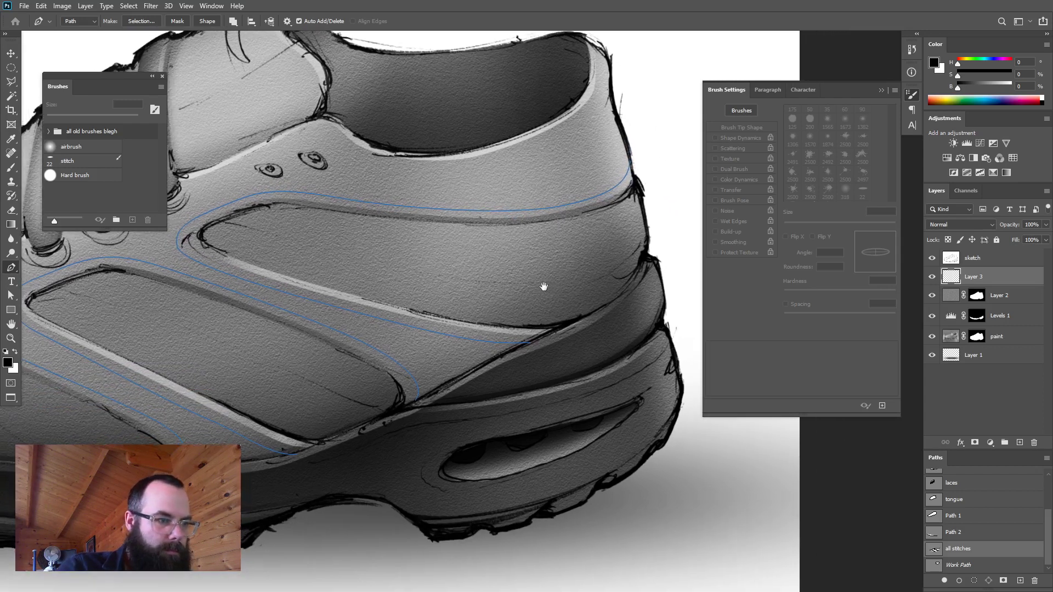
pyautogui.moveTo(647, 230); pyautogui.dragTo(625, 258)
pyautogui.moveTo(459, 281); pyautogui.dragTo(300, 252)
pyautogui.click(220, 223)
# - Draw a curved Pen path lengthwise through the inside of the middle side panel
pyautogui.moveTo(280, 328); pyautogui.dragTo(366, 335)
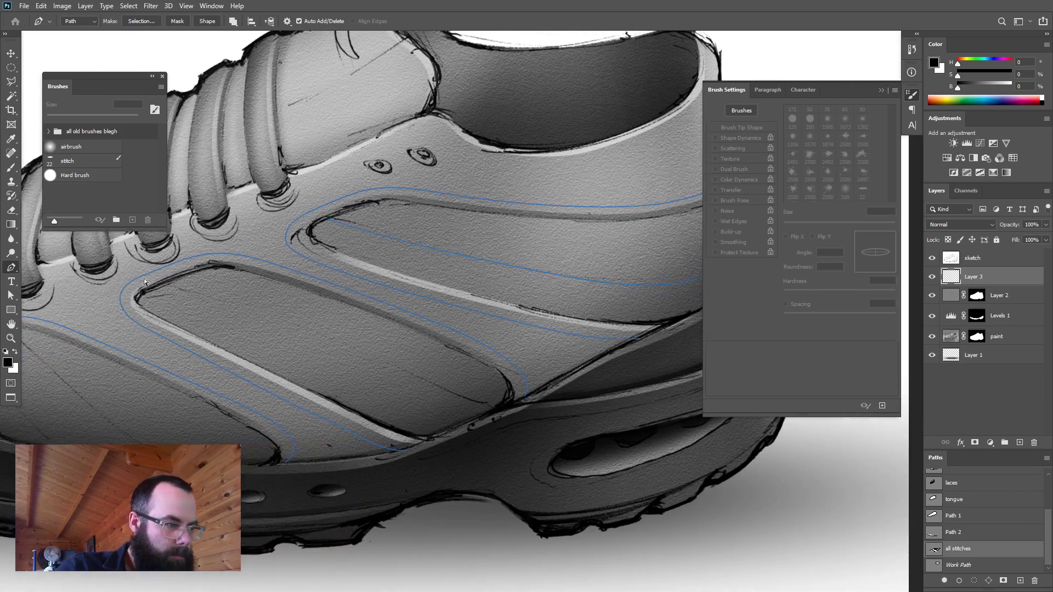
pyautogui.click(162, 283)
pyautogui.click(496, 407)
pyautogui.click(336, 343)
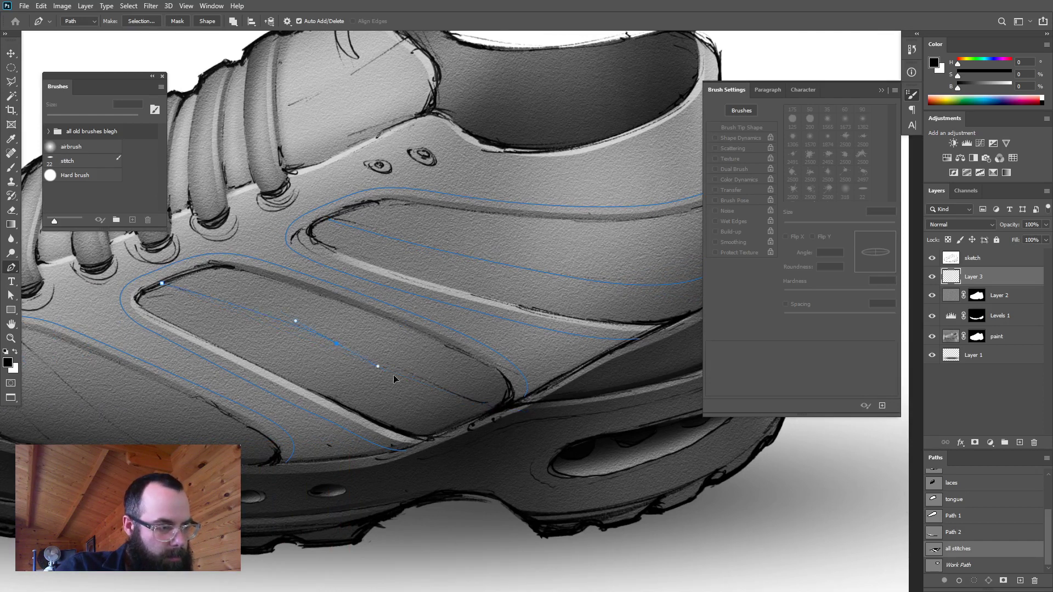
pyautogui.click(435, 385)
pyautogui.moveTo(499, 408); pyautogui.dragTo(517, 408)
pyautogui.keyDown('ctrl'); pyautogui.click(440, 416); pyautogui.keyUp('ctrl')
# - Draw two separate diagonal Pen paths across the front side panel, following the sketched lines down to the sole
pyautogui.moveTo(249, 457); pyautogui.dragTo(597, 436)
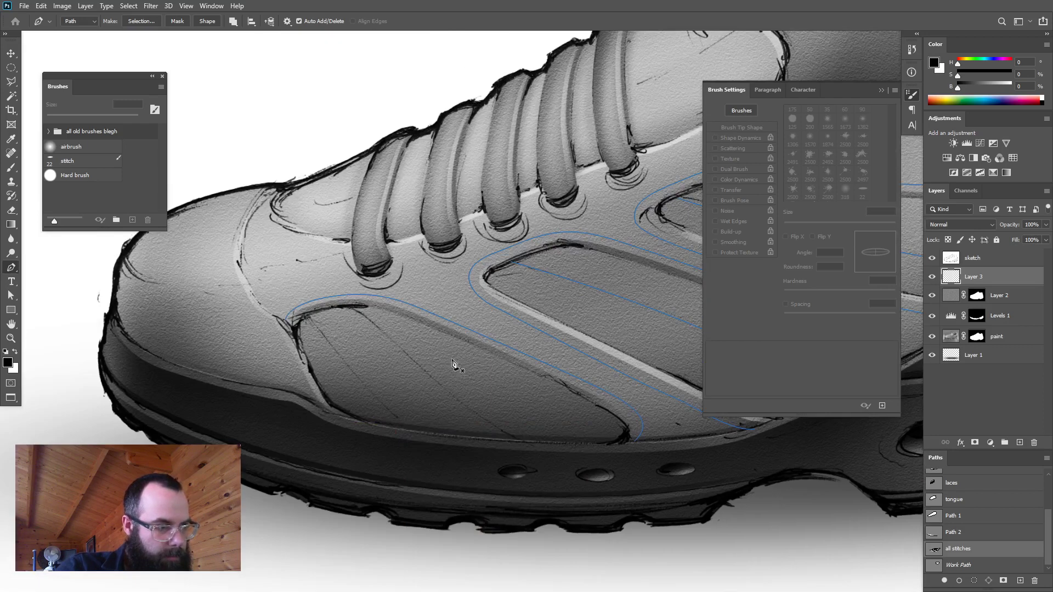
pyautogui.moveTo(338, 307); pyautogui.dragTo(368, 309)
pyautogui.click(387, 341)
pyautogui.click(436, 381)
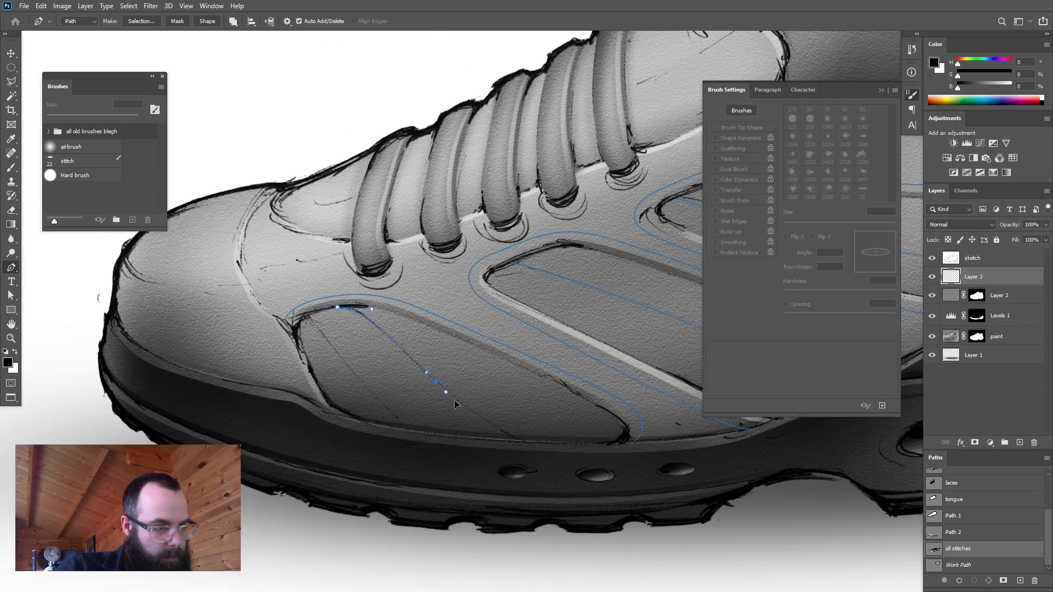
pyautogui.click(486, 423)
pyautogui.moveTo(529, 444); pyautogui.dragTo(548, 454)
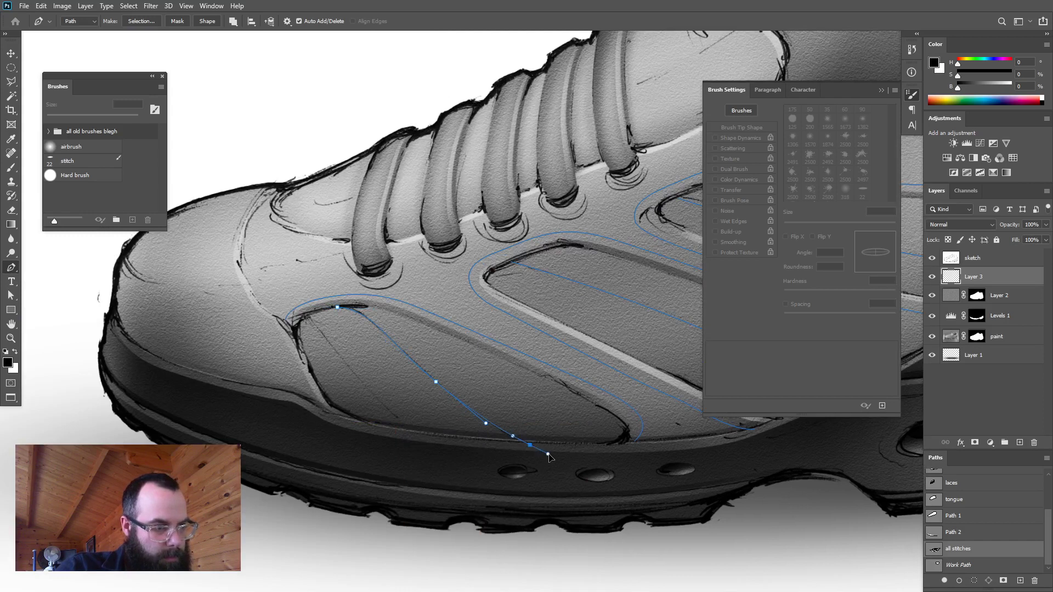
pyautogui.keyDown('ctrl'); pyautogui.click(548, 428); pyautogui.keyUp('ctrl')
pyautogui.click(307, 314)
pyautogui.moveTo(410, 430); pyautogui.dragTo(430, 446)
pyautogui.keyDown('ctrl'); pyautogui.click(430, 446); pyautogui.keyUp('ctrl')
# - Trace an open Pen path along the toe cap seam, from the top edge of the shoe down to the sole
pyautogui.moveTo(265, 187); pyautogui.dragTo(244, 201)
pyautogui.moveTo(228, 257); pyautogui.dragTo(233, 289)
pyautogui.moveTo(262, 320); pyautogui.dragTo(277, 333)
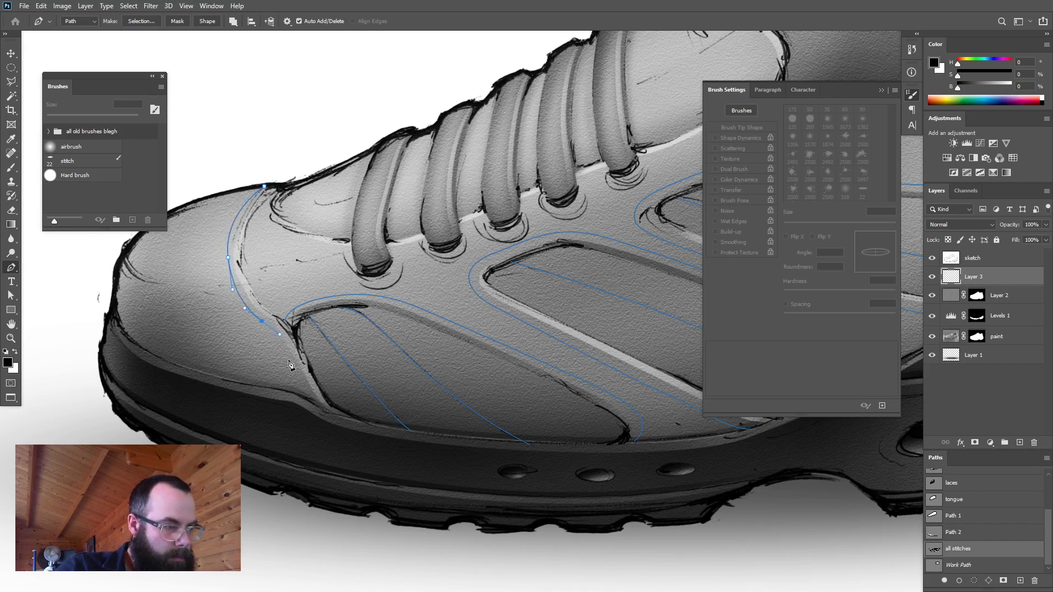
pyautogui.moveTo(308, 401); pyautogui.dragTo(314, 411)
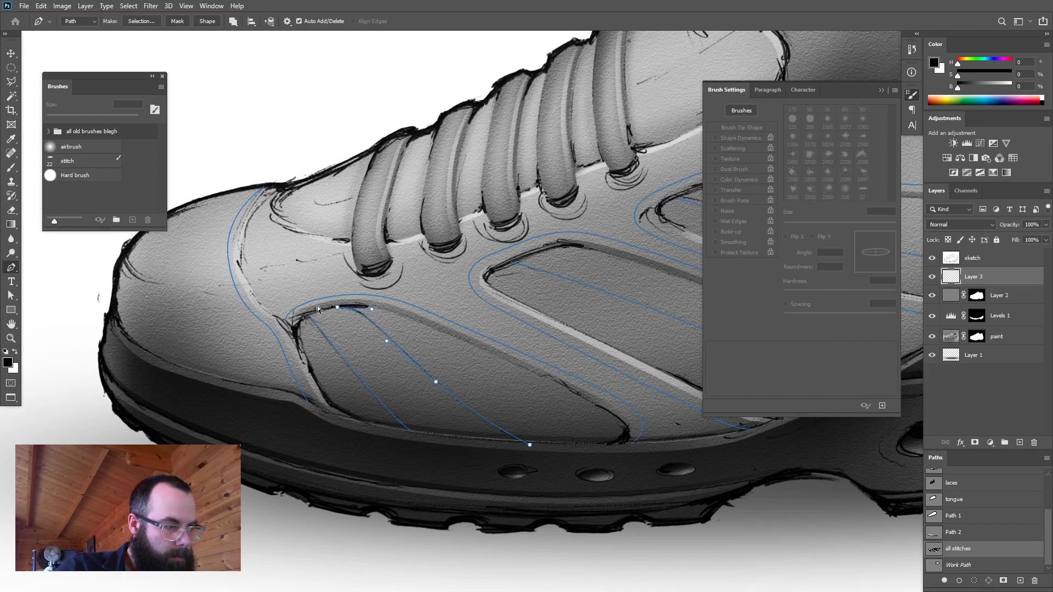
# - Draw a curved Pen path on the toe cap, from the front of the toe back toward the seam
pyautogui.moveTo(309, 331); pyautogui.dragTo(373, 385)
pyautogui.moveTo(223, 272); pyautogui.dragTo(190, 301)
pyautogui.hotkey('ctrl', 'z')
pyautogui.moveTo(218, 334); pyautogui.dragTo(256, 345)
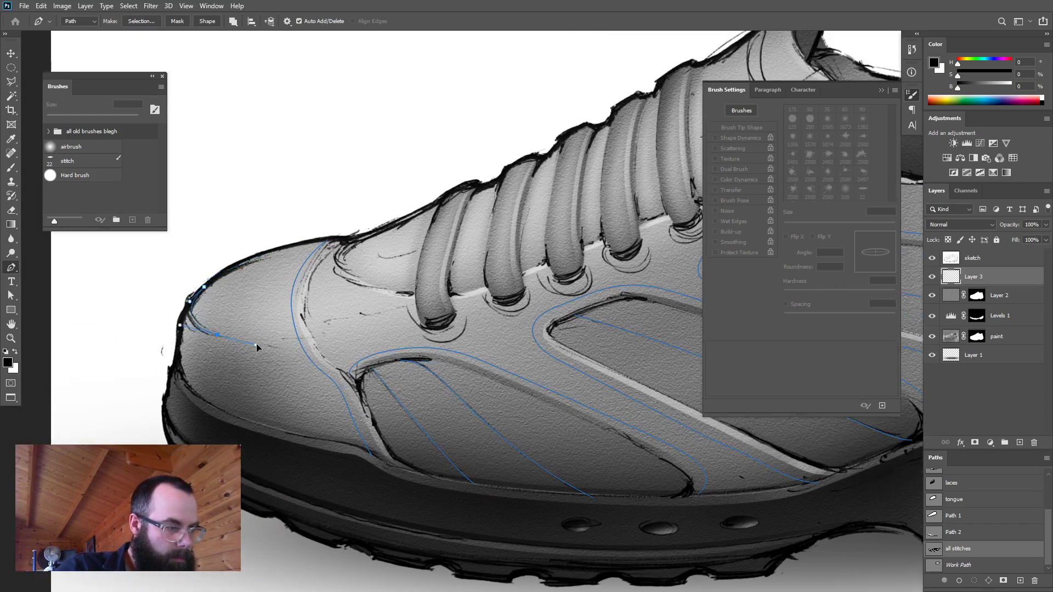
pyautogui.click(294, 347)
# - Draw an open Pen path from the front of the lace opening, along the eyelet row and below the collar, to the back of the heel
pyautogui.moveTo(353, 310); pyautogui.dragTo(235, 369)
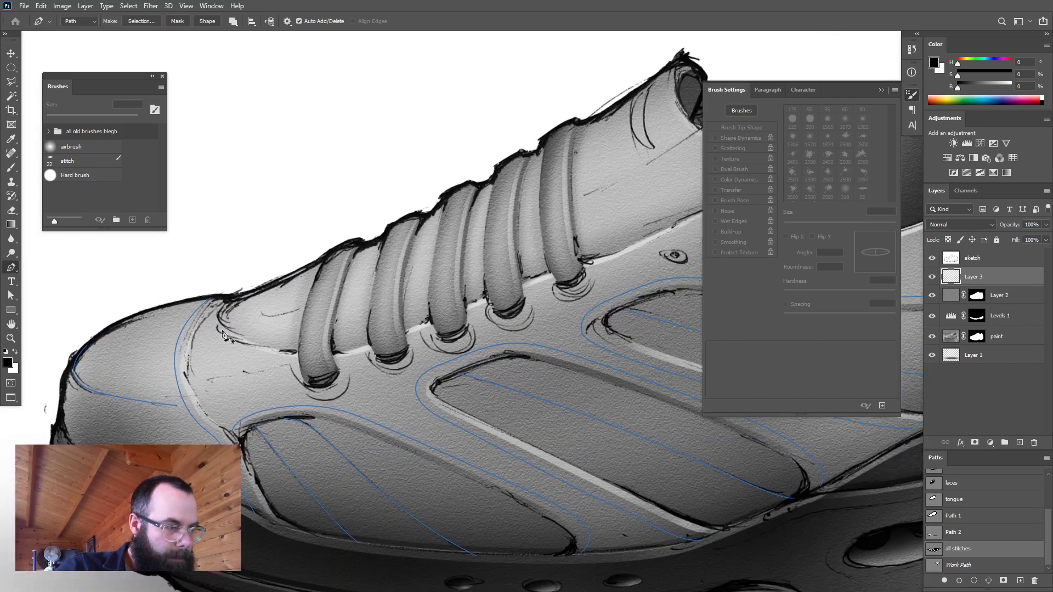
pyautogui.moveTo(219, 304); pyautogui.dragTo(237, 279)
pyautogui.moveTo(239, 352); pyautogui.dragTo(268, 363)
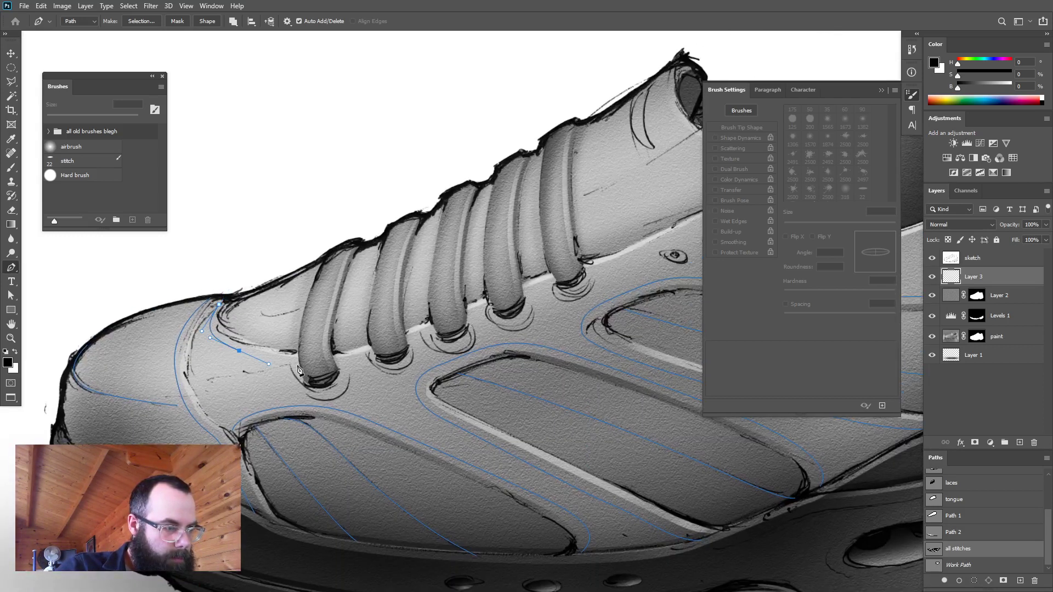
pyautogui.moveTo(396, 351); pyautogui.dragTo(479, 321)
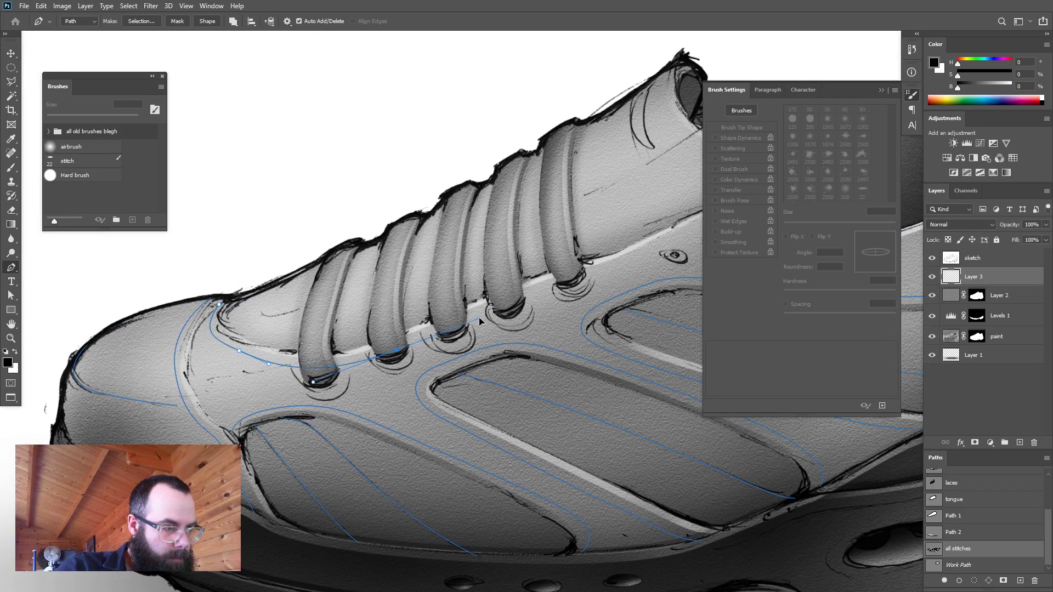
pyautogui.moveTo(554, 291); pyautogui.dragTo(275, 359)
pyautogui.moveTo(348, 329); pyautogui.dragTo(309, 339)
pyautogui.hotkey('ctrl', 'z')
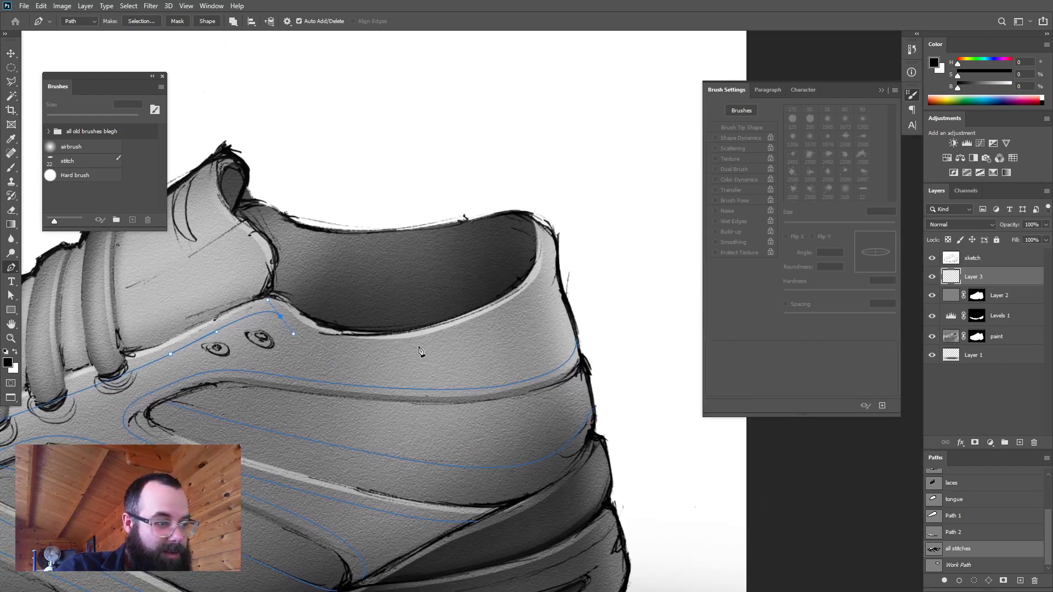
pyautogui.moveTo(415, 346); pyautogui.dragTo(500, 326)
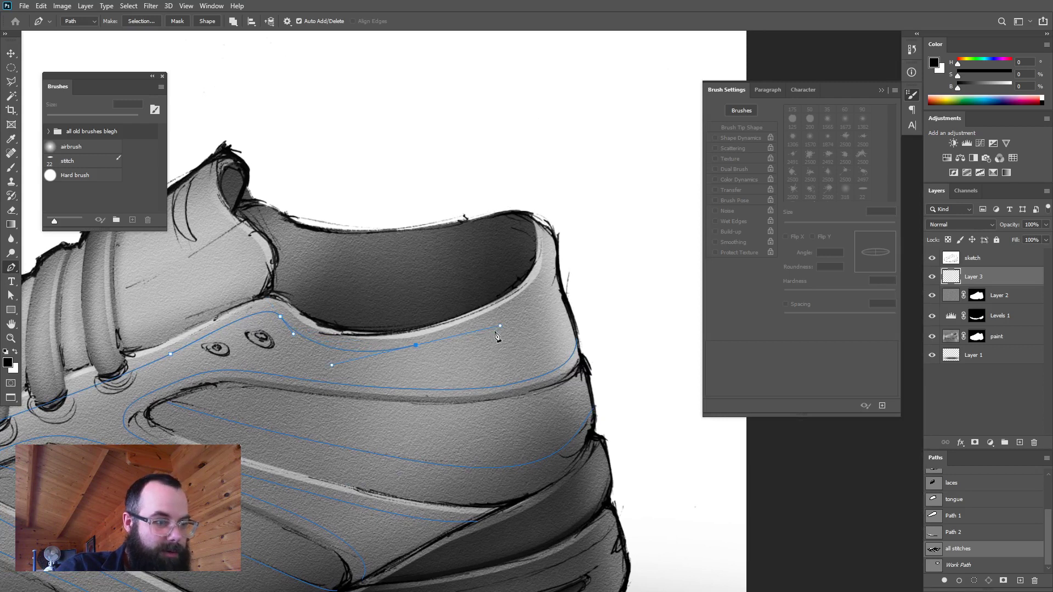
pyautogui.moveTo(557, 254); pyautogui.dragTo(547, 211)
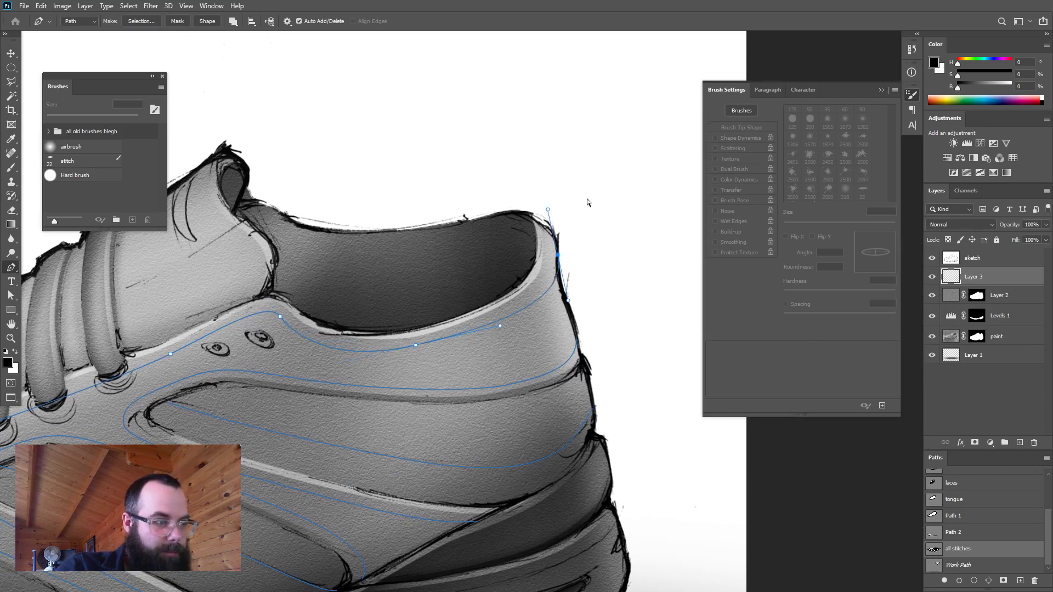
# - Draw a separate curved Pen path from the tip of the tongue down along its edge, and deselect it
pyautogui.moveTo(377, 192); pyautogui.dragTo(469, 200)
pyautogui.moveTo(305, 162); pyautogui.dragTo(284, 191)
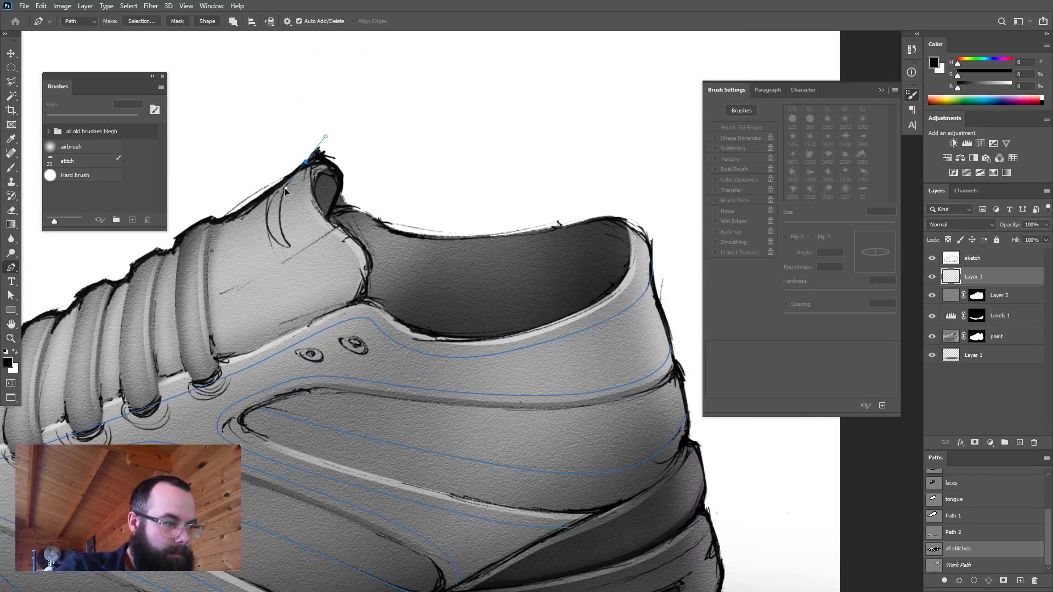
pyautogui.moveTo(312, 225); pyautogui.dragTo(343, 321)
pyautogui.keyDown('ctrl'); pyautogui.click(504, 185); pyautogui.keyUp('ctrl')
pyautogui.moveTo(423, 326); pyautogui.dragTo(536, 201)
pyautogui.moveTo(509, 282); pyautogui.dragTo(477, 291)
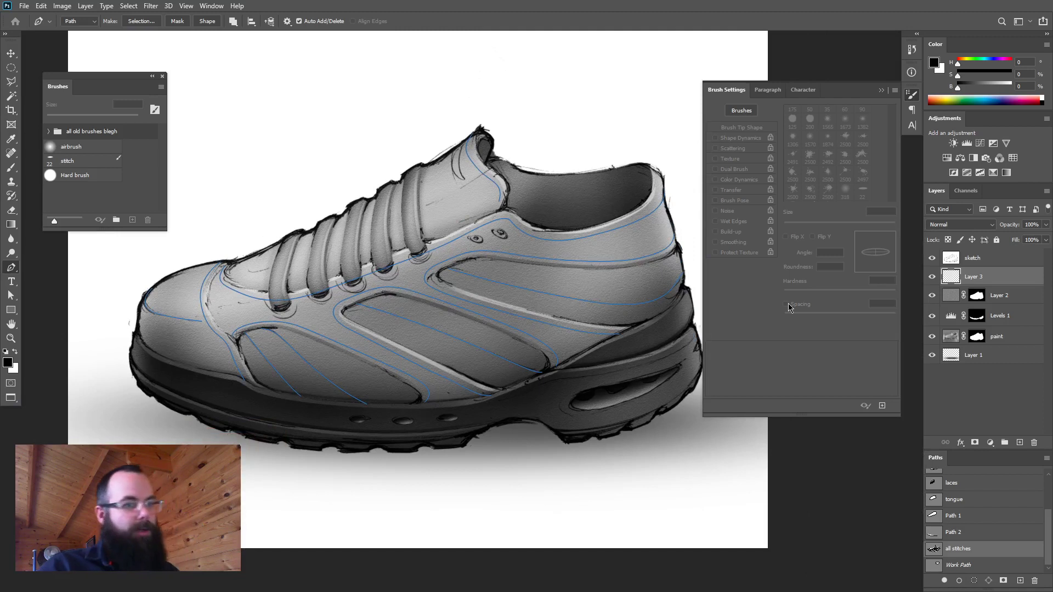
# - Rename Layer 3 as stitches
pyautogui.doubleClick(972, 277)
pyautogui.write('stitches')
pyautogui.press('Return')
# - Stroke the all stitches path with the 22 px stitch brush on the stitches layer, and hide the path
pyautogui.press('b')
pyautogui.click(82, 159)
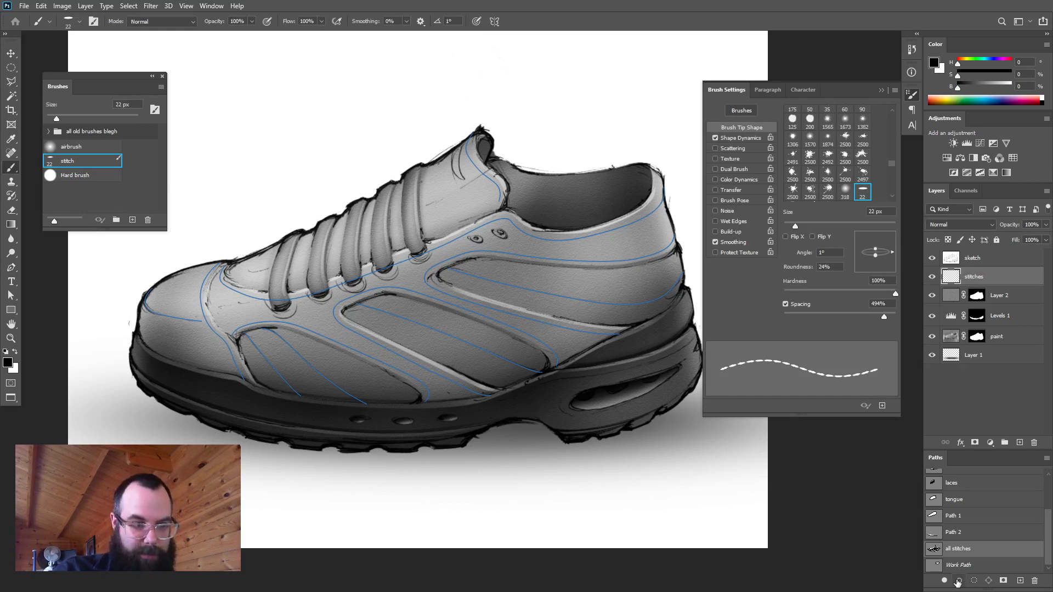
pyautogui.click(957, 581)
pyautogui.keyDown('shift'); pyautogui.click(965, 552); pyautogui.keyUp('shift')
# - Lock the transparent pixels of the stitches layer and fill the stitches with a light gray of 89% brightness
pyautogui.moveTo(453, 383); pyautogui.dragTo(475, 383)
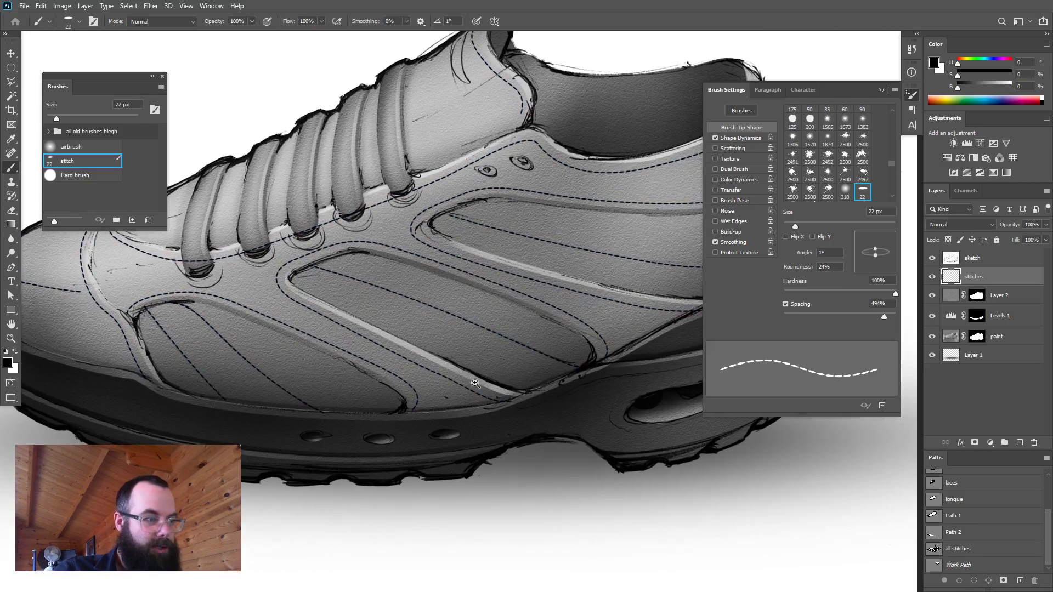
pyautogui.moveTo(978, 86); pyautogui.dragTo(1005, 86)
pyautogui.click(947, 240)
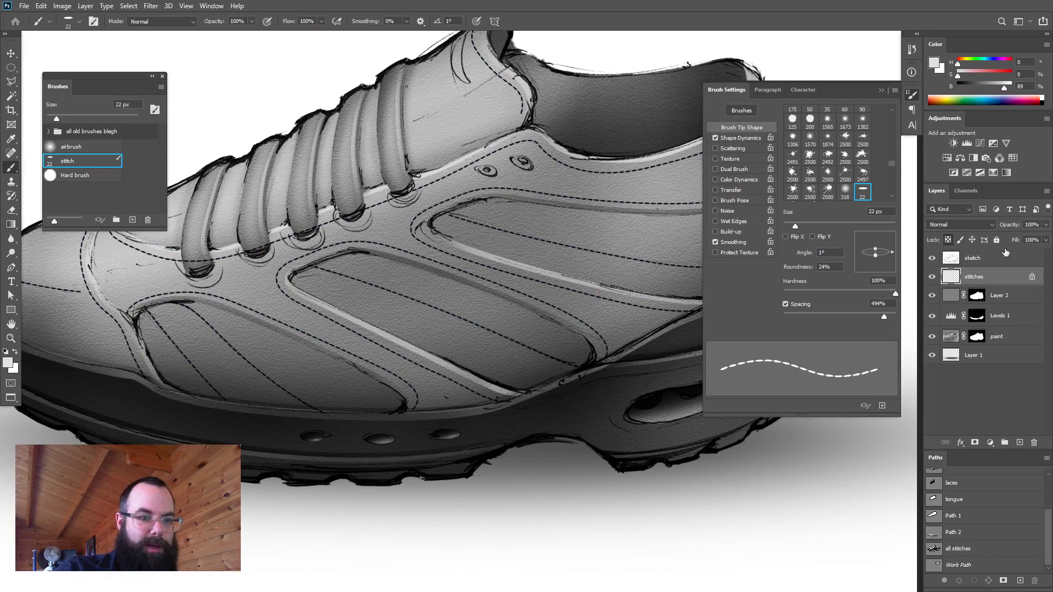
pyautogui.hotkey('alt', 'BackSpace')
# - Add a Bevel & Emboss effect to the stitches layer, using the Inner Bevel style
pyautogui.moveTo(487, 290)
pyautogui.mouseDown()
pyautogui.moveTo(461, 295)
pyautogui.moveTo(498, 299)
pyautogui.mouseUp()
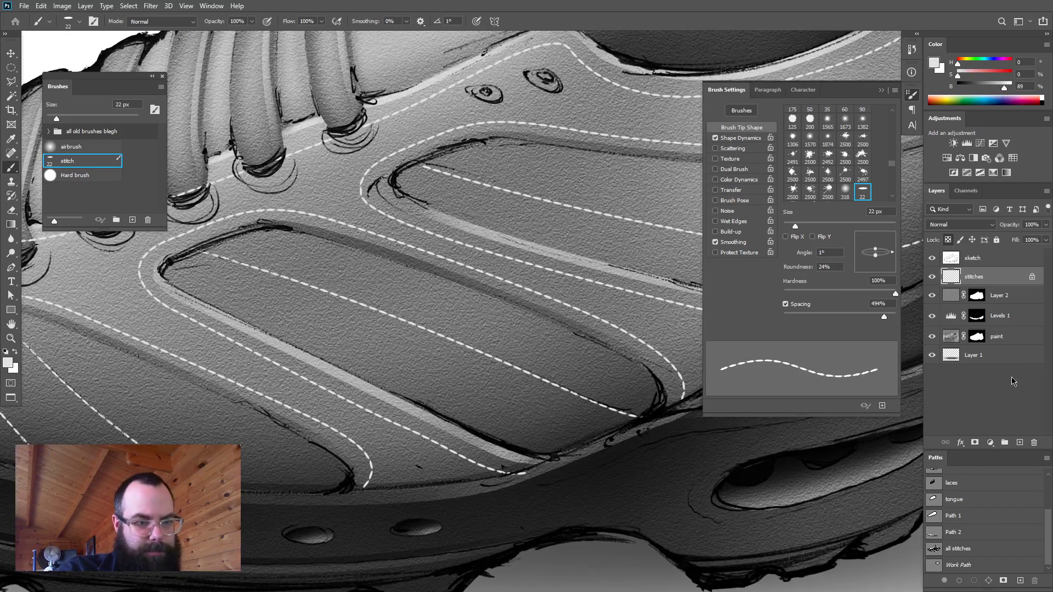
pyautogui.click(960, 443)
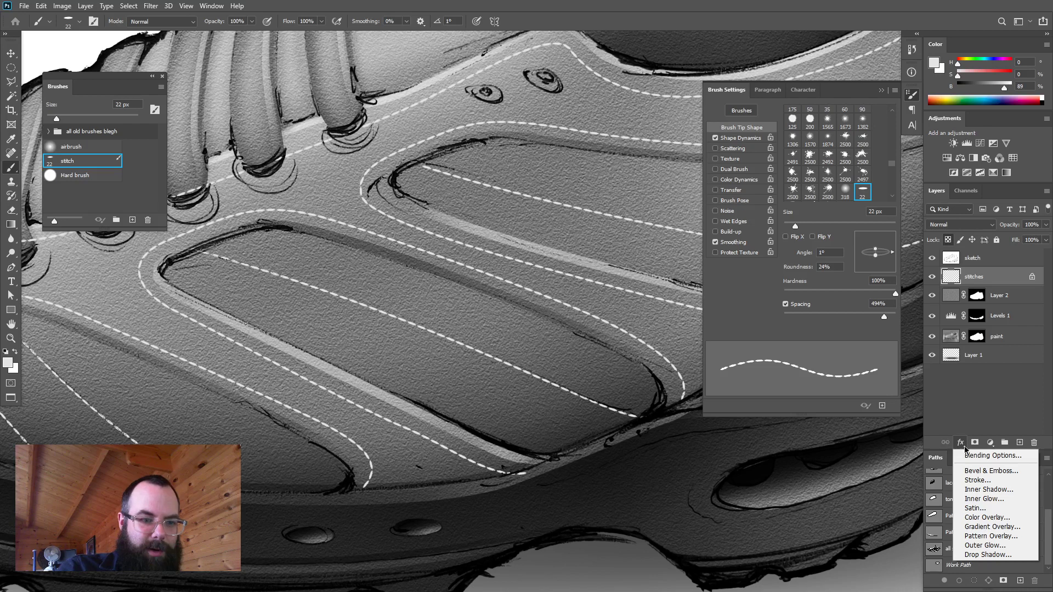
pyautogui.click(981, 471)
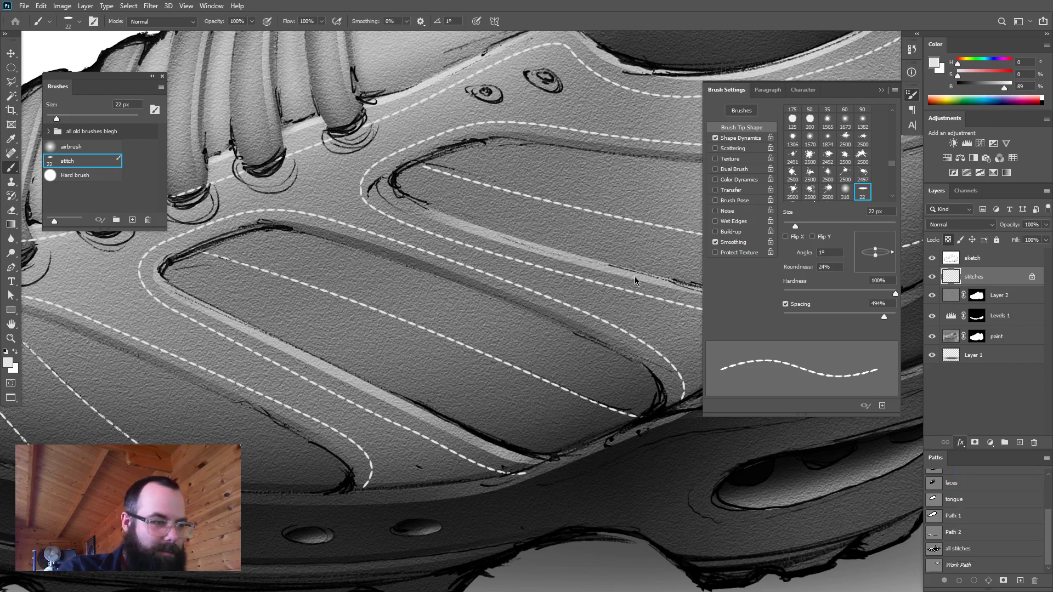
pyautogui.moveTo(374, 233); pyautogui.dragTo(398, 236)
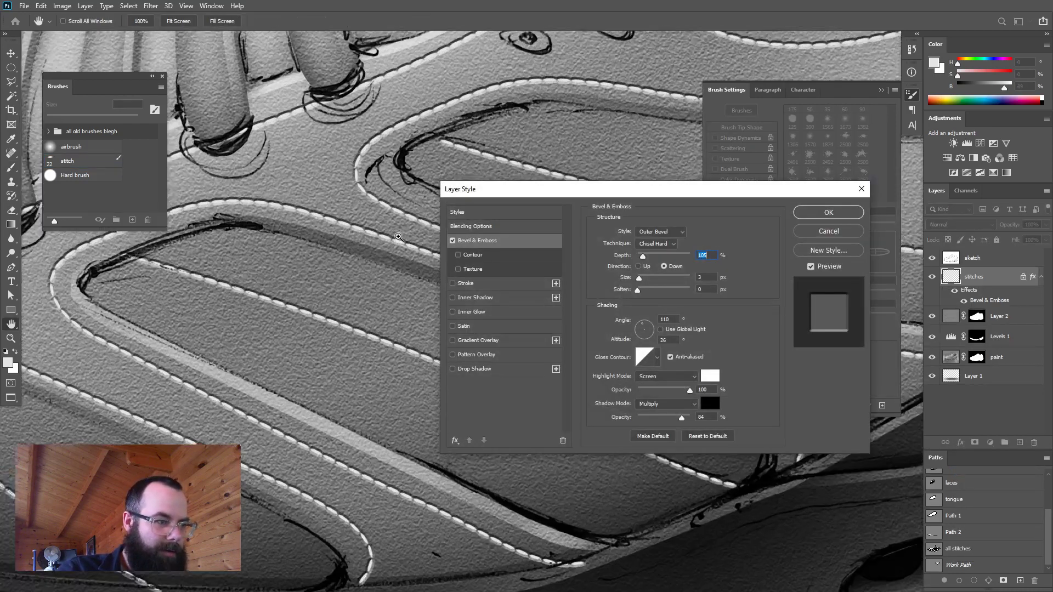
pyautogui.click(398, 237)
pyautogui.click(669, 236)
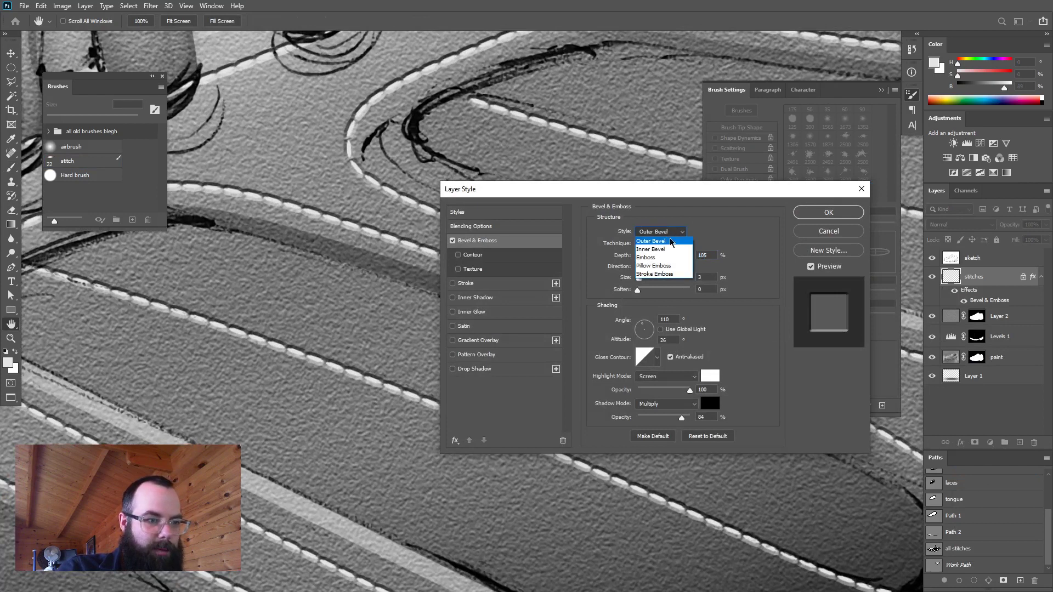
pyautogui.click(670, 246)
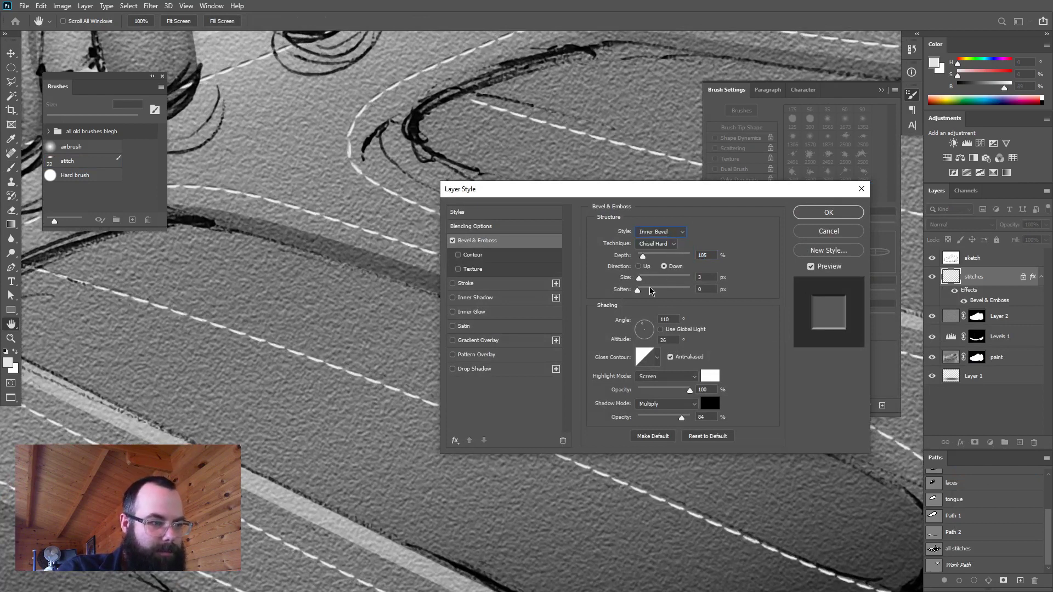
# - Set the stitch bevel to 19% highlight opacity, 32% depth, 6 px size, direction Up, 81° angle and 100% shadow opacity
pyautogui.moveTo(679, 391); pyautogui.dragTo(647, 391)
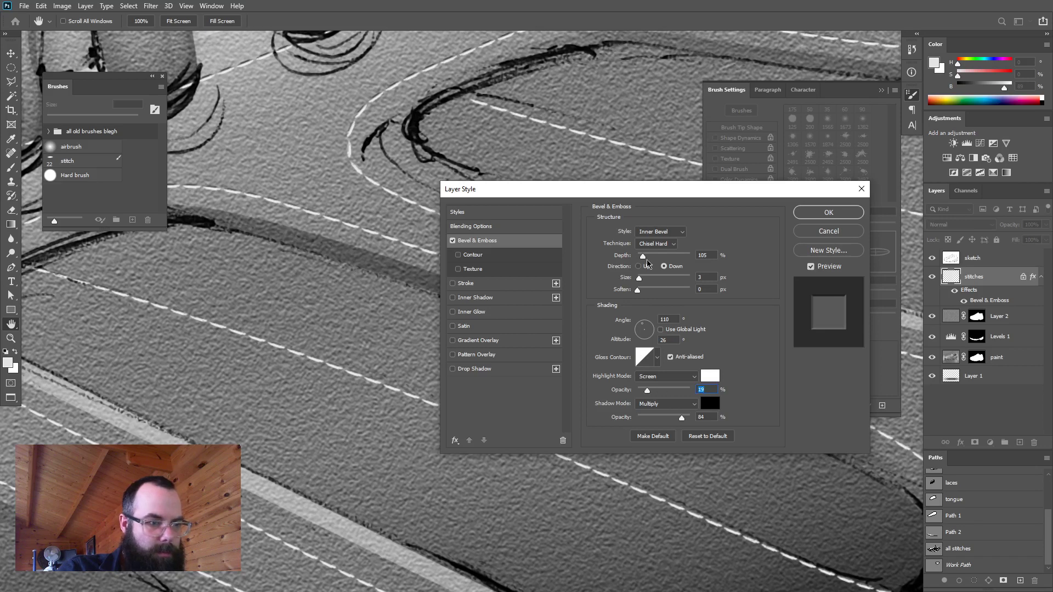
pyautogui.moveTo(643, 256); pyautogui.dragTo(641, 283)
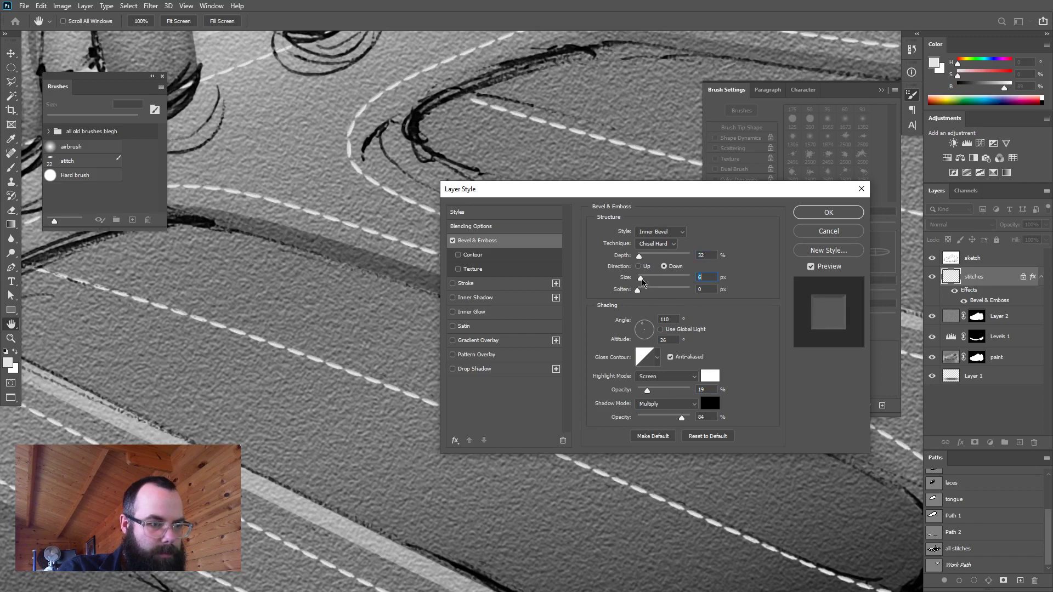
pyautogui.click(638, 265)
pyautogui.moveTo(648, 328); pyautogui.dragTo(647, 326)
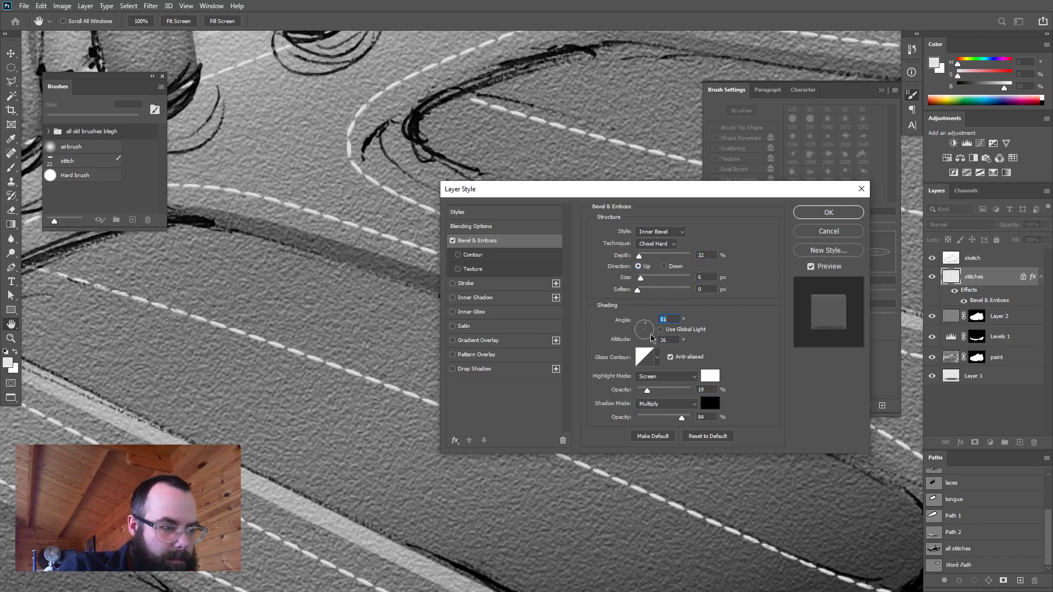
pyautogui.moveTo(681, 418); pyautogui.dragTo(697, 421)
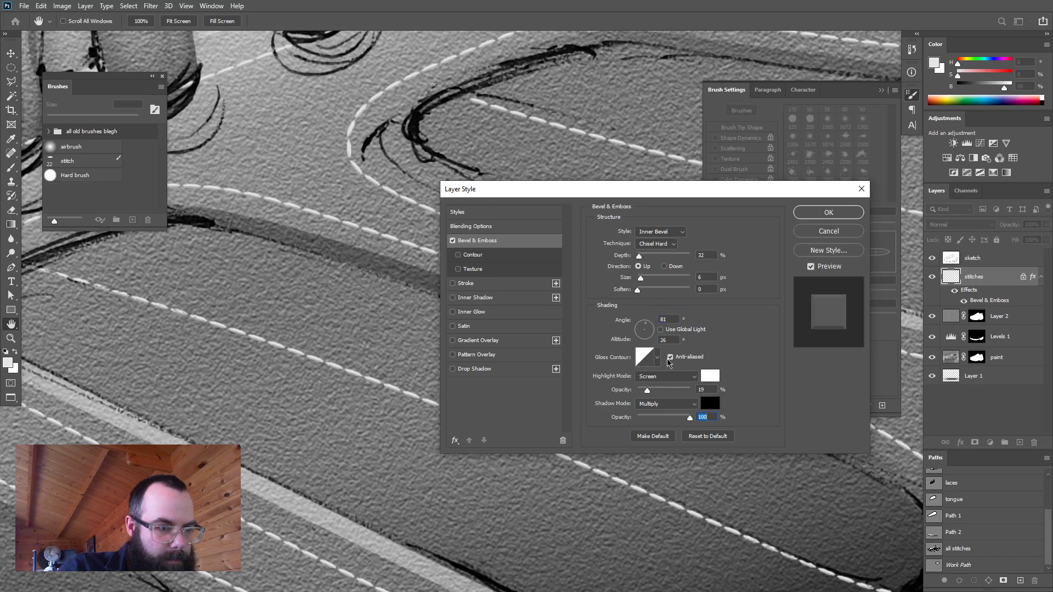
# - Switch the bevel technique to Smooth, set the highlight opacity to 42%, and apply the layer style
pyautogui.click(670, 247)
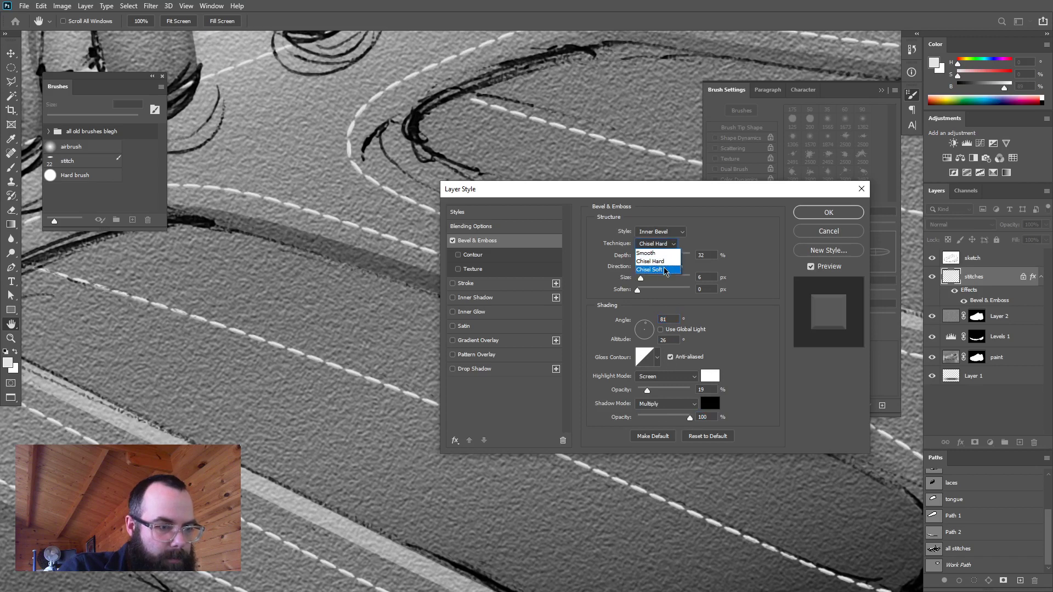
pyautogui.click(664, 253)
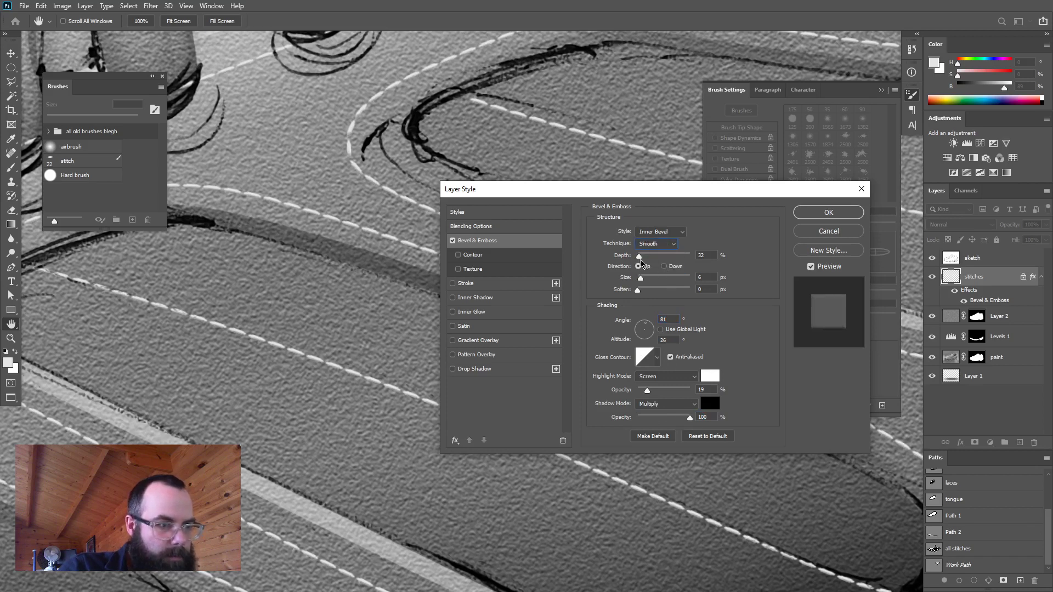
pyautogui.moveTo(647, 392)
pyautogui.mouseDown()
pyautogui.moveTo(632, 392)
pyautogui.moveTo(660, 395)
pyautogui.mouseUp()
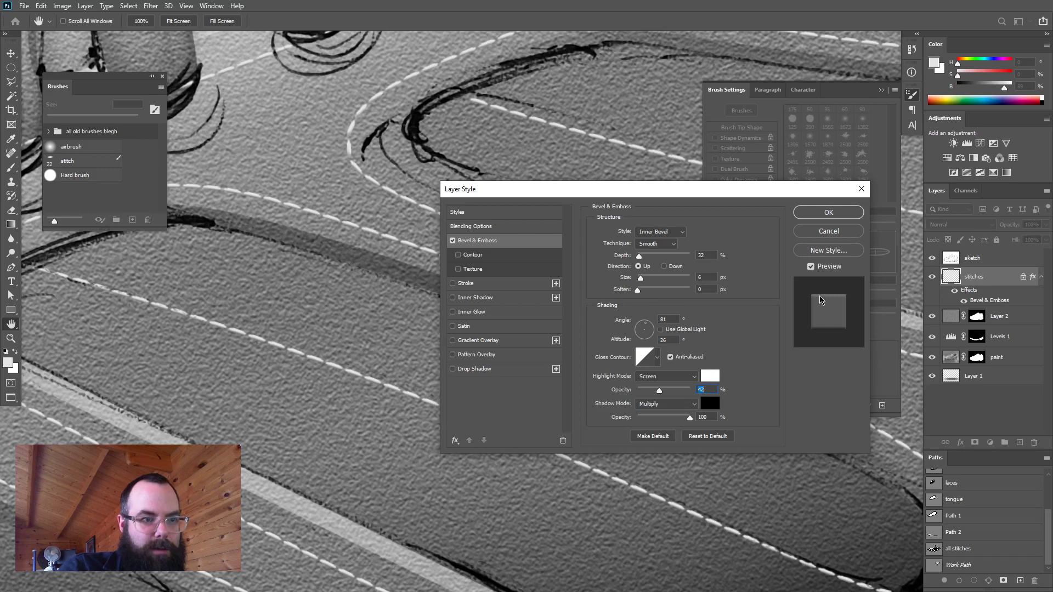
pyautogui.press('Return')
# - Fill the stitches with a gray of 46% brightness and set their bevel to 100% highlight opacity, 2 px size and 63% depth
pyautogui.moveTo(994, 87); pyautogui.dragTo(981, 87)
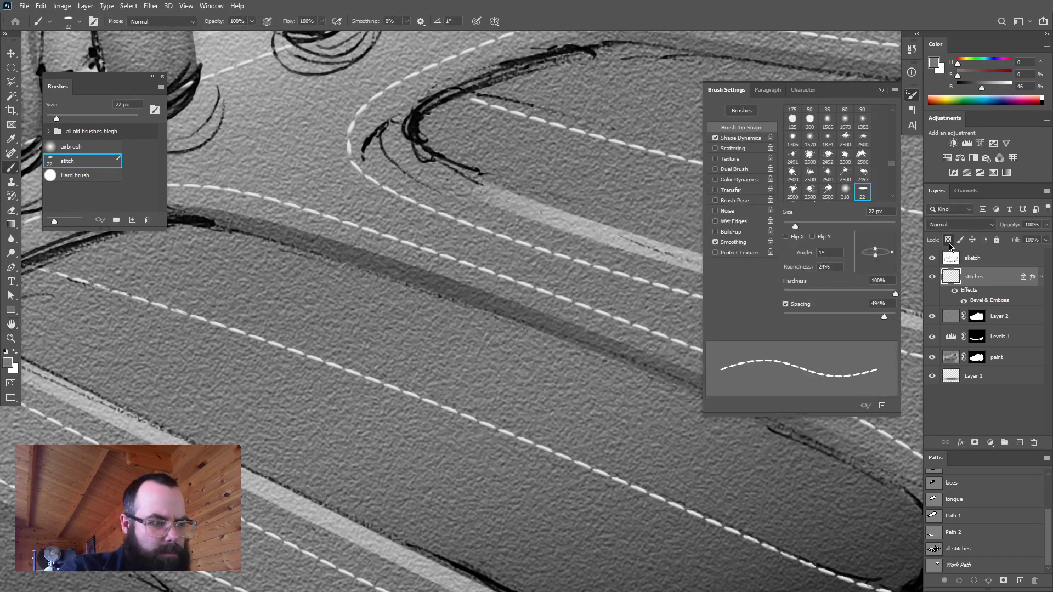
pyautogui.hotkey('alt', 'BackSpace')
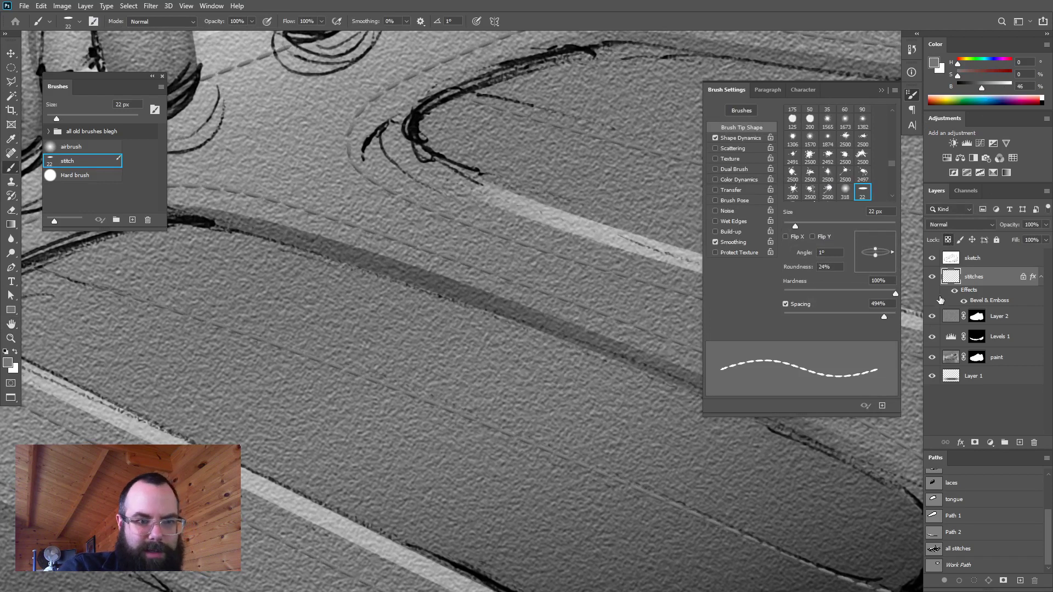
pyautogui.doubleClick(979, 302)
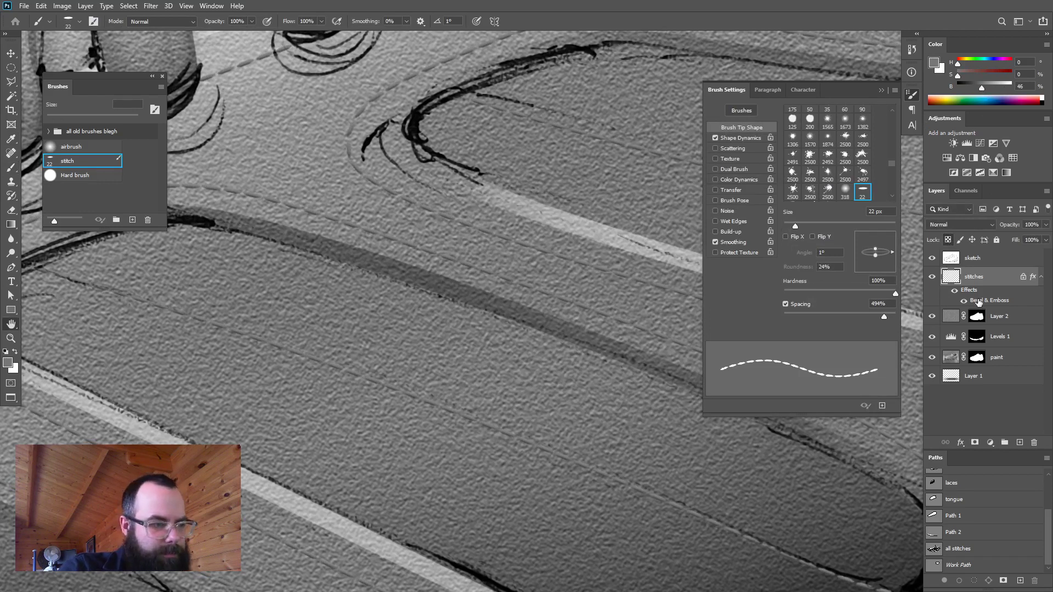
pyautogui.moveTo(673, 390); pyautogui.dragTo(681, 393)
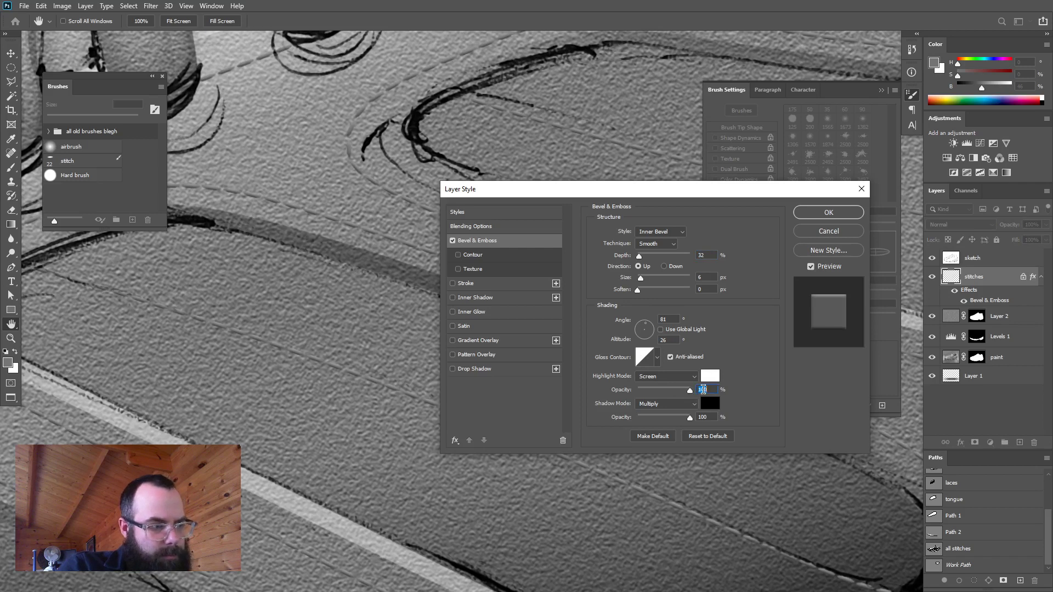
pyautogui.moveTo(640, 278); pyautogui.dragTo(639, 281)
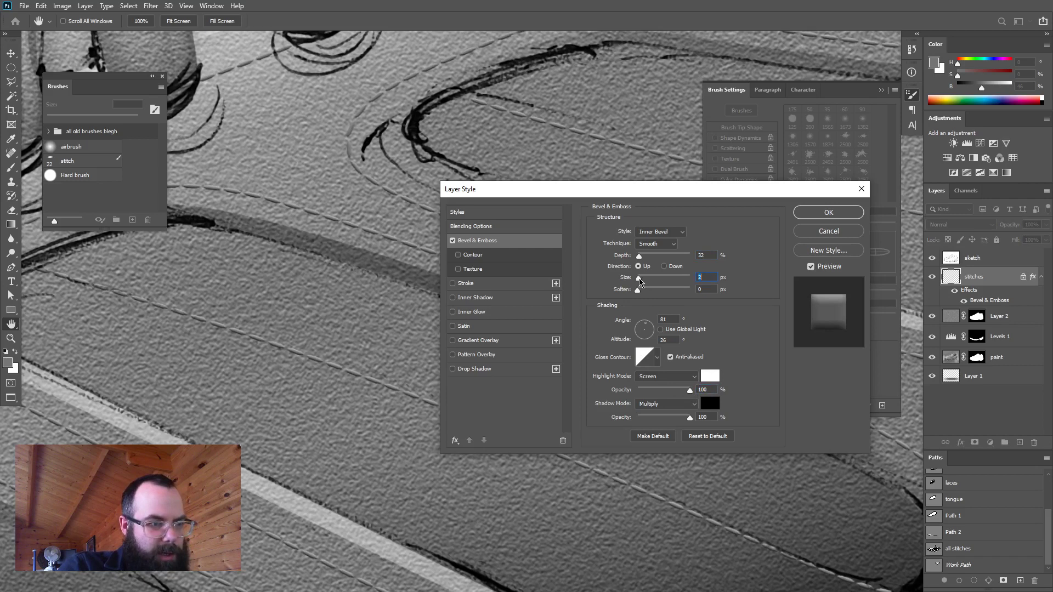
pyautogui.moveTo(640, 258)
pyautogui.mouseDown()
pyautogui.moveTo(652, 259)
pyautogui.moveTo(642, 260)
pyautogui.mouseUp()
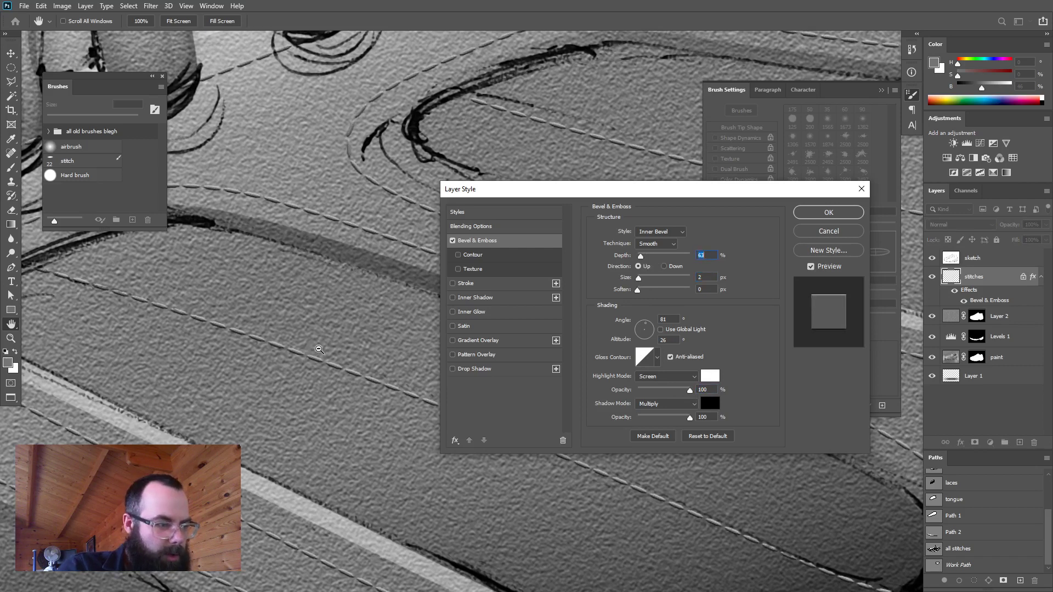
pyautogui.scroll(-8, 318, 348)
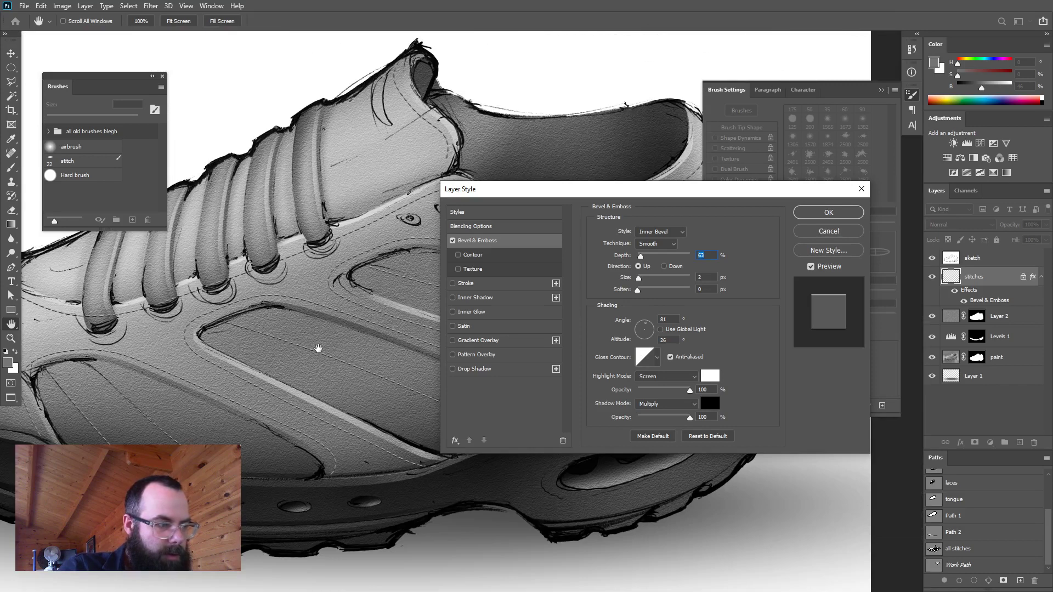
pyautogui.moveTo(319, 349); pyautogui.dragTo(489, 357)
pyautogui.scroll(5, 122, 357)
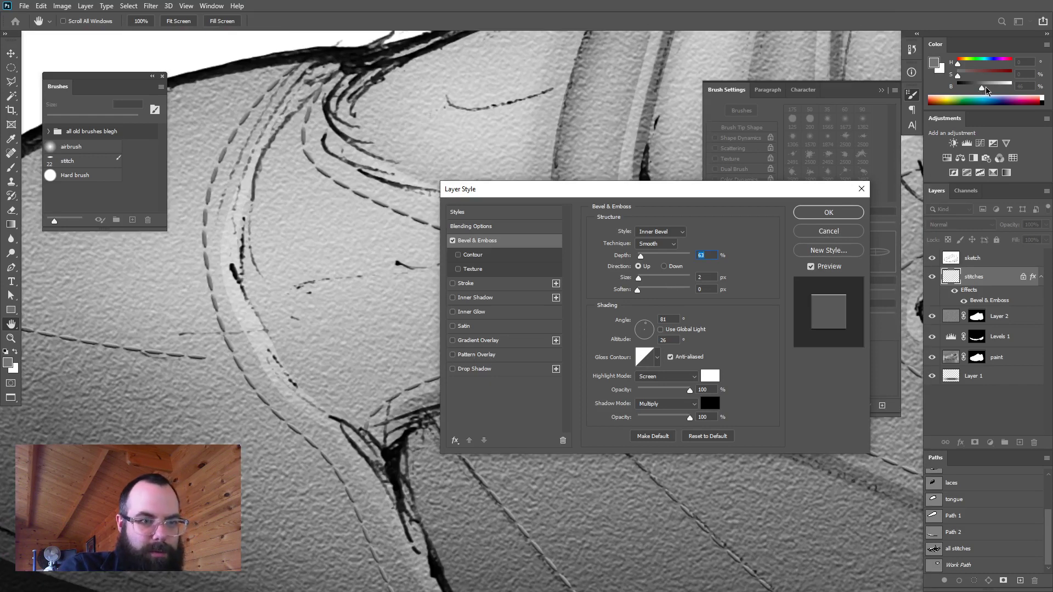
pyautogui.click(828, 213)
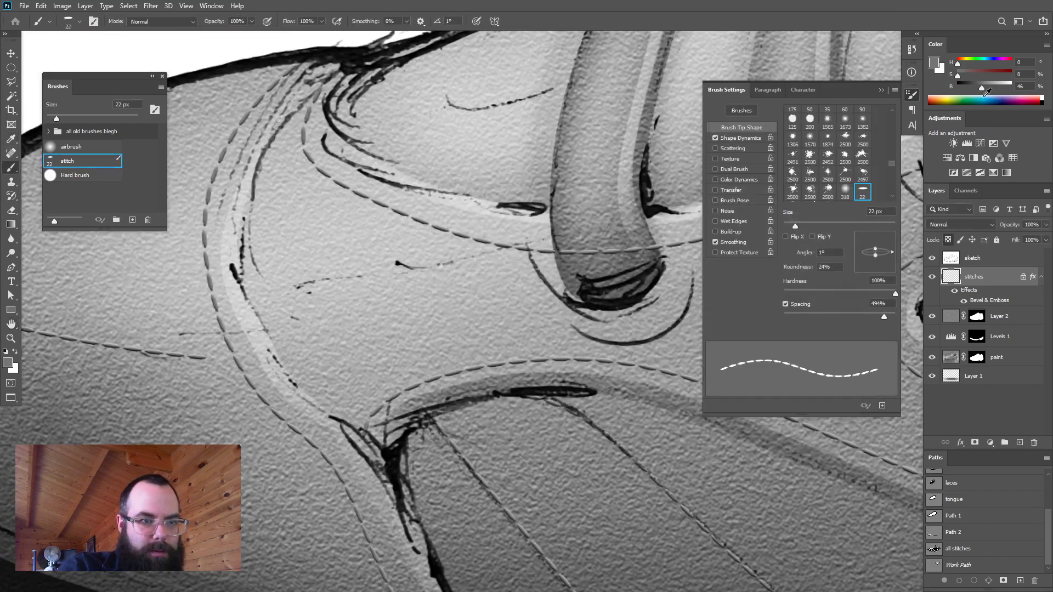
# - Refill the stitches with a lighter gray of 64% brightness
pyautogui.moveTo(985, 85); pyautogui.dragTo(991, 92)
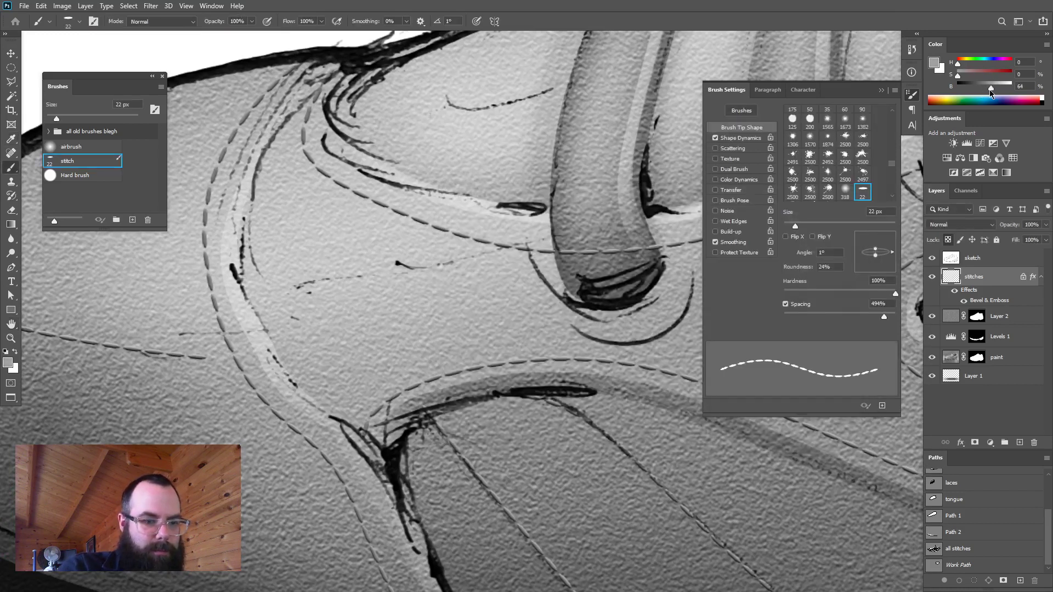
pyautogui.hotkey('alt', 'BackSpace')
pyautogui.moveTo(523, 284); pyautogui.dragTo(176, 334)
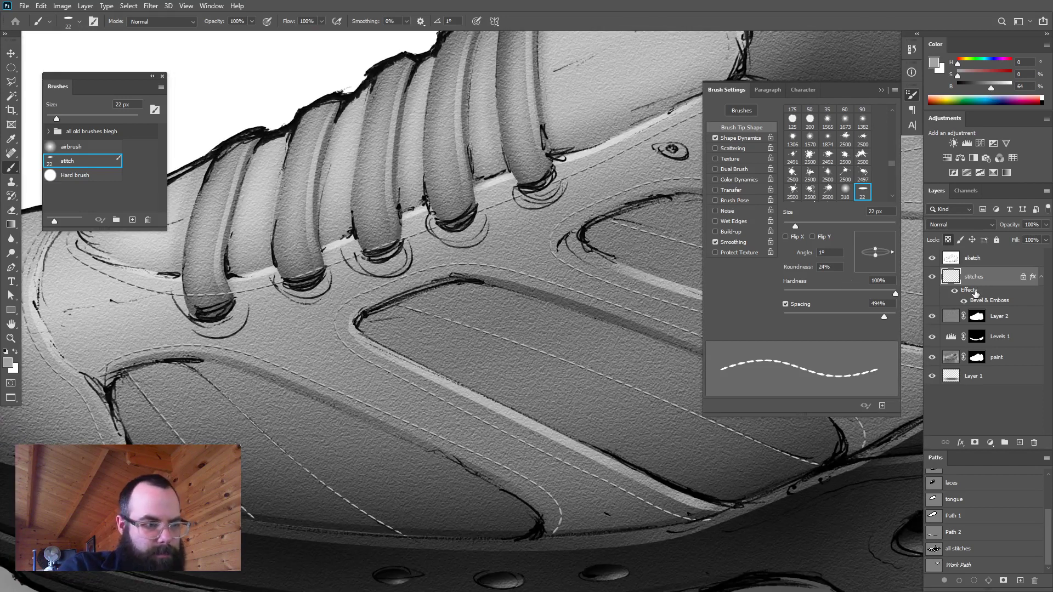
# - Add a drop shadow to the stitches layer with 0 px distance, 16 px size and 67% opacity, and apply the style
pyautogui.doubleClick(970, 291)
pyautogui.moveTo(510, 193); pyautogui.dragTo(606, 201)
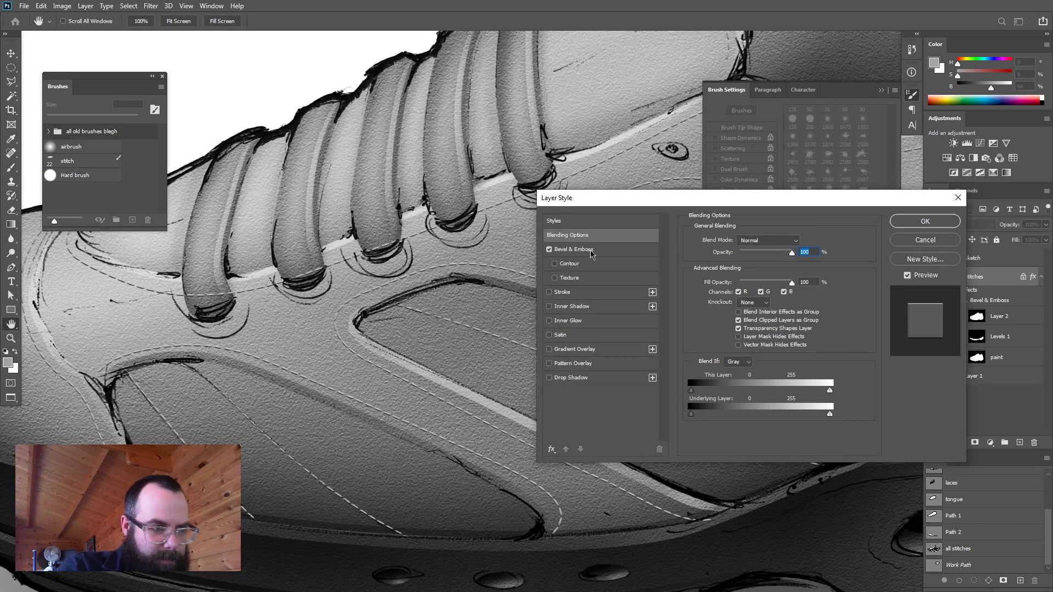
pyautogui.click(568, 379)
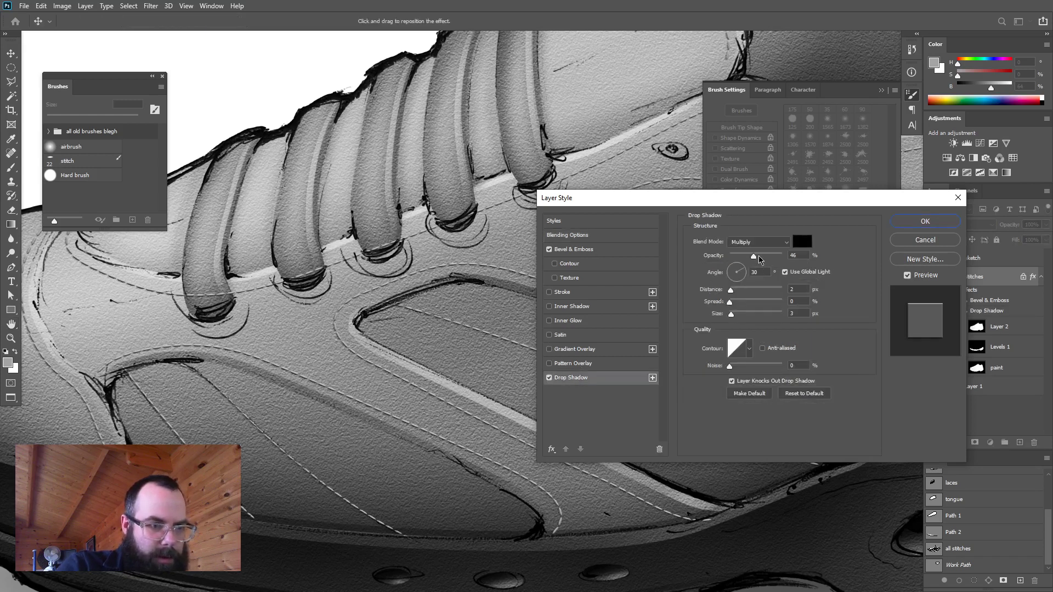
pyautogui.moveTo(731, 295); pyautogui.dragTo(729, 295)
pyautogui.moveTo(731, 314); pyautogui.dragTo(737, 318)
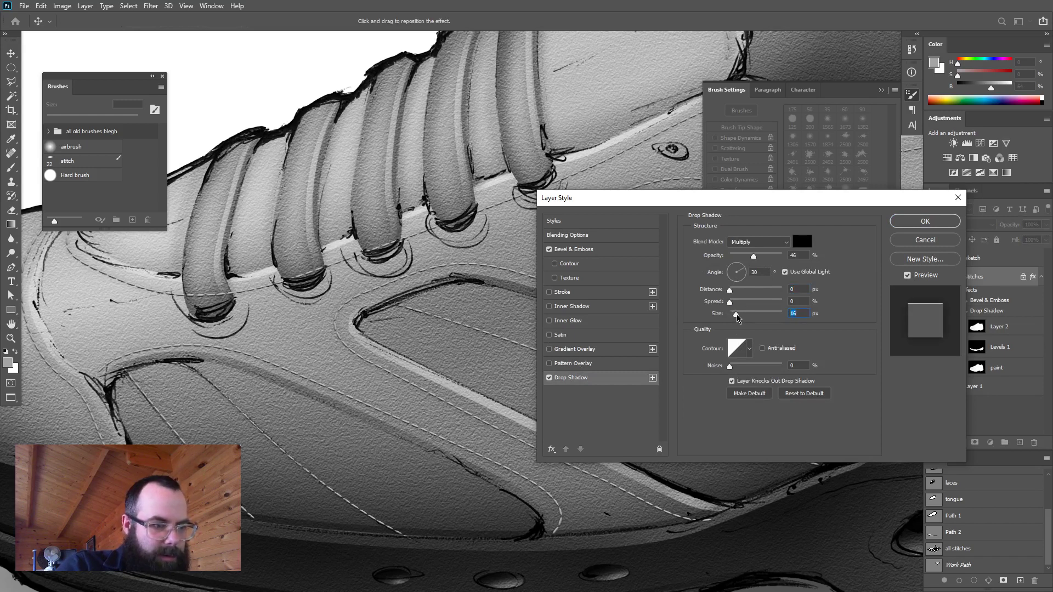
pyautogui.moveTo(754, 259); pyautogui.dragTo(770, 260)
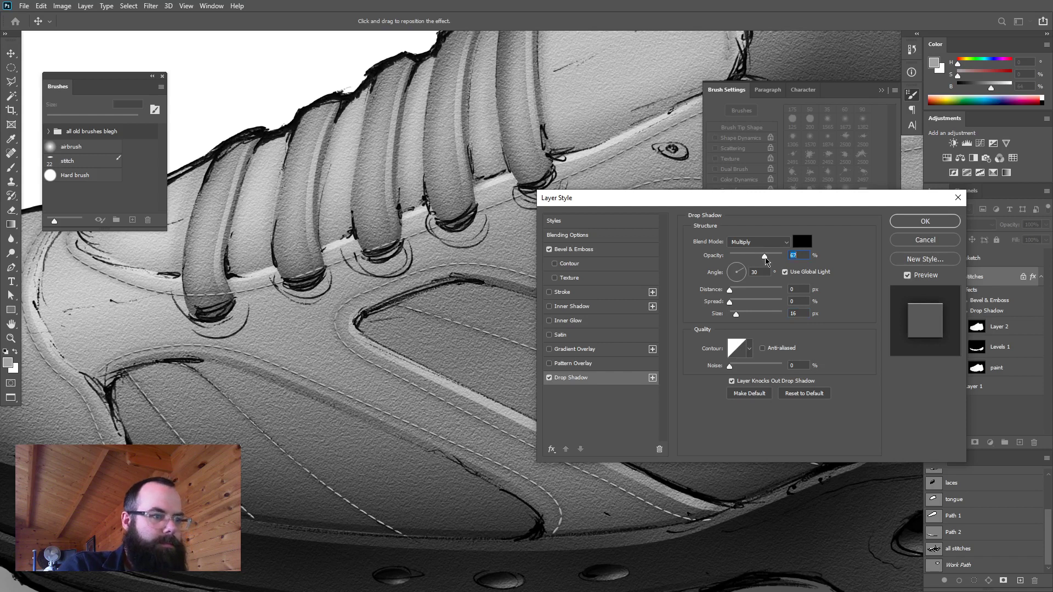
pyautogui.click(942, 223)
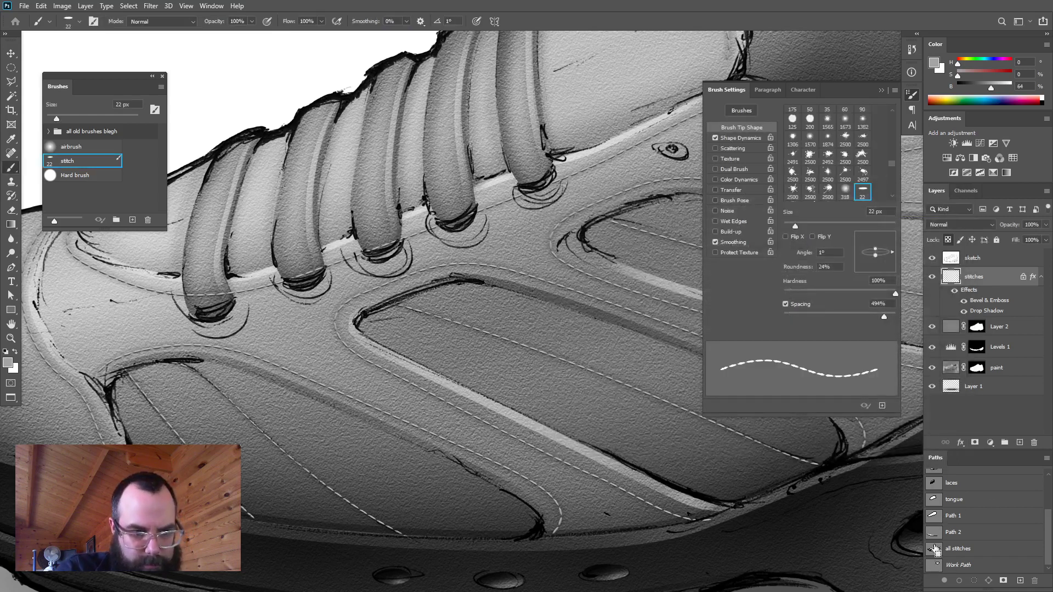
# - Load the upper path as a selection, fill that area of Layer 2's mask with black, and deselect
pyautogui.scroll(3, 936, 518)
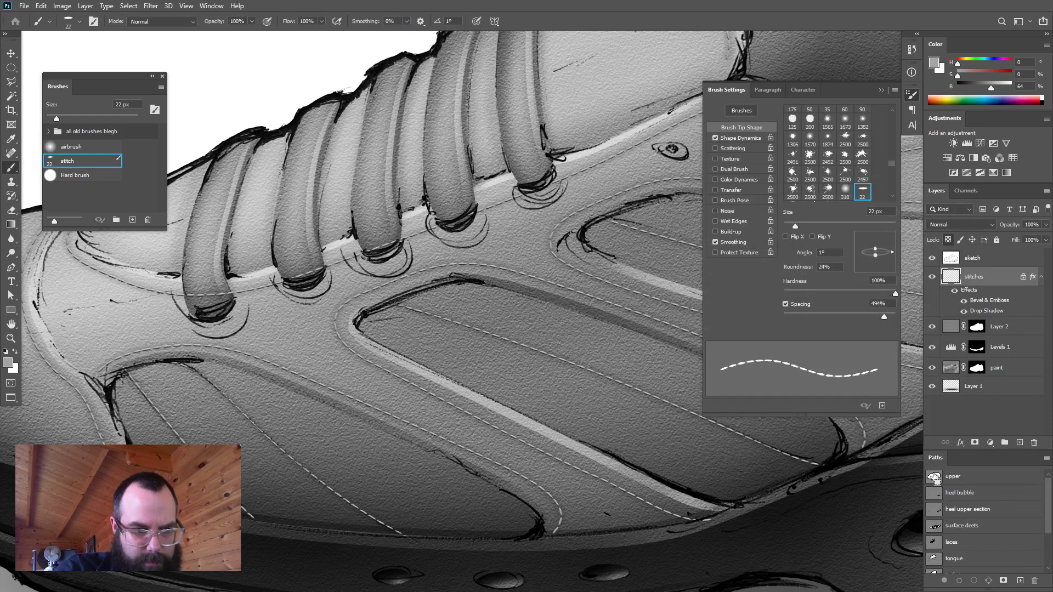
pyautogui.keyDown('ctrl'); pyautogui.click(933, 477); pyautogui.keyUp('ctrl')
pyautogui.click(977, 328)
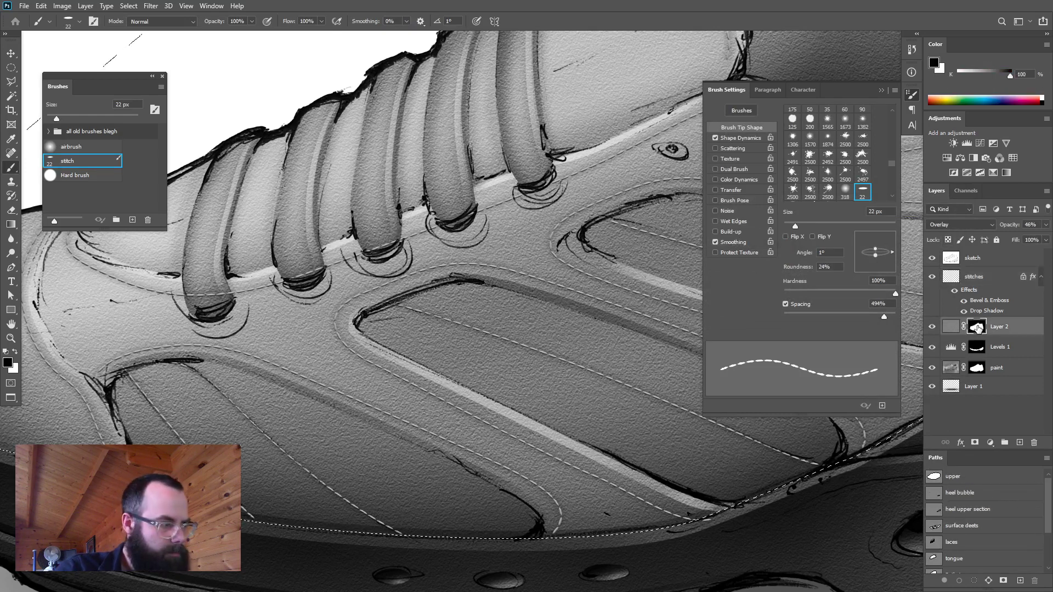
pyautogui.hotkey('alt', 'BackSpace')
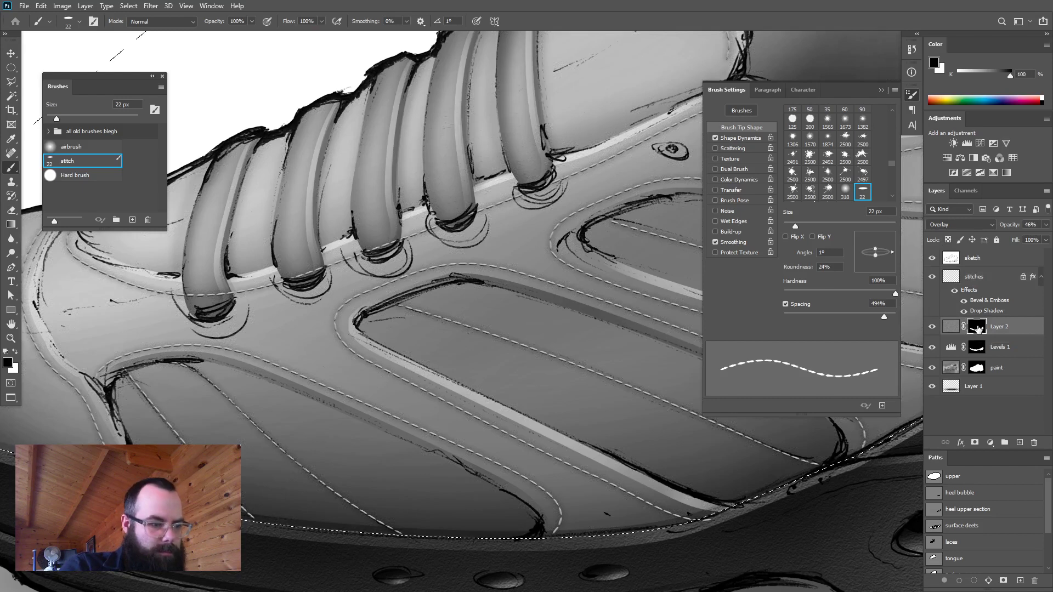
pyautogui.hotkey('ctrl', 'd')
pyautogui.moveTo(602, 435); pyautogui.dragTo(577, 442)
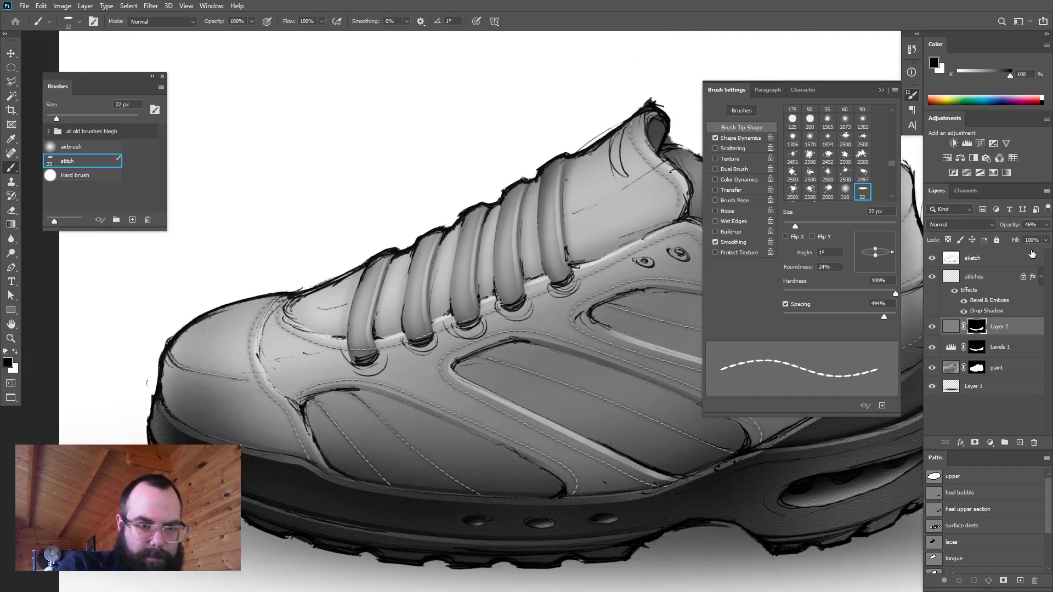
# - Set the stitches layer's opacity to 77%
pyautogui.click(992, 280)
pyautogui.click(1045, 225)
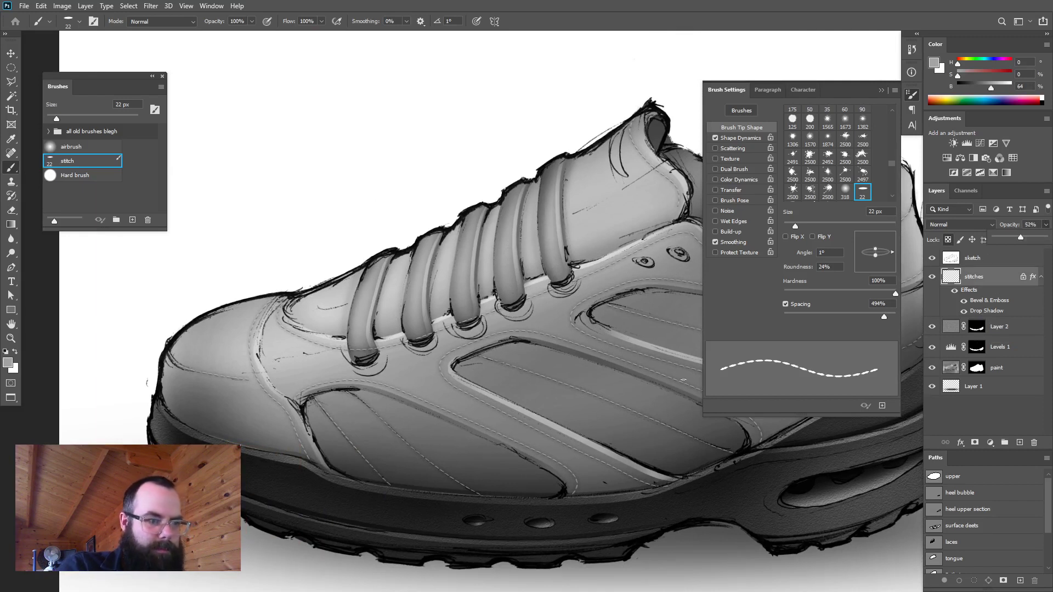
pyautogui.keyDown('alt'); pyautogui.click(602, 409); pyautogui.keyUp('alt')
pyautogui.keyDown('alt'); pyautogui.click(591, 393); pyautogui.keyUp('alt')
pyautogui.moveTo(591, 393); pyautogui.dragTo(449, 440)
pyautogui.moveTo(443, 504); pyautogui.dragTo(575, 423)
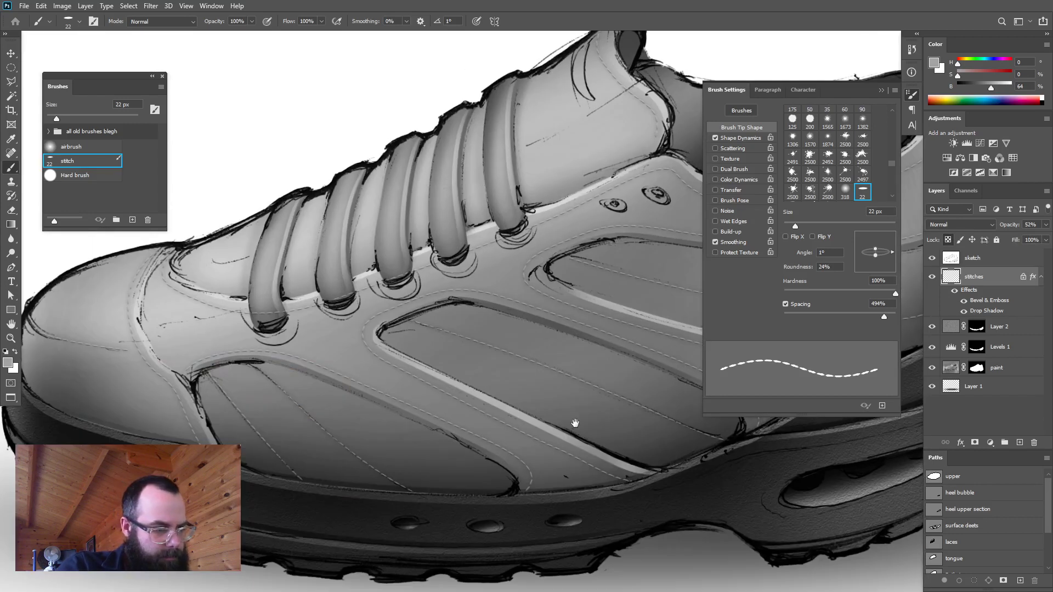
pyautogui.click(1046, 224)
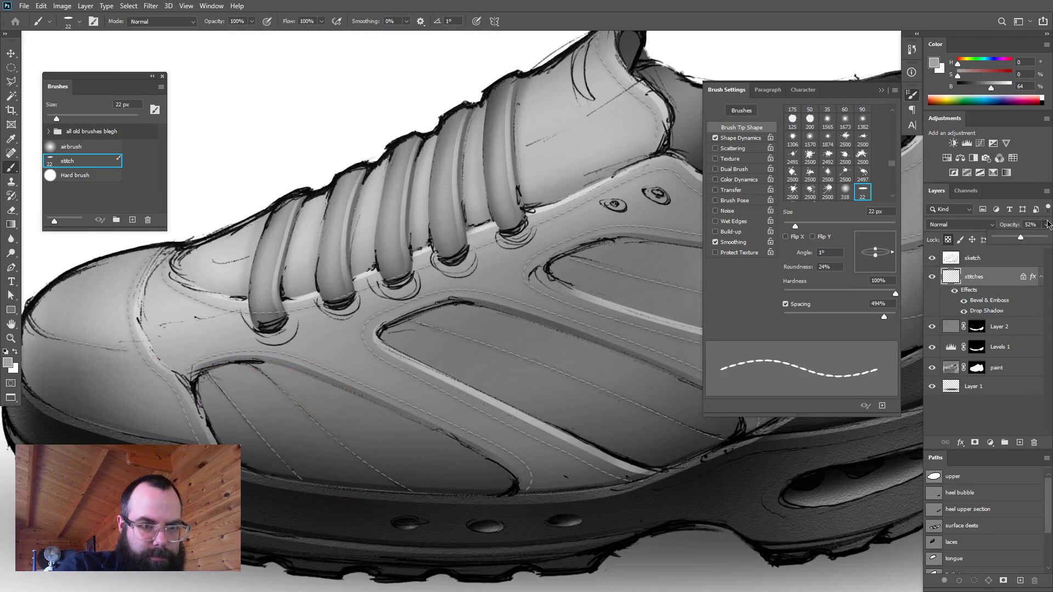
pyautogui.moveTo(1031, 240); pyautogui.dragTo(1034, 242)
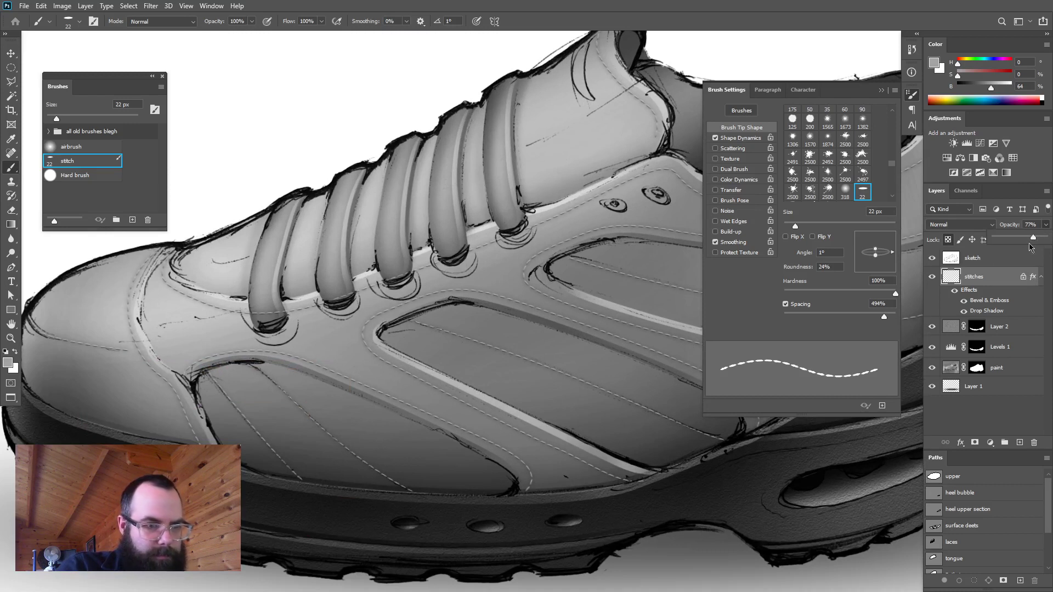
pyautogui.click(920, 317)
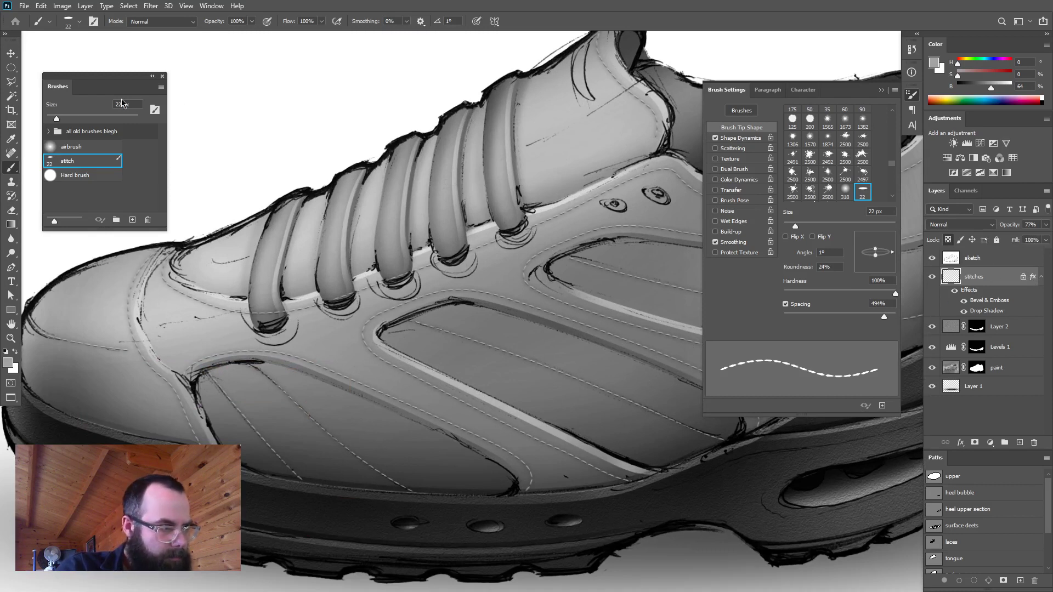
# - Darken the stitches near the sole using the airbrush brush with black at 30% opacity
pyautogui.click(84, 146)
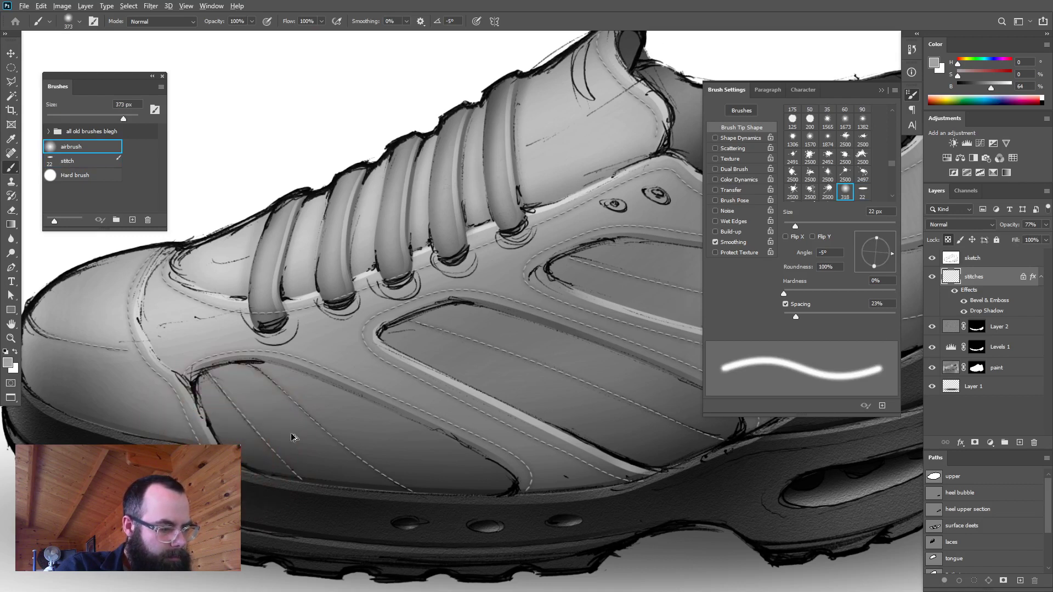
pyautogui.press('x')
pyautogui.press('1')
pyautogui.press('d')
pyautogui.press('x')
pyautogui.press('x')
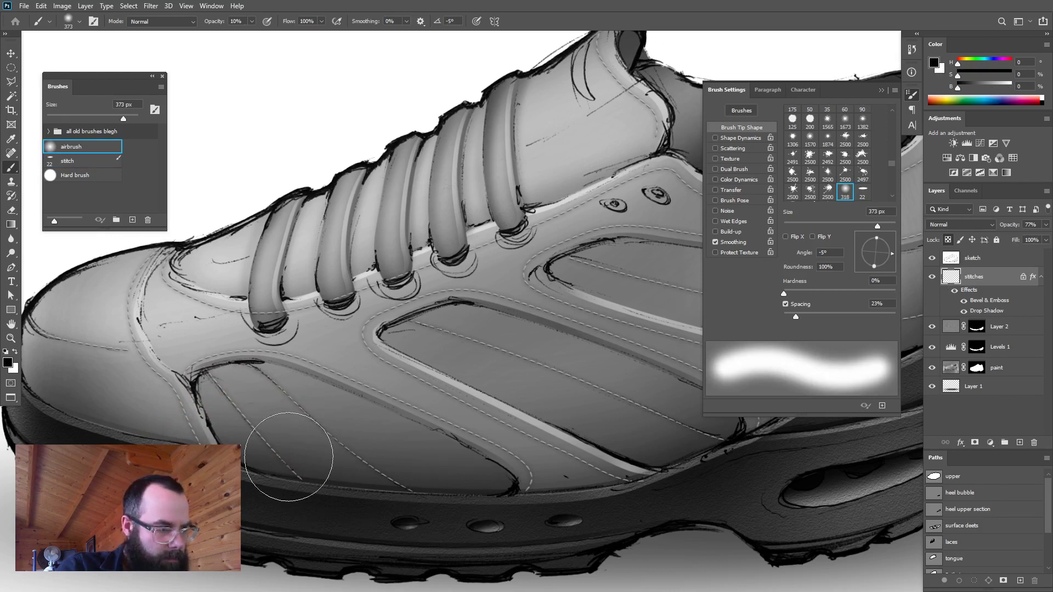
pyautogui.press('3')
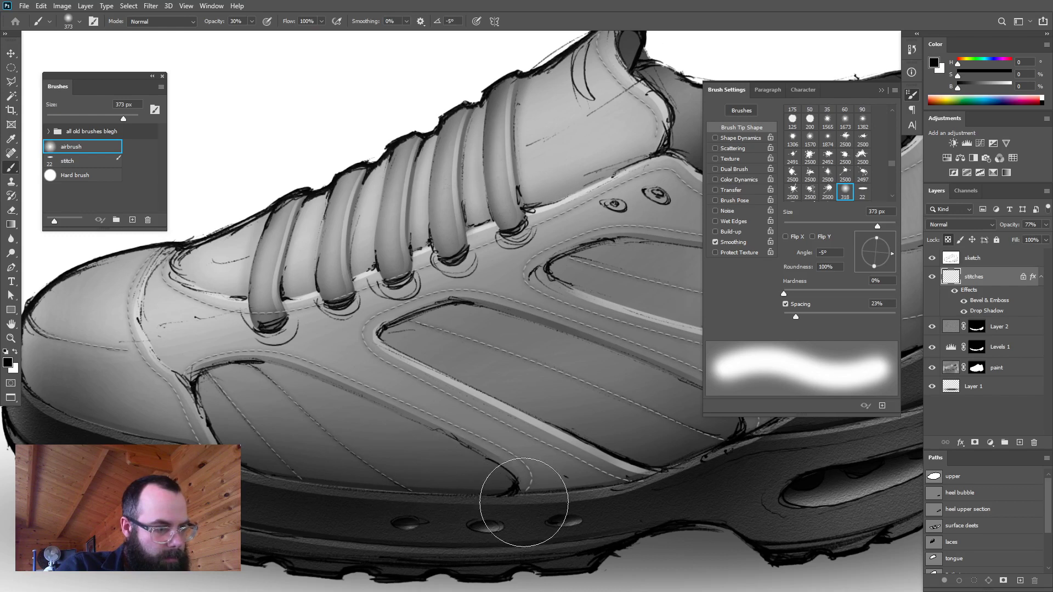
pyautogui.moveTo(545, 501); pyautogui.dragTo(260, 550)
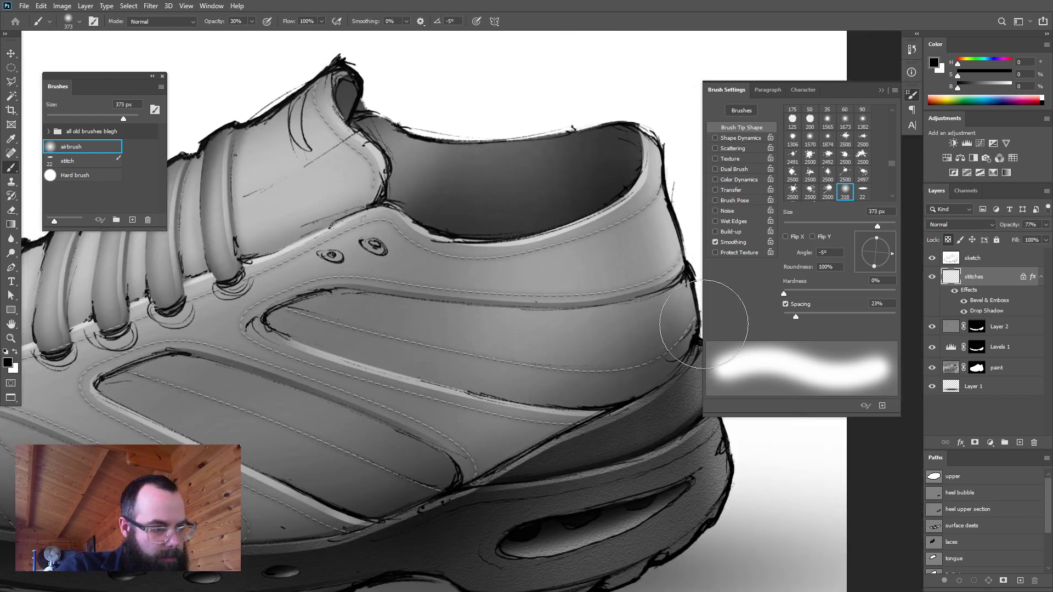
pyautogui.moveTo(251, 495); pyautogui.dragTo(696, 482)
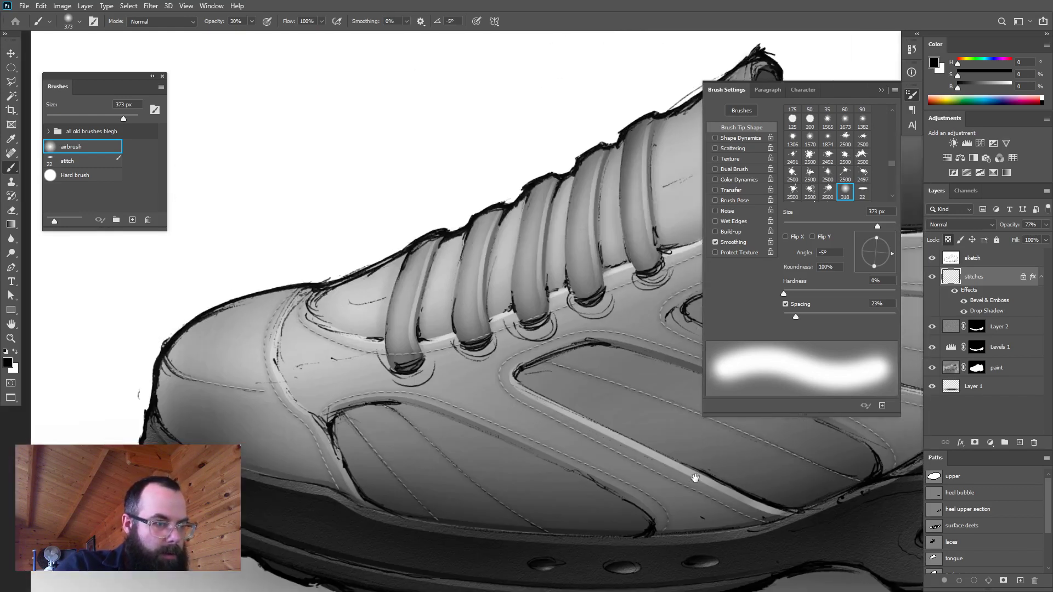
# - Unlock the stitches layer's transparent pixels and erase the stitching that crosses the lower ends of the laces
pyautogui.press('e')
pyautogui.moveTo(399, 353)
pyautogui.mouseDown()
pyautogui.moveTo(414, 356)
pyautogui.moveTo(405, 357)
pyautogui.mouseUp()
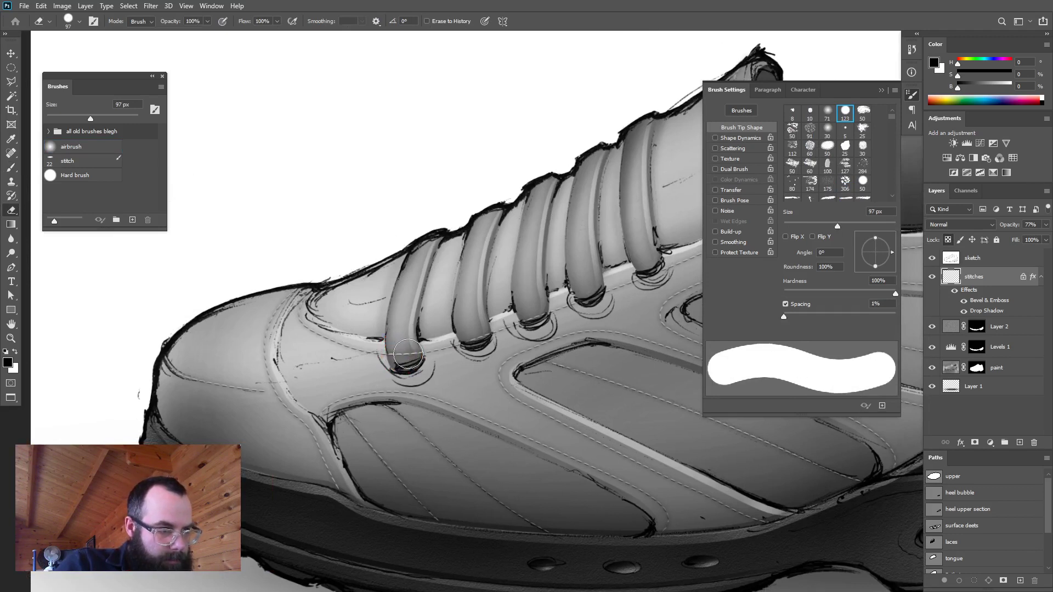
pyautogui.click(948, 239)
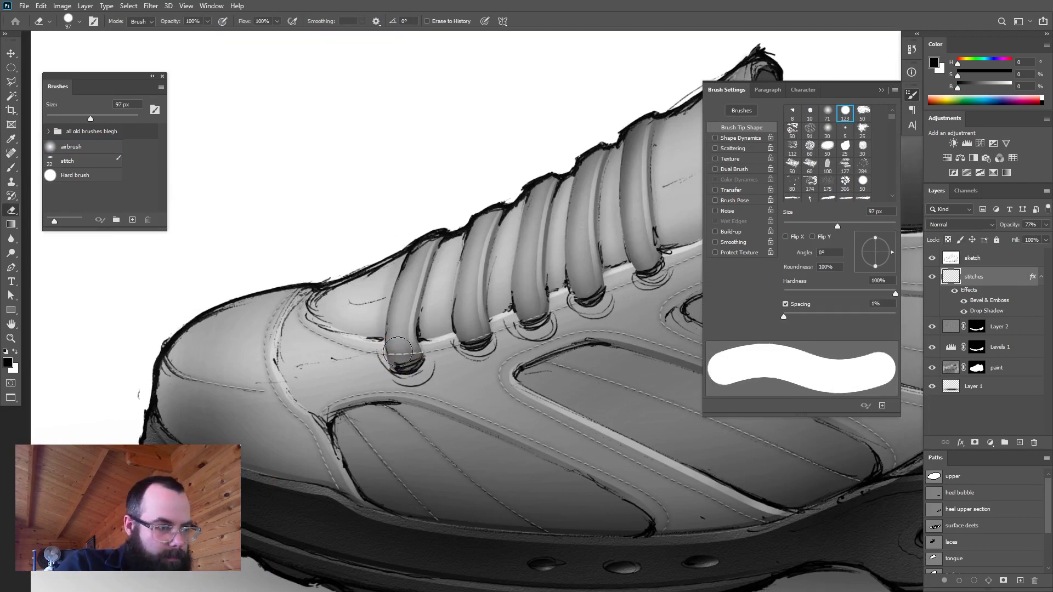
pyautogui.click(475, 335)
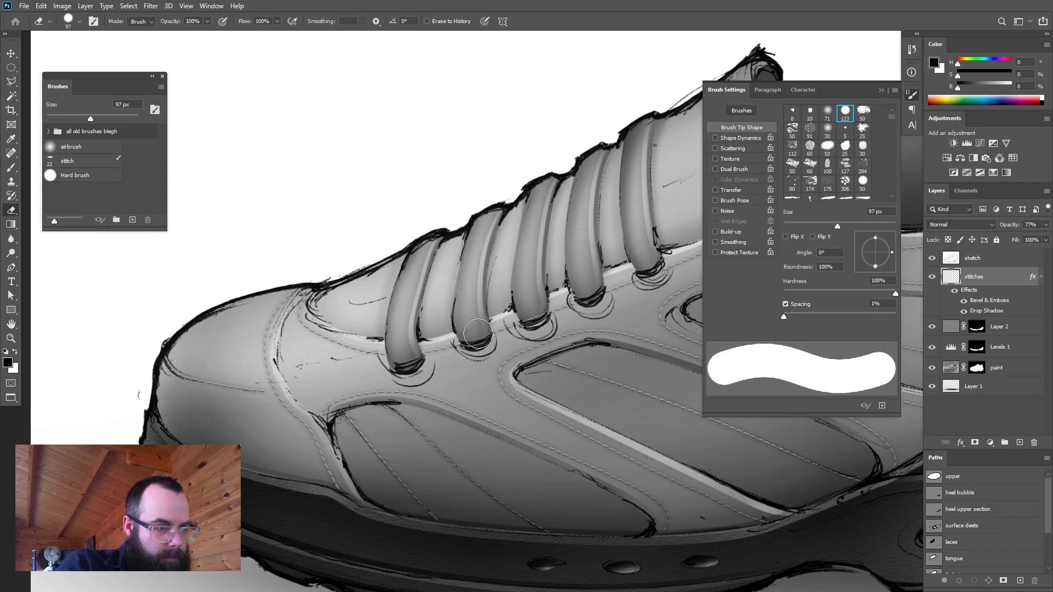
pyautogui.moveTo(581, 296); pyautogui.dragTo(592, 291)
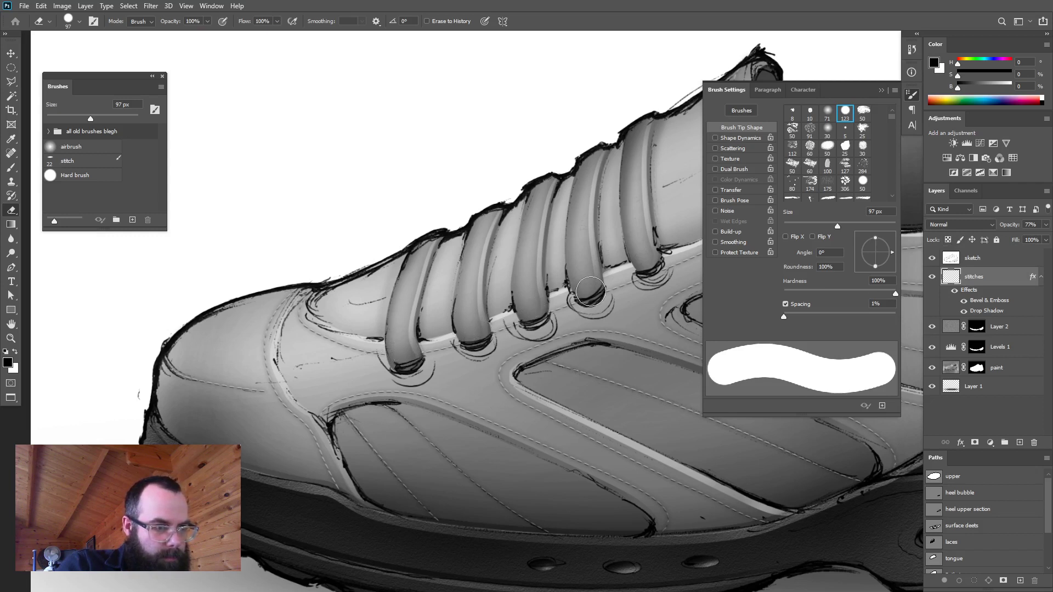
pyautogui.moveTo(652, 271); pyautogui.dragTo(650, 264)
pyautogui.moveTo(532, 325); pyautogui.dragTo(400, 375)
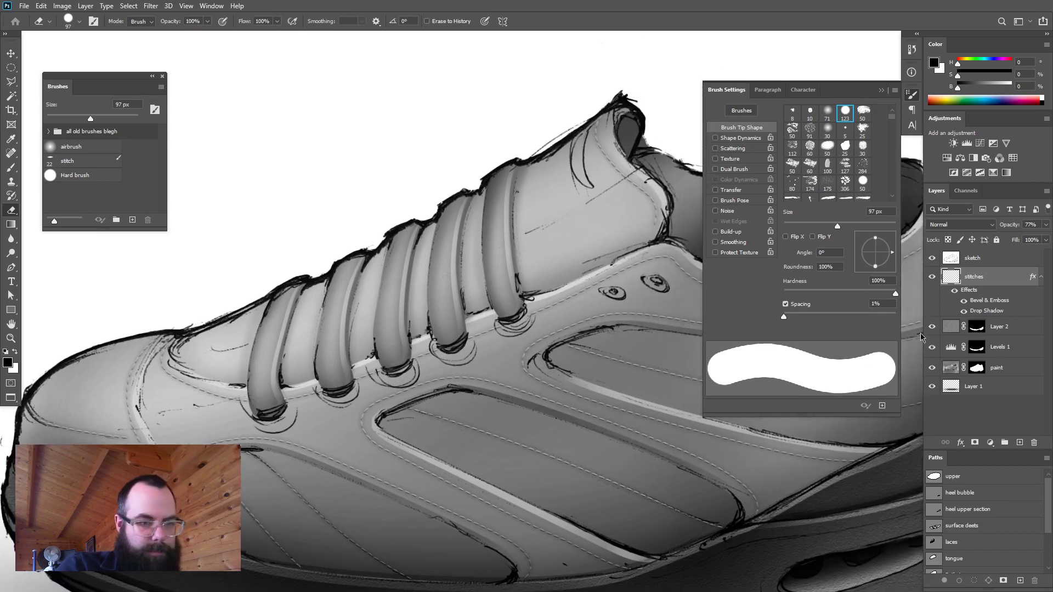
# - Set the stitch bevel to 1% depth, 26% highlight opacity and 65% shadow opacity, and apply the style
pyautogui.moveTo(590, 460); pyautogui.dragTo(422, 460)
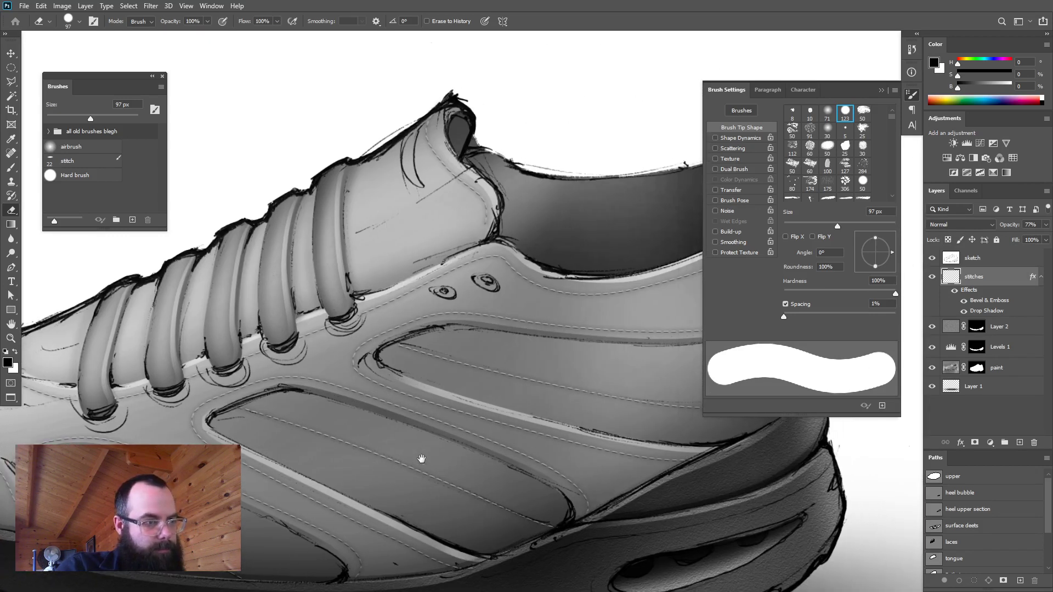
pyautogui.doubleClick(981, 305)
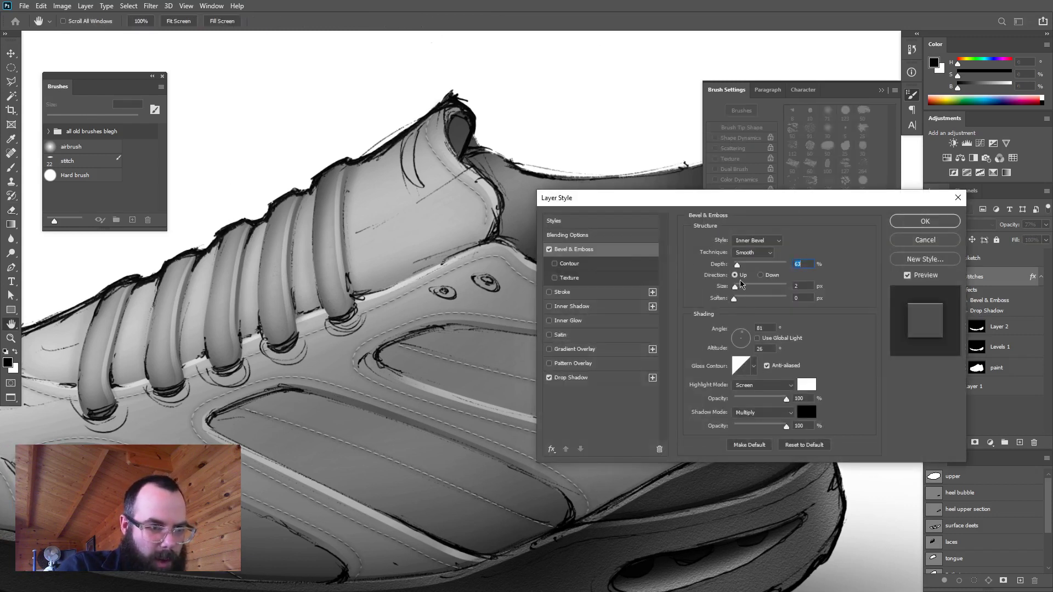
pyautogui.moveTo(736, 265); pyautogui.dragTo(735, 269)
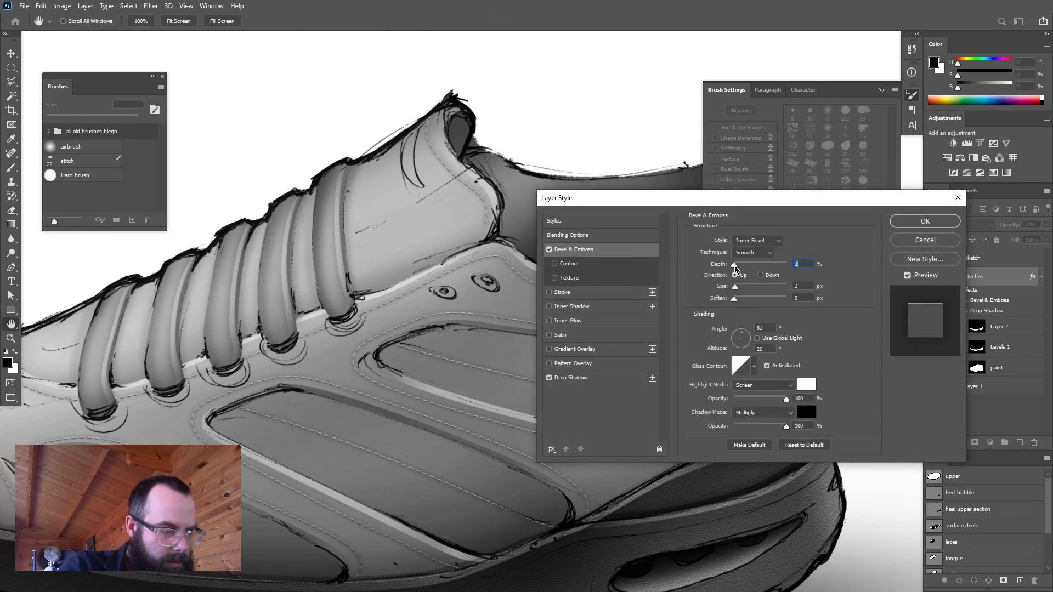
pyautogui.moveTo(769, 400); pyautogui.dragTo(769, 432)
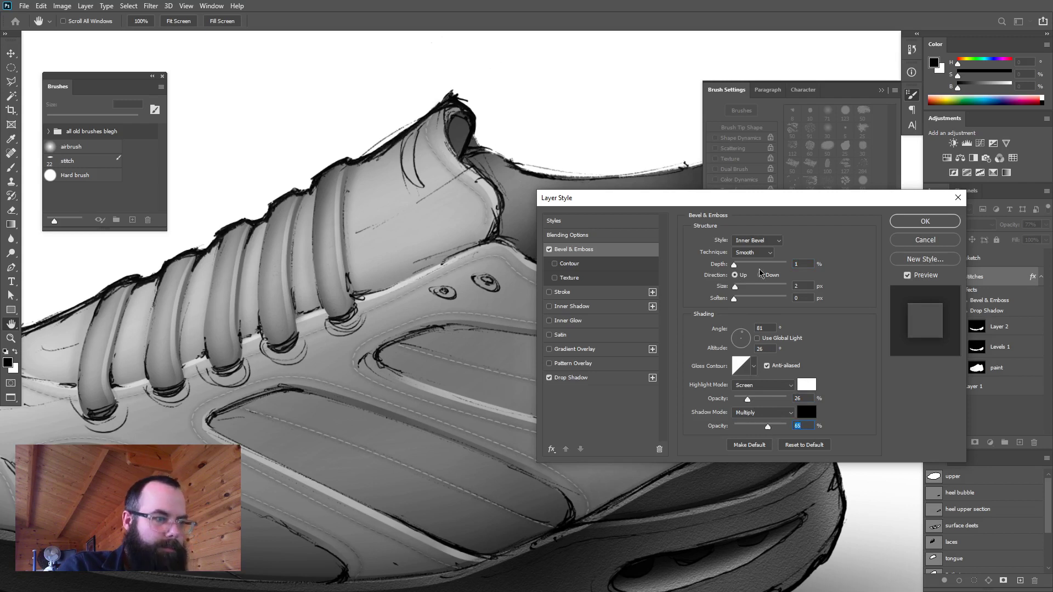
pyautogui.click(925, 221)
# - Examine the softened stitching both up close and across the whole shoe
pyautogui.press('e')
pyautogui.scroll(-5, 466, 367)
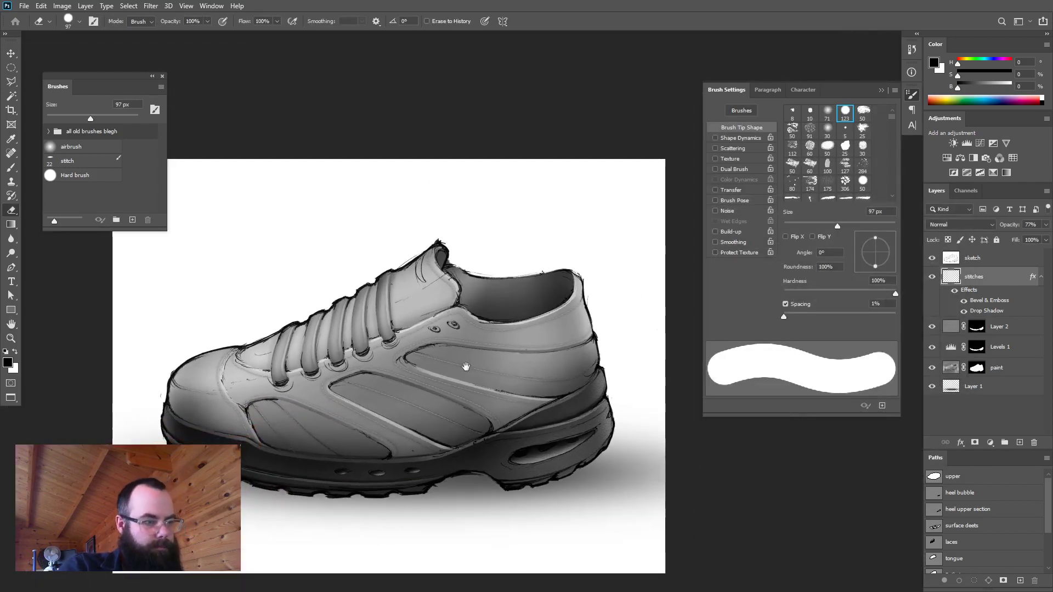
pyautogui.moveTo(466, 367); pyautogui.dragTo(537, 369)
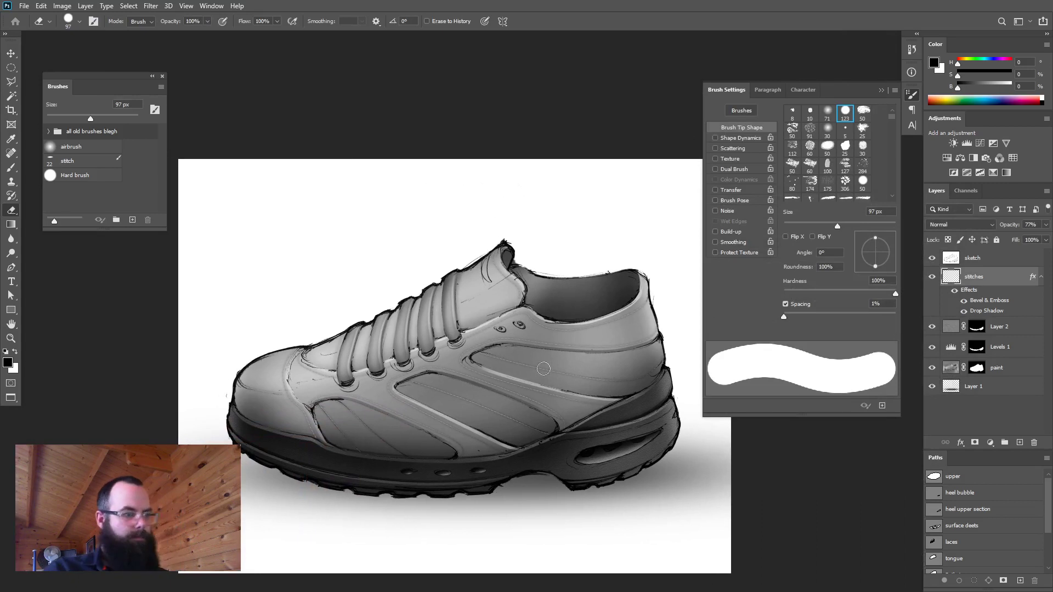
pyautogui.scroll(6, 507, 388)
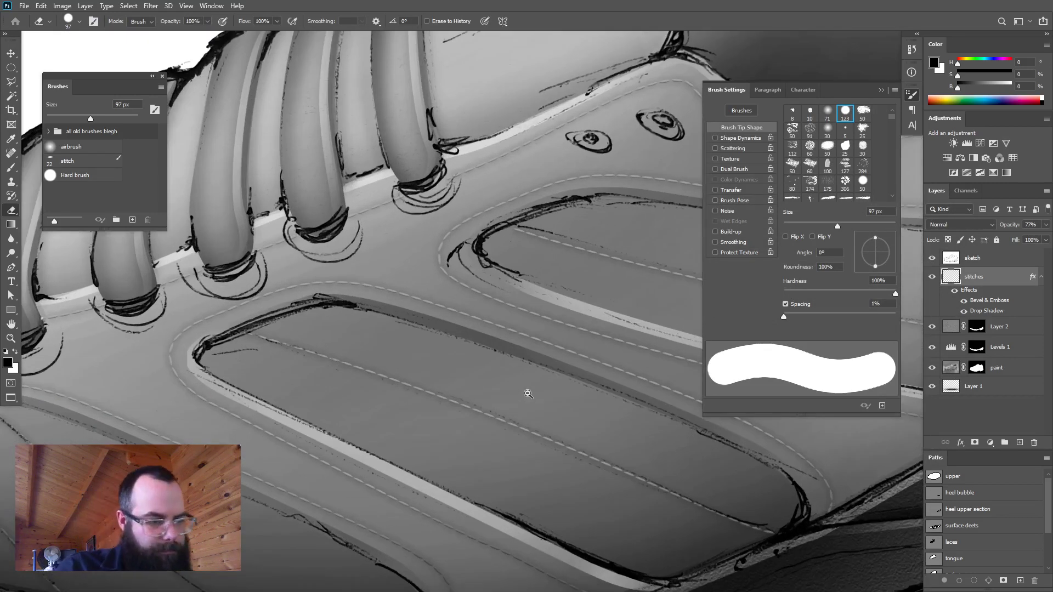
pyautogui.scroll(-1, 521, 394)
pyautogui.scroll(-3, 519, 396)
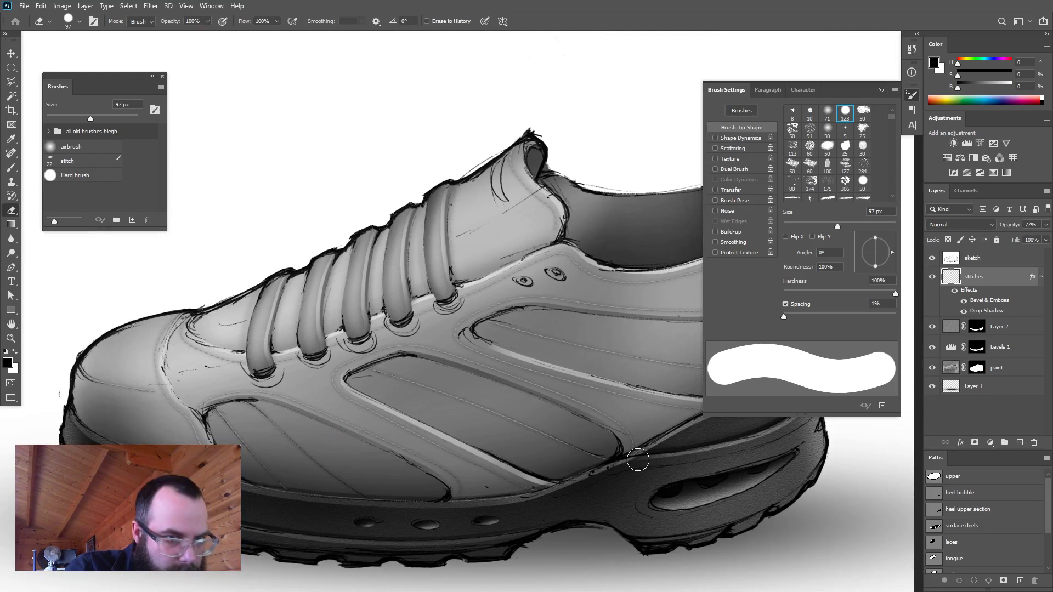
pyautogui.moveTo(498, 477); pyautogui.dragTo(349, 515)
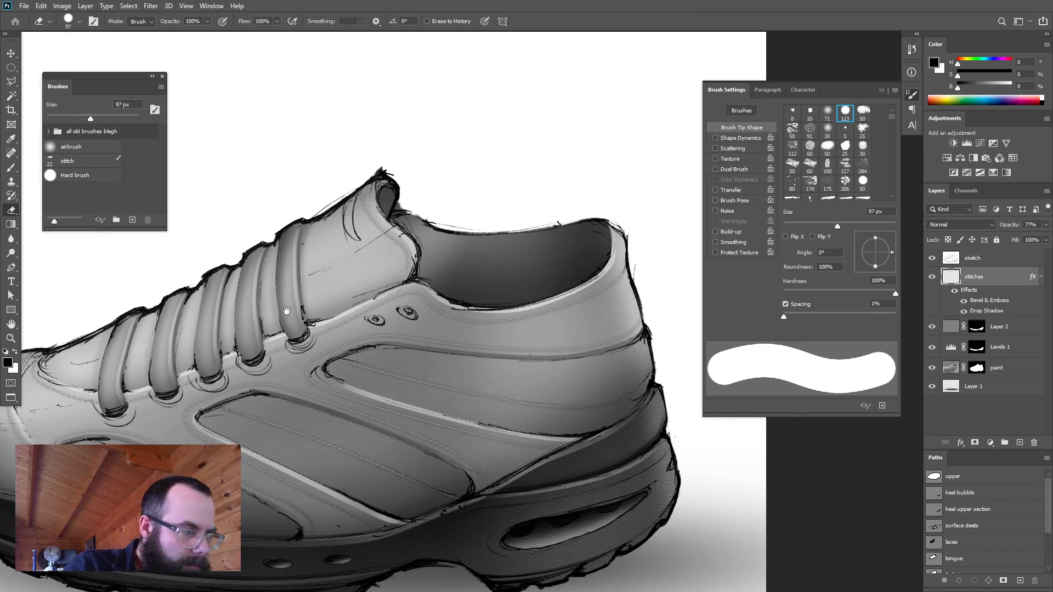
pyautogui.moveTo(252, 374); pyautogui.dragTo(393, 360)
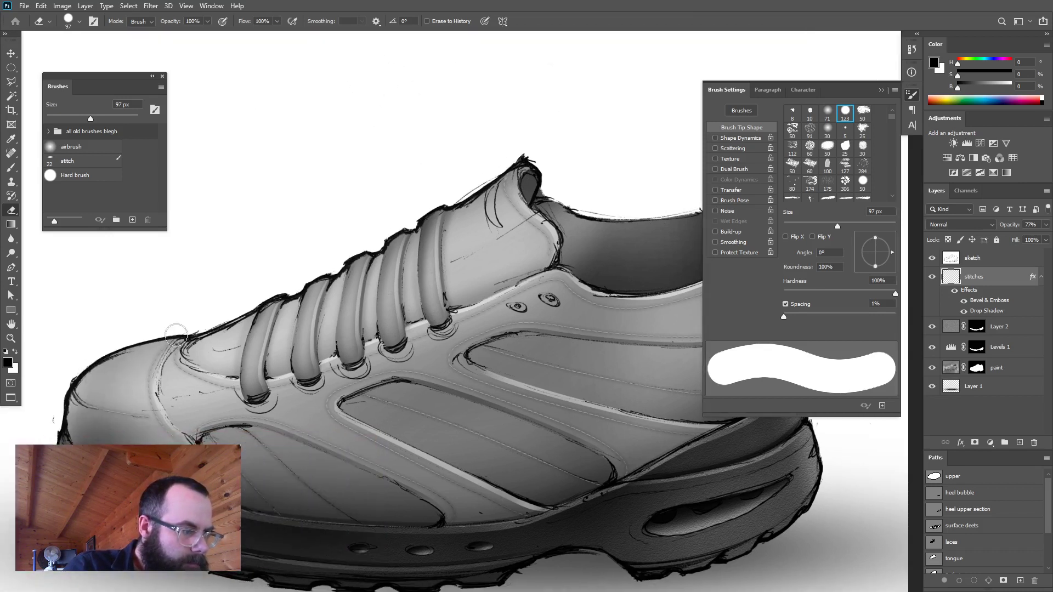
pyautogui.moveTo(198, 387)
pyautogui.mouseDown()
pyautogui.moveTo(268, 387)
pyautogui.moveTo(205, 404)
pyautogui.mouseUp()
pyautogui.moveTo(347, 427); pyautogui.dragTo(314, 412)
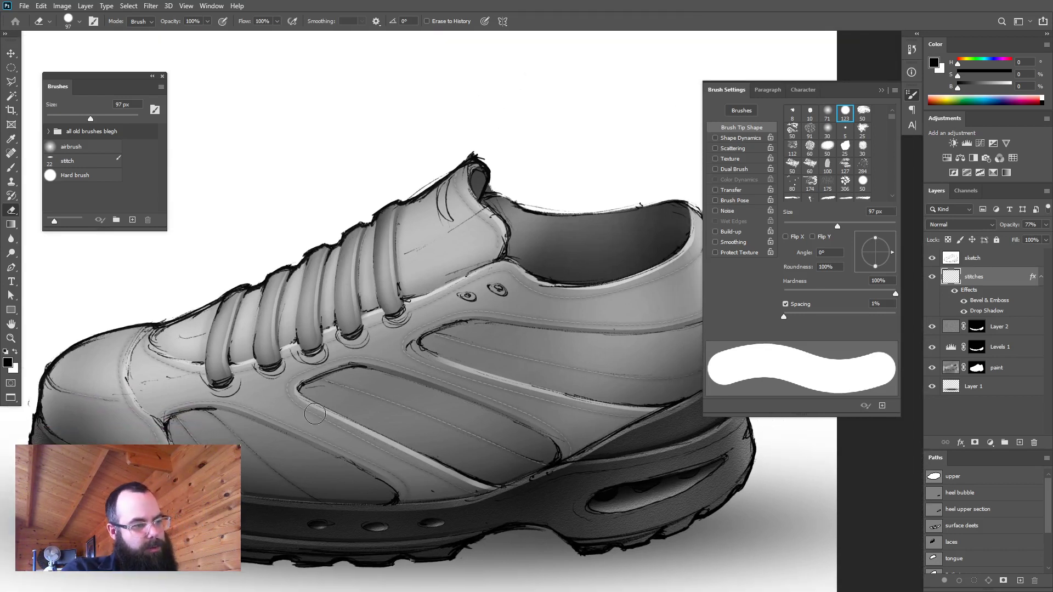
# - Close the viewer showing the red leather photo, switch to its document in Photoshop and desaturate it
pyautogui.moveTo(396, 380); pyautogui.dragTo(472, 384)
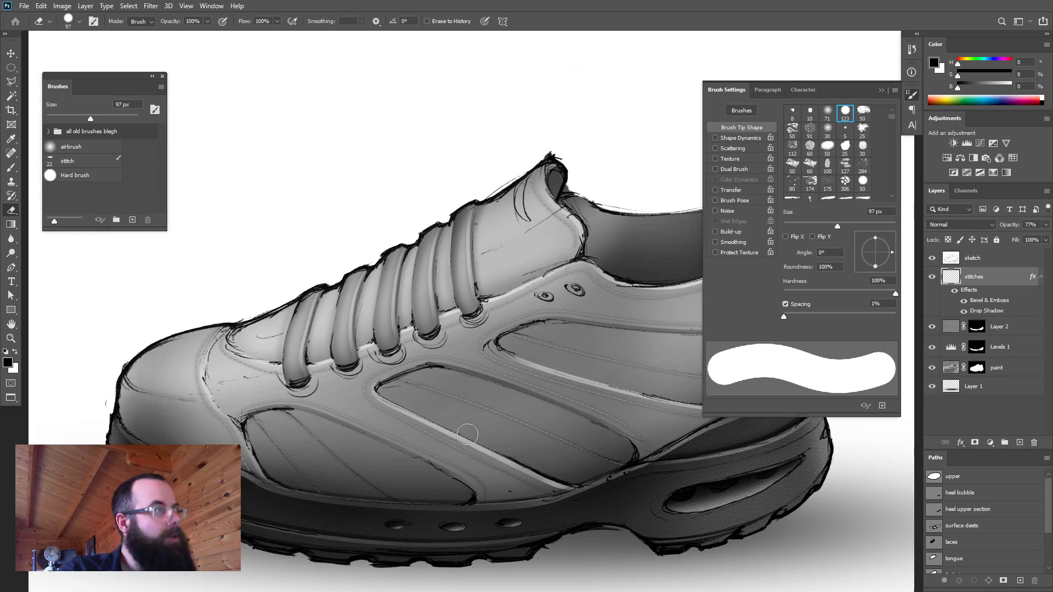
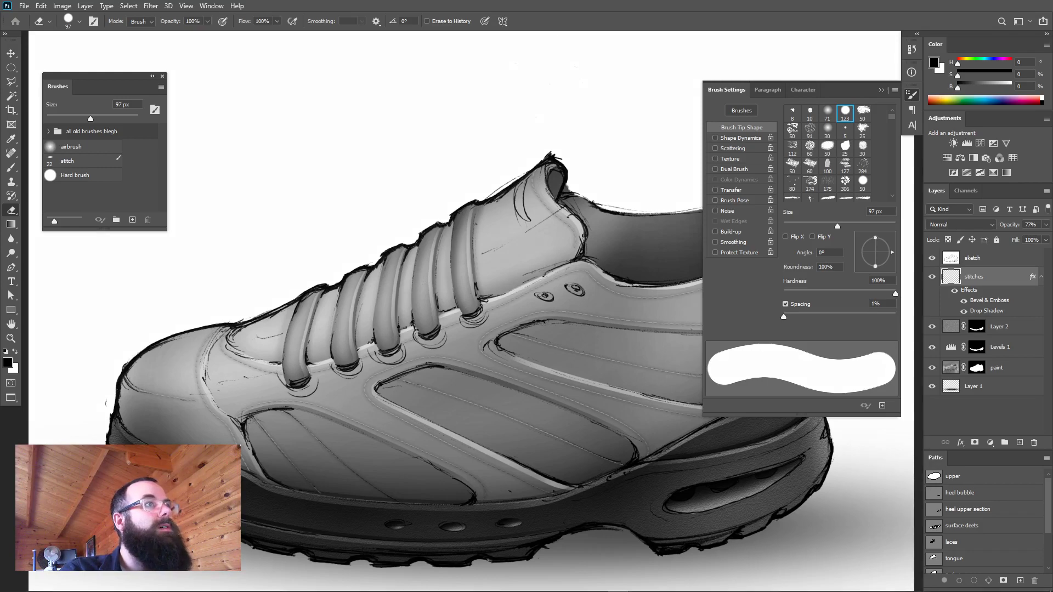
pyautogui.hotkey('alt', 'Tab')
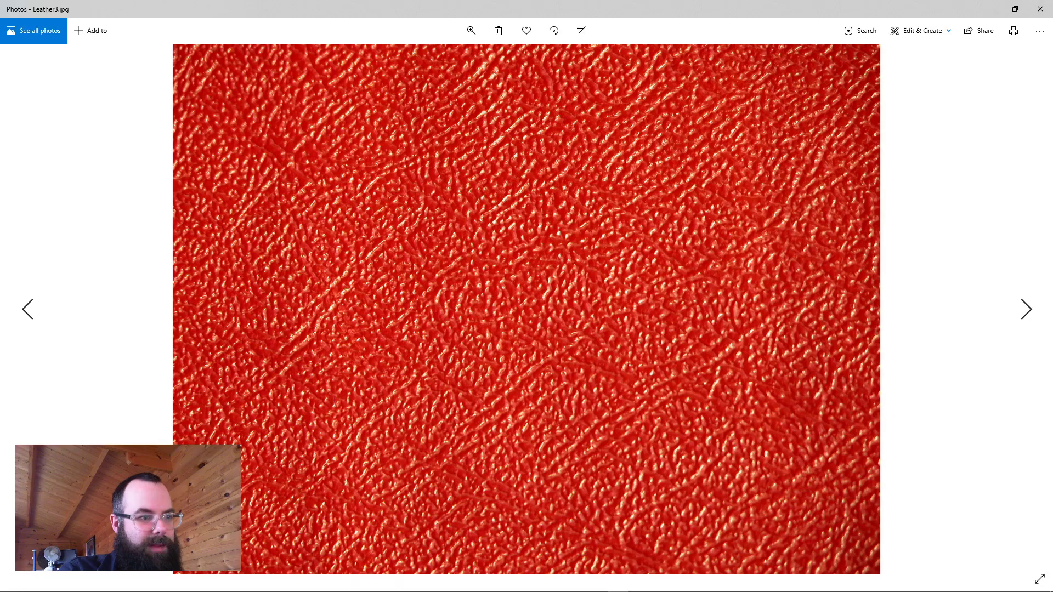
pyautogui.click(1040, 9)
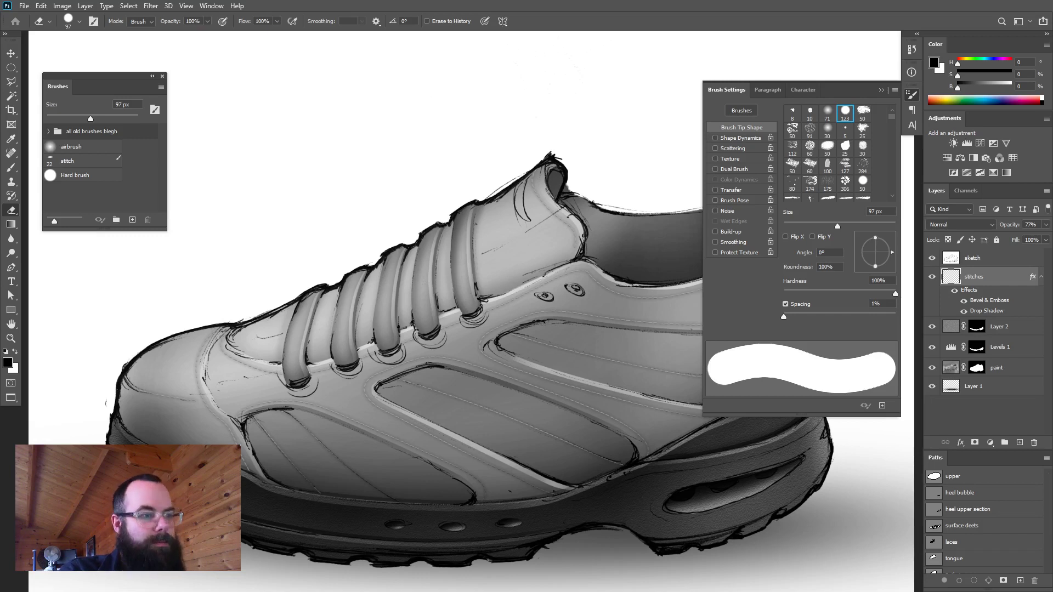
pyautogui.hotkey('ctrl', 'Tab')
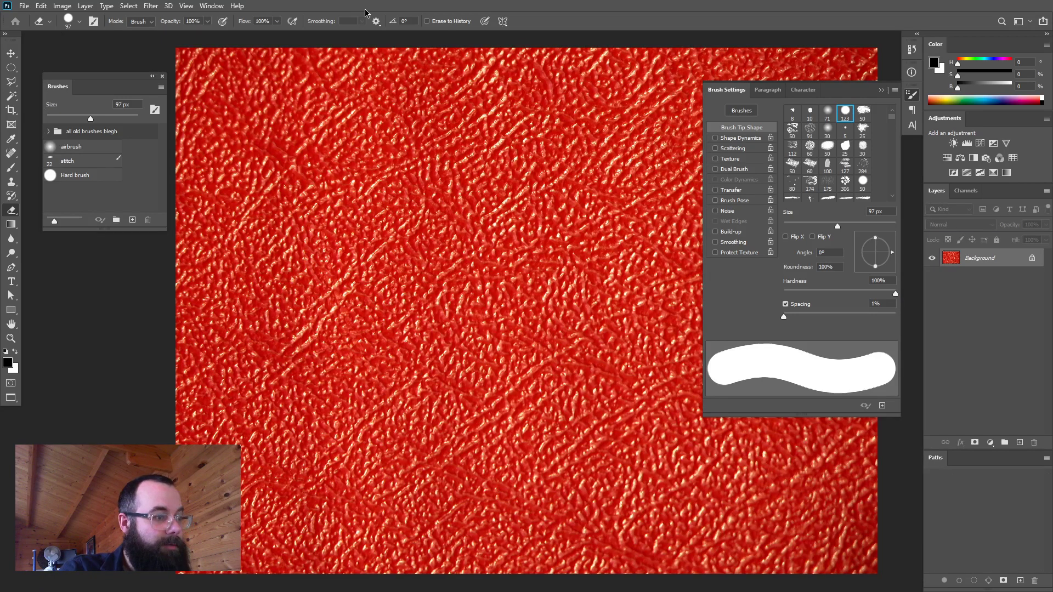
pyautogui.click(63, 6)
pyautogui.moveTo(71, 34)
pyautogui.click(222, 242)
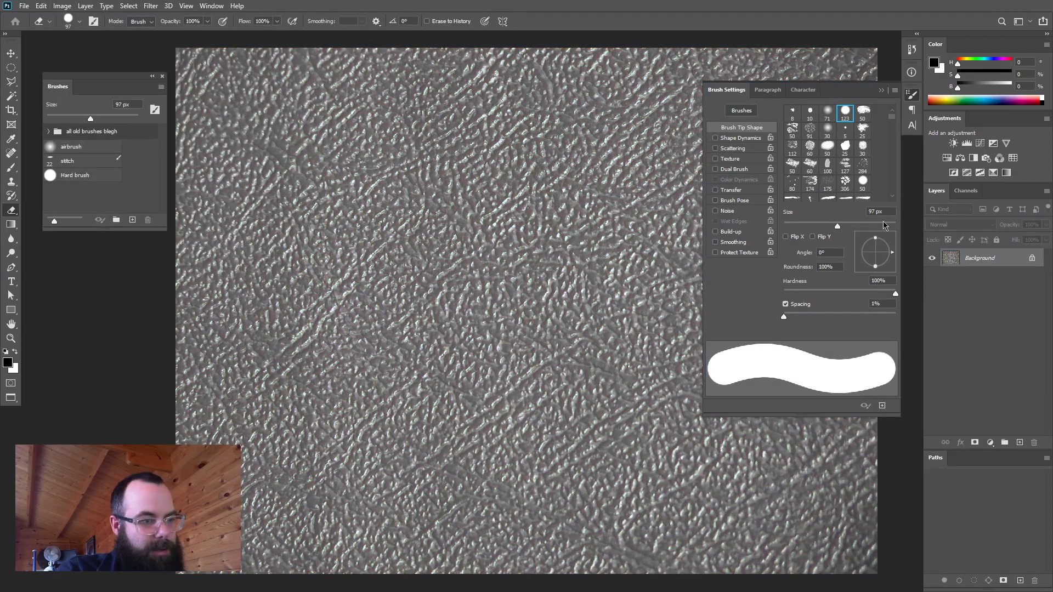
# - Adjust the leather image's input levels to 62, 1.45 and 203, and apply Auto Contrast
pyautogui.click(63, 6)
pyautogui.moveTo(83, 36)
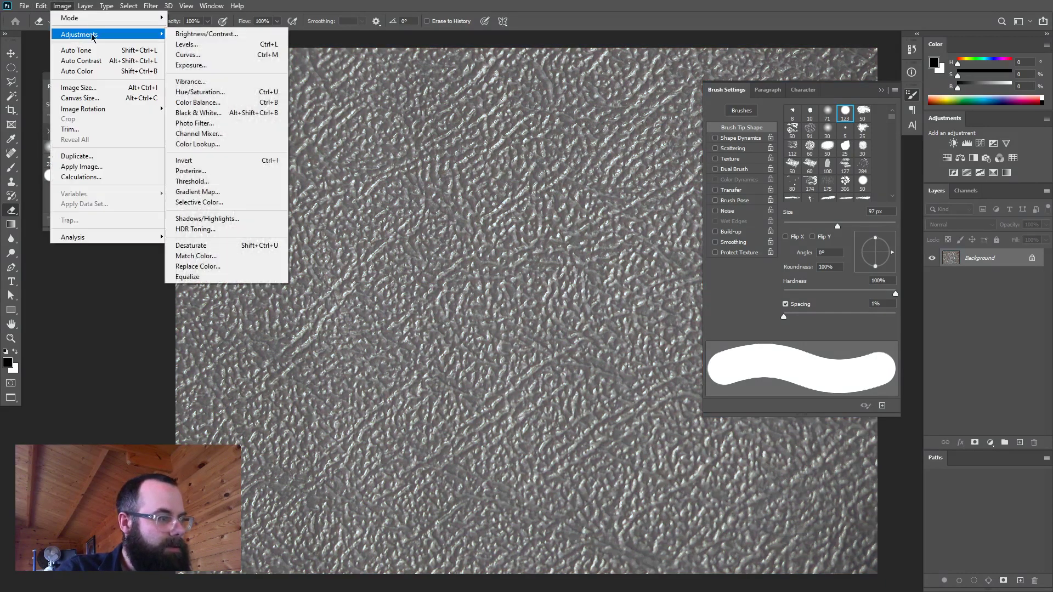
pyautogui.click(277, 45)
pyautogui.moveTo(104, 407); pyautogui.dragTo(135, 406)
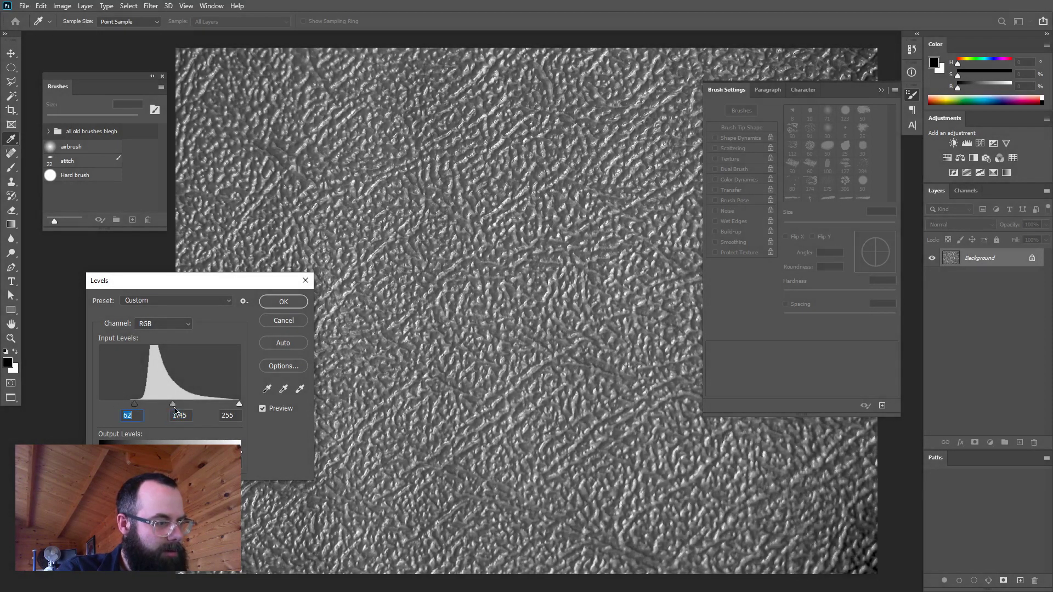
pyautogui.moveTo(243, 406); pyautogui.dragTo(215, 406)
pyautogui.press('e')
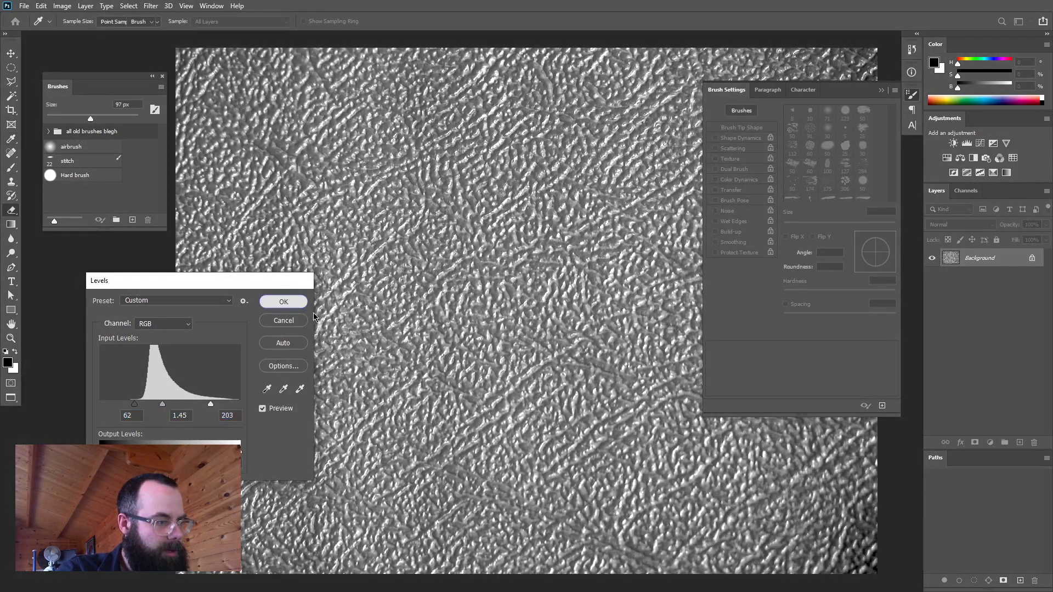
pyautogui.click(283, 302)
pyautogui.click(62, 5)
pyautogui.click(78, 55)
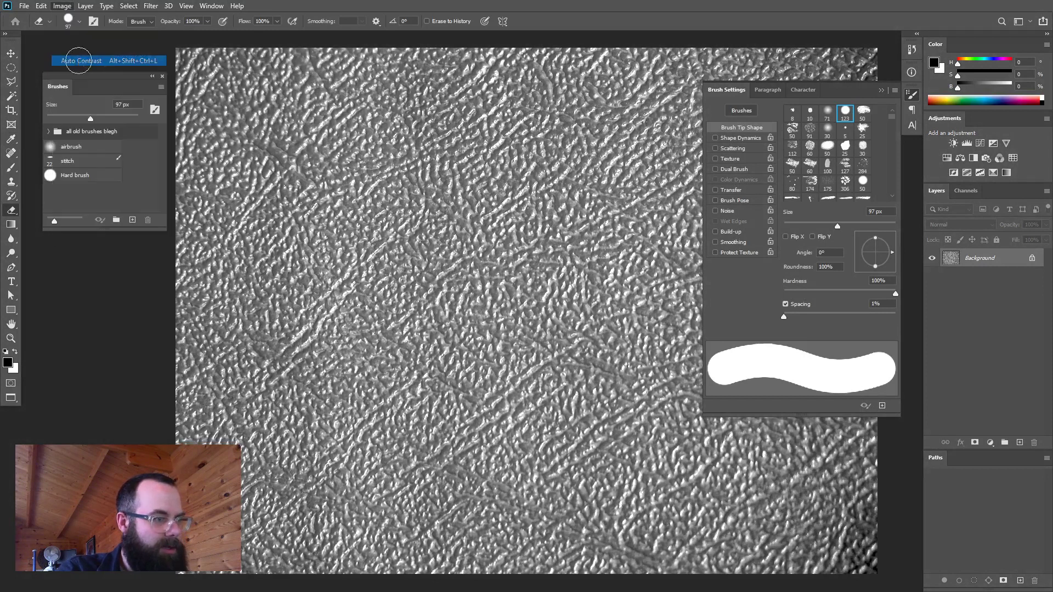
# - Unlock the leather background layer, shift it sideways and try lining up a duplicate beside it
pyautogui.press('v')
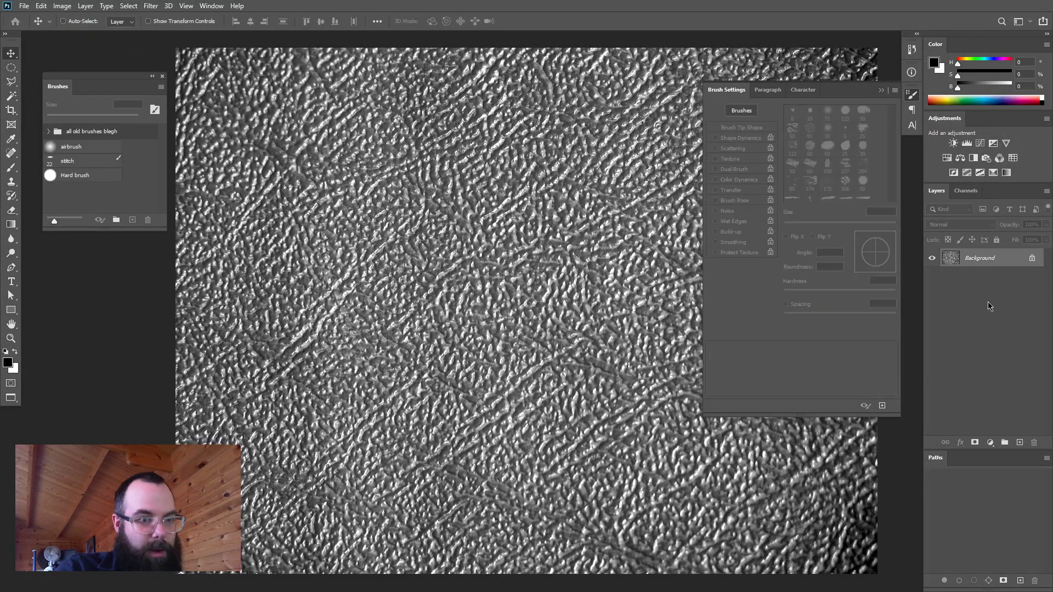
pyautogui.click(1033, 259)
pyautogui.scroll(-1, 577, 308)
pyautogui.moveTo(602, 324); pyautogui.dragTo(380, 330)
pyautogui.moveTo(407, 335); pyautogui.dragTo(653, 375)
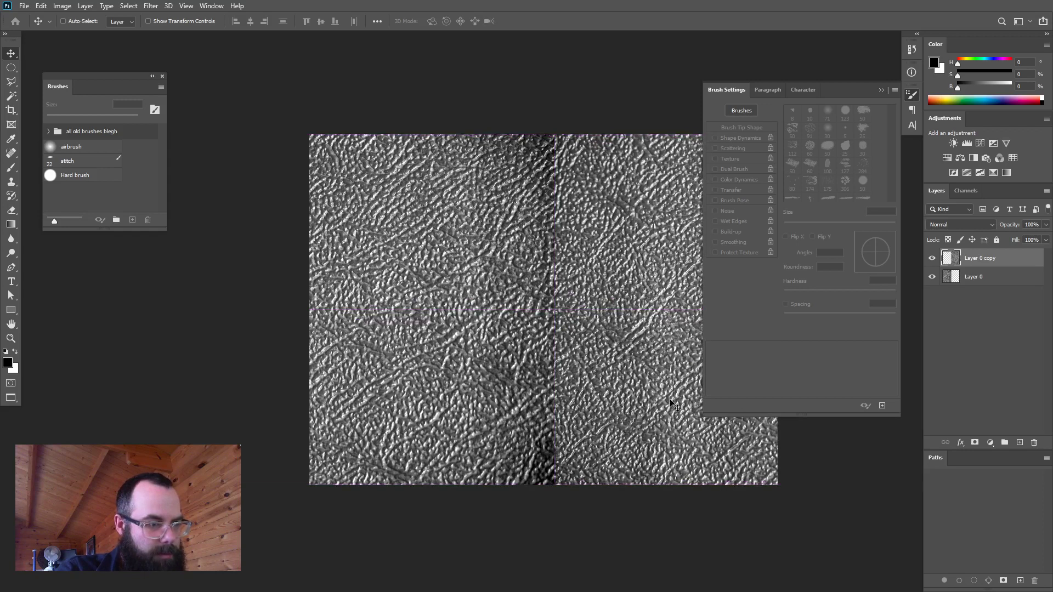
pyautogui.hotkey('ctrl', 'z')
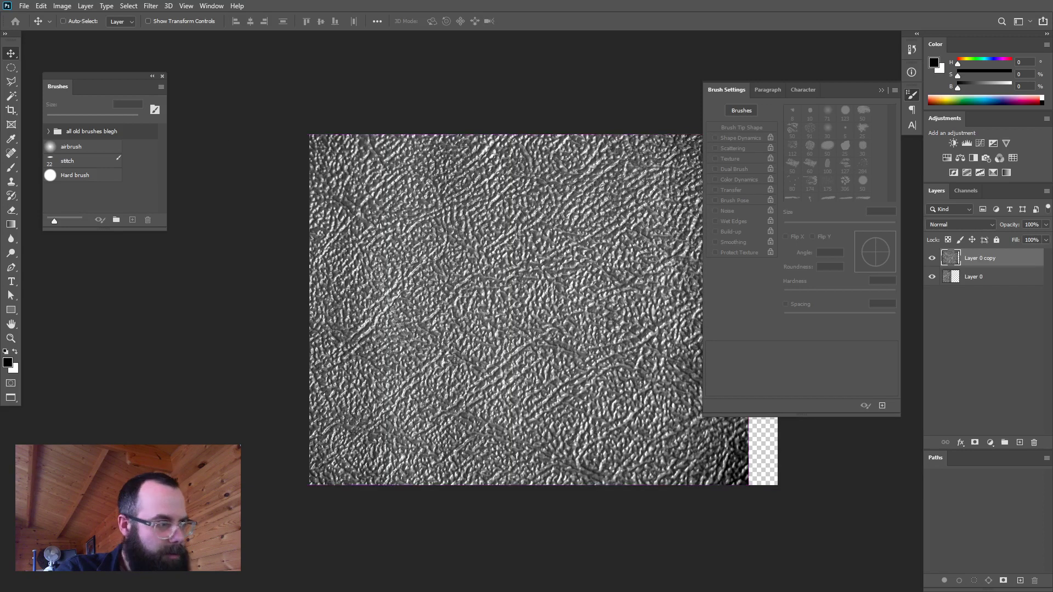
# - Copy a rectangular area from the middle of the leather texture and paste it into the sneaker document
pyautogui.moveTo(11, 67); pyautogui.dragTo(52, 67)
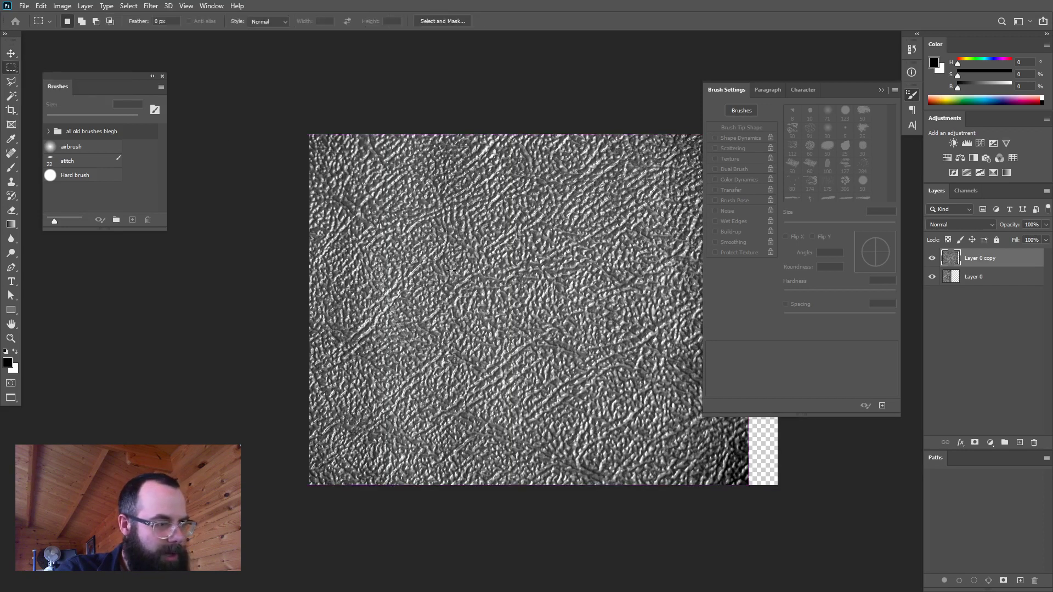
pyautogui.moveTo(364, 199); pyautogui.dragTo(643, 427)
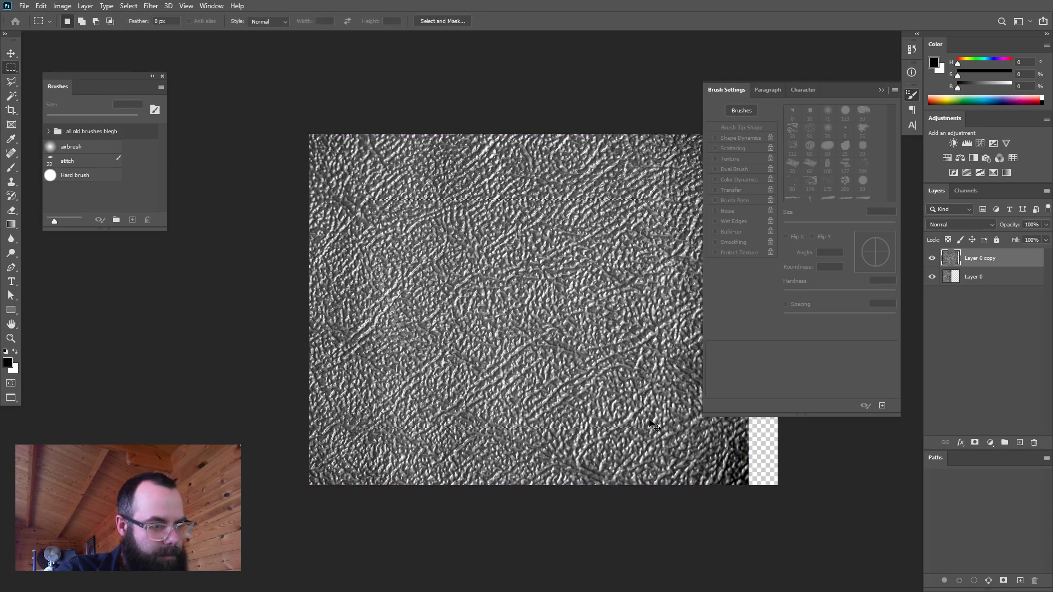
pyautogui.click(212, 6)
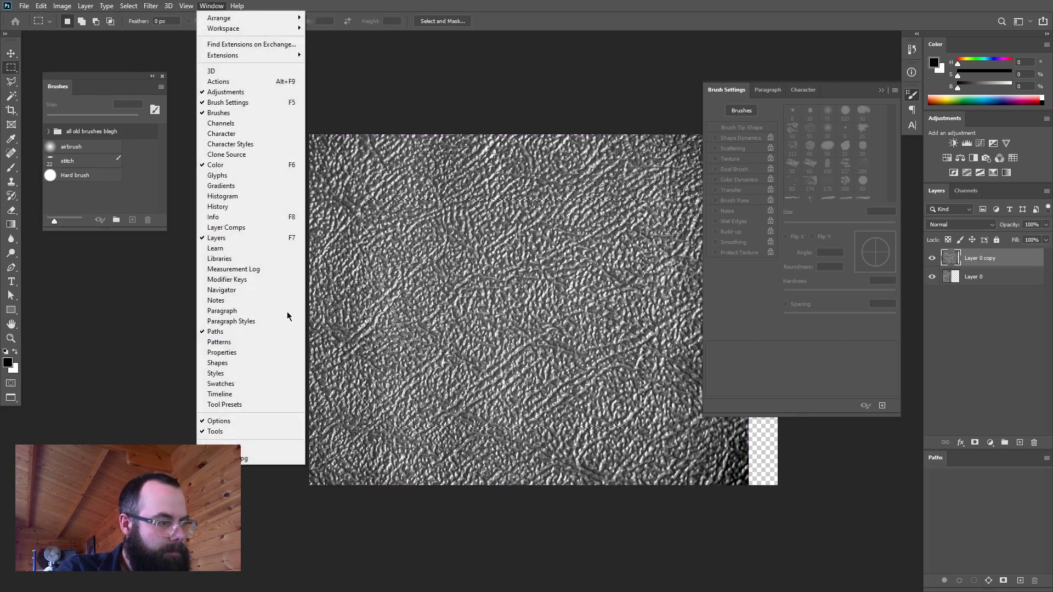
pyautogui.click(274, 448)
pyautogui.hotkey('ctrl', 'v')
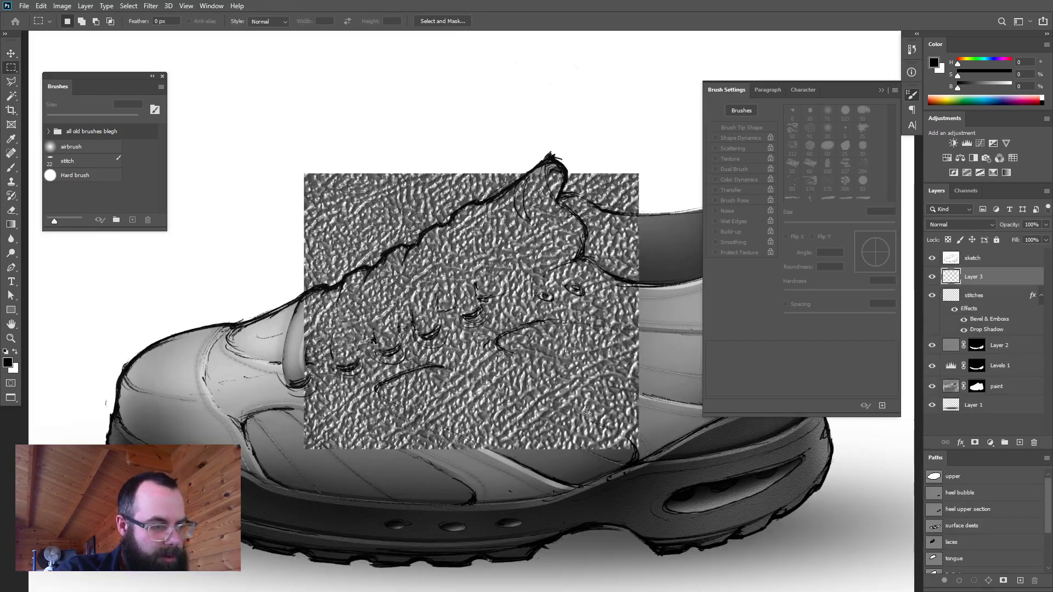
# - Scale the pasted leather patch down to about 36% below the front laces
pyautogui.hotkey('ctrl', 't')
pyautogui.moveTo(638, 174); pyautogui.dragTo(415, 357)
pyautogui.rightClick(427, 360)
pyautogui.click(464, 362)
pyautogui.press('Return')
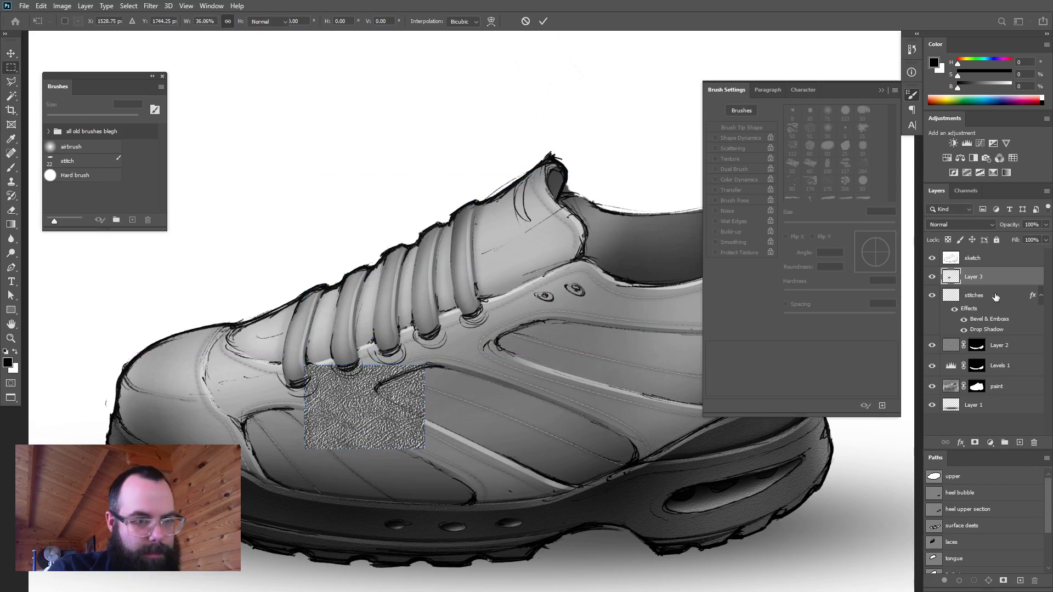
# - Set the leather patch's blend mode to Overlay and darken it with a Levels adjustment
pyautogui.click(960, 224)
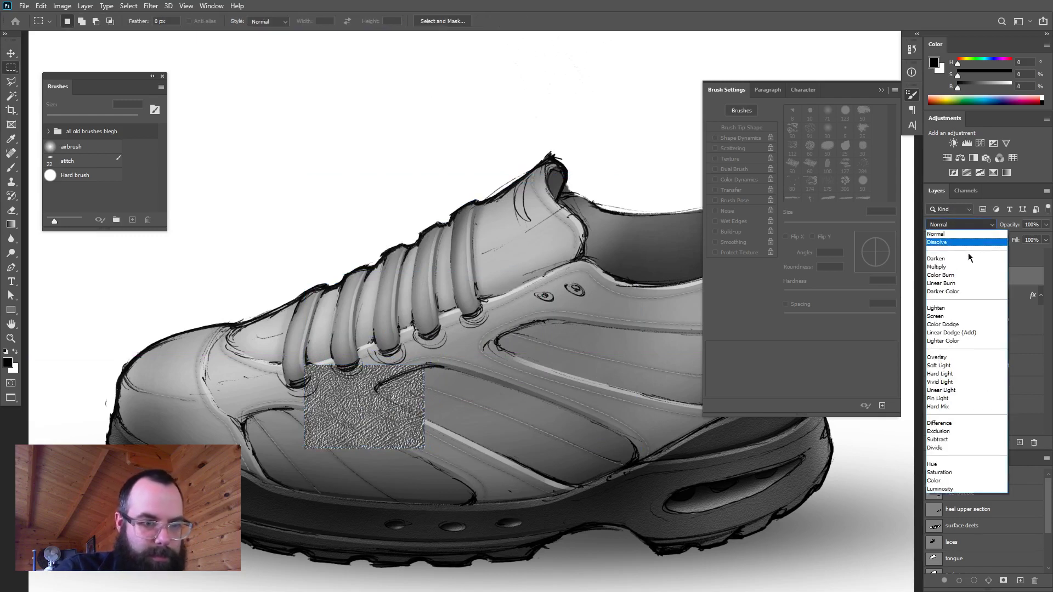
pyautogui.click(955, 357)
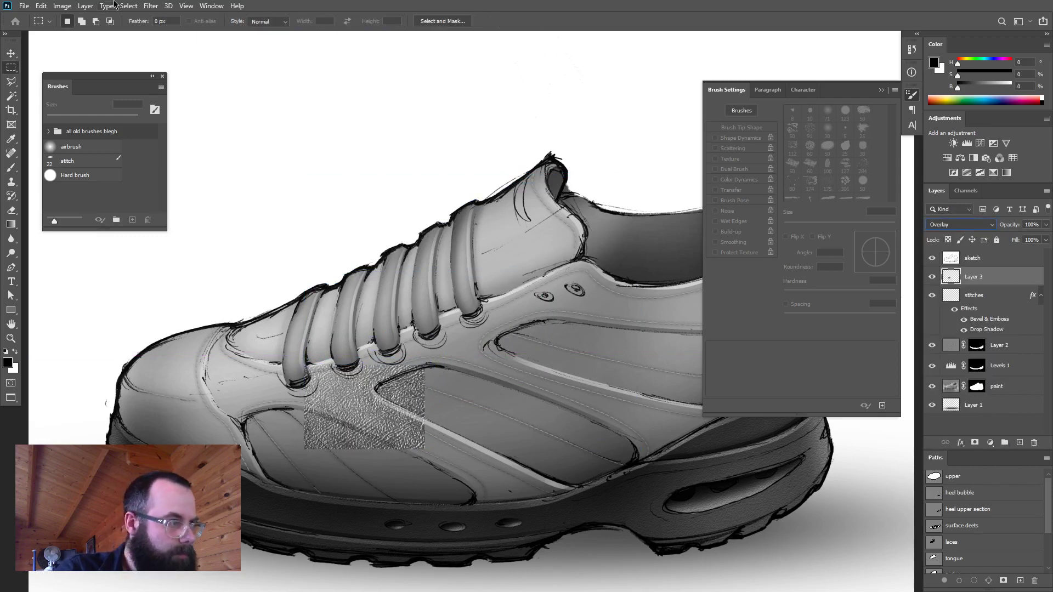
pyautogui.click(62, 6)
pyautogui.moveTo(83, 34)
pyautogui.click(193, 48)
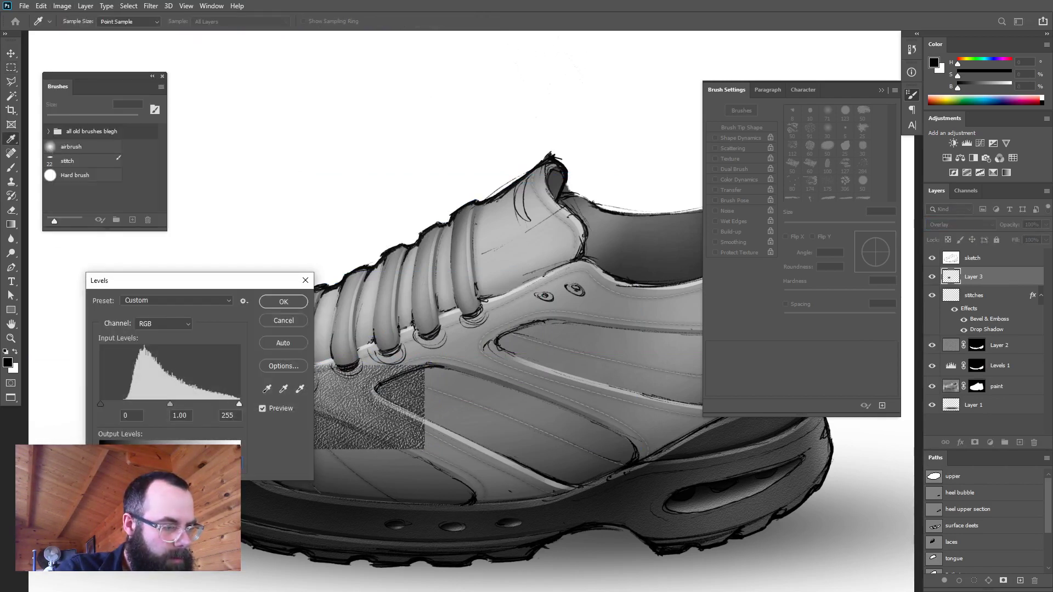
pyautogui.click(285, 324)
# - Try tiling the Overlay leather patch by placing a duplicate directly beside it toward the toe
pyautogui.press('v')
pyautogui.moveTo(365, 423); pyautogui.dragTo(403, 430)
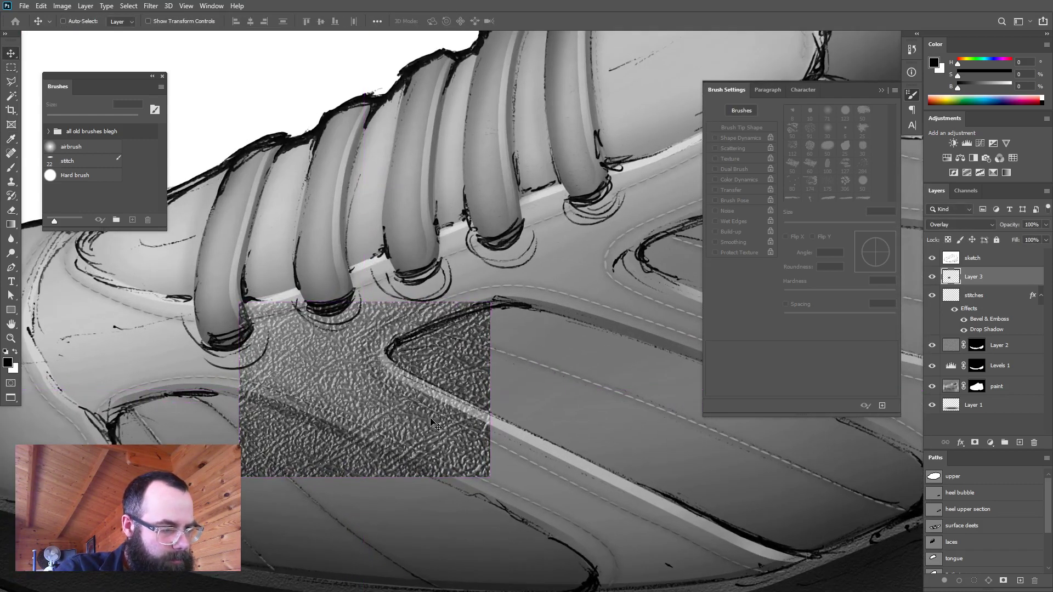
pyautogui.moveTo(457, 415); pyautogui.dragTo(208, 429)
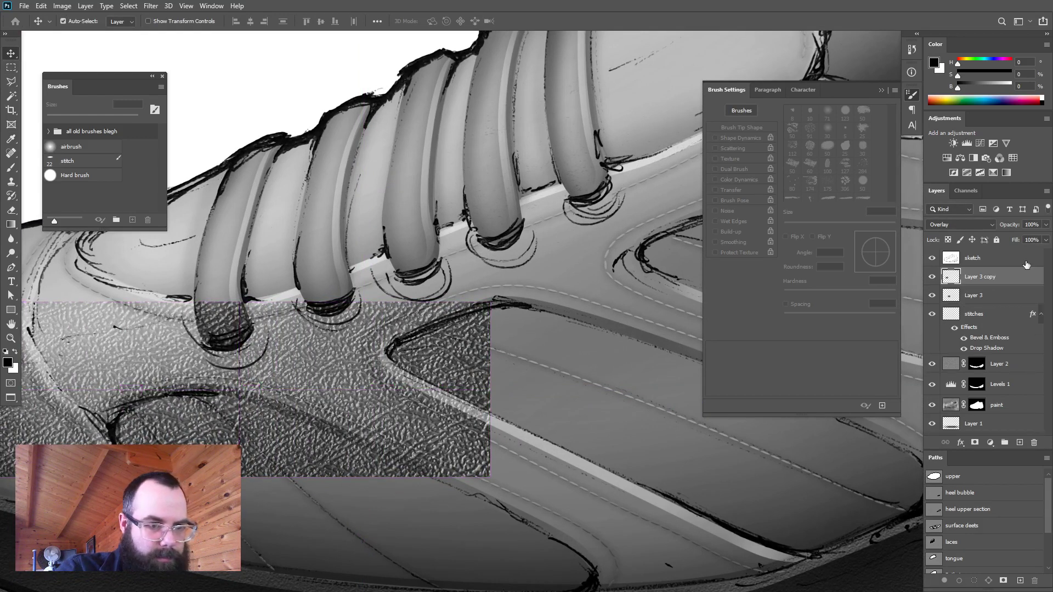
pyautogui.hotkey('ctrl', 'z')
# - Return the leather patch to Normal blending, and test its tiling with an adjoining duplicate that is deleted again
pyautogui.click(976, 225)
pyautogui.click(971, 234)
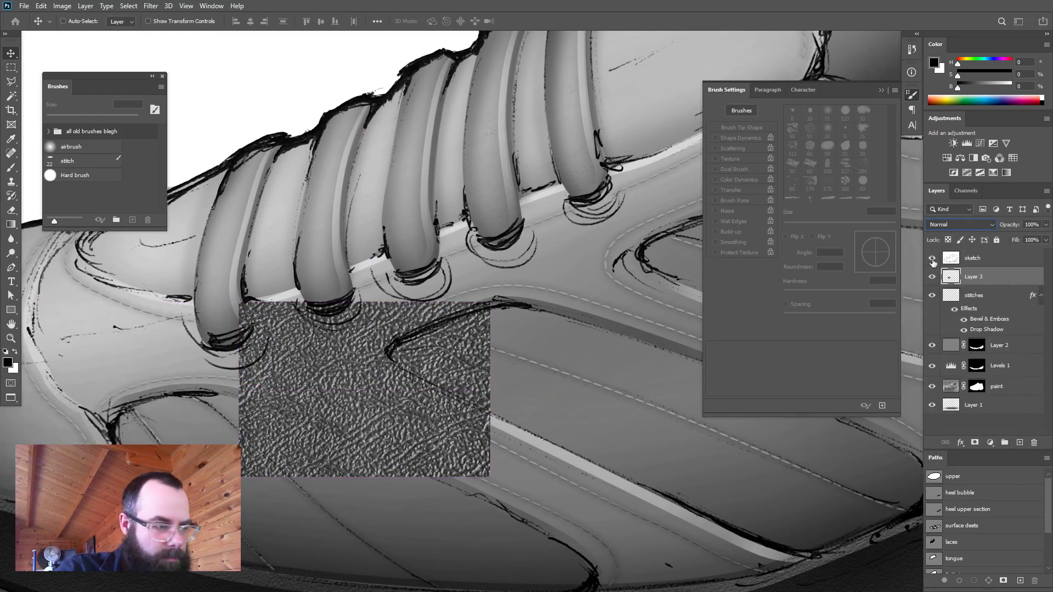
pyautogui.moveTo(454, 438); pyautogui.dragTo(215, 441)
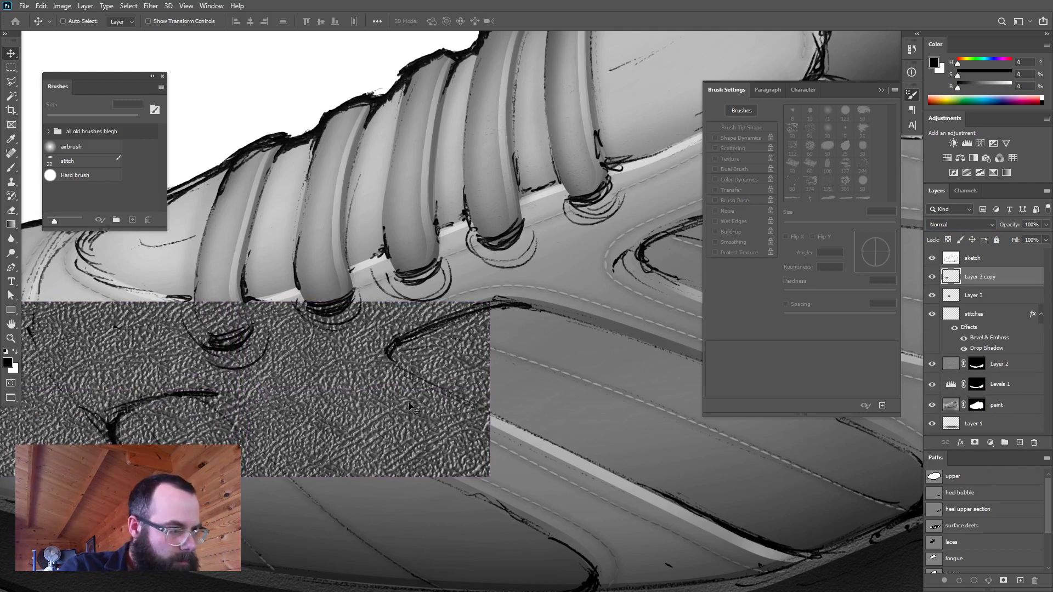
pyautogui.moveTo(982, 278); pyautogui.dragTo(1033, 442)
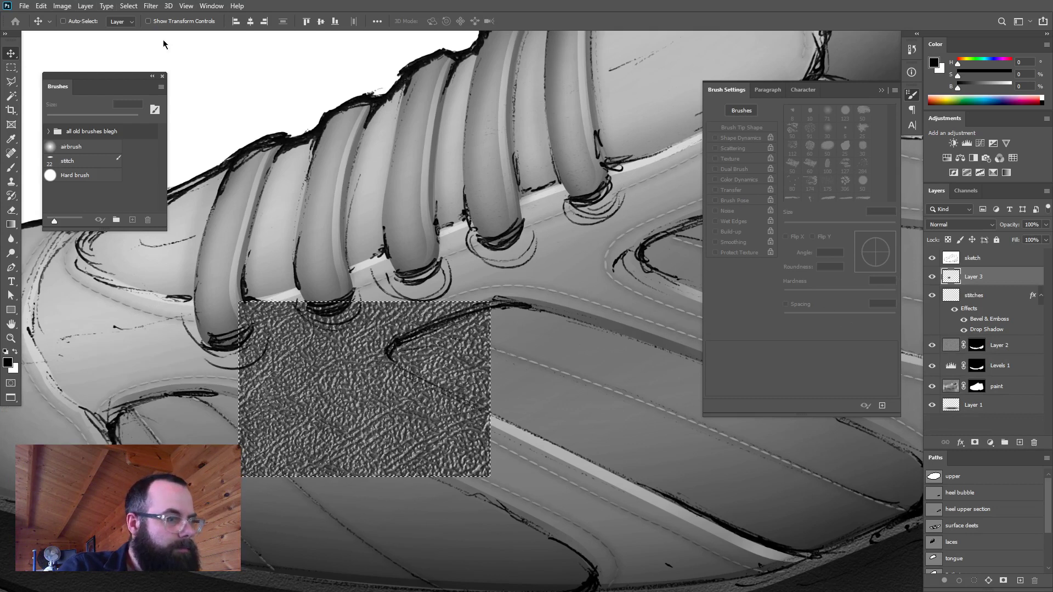
# - Hide the sketch layer and try to define the selected leather patch as a pattern
pyautogui.click(932, 258)
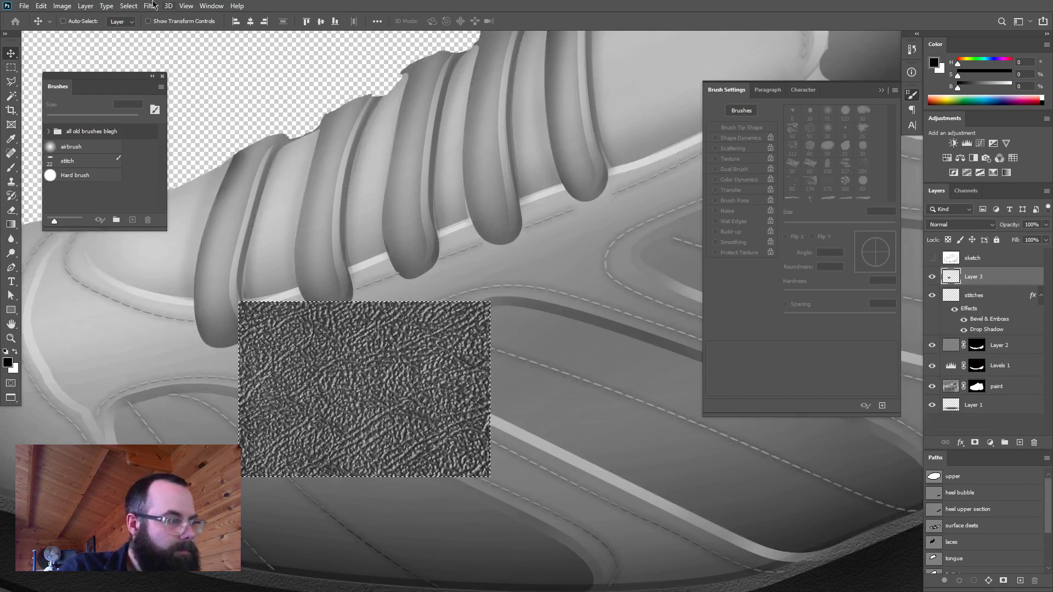
pyautogui.click(62, 6)
pyautogui.moveTo(48, 5)
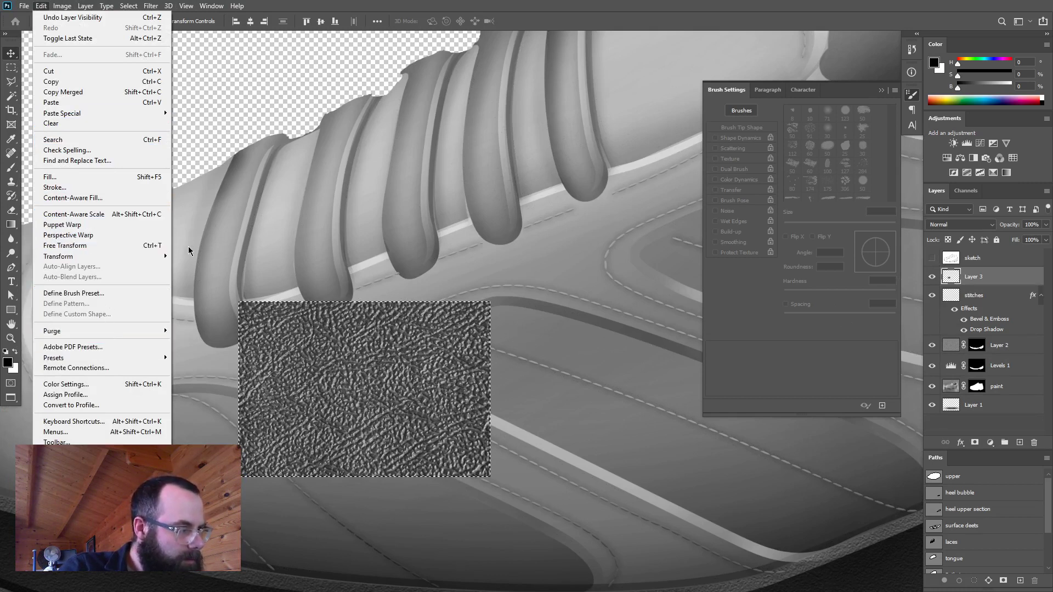
pyautogui.click(943, 274)
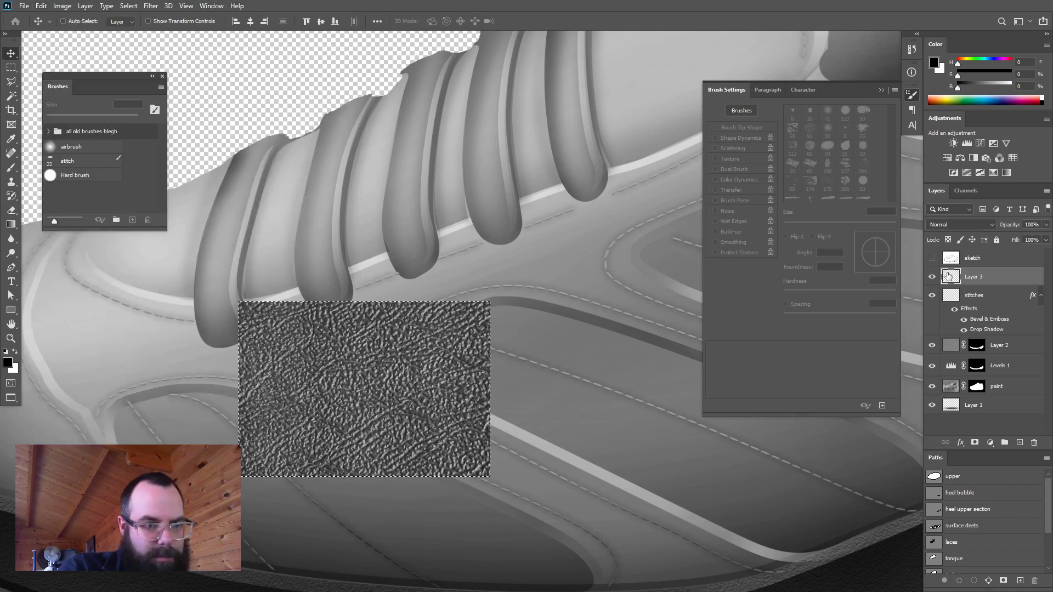
pyautogui.click(64, 6)
pyautogui.moveTo(39, 4)
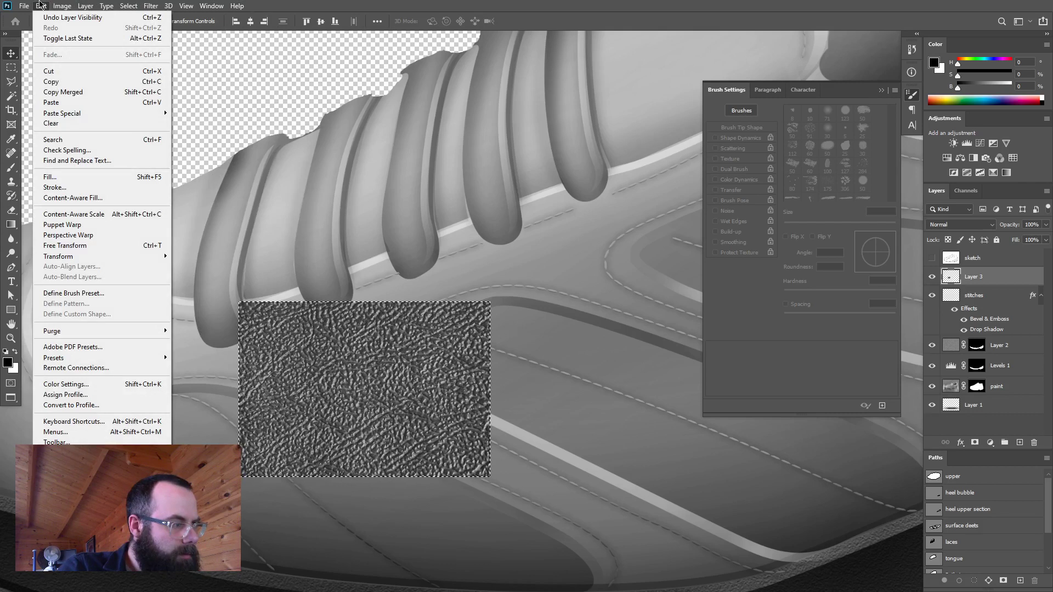
pyautogui.click(40, 5)
pyautogui.press('m')
pyautogui.click(40, 4)
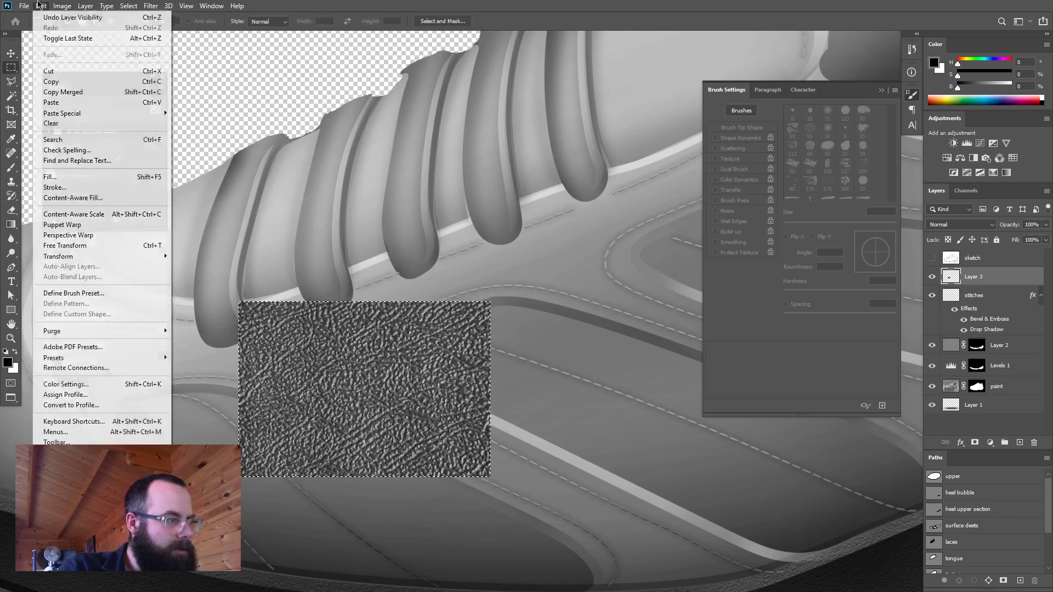
pyautogui.click(39, 5)
pyautogui.click(39, 4)
pyautogui.click(39, 5)
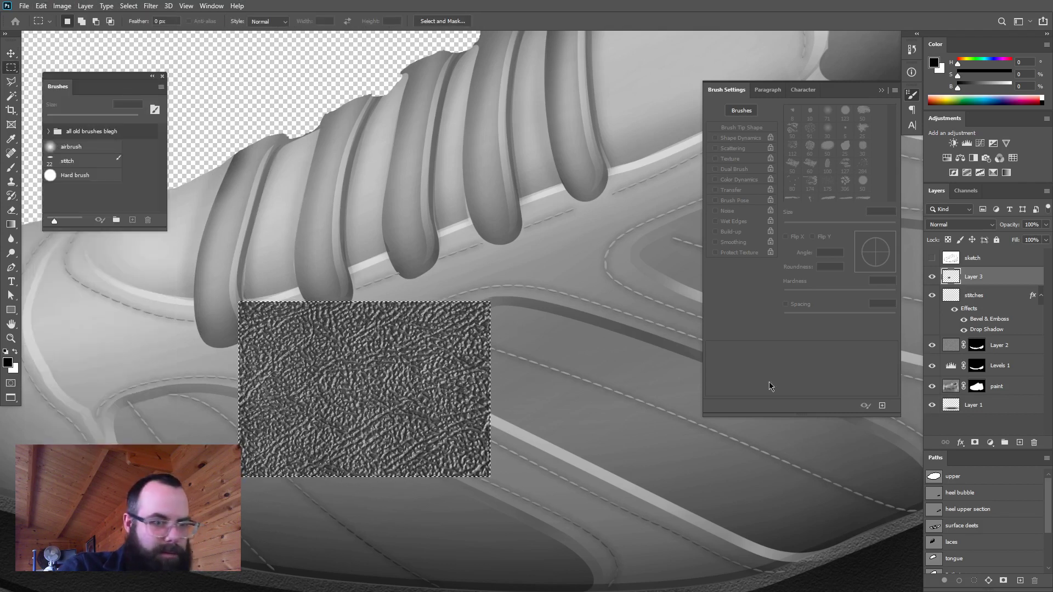
pyautogui.click(62, 5)
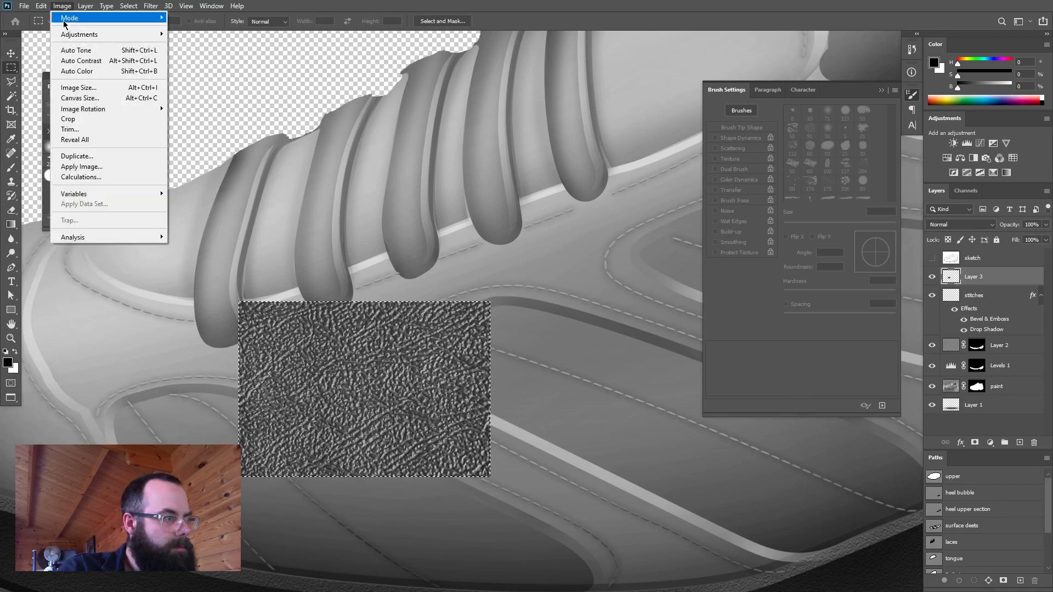
pyautogui.moveTo(68, 36)
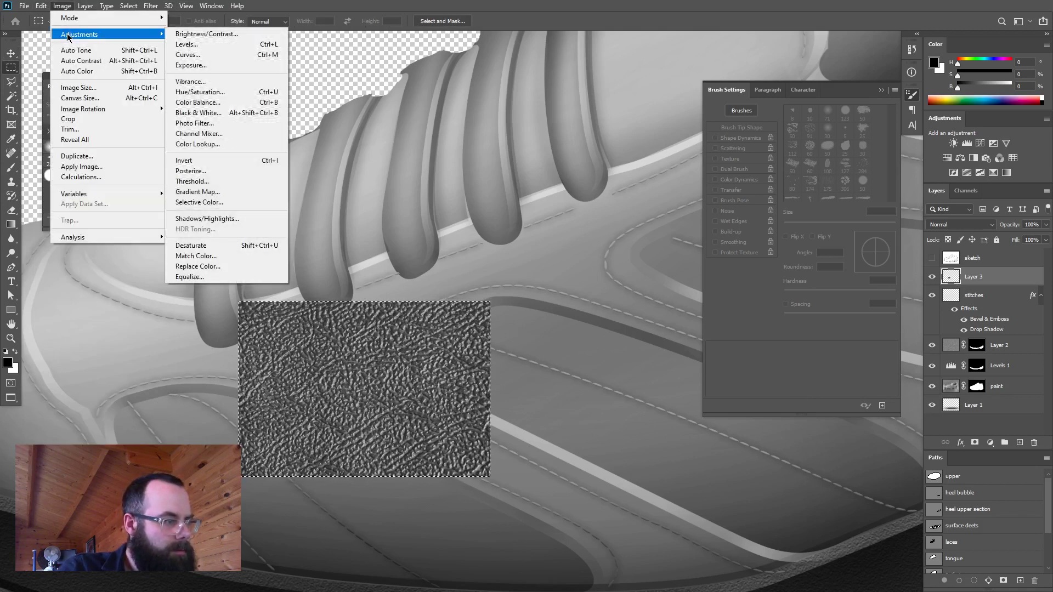
pyautogui.moveTo(70, 18)
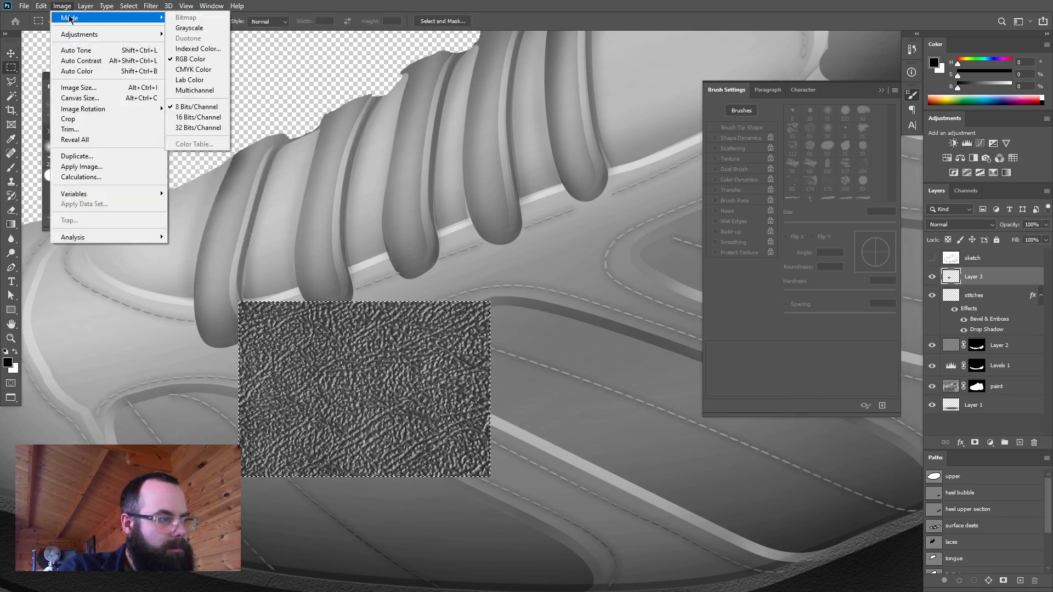
pyautogui.click(63, 7)
pyautogui.moveTo(573, 356); pyautogui.dragTo(535, 361)
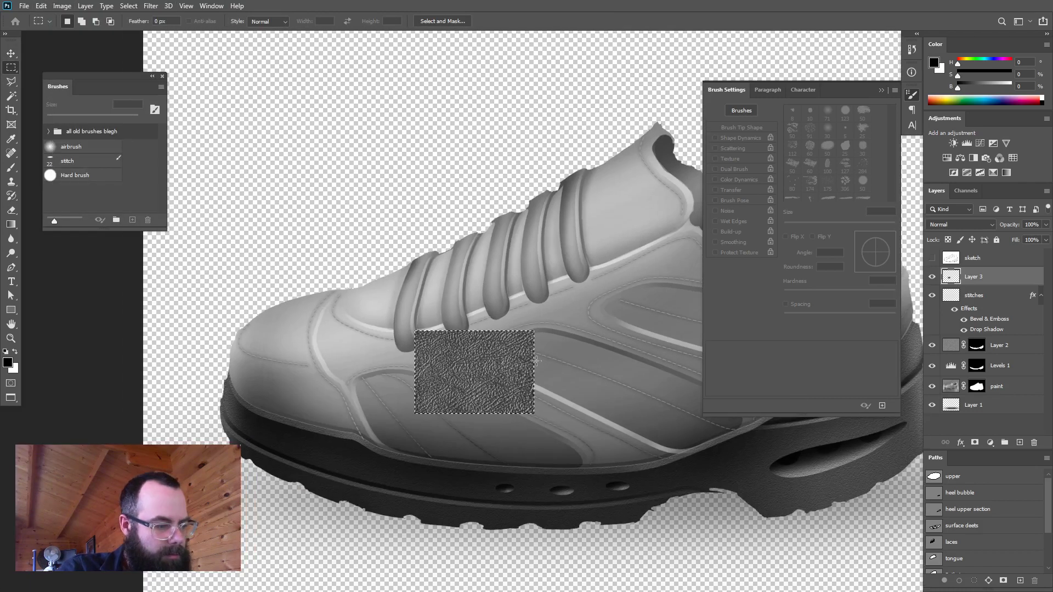
pyautogui.press('f')
pyautogui.press('f')
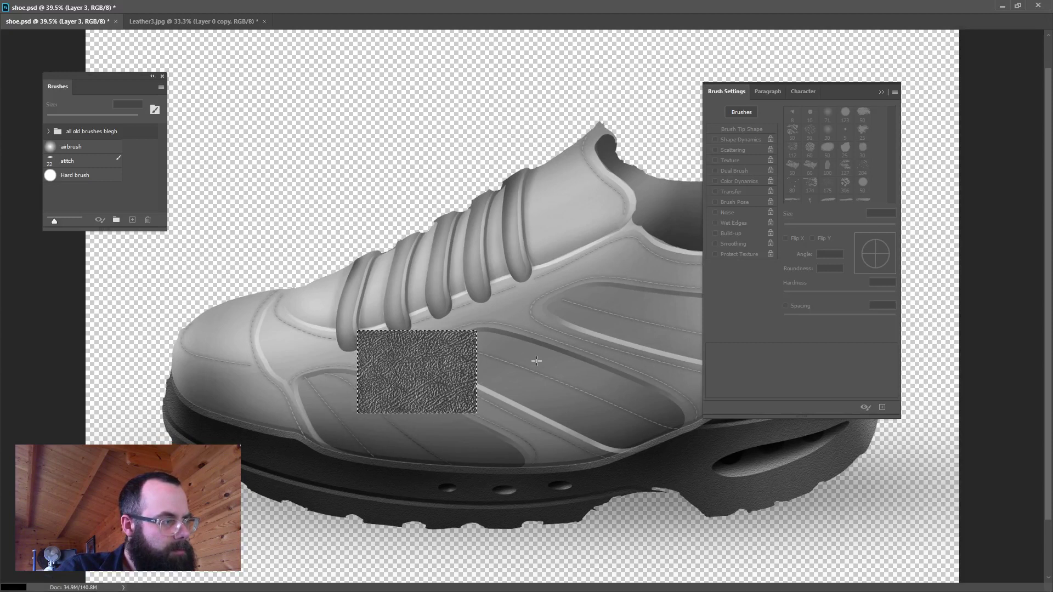
pyautogui.press('f')
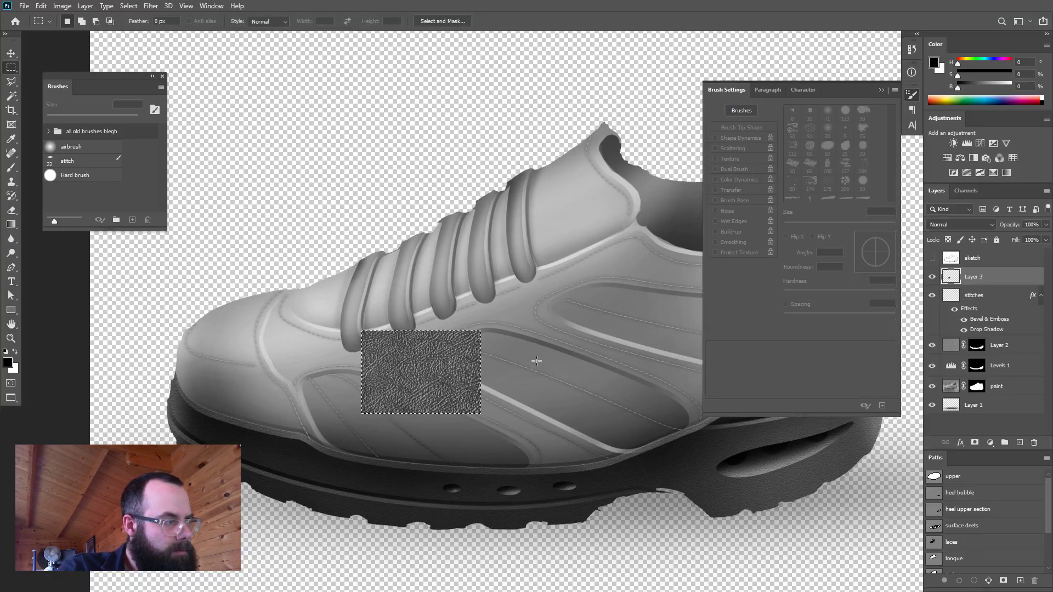
pyautogui.click(932, 277)
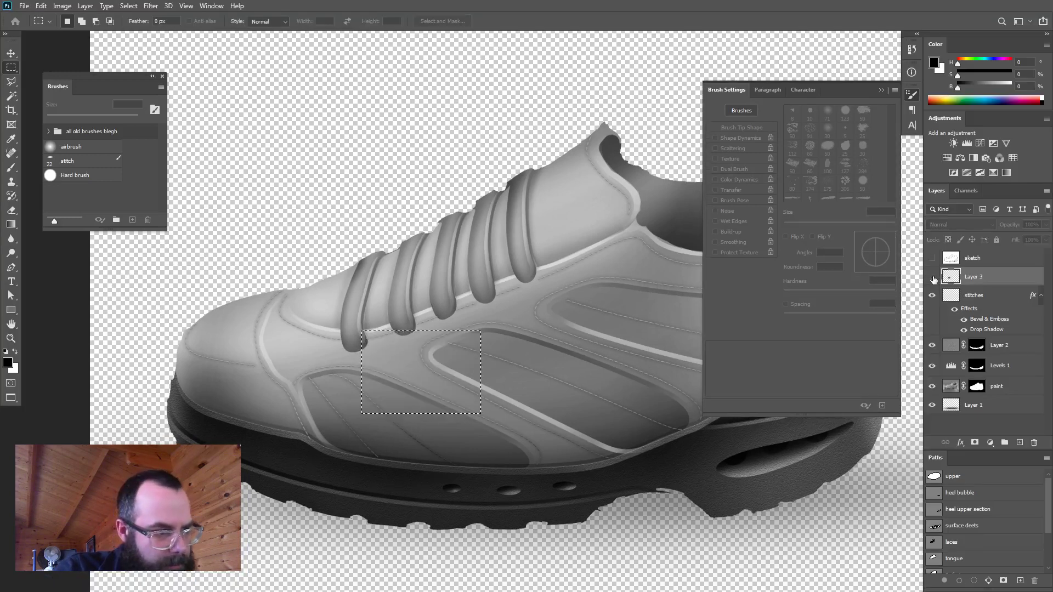
pyautogui.click(932, 277)
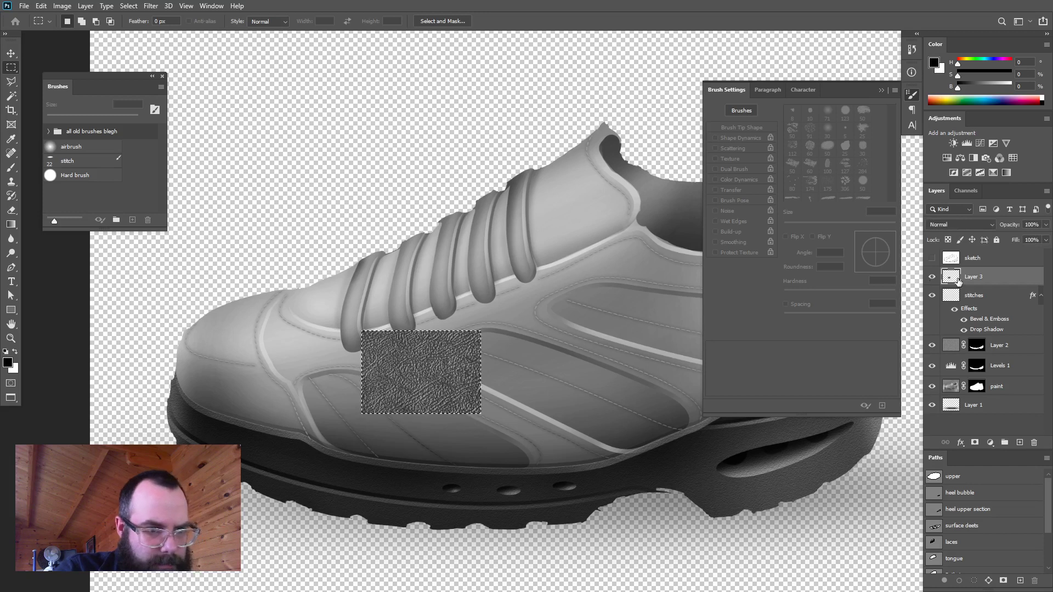
pyautogui.click(65, 6)
pyautogui.moveTo(44, 5)
pyautogui.press('Escape')
# - Move the leather patch onto the empty canvas above the toe and try to define a pattern without a selection
pyautogui.press('v')
pyautogui.moveTo(451, 383); pyautogui.dragTo(340, 197)
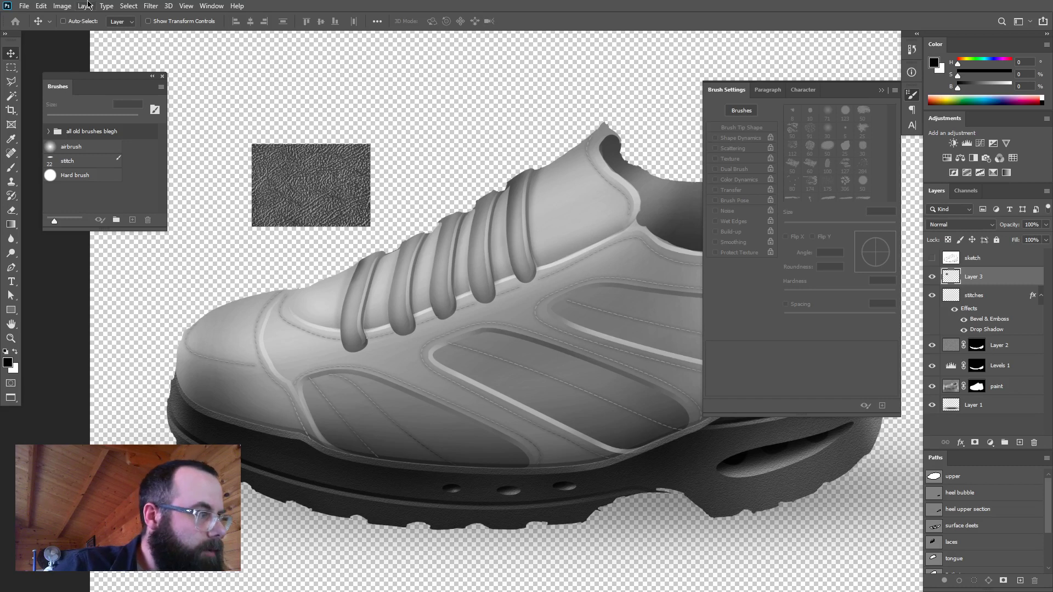
pyautogui.click(42, 6)
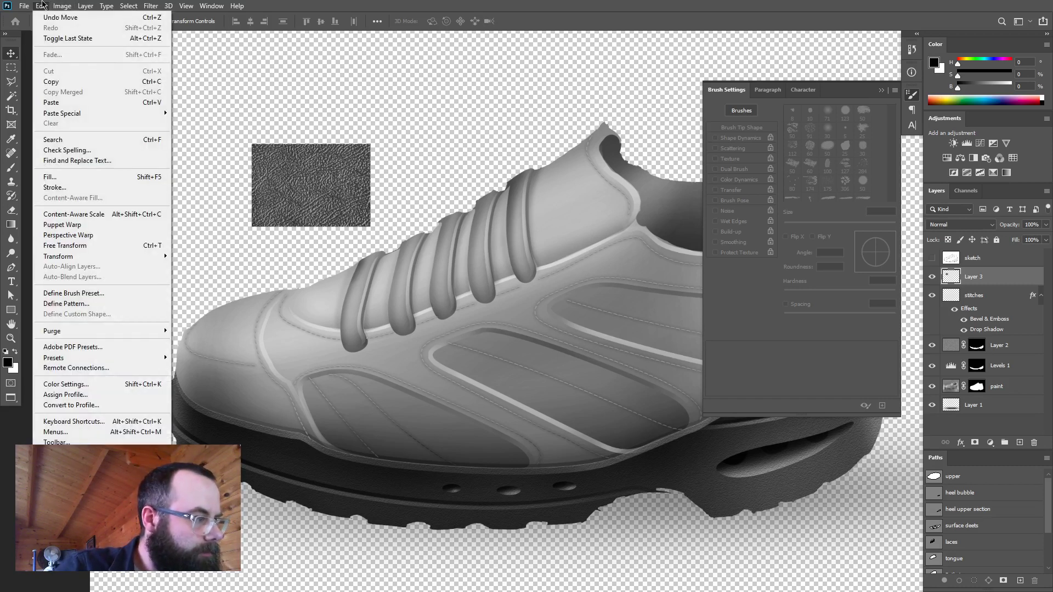
pyautogui.click(42, 5)
pyautogui.click(43, 5)
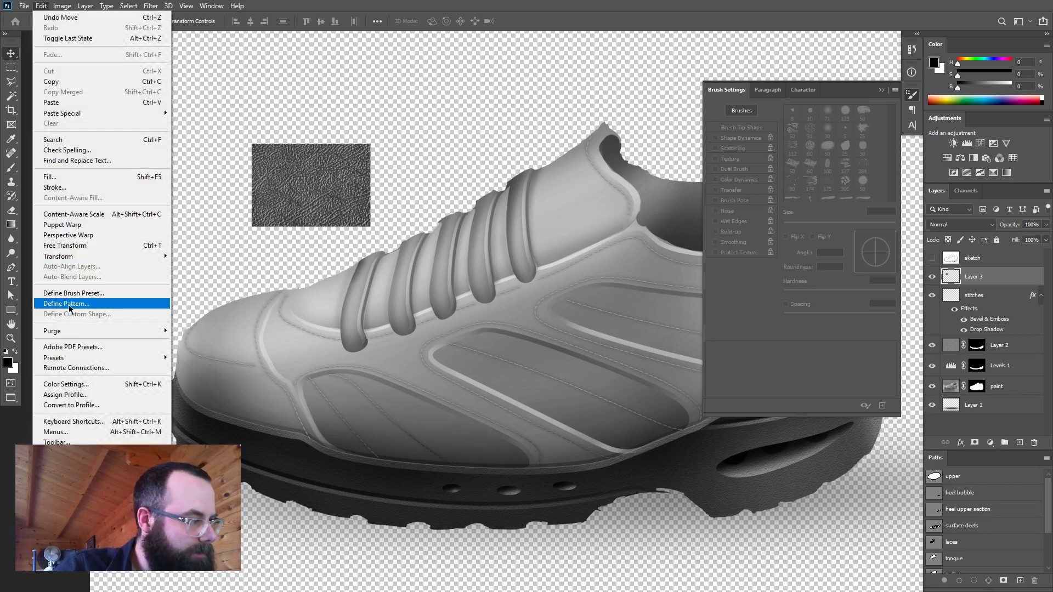
pyautogui.click(69, 305)
pyautogui.click(740, 262)
# - Select the leather patch with a rectangular marquee along its edges and define it as a new pattern
pyautogui.keyDown('ctrl'); pyautogui.click(952, 277); pyautogui.keyUp('ctrl')
pyautogui.click(42, 5)
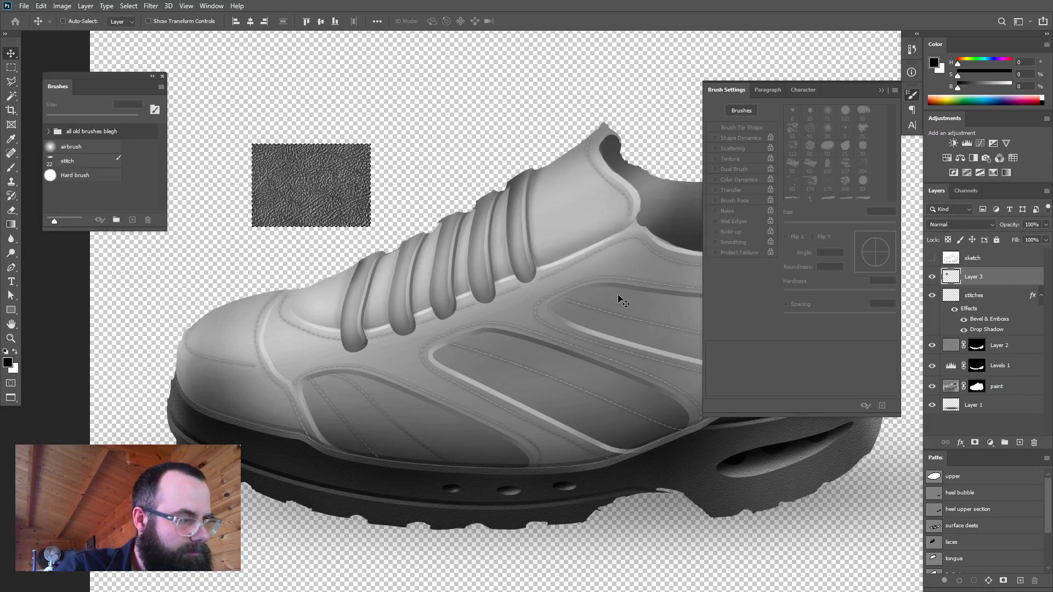
pyautogui.press('m')
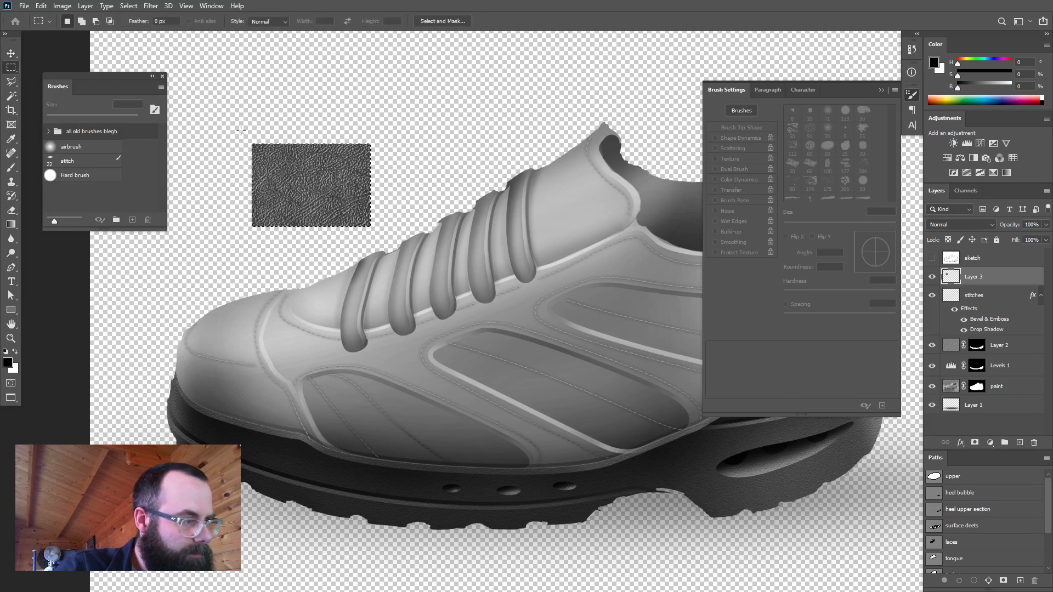
pyautogui.moveTo(254, 144); pyautogui.dragTo(370, 225)
pyautogui.click(41, 5)
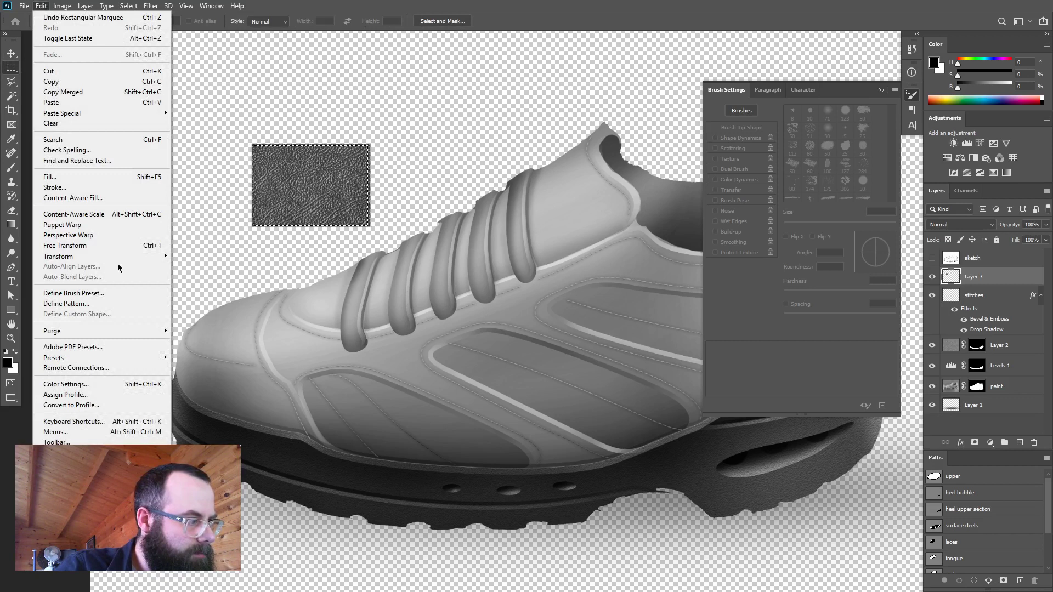
pyautogui.click(110, 303)
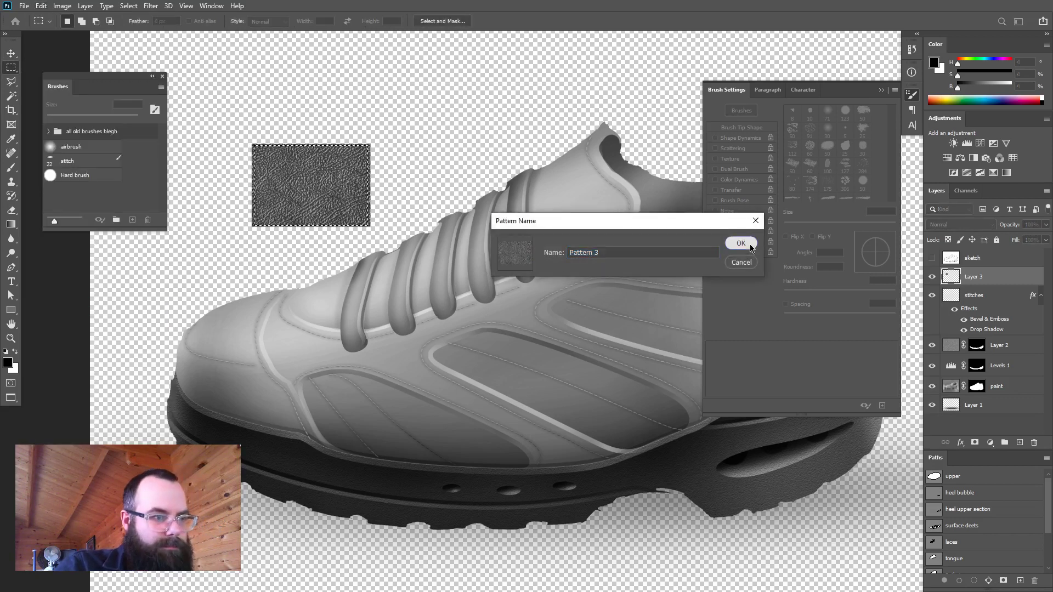
pyautogui.click(740, 244)
# - Fill the whole patch layer with the new leather pattern at 100% opacity and set its blend mode to Overlay
pyautogui.click(41, 6)
pyautogui.click(69, 153)
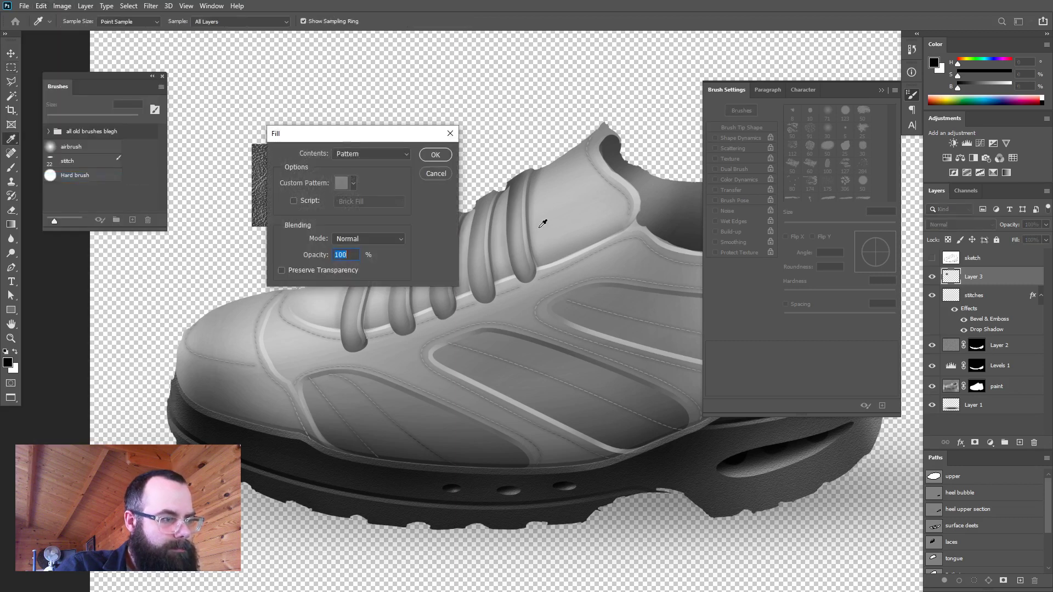
pyautogui.click(354, 184)
pyautogui.scroll(-8, 344, 245)
pyautogui.click(305, 259)
pyautogui.click(435, 155)
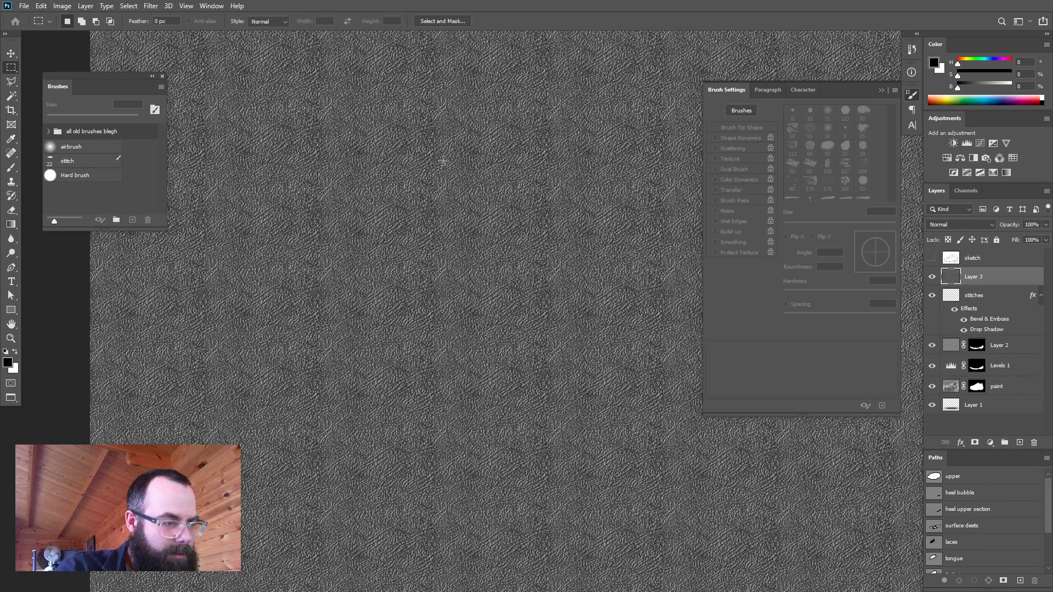
pyautogui.click(968, 226)
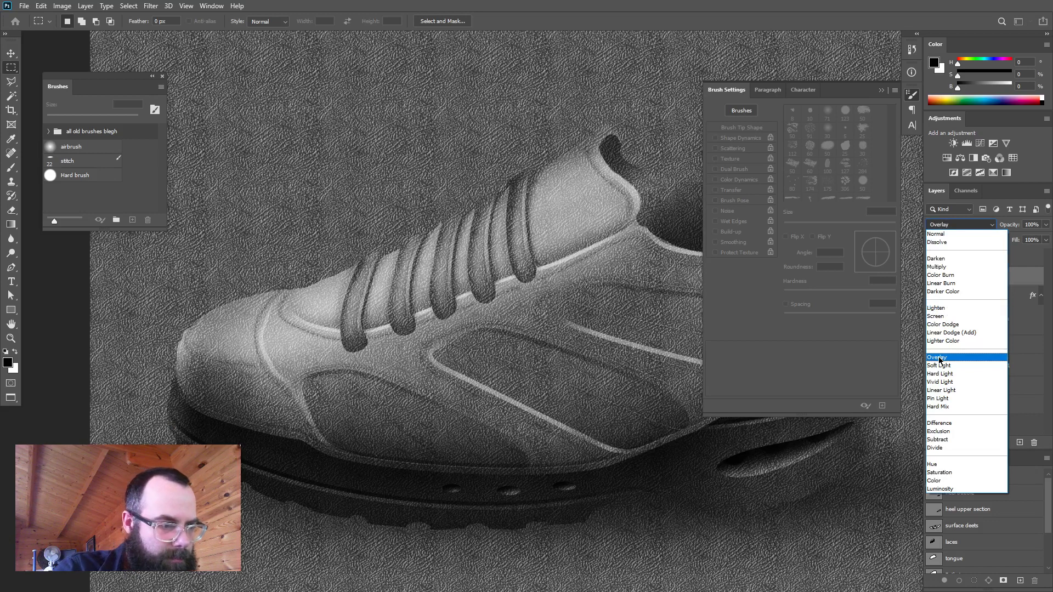
pyautogui.click(938, 357)
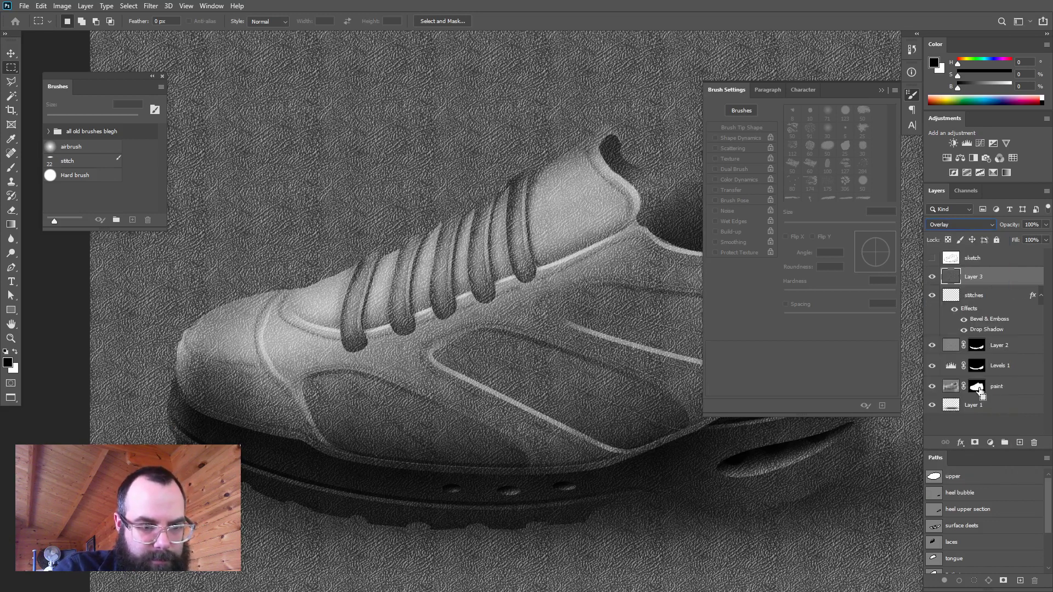
# - Mask the leather layer to the shoe's upper, excluding the sole and background, and lower its opacity to 61%
pyautogui.keyDown('ctrl'); pyautogui.click(934, 477); pyautogui.keyUp('ctrl')
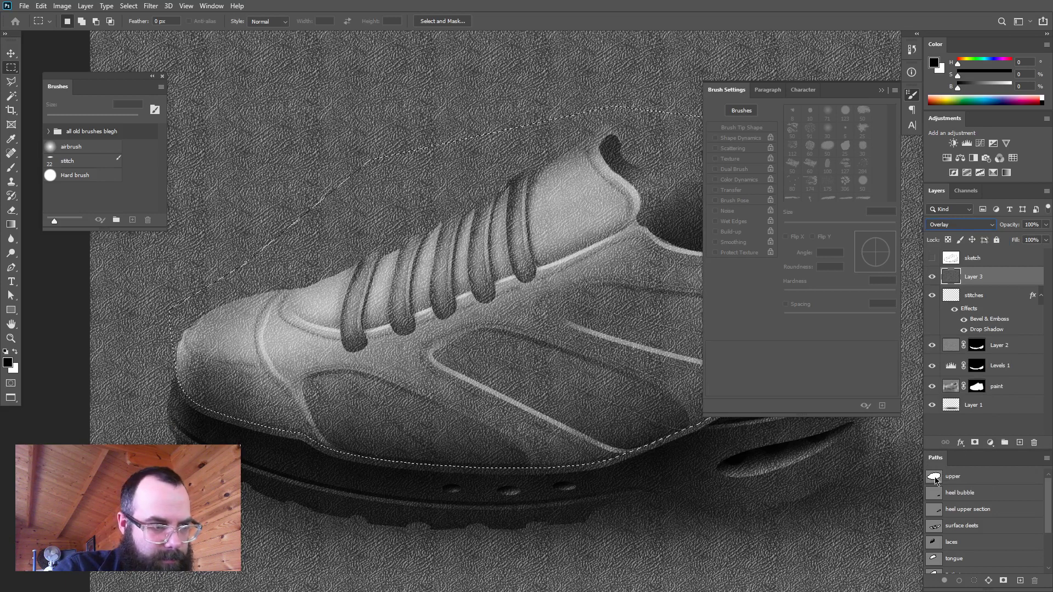
pyautogui.keyDown('ctrl'); pyautogui.click(977, 387); pyautogui.keyUp('ctrl')
pyautogui.keyDown('ctrl'); pyautogui.click(979, 367); pyautogui.keyUp('ctrl')
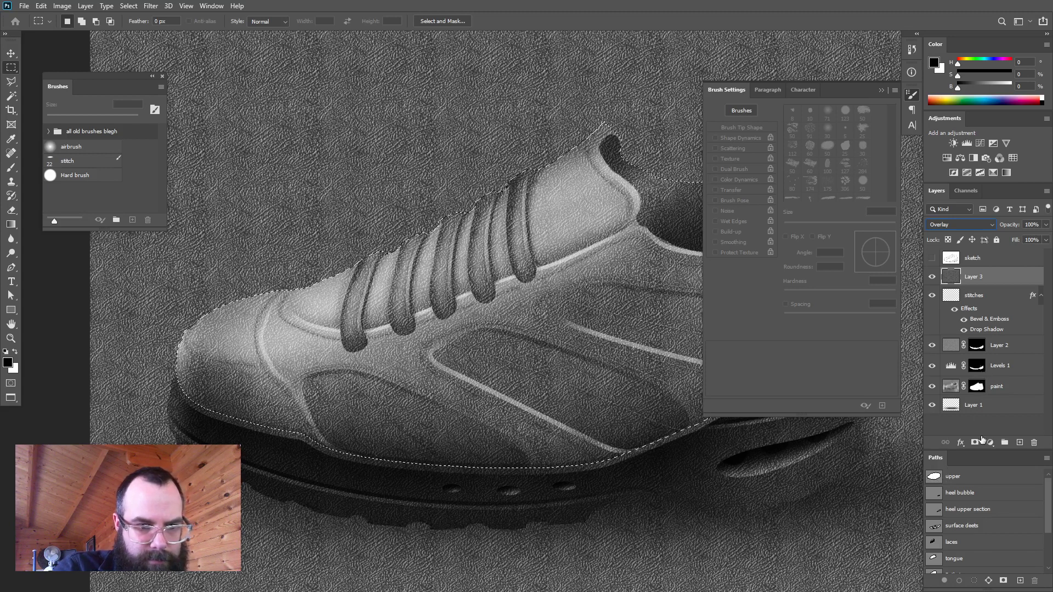
pyautogui.click(975, 443)
pyautogui.click(1046, 225)
# - With the sketch layer shown, move the leather layer below the stitches layer and set its opacity to 41%
pyautogui.click(932, 257)
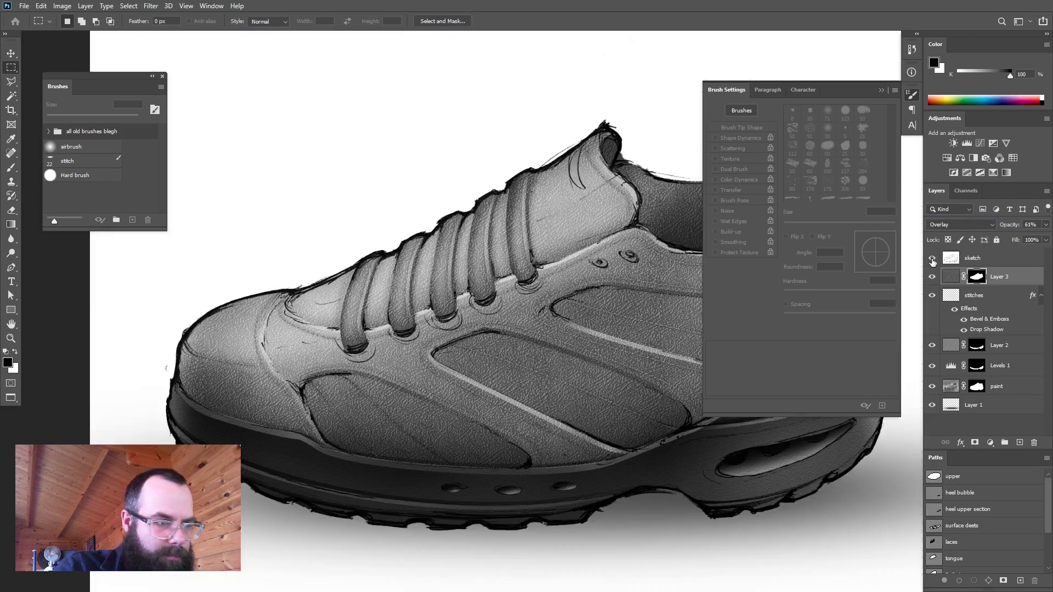
pyautogui.moveTo(506, 379); pyautogui.dragTo(373, 394)
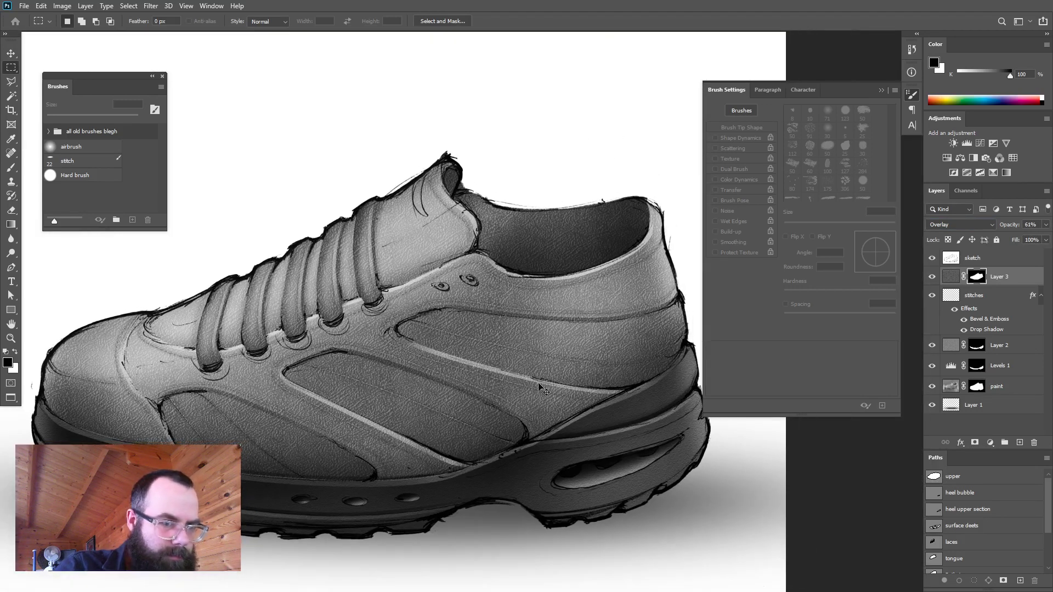
pyautogui.moveTo(950, 287); pyautogui.dragTo(957, 337)
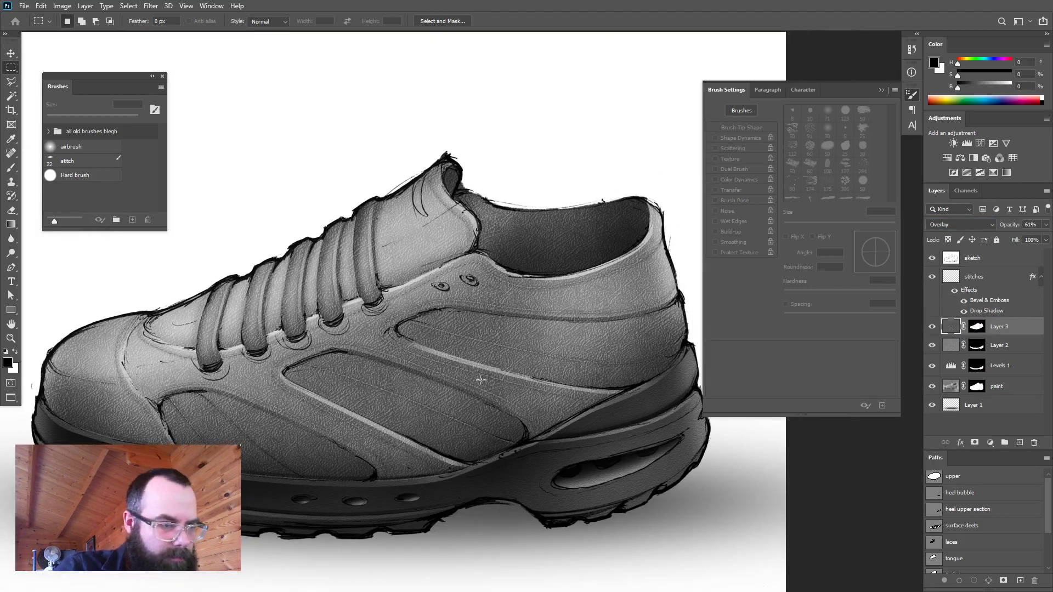
pyautogui.click(1045, 225)
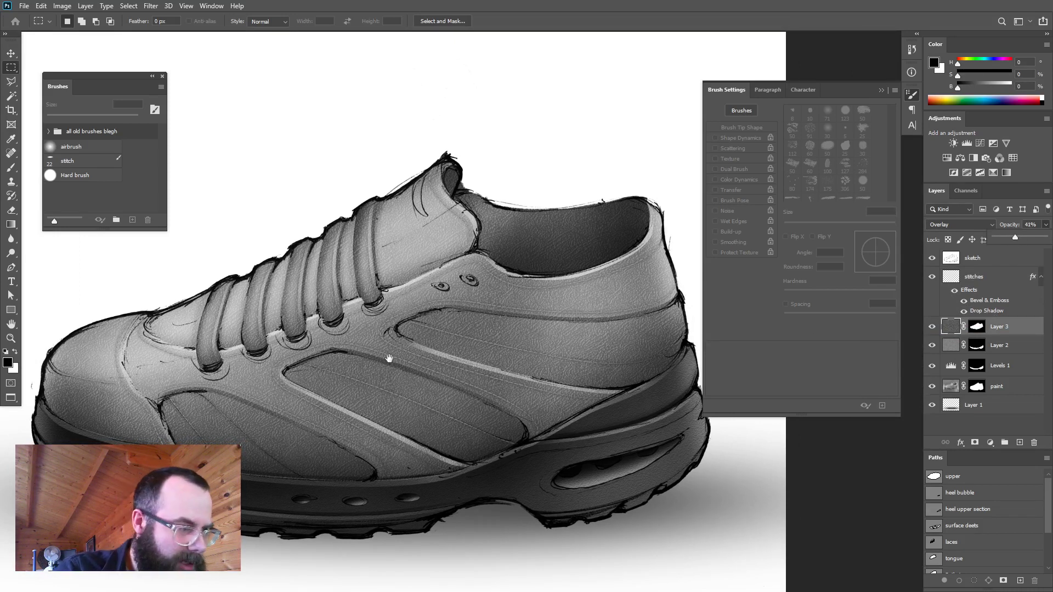
pyautogui.moveTo(389, 358); pyautogui.dragTo(408, 360)
pyautogui.scroll(-2, 415, 366)
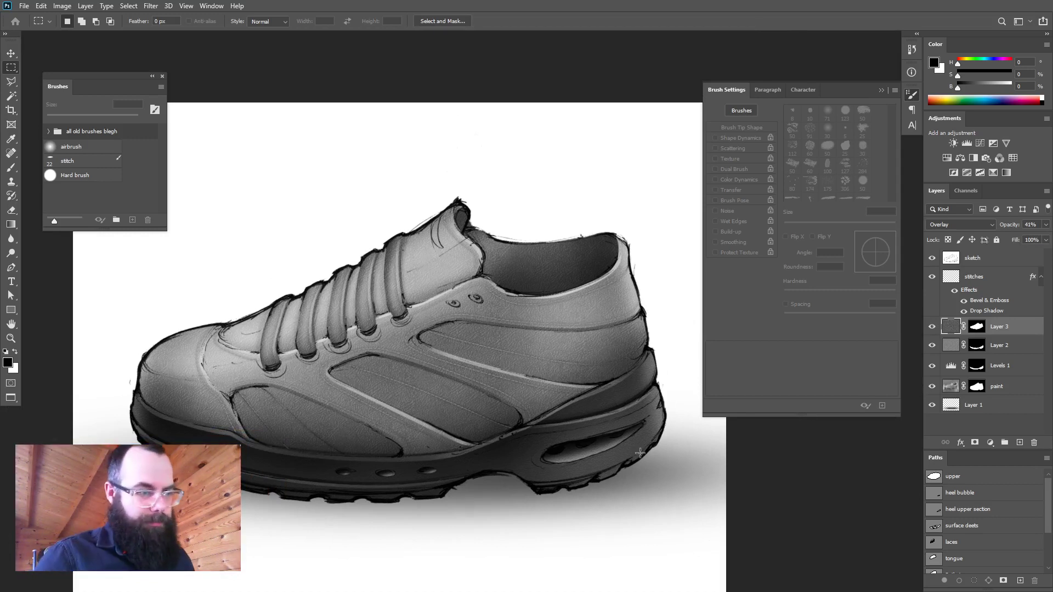
# - Add a Hue/Saturation adjustment masked to the shoe's upper and colorize it red with hue 0 and saturation 52
pyautogui.keyDown('ctrl'); pyautogui.click(978, 328); pyautogui.keyUp('ctrl')
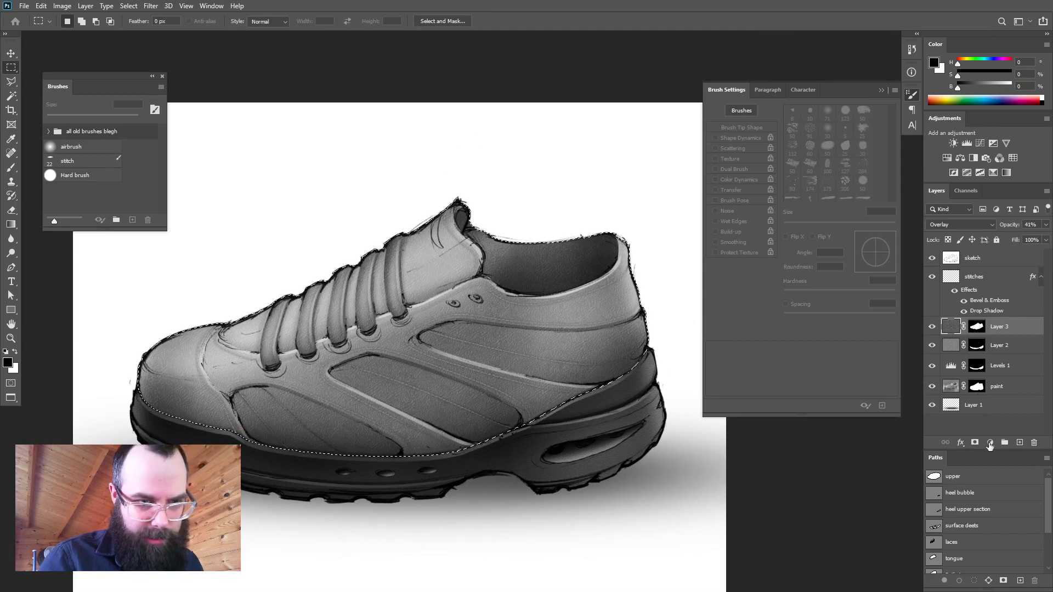
pyautogui.click(990, 443)
pyautogui.click(982, 337)
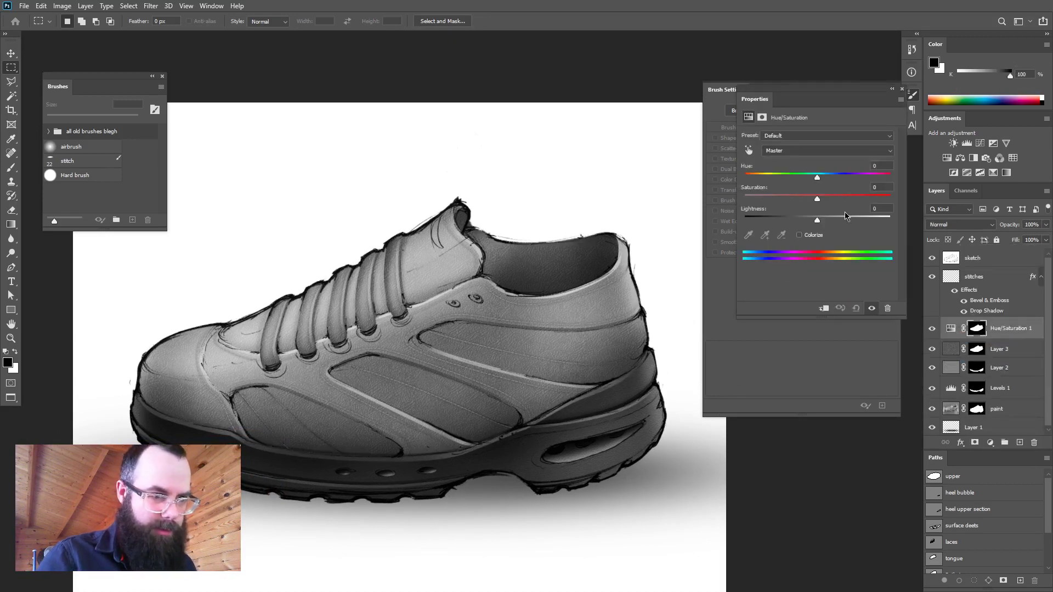
pyautogui.click(802, 235)
pyautogui.moveTo(781, 199); pyautogui.dragTo(806, 199)
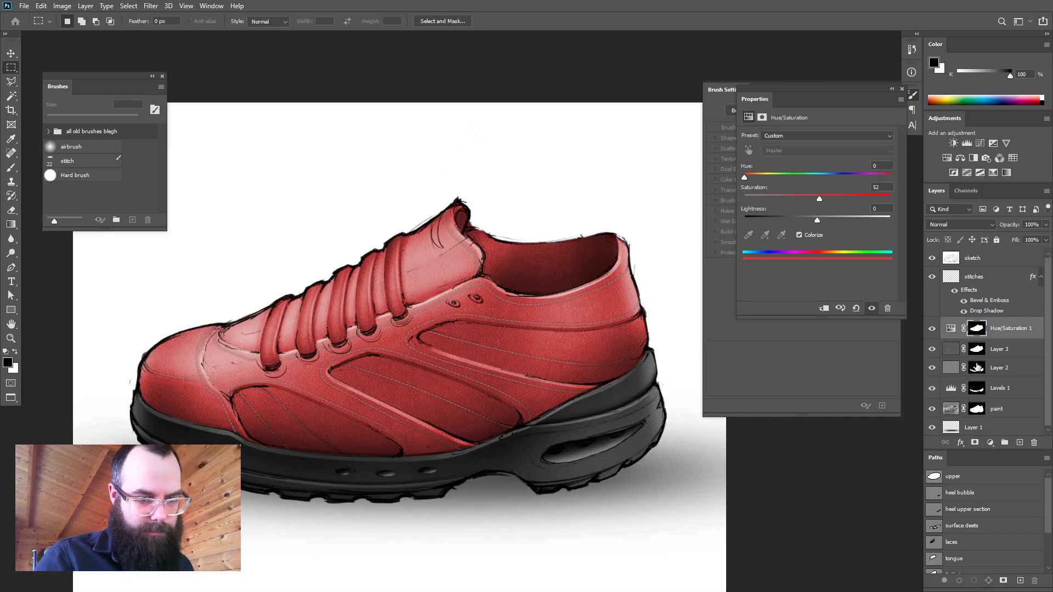
# - Exclude the side panels from the red colorization by filling the surface deets selection with black on the adjustment's mask
pyautogui.keyDown('ctrl'); pyautogui.click(936, 529); pyautogui.keyUp('ctrl')
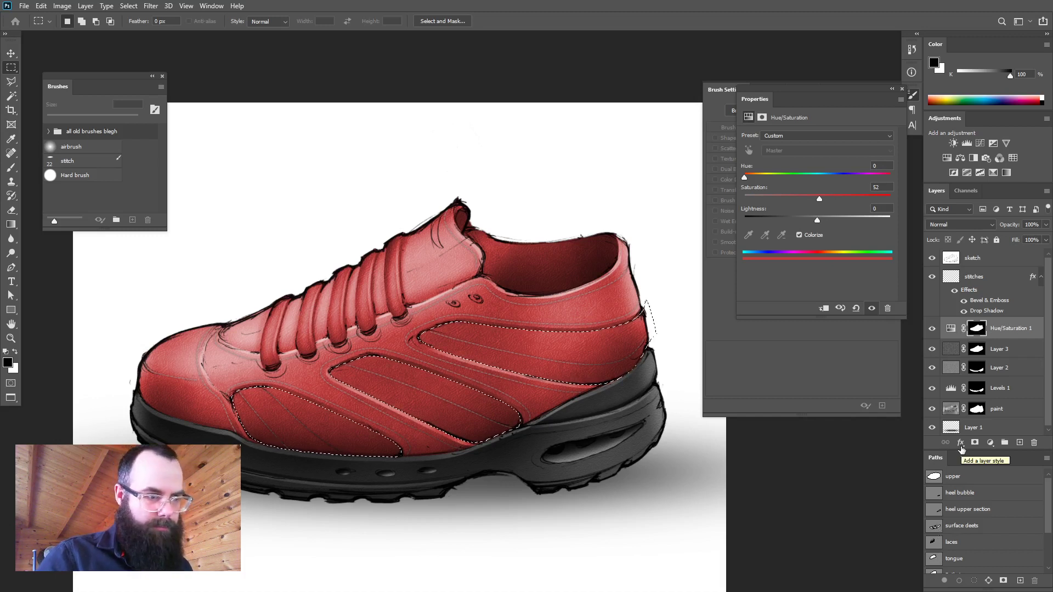
pyautogui.hotkey('alt', 'BackSpace')
pyautogui.hotkey('ctrl', 'd')
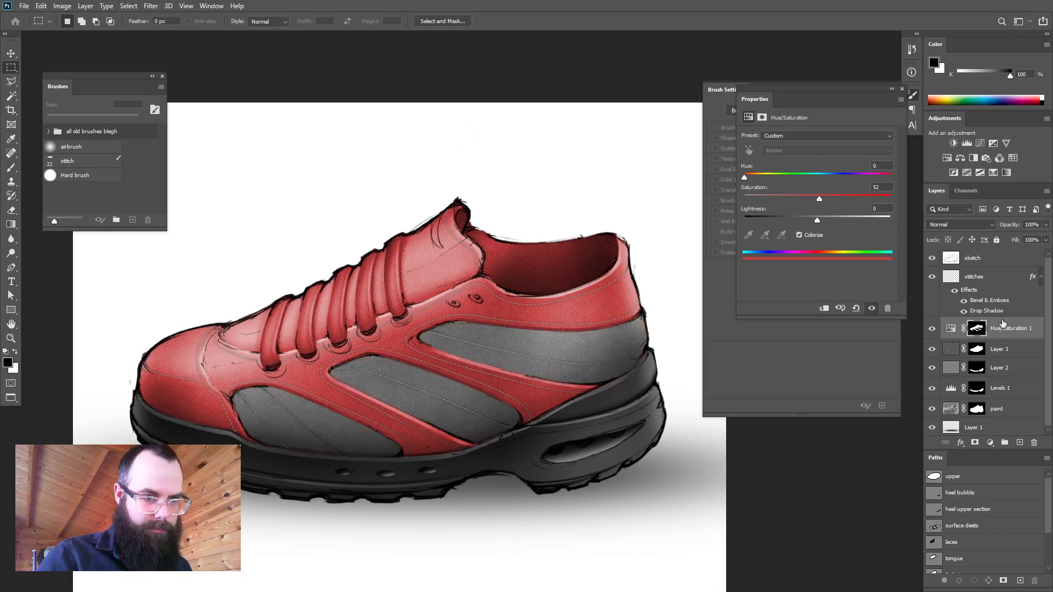
# - Delete the Hue/Saturation adjustment's mask and the adjustment layer itself
pyautogui.moveTo(982, 337); pyautogui.dragTo(1034, 442)
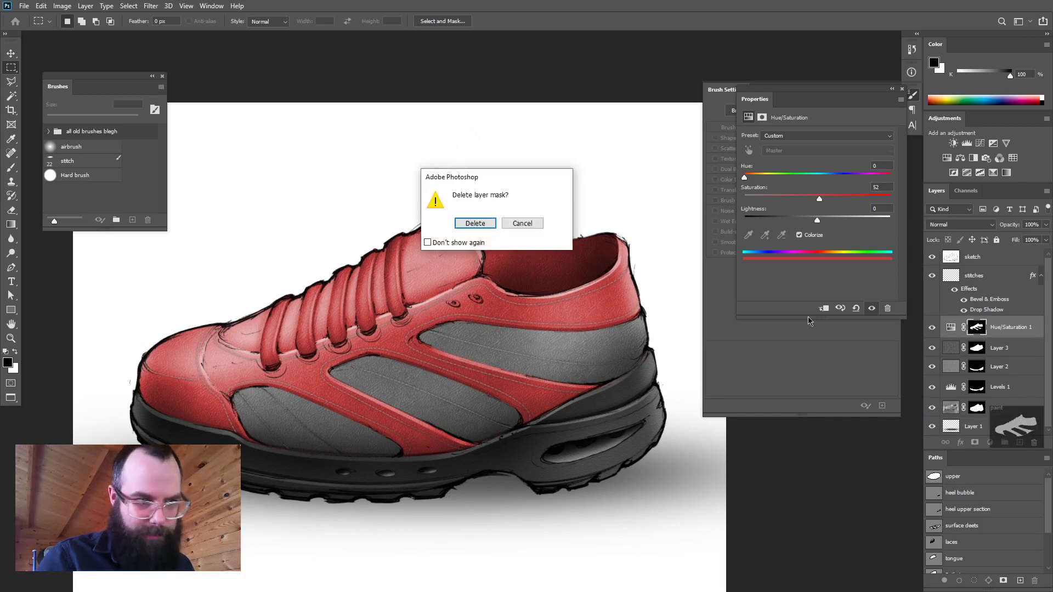
pyautogui.click(474, 223)
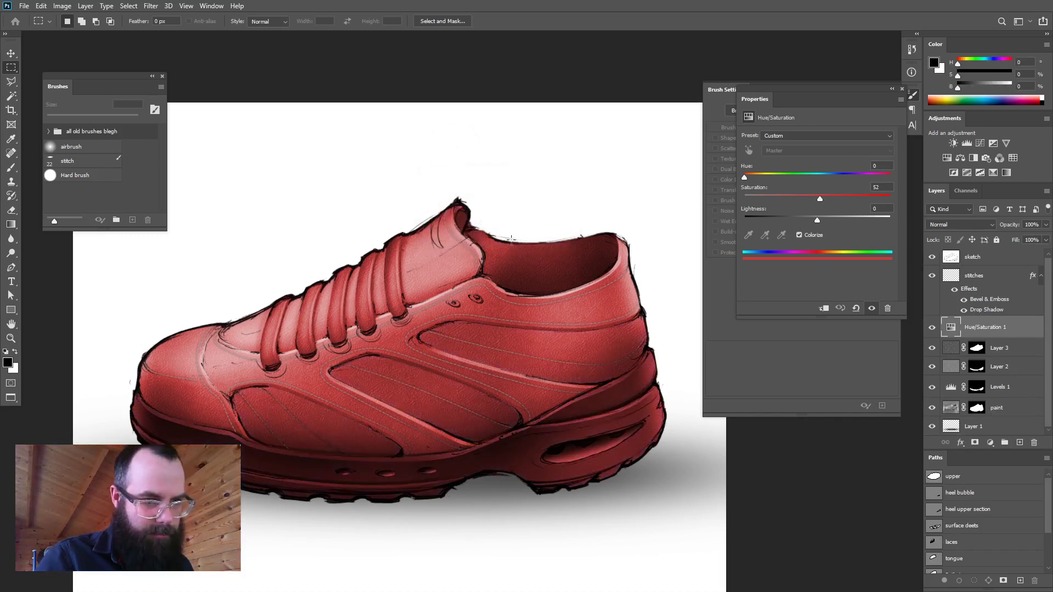
pyautogui.moveTo(983, 330); pyautogui.dragTo(1034, 442)
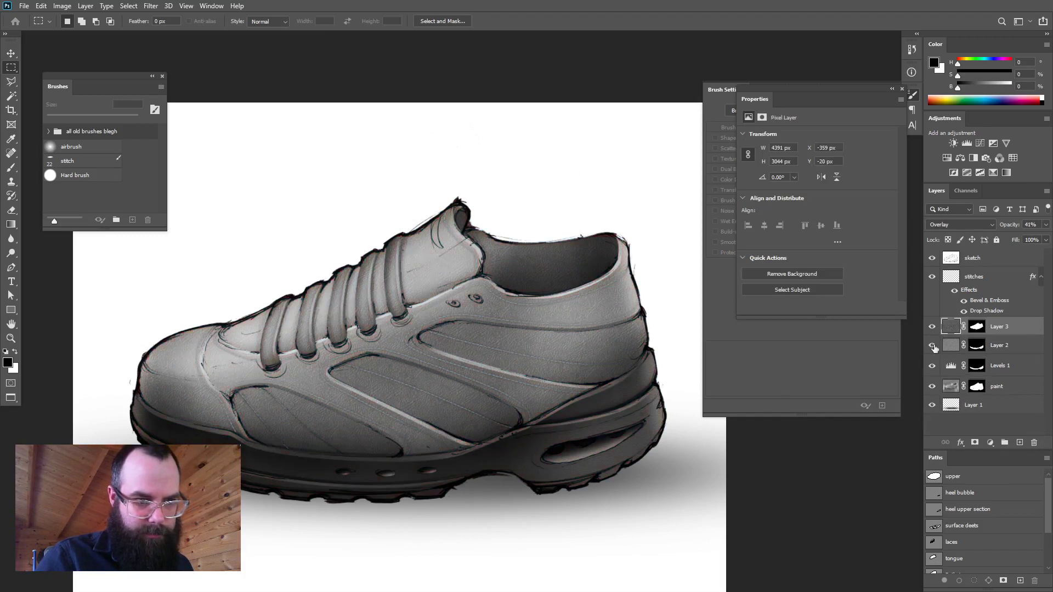
# - Add a Hue/Saturation adjustment masked to the surface deets path and colorize the side panels red with hue 0 and saturation 50
pyautogui.keyDown('ctrl'); pyautogui.click(939, 530); pyautogui.keyUp('ctrl')
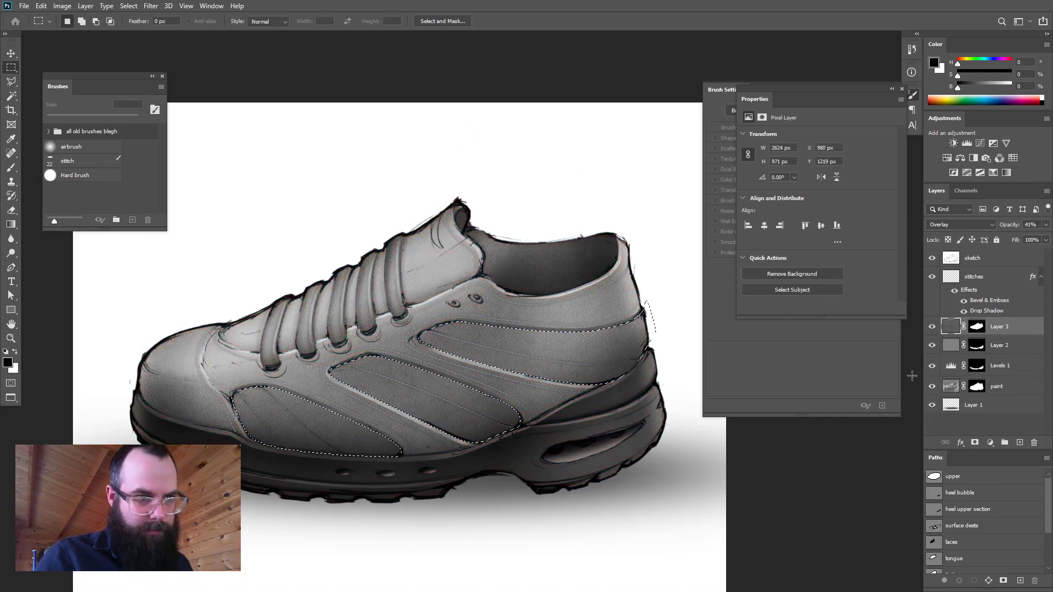
pyautogui.click(990, 443)
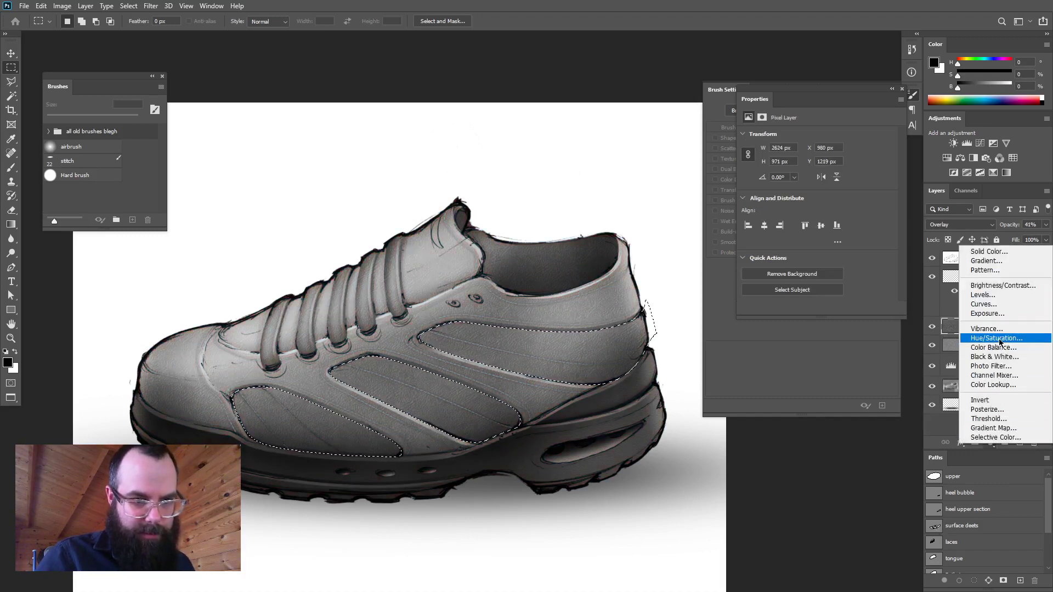
pyautogui.click(965, 337)
pyautogui.click(807, 238)
pyautogui.moveTo(816, 198)
pyautogui.mouseDown()
pyautogui.moveTo(837, 200)
pyautogui.moveTo(827, 202)
pyautogui.mouseUp()
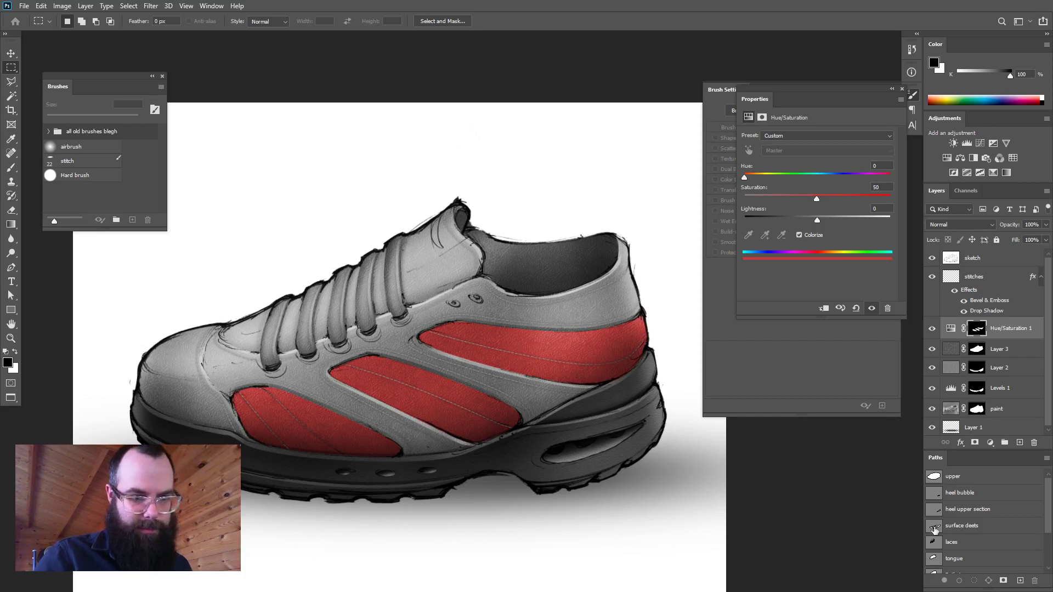
# - Extend the red colorization to the laces by filling the laces path selection with white on the adjustment's mask
pyautogui.keyDown('ctrl'); pyautogui.click(934, 545); pyautogui.keyUp('ctrl')
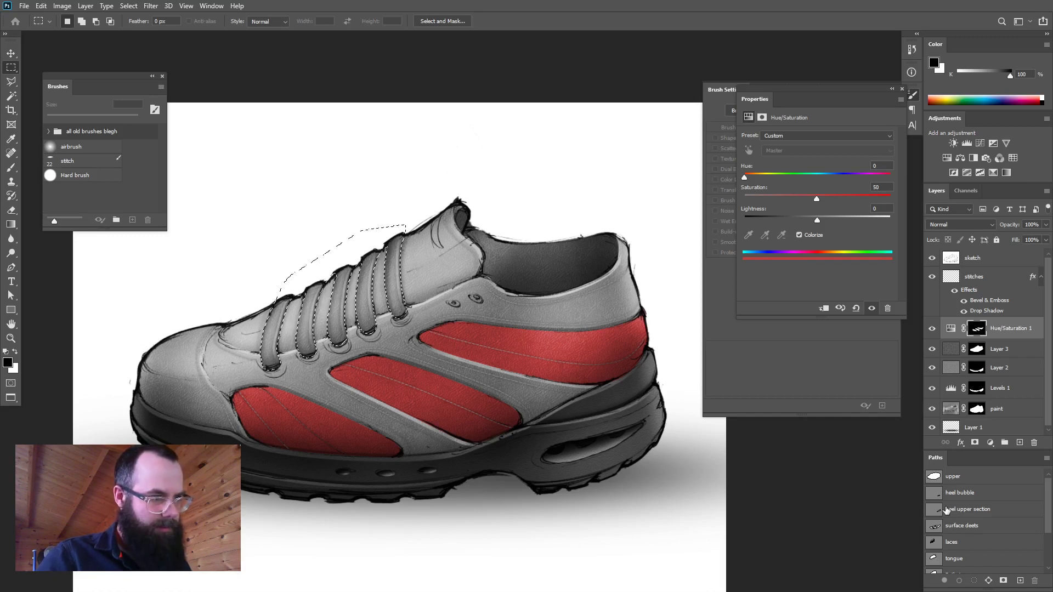
pyautogui.hotkey('ctrl', 'BackSpace')
pyautogui.hotkey('ctrl', 'd')
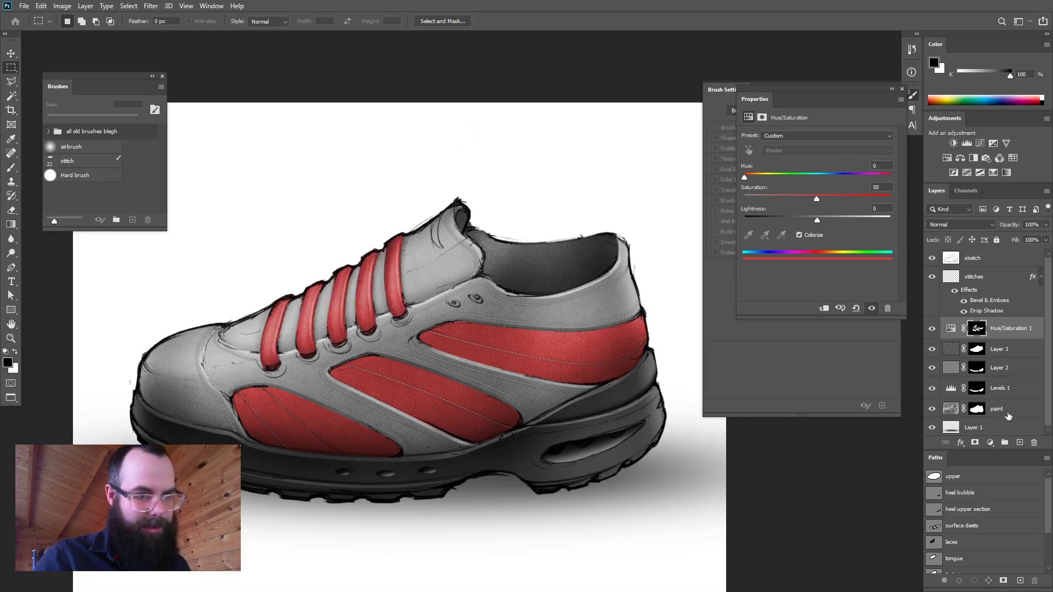
# - Add a second Hue/Saturation adjustment masked to the shoe's upper, excluding the laces and side panels
pyautogui.keyDown('ctrl'); pyautogui.click(978, 409); pyautogui.keyUp('ctrl')
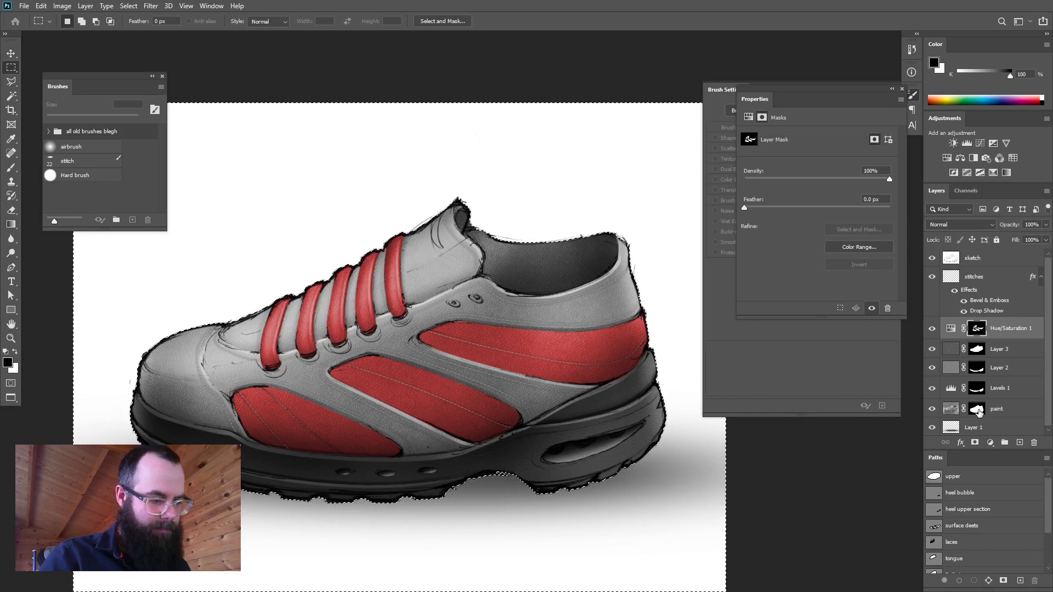
pyautogui.hotkey('ctrl', 'd')
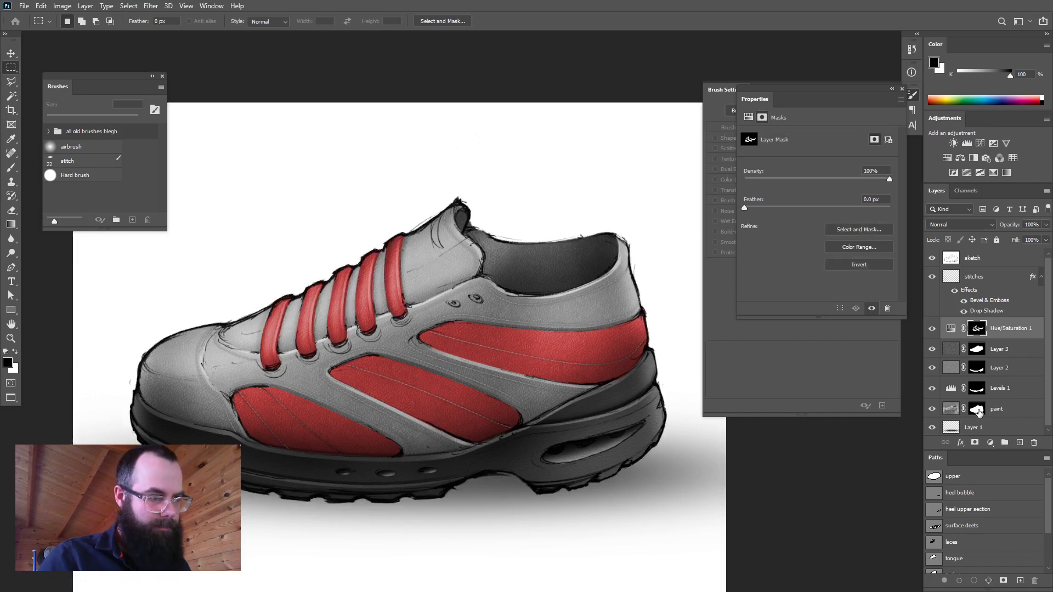
pyautogui.moveTo(629, 369); pyautogui.dragTo(640, 407)
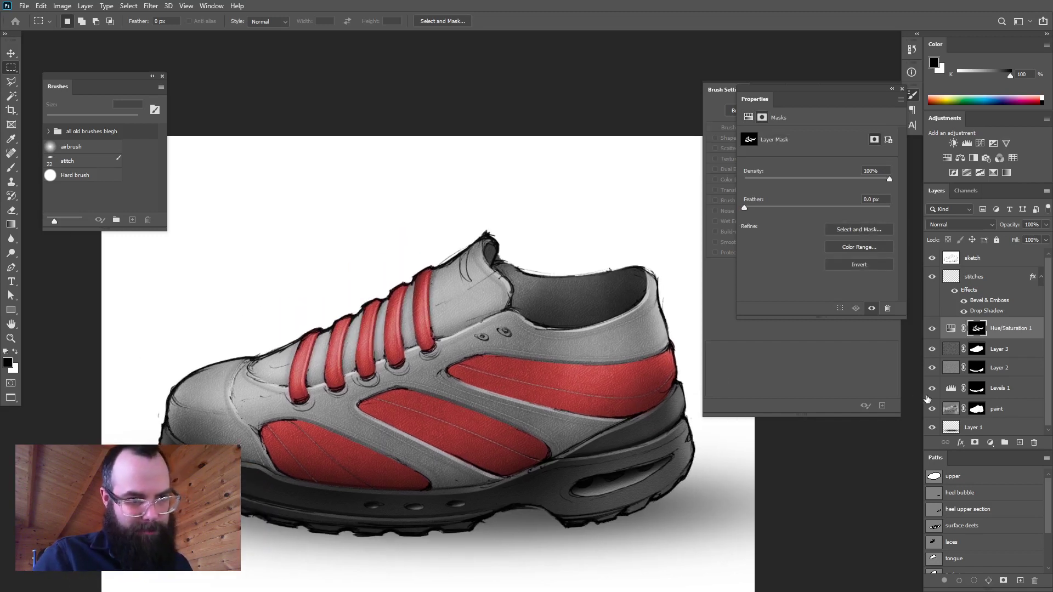
pyautogui.keyDown('ctrl'); pyautogui.click(985, 409); pyautogui.keyUp('ctrl')
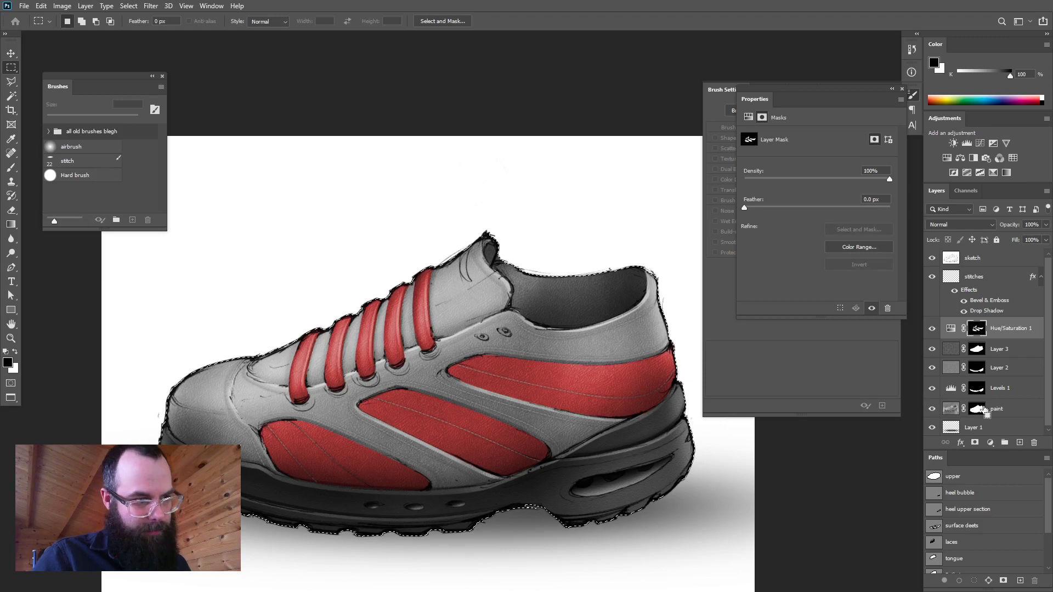
pyautogui.keyDown('ctrl'); pyautogui.click(985, 330); pyautogui.keyUp('ctrl')
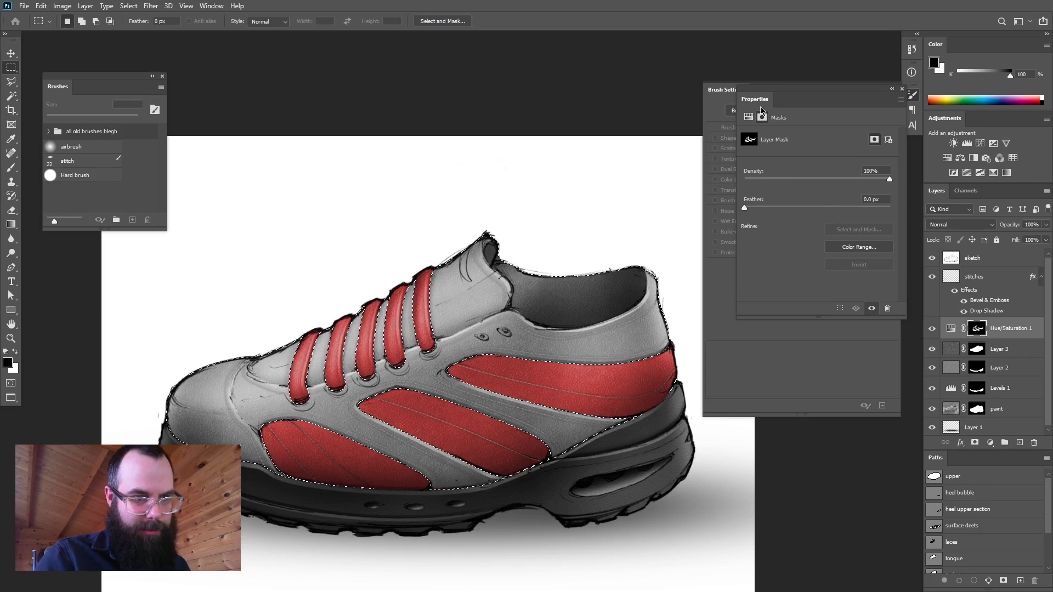
pyautogui.click(989, 443)
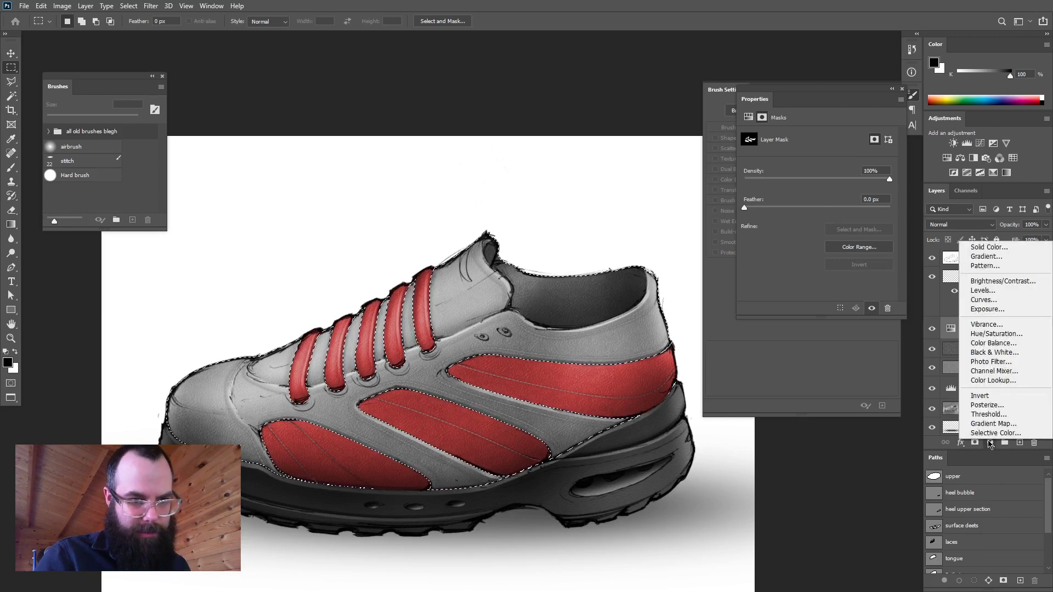
pyautogui.click(994, 333)
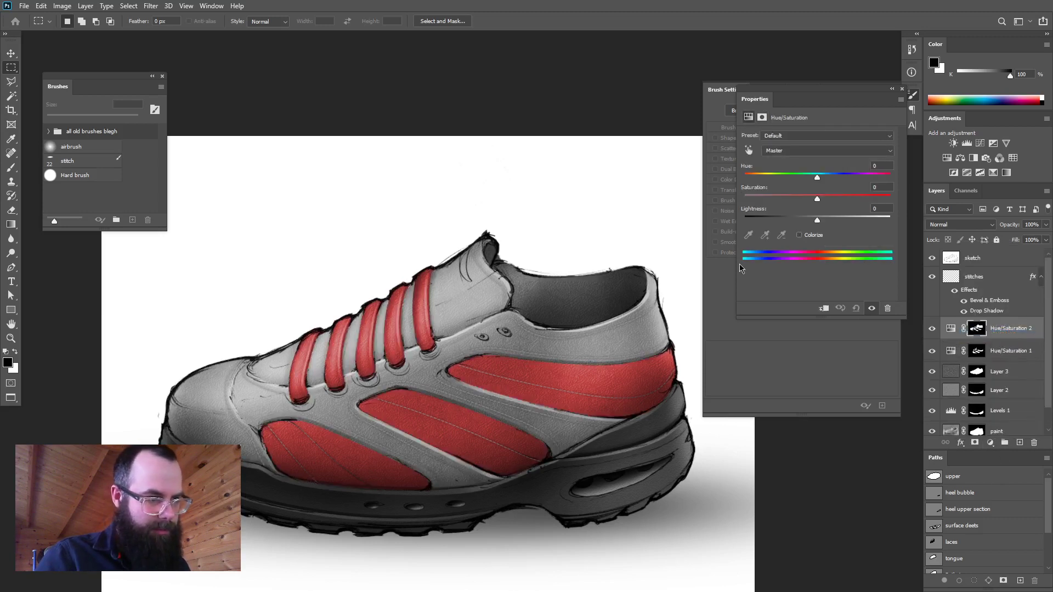
# - Colorize the upper a pale blue-grey with hue 234, saturation 6 and lightness +30
pyautogui.click(798, 235)
pyautogui.moveTo(780, 198); pyautogui.dragTo(754, 201)
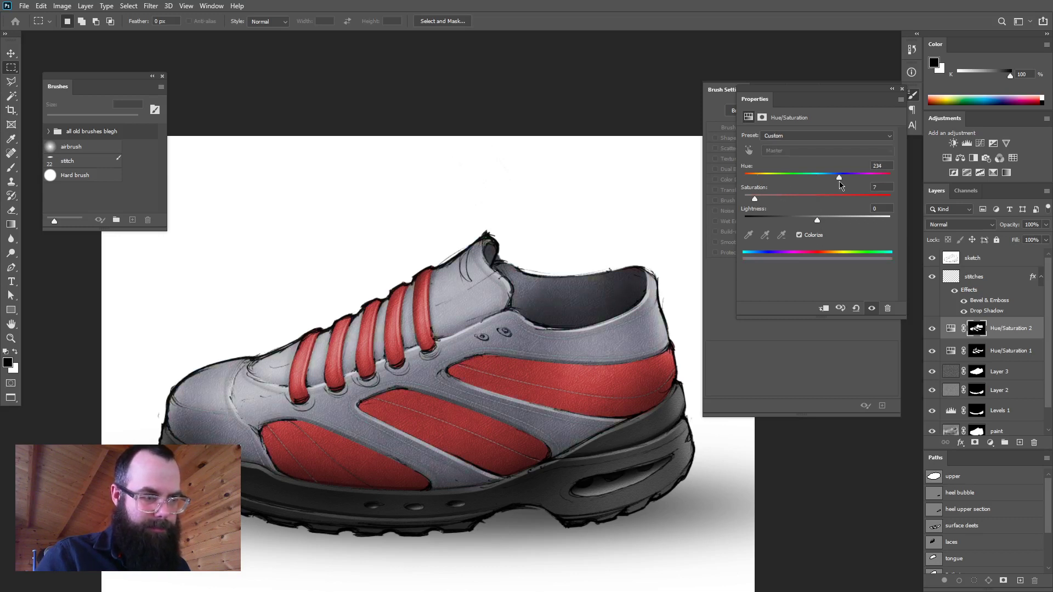
pyautogui.moveTo(757, 199); pyautogui.dragTo(762, 201)
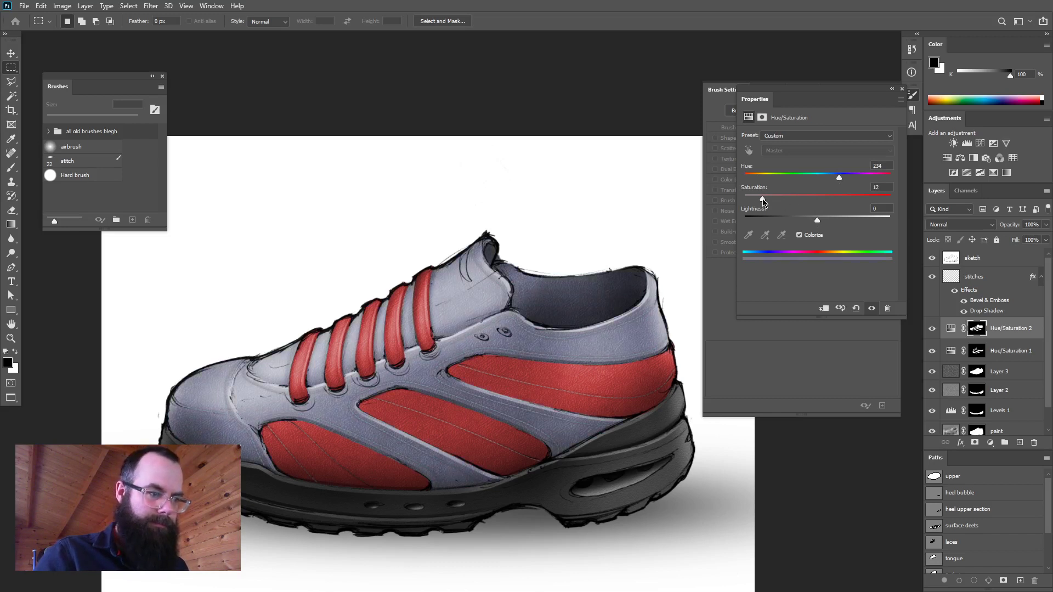
pyautogui.moveTo(817, 220); pyautogui.dragTo(839, 221)
pyautogui.moveTo(761, 199); pyautogui.dragTo(753, 202)
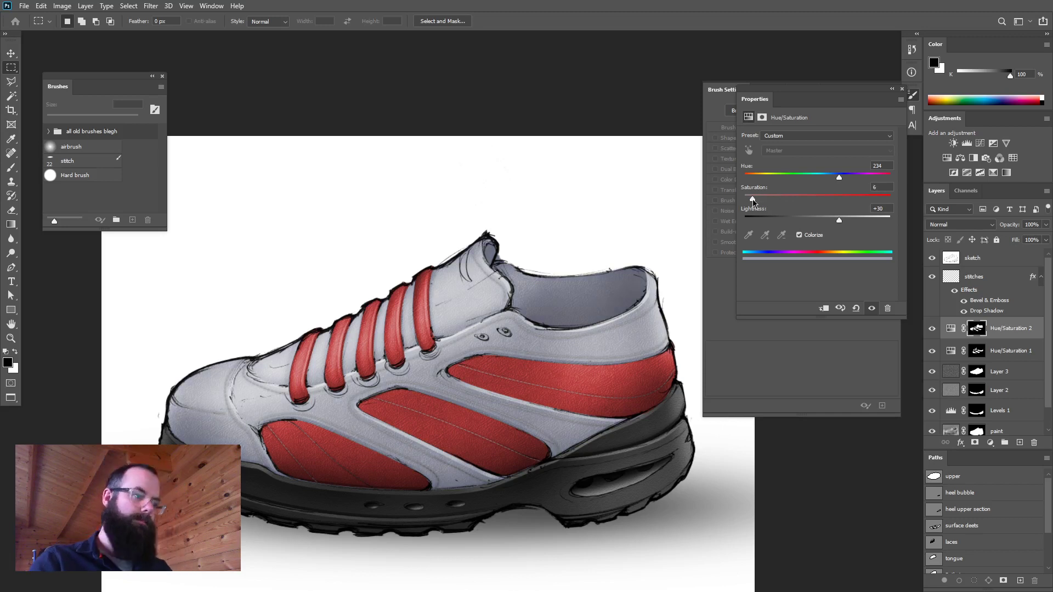
# - Recolor the upper dark brown with hue 9, saturation 15 and lightness -54
pyautogui.moveTo(753, 202)
pyautogui.mouseDown()
pyautogui.moveTo(785, 222)
pyautogui.moveTo(773, 223)
pyautogui.moveTo(771, 200)
pyautogui.mouseUp()
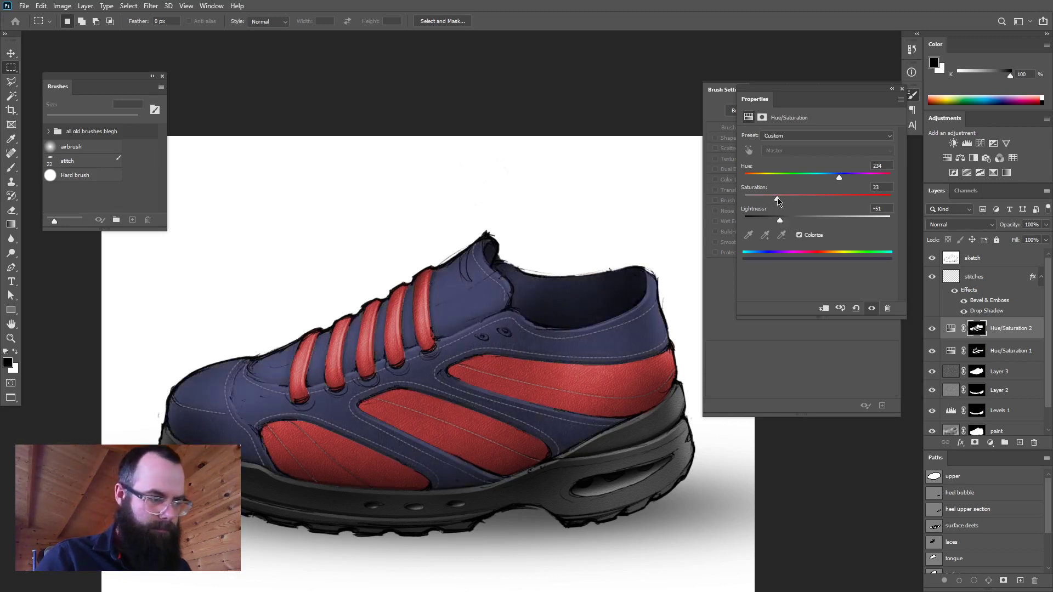
pyautogui.moveTo(839, 178); pyautogui.dragTo(892, 178)
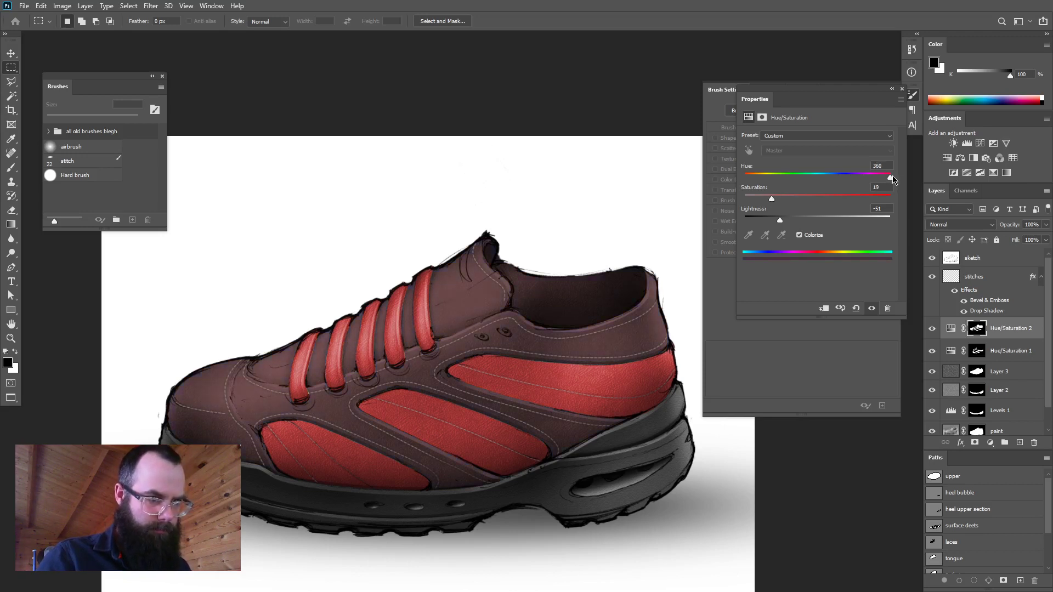
pyautogui.moveTo(764, 180); pyautogui.dragTo(755, 181)
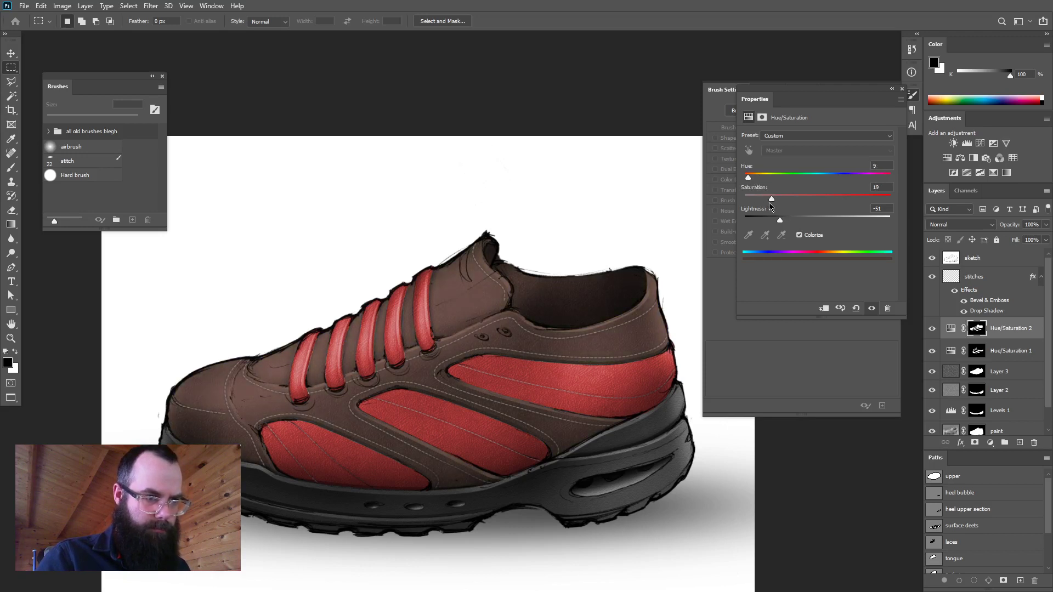
pyautogui.moveTo(766, 204); pyautogui.dragTo(782, 224)
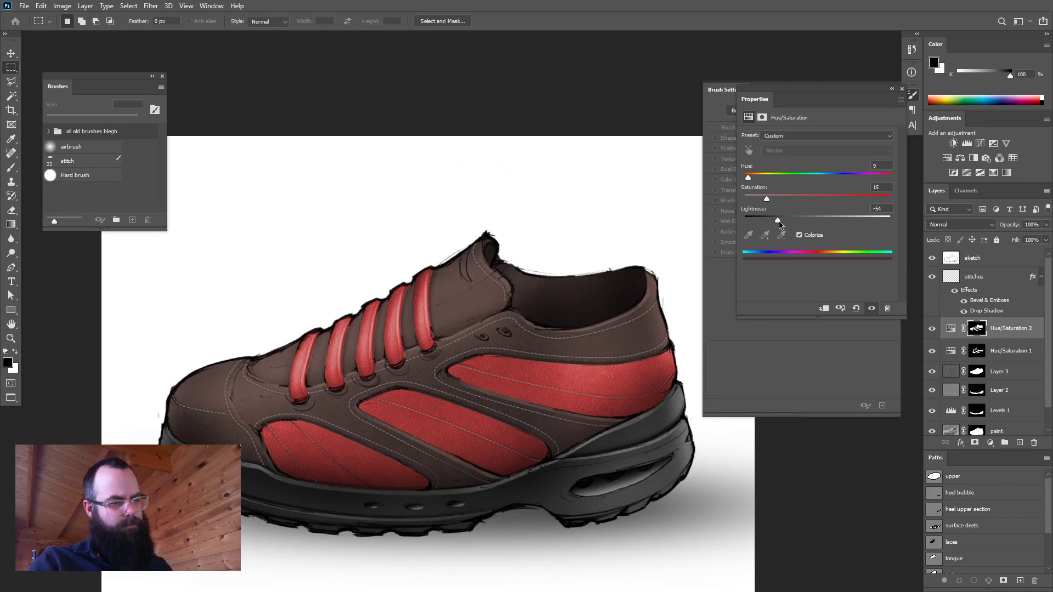
# - Lower the stitches layer's opacity to 27% so the seams stand out less on the dark upper
pyautogui.click(997, 279)
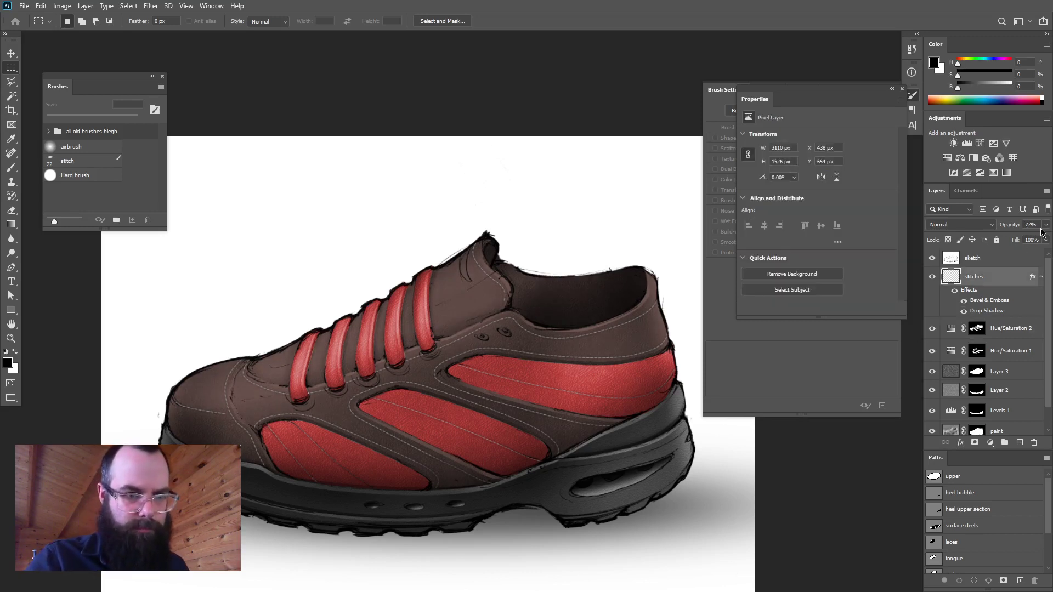
pyautogui.moveTo(1048, 227); pyautogui.dragTo(1009, 242)
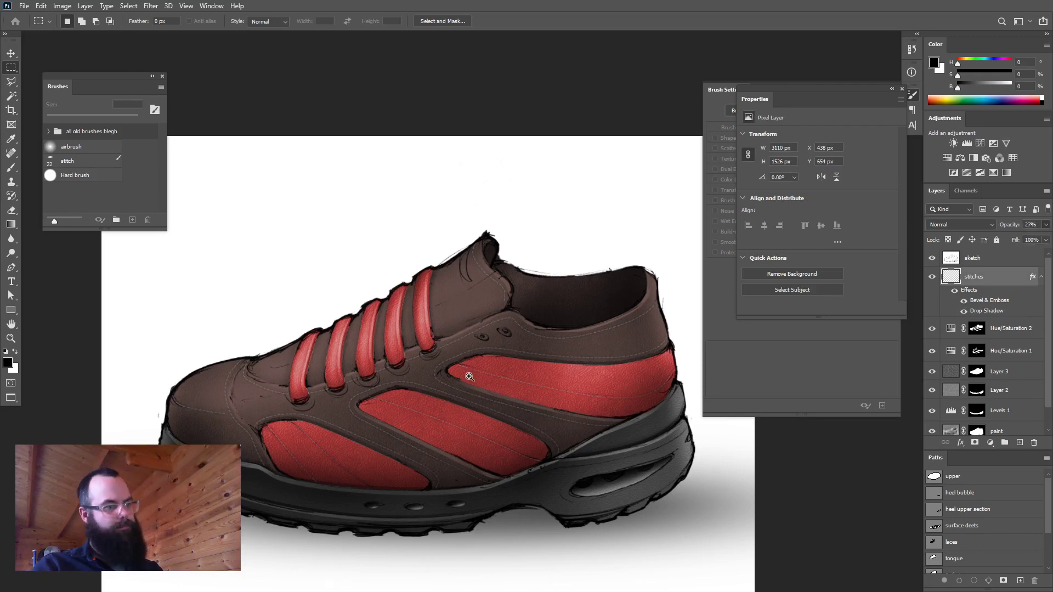
pyautogui.moveTo(472, 376); pyautogui.dragTo(446, 378)
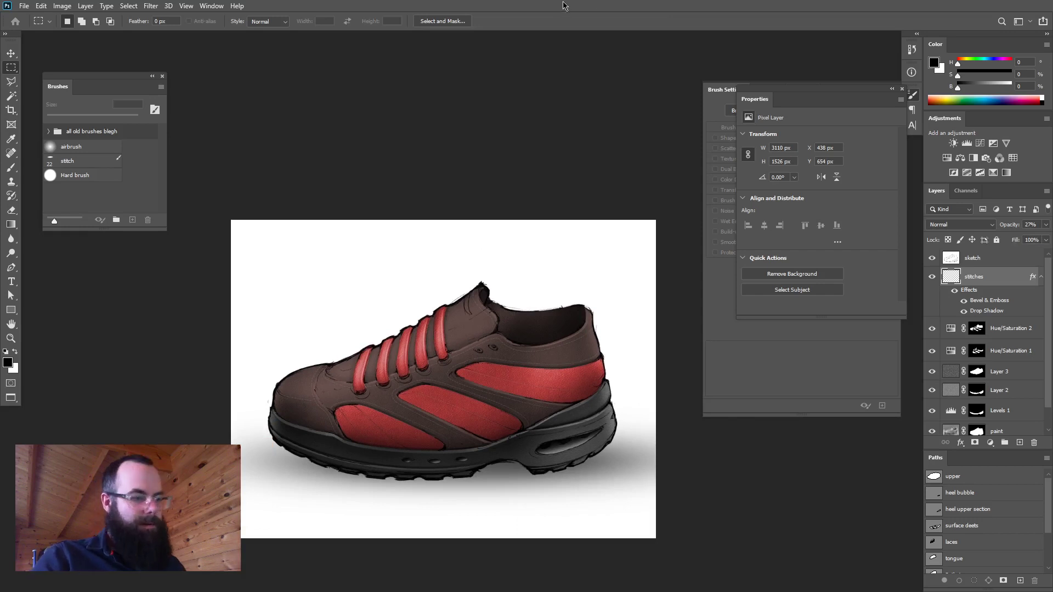
# - Move the Properties panel clear of Brush Settings and hide the upper's brown Hue/Saturation adjustment
pyautogui.moveTo(812, 89)
pyautogui.mouseDown()
pyautogui.moveTo(832, 88)
pyautogui.moveTo(314, 59)
pyautogui.moveTo(98, 266)
pyautogui.moveTo(114, 268)
pyautogui.mouseUp()
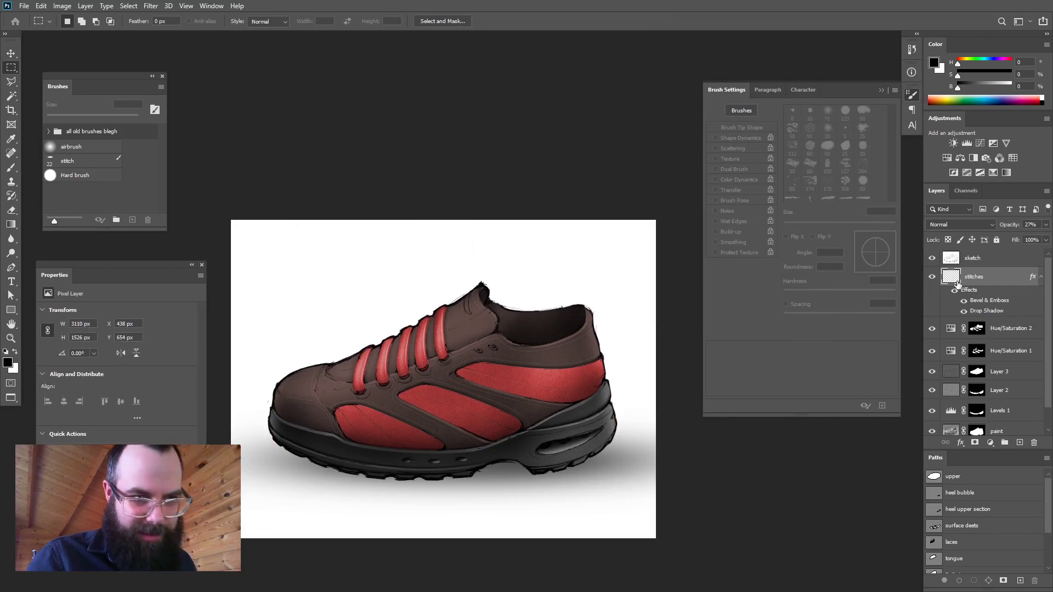
pyautogui.click(978, 329)
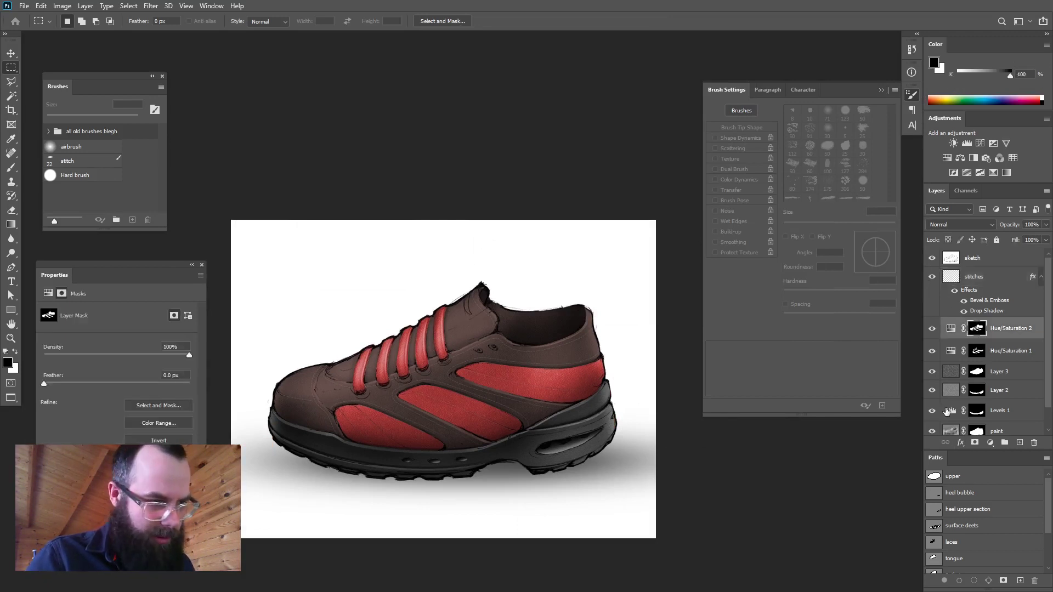
pyautogui.click(932, 328)
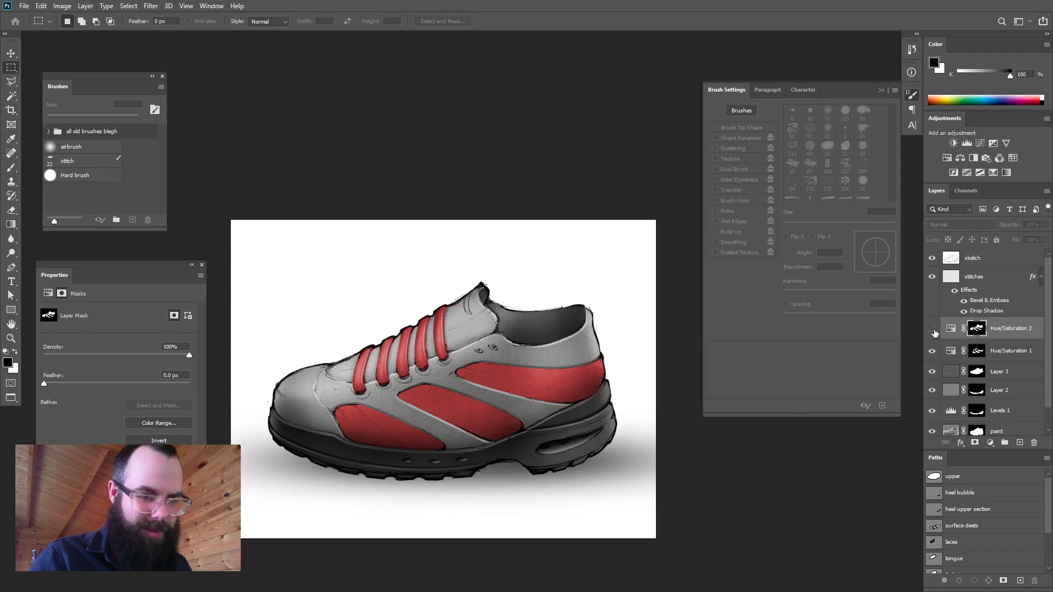
pyautogui.click(932, 329)
pyautogui.click(931, 329)
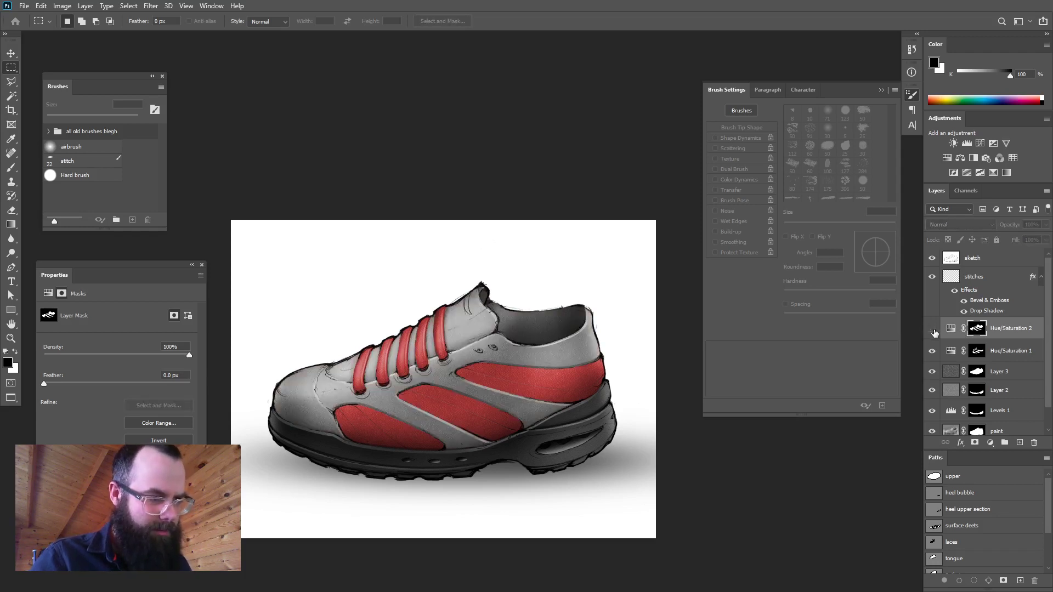
# - Change the side panels and laces to teal by setting their Hue/Saturation adjustment's hue to 168
pyautogui.click(953, 350)
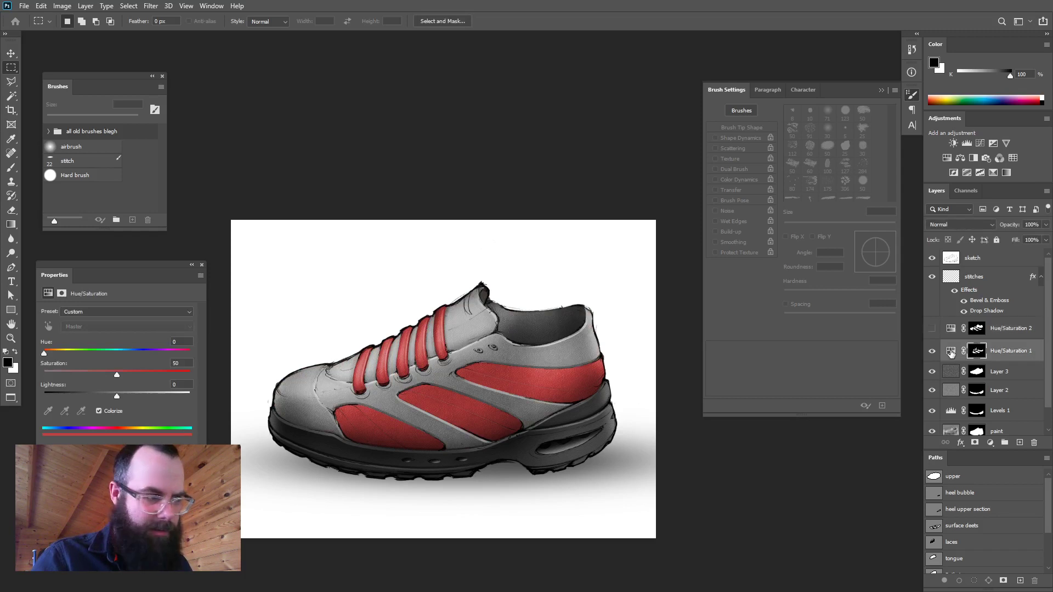
pyautogui.moveTo(44, 354); pyautogui.dragTo(114, 355)
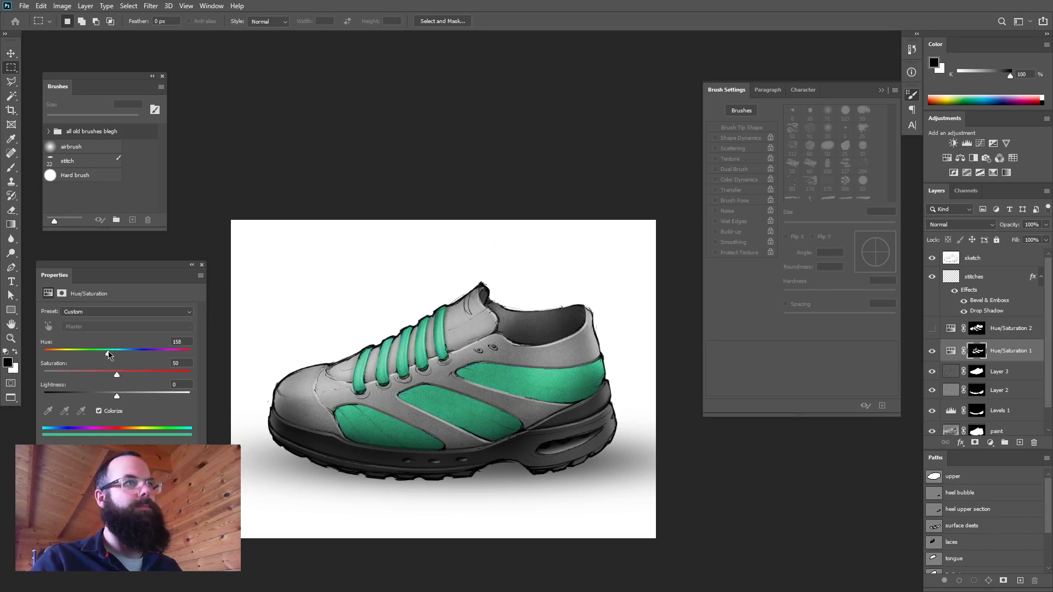
pyautogui.moveTo(494, 430); pyautogui.dragTo(513, 401)
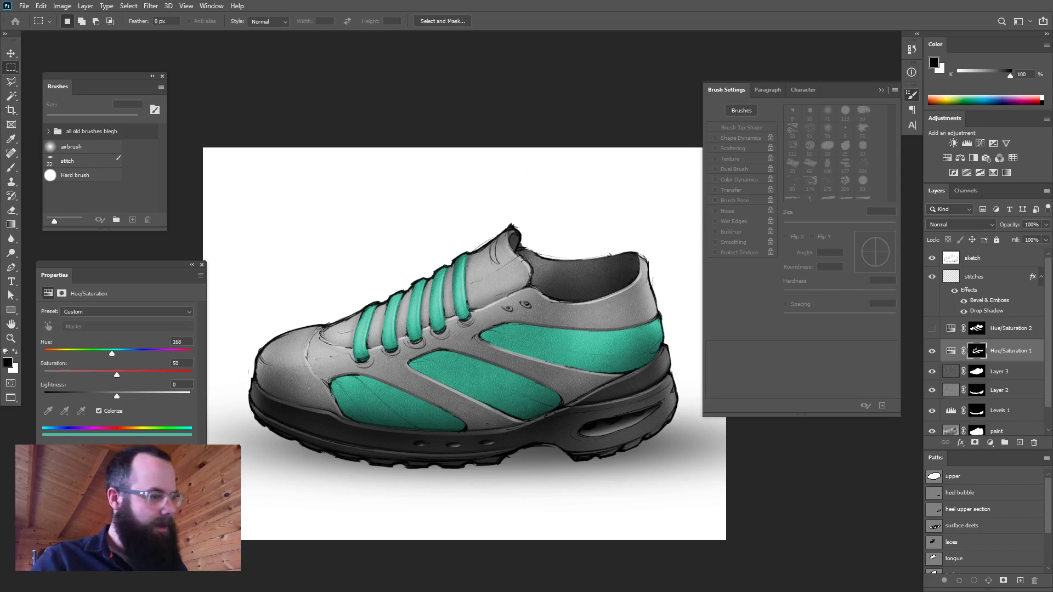
# - Compare the shoe with the sketch layer hidden and shown, and try the sketch layer's opacity, ending at 100%
pyautogui.click(932, 259)
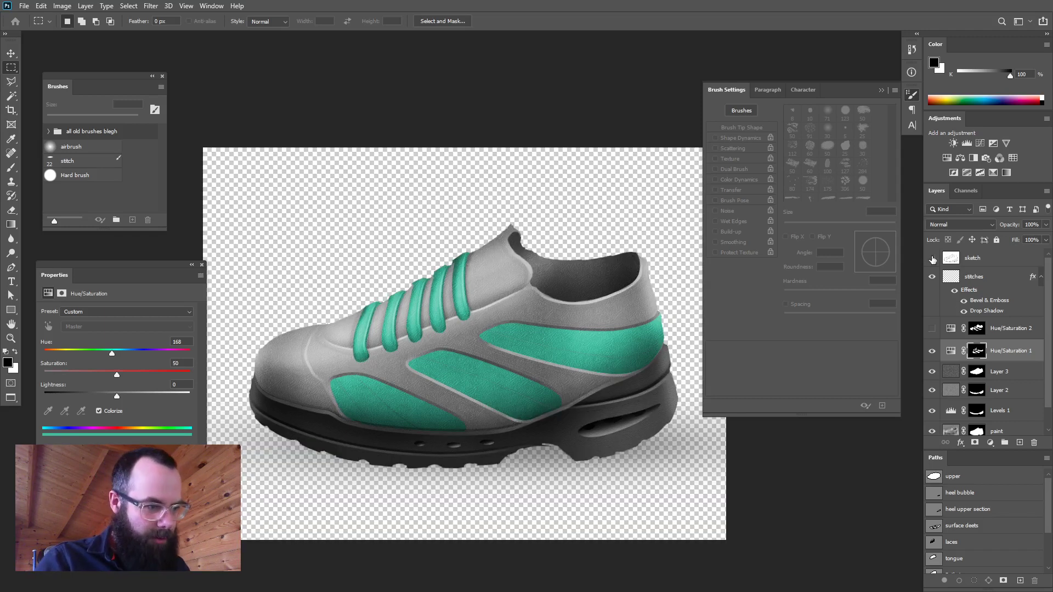
pyautogui.click(932, 258)
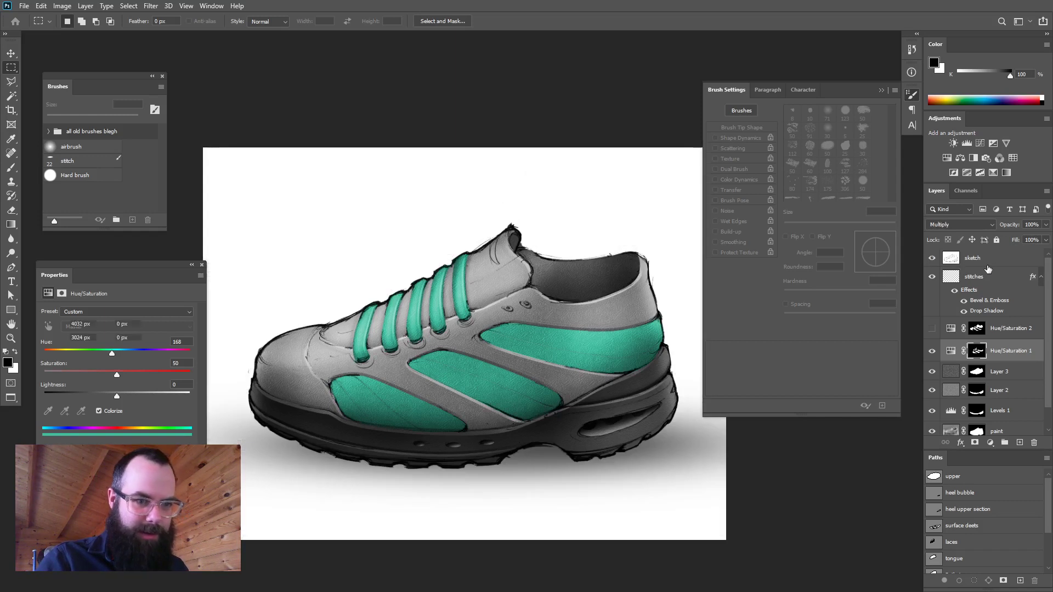
pyautogui.click(990, 264)
pyautogui.click(1045, 224)
pyautogui.moveTo(1046, 237)
pyautogui.mouseDown()
pyautogui.moveTo(1020, 242)
pyautogui.moveTo(1051, 238)
pyautogui.mouseUp()
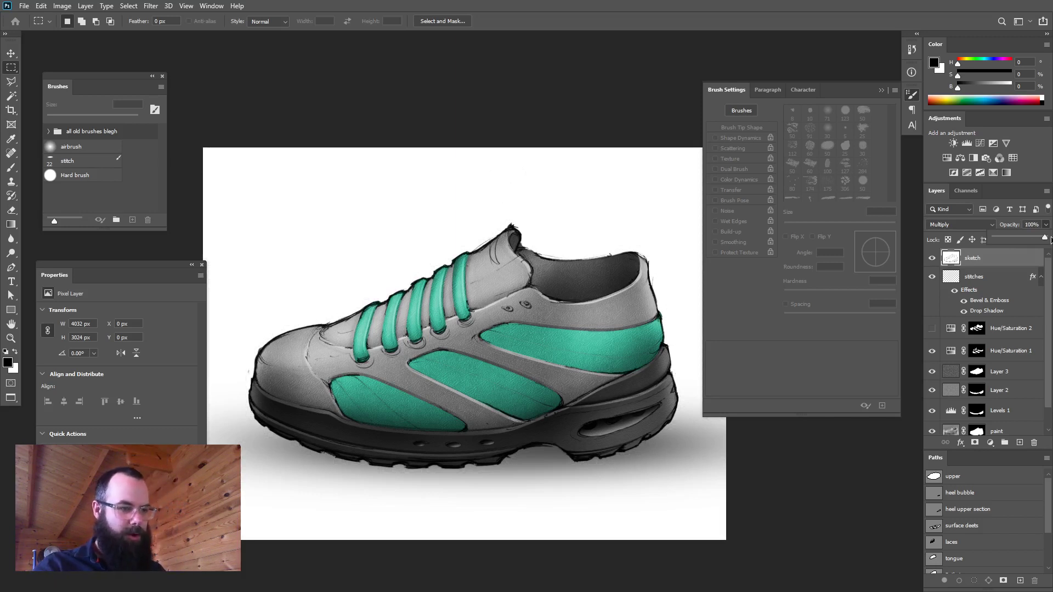
# - Hide the teal Hue/Saturation adjustment, the leather layer, the sole texture layer and the Levels adjustment, leaving the plain shading
pyautogui.click(933, 351)
pyautogui.click(934, 410)
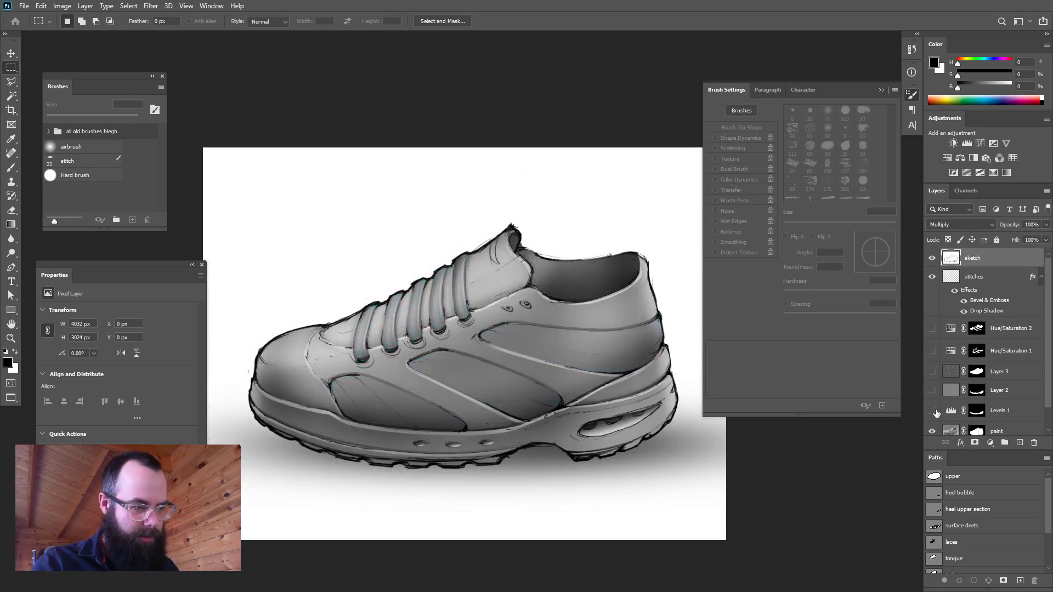
pyautogui.moveTo(451, 446); pyautogui.dragTo(491, 452)
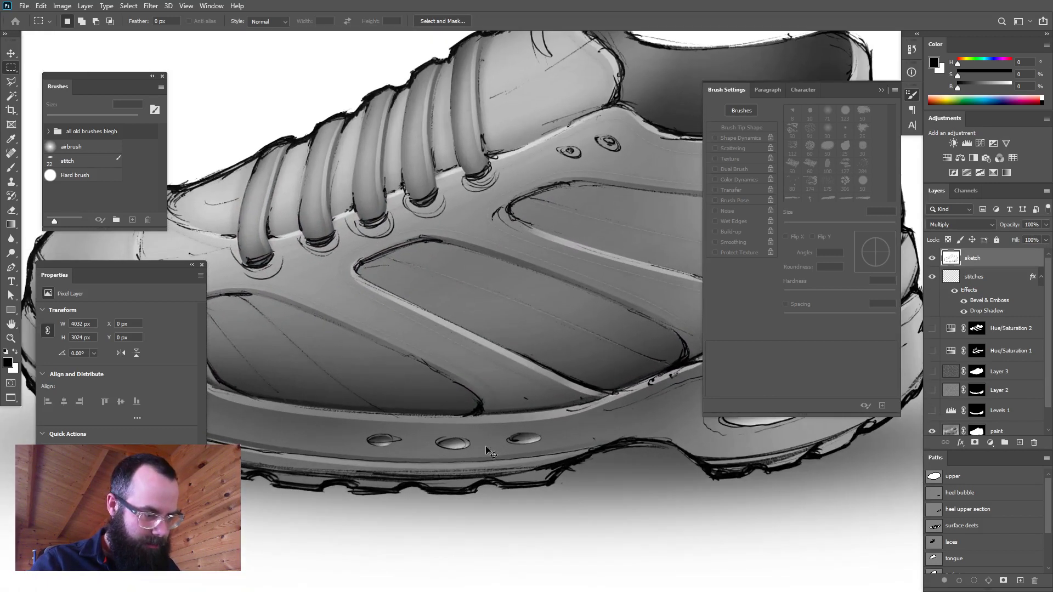
pyautogui.moveTo(355, 353); pyautogui.dragTo(370, 387)
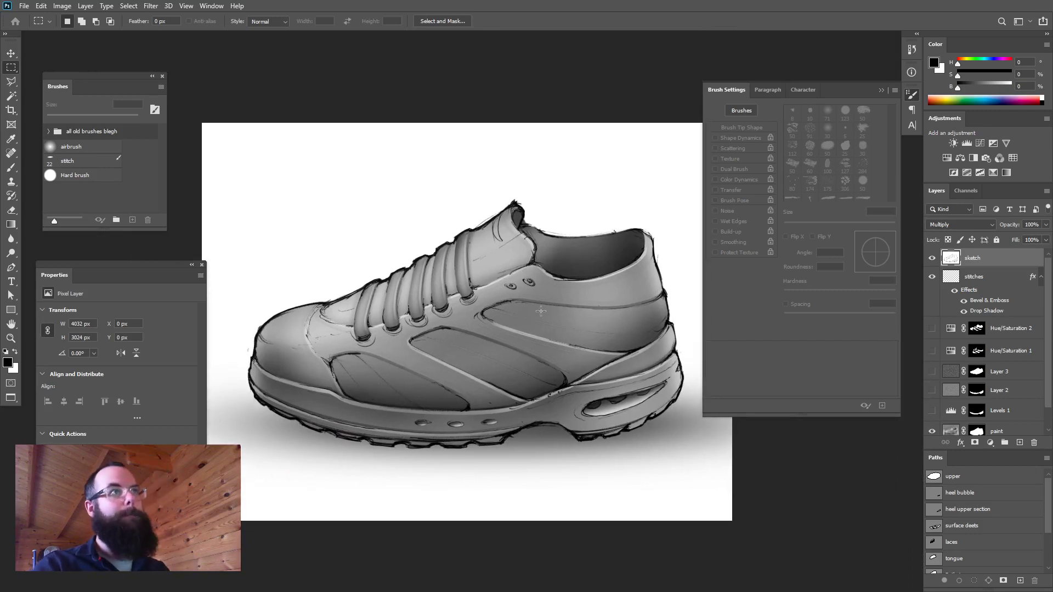
# - Set the stitches layer's opacity to 38%, then hide the layer
pyautogui.click(932, 277)
pyautogui.click(979, 277)
pyautogui.click(1046, 225)
pyautogui.moveTo(1050, 236); pyautogui.dragTo(1017, 245)
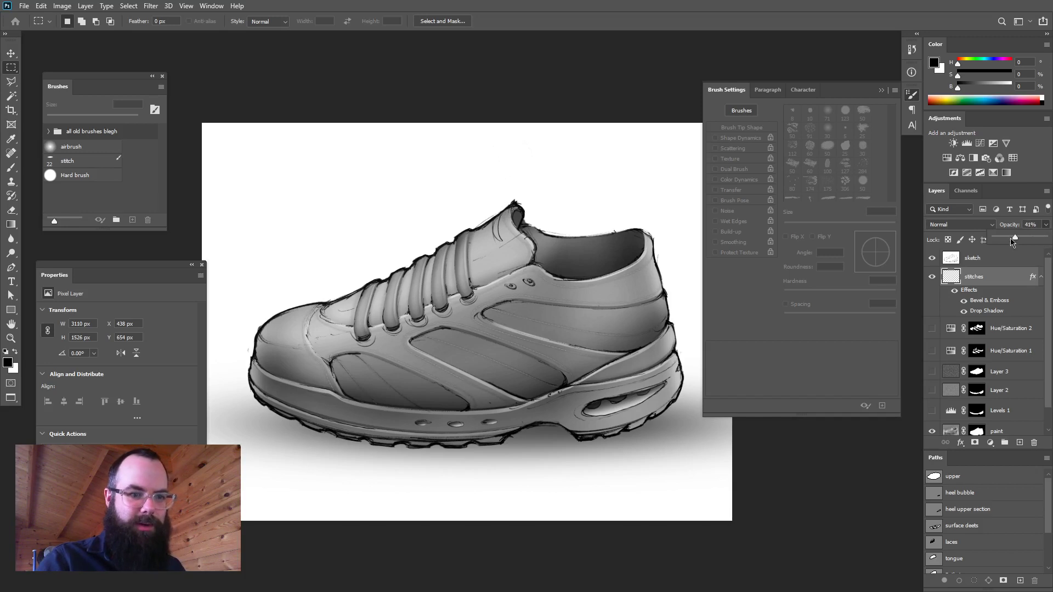
pyautogui.press('0')
pyautogui.moveTo(1044, 238); pyautogui.dragTo(1014, 240)
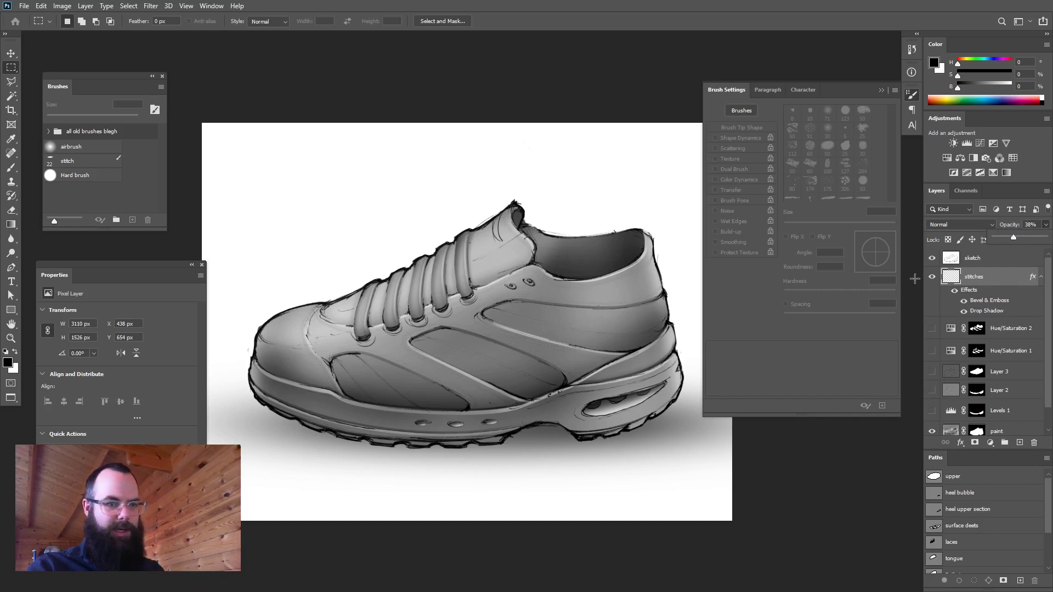
pyautogui.click(931, 277)
# - Compare the shaded shoe with the sketch layer hidden and shown, leaving the sketch shown
pyautogui.click(933, 258)
pyautogui.click(932, 258)
pyautogui.click(933, 258)
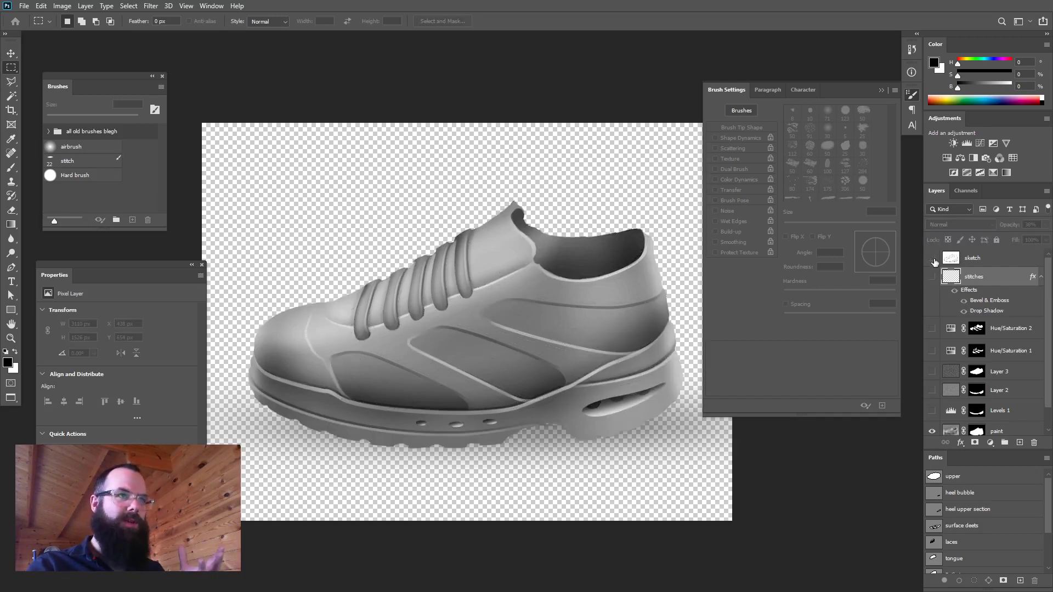
pyautogui.click(934, 259)
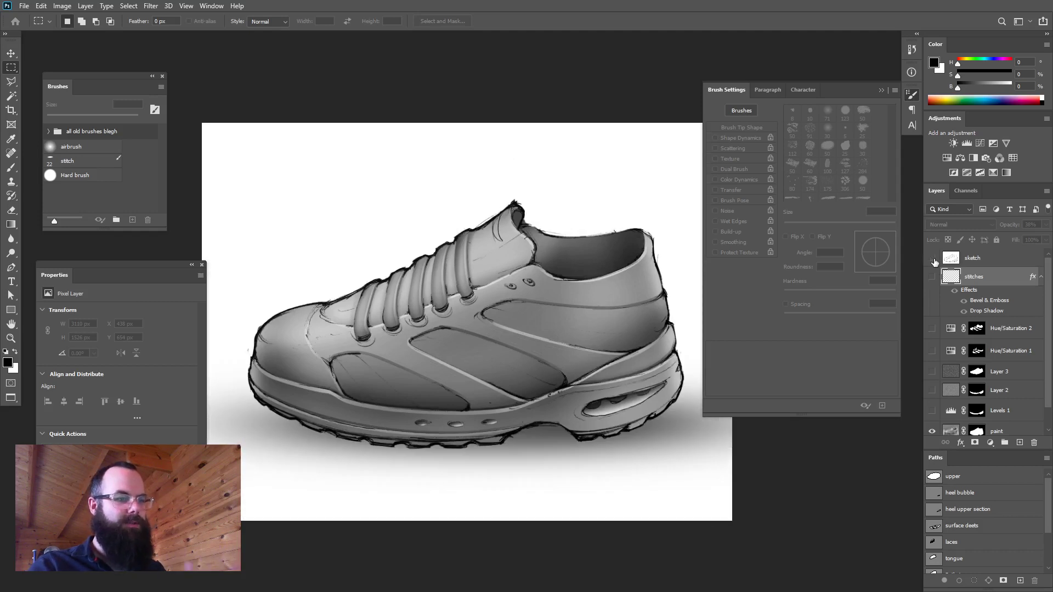
pyautogui.click(933, 259)
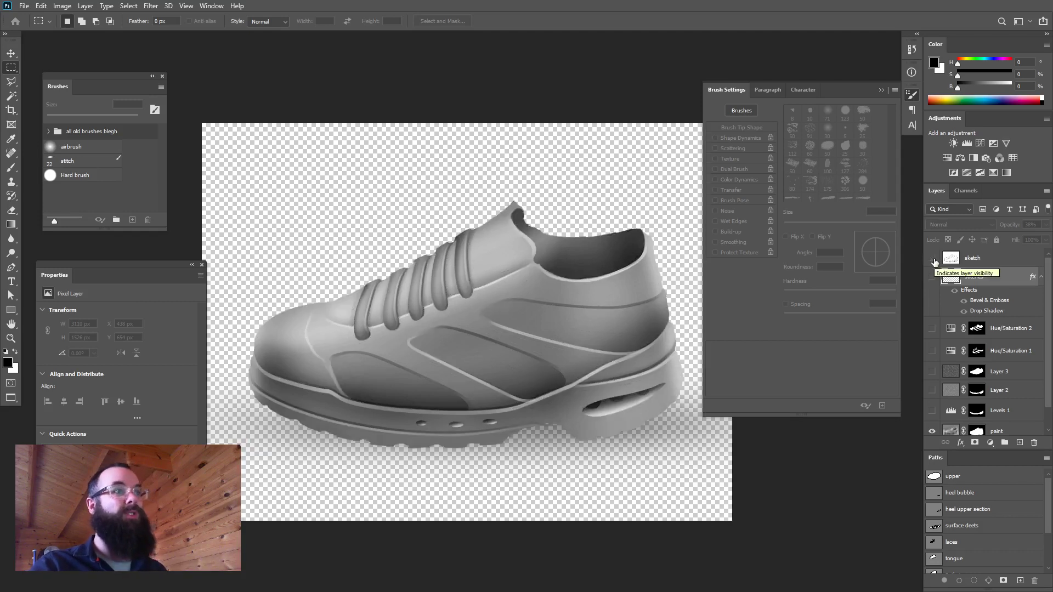
pyautogui.click(934, 260)
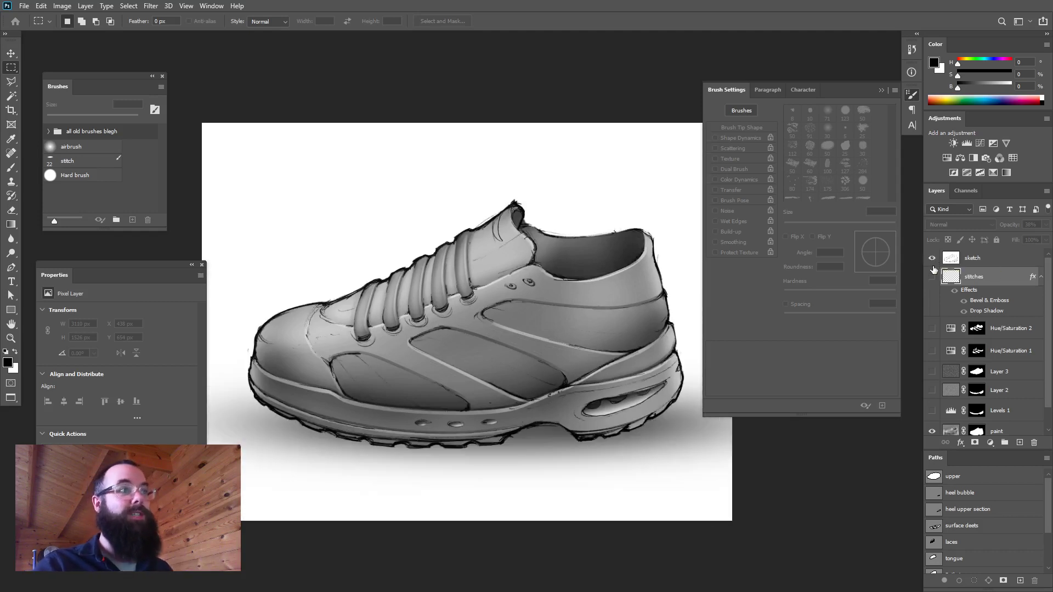
# - Show the teal Hue/Saturation 1 adjustment and try the upper's brown Hue/Saturation 2 adjustment, leaving the brown one hidden
pyautogui.click(932, 351)
pyautogui.click(932, 372)
pyautogui.click(932, 328)
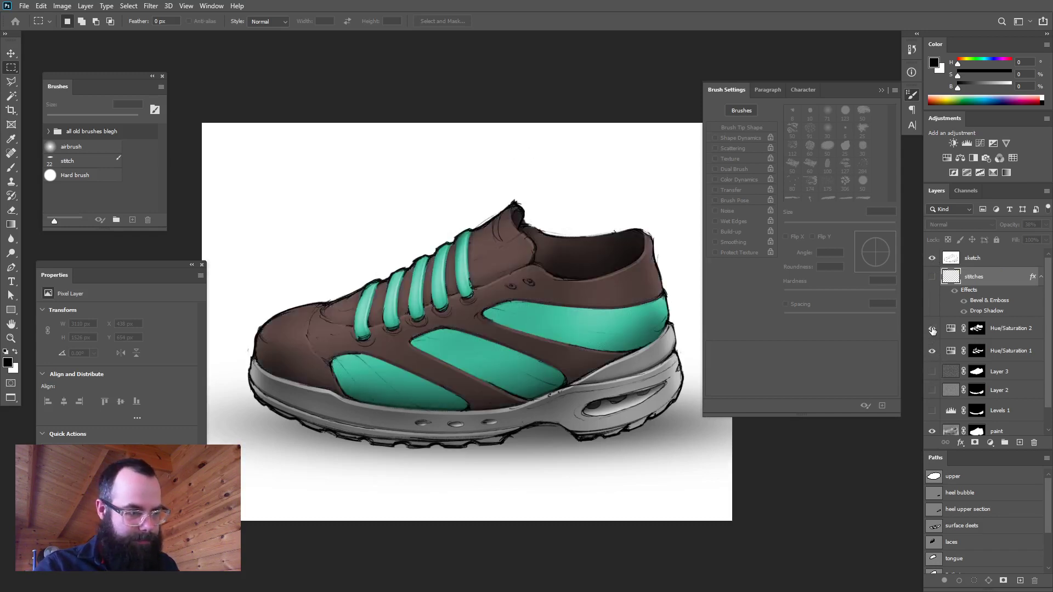
pyautogui.click(932, 328)
# - Show the Levels 1 adjustment that darkens the sole and the Layer 2 sole texture
pyautogui.scroll(-1, 932, 415)
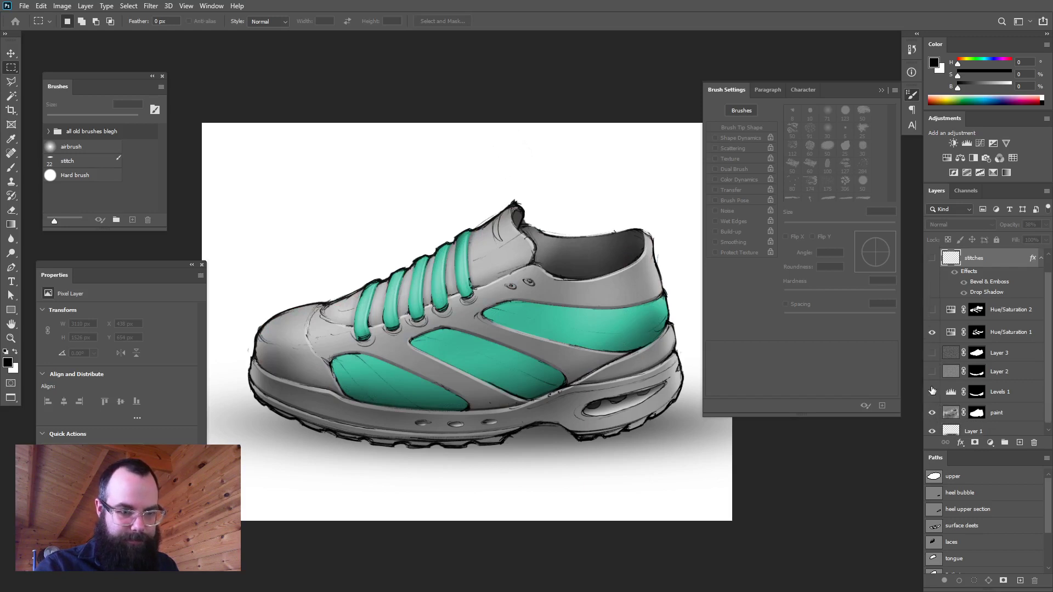
pyautogui.click(932, 391)
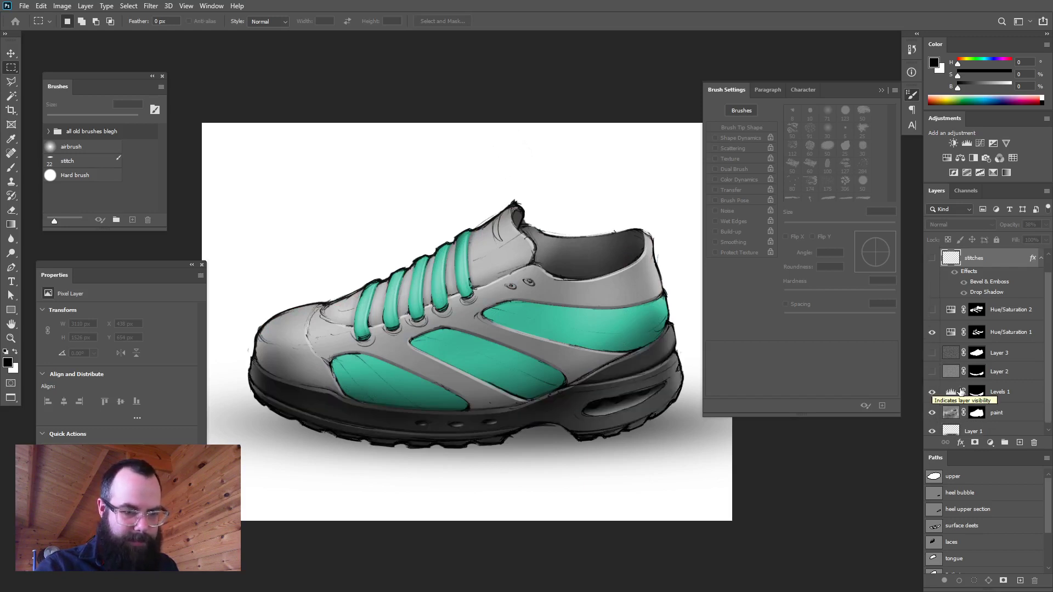
pyautogui.click(932, 391)
pyautogui.click(933, 393)
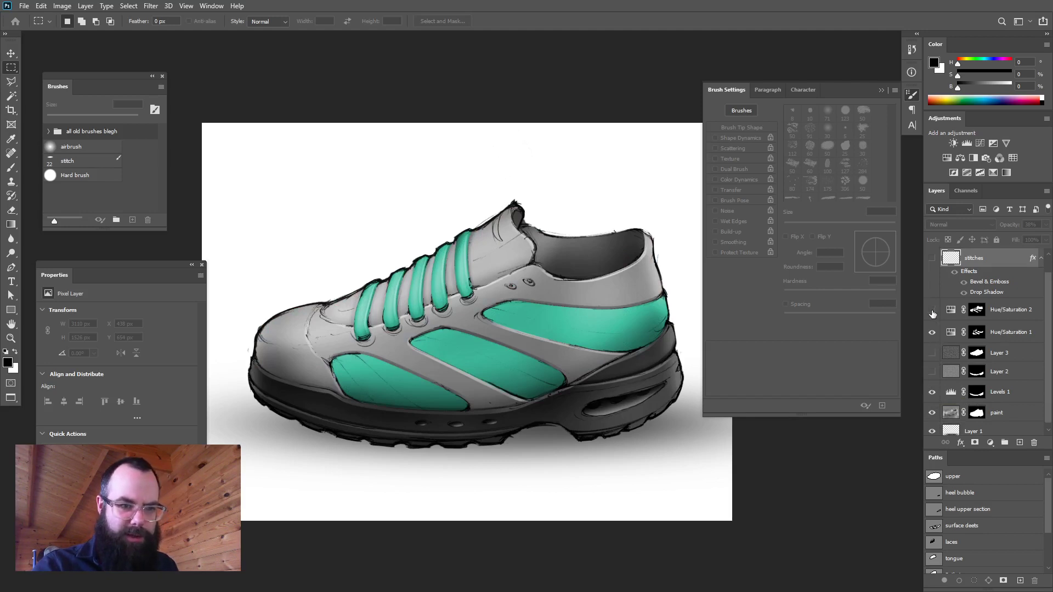
pyautogui.click(935, 355)
pyautogui.click(935, 356)
pyautogui.moveTo(551, 359); pyautogui.dragTo(619, 379)
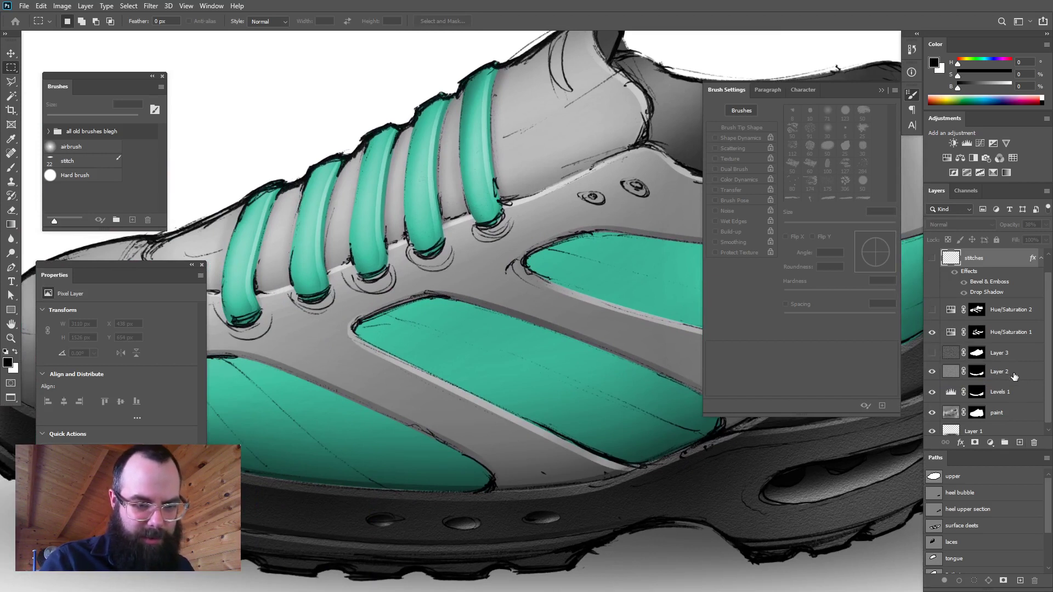
# - Add a new layer above Layer 2 and fill it with dark gray at 29% brightness
pyautogui.click(1019, 442)
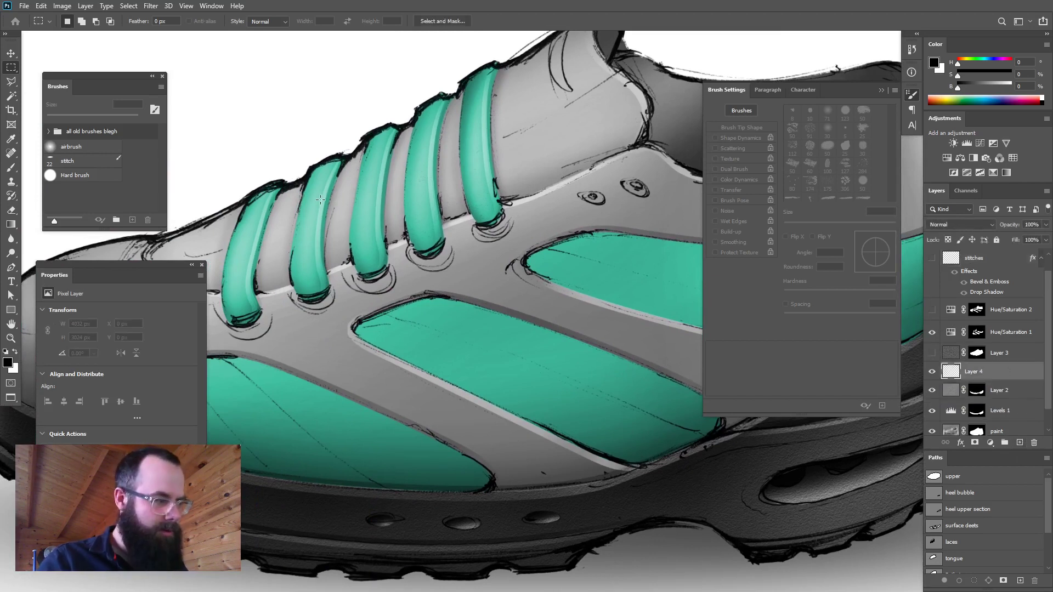
pyautogui.moveTo(1013, 87); pyautogui.dragTo(974, 87)
pyautogui.hotkey('alt', 'BackSpace')
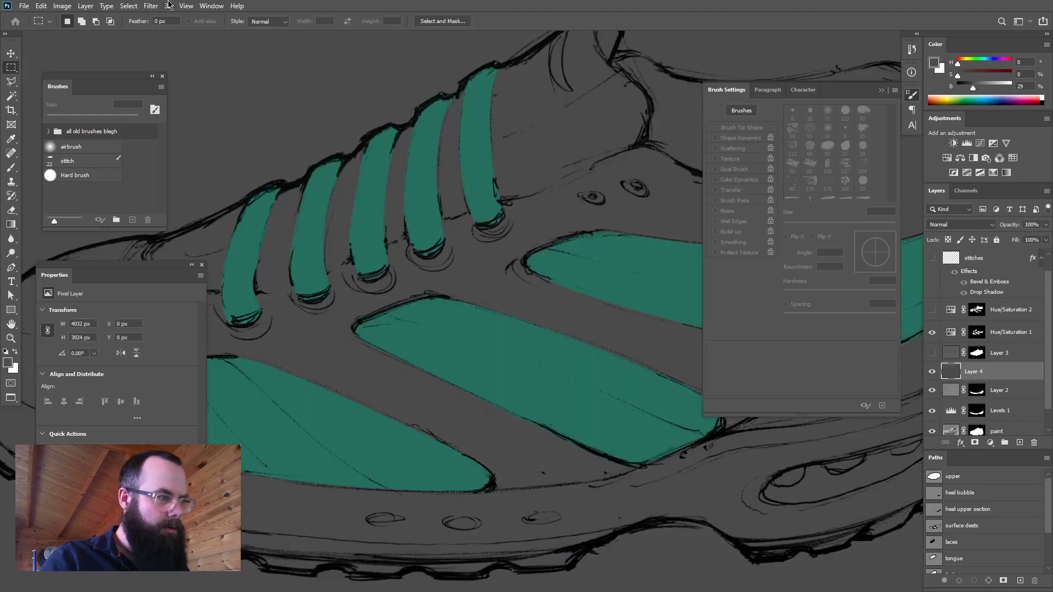
# - Apply Add Noise to the gray layer with 400% amount, Gaussian distribution and Monochromatic on
pyautogui.click(150, 5)
pyautogui.moveTo(219, 160)
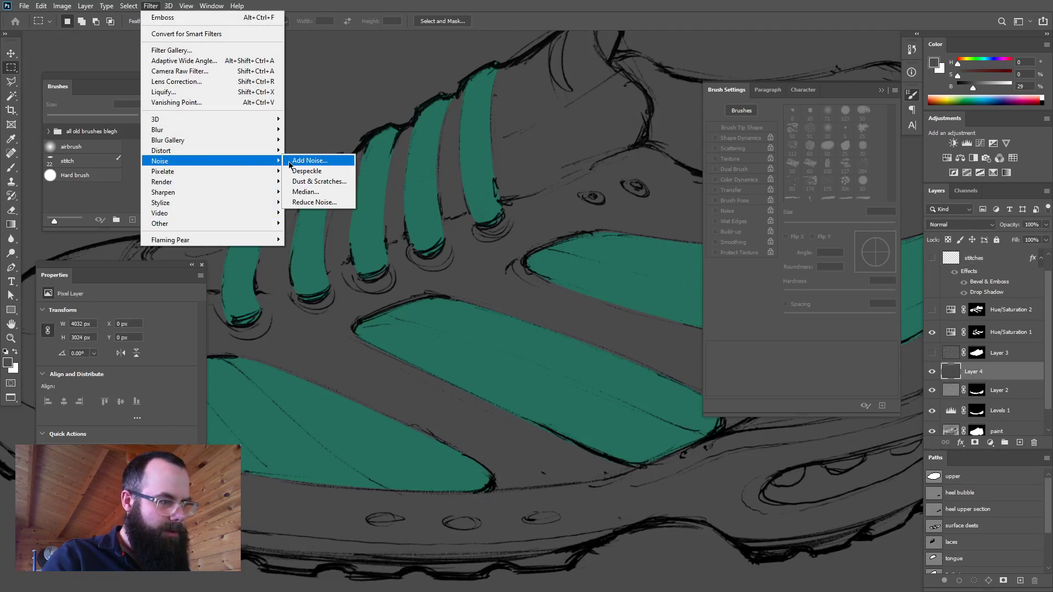
pyautogui.click(307, 161)
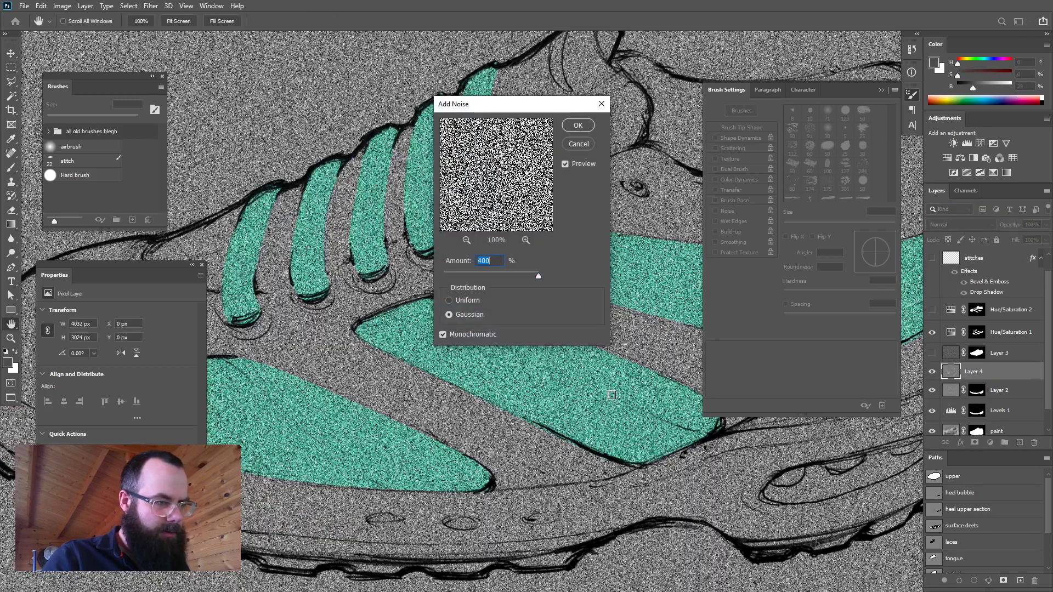
pyautogui.click(578, 125)
# - Soften the noise on Layer 4 with a Gaussian Blur of 2.7 pixels radius
pyautogui.click(150, 5)
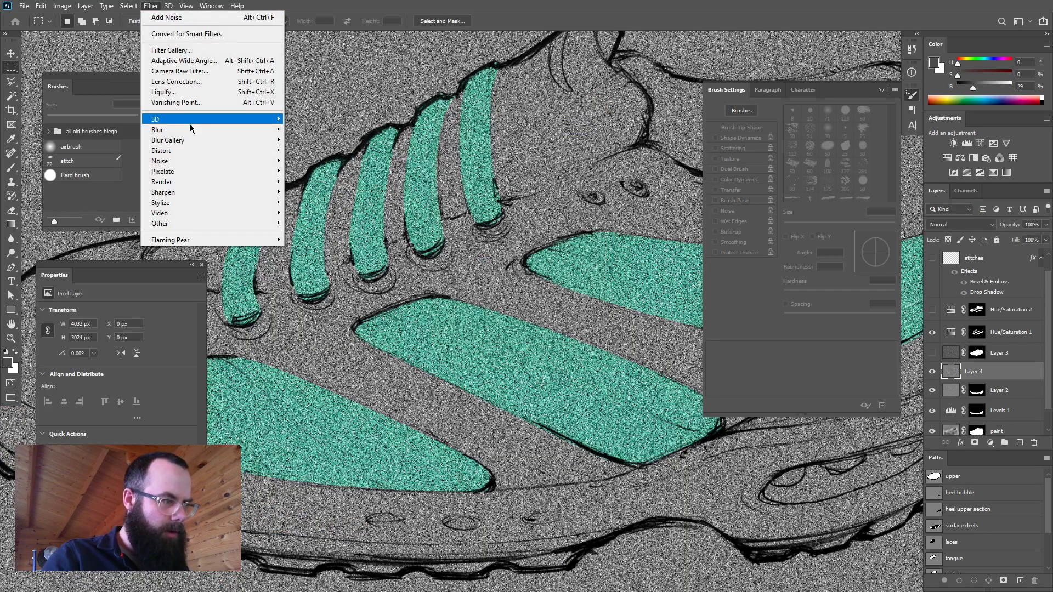
pyautogui.moveTo(195, 129)
pyautogui.click(315, 170)
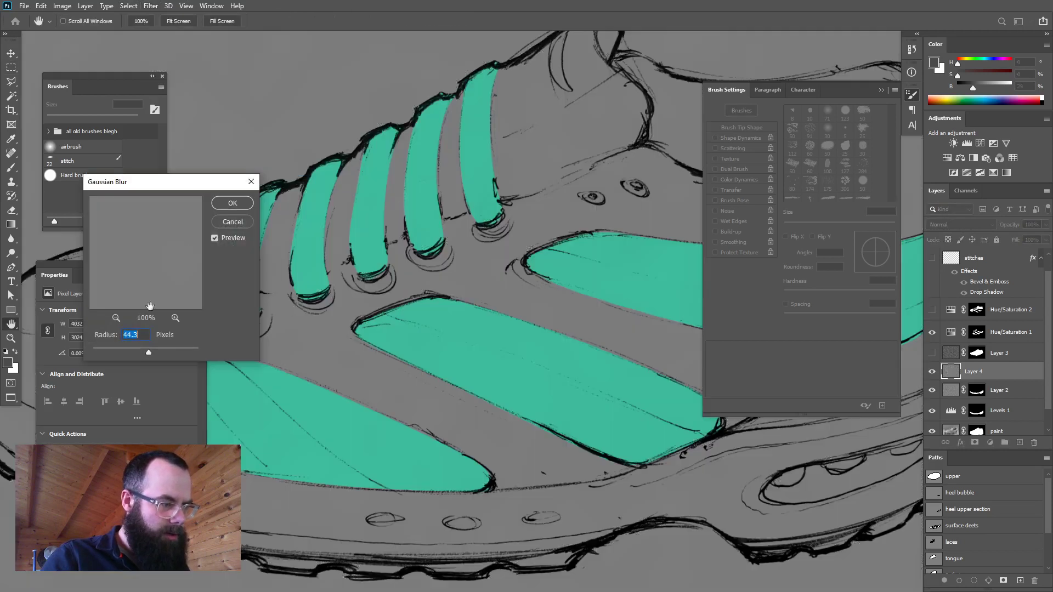
pyautogui.click(106, 351)
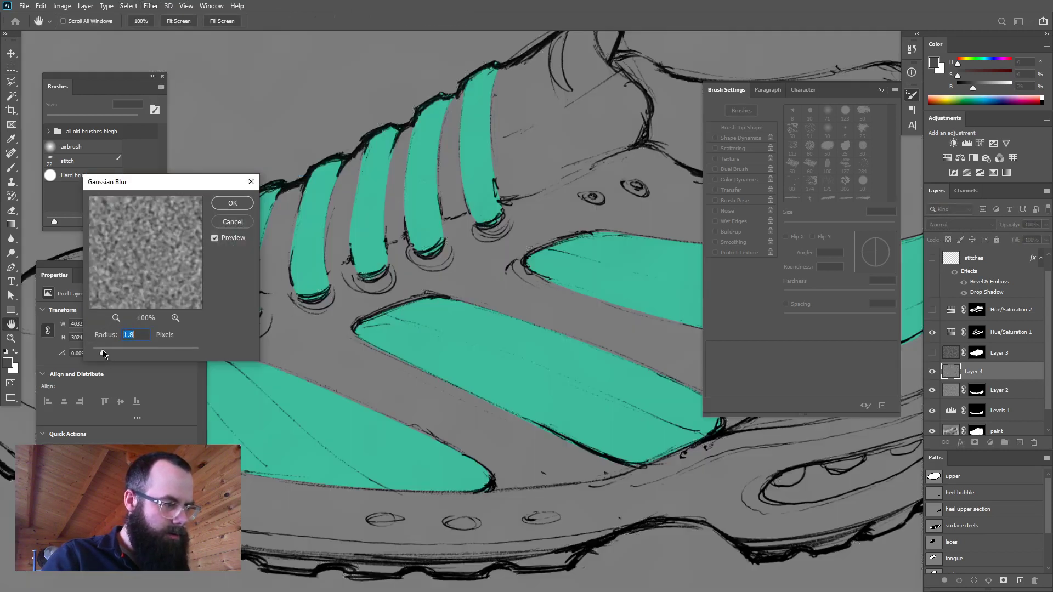
pyautogui.moveTo(105, 352); pyautogui.dragTo(108, 353)
pyautogui.click(229, 203)
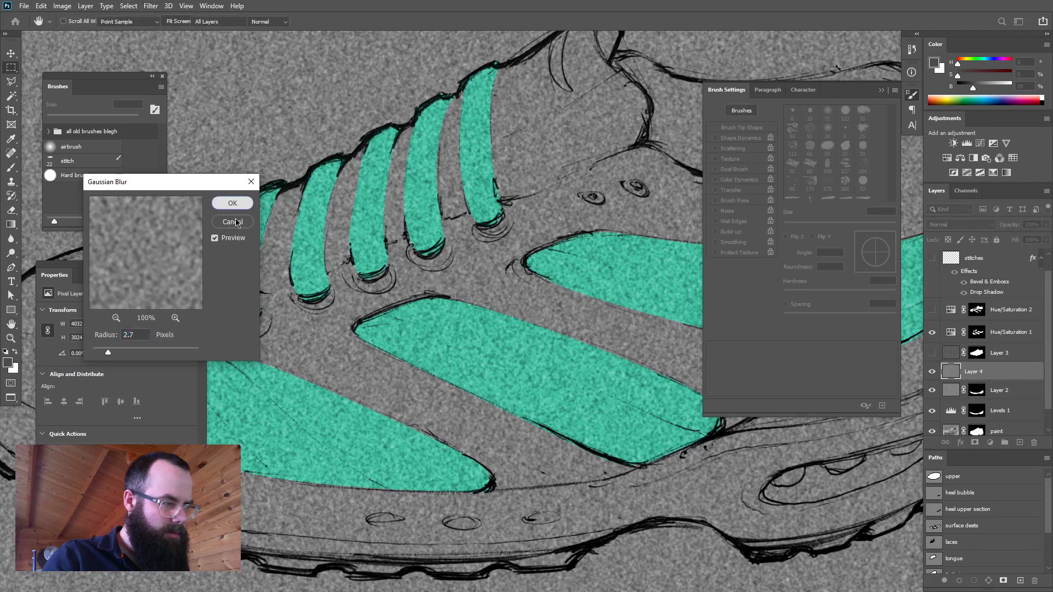
# - Emboss the blurred noise with a 103° angle, 4 pixels height and 121% amount
pyautogui.click(150, 5)
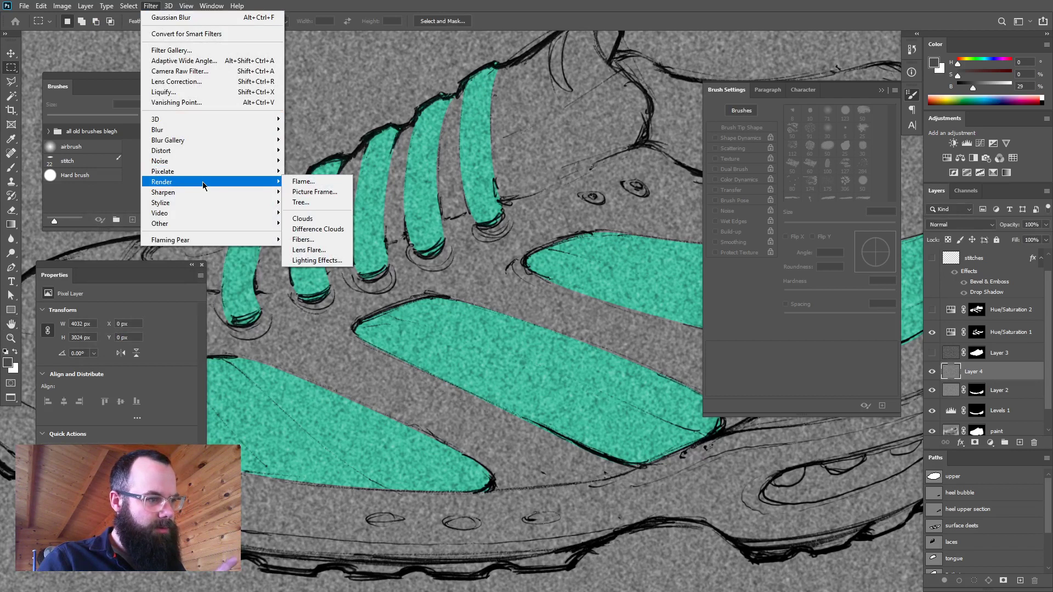
pyautogui.moveTo(213, 204)
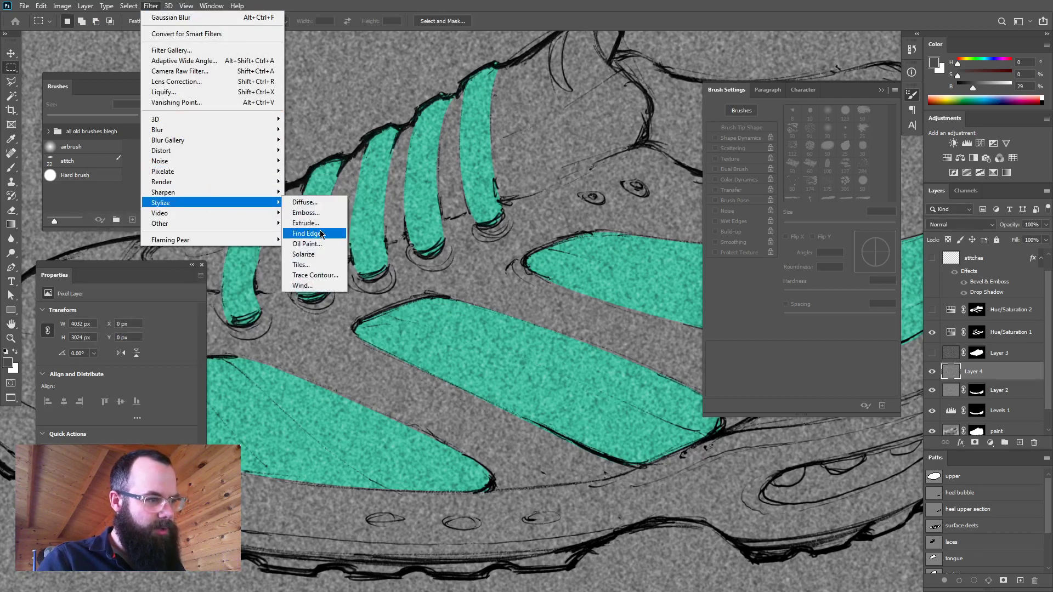
pyautogui.click(306, 213)
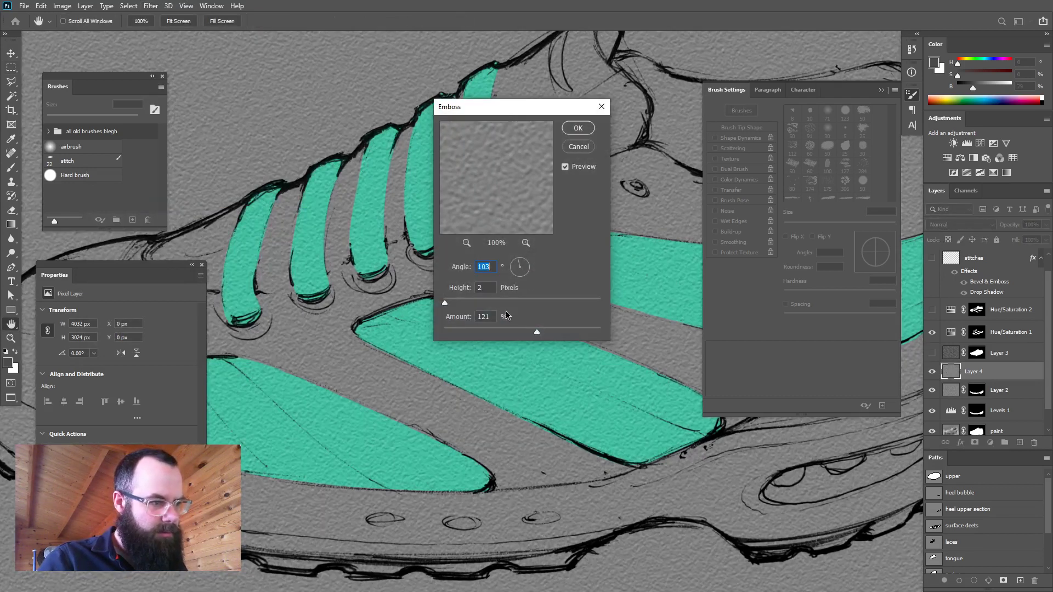
pyautogui.moveTo(446, 304); pyautogui.dragTo(450, 303)
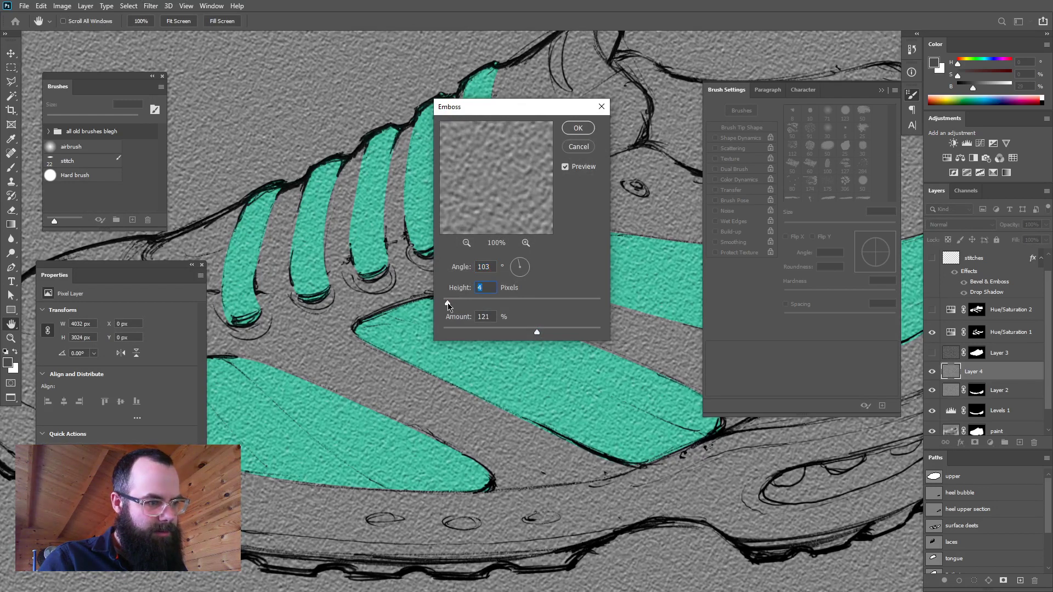
pyautogui.click(578, 128)
# - Set Layer 4 to Overlay blending and mask it to the shoe's upper using Layer 3's mask, excluding the laces path
pyautogui.click(964, 225)
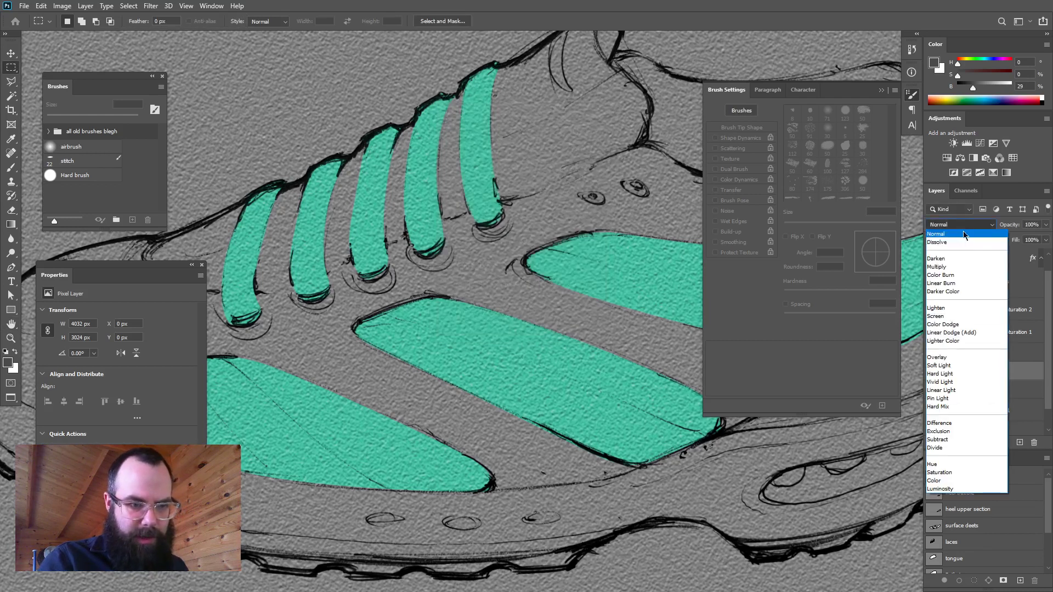
pyautogui.click(947, 358)
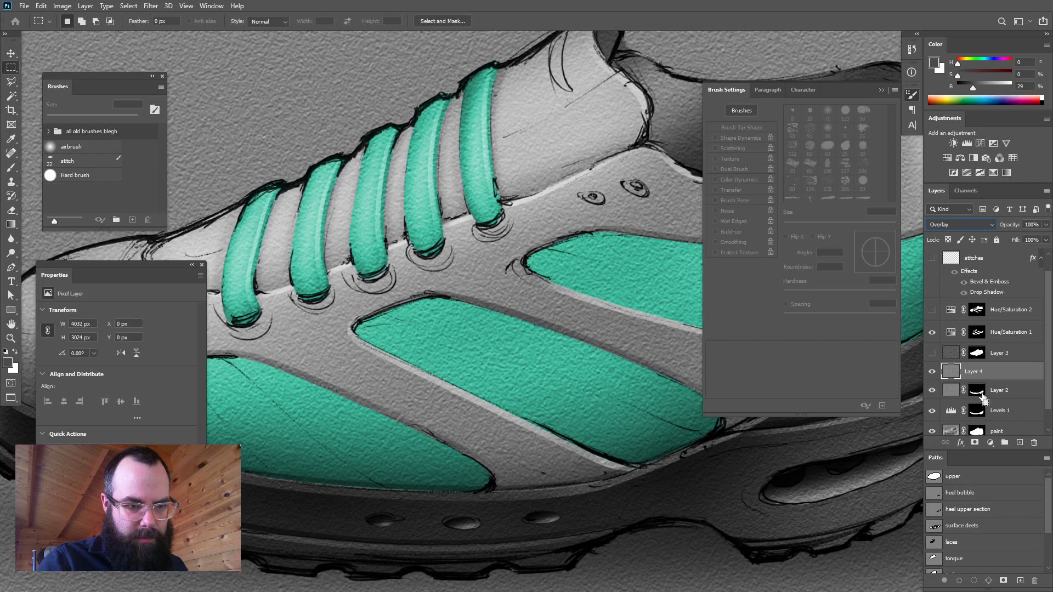
pyautogui.keyDown('ctrl'); pyautogui.click(977, 354); pyautogui.keyUp('ctrl')
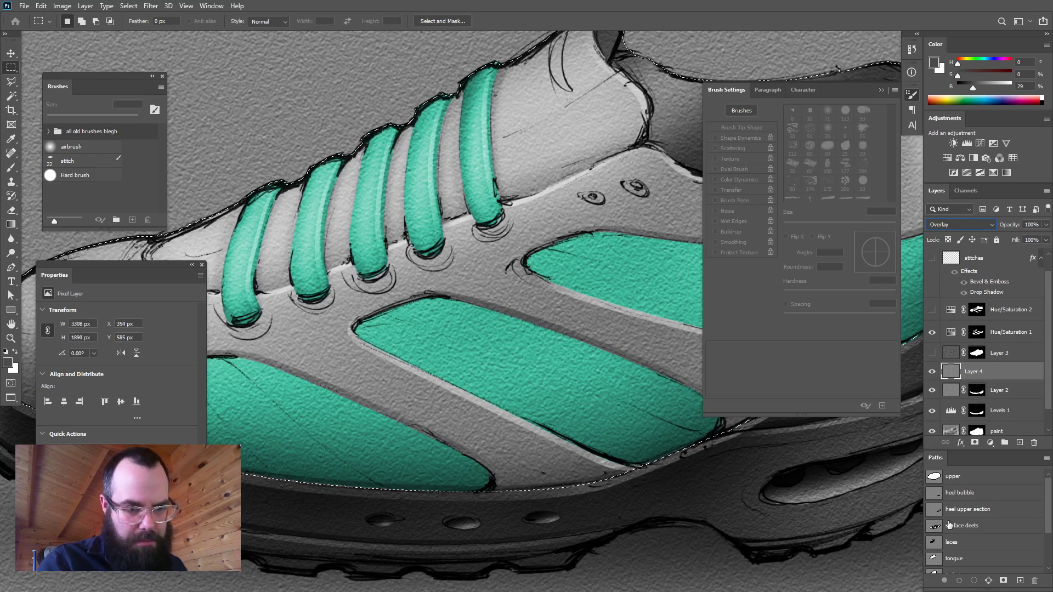
pyautogui.keyDown('ctrl'); pyautogui.keyDown('shift'); pyautogui.click(934, 542); pyautogui.keyUp('shift'); pyautogui.keyUp('ctrl')
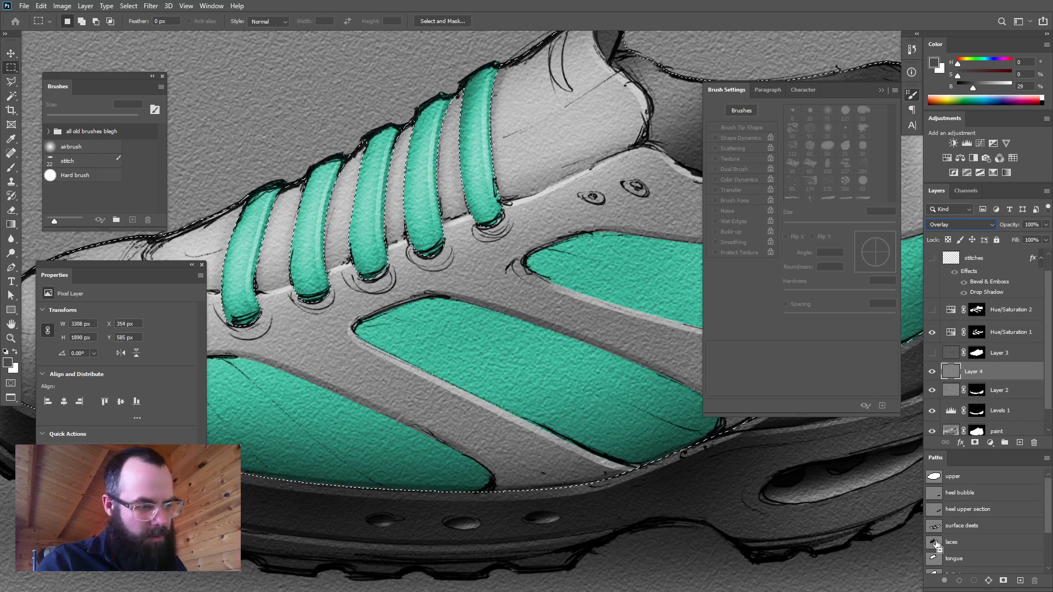
pyautogui.click(975, 442)
pyautogui.keyDown('alt'); pyautogui.click(461, 428); pyautogui.keyUp('alt')
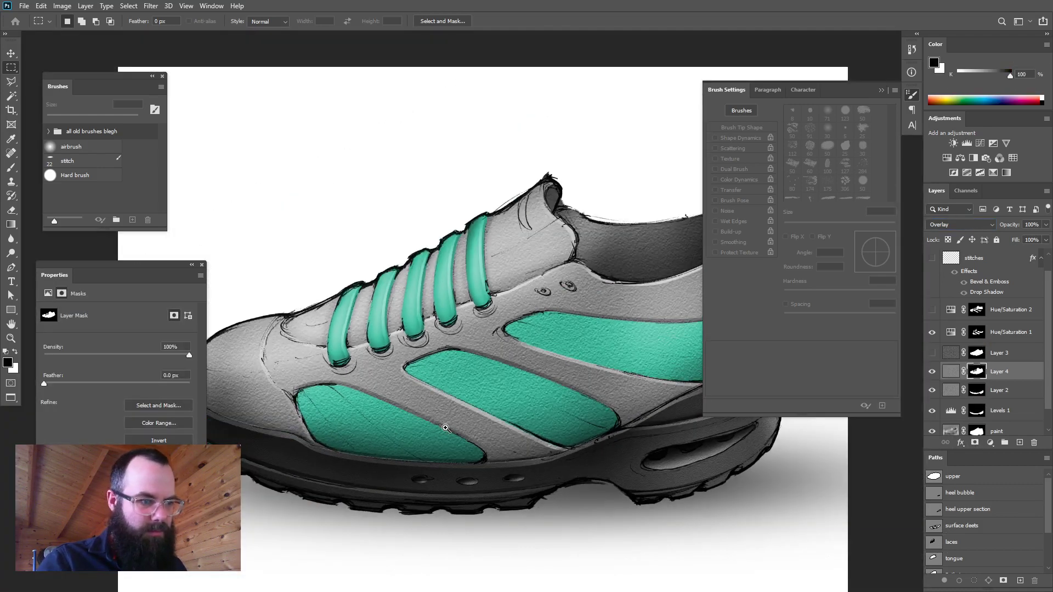
# - Reduce the leather texture on Layer 4 to 59% opacity and check the whole shoe in full-screen view
pyautogui.moveTo(1046, 226); pyautogui.dragTo(1025, 243)
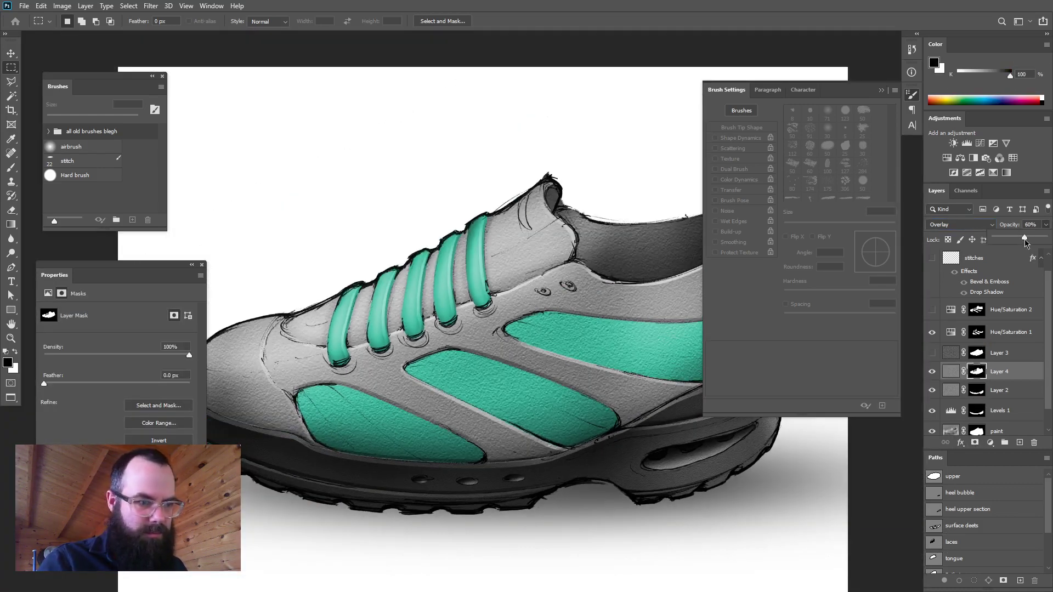
pyautogui.click(510, 381)
pyautogui.moveTo(505, 381); pyautogui.dragTo(535, 397)
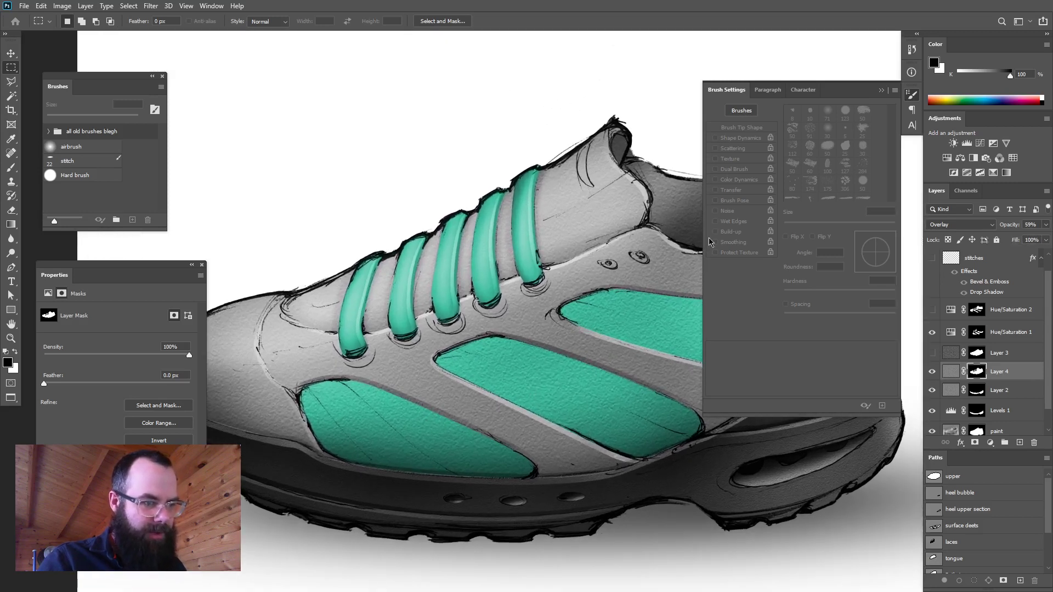
pyautogui.click(880, 92)
pyautogui.press('f')
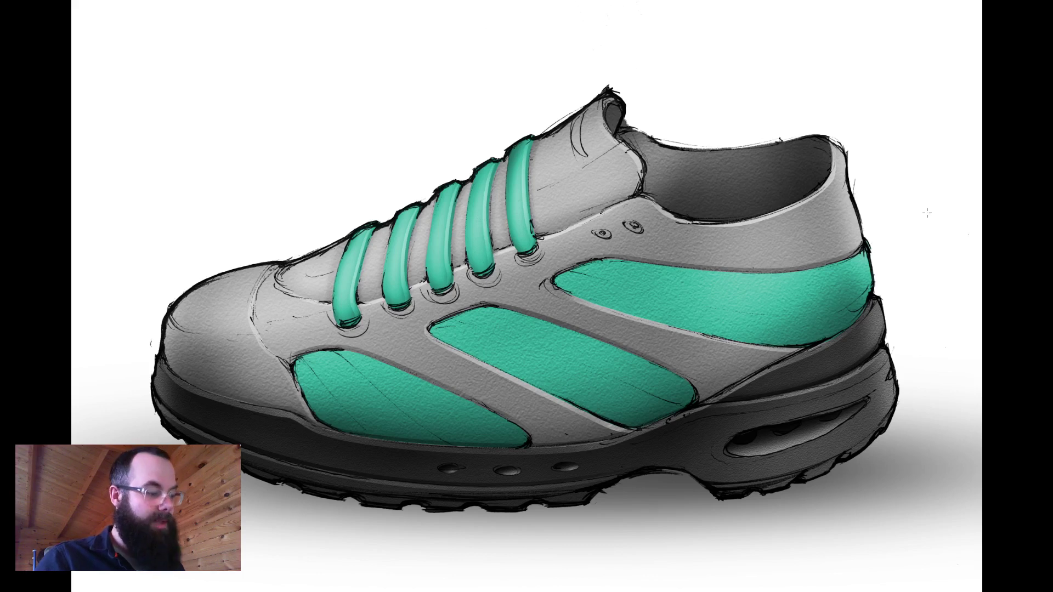
pyautogui.press('f')
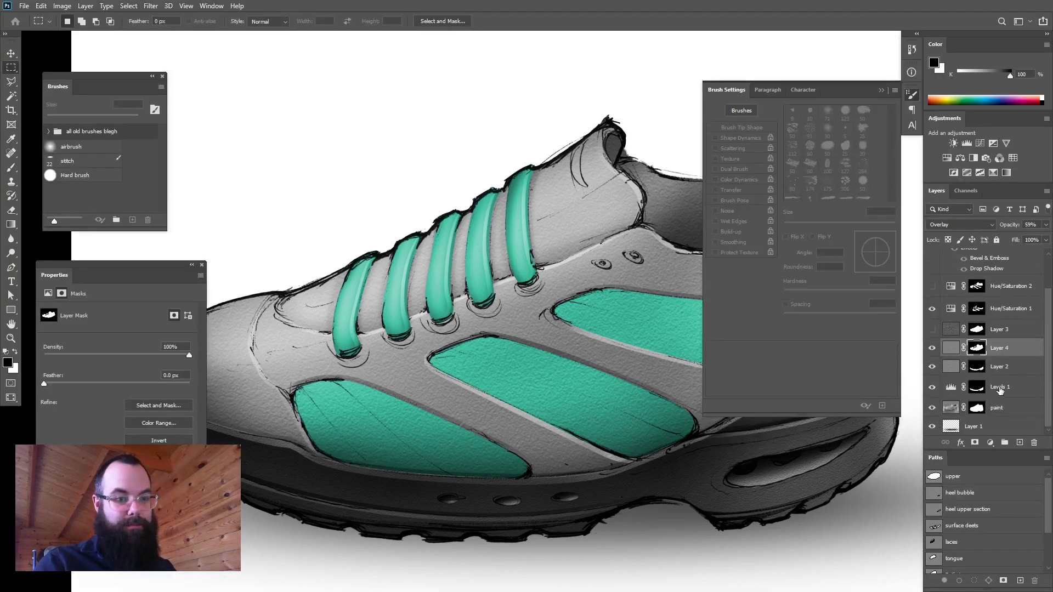
# - Add a new layer at the bottom of the stack named bg and rename Layer 1 above it to shadow
pyautogui.click(1019, 442)
pyautogui.moveTo(992, 362); pyautogui.dragTo(971, 435)
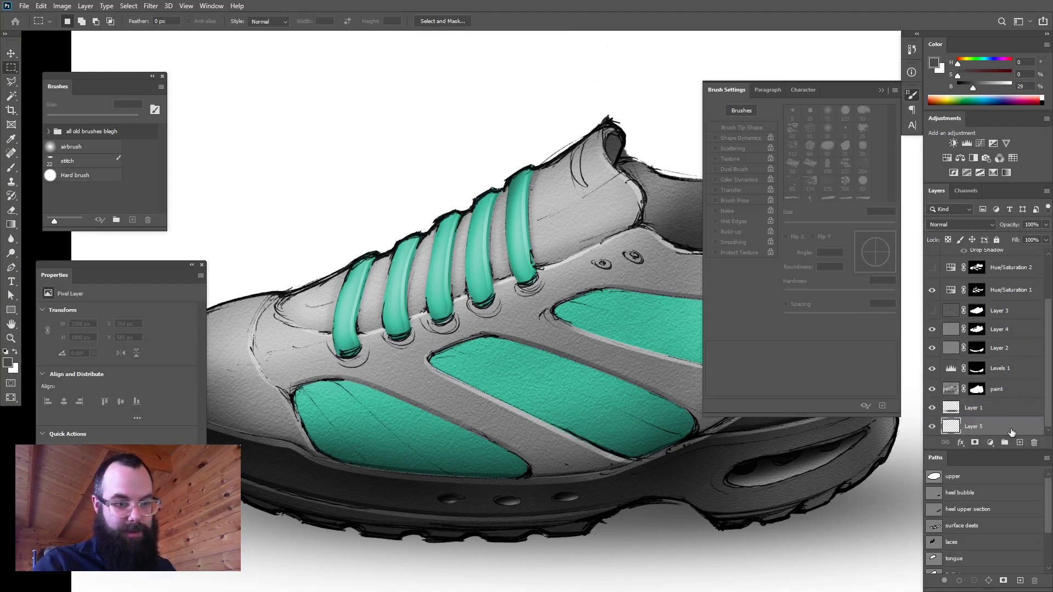
pyautogui.click(983, 413)
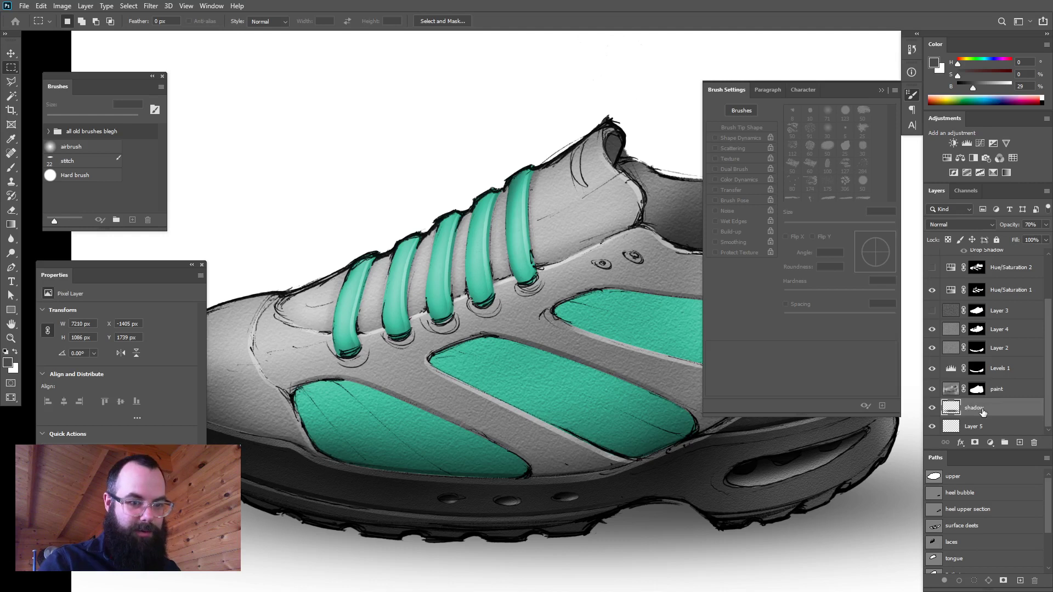
pyautogui.doubleClick(979, 428)
pyautogui.write('bg')
pyautogui.press('Return')
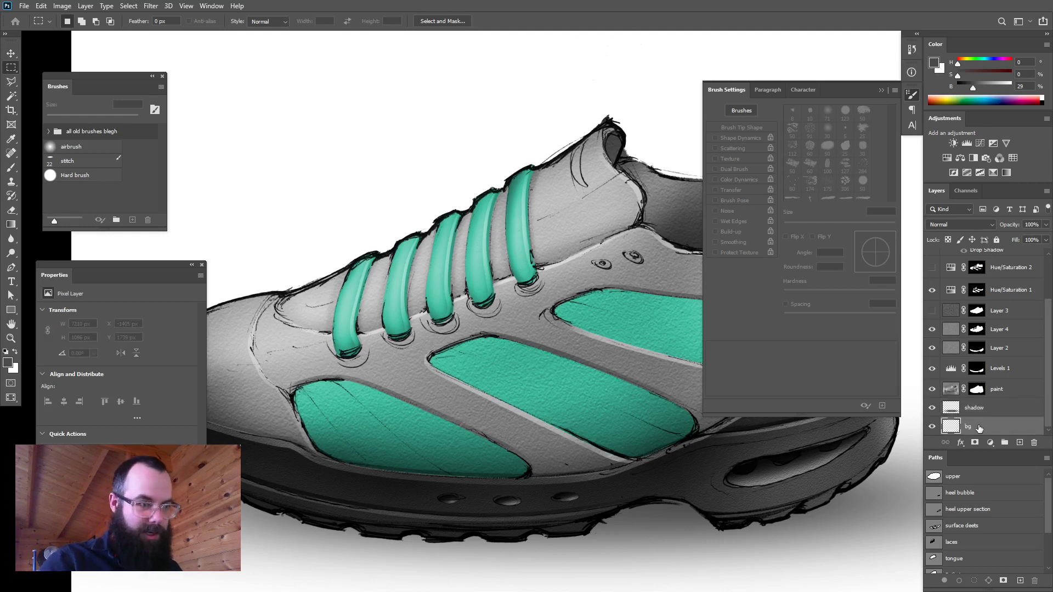
# - Airbrush a wide, soft black horizontal band across the bg layer behind the shoe with a 1692 px brush at 30% opacity
pyautogui.hotkey('ctrl', '-')
pyautogui.hotkey('ctrl', '-')
pyautogui.press('b')
pyautogui.moveTo(329, 280); pyautogui.dragTo(393, 273)
pyautogui.press('d')
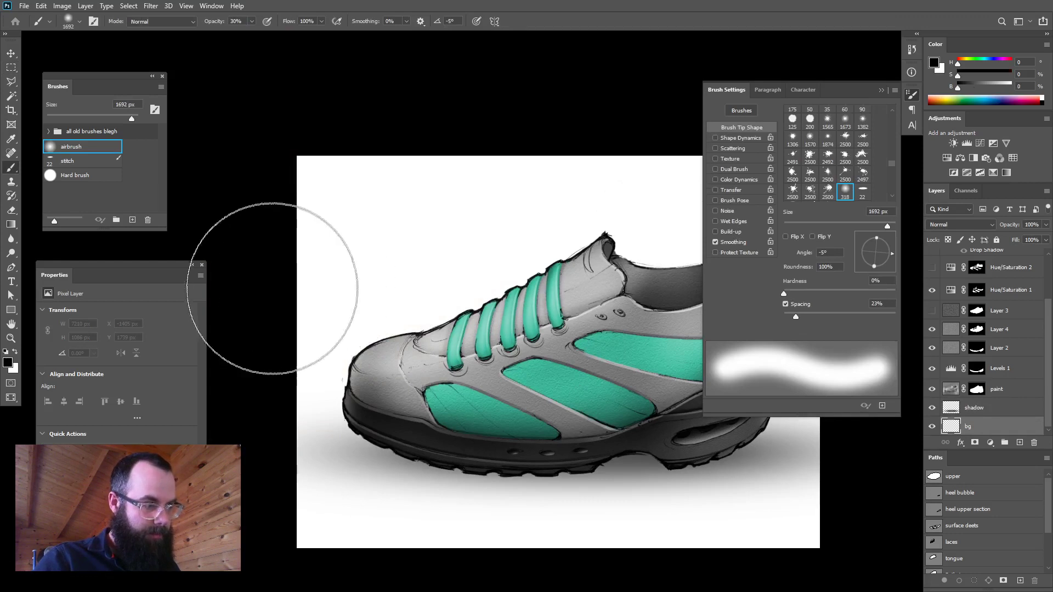
pyautogui.moveTo(228, 289); pyautogui.dragTo(1025, 303)
pyautogui.hscroll(5, 436, 303)
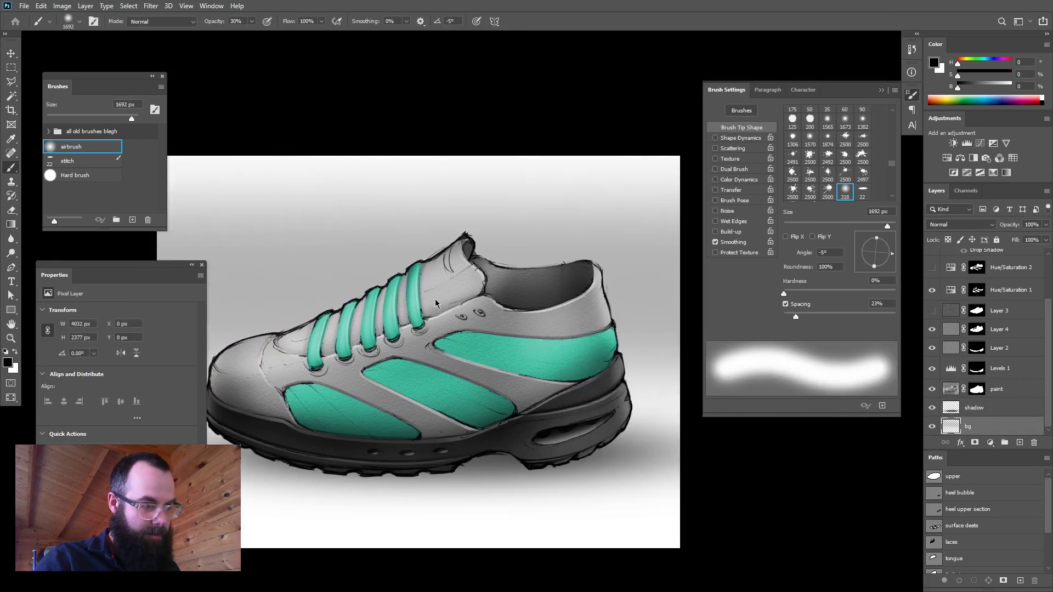
# - Darken the middle of the background band with two full-width horizontal strokes of the airbrush at 1180 px
pyautogui.hotkey('ctrl', '-')
pyautogui.hscroll(-2, 433, 329)
pyautogui.moveTo(430, 332); pyautogui.dragTo(391, 334)
pyautogui.moveTo(247, 317); pyautogui.dragTo(735, 305)
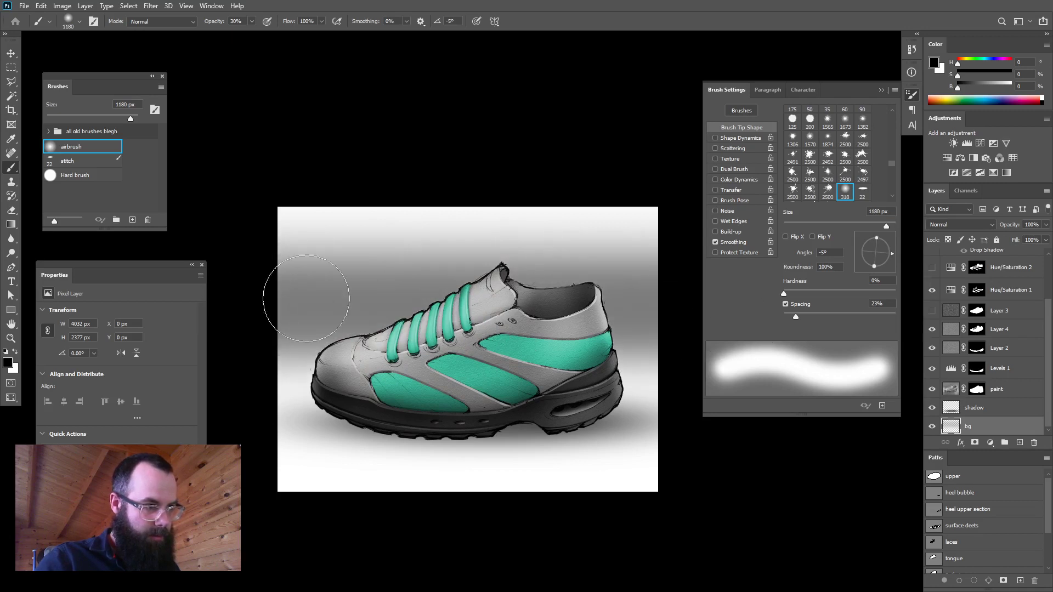
pyautogui.moveTo(237, 294); pyautogui.dragTo(730, 293)
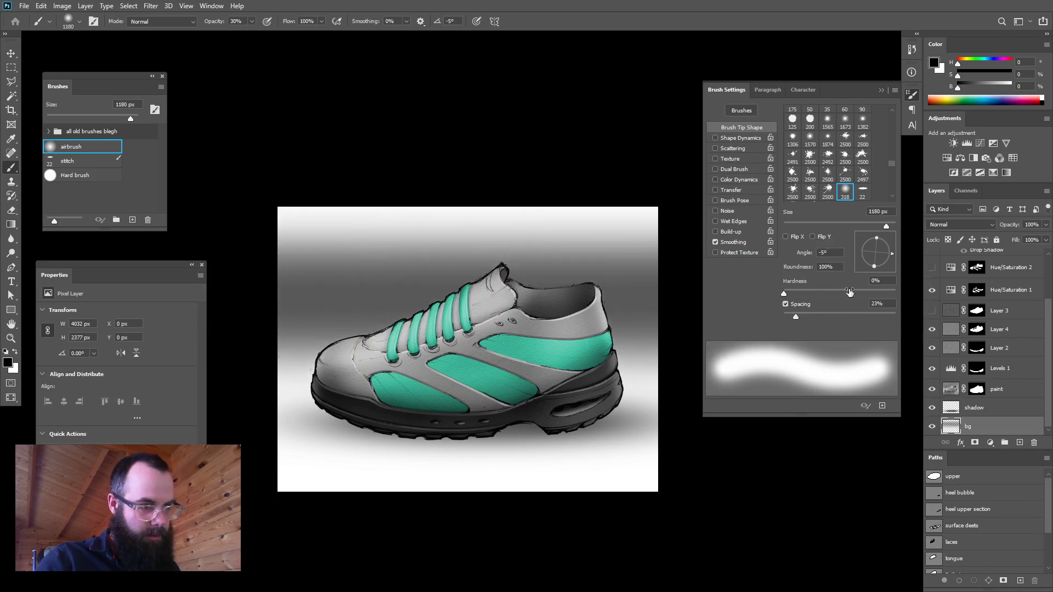
# - Reduce the bg layer's opacity to 82% and move its gradient band up to the canvas's upper edge
pyautogui.click(1045, 224)
pyautogui.moveTo(1045, 237)
pyautogui.mouseDown()
pyautogui.moveTo(1028, 241)
pyautogui.moveTo(1037, 241)
pyautogui.mouseUp()
pyautogui.press('v')
pyautogui.moveTo(634, 299); pyautogui.dragTo(641, 241)
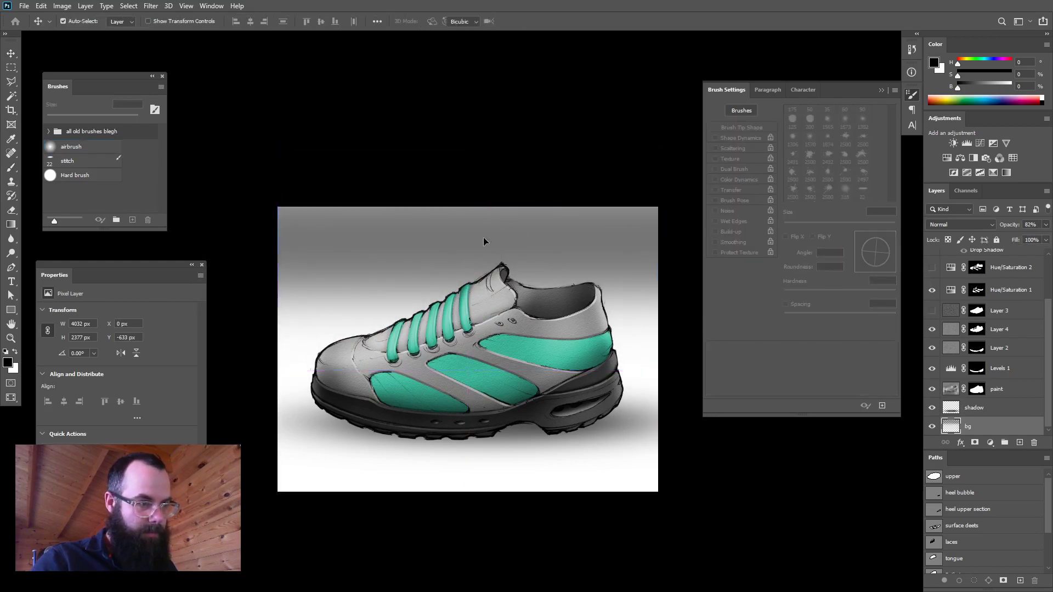
# - Scale the bg layer to about 143.55% and shift it further up so the gradient fades softly behind the shoe
pyautogui.hotkey('ctrl', 't')
pyautogui.moveTo(475, 150); pyautogui.dragTo(469, 97)
pyautogui.press('Return')
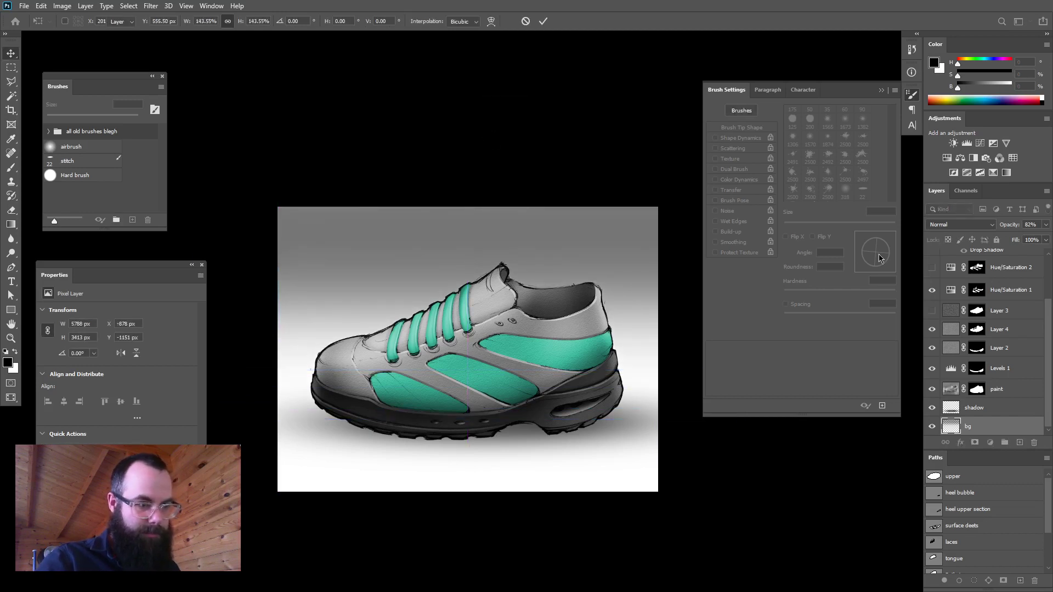
pyautogui.moveTo(531, 309); pyautogui.dragTo(527, 262)
# - Group the layers from Levels 1 up to Hue/Saturation 2 and name the group finish
pyautogui.moveTo(518, 381); pyautogui.dragTo(585, 412)
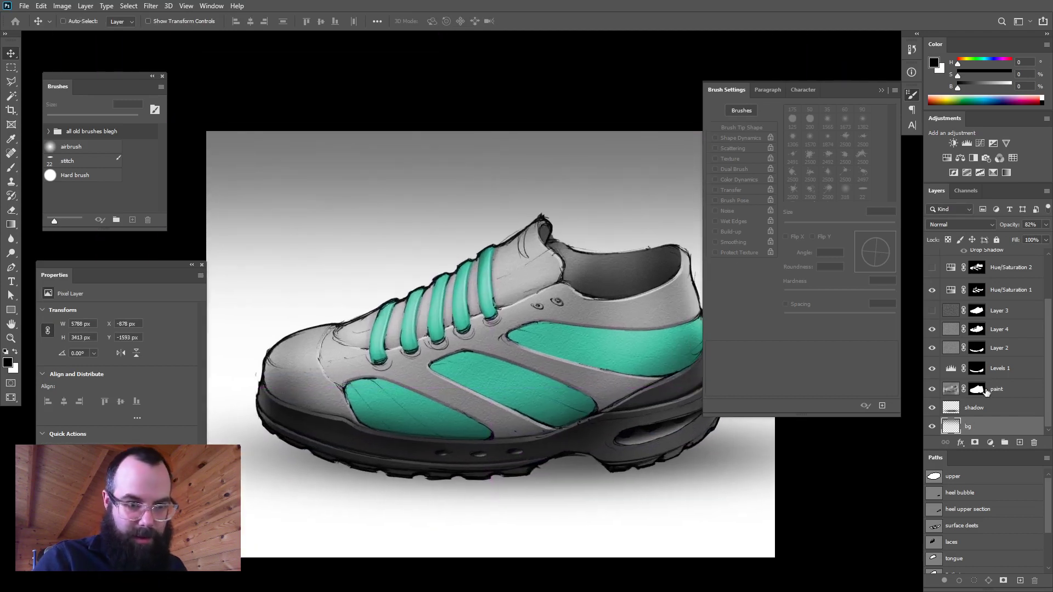
pyautogui.click(1001, 370)
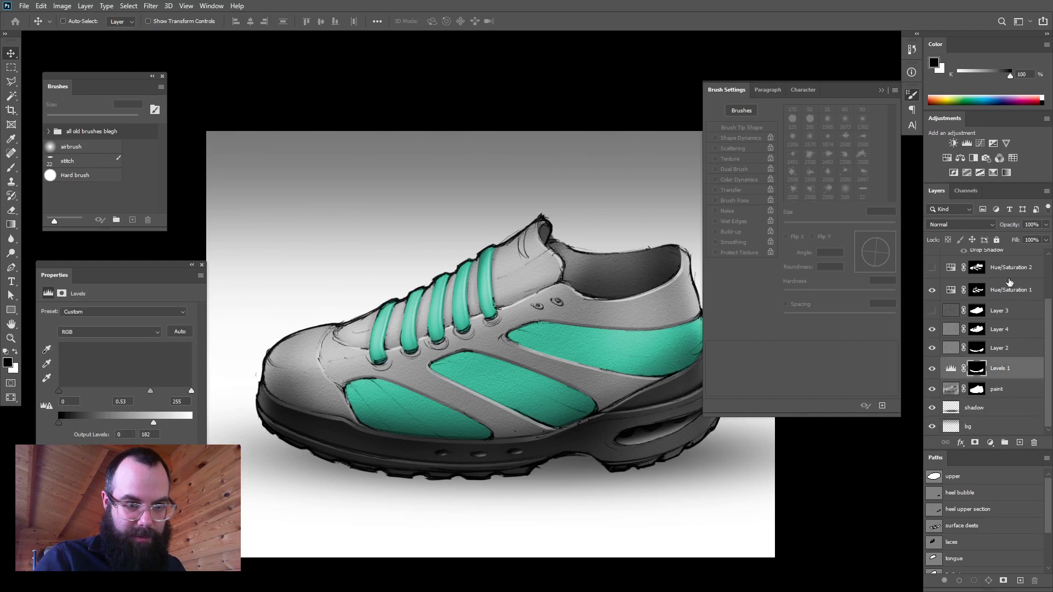
pyautogui.scroll(3, 1004, 351)
pyautogui.keyDown('shift'); pyautogui.click(1010, 325); pyautogui.keyUp('shift')
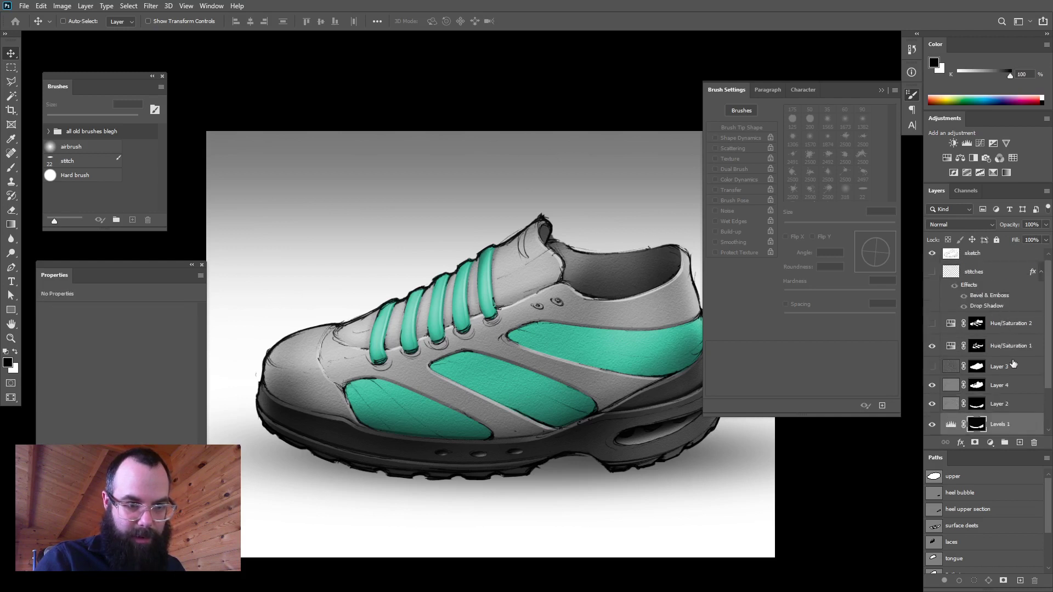
pyautogui.click(1004, 442)
pyautogui.doubleClick(972, 325)
pyautogui.write('finish')
pyautogui.press('Return')
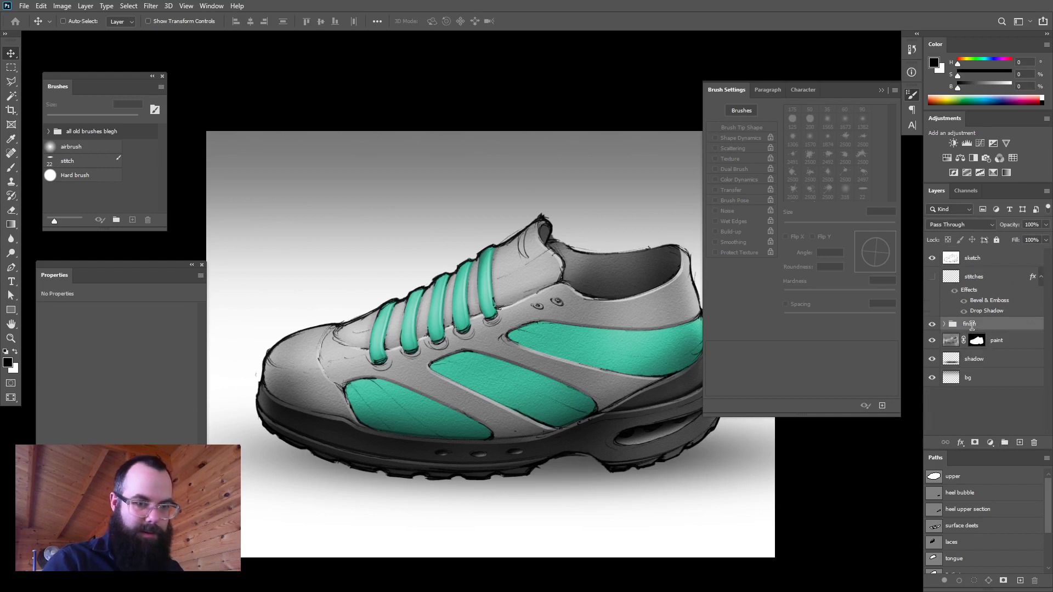
# - Compare the shoe with the finish group hidden and shown, and examine the whole rendering in full-screen view without panels
pyautogui.click(932, 326)
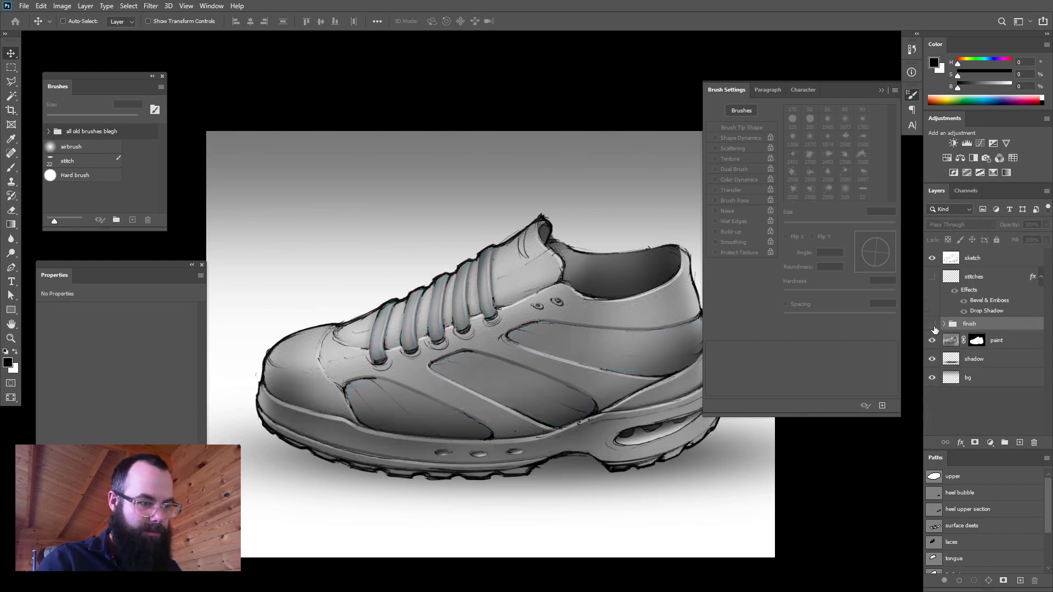
pyautogui.click(932, 325)
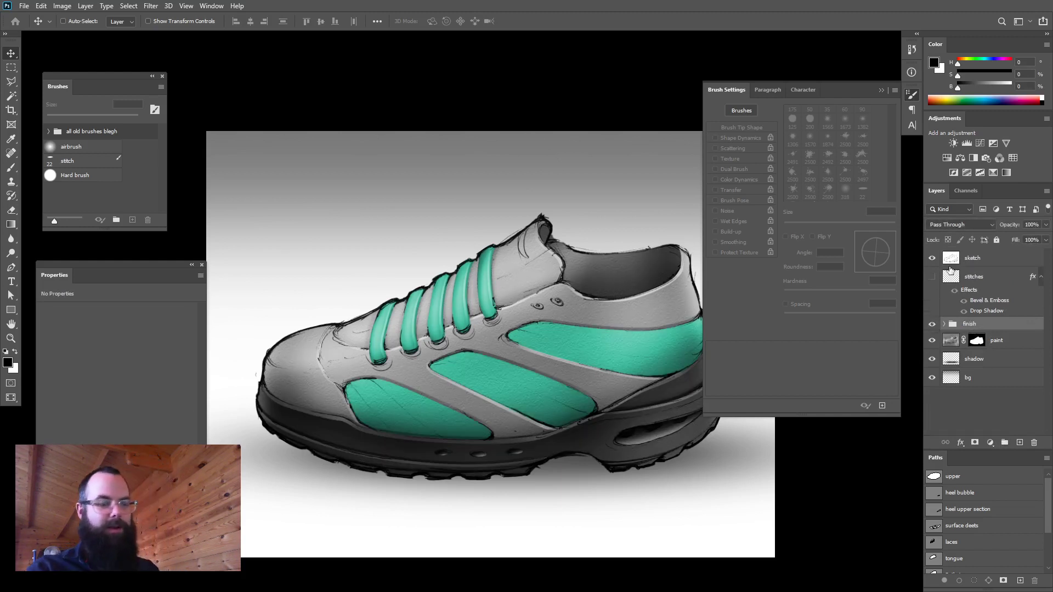
pyautogui.press('Tab')
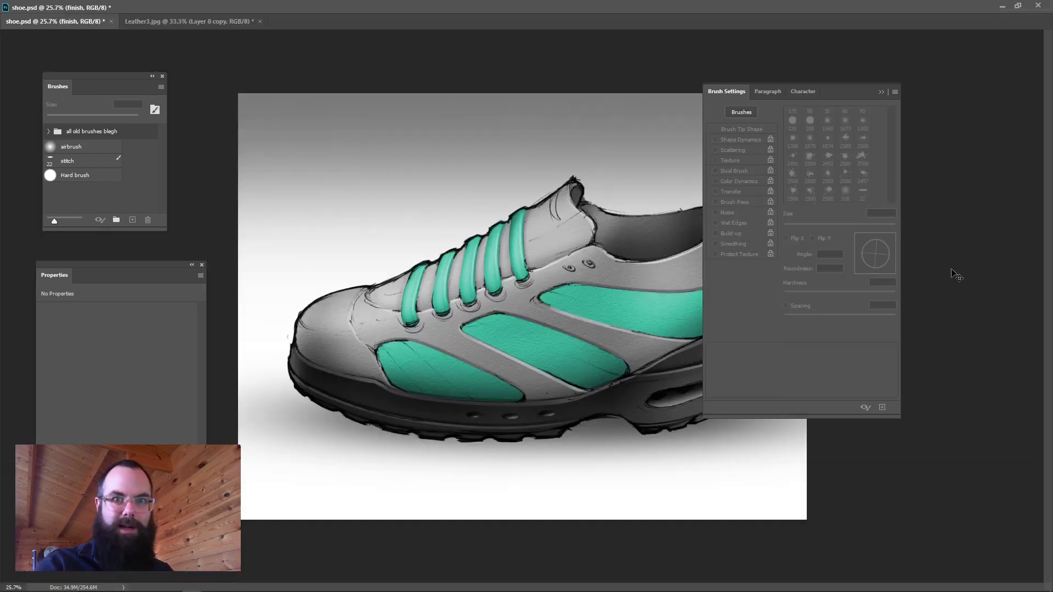
pyautogui.press('Tab')
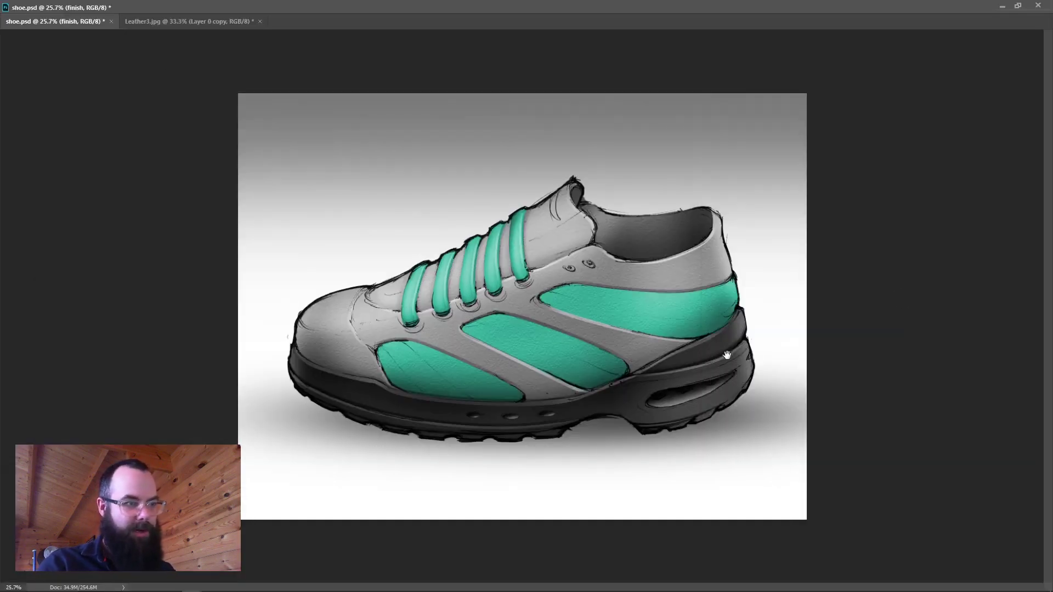
pyautogui.moveTo(612, 358); pyautogui.dragTo(621, 360)
pyautogui.press('f')
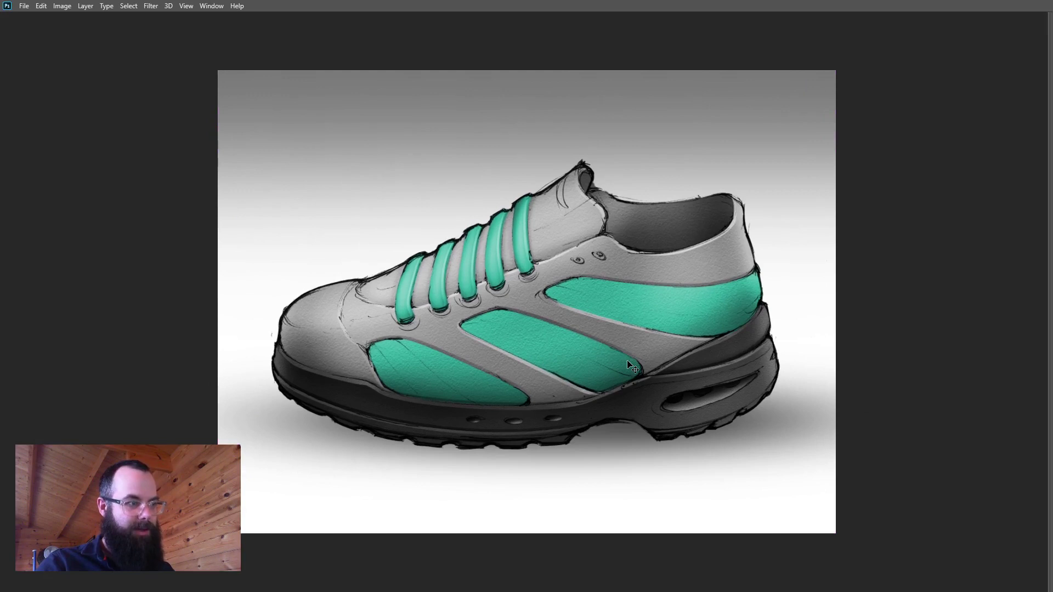